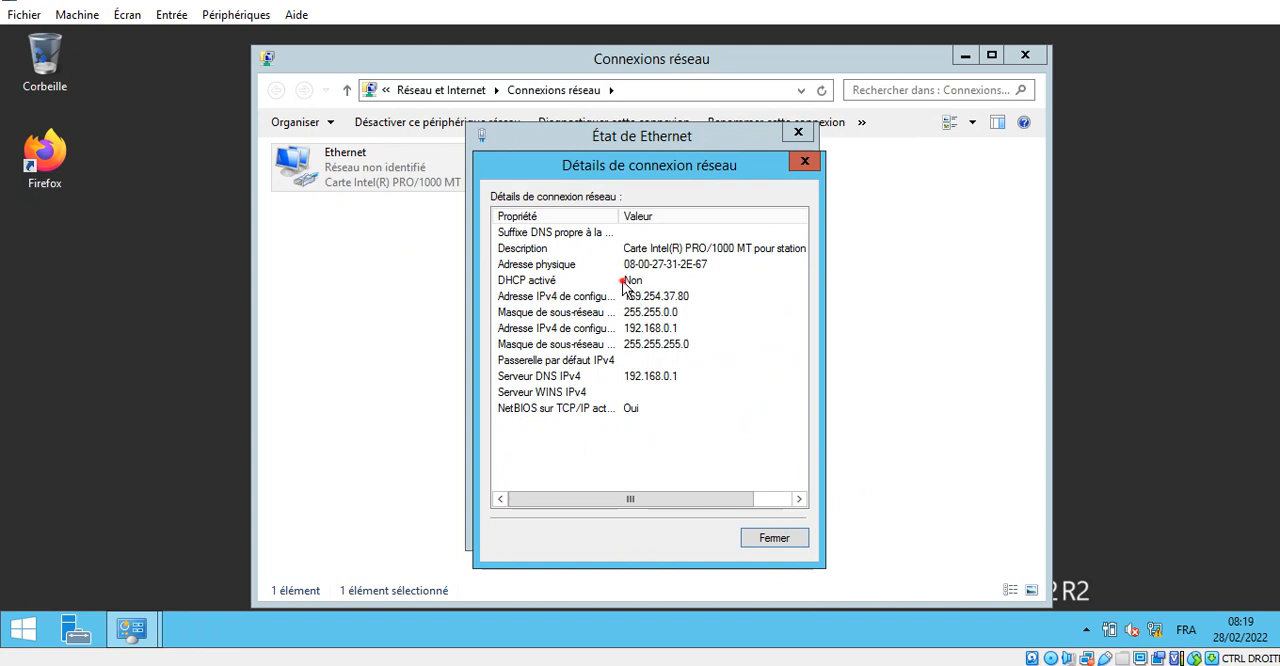
- Review the Ethernet connection's IPv4 addresses, subnet masks and DNS server, and close the network connection windows
{"action": "left_click", "coordinate": [632, 282]}
{"action": "left_click", "coordinate": [652, 313]}
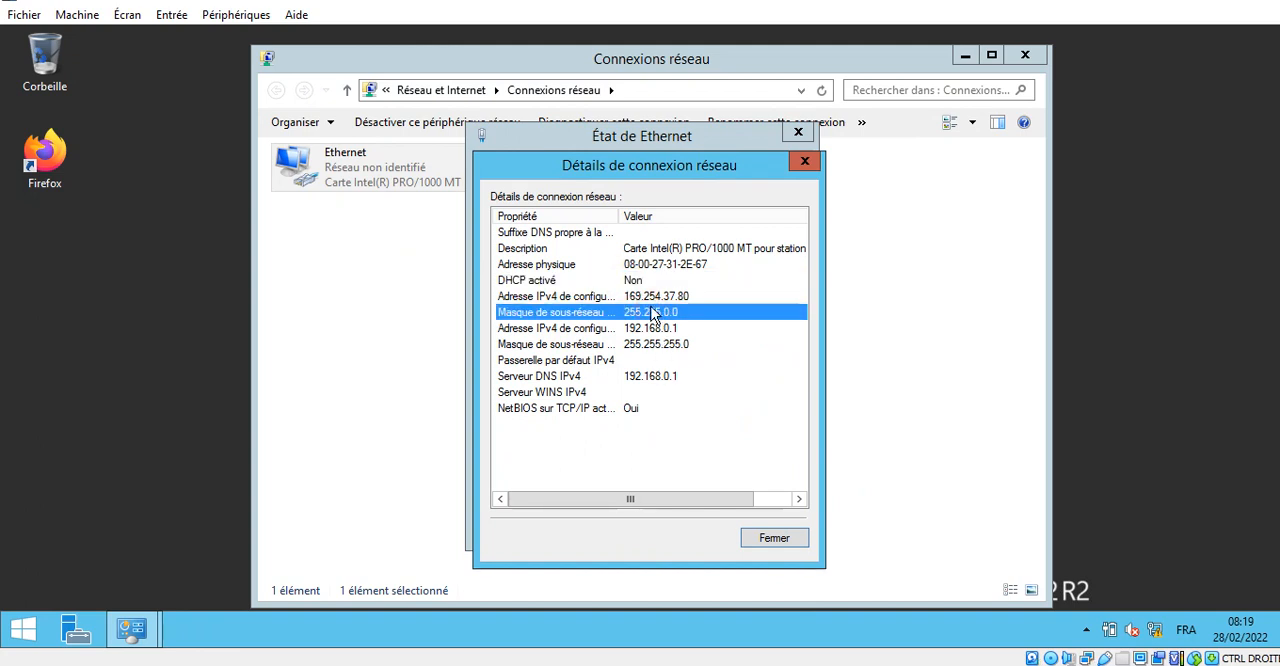
{"action": "left_click", "coordinate": [648, 329]}
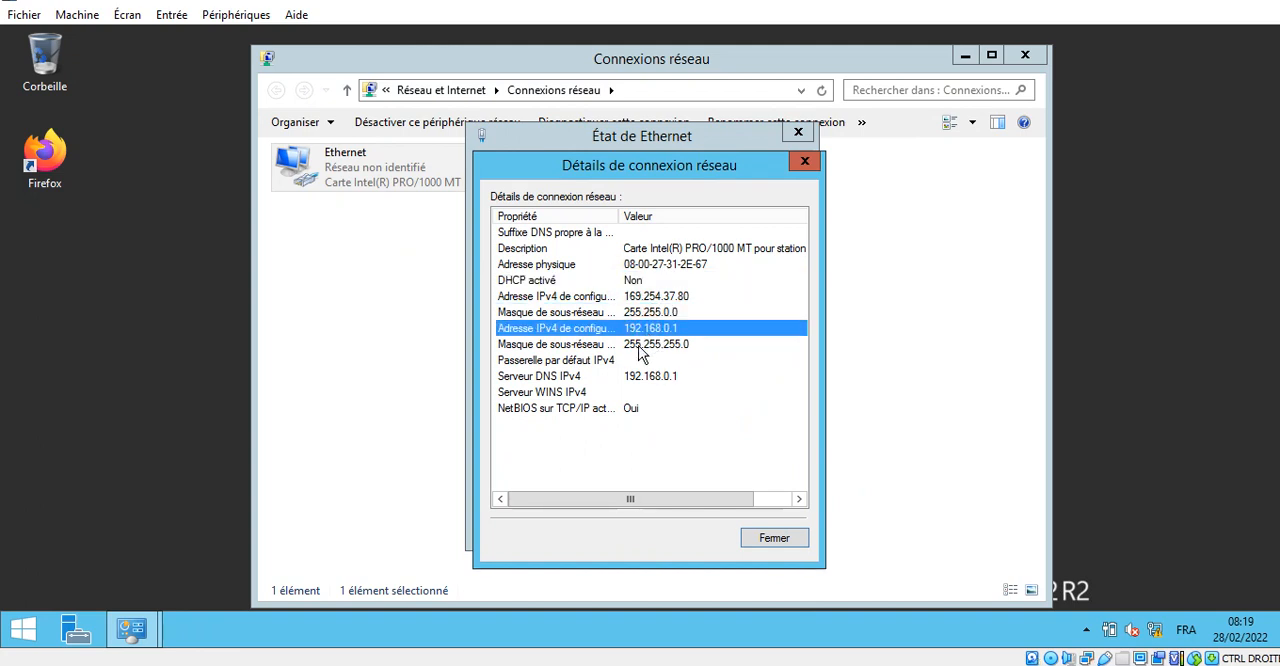
{"action": "left_click", "coordinate": [675, 346]}
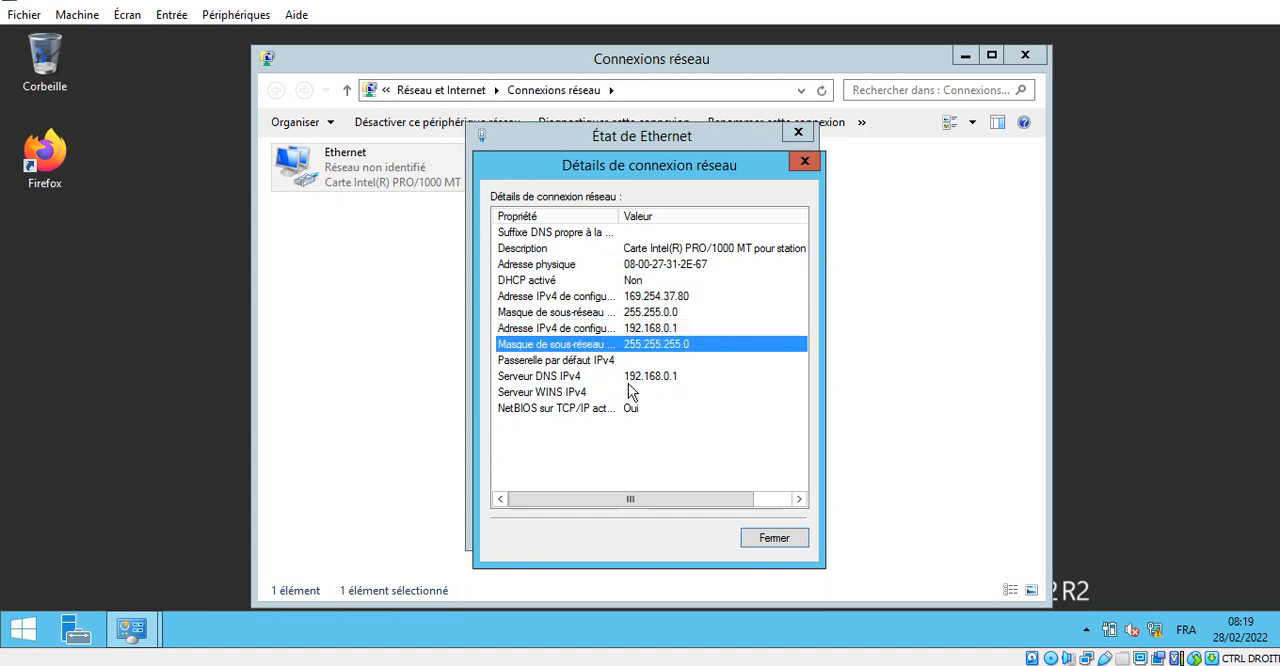
{"action": "left_click", "coordinate": [628, 380]}
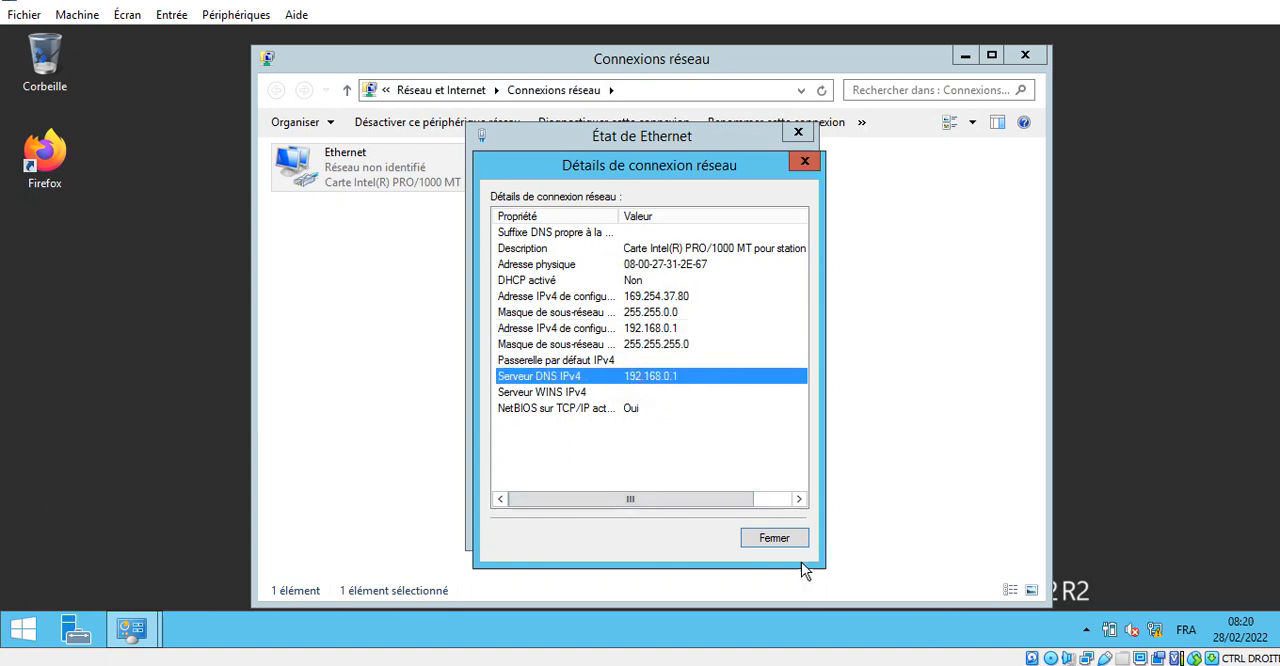
{"action": "left_click", "coordinate": [783, 536]}
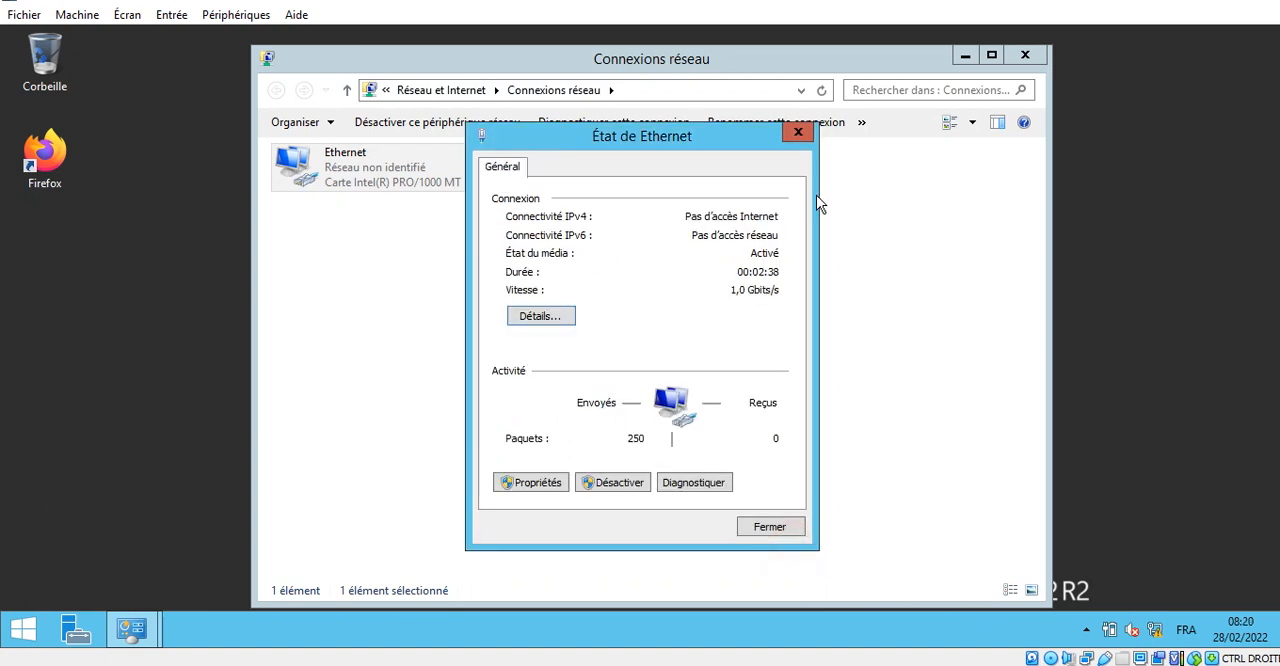
{"action": "left_click", "coordinate": [770, 527]}
{"action": "left_click", "coordinate": [1026, 55]}
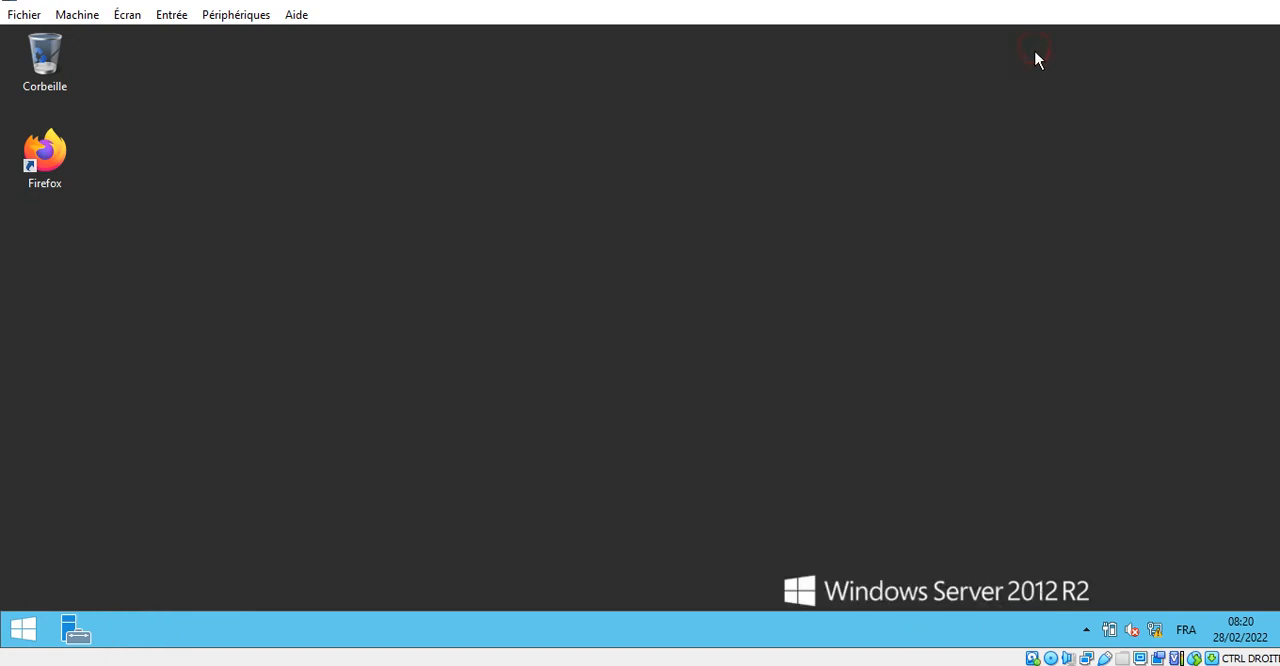
- Open the system properties with the computer name settings using the Run command
{"action": "key", "text": "super+r"}
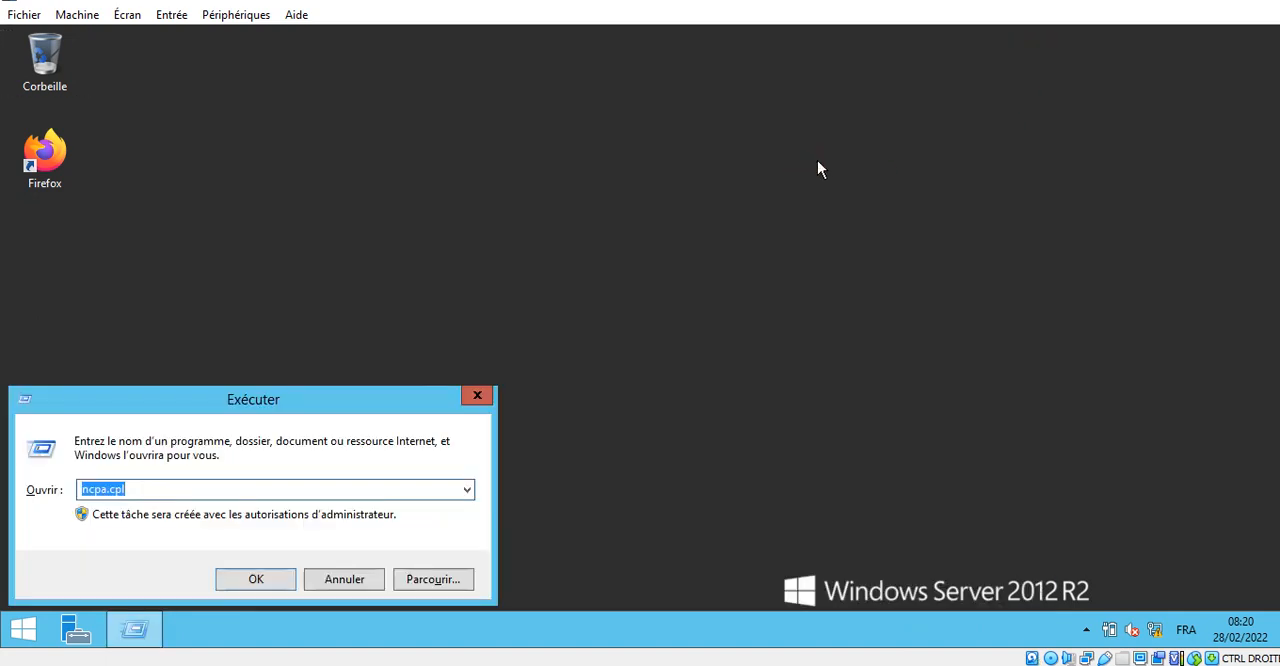
{"action": "type", "text": "sysdm"}
{"action": "key", "text": "Return"}
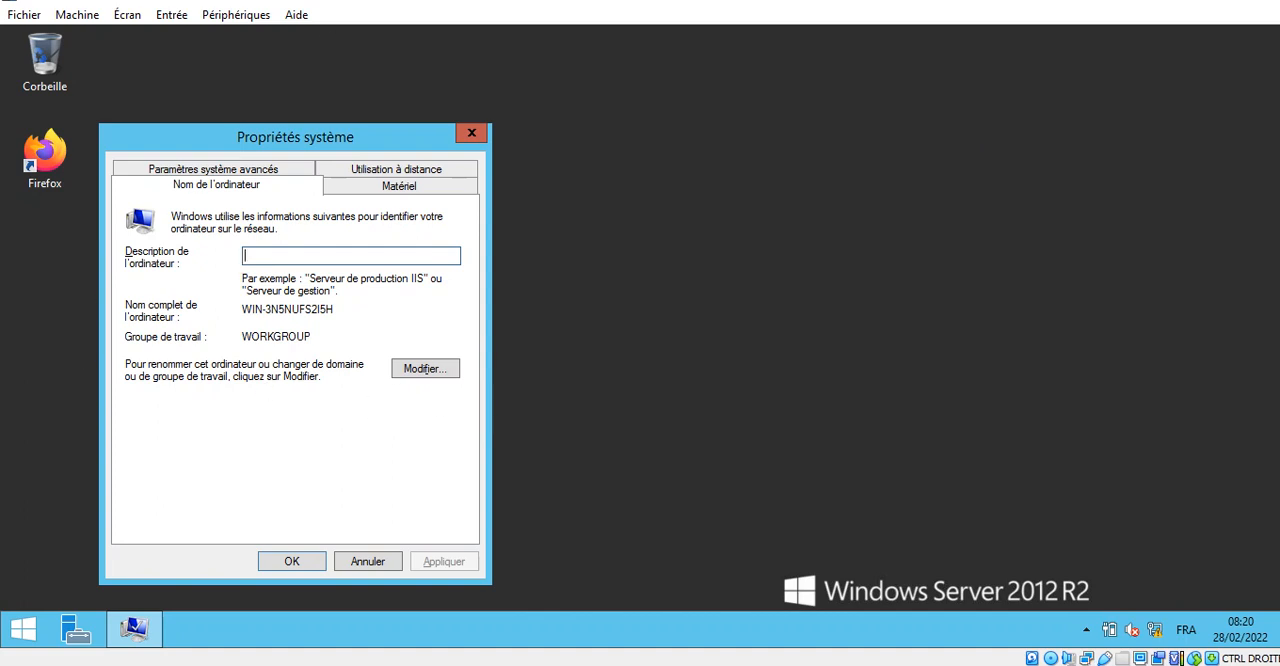
{"action": "left_click", "coordinate": [1210, 2]}
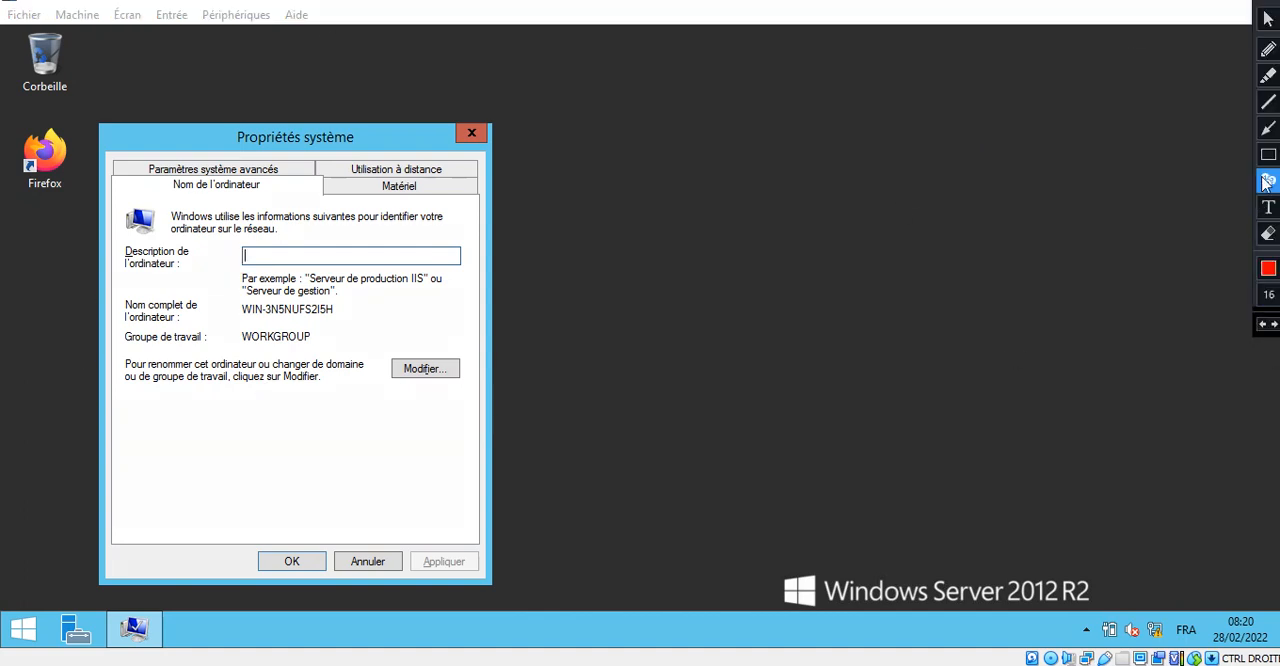
{"action": "left_click", "coordinate": [1265, 160]}
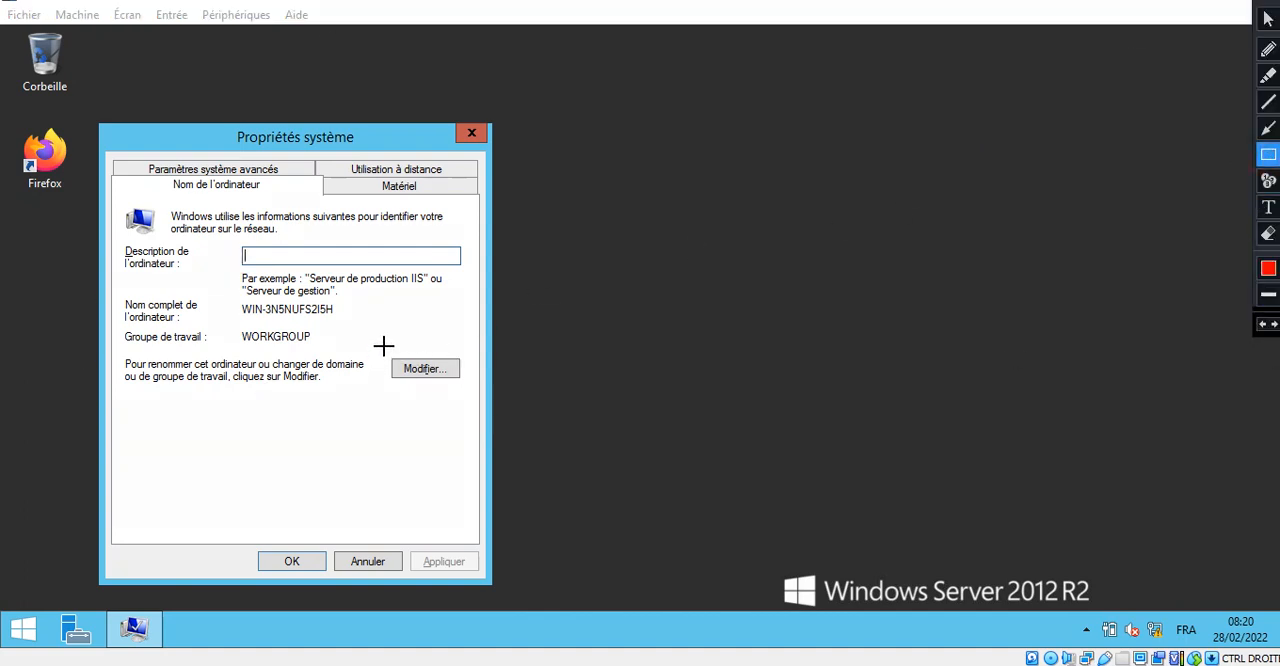
{"action": "mouse_move", "coordinate": [382, 347]}
{"action": "left_mouse_down"}
{"action": "mouse_move", "coordinate": [378, 366]}
{"action": "mouse_move", "coordinate": [469, 391]}
{"action": "left_mouse_up"}
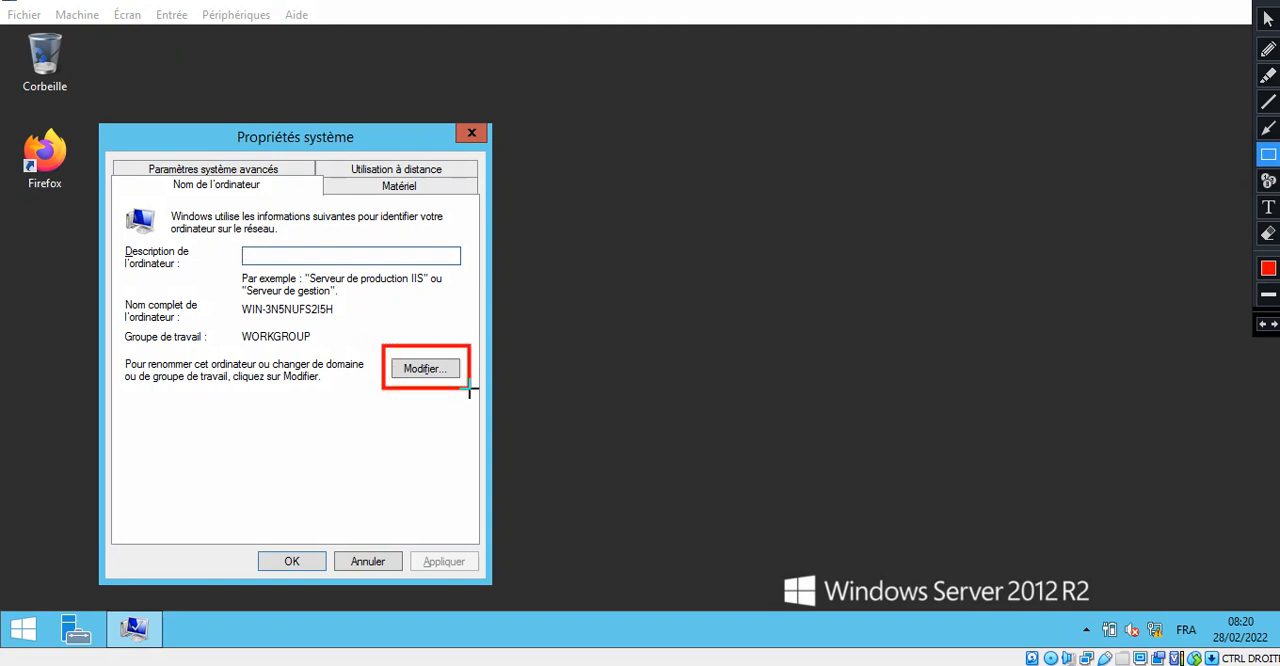
{"action": "key", "text": "Escape"}
- Open the computer name settings for modification and replace the computer name with "server"
{"action": "left_click", "coordinate": [432, 378]}
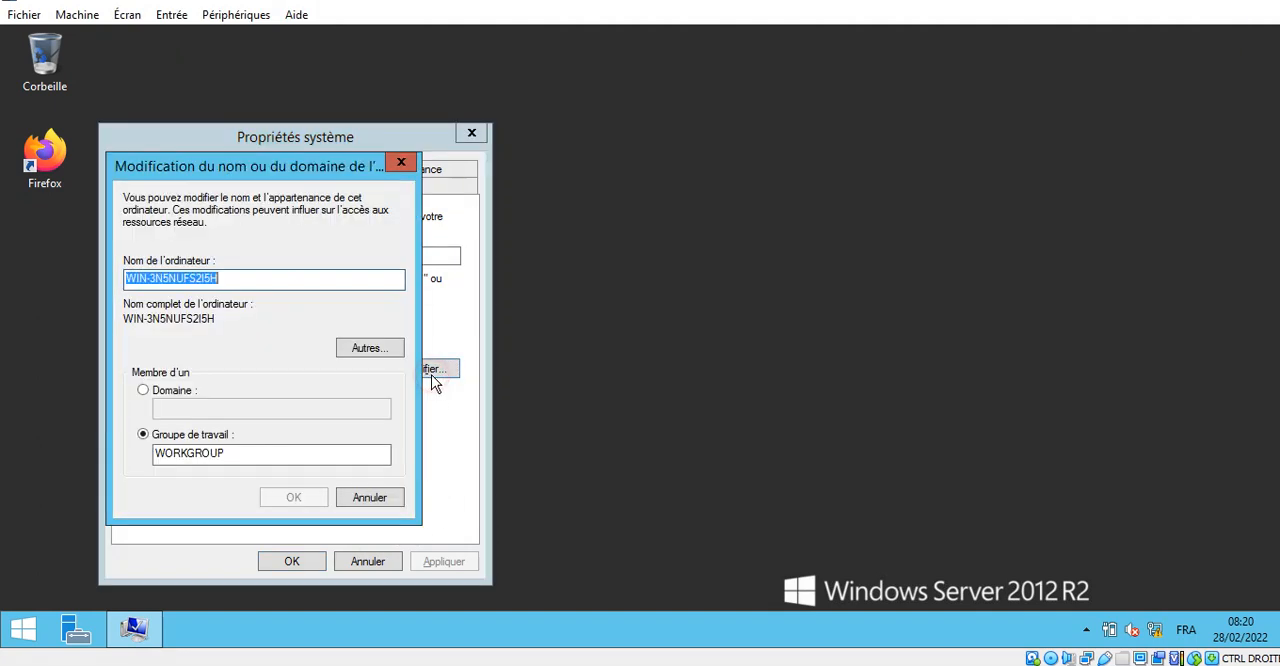
{"action": "key", "text": "BackSpace"}
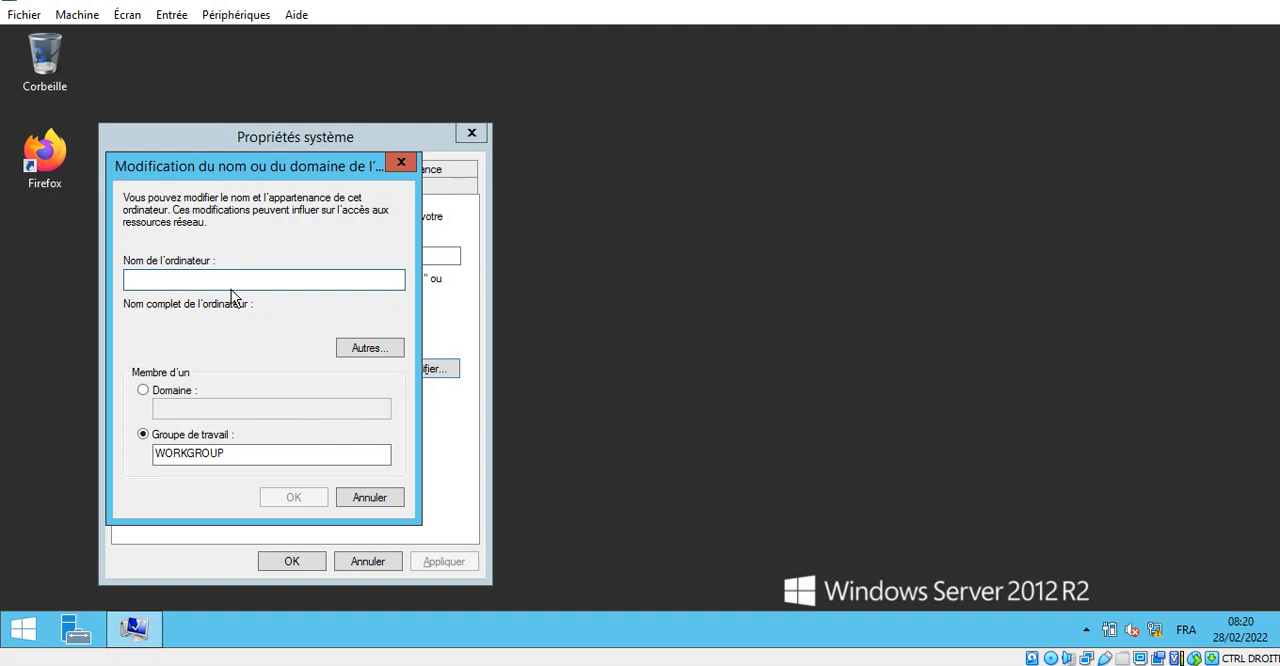
{"action": "type", "text": "server"}
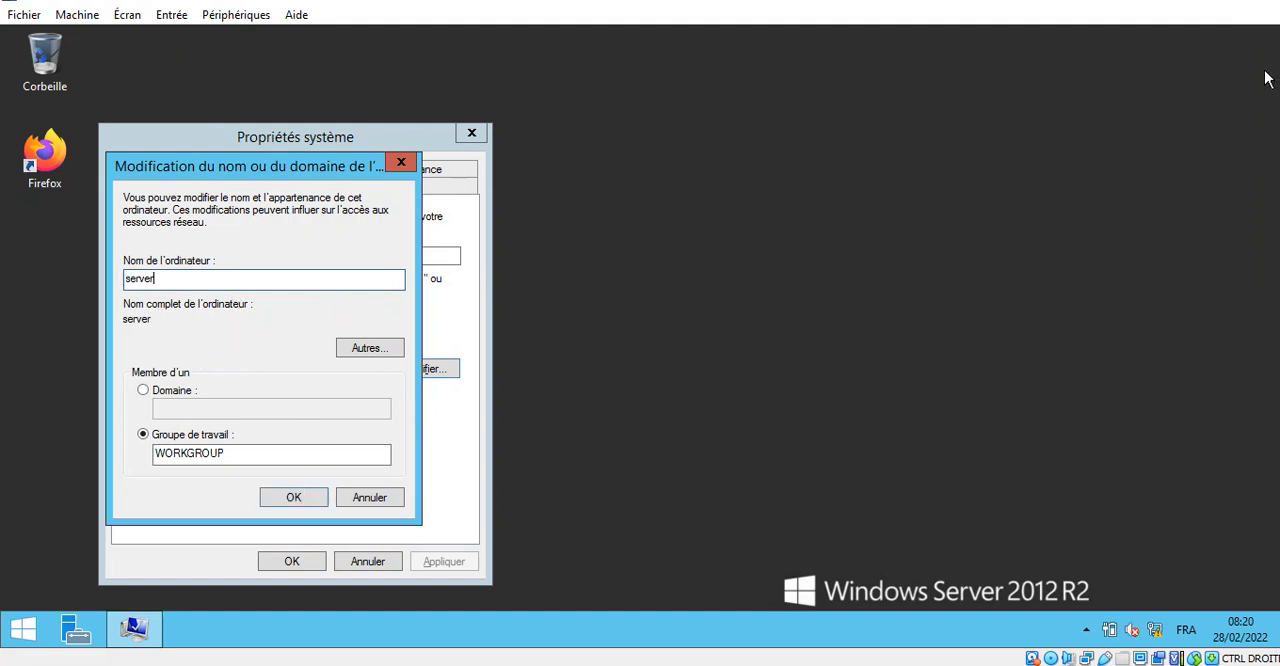
{"action": "left_click", "coordinate": [1250, 2]}
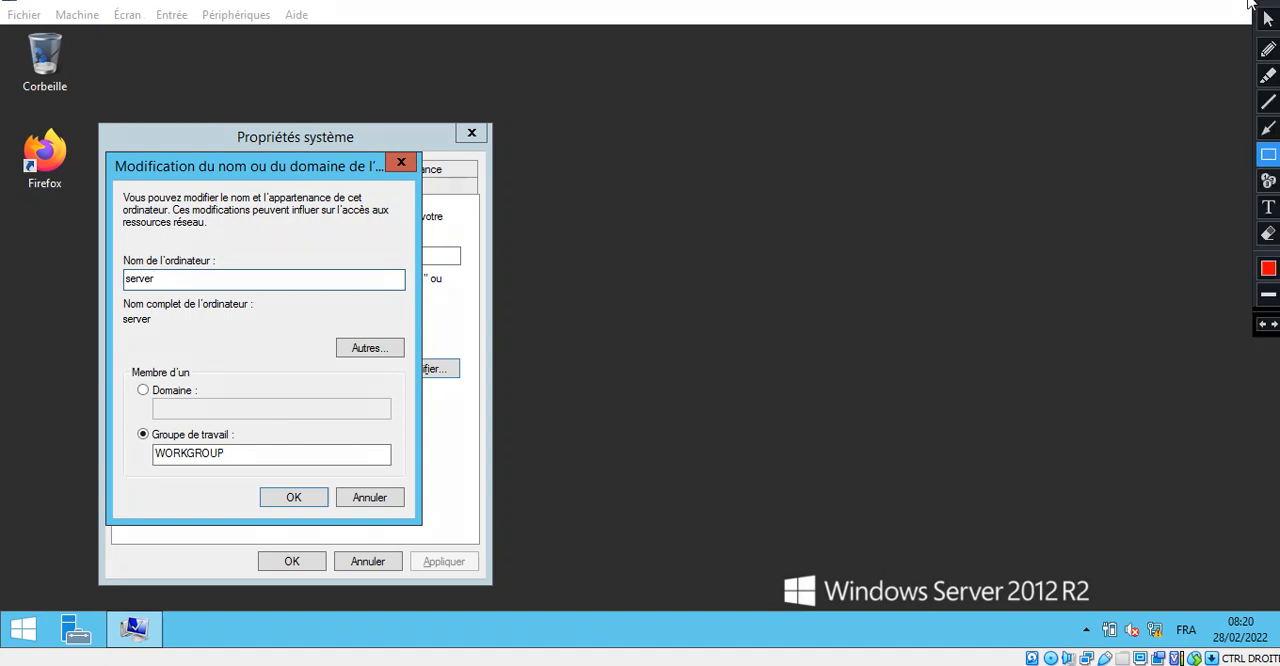
{"action": "left_click", "coordinate": [1267, 130]}
{"action": "mouse_move", "coordinate": [236, 355]}
{"action": "left_mouse_down"}
{"action": "mouse_move", "coordinate": [357, 349]}
{"action": "mouse_move", "coordinate": [370, 335]}
{"action": "mouse_move", "coordinate": [355, 348]}
{"action": "left_mouse_up"}
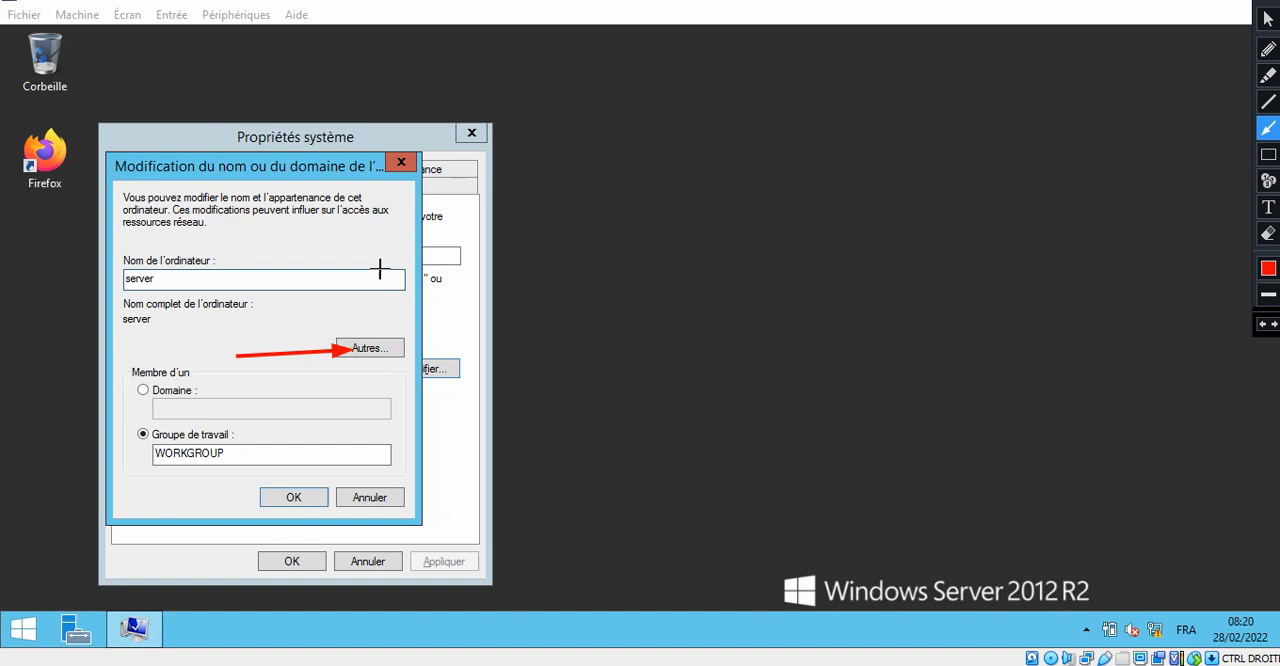
{"action": "key", "text": "Escape"}
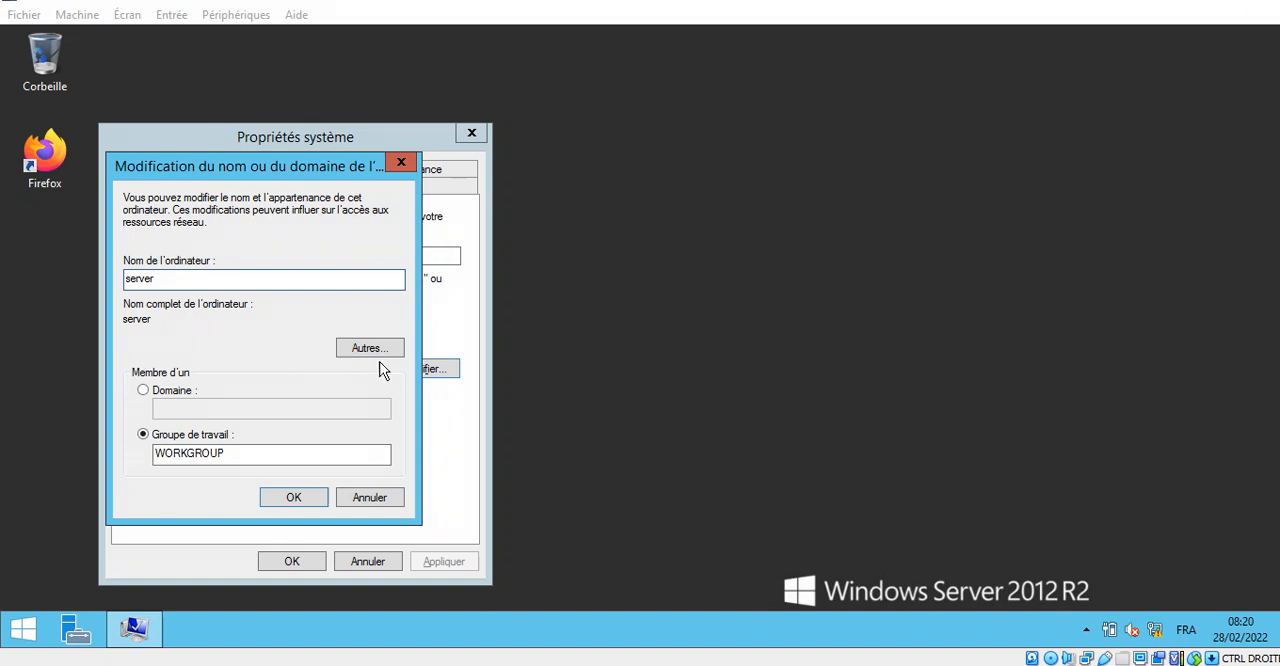
- Set the computer's primary DNS suffix to etudiant.com
{"action": "left_click", "coordinate": [372, 347]}
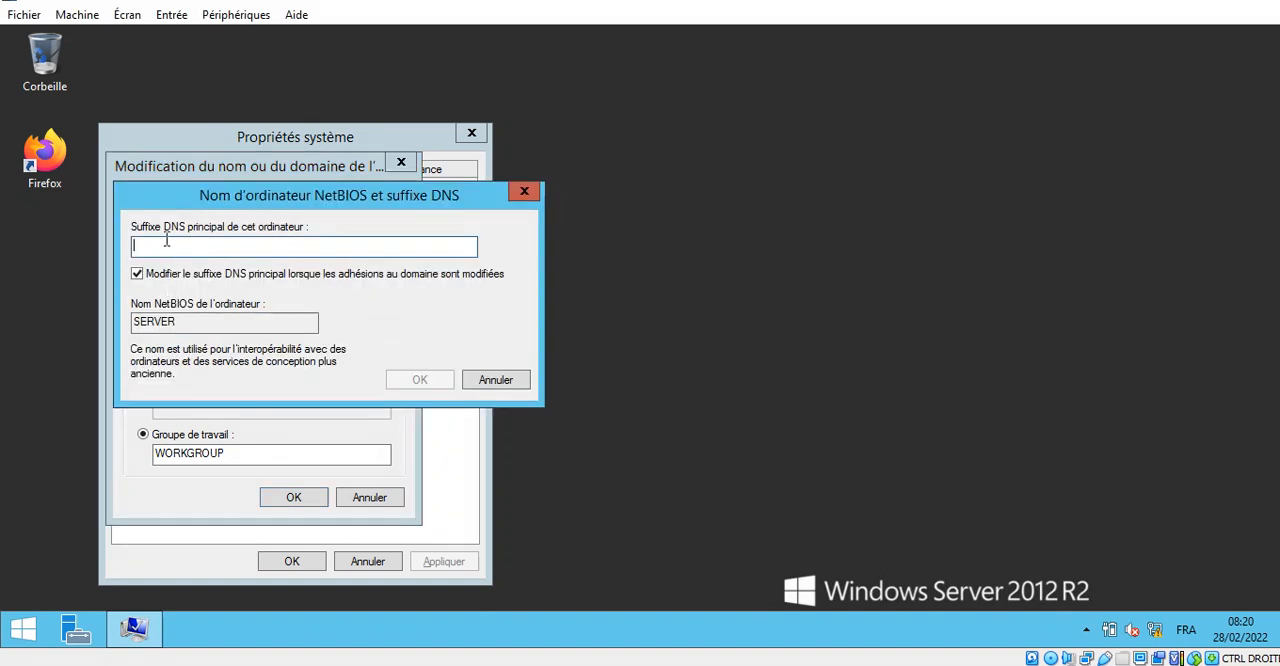
{"action": "type", "text": "etudiant.com"}
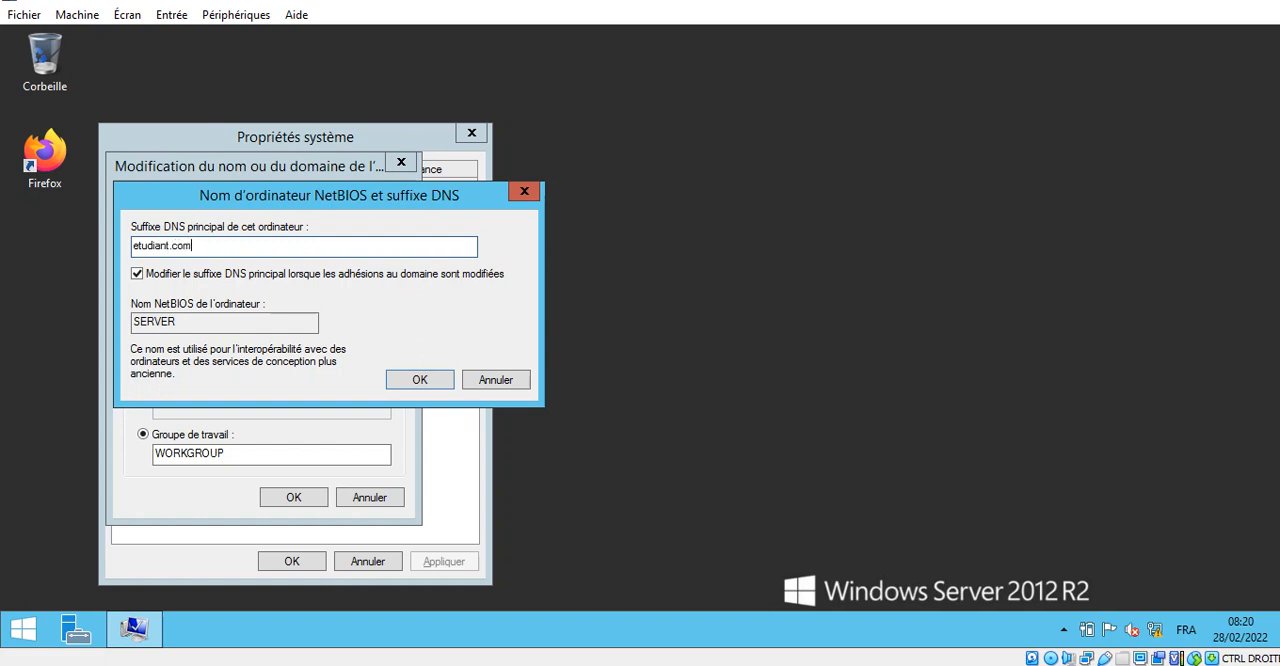
{"action": "left_click", "coordinate": [1268, 3]}
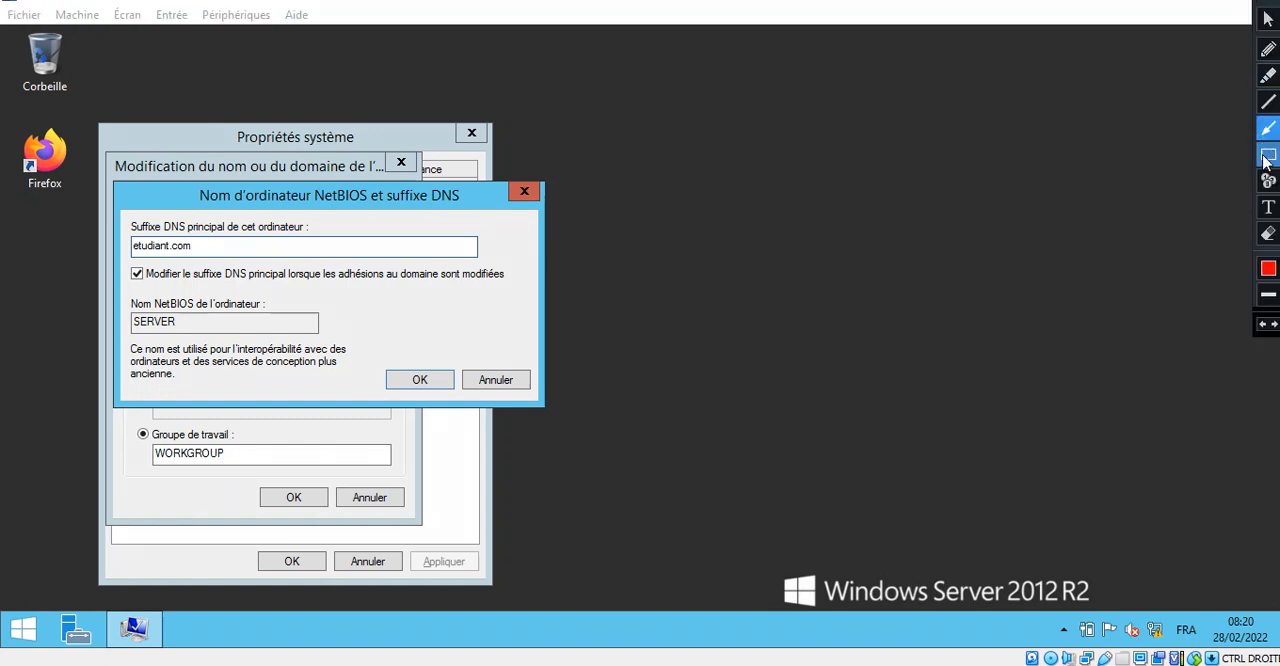
{"action": "left_click", "coordinate": [1266, 157]}
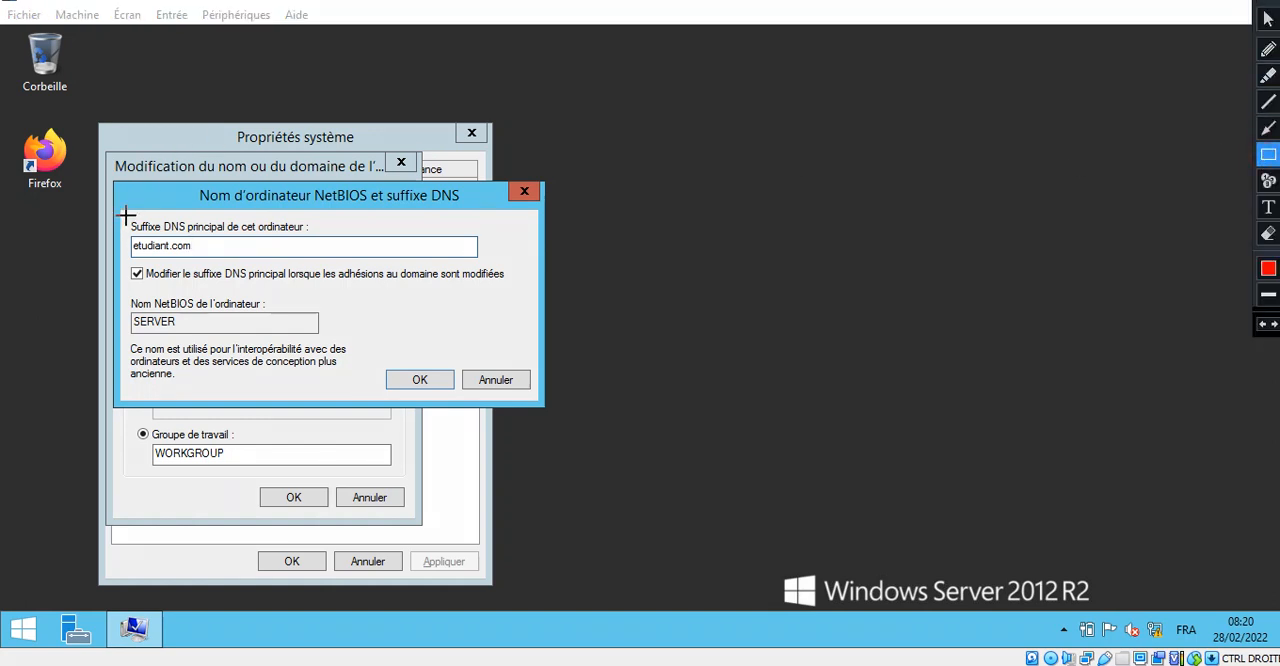
{"action": "mouse_move", "coordinate": [127, 216]}
{"action": "left_mouse_down"}
{"action": "mouse_move", "coordinate": [215, 250]}
{"action": "mouse_move", "coordinate": [327, 260]}
{"action": "left_mouse_up"}
{"action": "left_click", "coordinate": [1266, 127]}
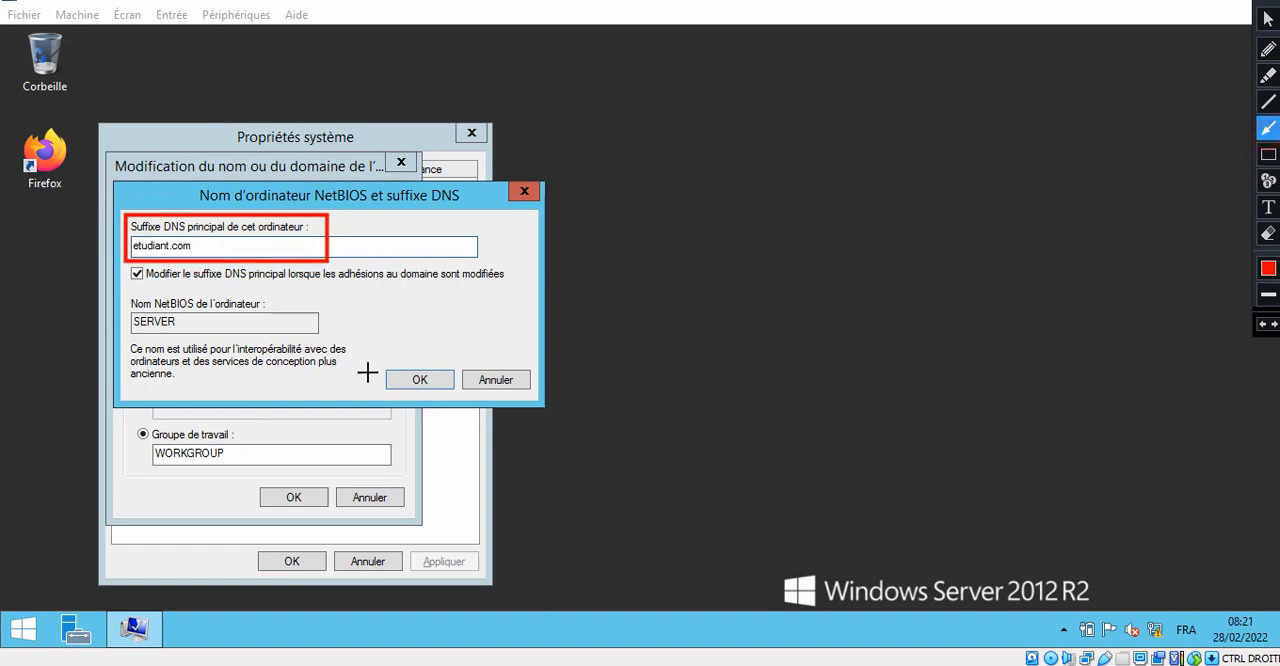
{"action": "left_click_drag", "start_coordinate": [364, 329], "coordinate": [411, 383]}
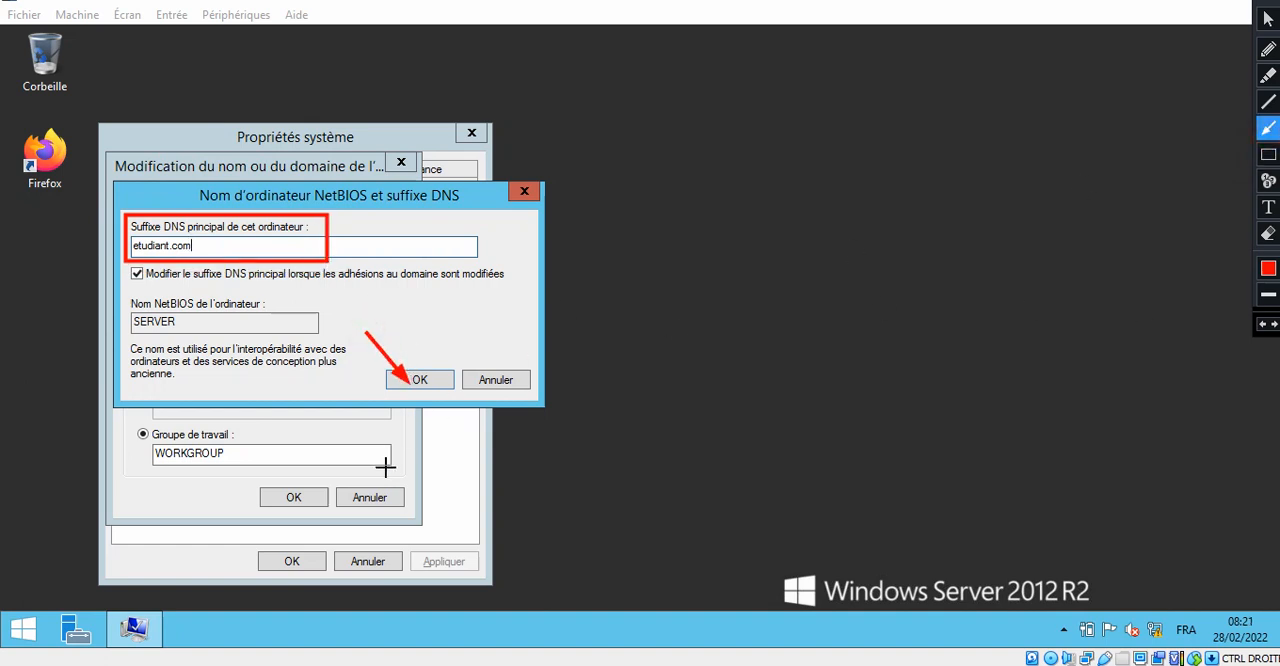
{"action": "key", "text": "Escape"}
- Accept the primary DNS suffix and return to the computer name settings
{"action": "left_click", "coordinate": [417, 381]}
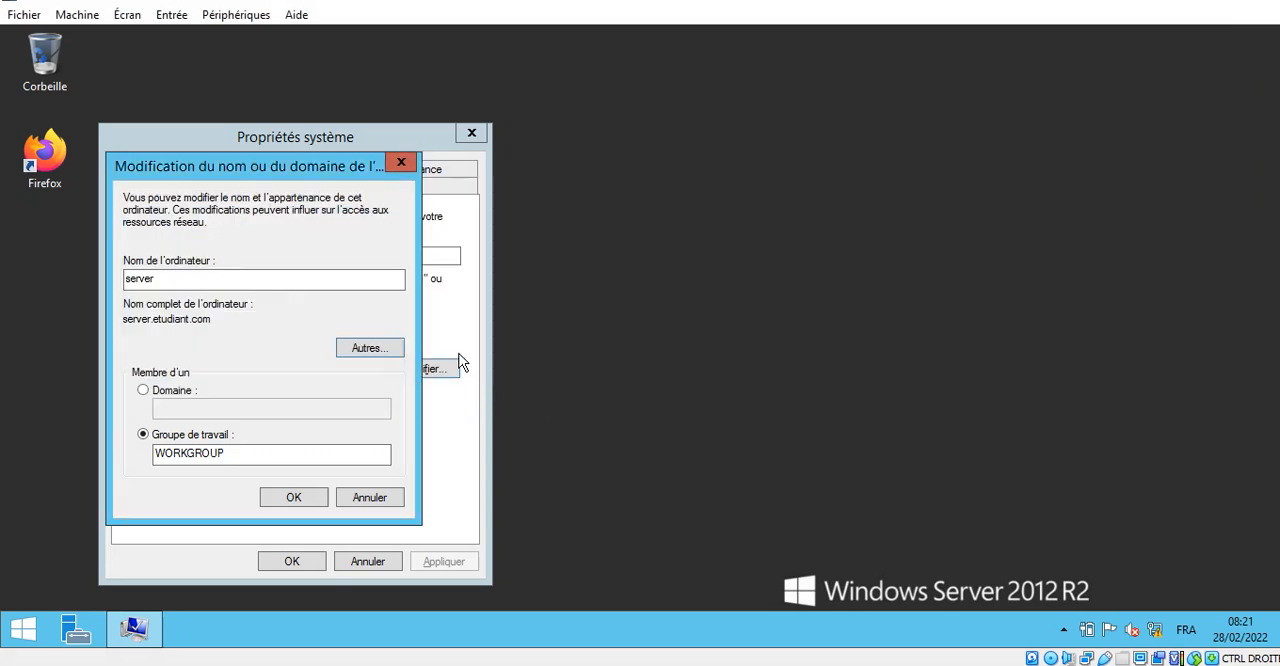
{"action": "left_click", "coordinate": [1255, 1]}
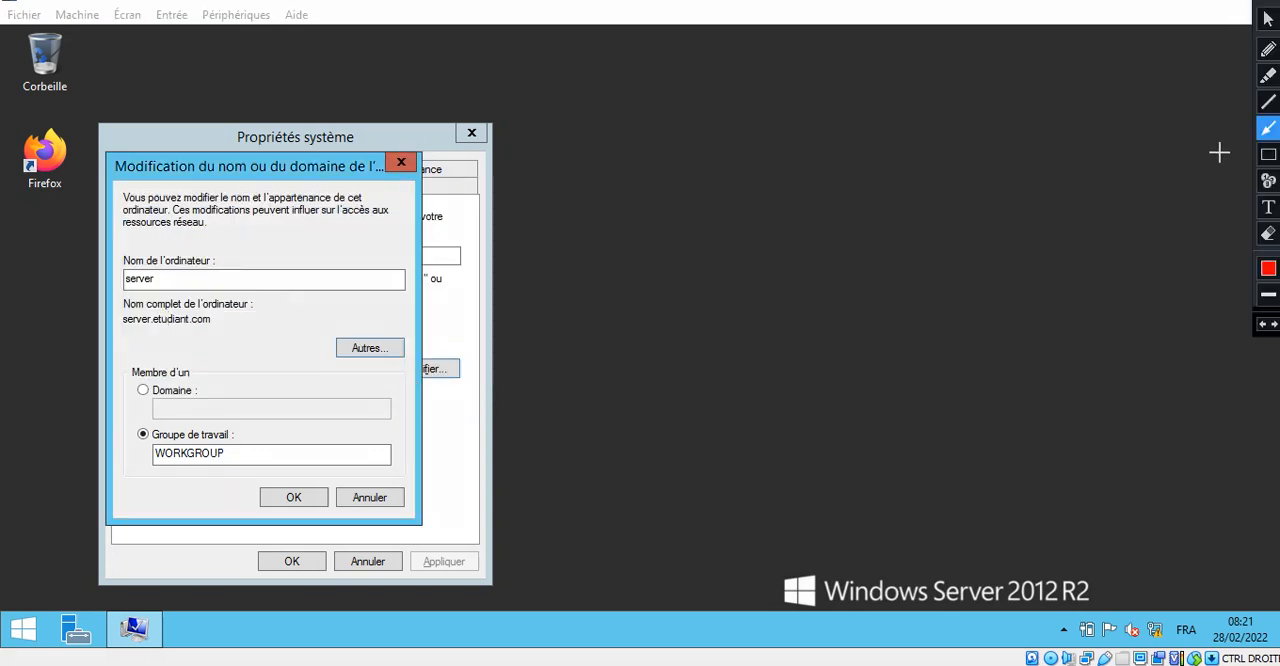
{"action": "left_click", "coordinate": [1268, 154]}
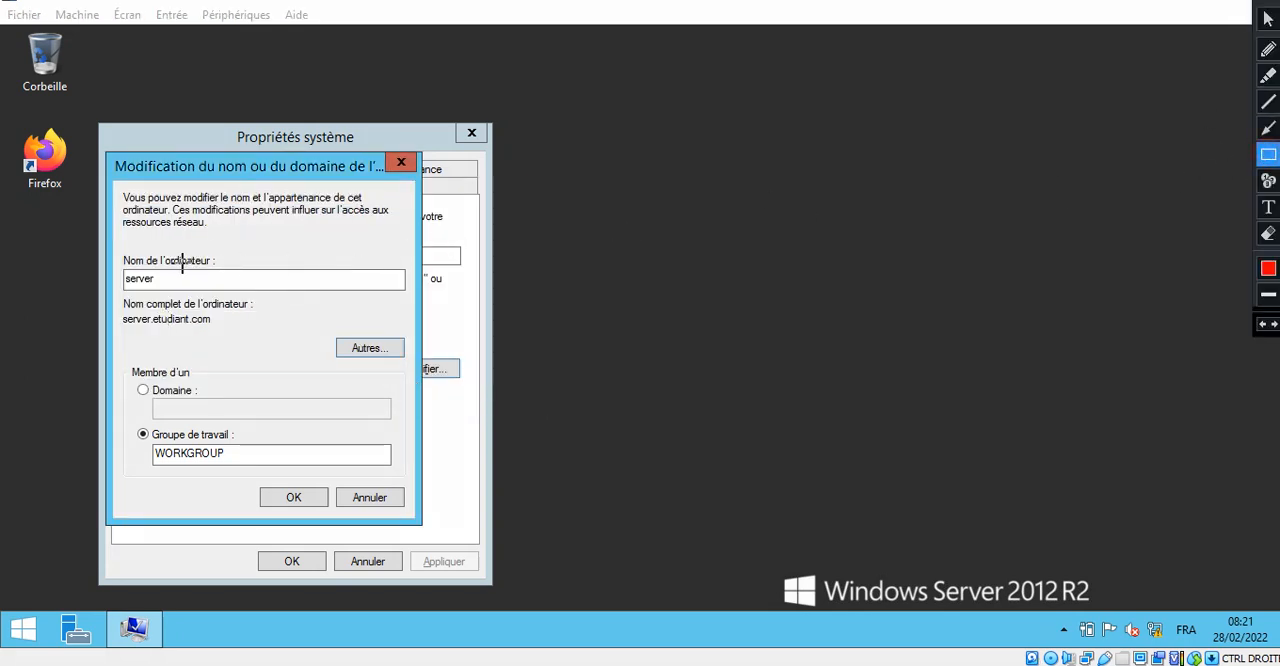
{"action": "mouse_move", "coordinate": [117, 250]}
{"action": "left_mouse_down"}
{"action": "mouse_move", "coordinate": [130, 282]}
{"action": "mouse_move", "coordinate": [224, 285]}
{"action": "left_mouse_up"}
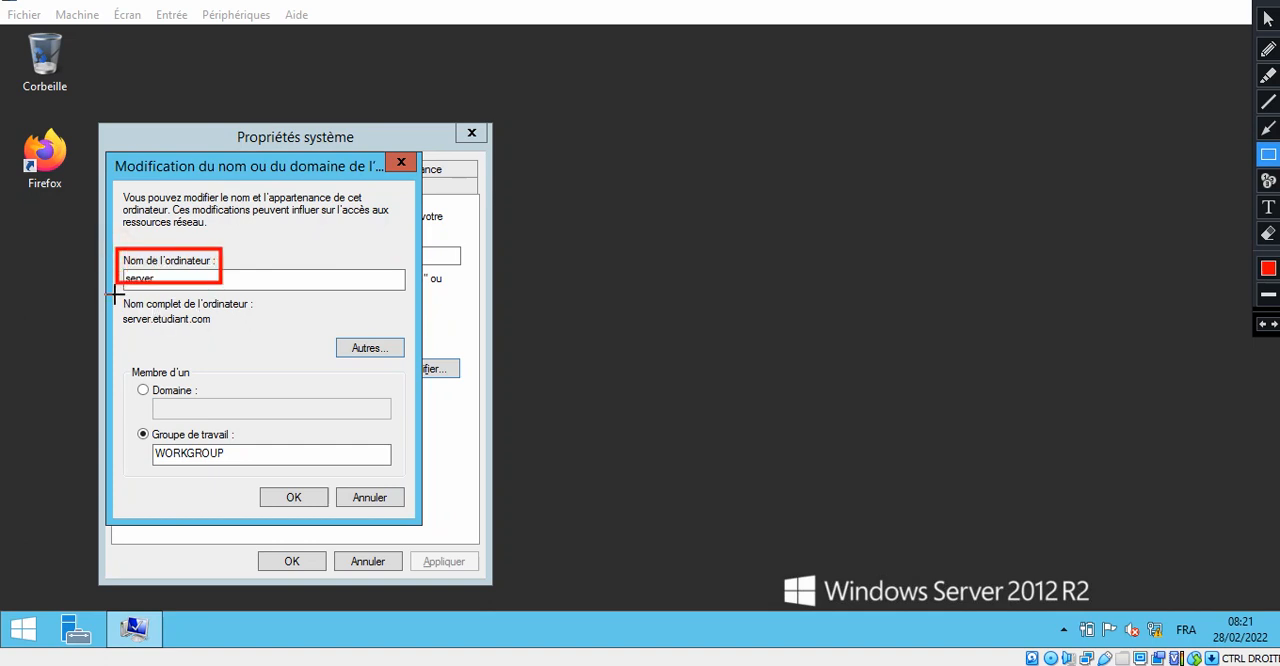
{"action": "mouse_move", "coordinate": [116, 289]}
{"action": "left_mouse_down"}
{"action": "mouse_move", "coordinate": [151, 334]}
{"action": "mouse_move", "coordinate": [262, 333]}
{"action": "left_mouse_up"}
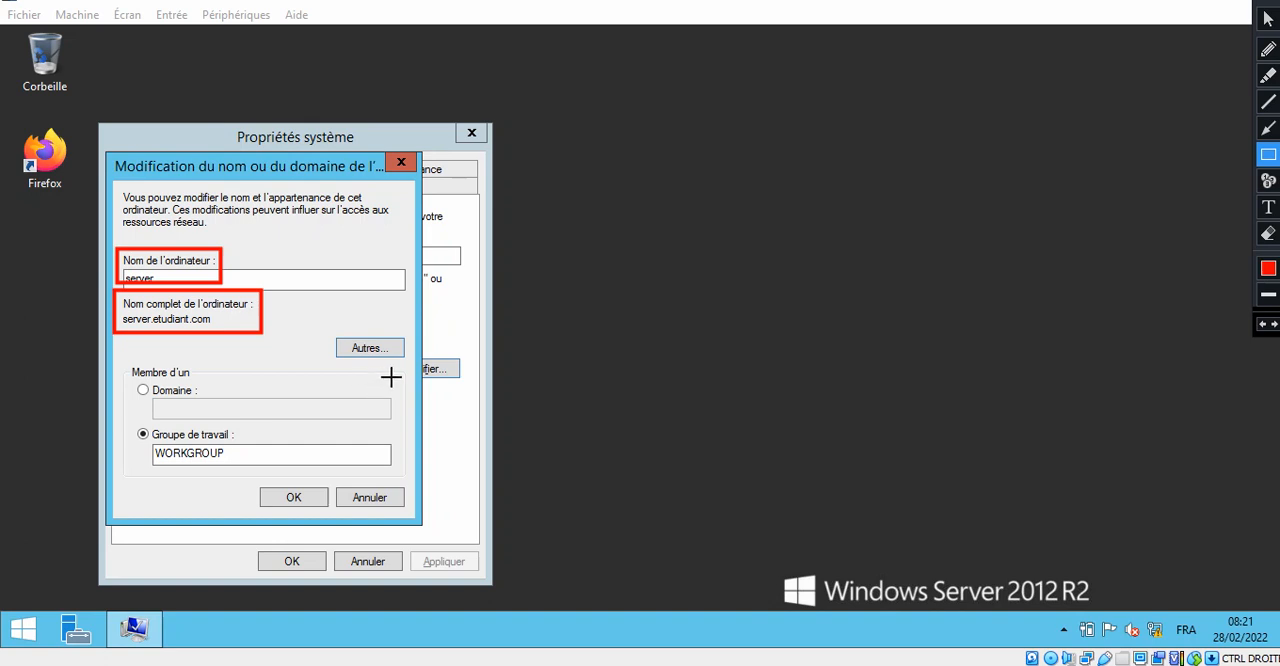
{"action": "key", "text": "Escape"}
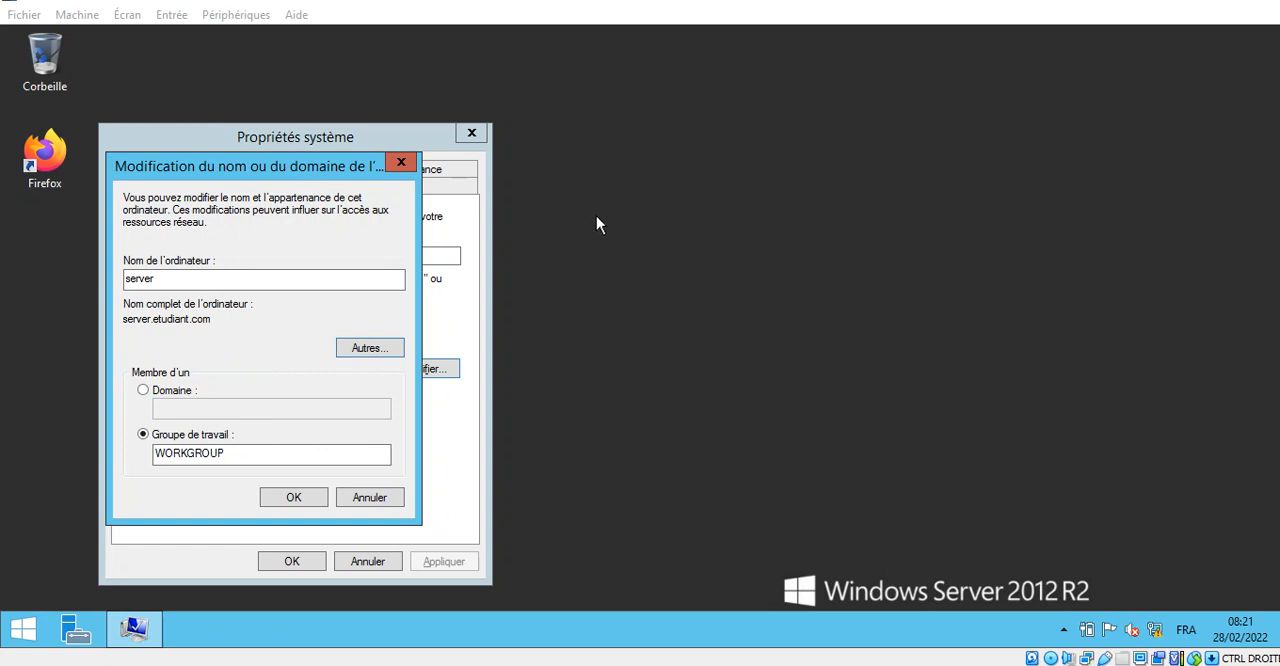
{"action": "left_click", "coordinate": [1250, 1]}
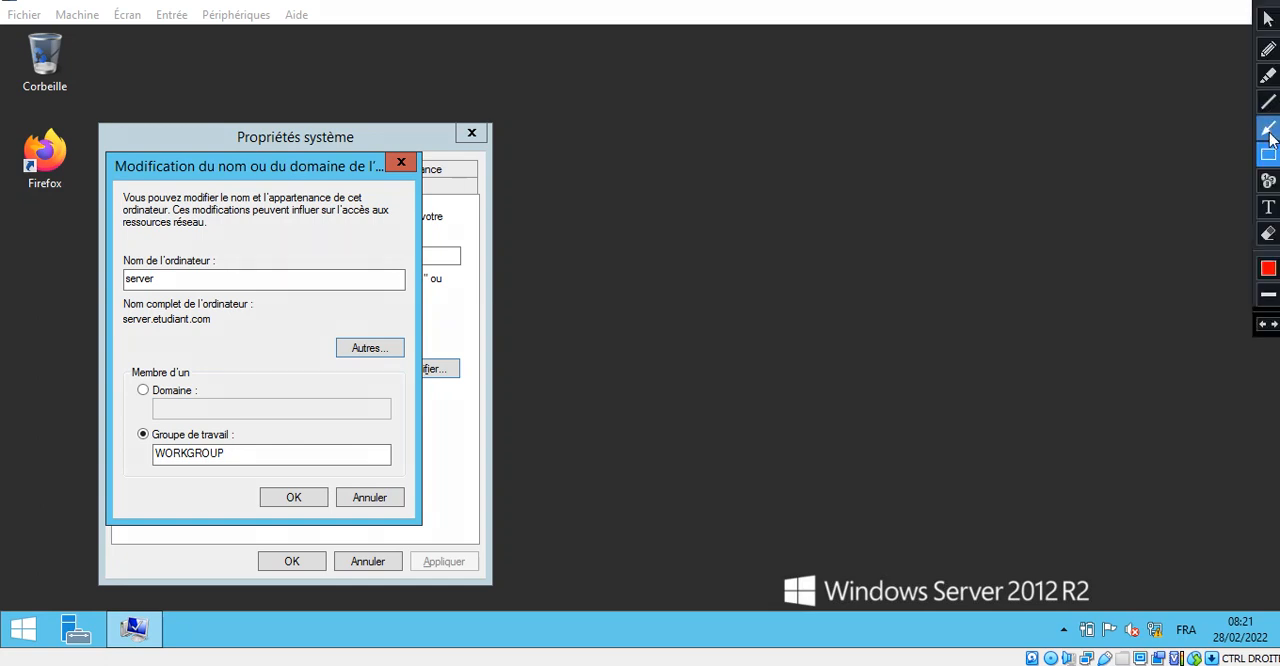
{"action": "mouse_move", "coordinate": [105, 226]}
{"action": "left_mouse_down"}
{"action": "mouse_move", "coordinate": [106, 300]}
{"action": "mouse_move", "coordinate": [232, 320]}
{"action": "mouse_move", "coordinate": [237, 338]}
{"action": "left_mouse_up"}
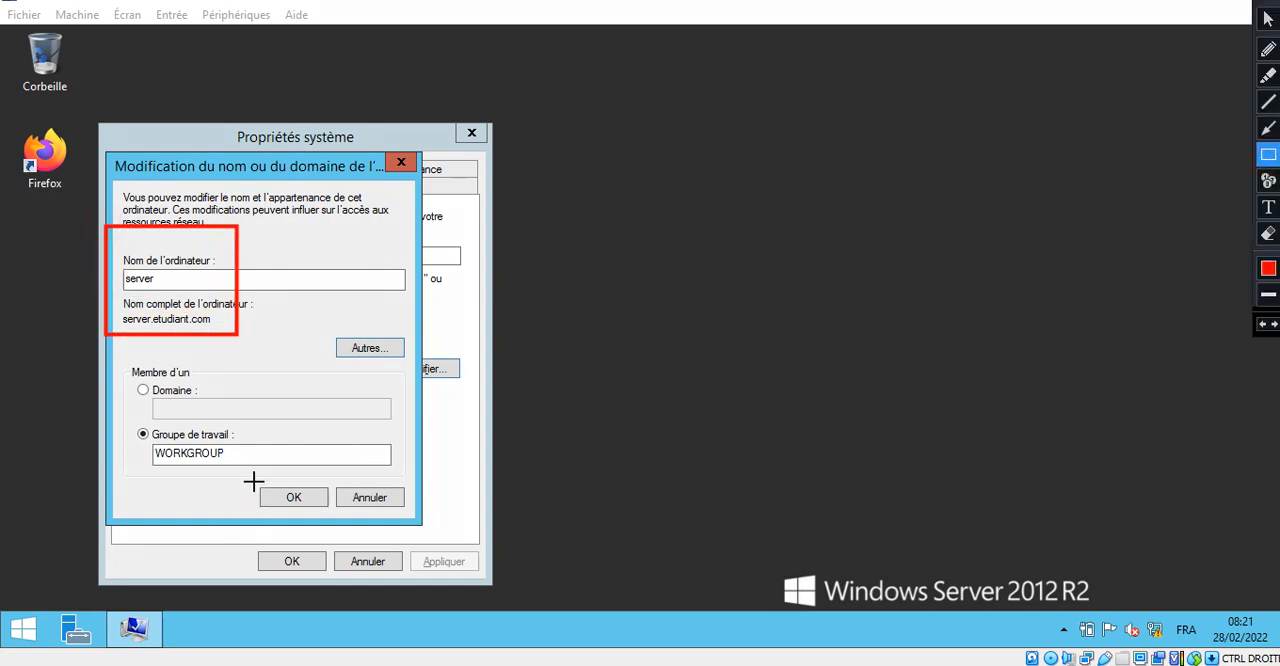
{"action": "mouse_move", "coordinate": [255, 478]}
{"action": "left_mouse_down"}
{"action": "mouse_move", "coordinate": [268, 500]}
{"action": "mouse_move", "coordinate": [331, 508]}
{"action": "mouse_move", "coordinate": [323, 518]}
{"action": "left_mouse_up"}
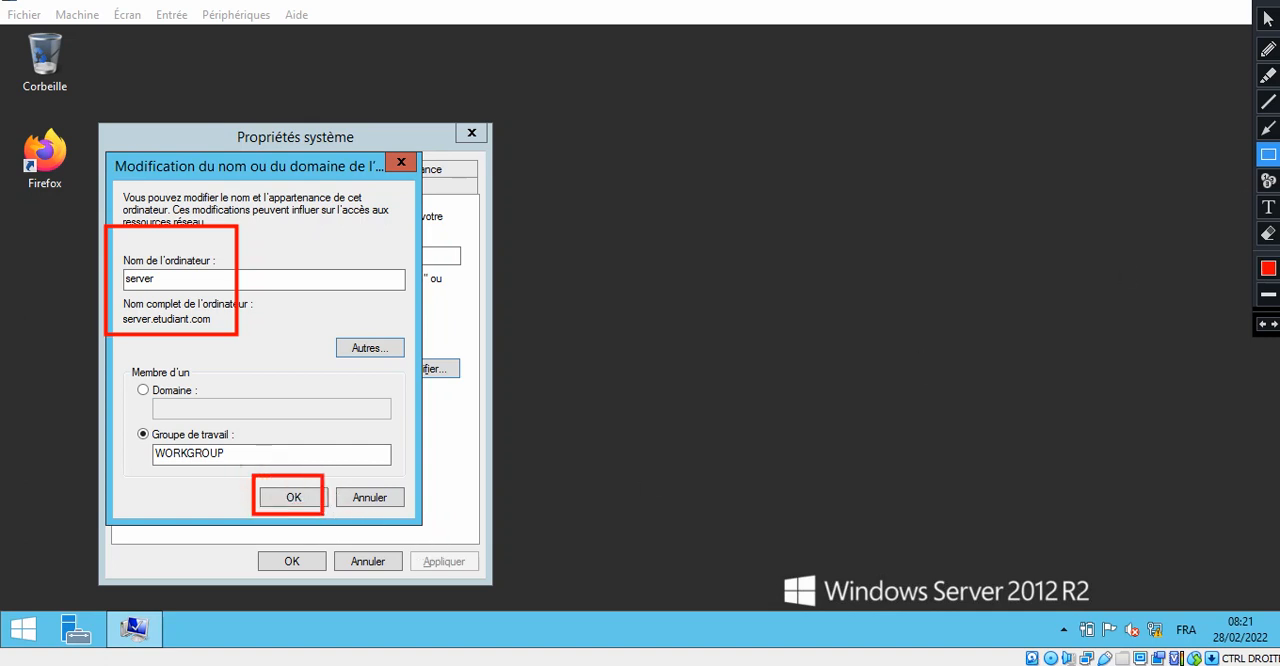
{"action": "key", "text": "Escape"}
- Apply the computer name and DNS suffix changes and restart the server immediately
{"action": "left_click", "coordinate": [297, 500]}
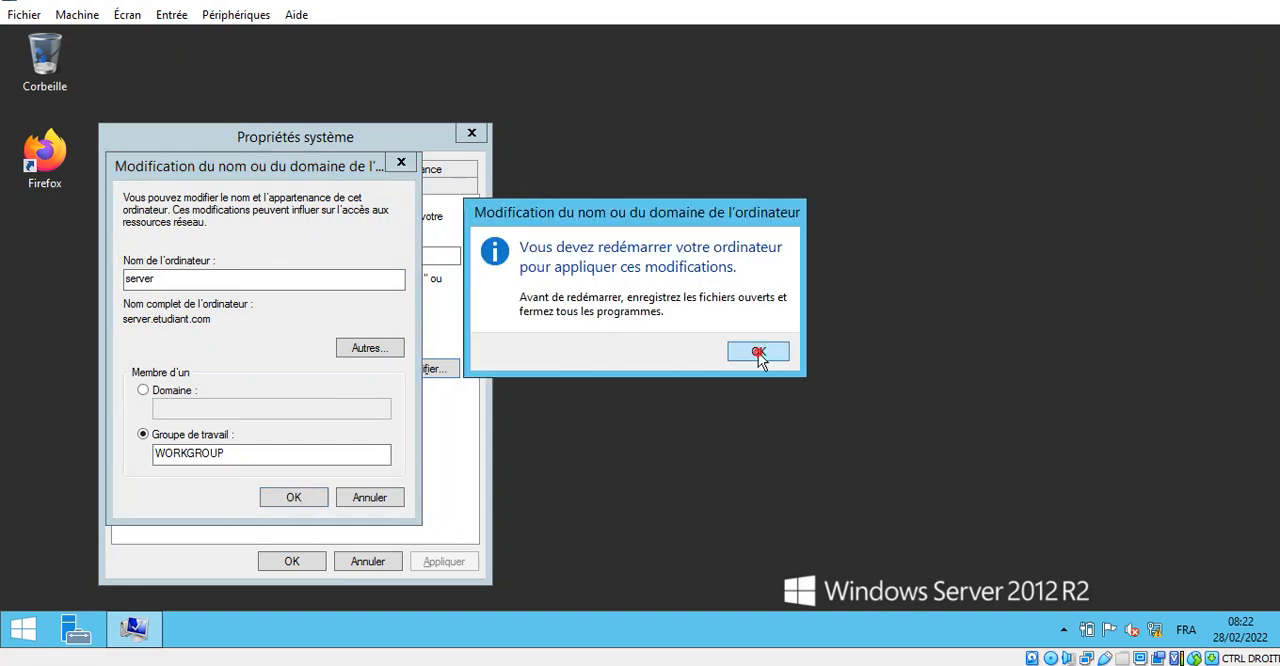
{"action": "left_click", "coordinate": [762, 352]}
{"action": "left_click", "coordinate": [289, 563]}
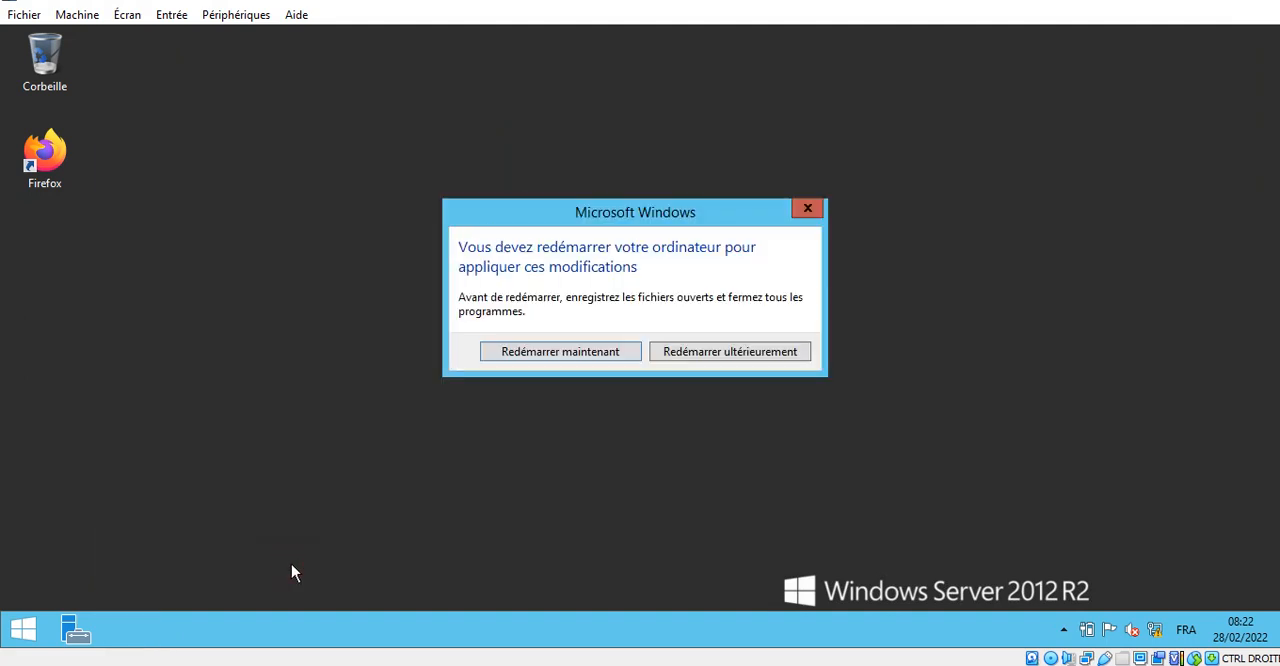
{"action": "left_click", "coordinate": [561, 352]}
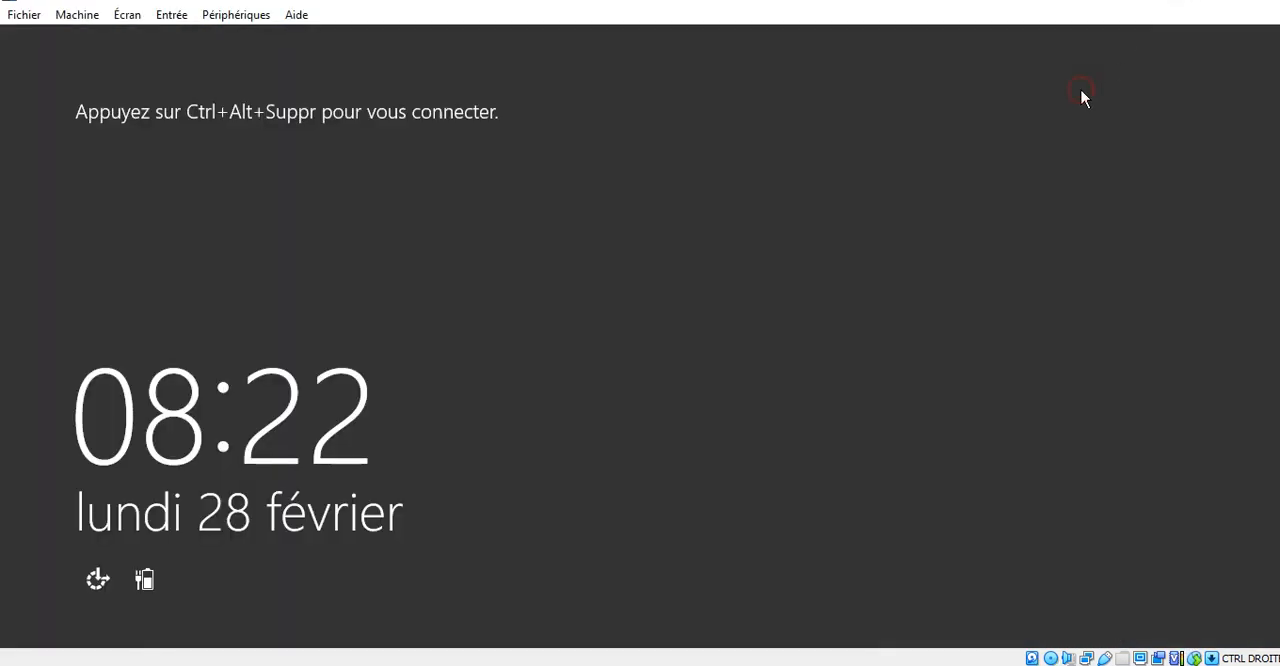
- Unlock the sign-in screen and log in to the Administrateur account by entering the account password
{"action": "key", "text": "ctrl+alt+Delete"}
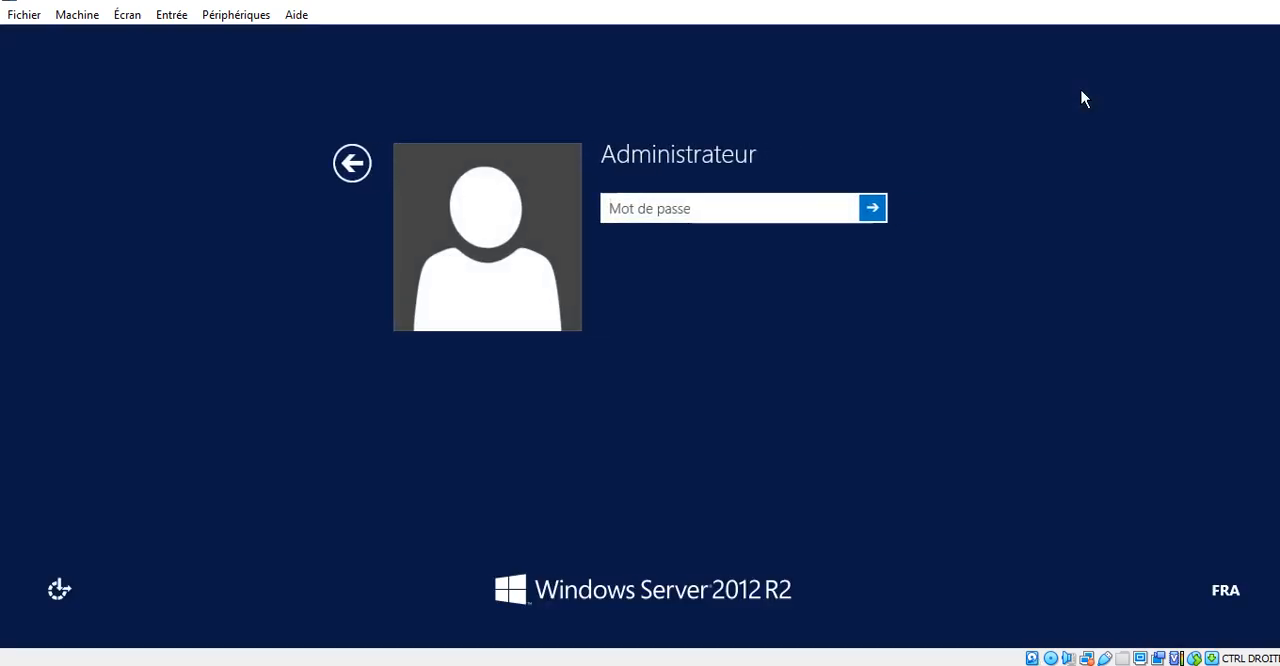
{"action": "type", "text": "••"}
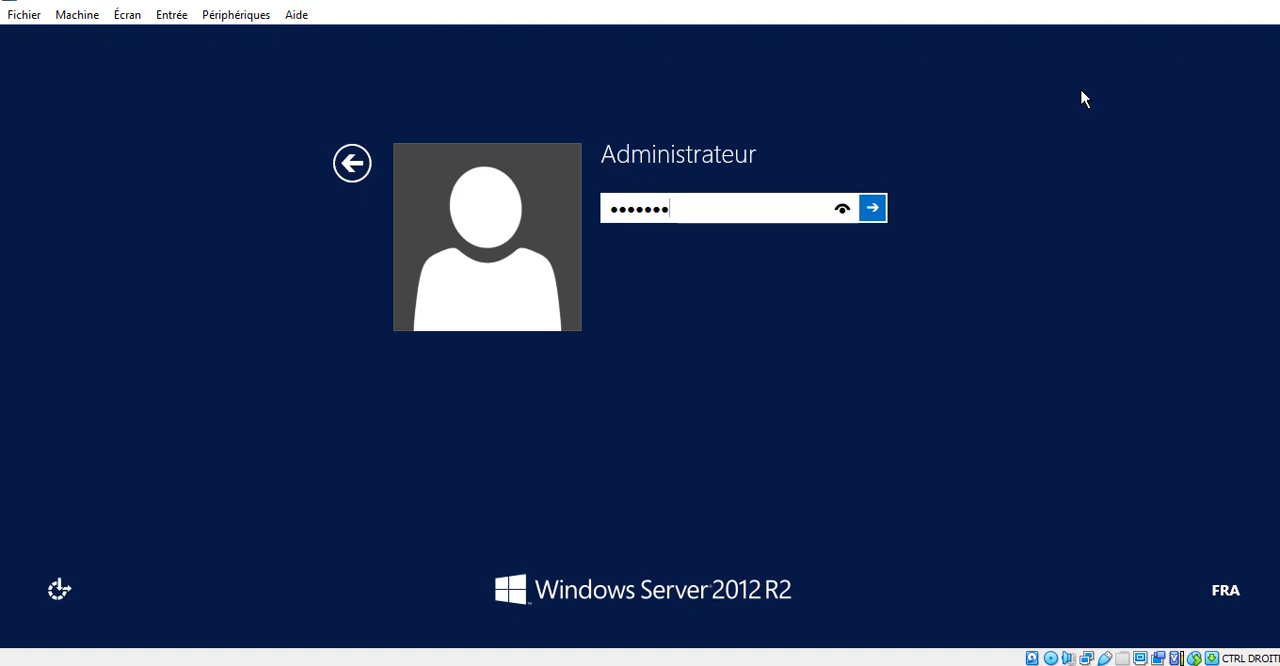
{"action": "key", "text": "Return"}
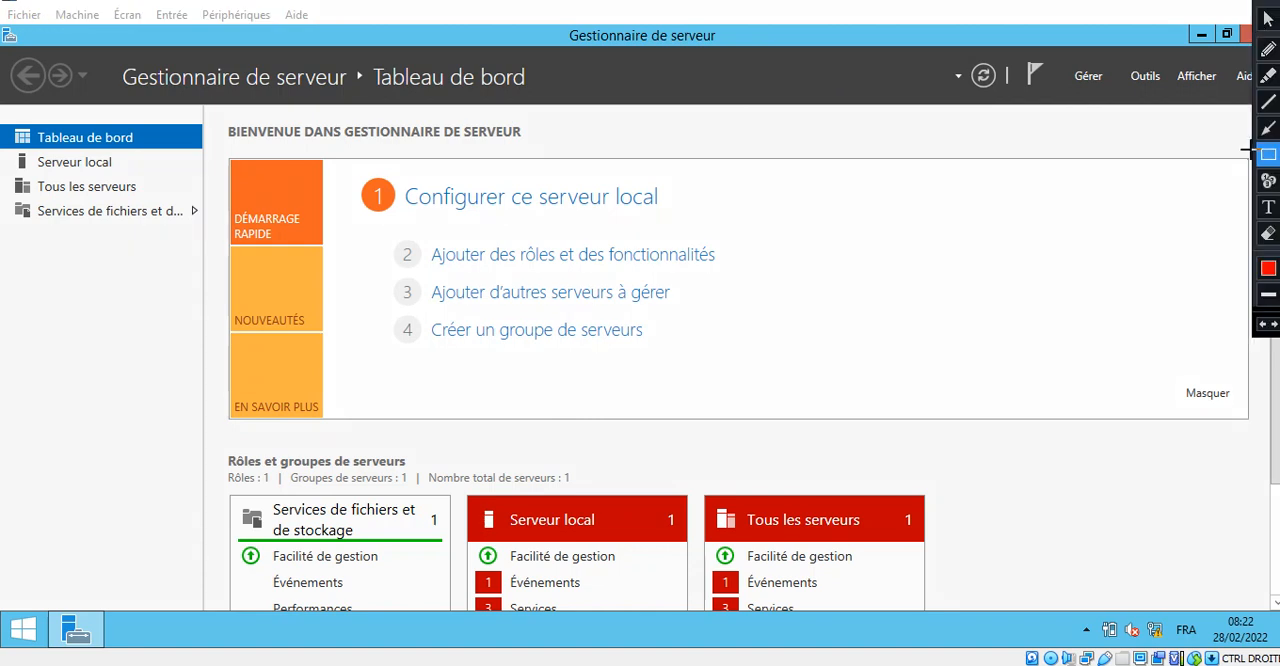
- Launch the Add Roles and Features wizard from Server Manager and reposition its window
{"action": "mouse_move", "coordinate": [922, 135]}
{"action": "left_mouse_down"}
{"action": "mouse_move", "coordinate": [1025, 110]}
{"action": "mouse_move", "coordinate": [1075, 80]}
{"action": "left_mouse_up"}
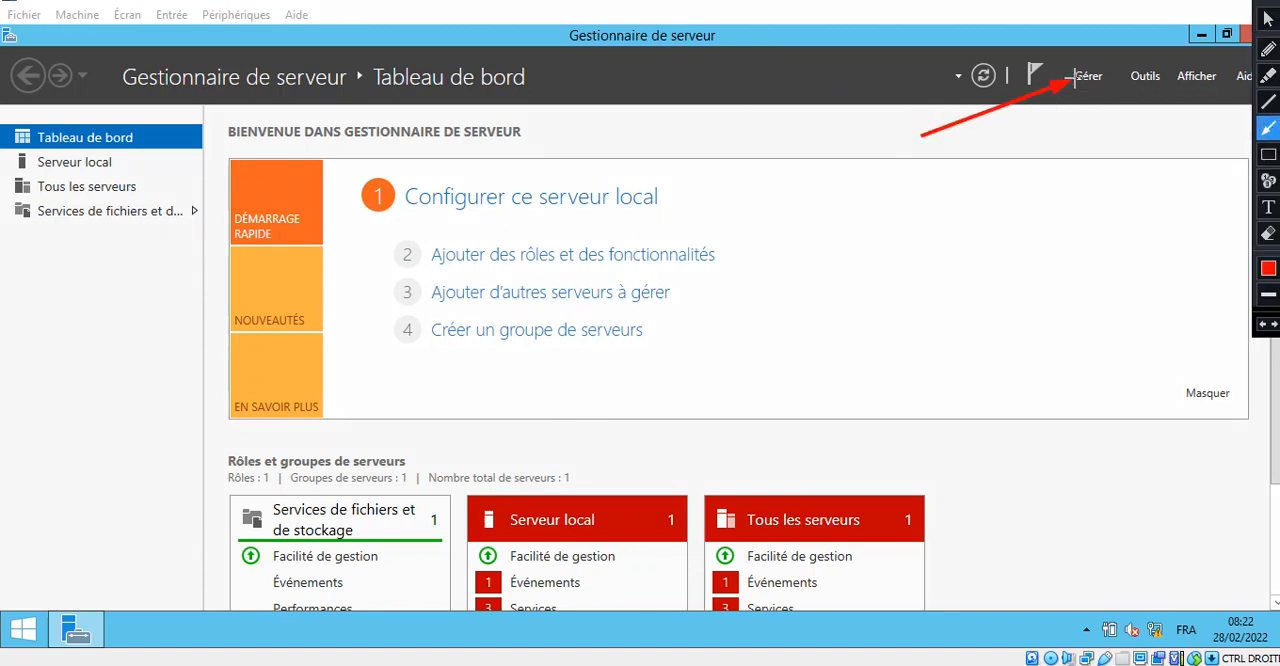
{"action": "key", "text": "Escape"}
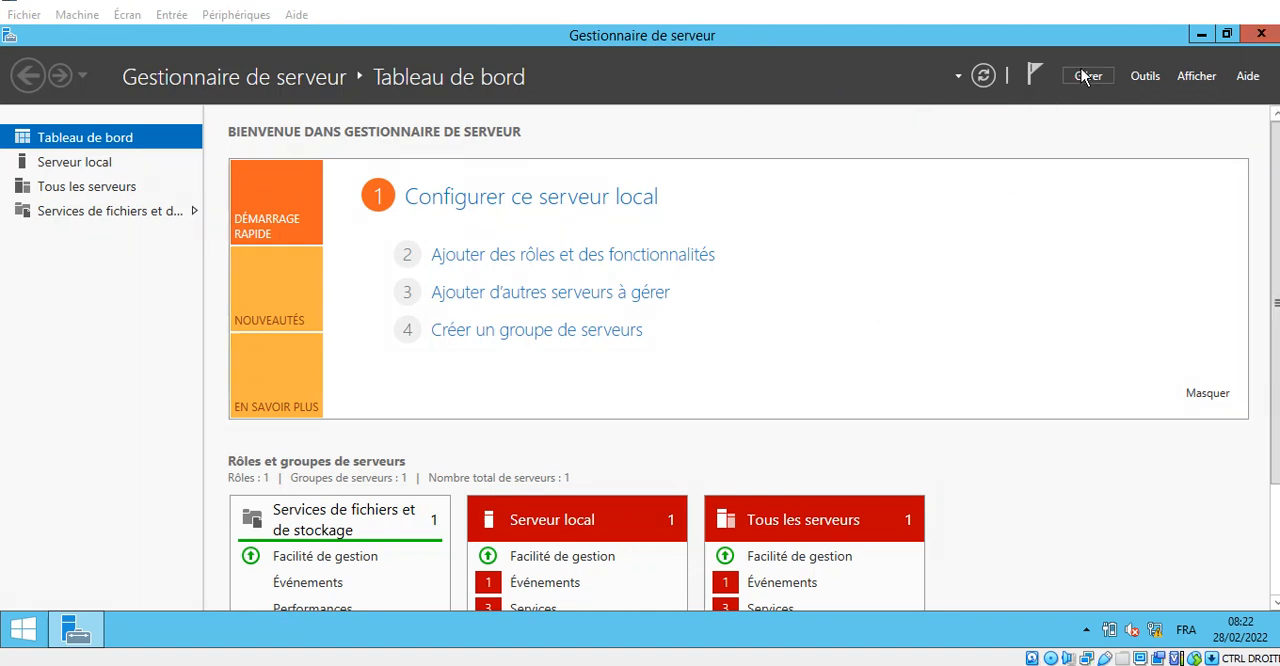
{"action": "left_click", "coordinate": [1086, 80]}
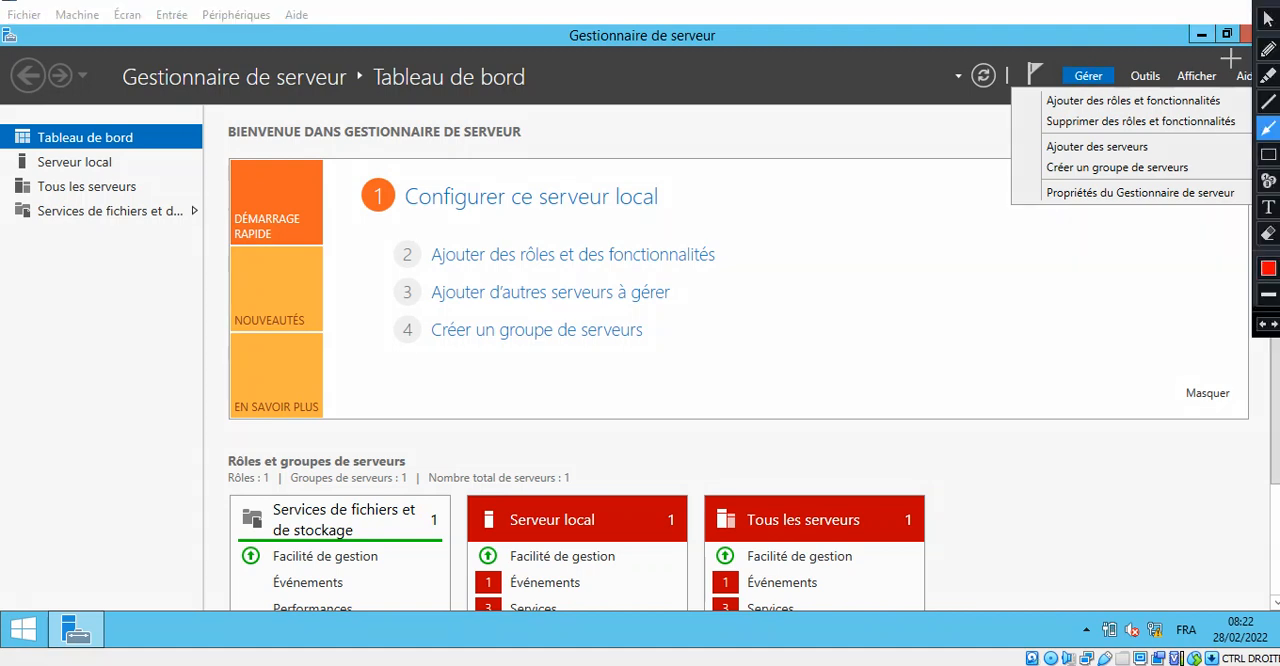
{"action": "left_click", "coordinate": [1266, 161]}
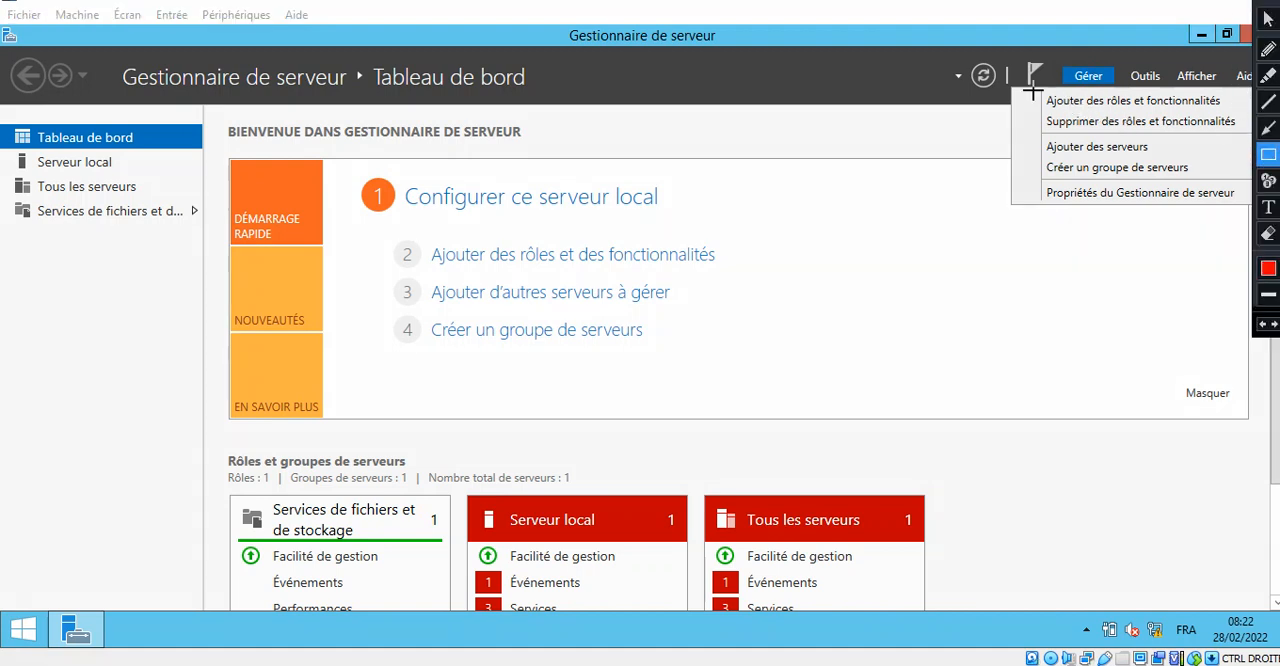
{"action": "left_click_drag", "start_coordinate": [1036, 90], "coordinate": [1227, 110]}
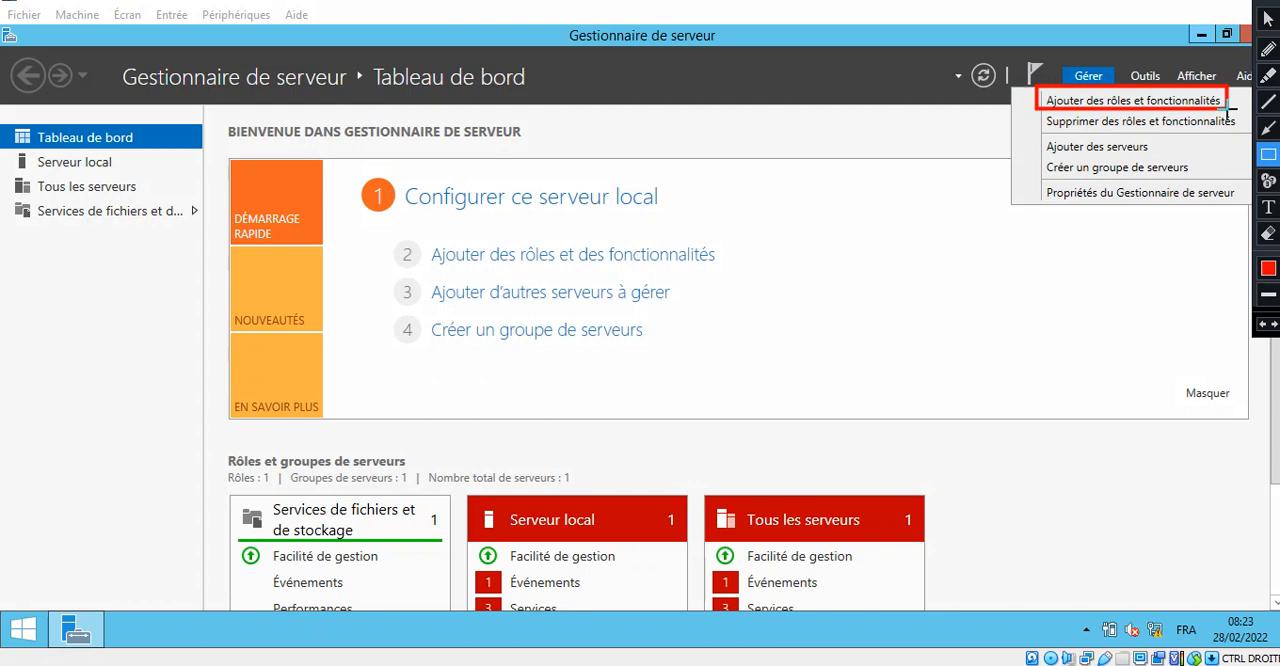
{"action": "key", "text": "Escape"}
{"action": "left_click", "coordinate": [1221, 99]}
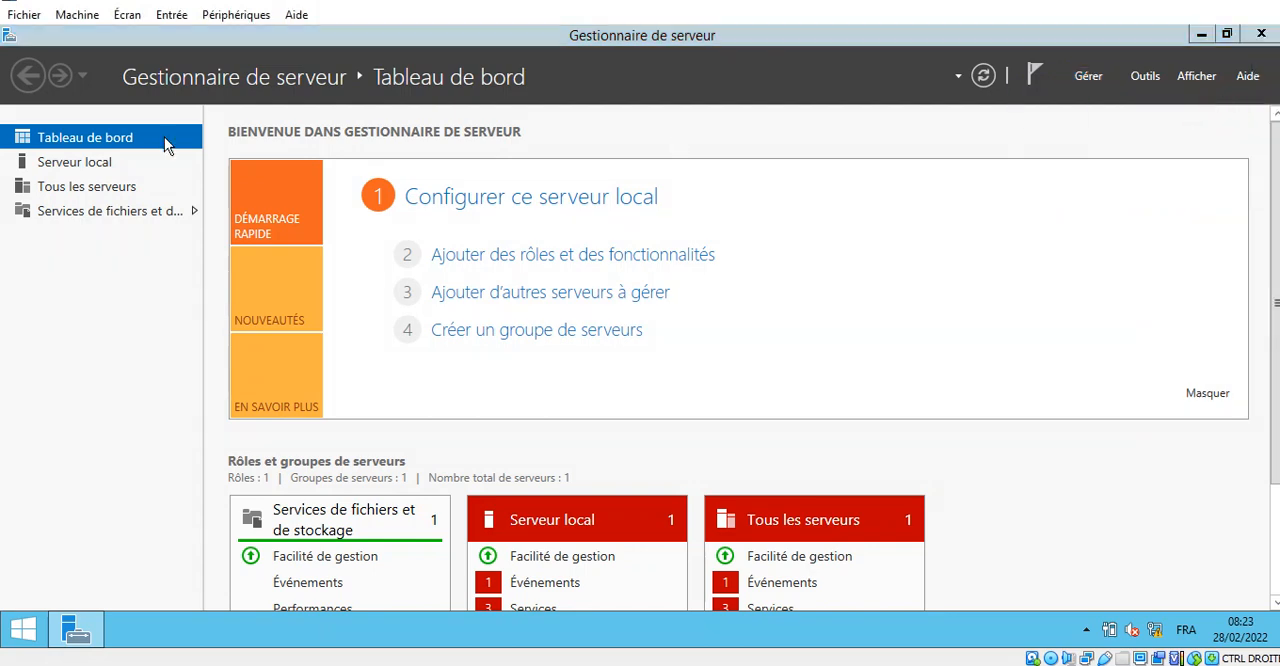
{"action": "left_click_drag", "start_coordinate": [478, 137], "coordinate": [570, 42]}
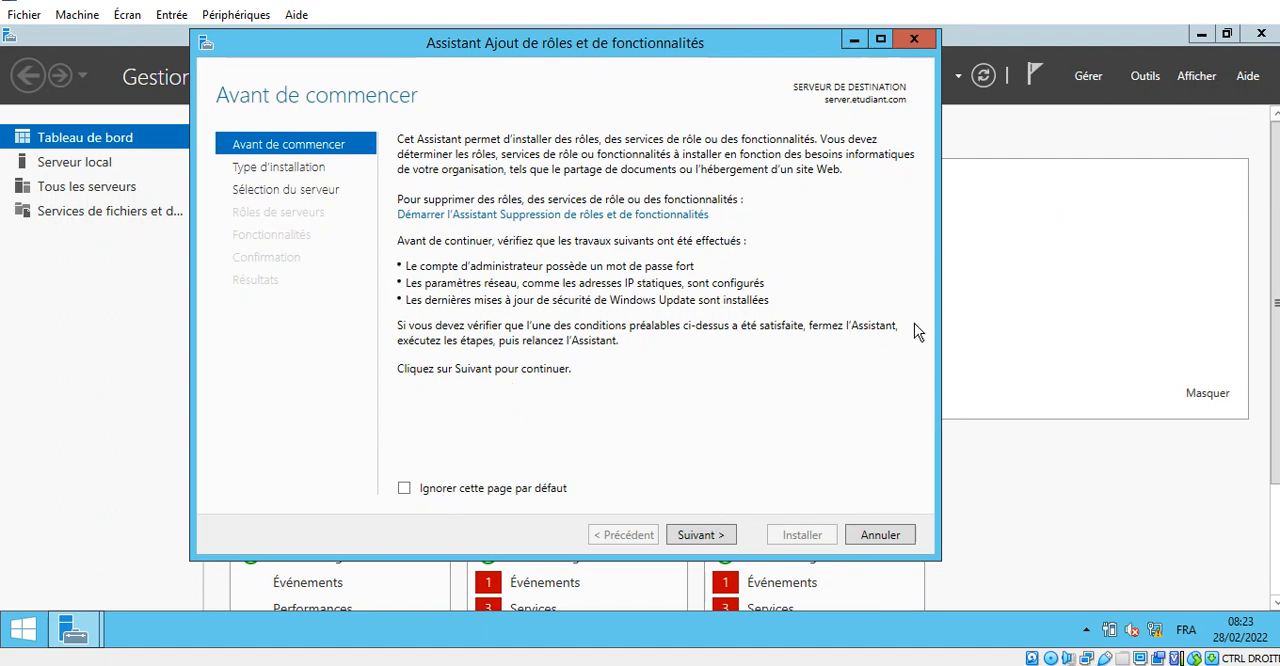
- Continue past the wizard's Avant de commencer page to the installation type selection
{"action": "left_click", "coordinate": [1263, 1]}
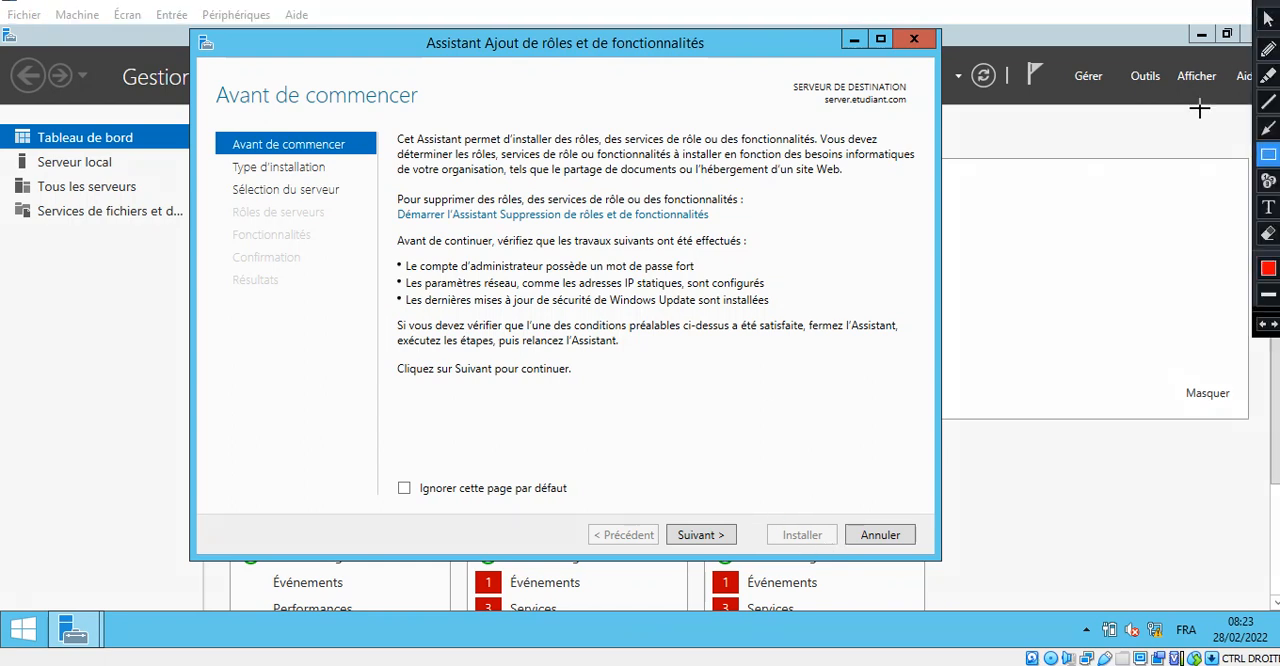
{"action": "left_click", "coordinate": [1268, 129]}
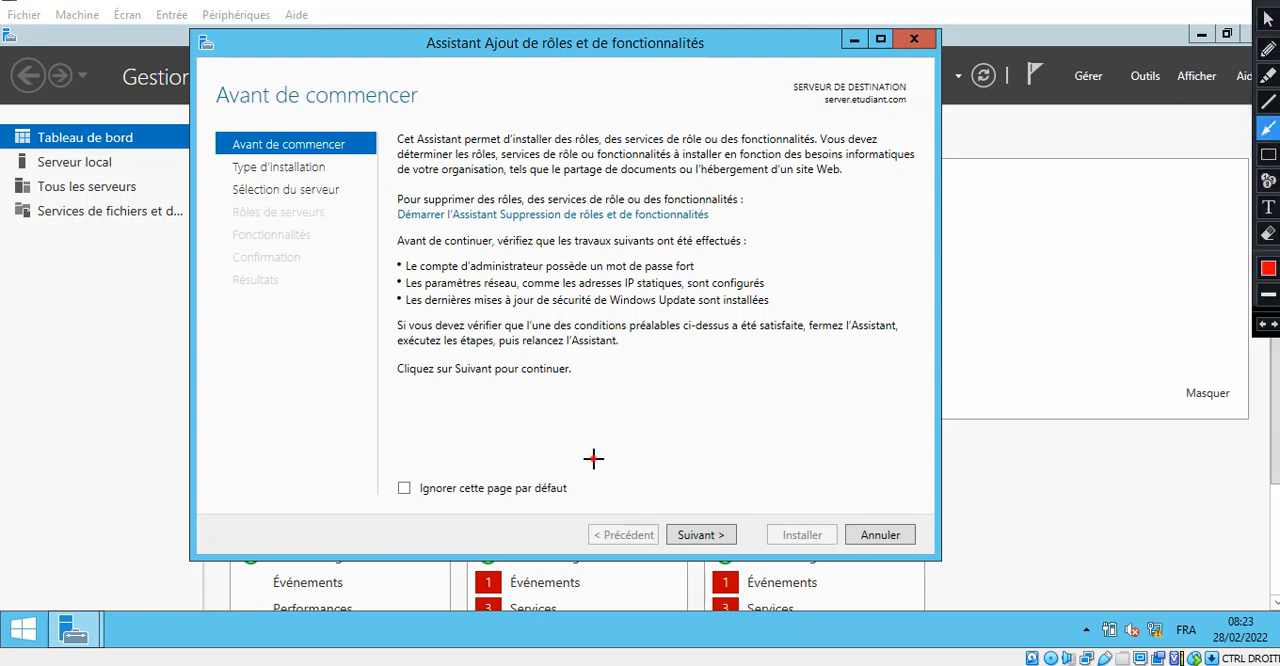
{"action": "mouse_move", "coordinate": [592, 458]}
{"action": "left_mouse_down"}
{"action": "mouse_move", "coordinate": [675, 528]}
{"action": "mouse_move", "coordinate": [688, 518]}
{"action": "left_mouse_up"}
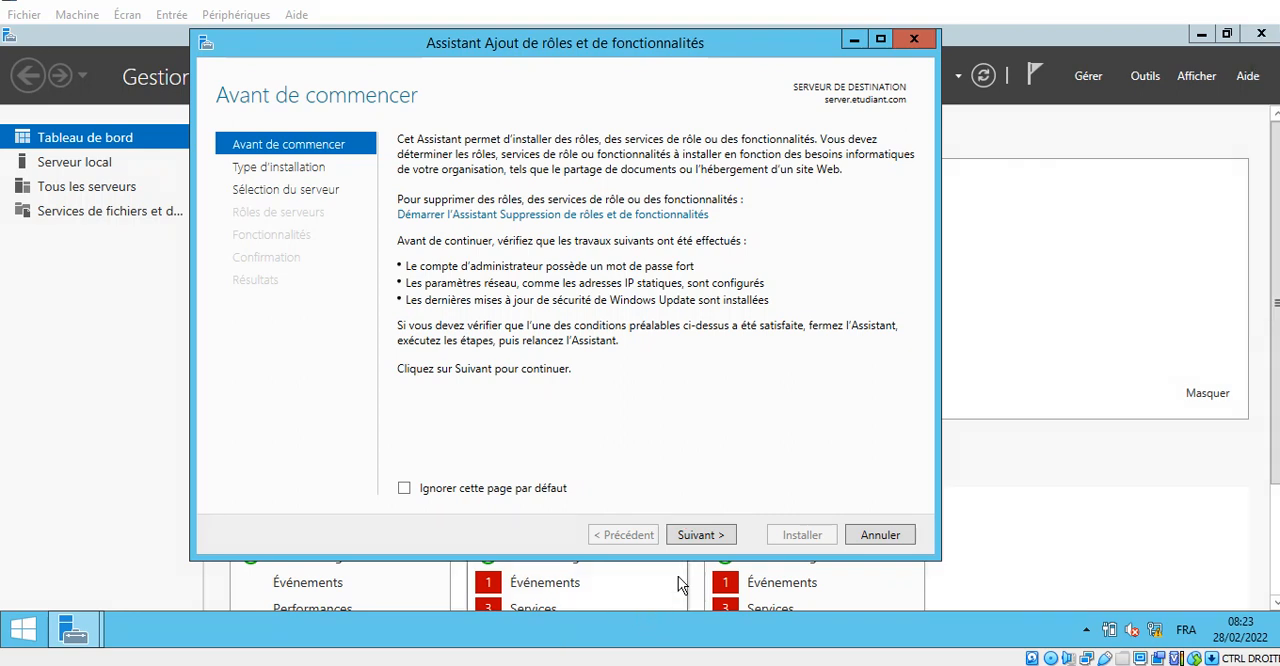
{"action": "left_click", "coordinate": [699, 537]}
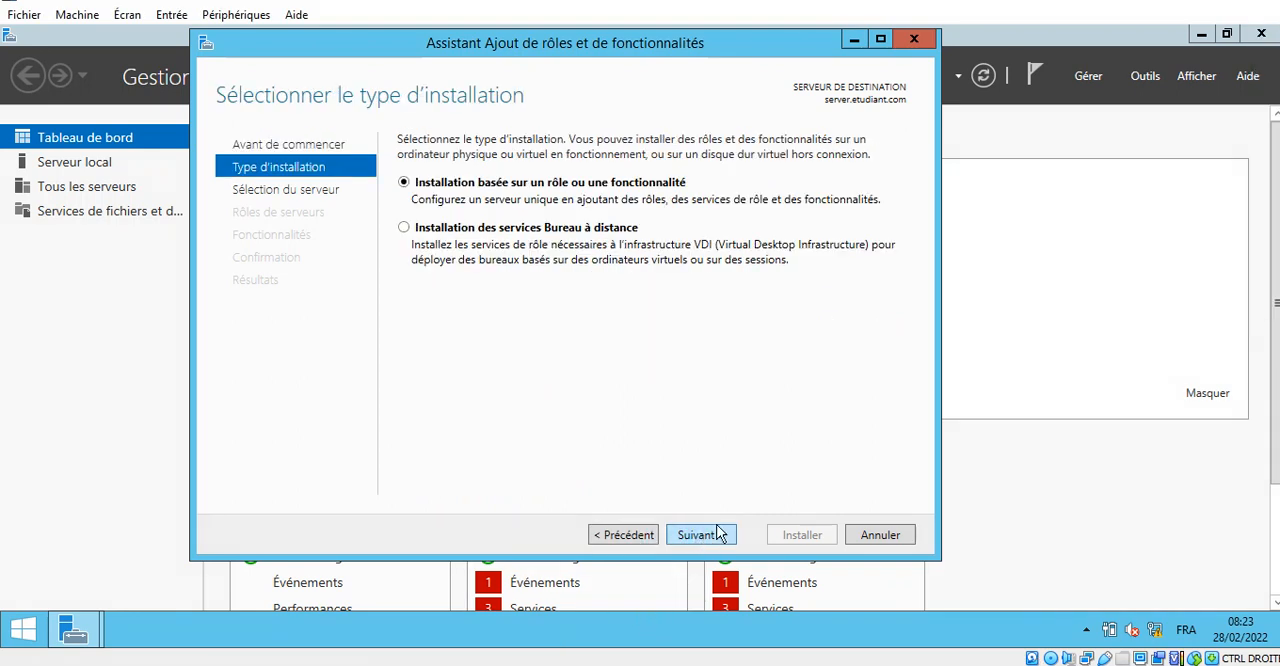
- Keep Installation basée sur un rôle ou une fonctionnalité as the installation type and continue to the server selection
{"action": "left_click", "coordinate": [1252, 2]}
{"action": "left_click", "coordinate": [1268, 157]}
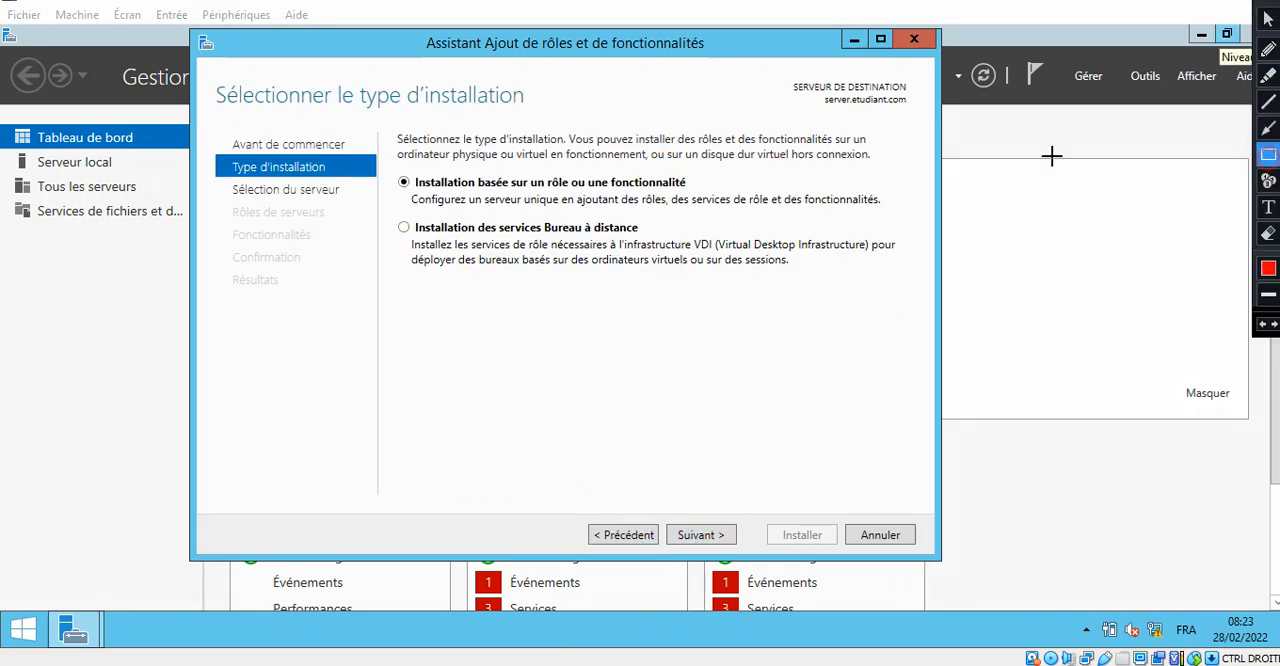
{"action": "left_click_drag", "start_coordinate": [386, 168], "coordinate": [494, 220]}
{"action": "left_click_drag", "start_coordinate": [607, 217], "coordinate": [901, 213]}
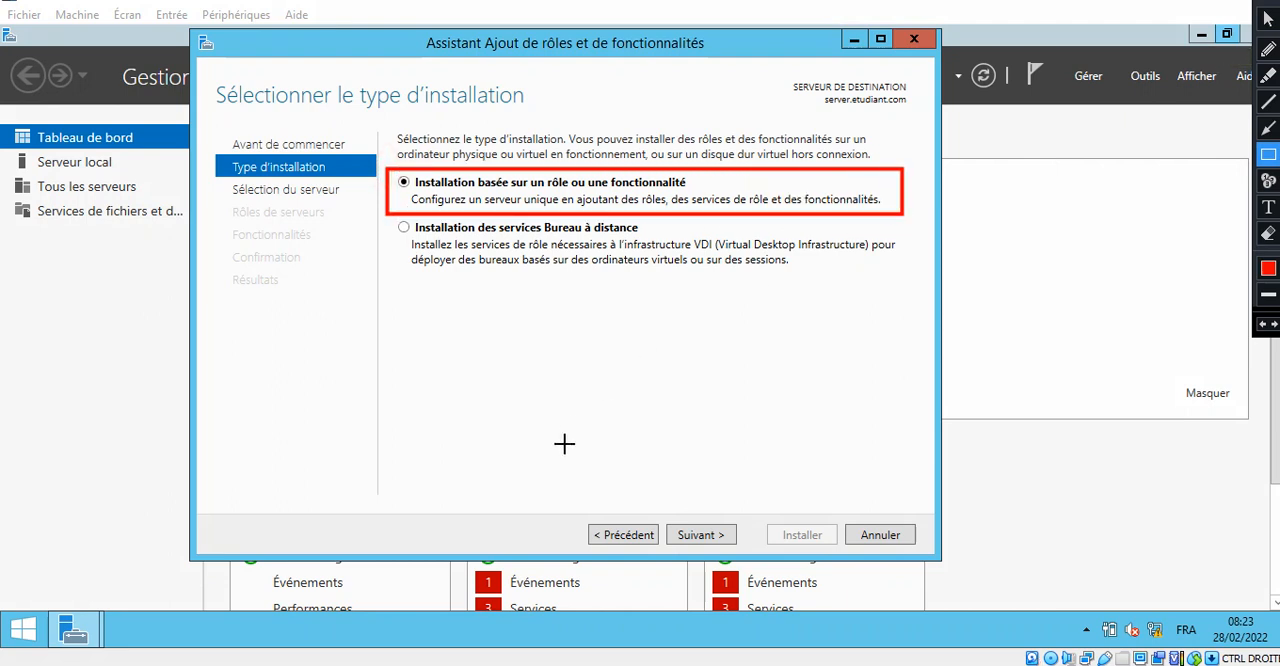
{"action": "mouse_move", "coordinate": [664, 515]}
{"action": "left_mouse_down"}
{"action": "mouse_move", "coordinate": [720, 557]}
{"action": "mouse_move", "coordinate": [746, 558]}
{"action": "left_mouse_up"}
{"action": "left_click", "coordinate": [700, 535]}
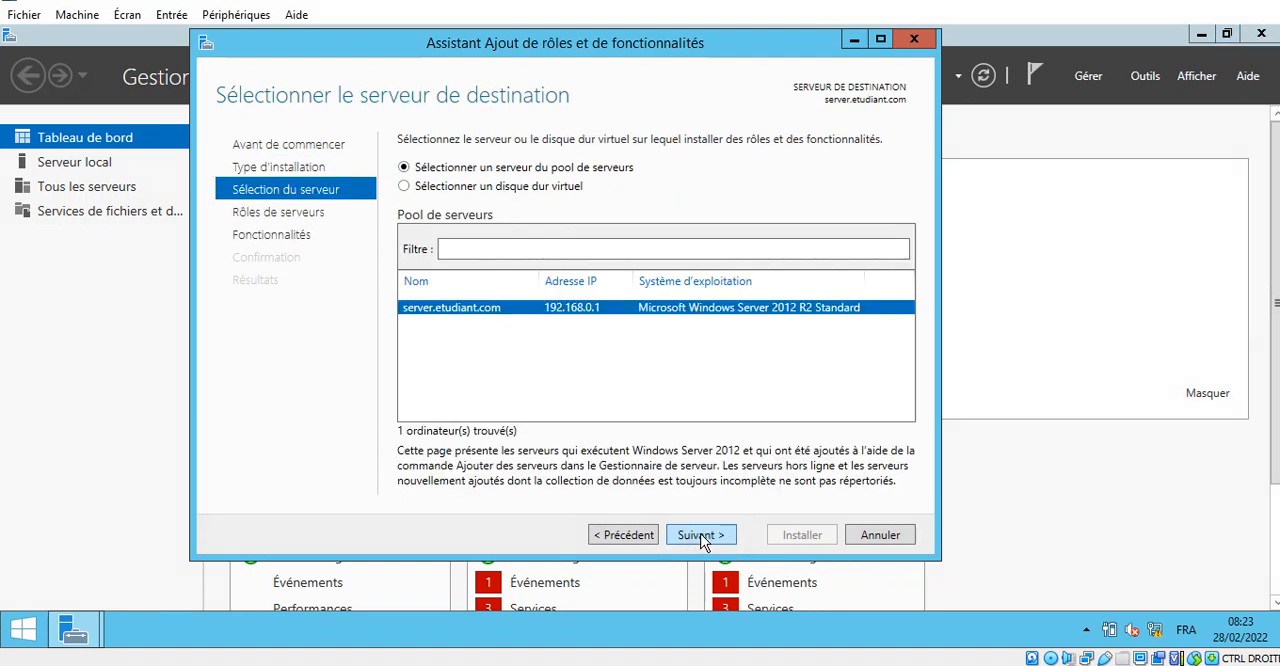
- Keep server.etudiant.com from the server pool as the destination server and continue to the server roles
{"action": "left_click", "coordinate": [1167, 2]}
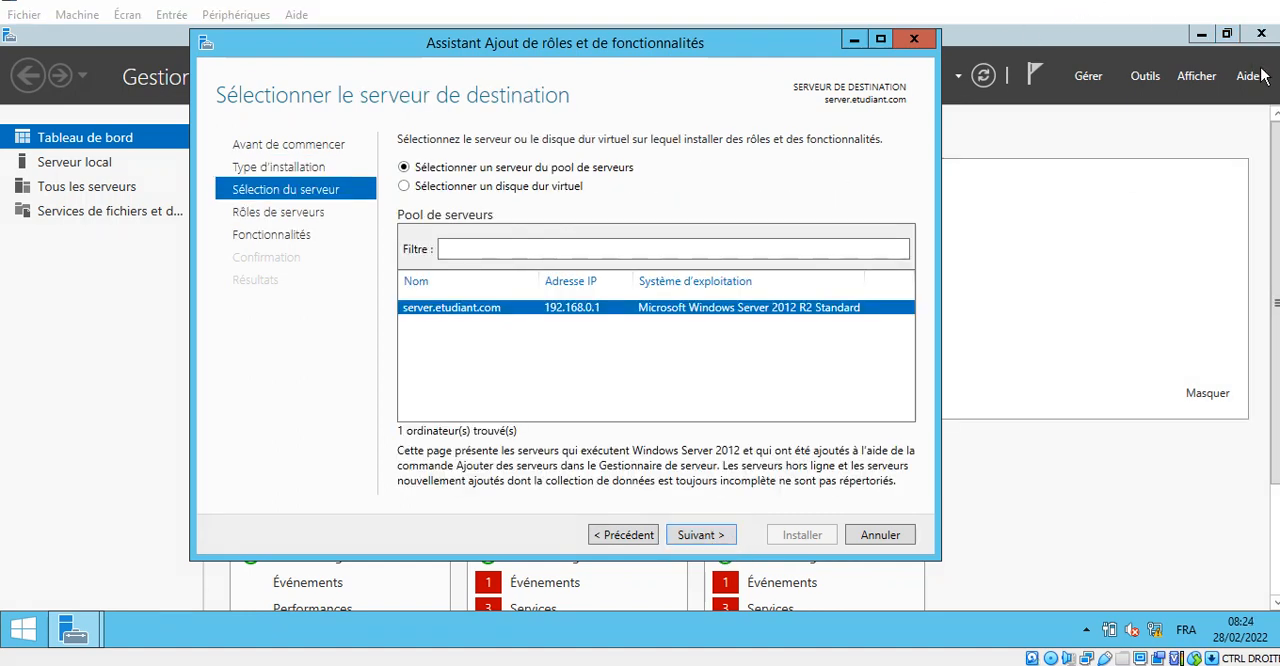
{"action": "left_click", "coordinate": [1257, 1]}
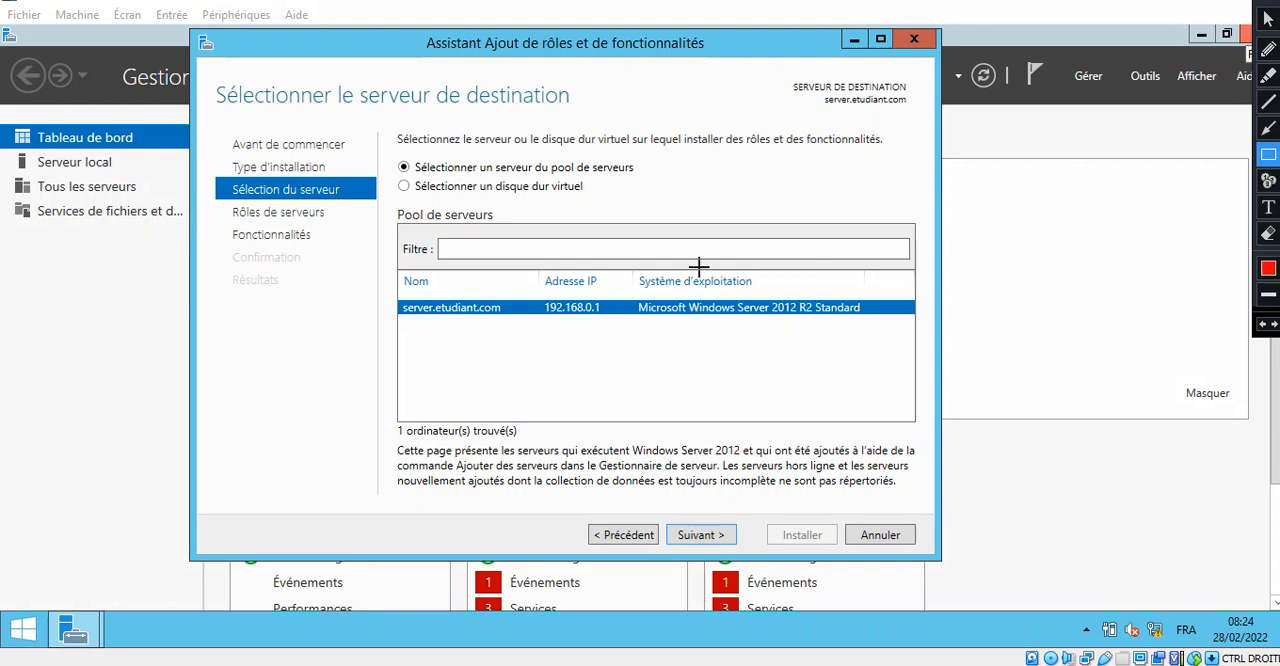
{"action": "mouse_move", "coordinate": [388, 152]}
{"action": "left_mouse_down"}
{"action": "mouse_move", "coordinate": [392, 163]}
{"action": "mouse_move", "coordinate": [737, 183]}
{"action": "mouse_move", "coordinate": [731, 168]}
{"action": "mouse_move", "coordinate": [726, 180]}
{"action": "left_mouse_up"}
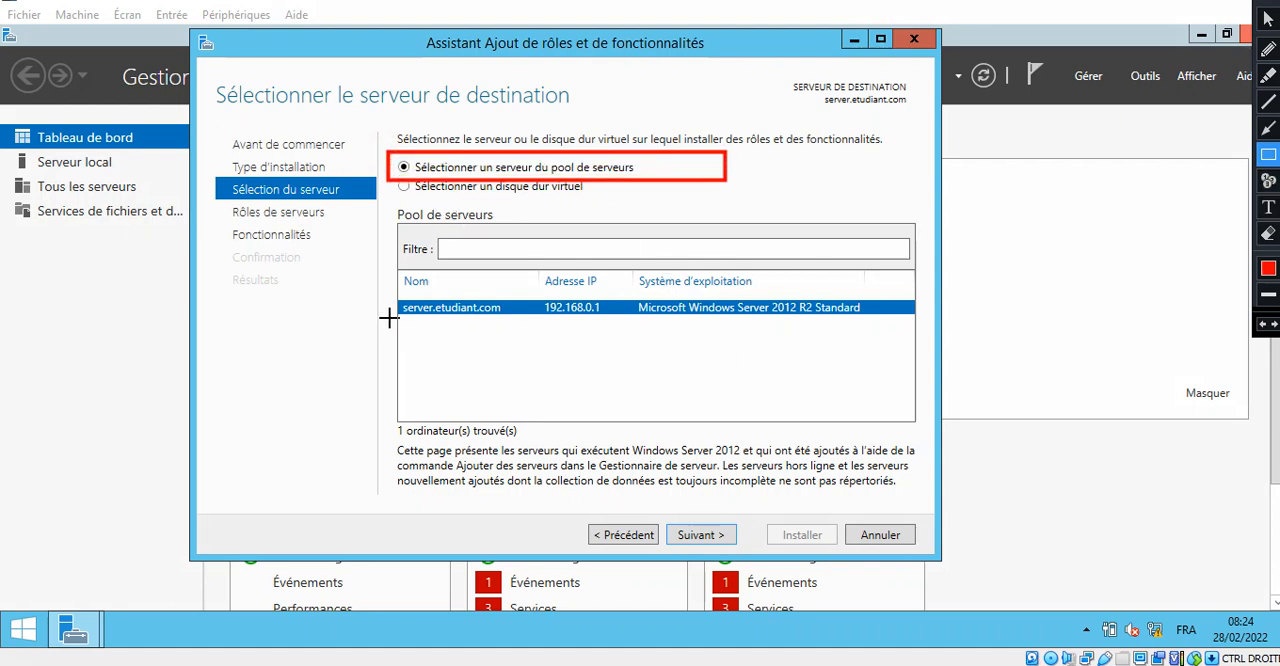
{"action": "mouse_move", "coordinate": [388, 292]}
{"action": "left_mouse_down"}
{"action": "mouse_move", "coordinate": [500, 320]}
{"action": "mouse_move", "coordinate": [621, 323]}
{"action": "left_mouse_up"}
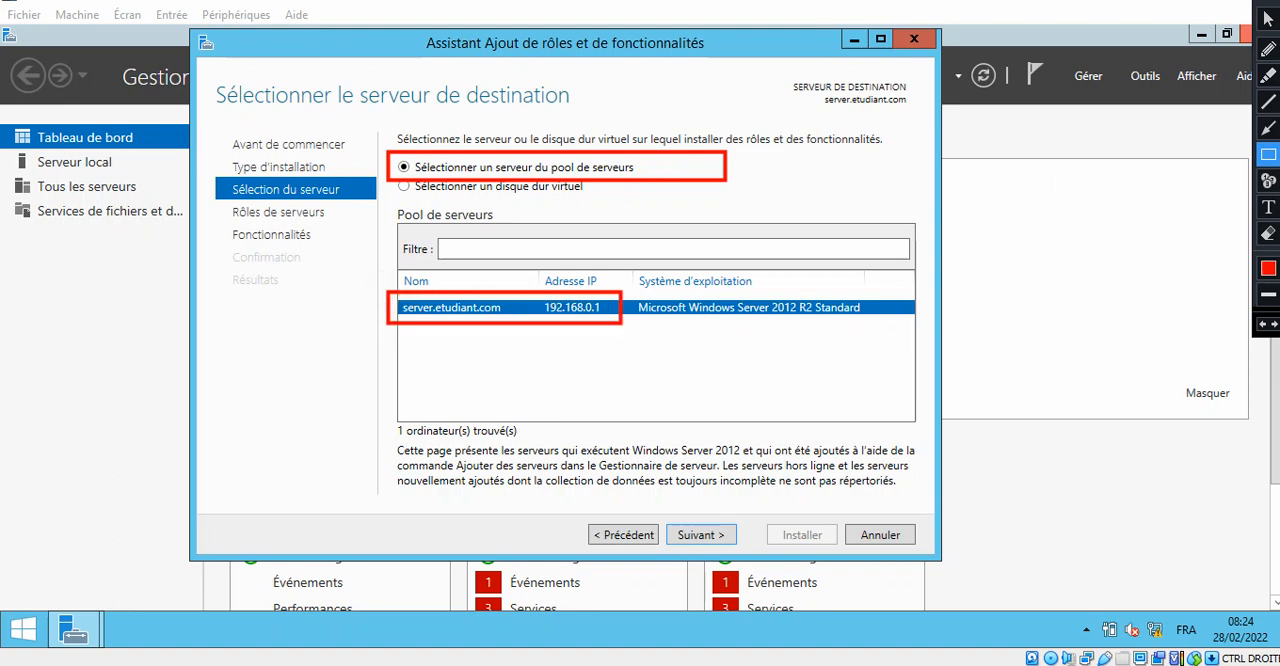
{"action": "left_click", "coordinate": [1268, 128]}
{"action": "left_click_drag", "start_coordinate": [634, 471], "coordinate": [683, 518]}
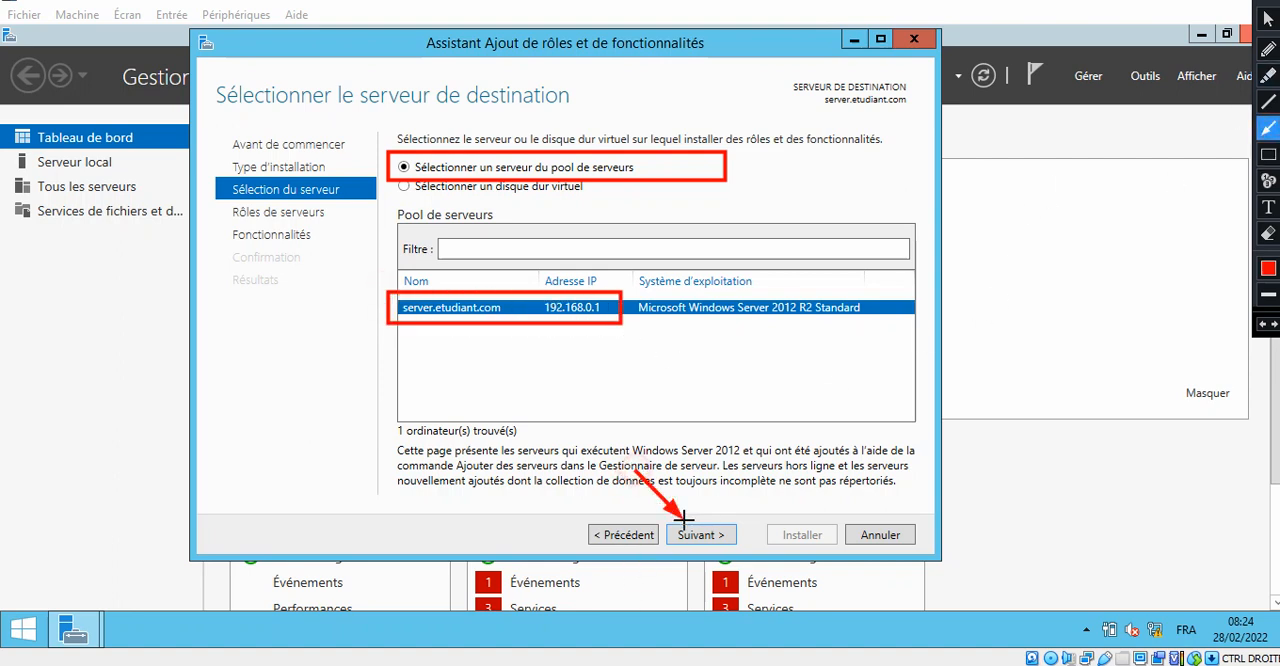
{"action": "key", "text": "Escape"}
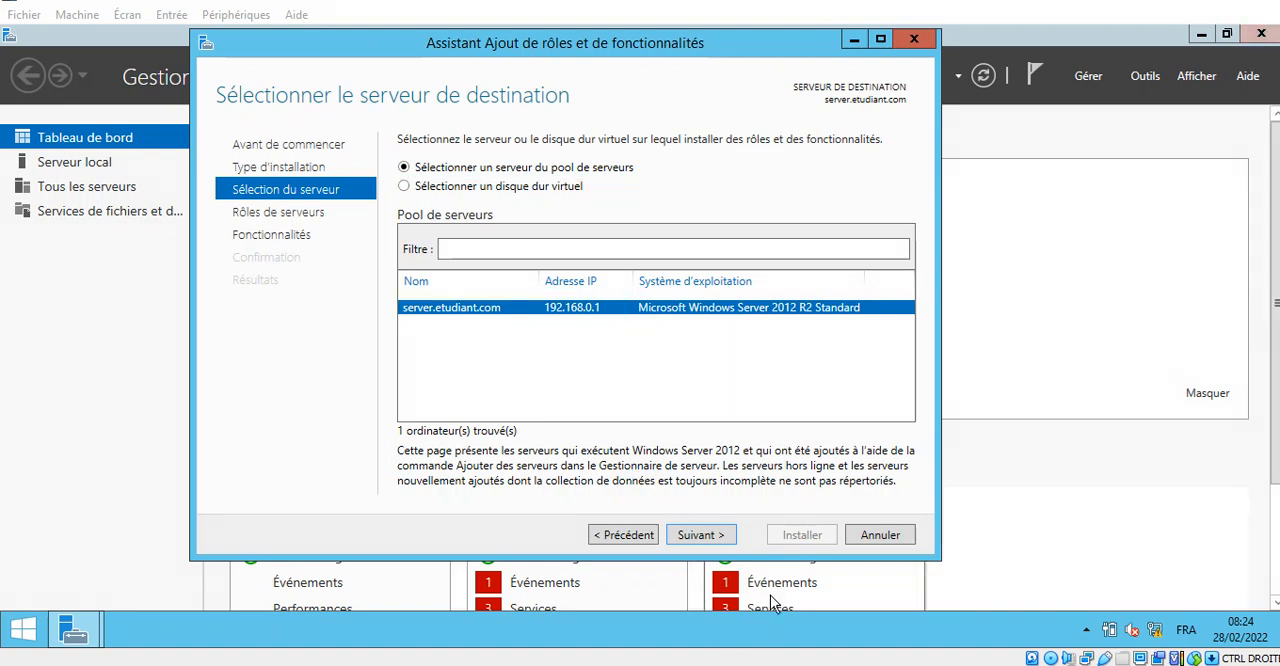
{"action": "left_click", "coordinate": [698, 545]}
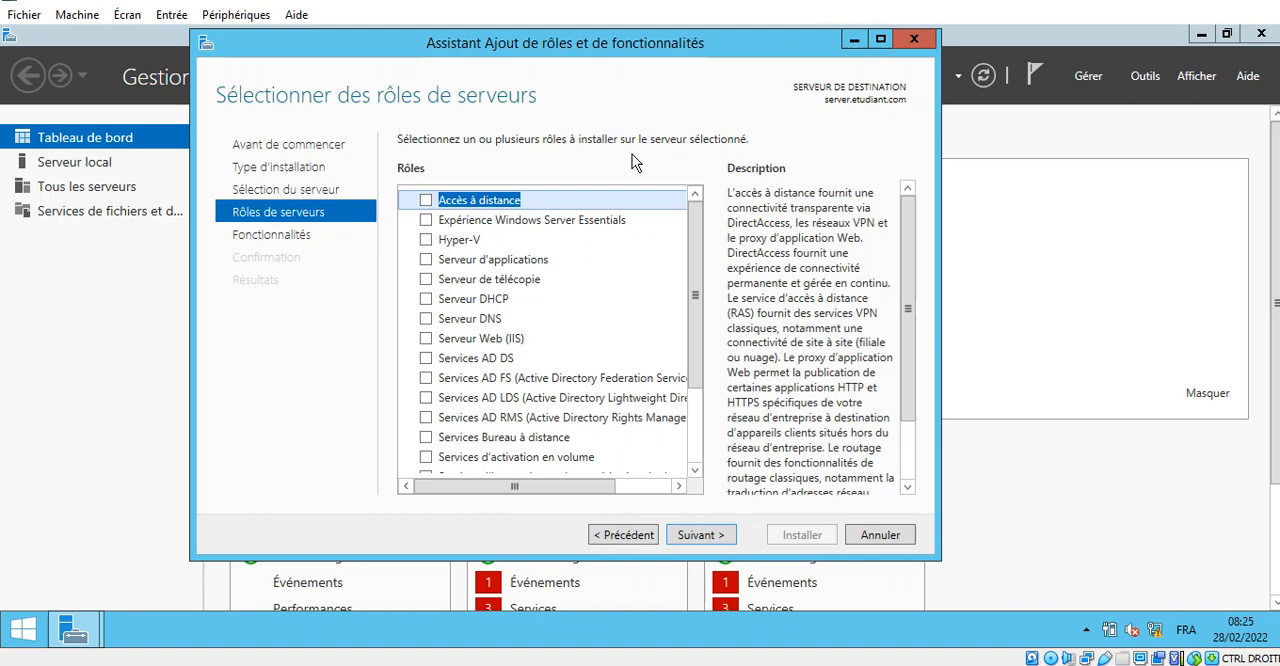
- Select the Services AD DS role and add its required features with the management tools included
{"action": "mouse_move", "coordinate": [1266, 30]}
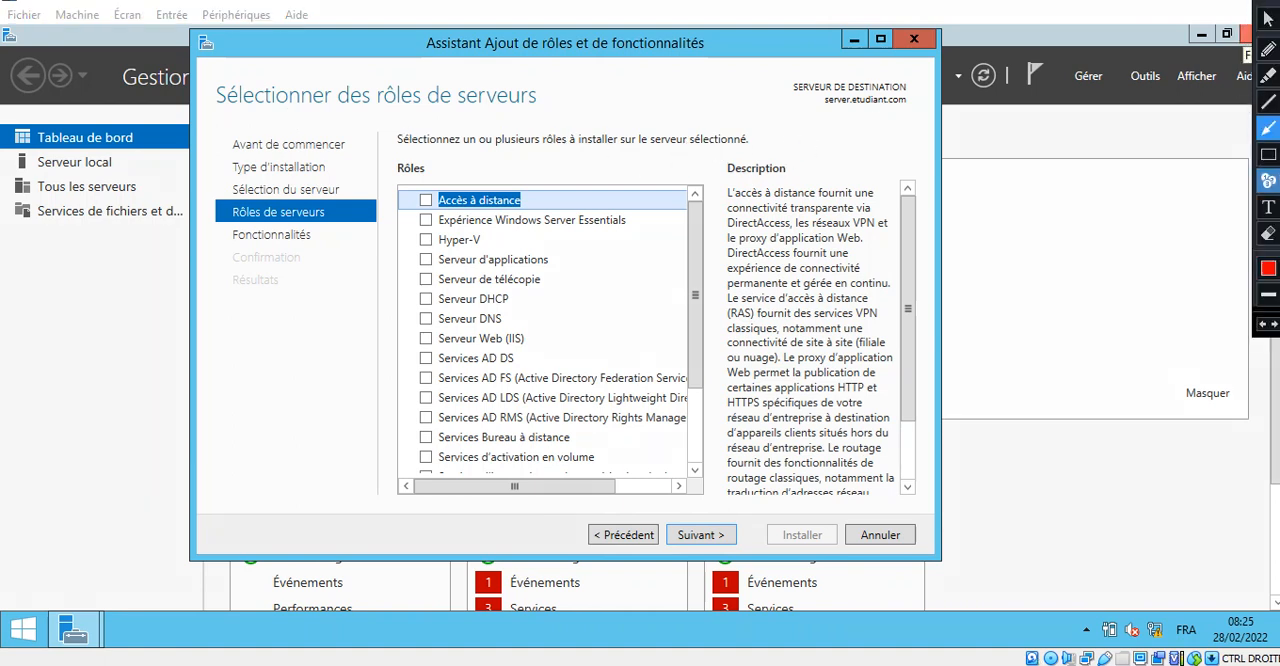
{"action": "left_click", "coordinate": [1268, 157]}
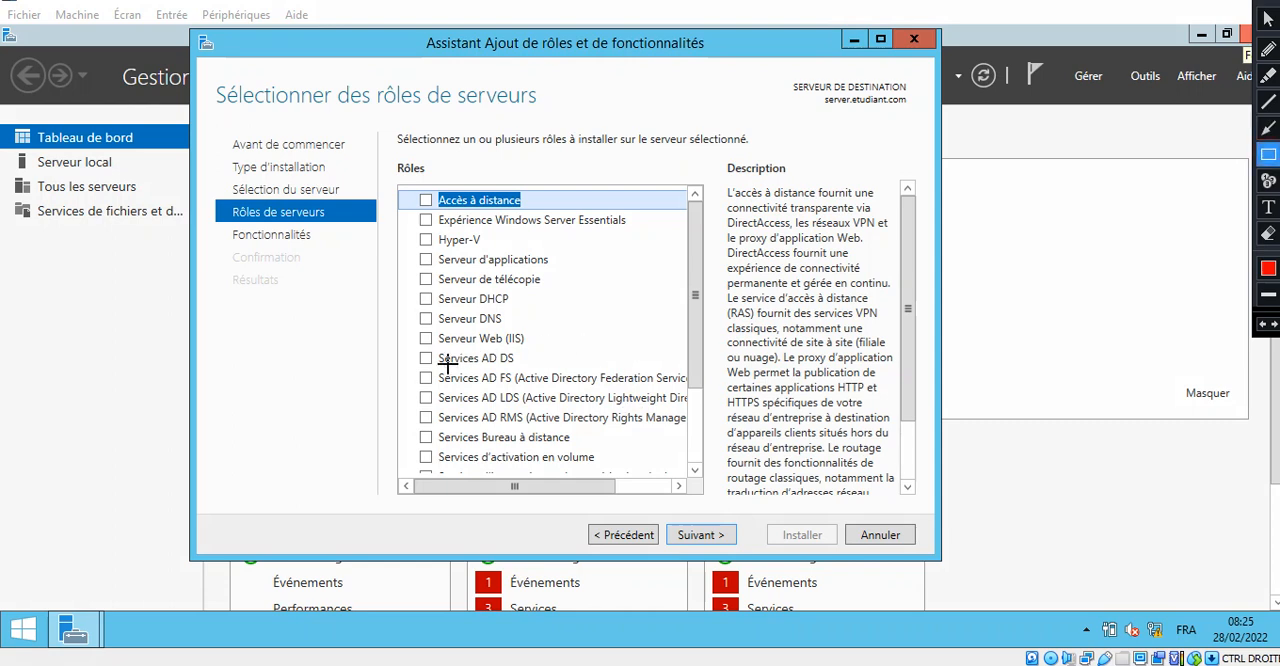
{"action": "mouse_move", "coordinate": [401, 341]}
{"action": "left_mouse_down"}
{"action": "mouse_move", "coordinate": [415, 372]}
{"action": "mouse_move", "coordinate": [553, 372]}
{"action": "left_mouse_up"}
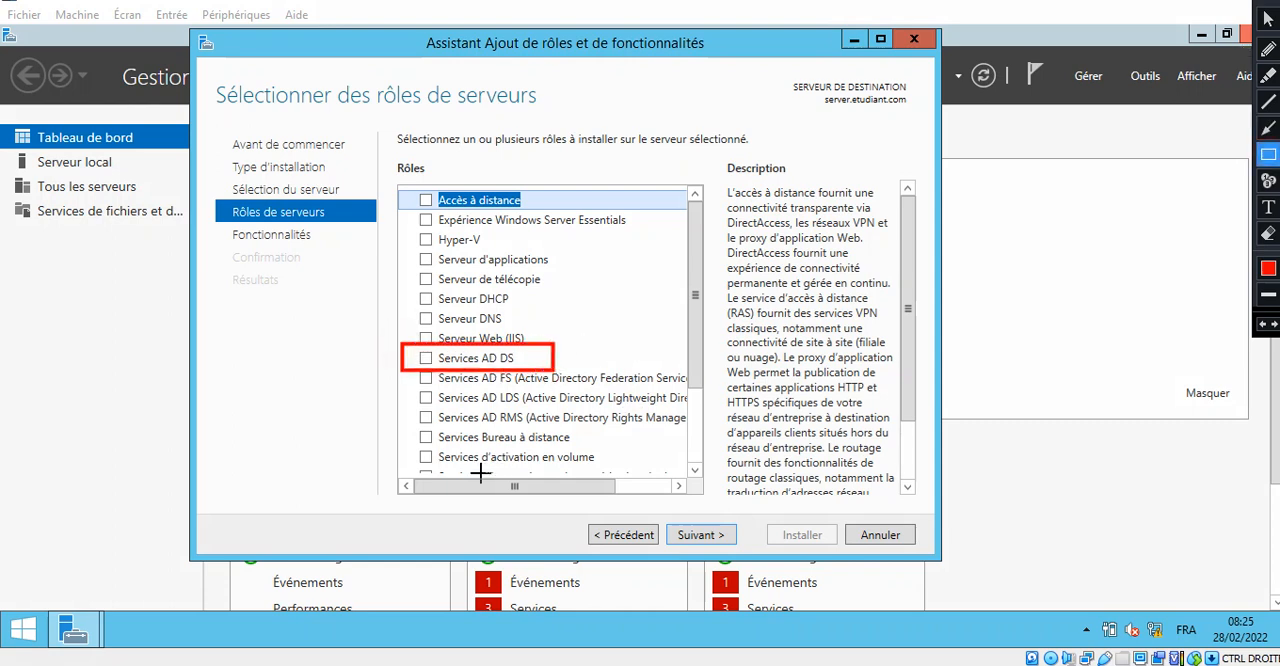
{"action": "key", "text": "Escape"}
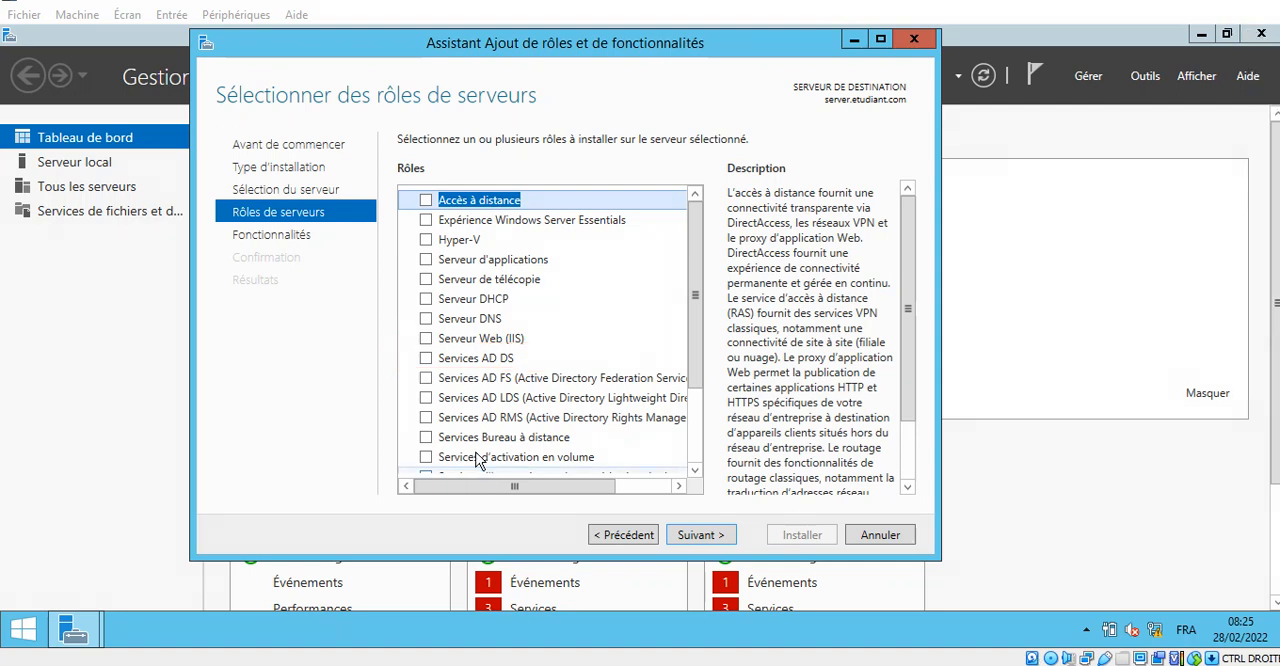
{"action": "left_click", "coordinate": [426, 358]}
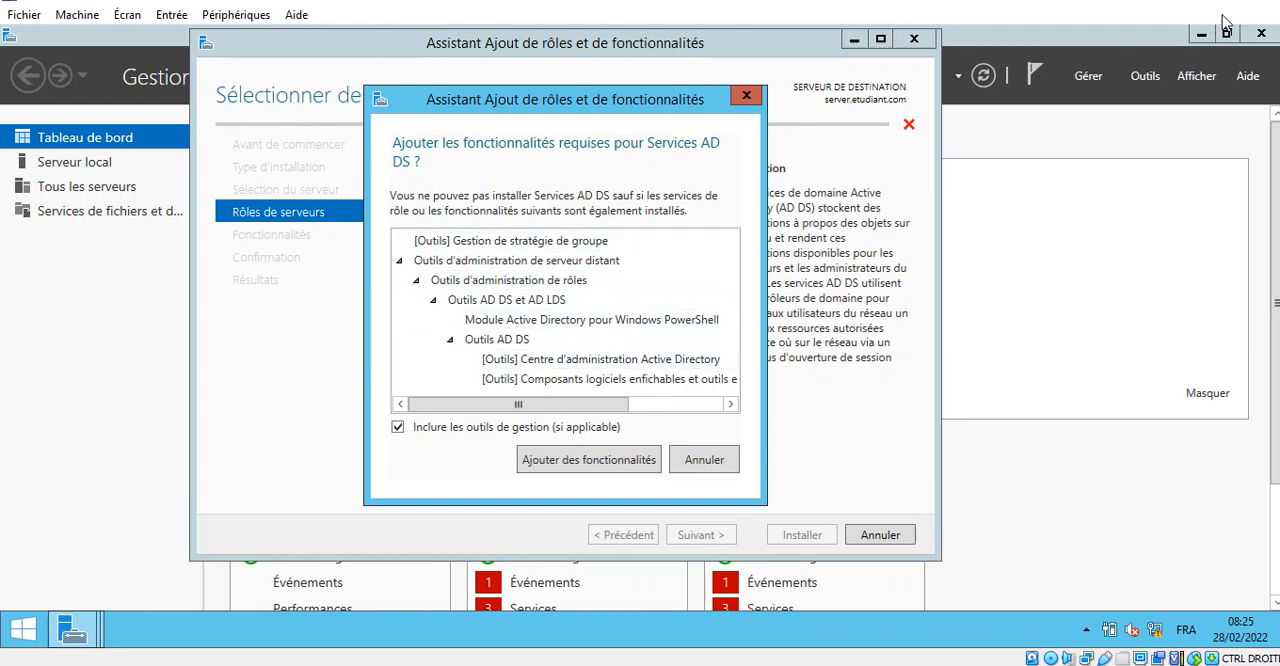
{"action": "left_click", "coordinate": [1258, 3]}
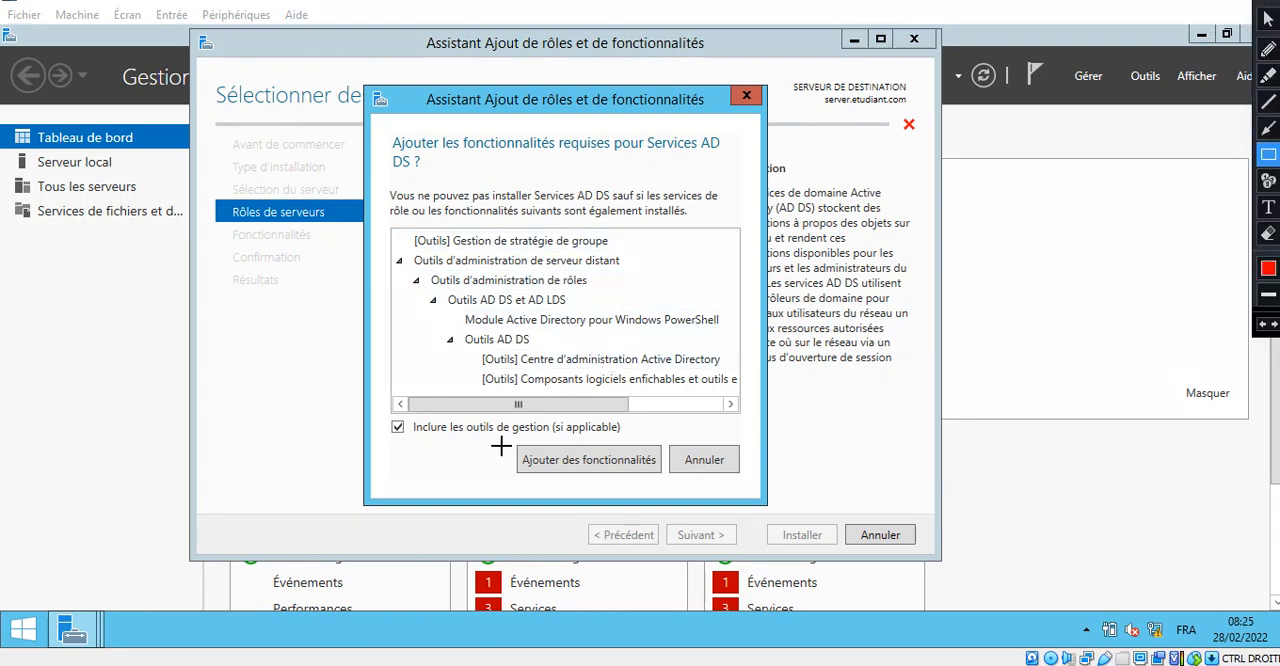
{"action": "mouse_move", "coordinate": [507, 442]}
{"action": "left_mouse_down"}
{"action": "mouse_move", "coordinate": [653, 488]}
{"action": "mouse_move", "coordinate": [667, 478]}
{"action": "left_mouse_up"}
{"action": "key", "text": "Escape"}
{"action": "left_click", "coordinate": [620, 466]}
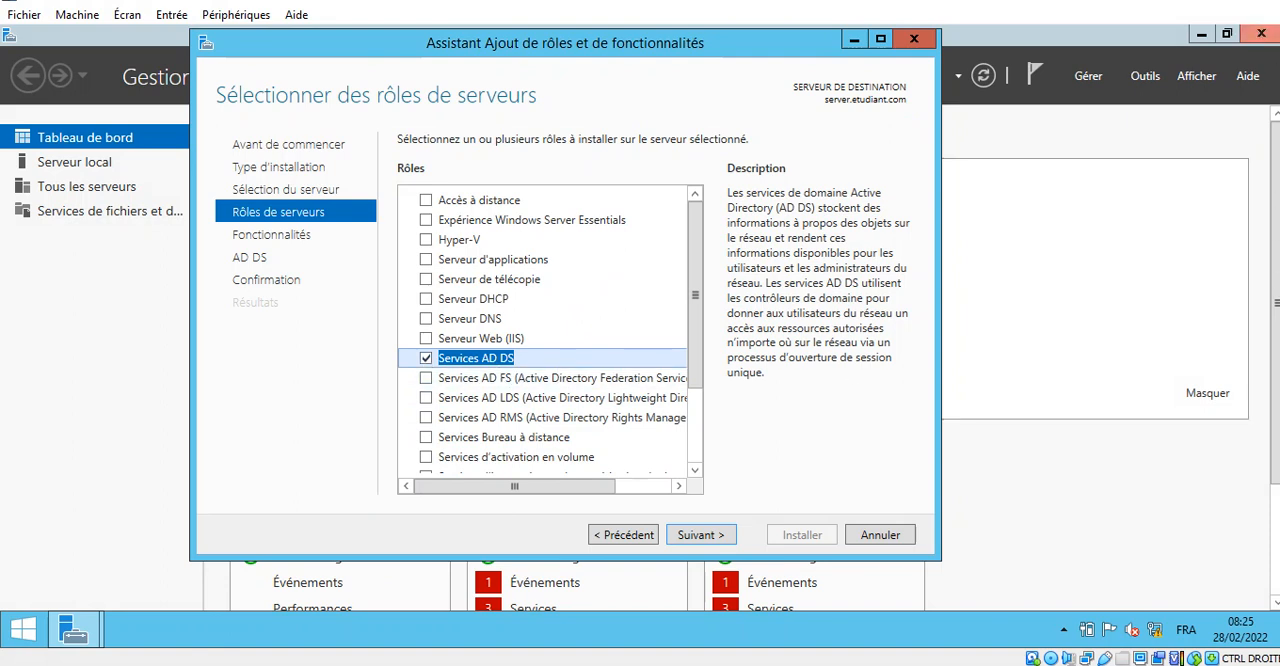
- Accept the role selection and continue without extra features past the AD DS information to the installation confirmation
{"action": "left_click", "coordinate": [1259, 2]}
{"action": "left_click_drag", "start_coordinate": [621, 419], "coordinate": [760, 564]}
{"action": "key", "text": "Escape"}
{"action": "left_click", "coordinate": [700, 535]}
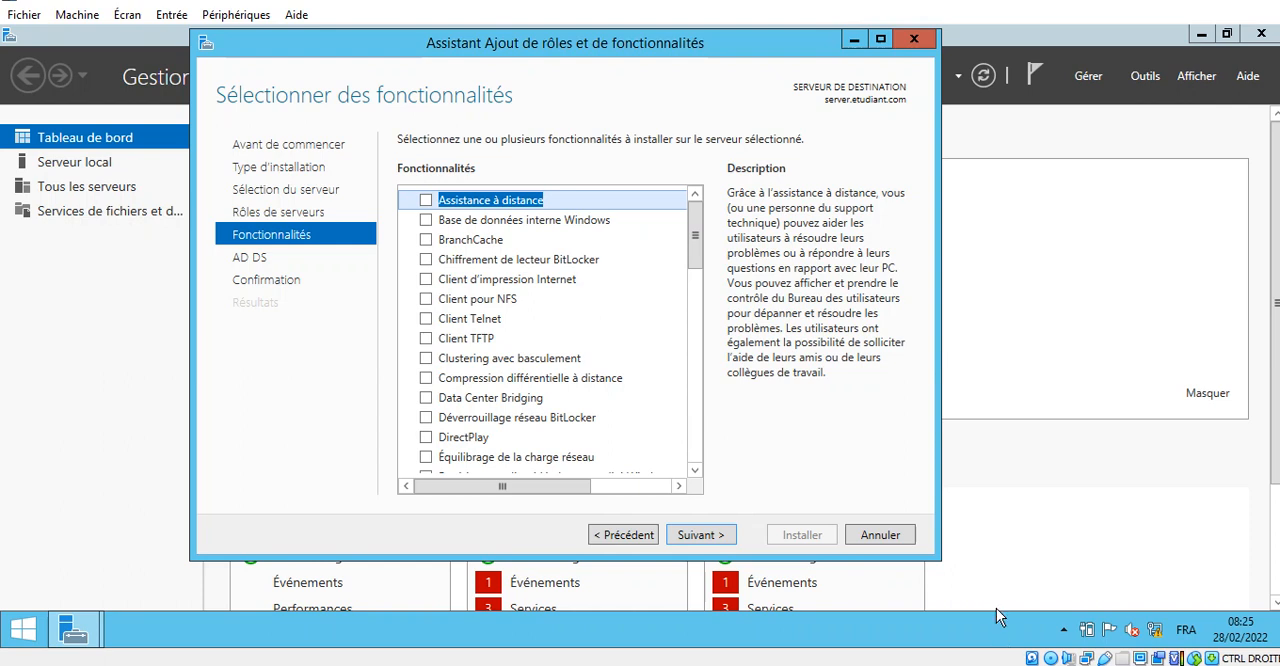
{"action": "left_click", "coordinate": [713, 538]}
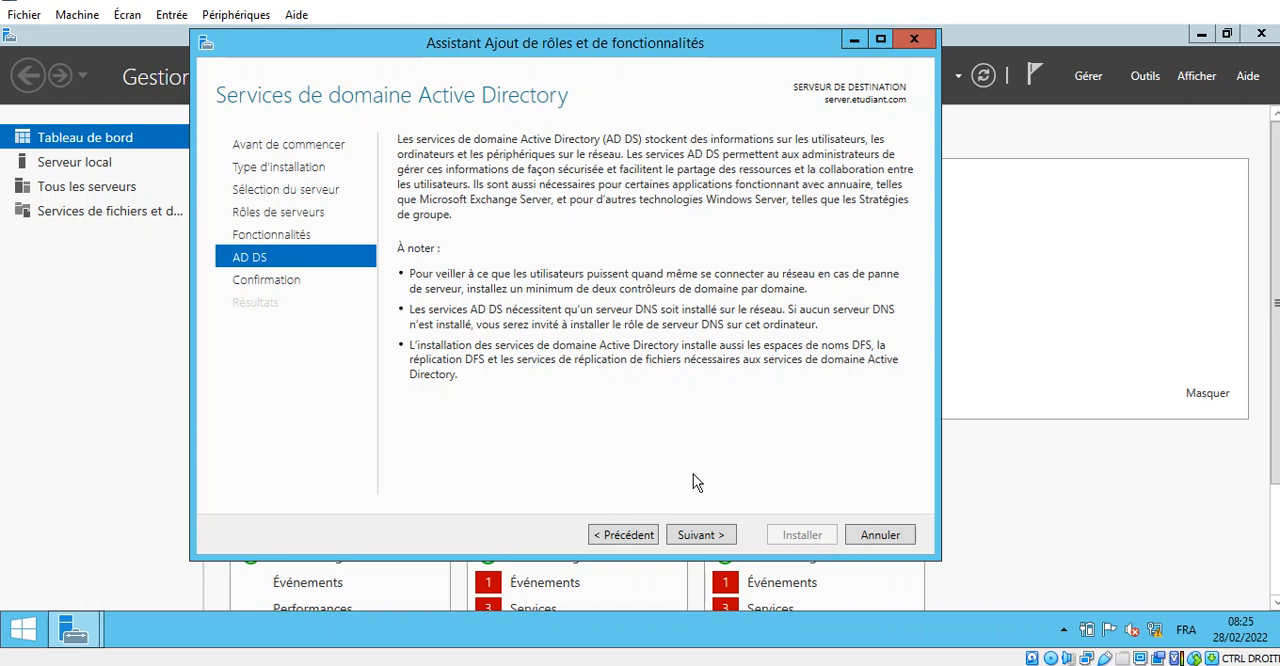
{"action": "left_click", "coordinate": [702, 535]}
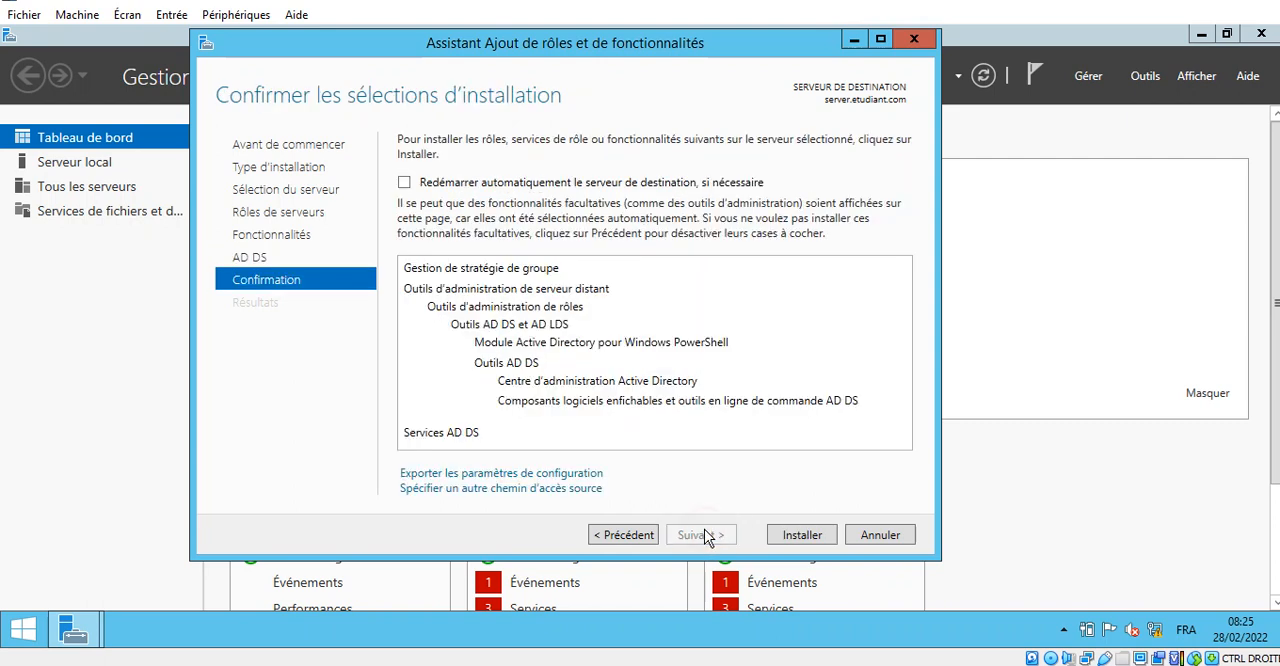
- Enable the automatic restart of the destination server if necessary and authorize restarts without further notification
{"action": "left_click", "coordinate": [404, 184]}
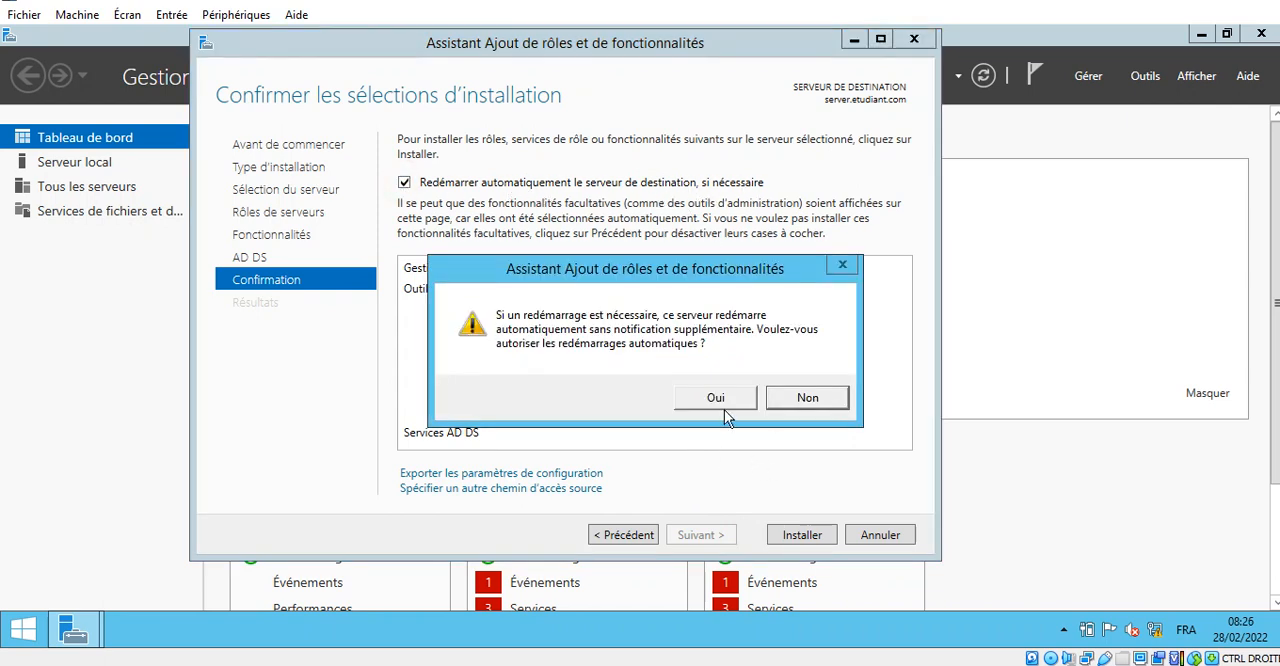
{"action": "left_click", "coordinate": [1254, 3]}
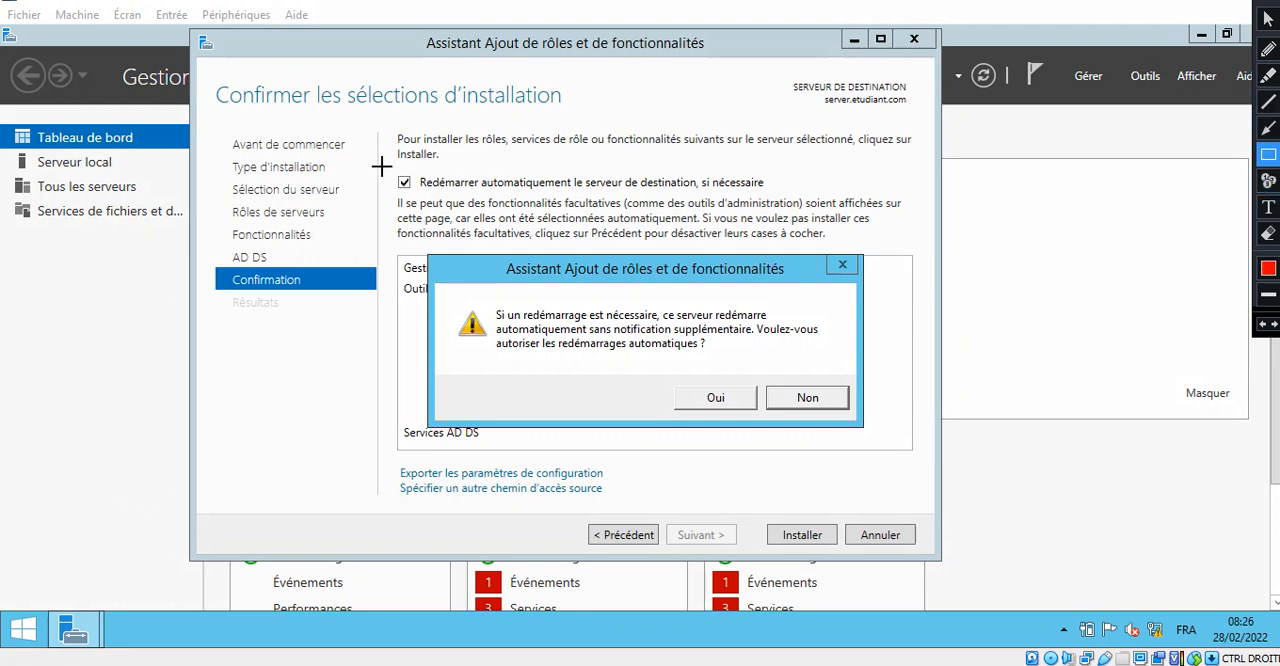
{"action": "left_click_drag", "start_coordinate": [382, 166], "coordinate": [809, 195]}
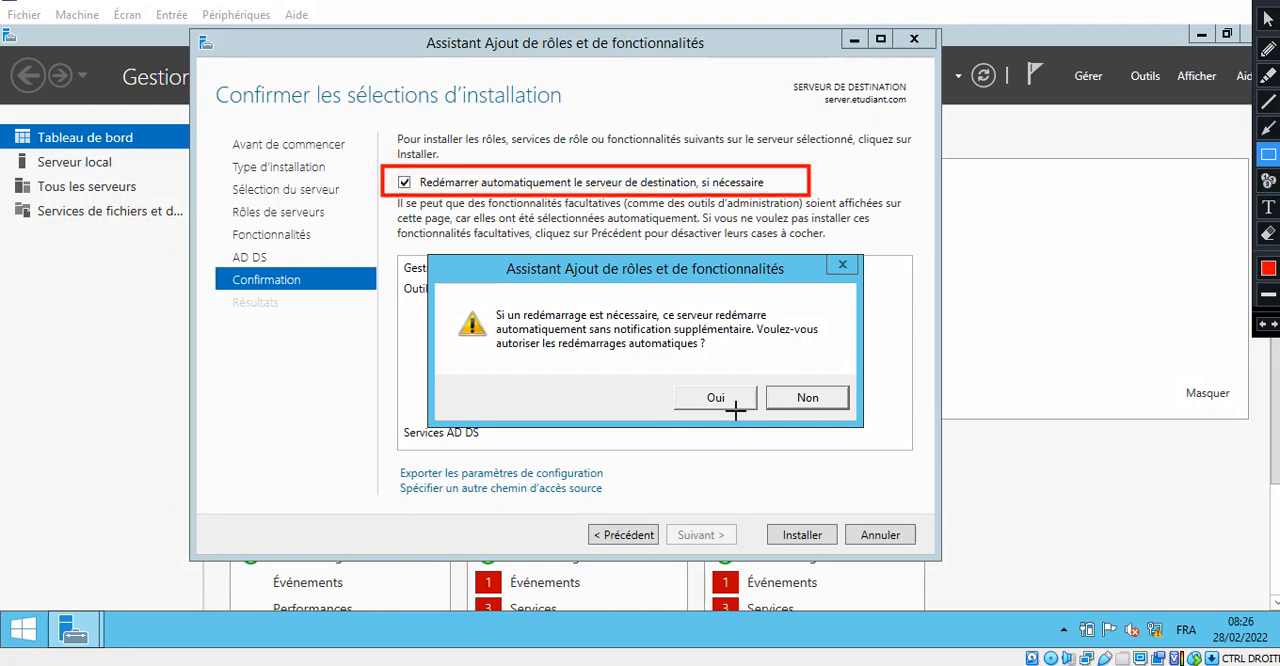
{"action": "mouse_move", "coordinate": [667, 379]}
{"action": "left_mouse_down"}
{"action": "mouse_move", "coordinate": [686, 415]}
{"action": "mouse_move", "coordinate": [768, 420]}
{"action": "left_mouse_up"}
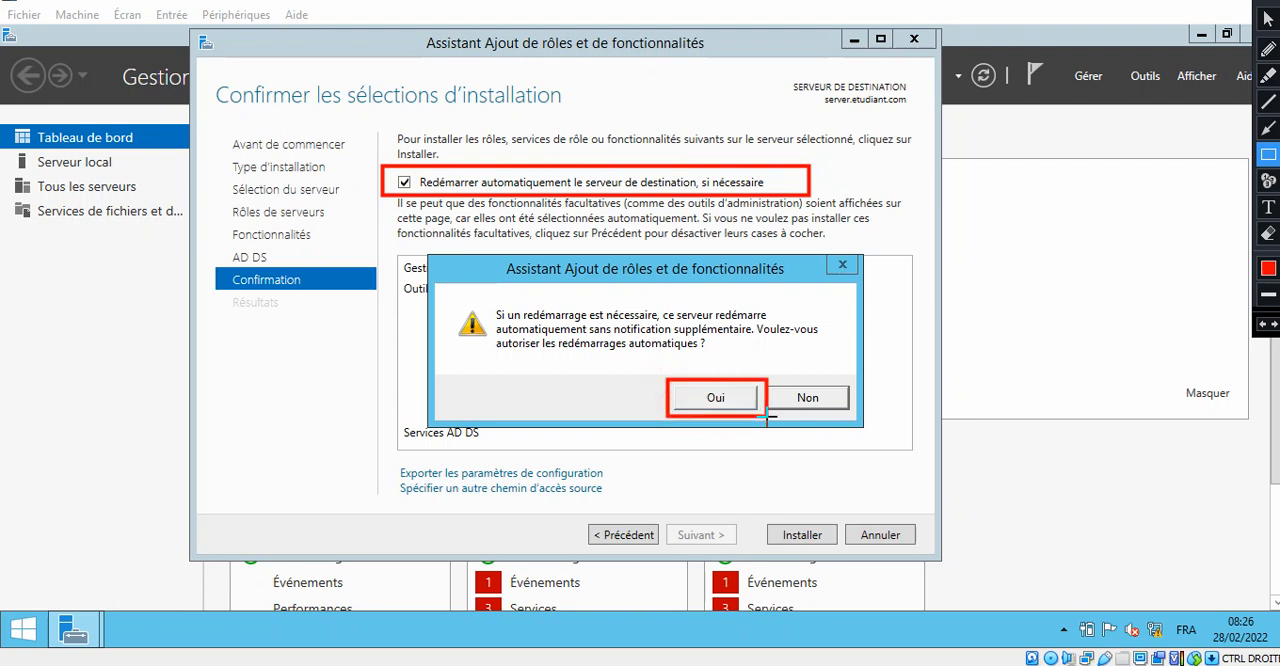
{"action": "left_click", "coordinate": [1268, 180]}
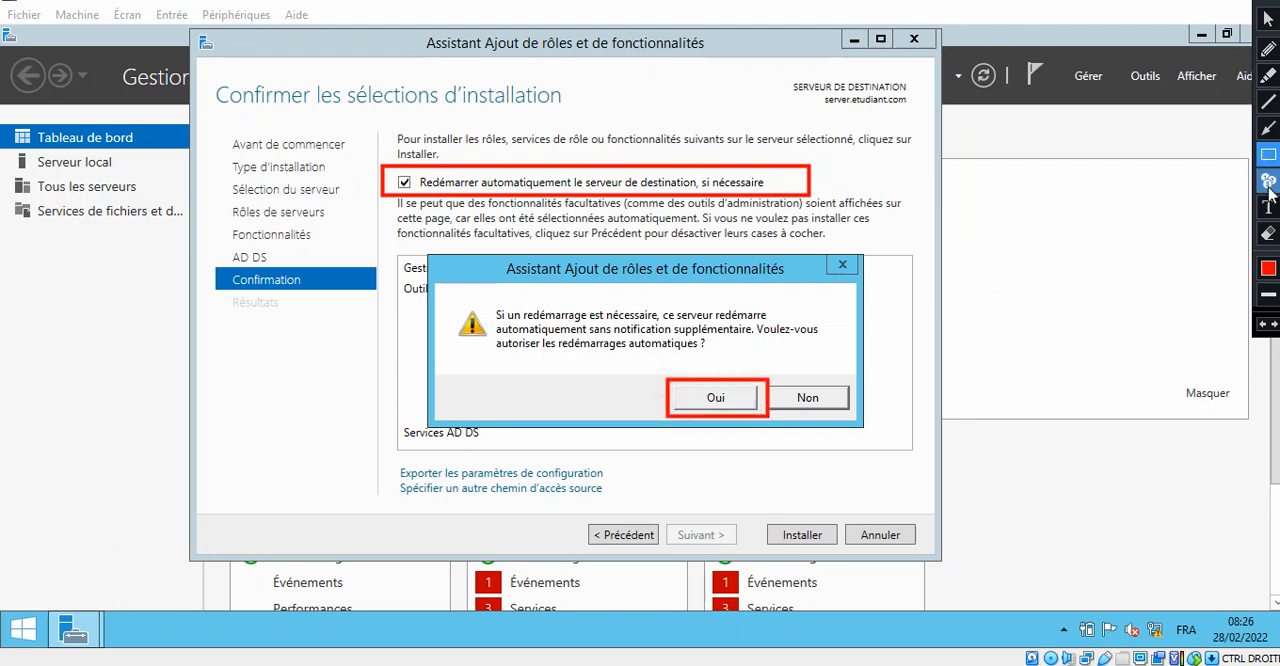
{"action": "left_click", "coordinate": [389, 165]}
{"action": "left_click", "coordinate": [674, 387]}
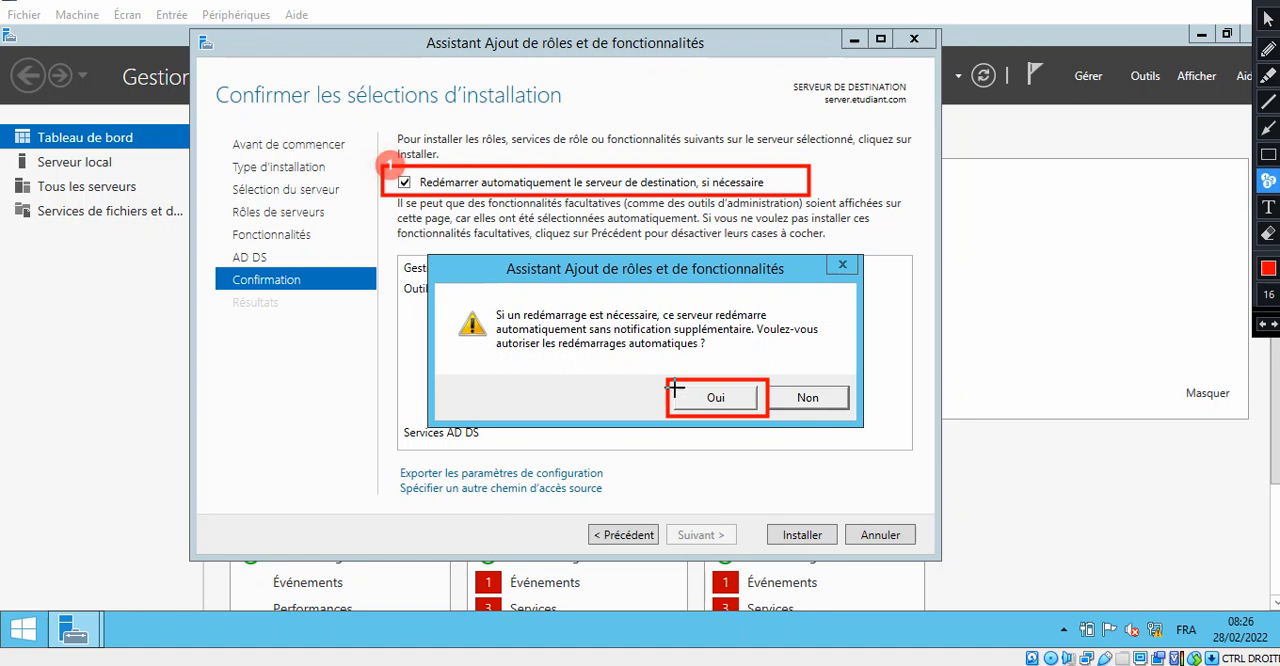
{"action": "key", "text": "Escape"}
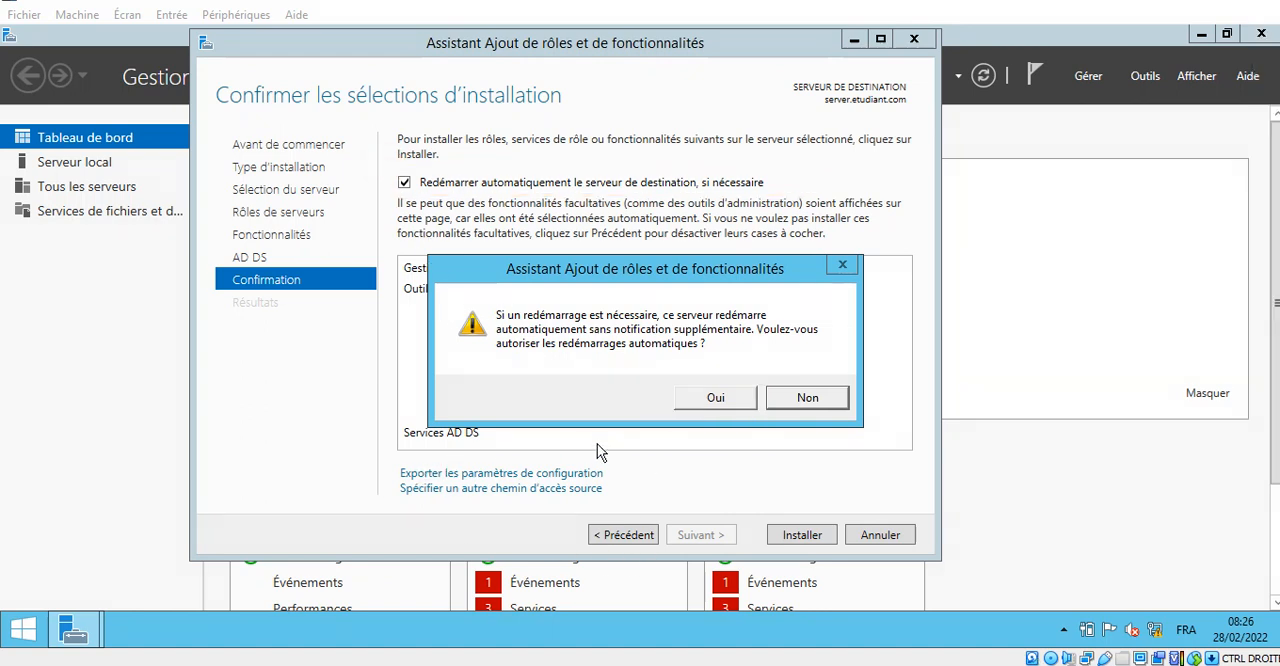
{"action": "left_click", "coordinate": [714, 398]}
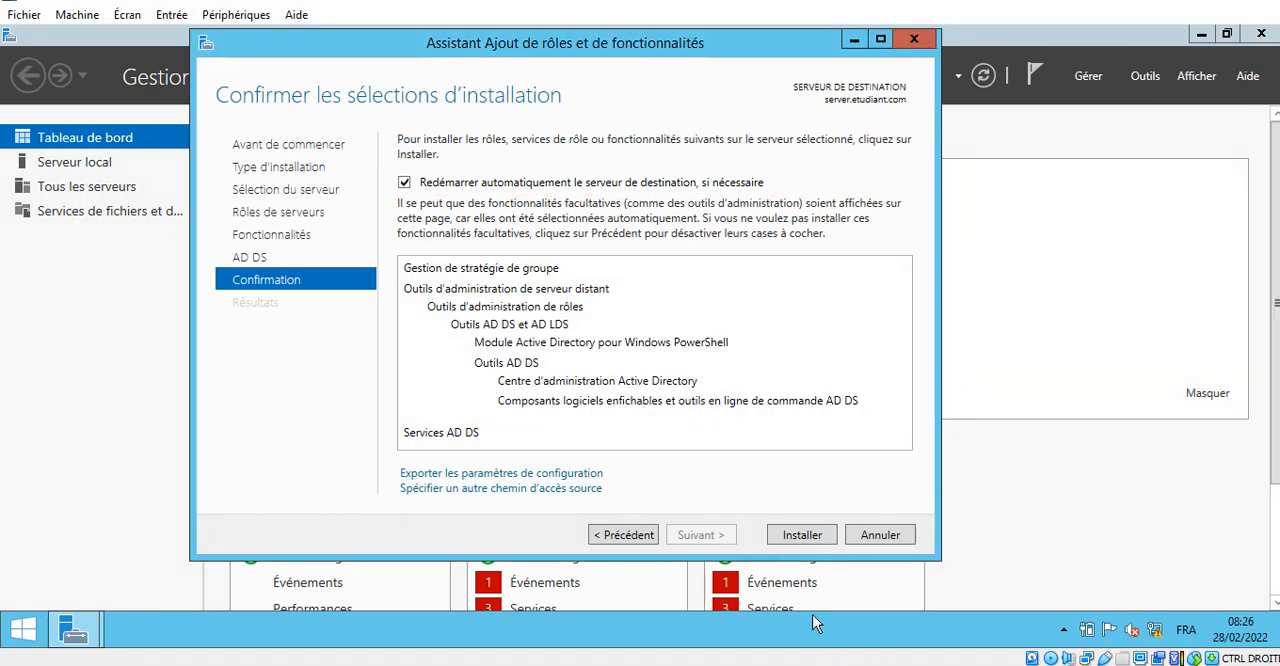
- Start the installation of Services AD DS with its management tools on server.etudiant.com
{"action": "left_click", "coordinate": [1256, 1]}
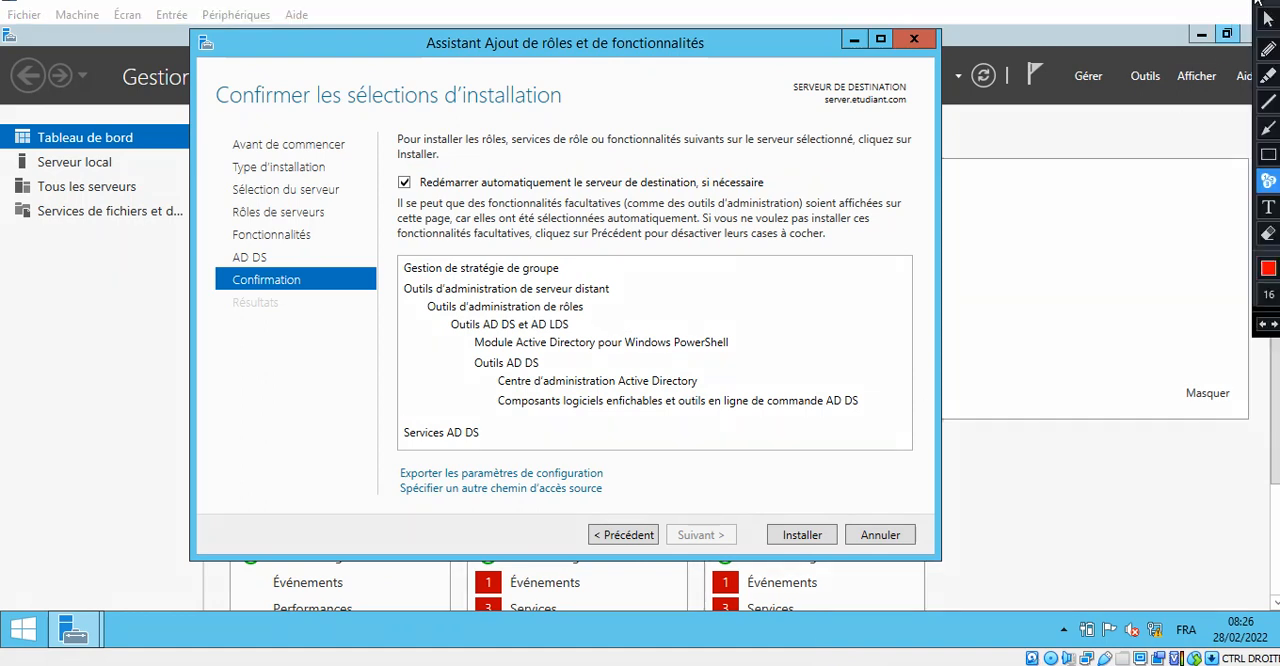
{"action": "left_click", "coordinate": [1268, 127]}
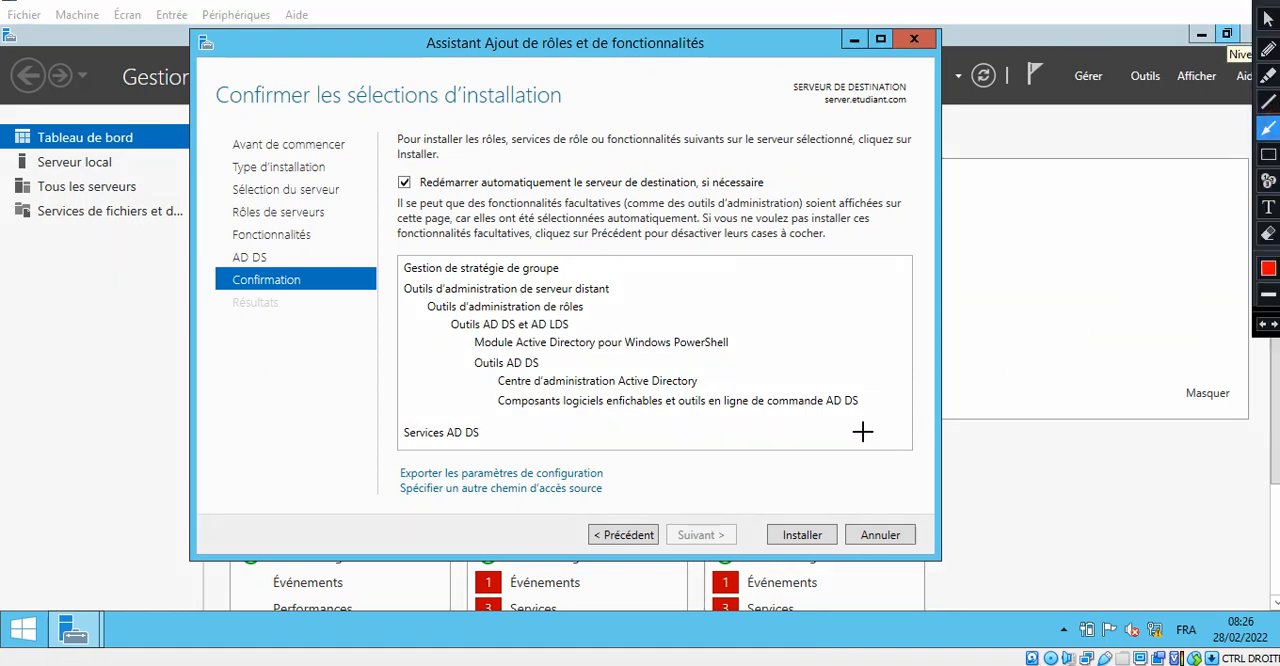
{"action": "left_click_drag", "start_coordinate": [786, 455], "coordinate": [798, 522]}
{"action": "key", "text": "Escape"}
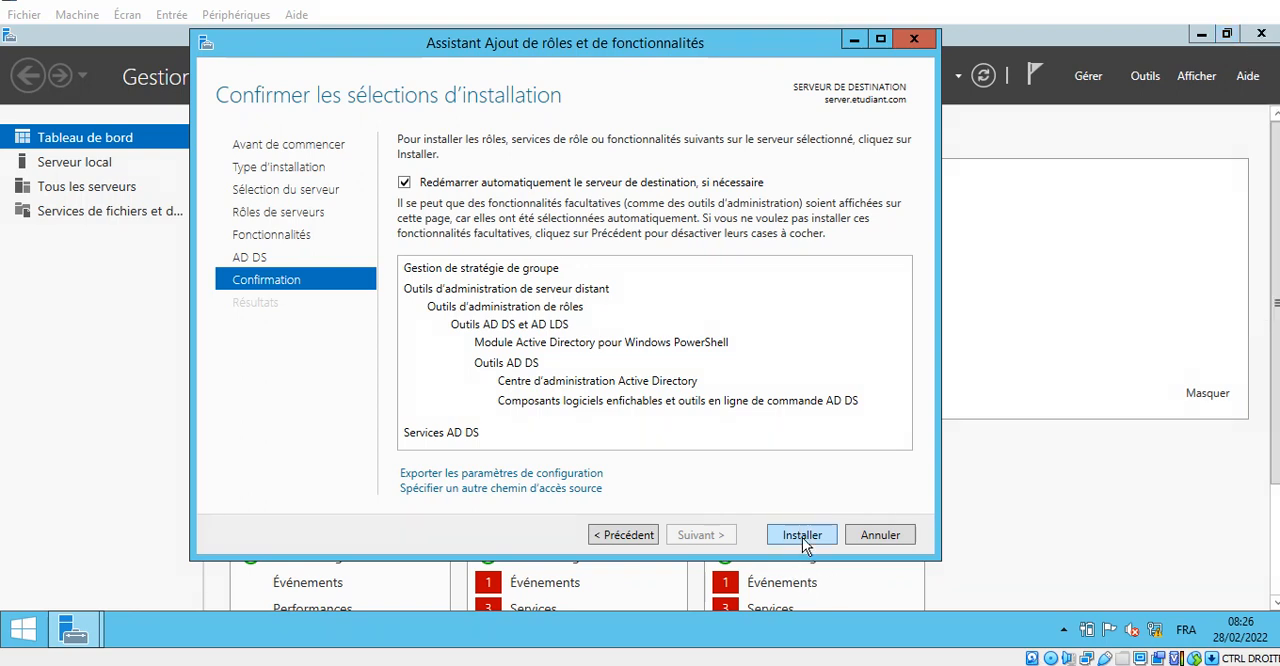
{"action": "left_click", "coordinate": [802, 535]}
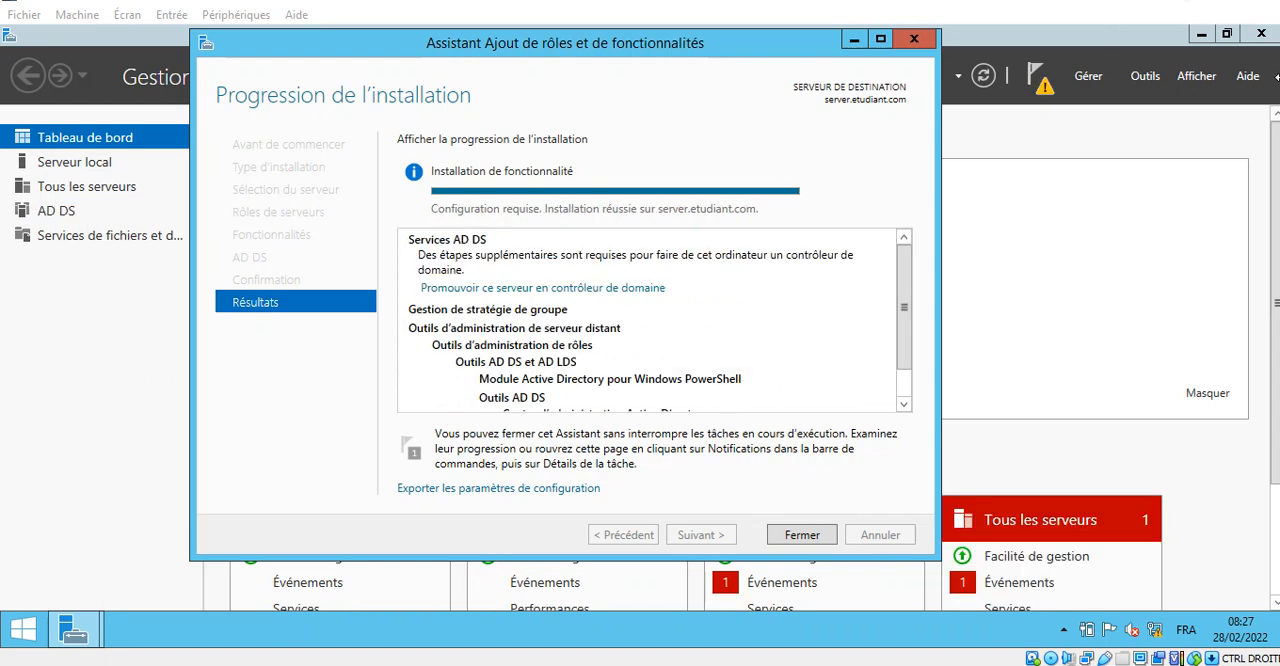
- Close the role installation wizard once the AD DS feature installation has finished
{"action": "left_click", "coordinate": [1268, 154]}
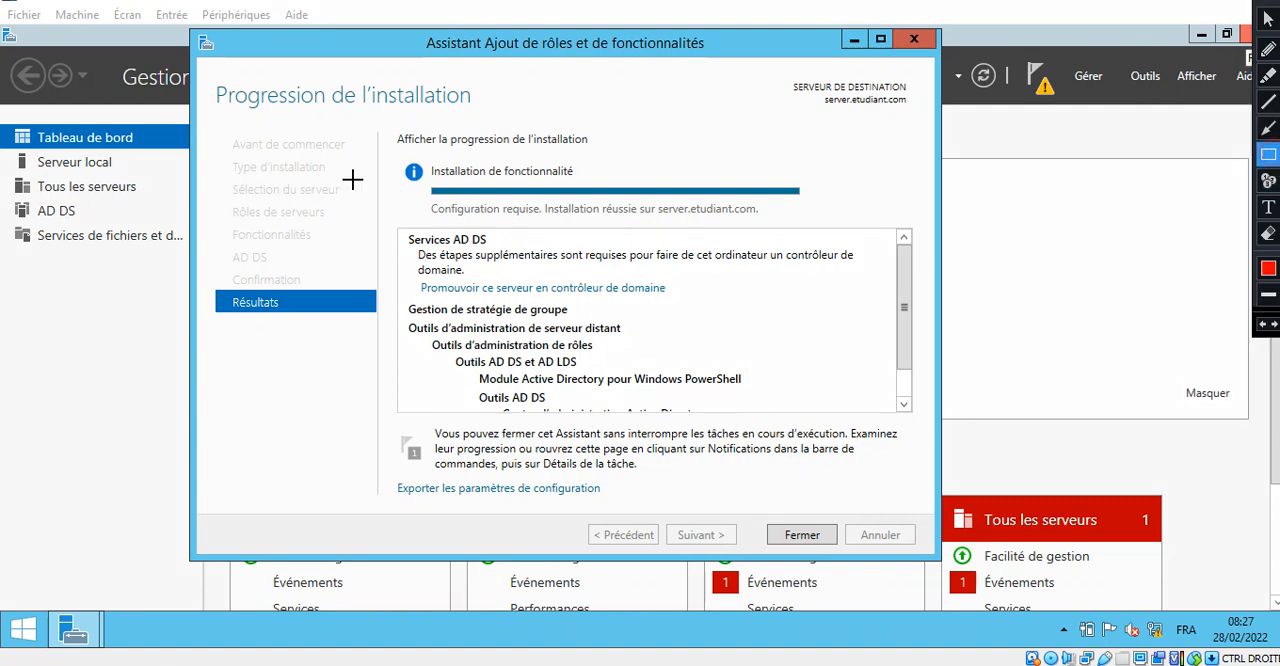
{"action": "mouse_move", "coordinate": [428, 193]}
{"action": "left_mouse_down"}
{"action": "mouse_move", "coordinate": [715, 245]}
{"action": "mouse_move", "coordinate": [798, 226]}
{"action": "left_mouse_up"}
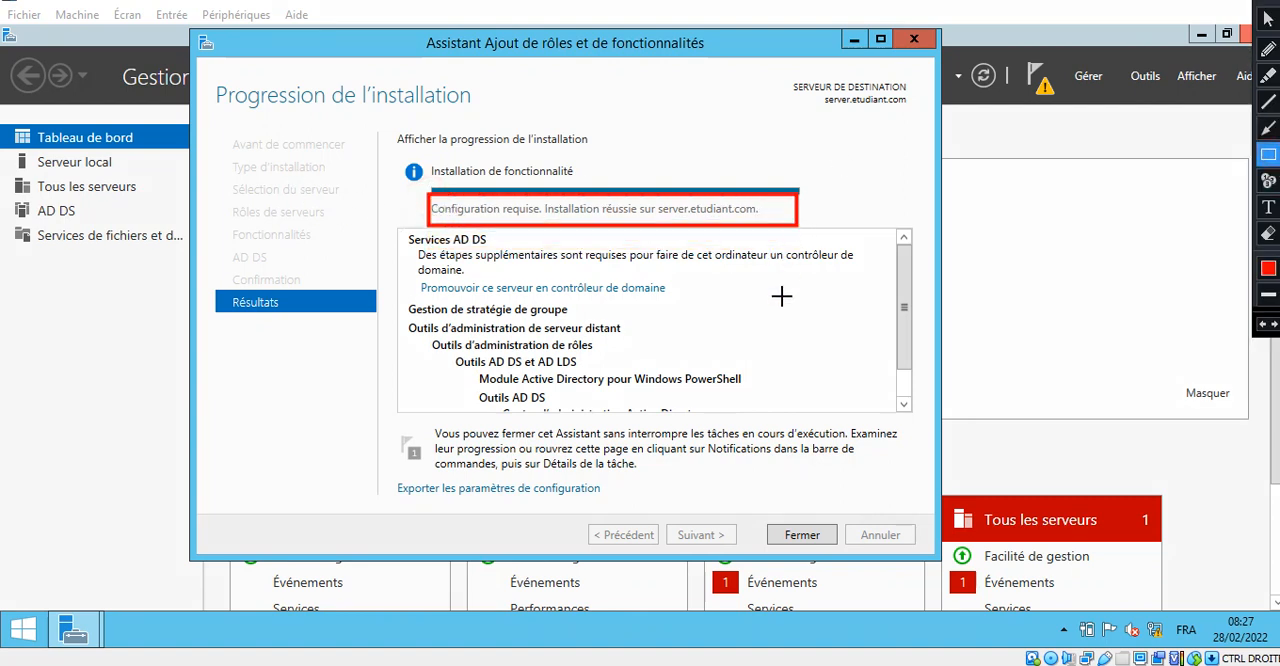
{"action": "key", "text": "Escape"}
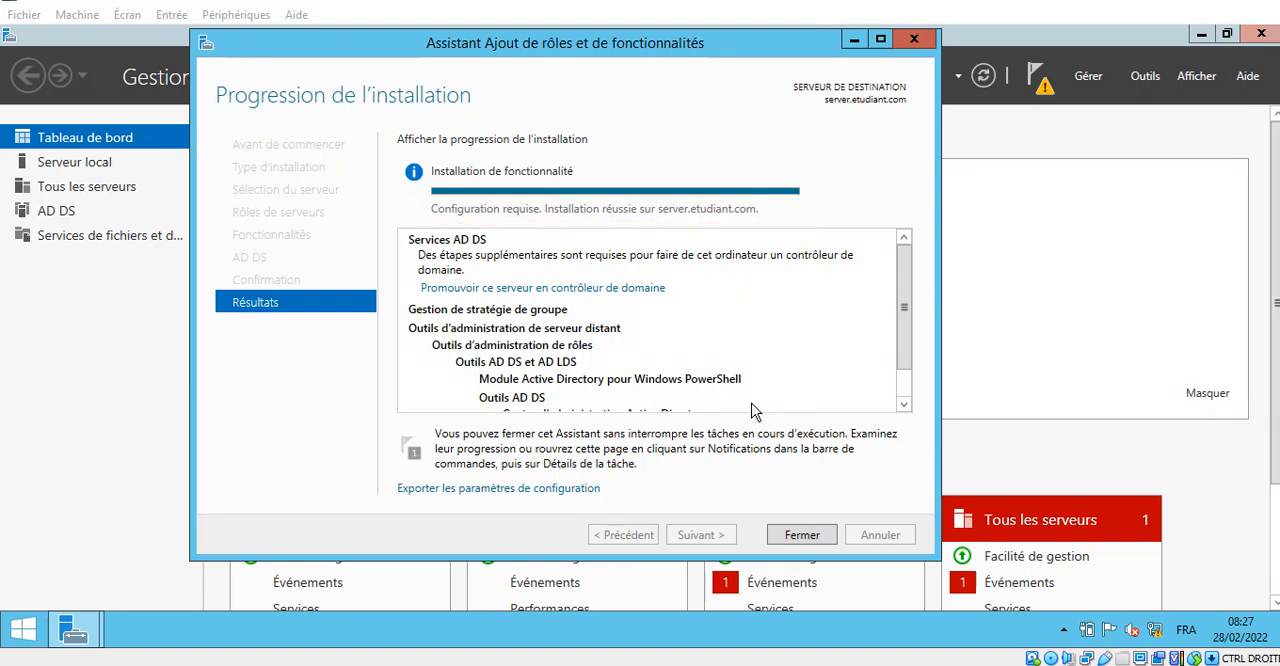
{"action": "left_click", "coordinate": [814, 541]}
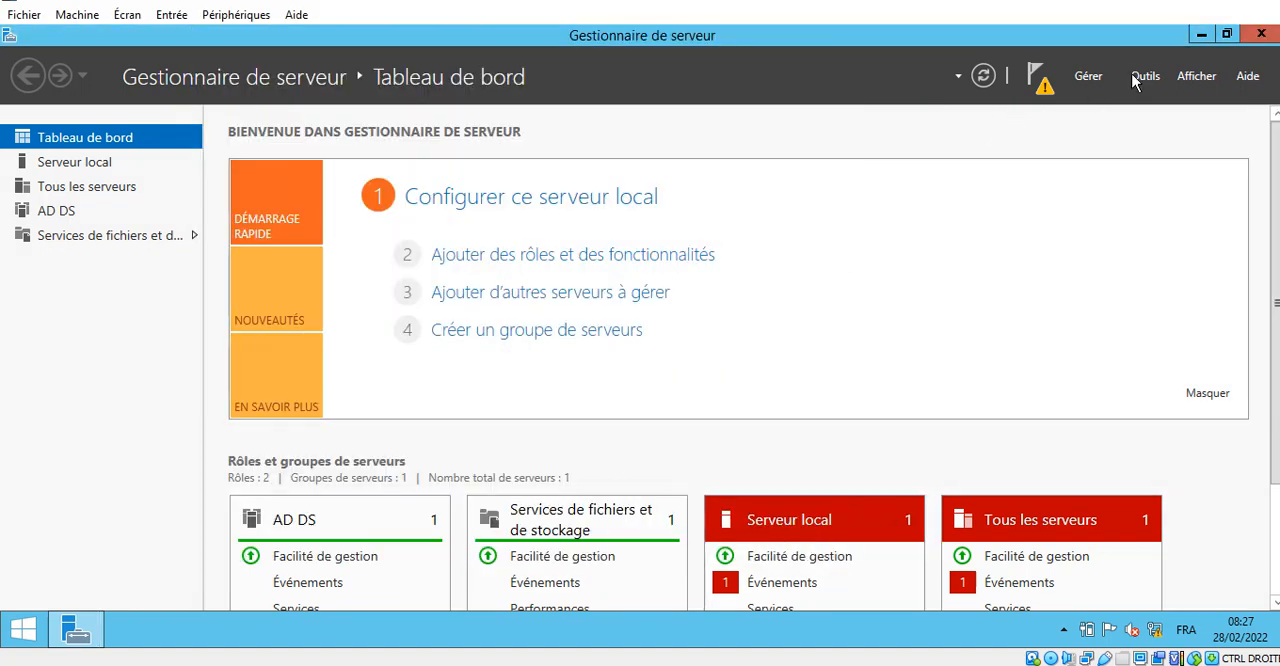
- Start promoting this server to a domain controller from the post-deployment configuration notification
{"action": "left_click", "coordinate": [1262, 3]}
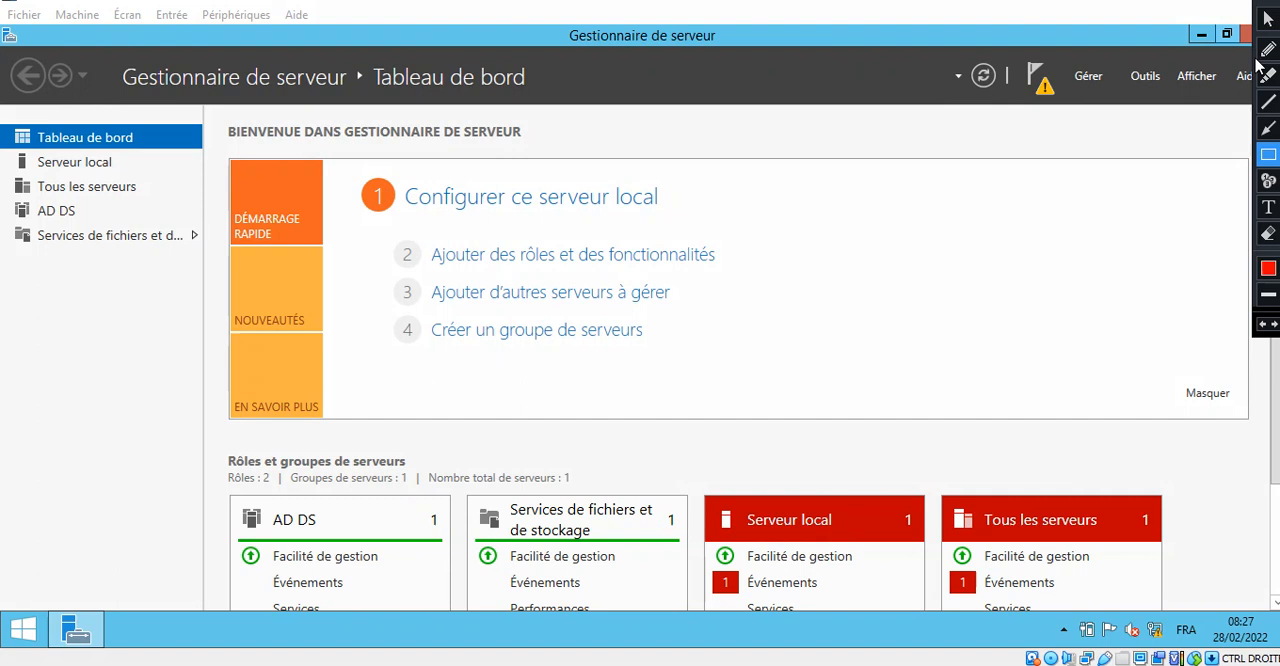
{"action": "left_click", "coordinate": [1267, 128]}
{"action": "left_click_drag", "start_coordinate": [977, 203], "coordinate": [1042, 100]}
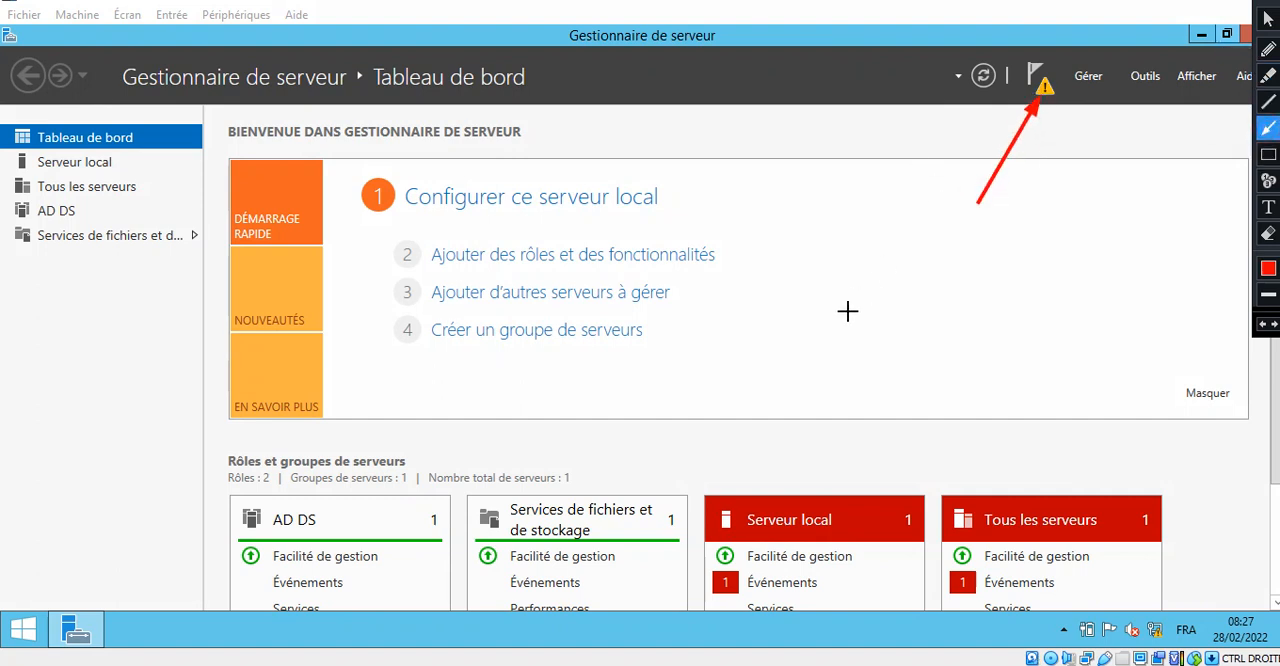
{"action": "key", "text": "Escape"}
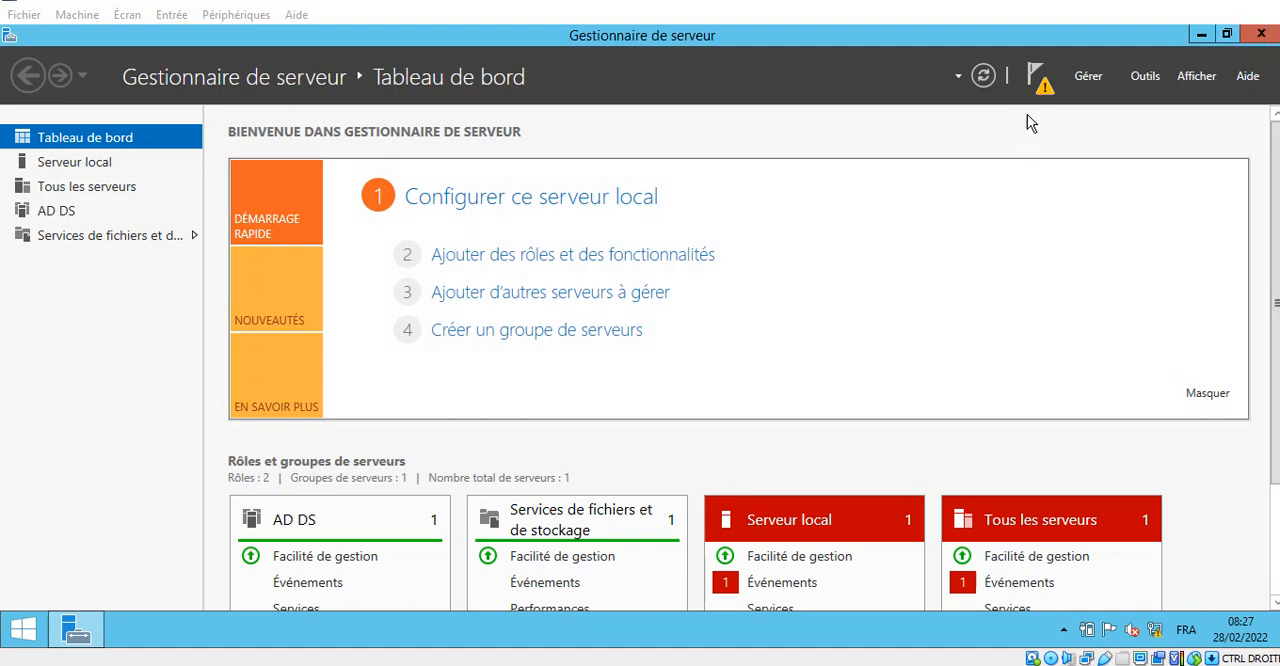
{"action": "left_click", "coordinate": [1044, 96]}
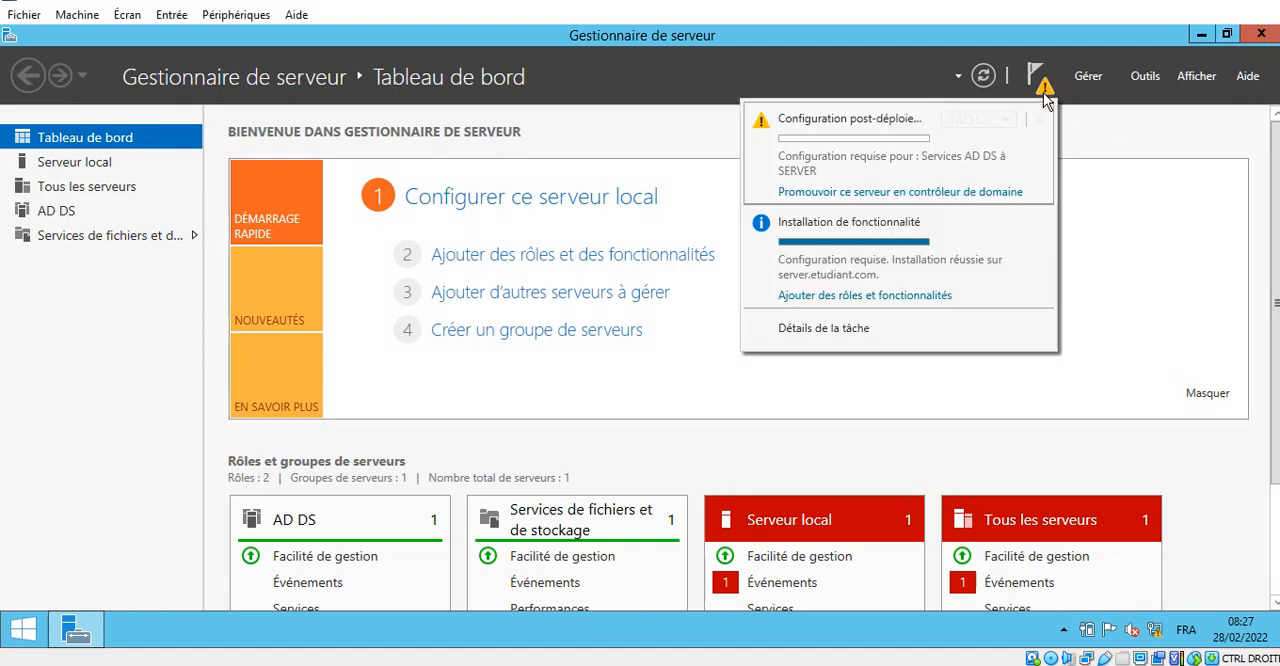
{"action": "left_click", "coordinate": [1257, 2]}
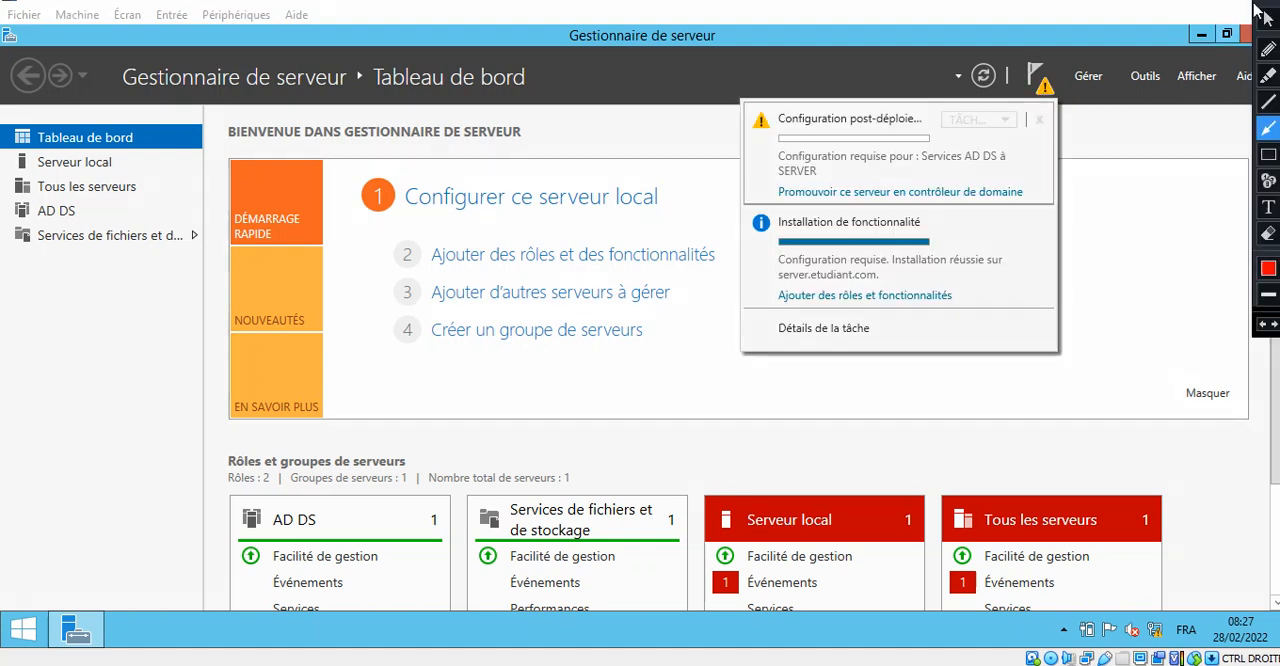
{"action": "left_click", "coordinate": [1270, 155]}
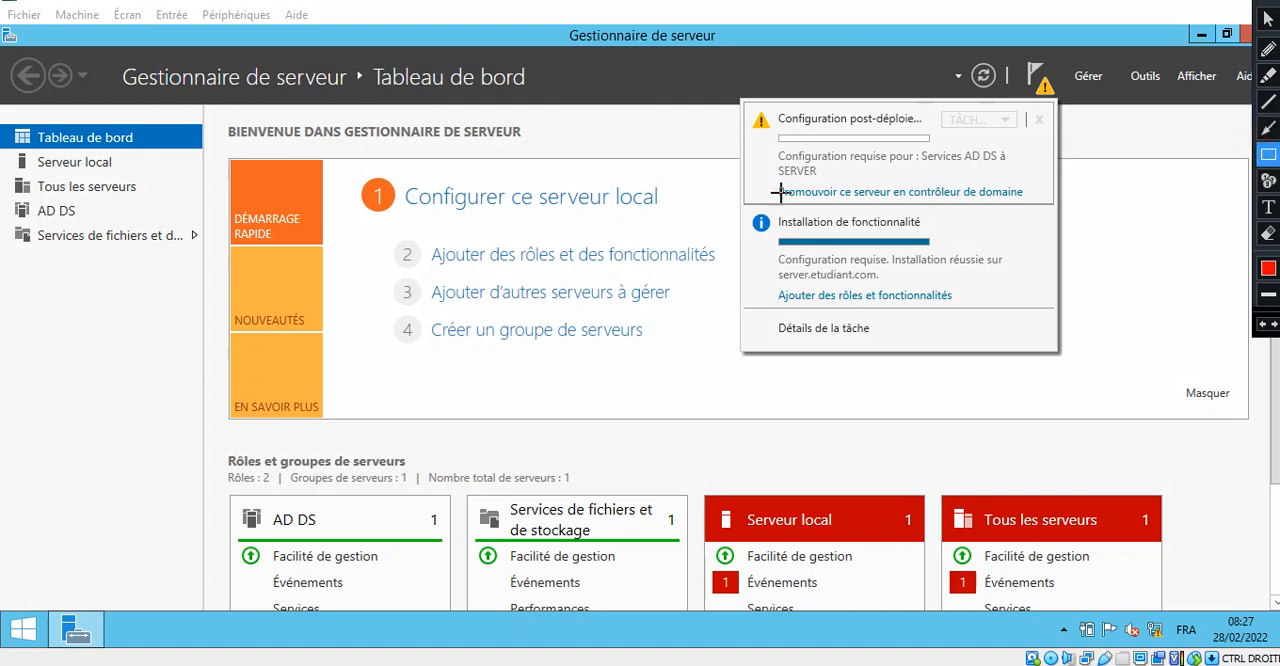
{"action": "mouse_move", "coordinate": [777, 178]}
{"action": "left_mouse_down"}
{"action": "mouse_move", "coordinate": [795, 206]}
{"action": "mouse_move", "coordinate": [1026, 204]}
{"action": "left_mouse_up"}
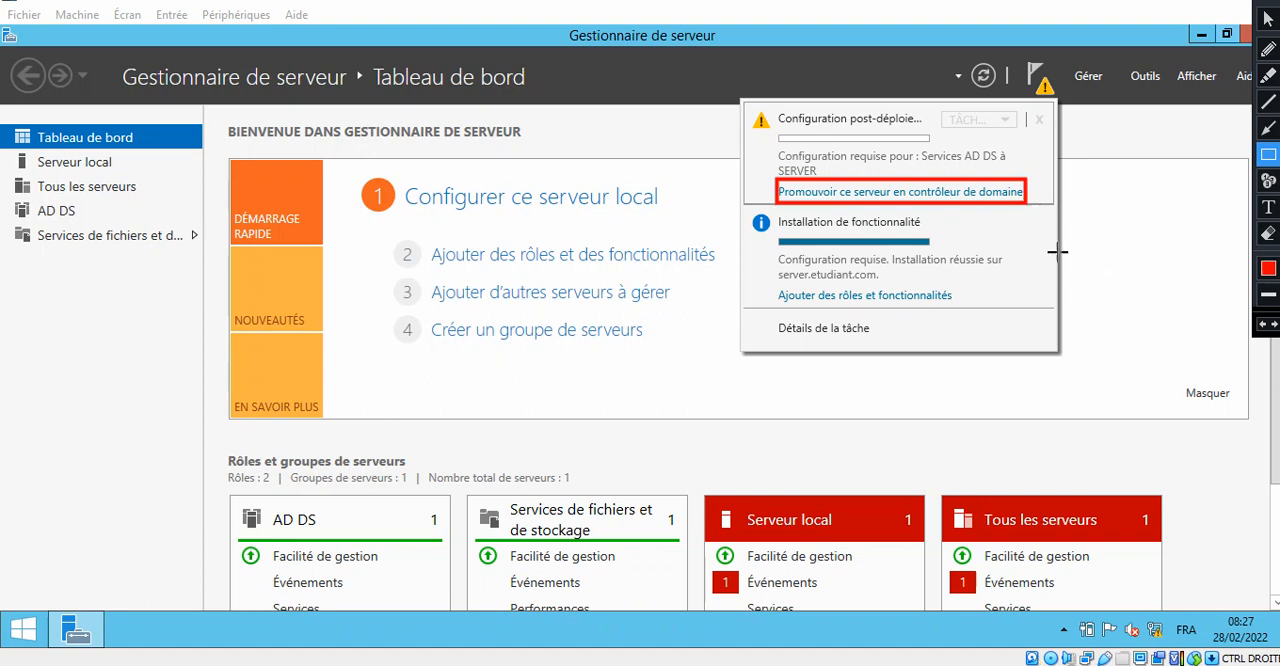
{"action": "key", "text": "Escape"}
{"action": "left_click", "coordinate": [945, 191]}
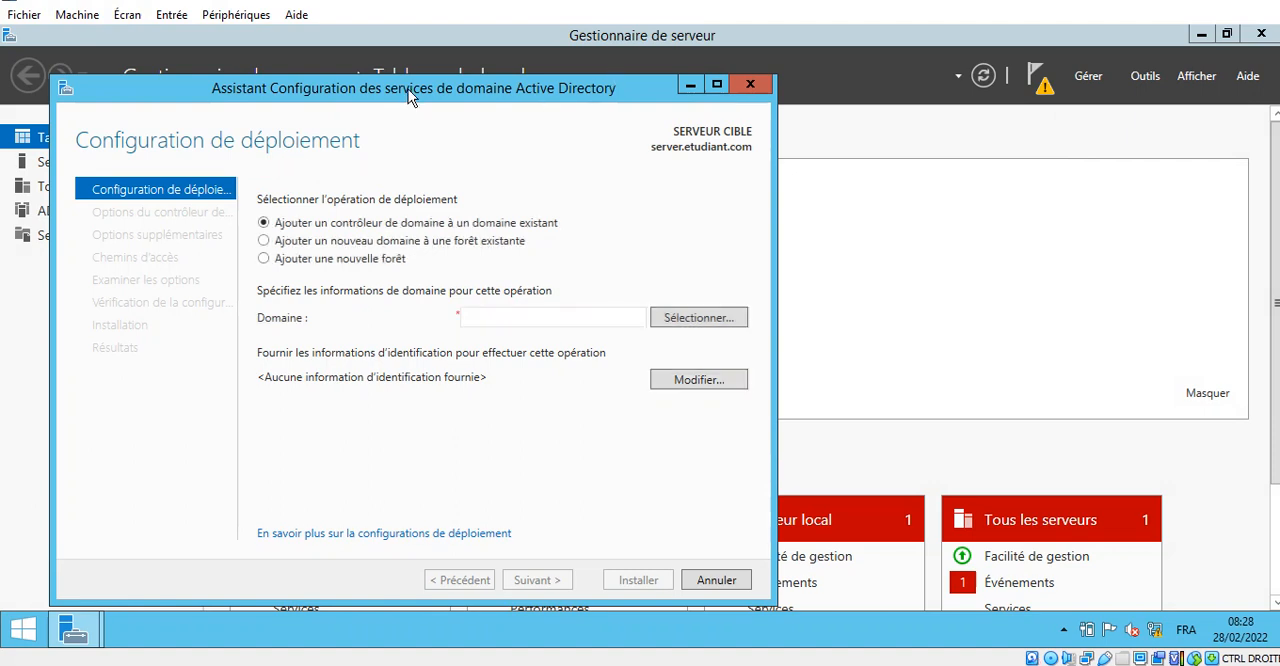
- Select Ajouter une nouvelle forêt as the deployment operation and set the root domain name to etudiant.com
{"action": "left_click_drag", "start_coordinate": [408, 89], "coordinate": [511, 81]}
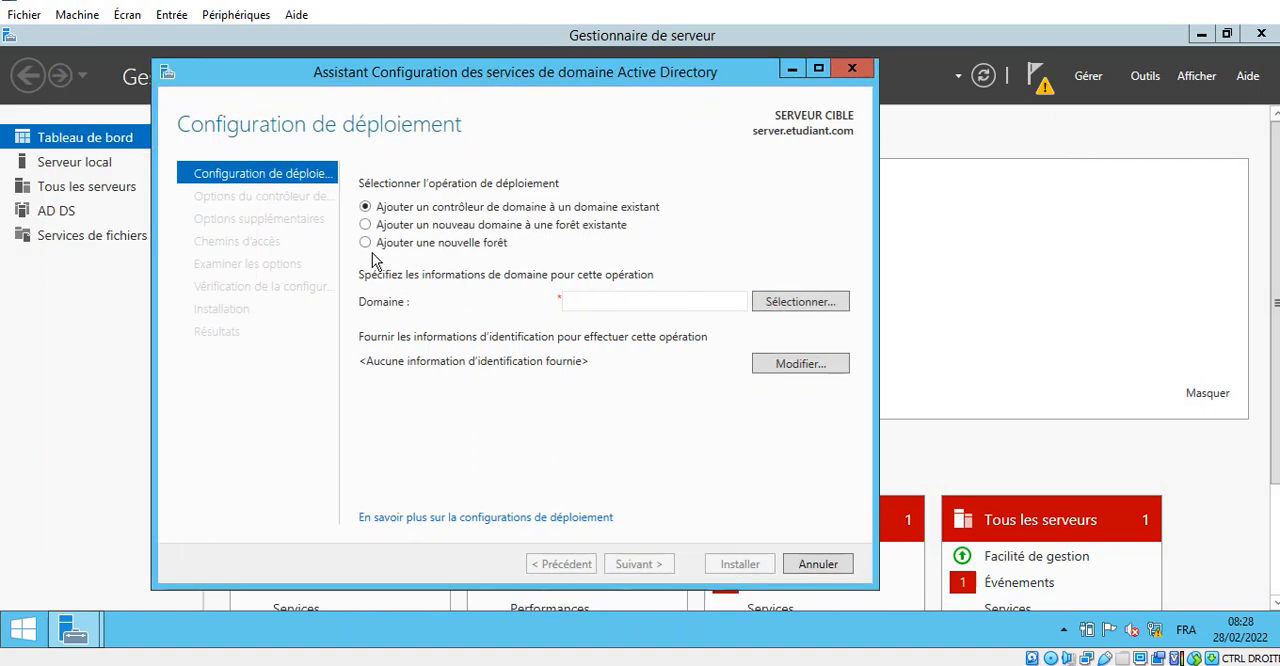
{"action": "left_click", "coordinate": [366, 243]}
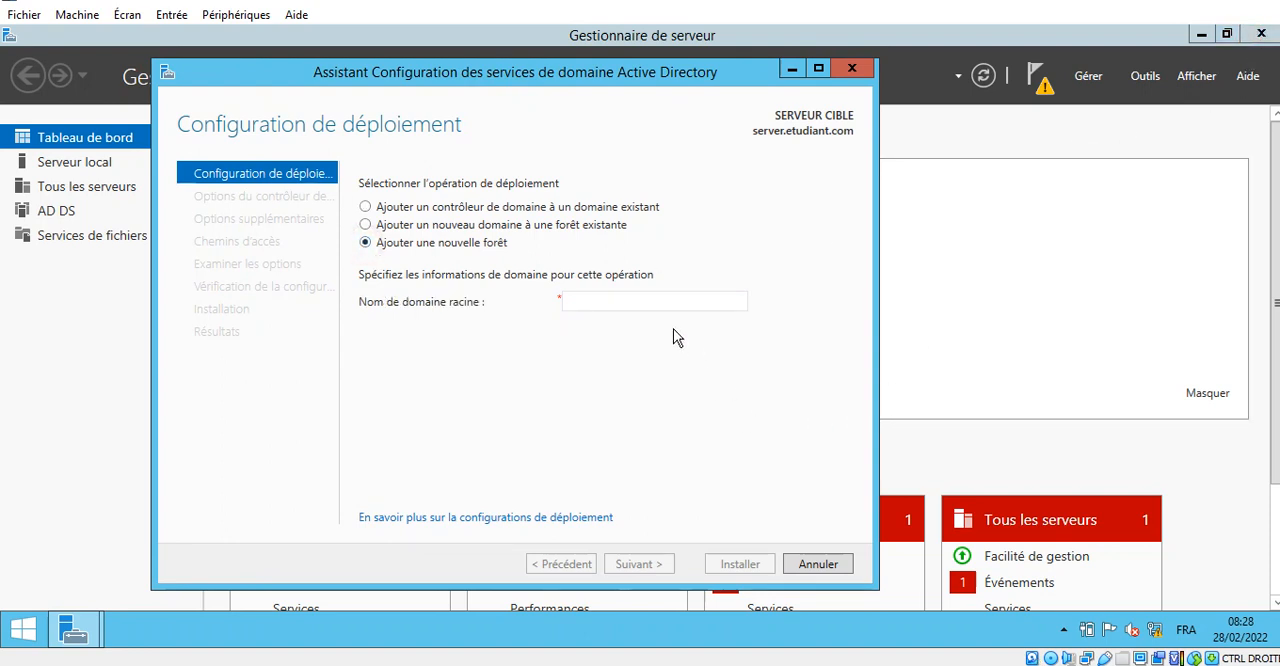
{"action": "left_click", "coordinate": [649, 300]}
{"action": "type", "text": "et"}
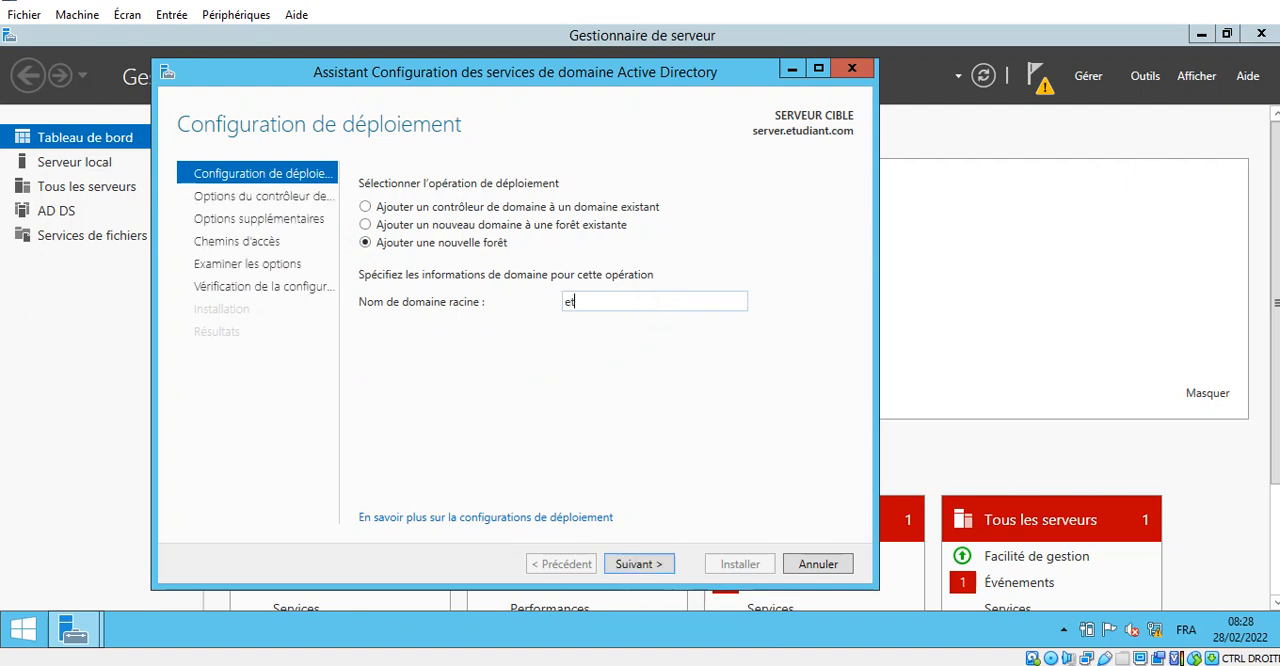
{"action": "type", "text": "udiant.com"}
- Accept the deployment configuration for the new forest and continue to the domain controller options
{"action": "left_click", "coordinate": [1250, 5]}
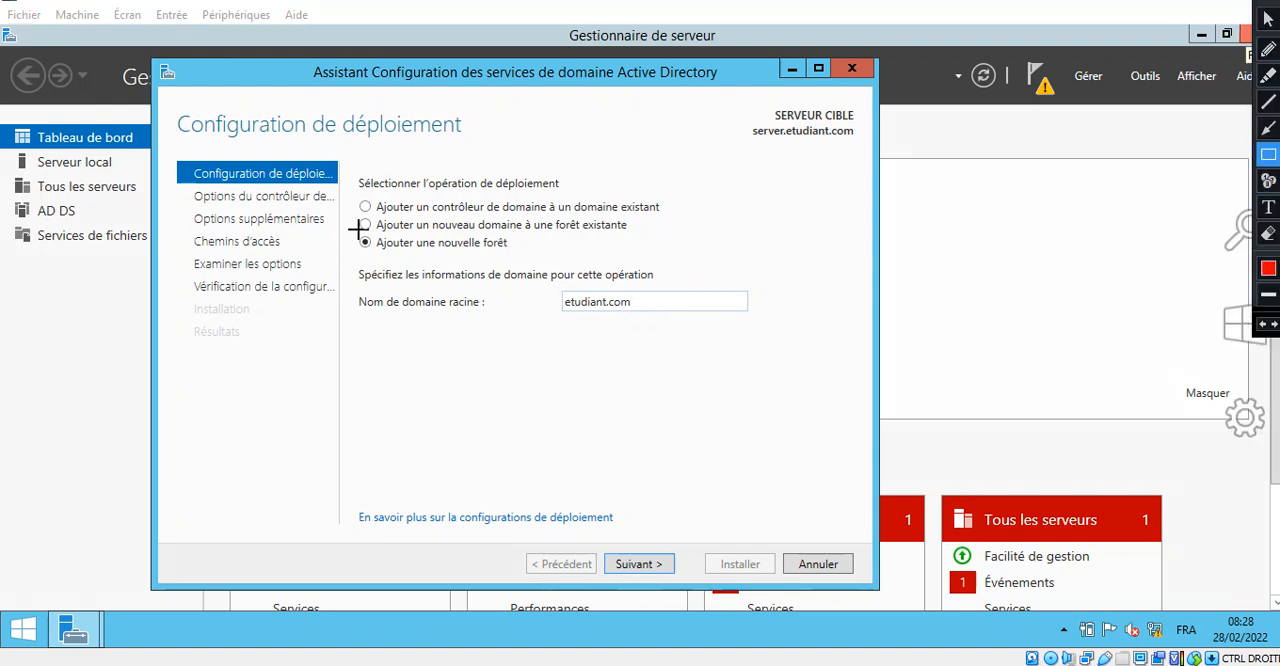
{"action": "mouse_move", "coordinate": [356, 231]}
{"action": "left_mouse_down"}
{"action": "mouse_move", "coordinate": [373, 258]}
{"action": "mouse_move", "coordinate": [524, 251]}
{"action": "left_mouse_up"}
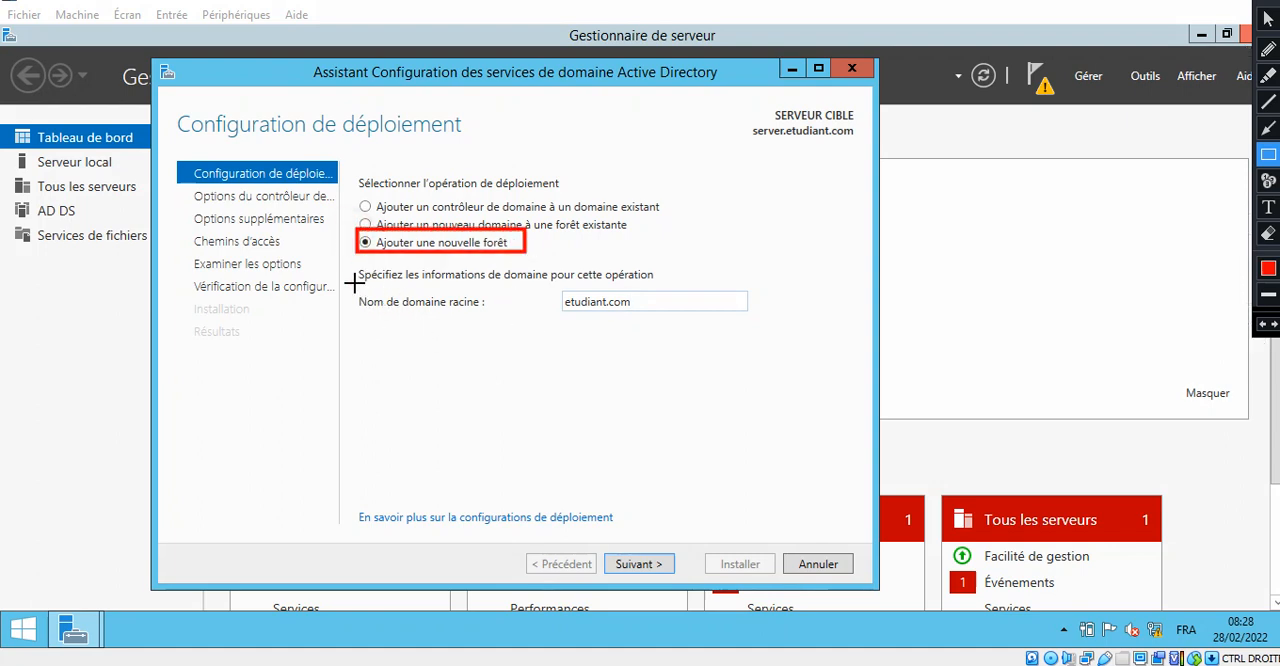
{"action": "mouse_move", "coordinate": [354, 283]}
{"action": "left_mouse_down"}
{"action": "mouse_move", "coordinate": [549, 331]}
{"action": "mouse_move", "coordinate": [770, 331]}
{"action": "left_mouse_up"}
{"action": "left_click_drag", "start_coordinate": [762, 331], "coordinate": [764, 331]}
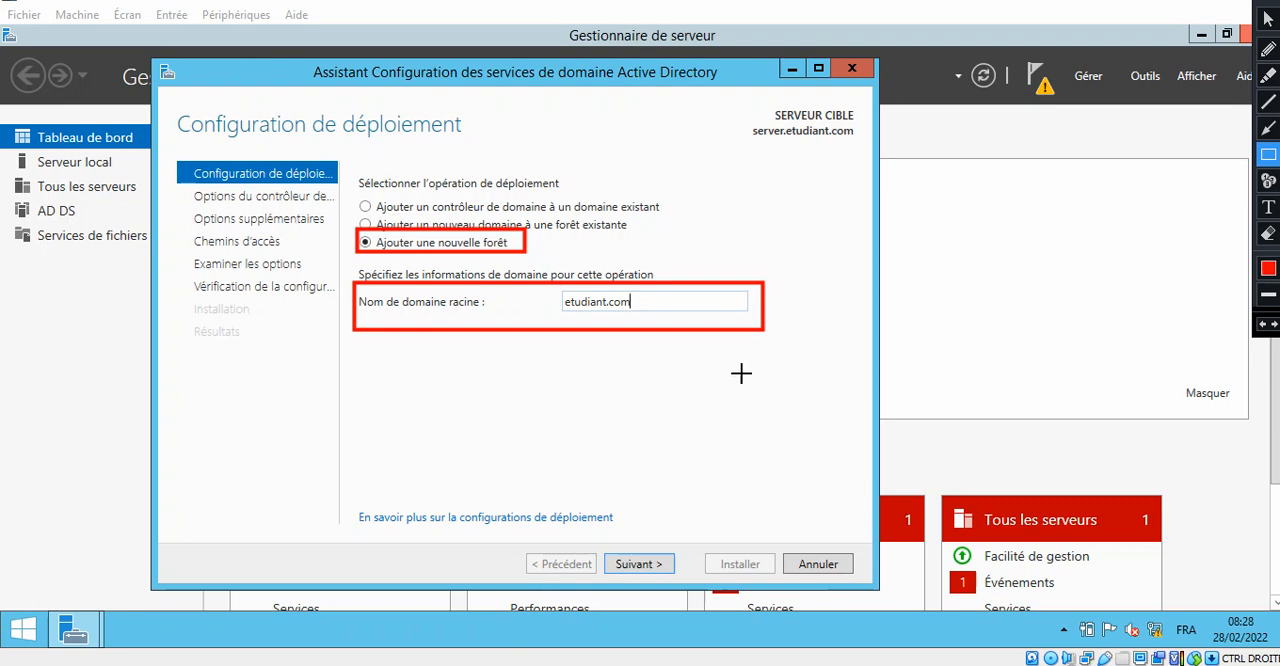
{"action": "left_click_drag", "start_coordinate": [600, 547], "coordinate": [692, 577]}
{"action": "left_click", "coordinate": [1268, 180]}
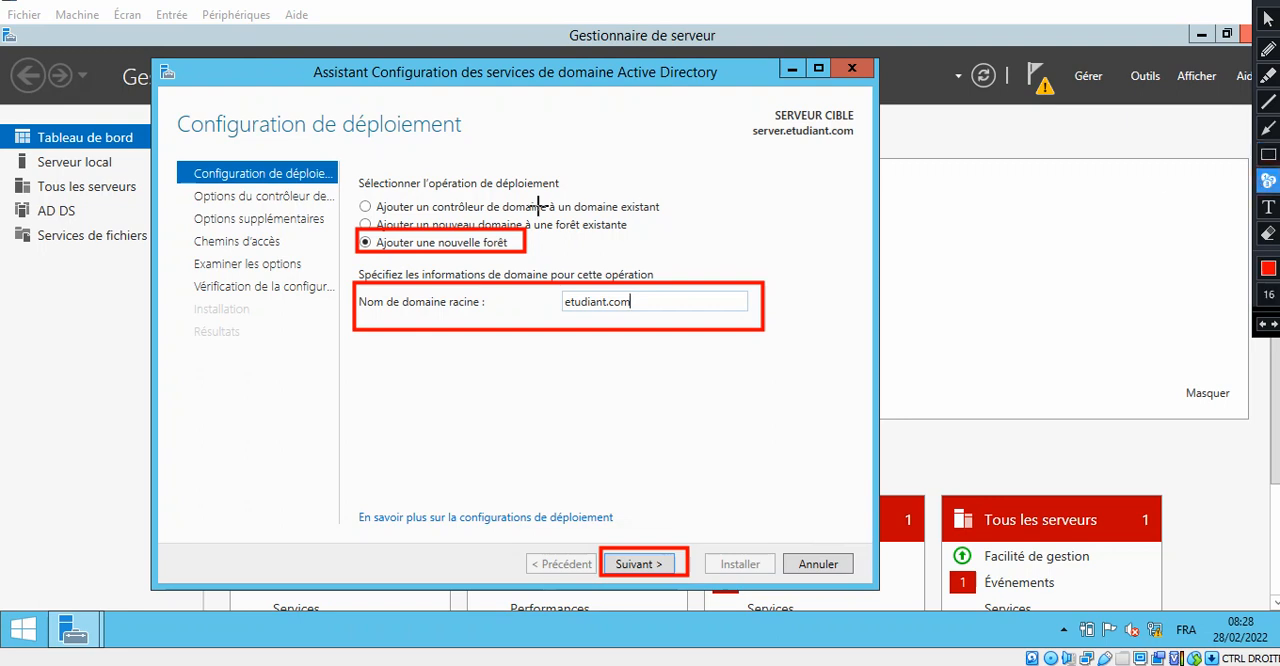
{"action": "left_click", "coordinate": [507, 238]}
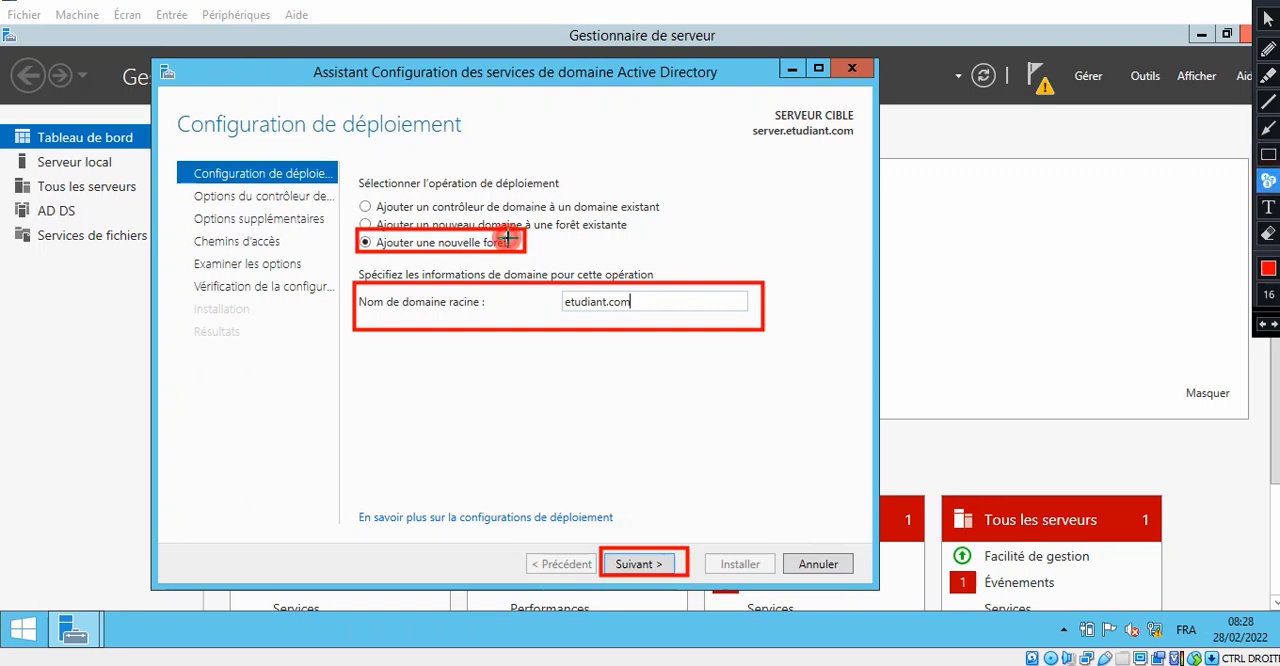
{"action": "left_click", "coordinate": [707, 301]}
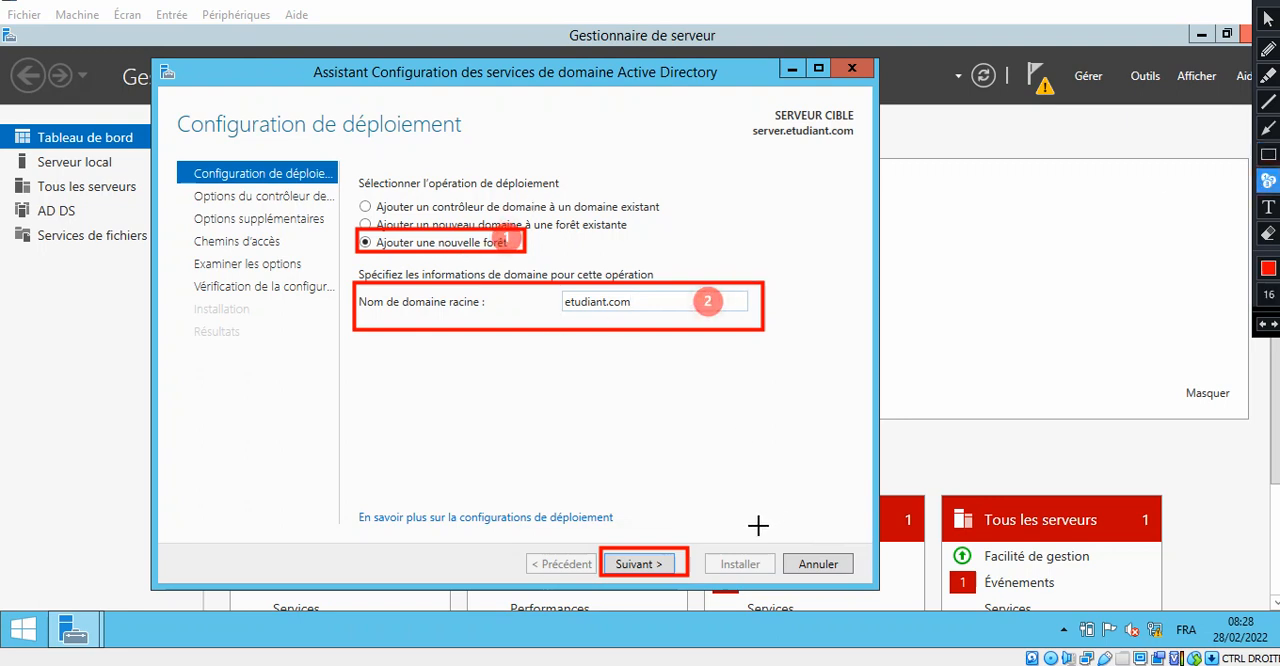
{"action": "left_click", "coordinate": [672, 551]}
{"action": "key", "text": "Escape"}
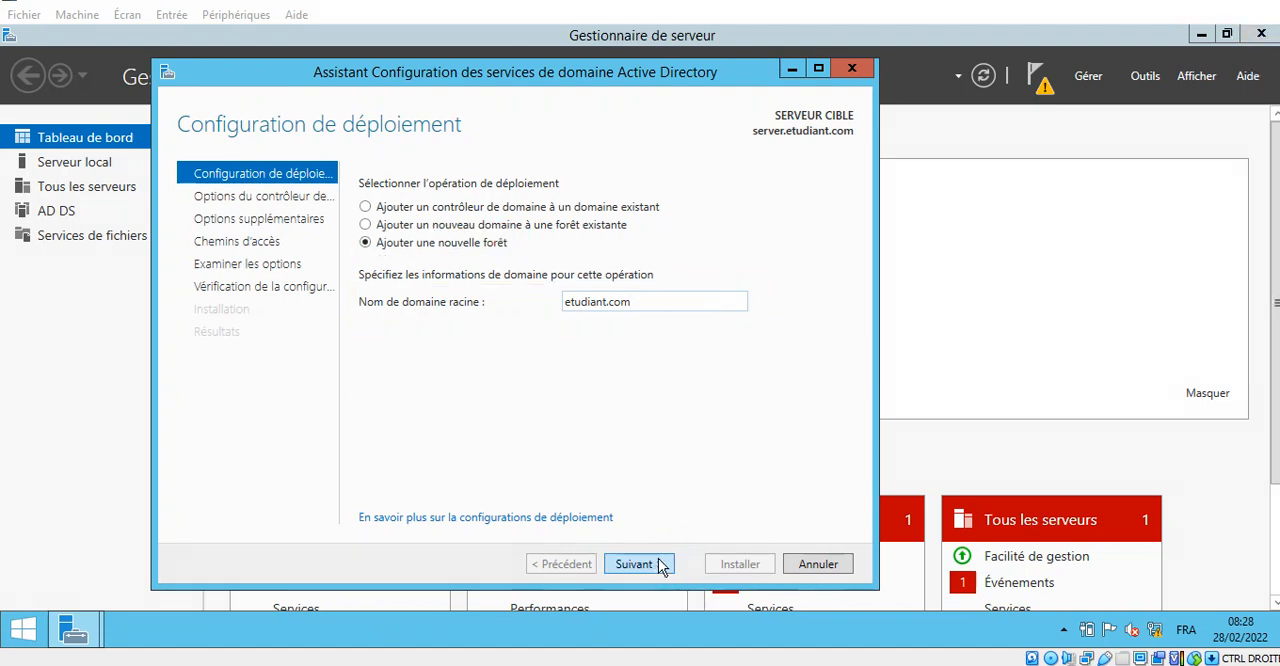
{"action": "left_click", "coordinate": [660, 564]}
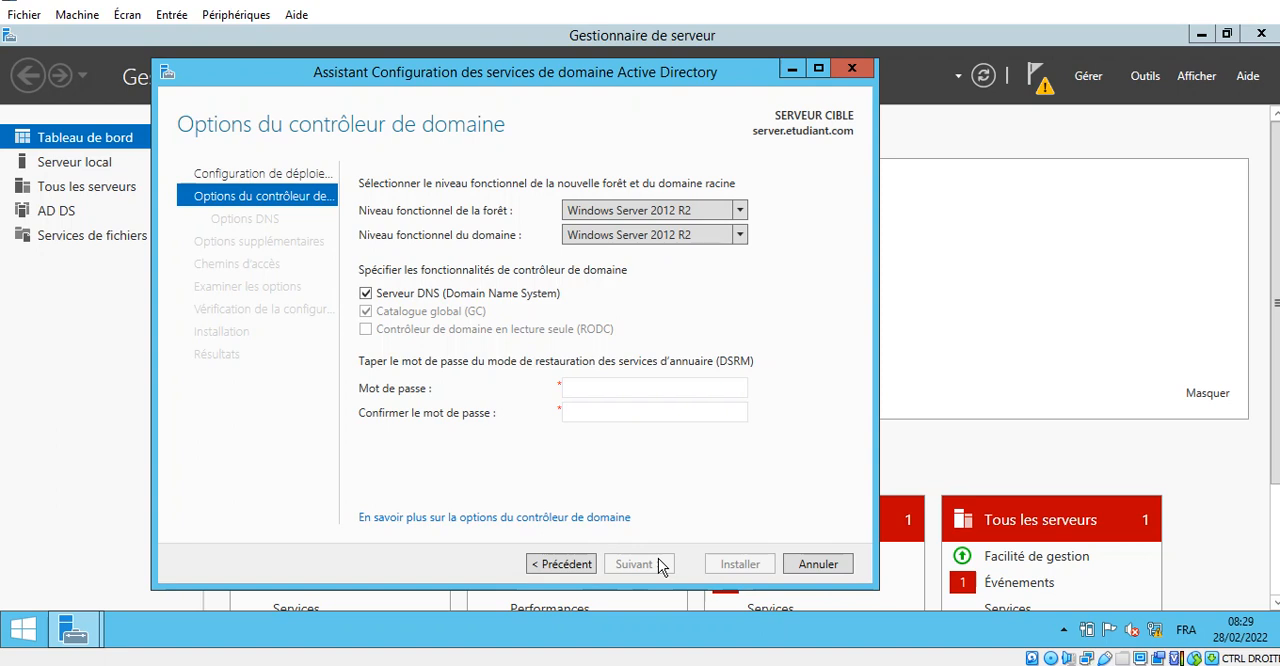
{"action": "left_click", "coordinate": [1255, 1]}
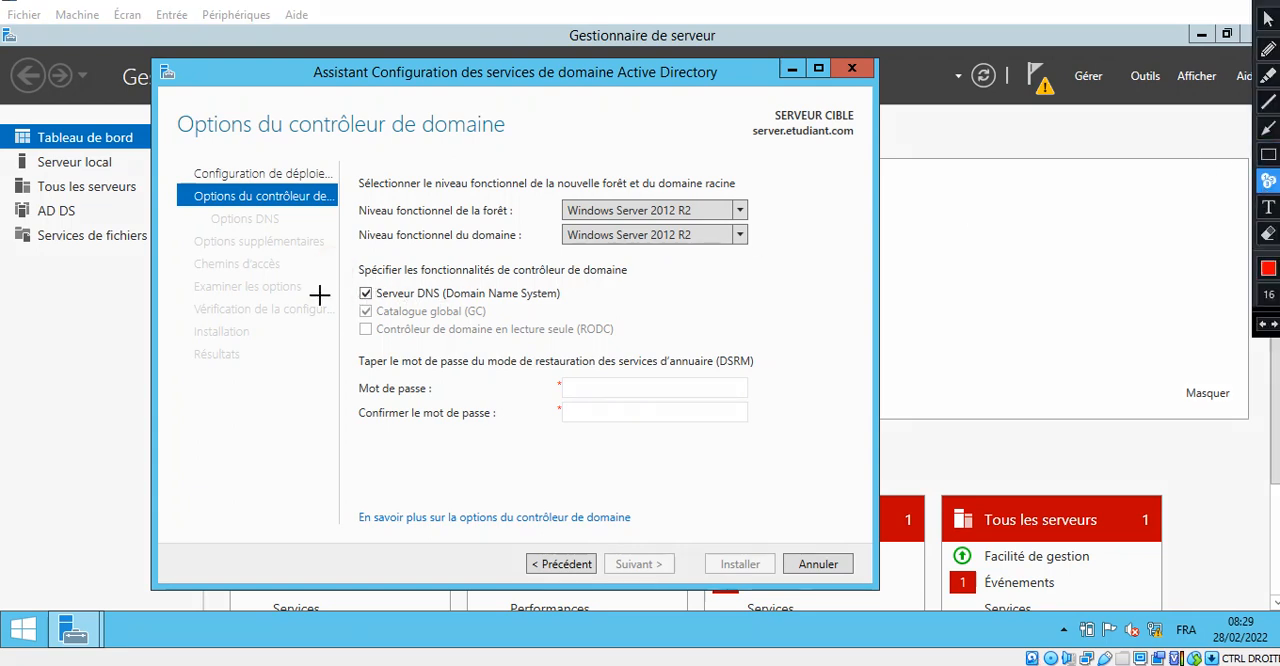
{"action": "left_click", "coordinate": [1008, 254]}
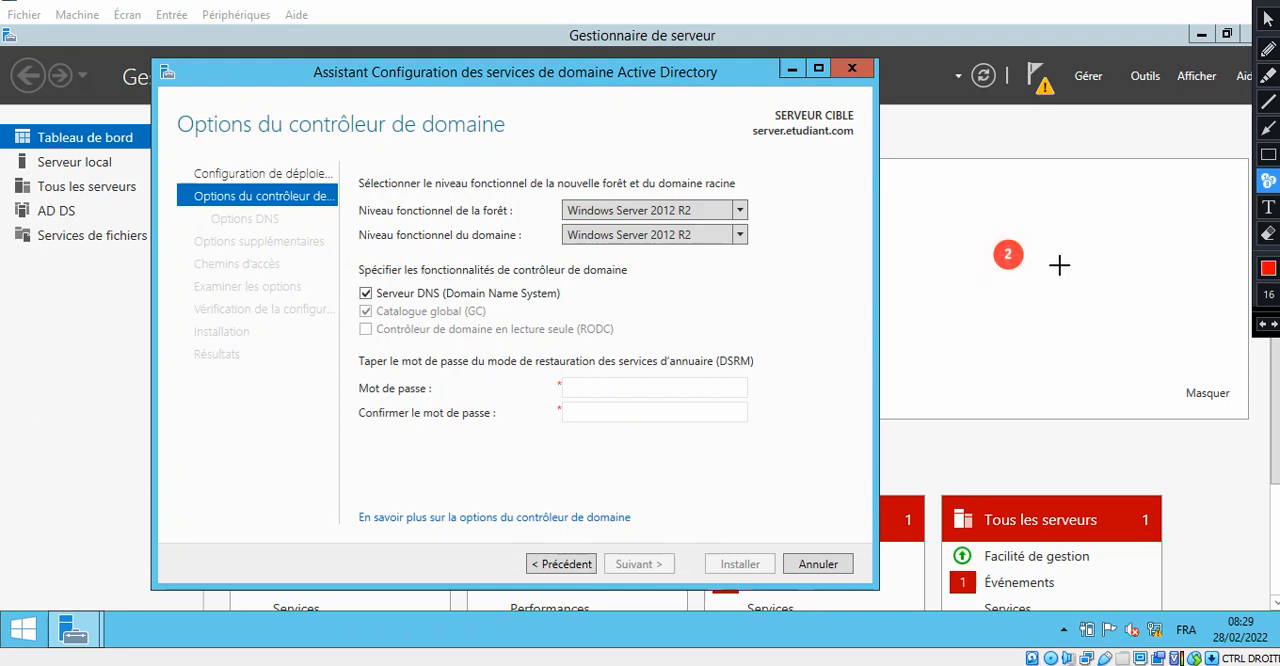
{"action": "key", "text": "Escape"}
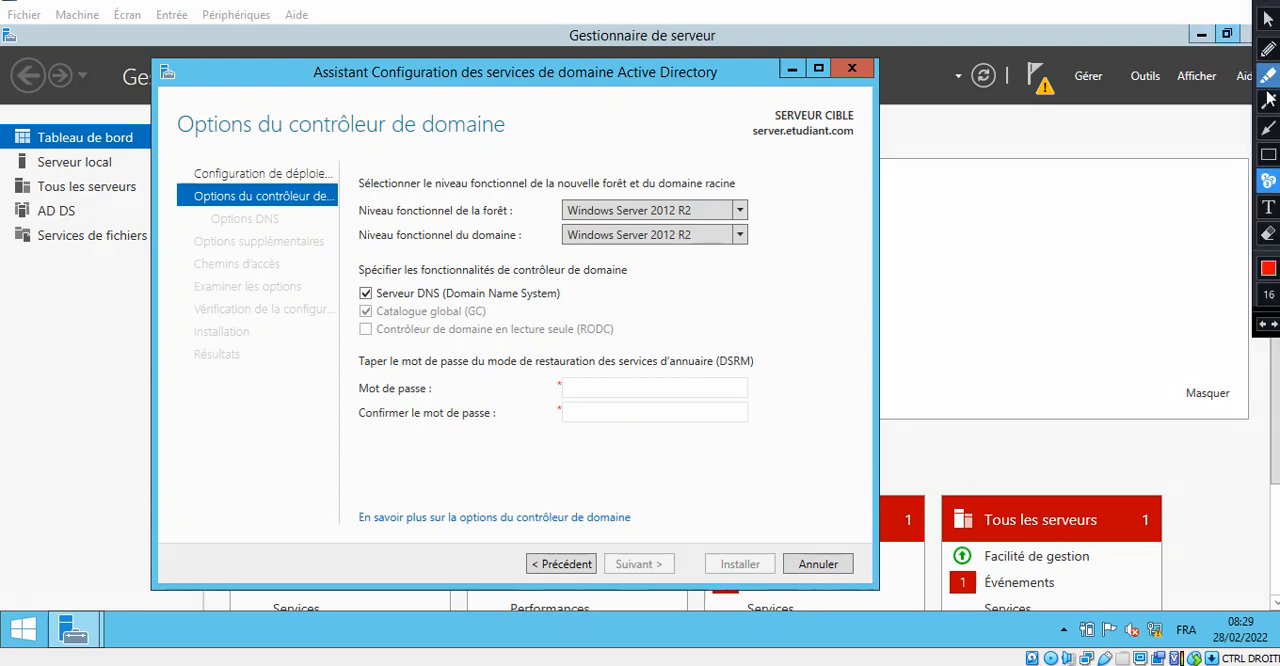
{"action": "left_click", "coordinate": [1268, 154]}
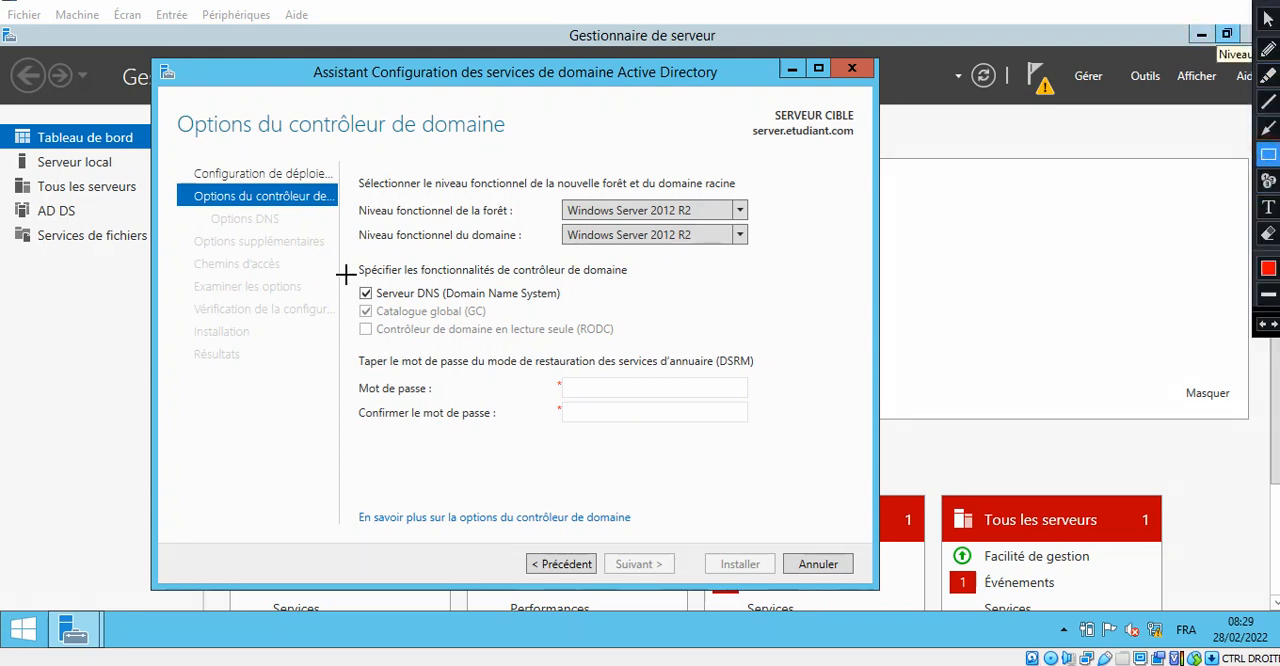
{"action": "mouse_move", "coordinate": [345, 265]}
{"action": "left_mouse_down"}
{"action": "mouse_move", "coordinate": [374, 302]}
{"action": "mouse_move", "coordinate": [590, 304]}
{"action": "left_mouse_up"}
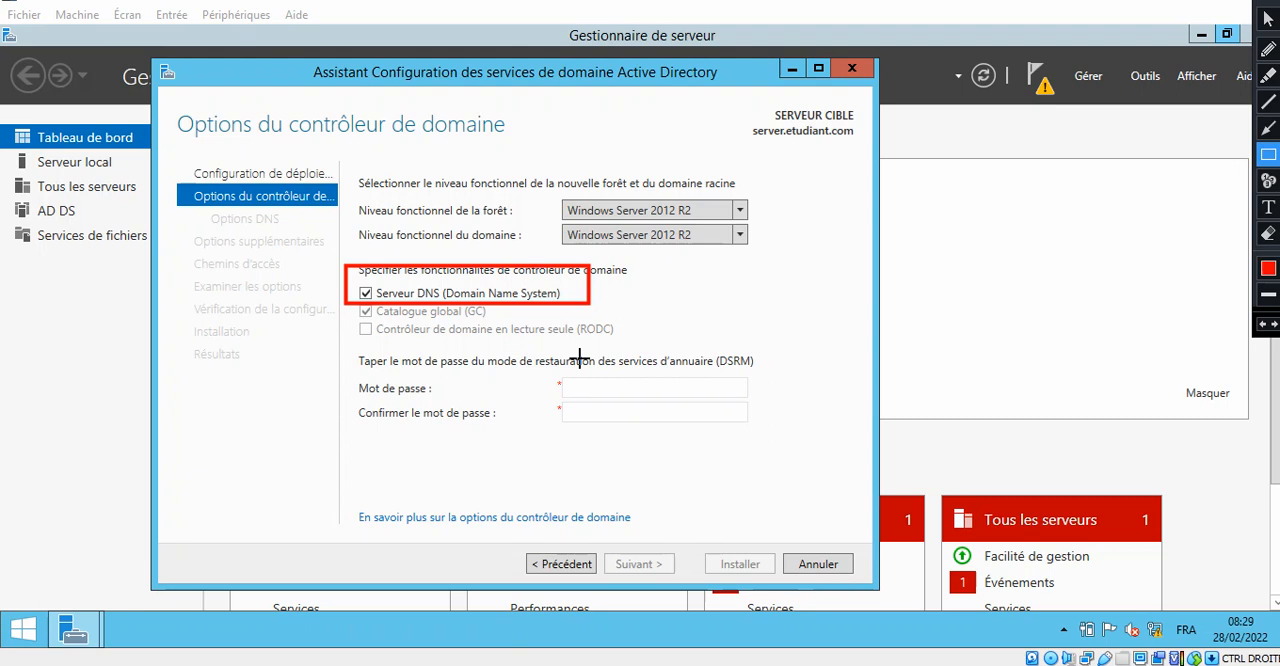
{"action": "key", "text": "Escape"}
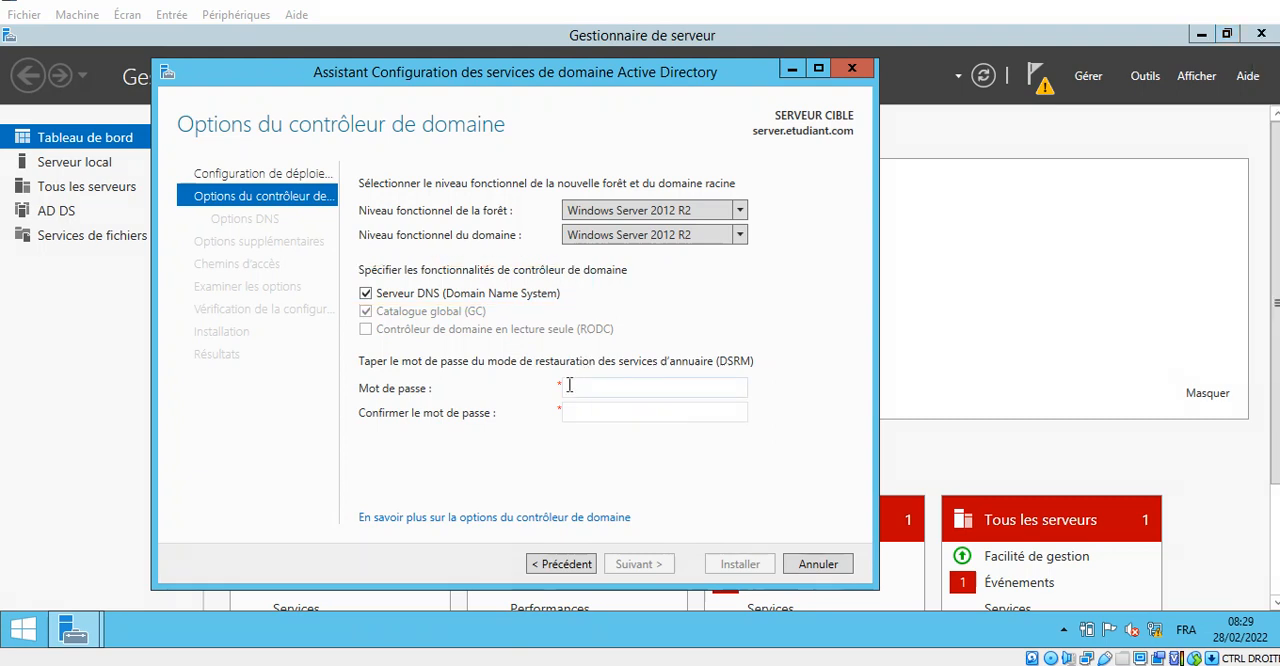
- Enter the Directory Services Restore Mode (DSRM) password and confirm it in the domain controller options
{"action": "left_click", "coordinate": [590, 390]}
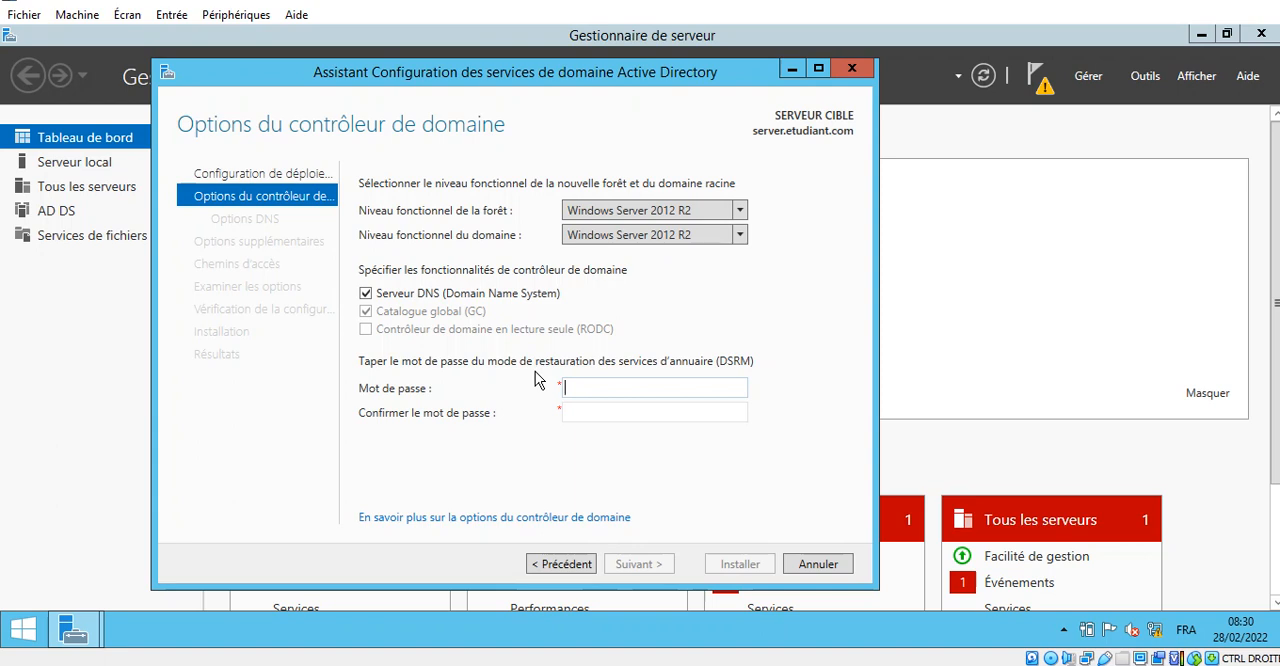
{"action": "left_click", "coordinate": [623, 389]}
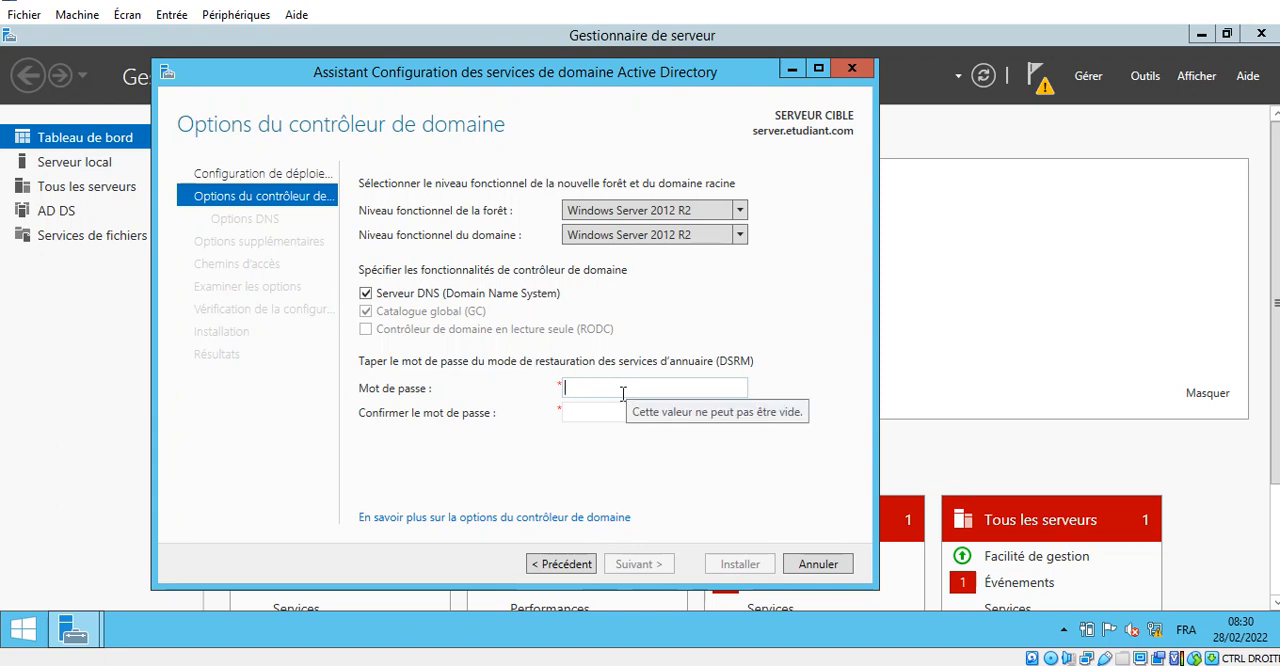
{"action": "type", "text": "******"}
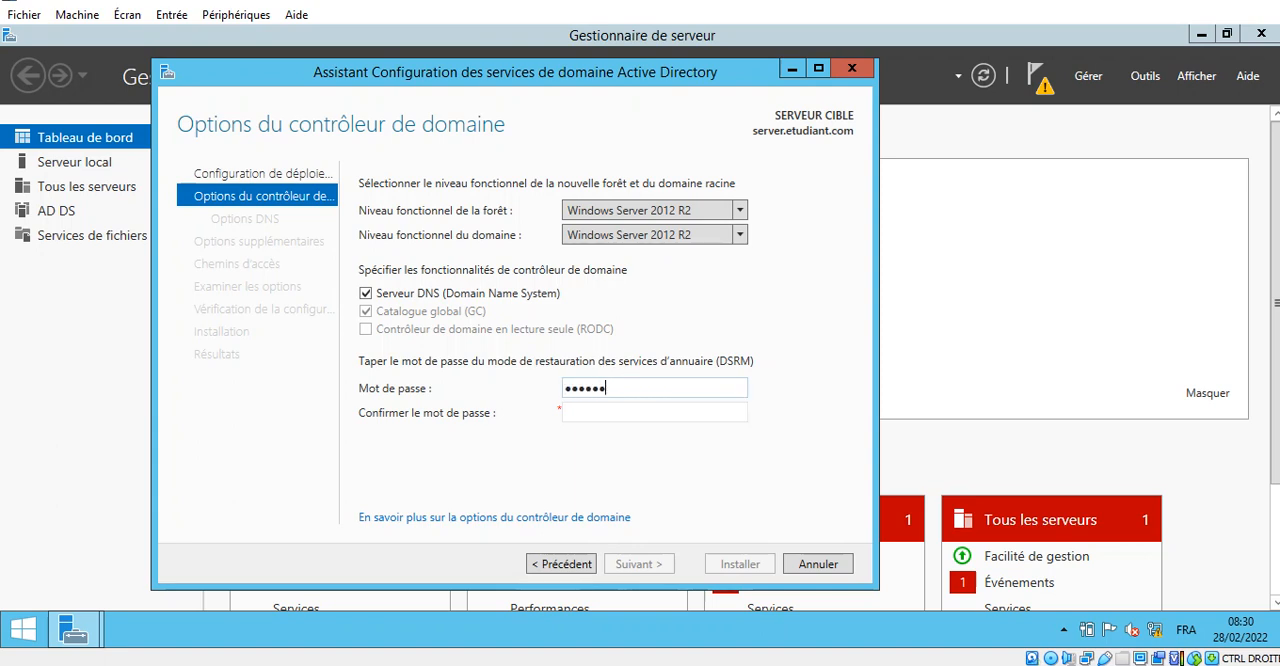
{"action": "type", "text": "***"}
{"action": "key", "text": "Tab"}
{"action": "type", "text": "*****"}
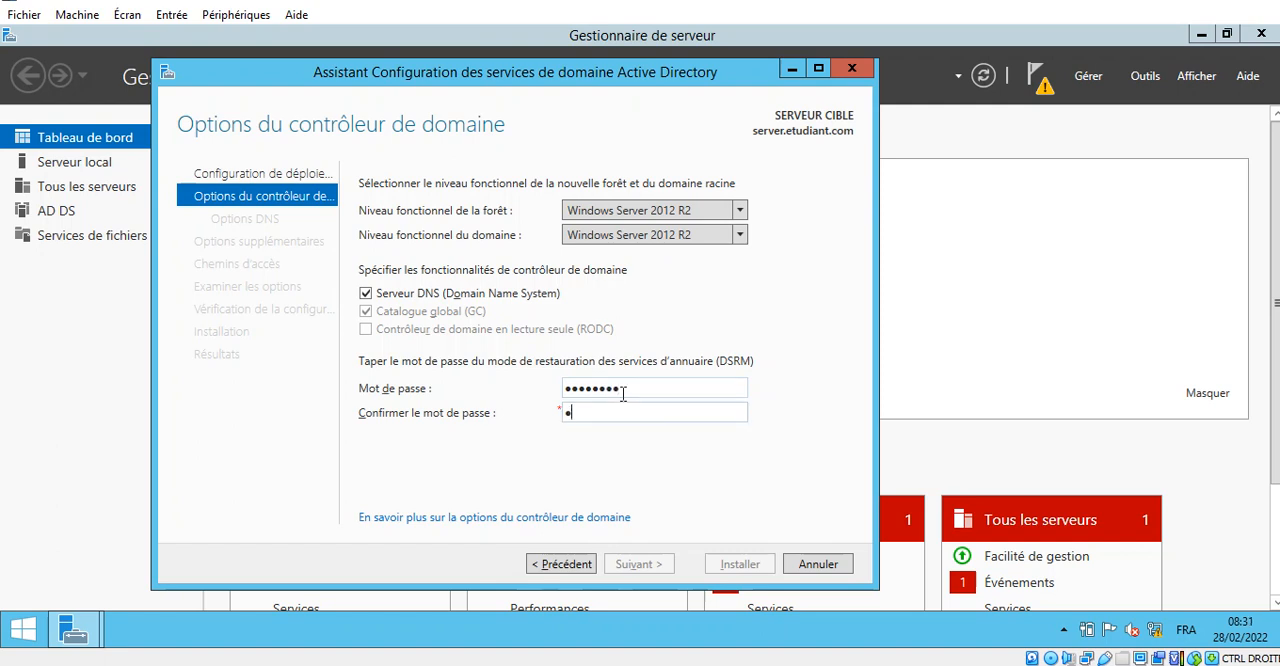
{"action": "type", "text": "****"}
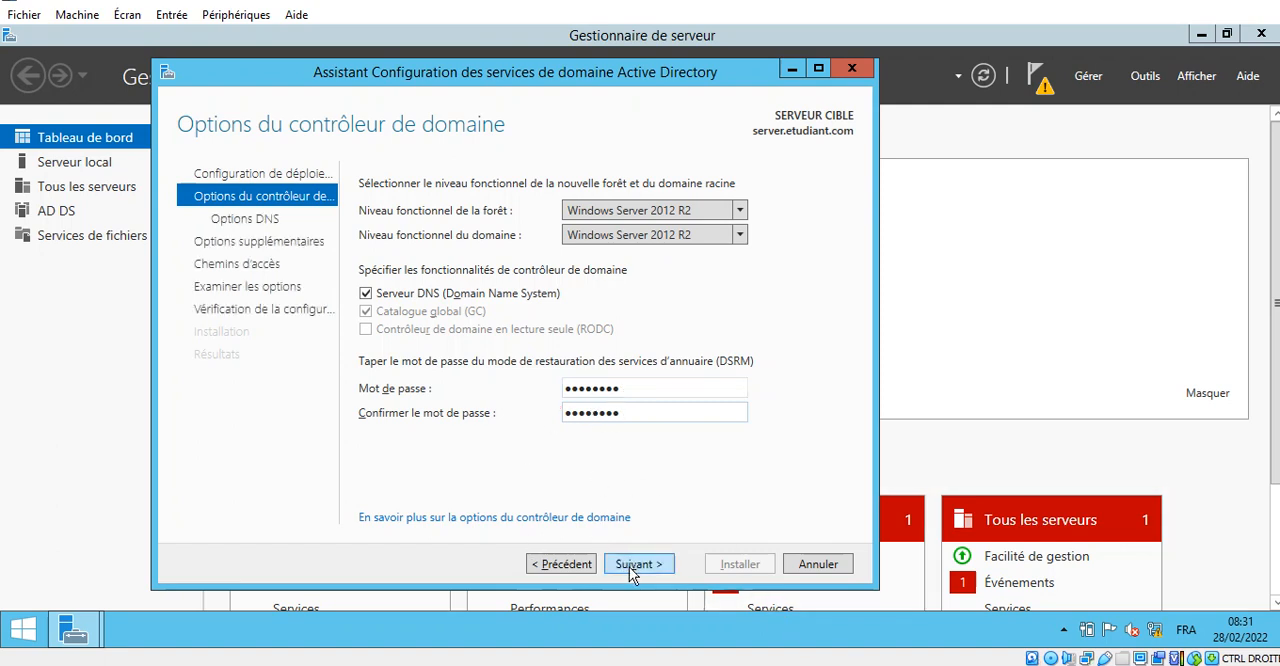
{"action": "left_click", "coordinate": [1262, 5]}
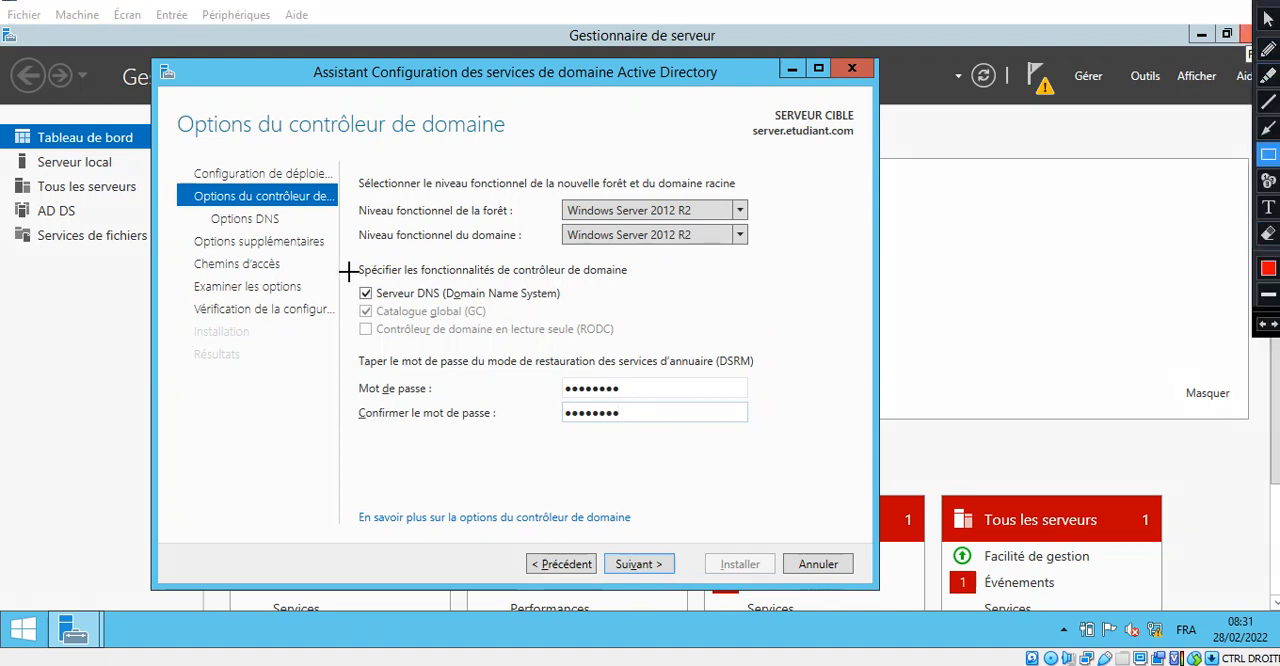
{"action": "mouse_move", "coordinate": [346, 271]}
{"action": "left_mouse_down"}
{"action": "mouse_move", "coordinate": [352, 289]}
{"action": "mouse_move", "coordinate": [474, 308]}
{"action": "mouse_move", "coordinate": [591, 309]}
{"action": "left_mouse_up"}
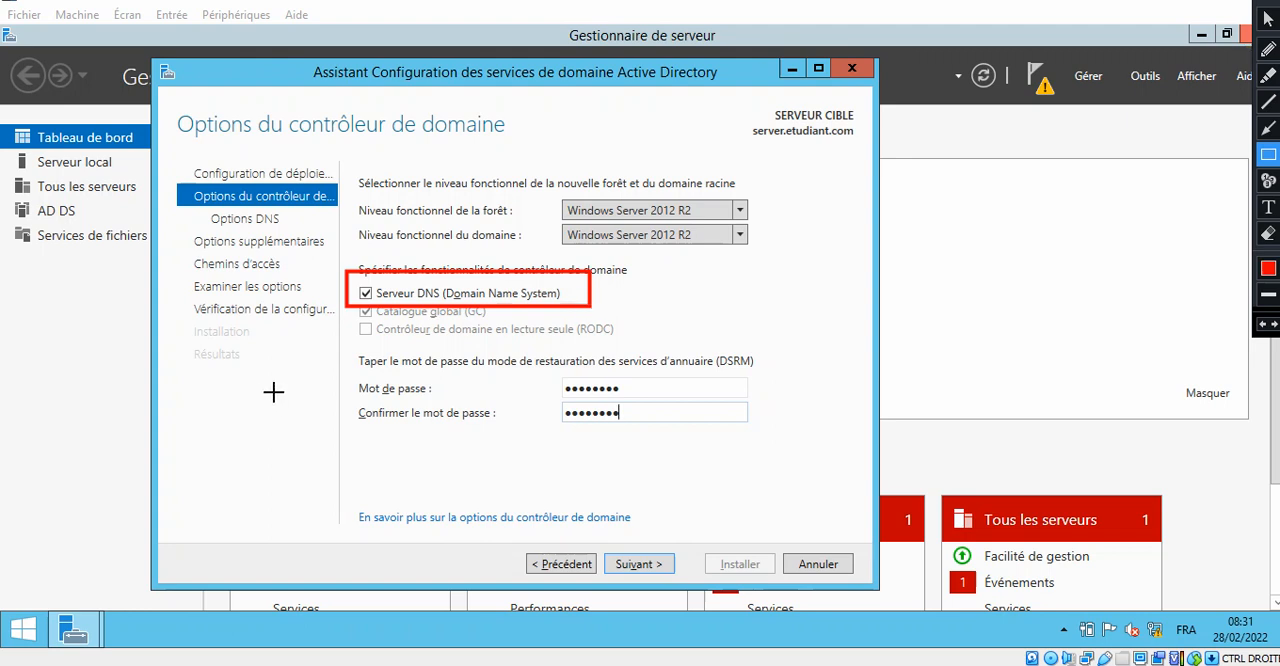
{"action": "mouse_move", "coordinate": [351, 345]}
{"action": "left_mouse_down"}
{"action": "mouse_move", "coordinate": [417, 444]}
{"action": "mouse_move", "coordinate": [666, 438]}
{"action": "left_mouse_up"}
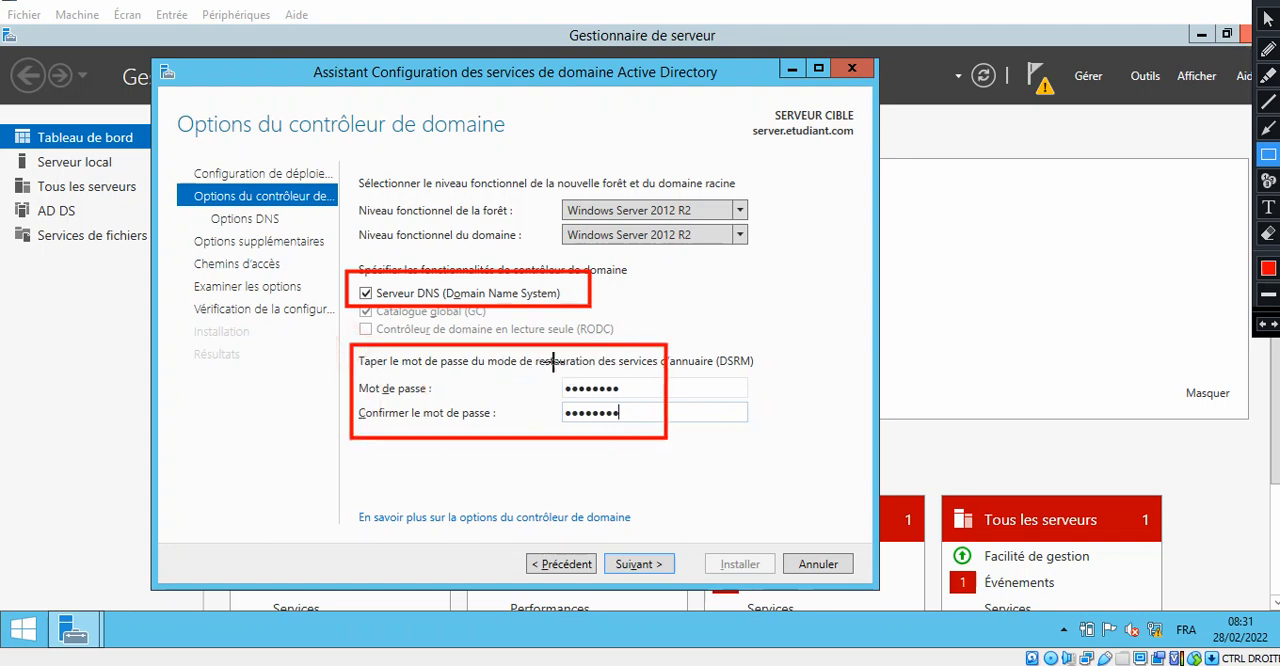
{"action": "key", "text": "Escape"}
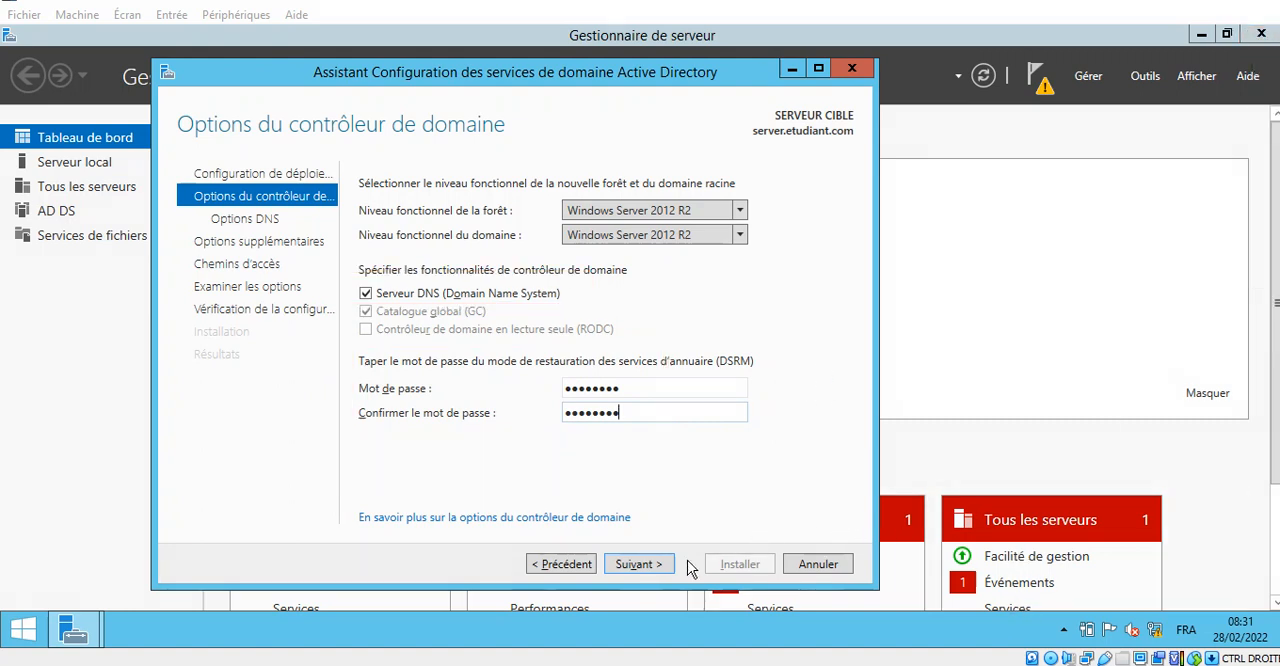
- Accept the domain controller and DNS options, keep the NetBIOS domain name ETUDIANT, and continue to the folder paths
{"action": "left_click", "coordinate": [649, 567]}
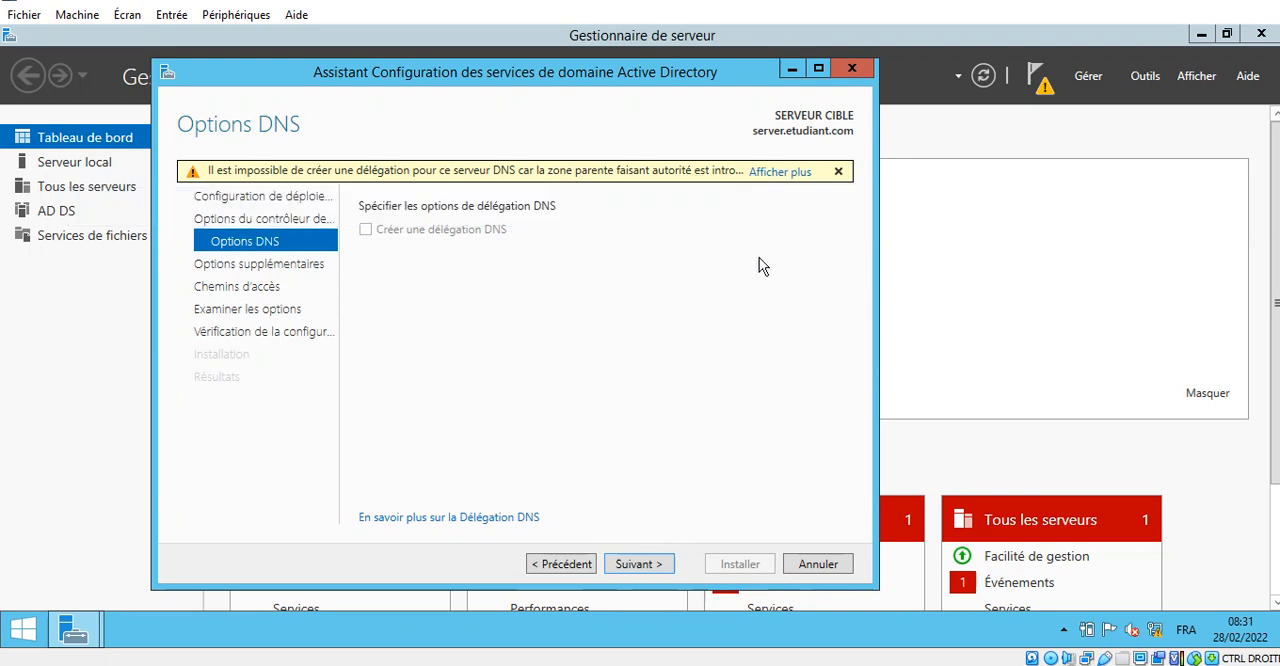
{"action": "left_click", "coordinate": [659, 566]}
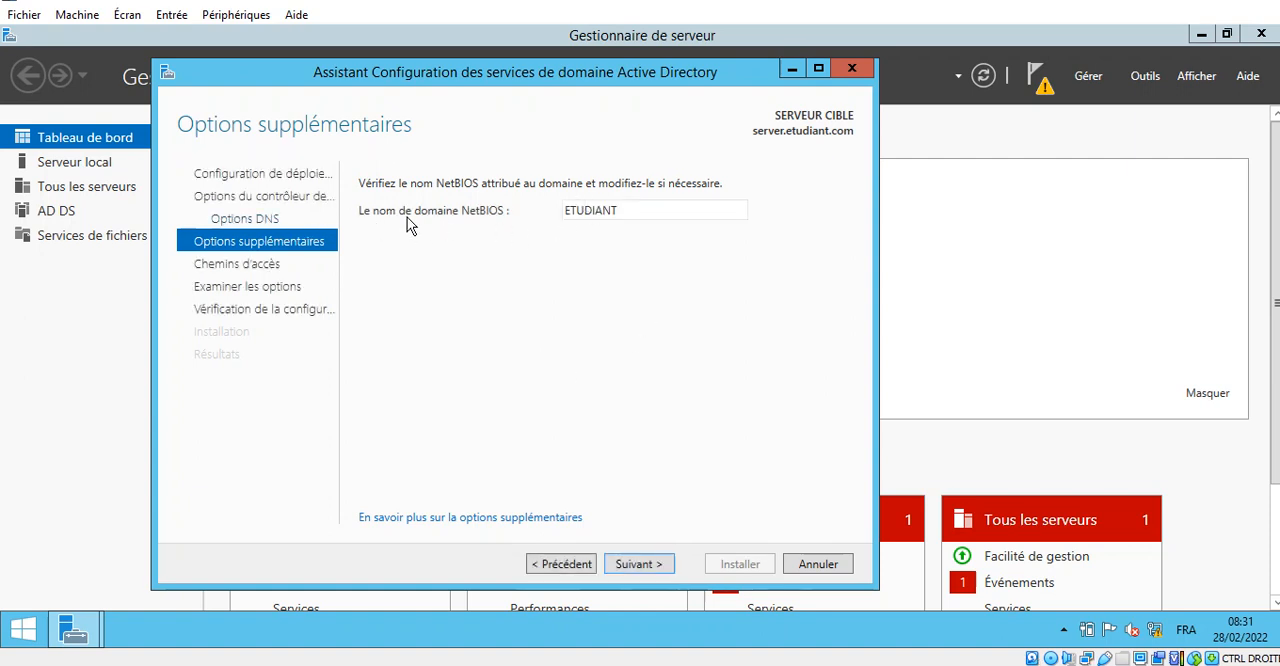
{"action": "left_click", "coordinate": [638, 564]}
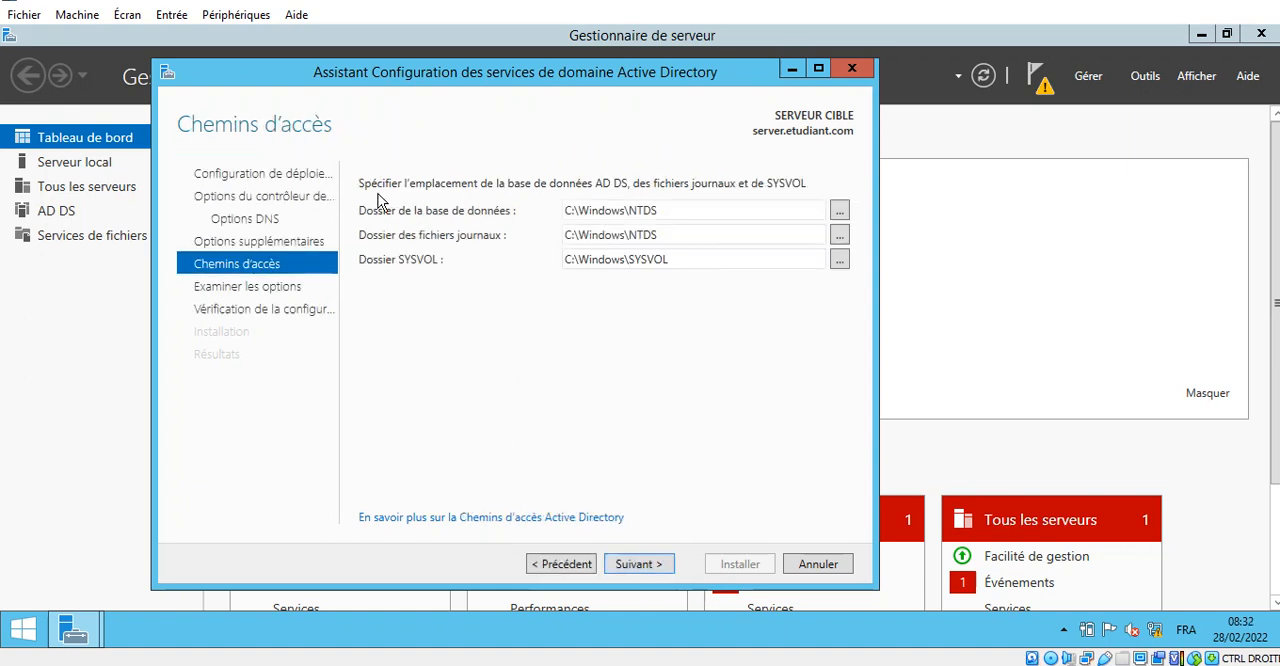
{"action": "left_click", "coordinate": [1254, 1]}
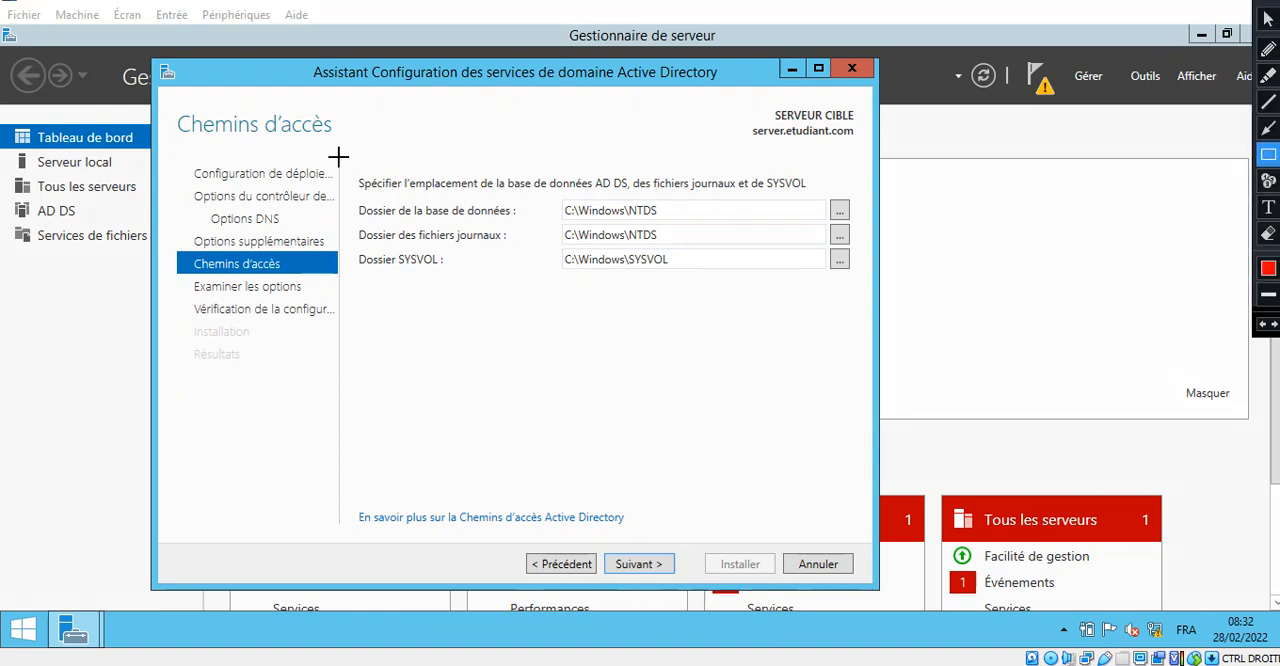
{"action": "mouse_move", "coordinate": [338, 157]}
{"action": "left_mouse_down"}
{"action": "mouse_move", "coordinate": [475, 265]}
{"action": "mouse_move", "coordinate": [752, 287]}
{"action": "left_mouse_up"}
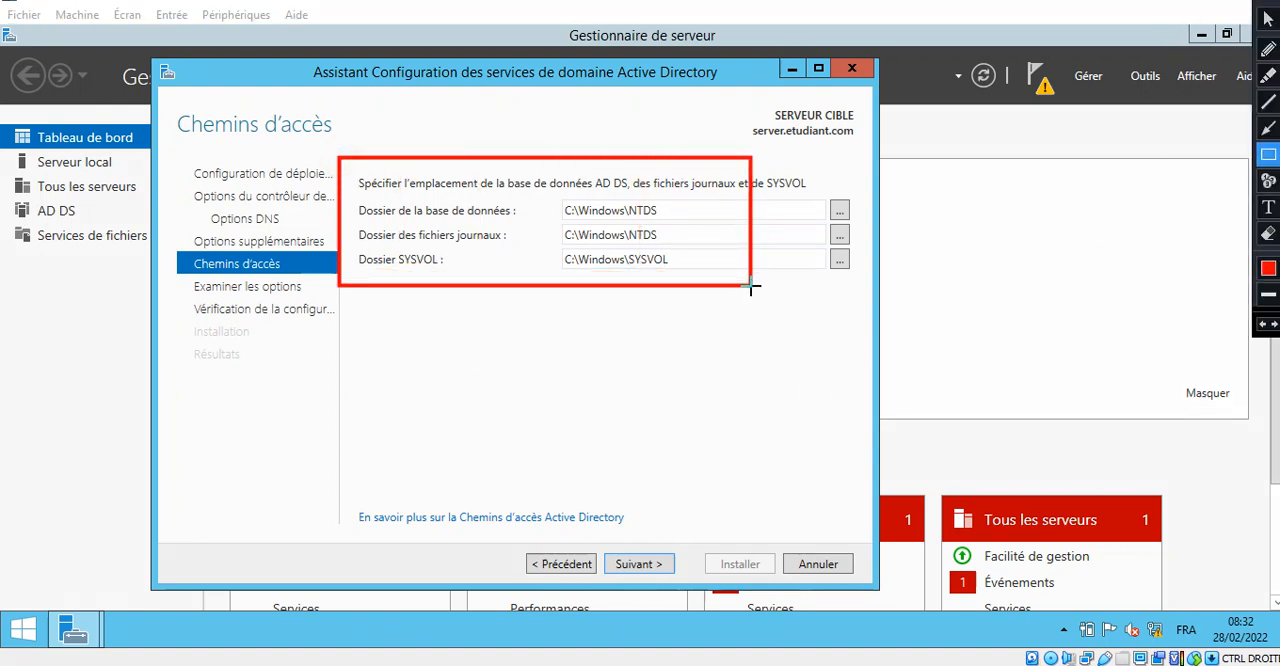
{"action": "left_click_drag", "start_coordinate": [598, 549], "coordinate": [686, 588]}
{"action": "key", "text": "Escape"}
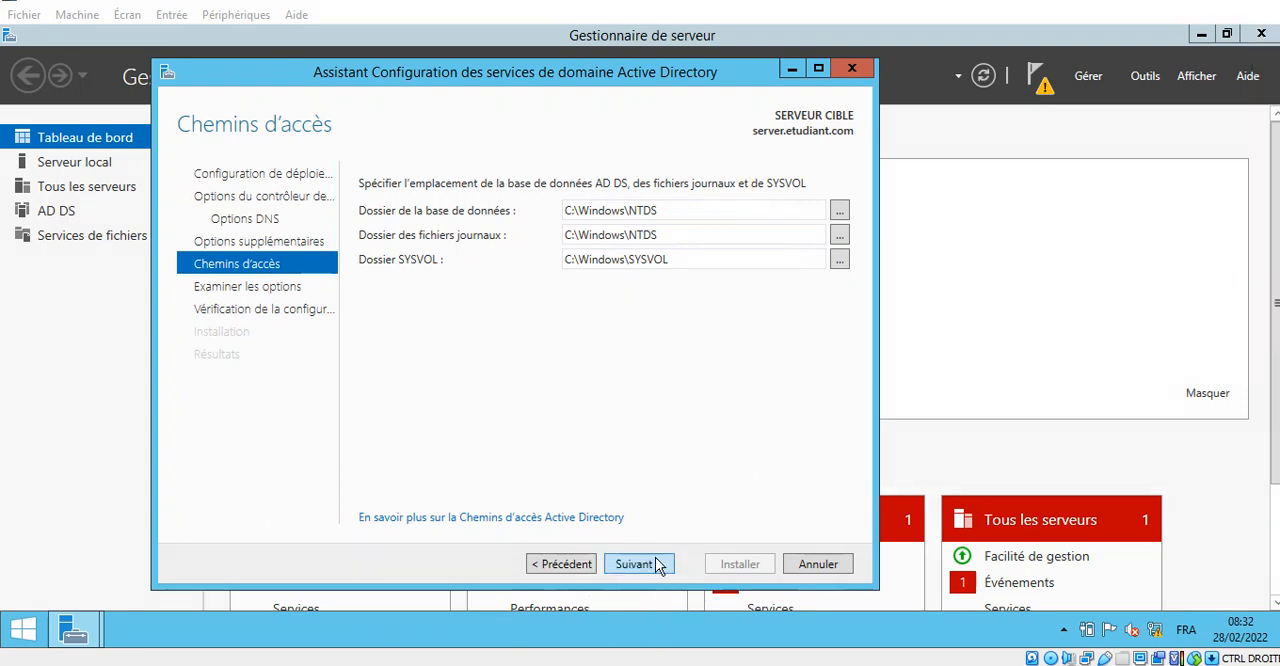
- Keep the default database, log file and SYSVOL folders and continue to the review of the selected options
{"action": "left_click", "coordinate": [659, 562]}
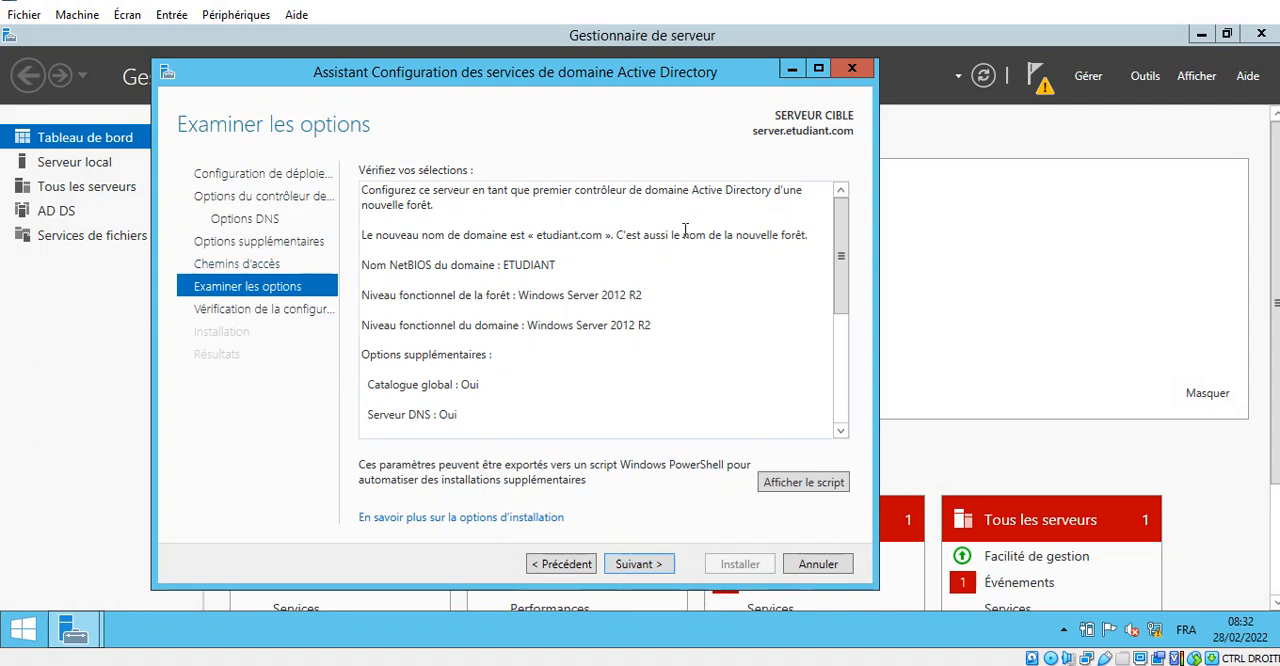
{"action": "triple_click", "coordinate": [466, 419]}
{"action": "left_click", "coordinate": [460, 414]}
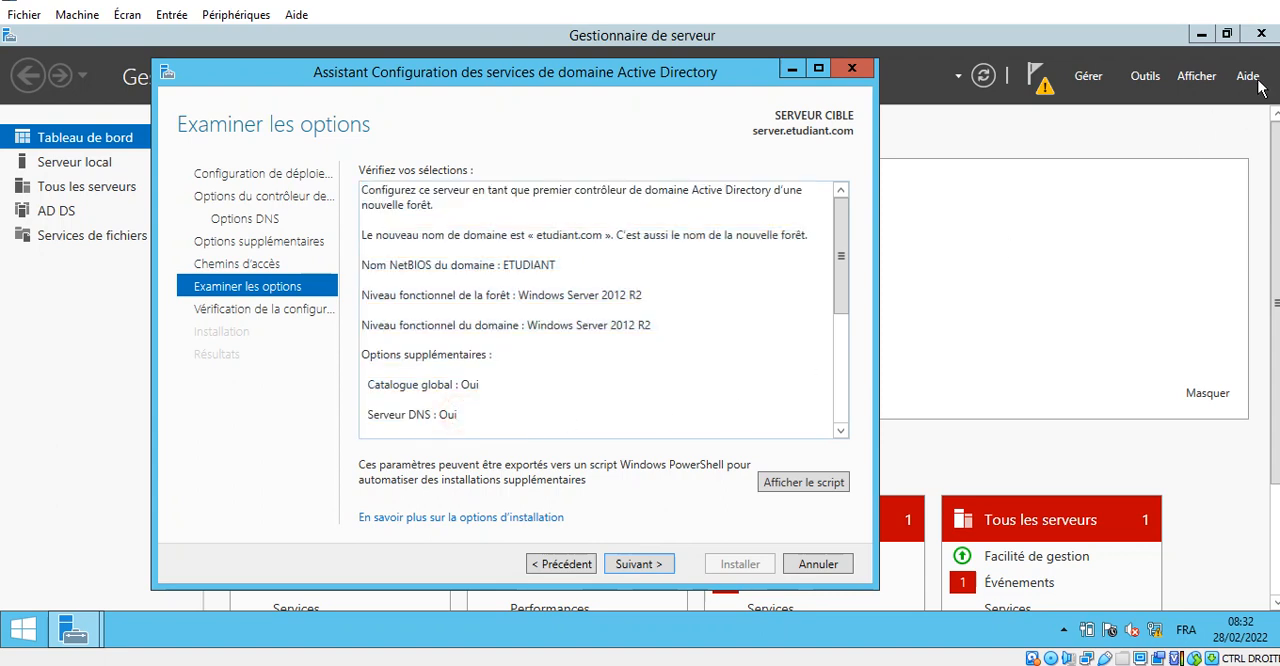
{"action": "left_click", "coordinate": [1247, 3]}
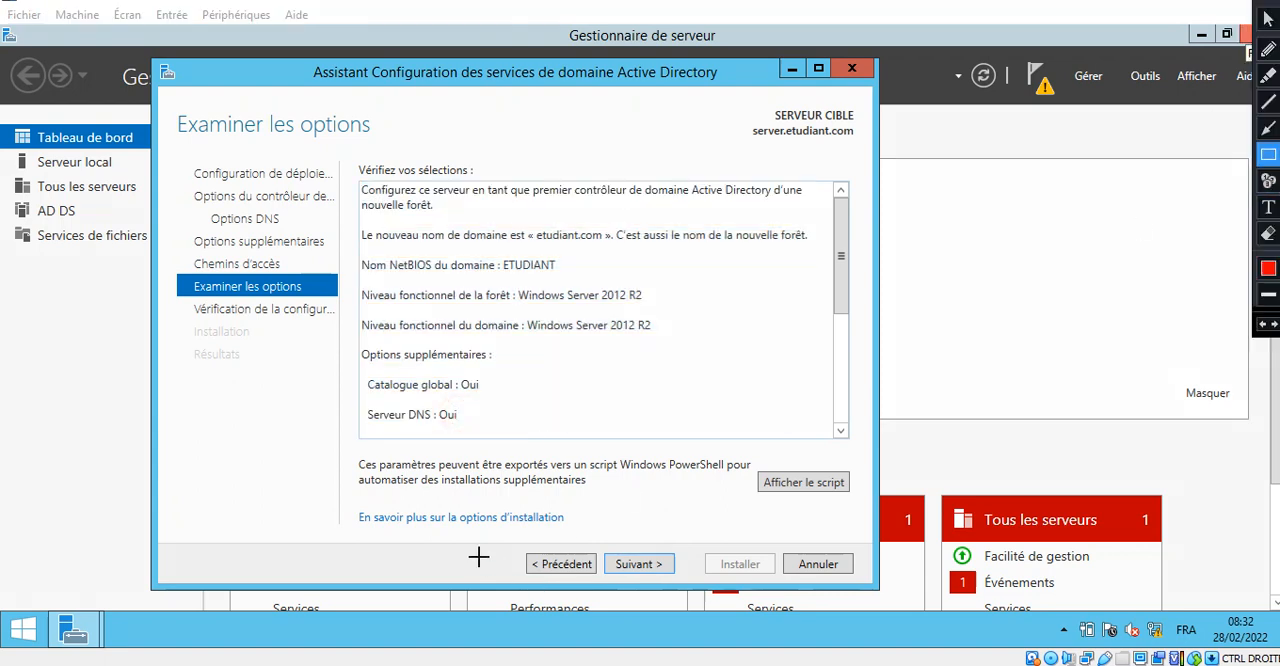
{"action": "mouse_move", "coordinate": [358, 403]}
{"action": "left_mouse_down"}
{"action": "mouse_move", "coordinate": [366, 431]}
{"action": "mouse_move", "coordinate": [484, 430]}
{"action": "left_mouse_up"}
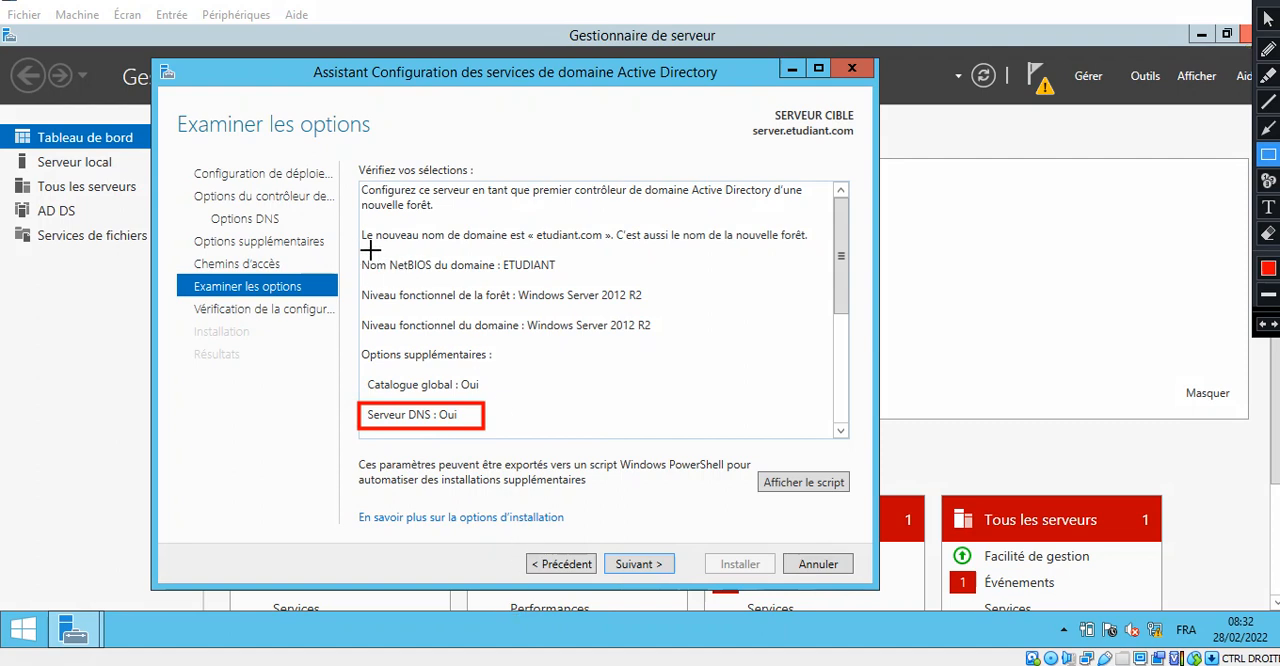
{"action": "left_click_drag", "start_coordinate": [350, 247], "coordinate": [606, 282]}
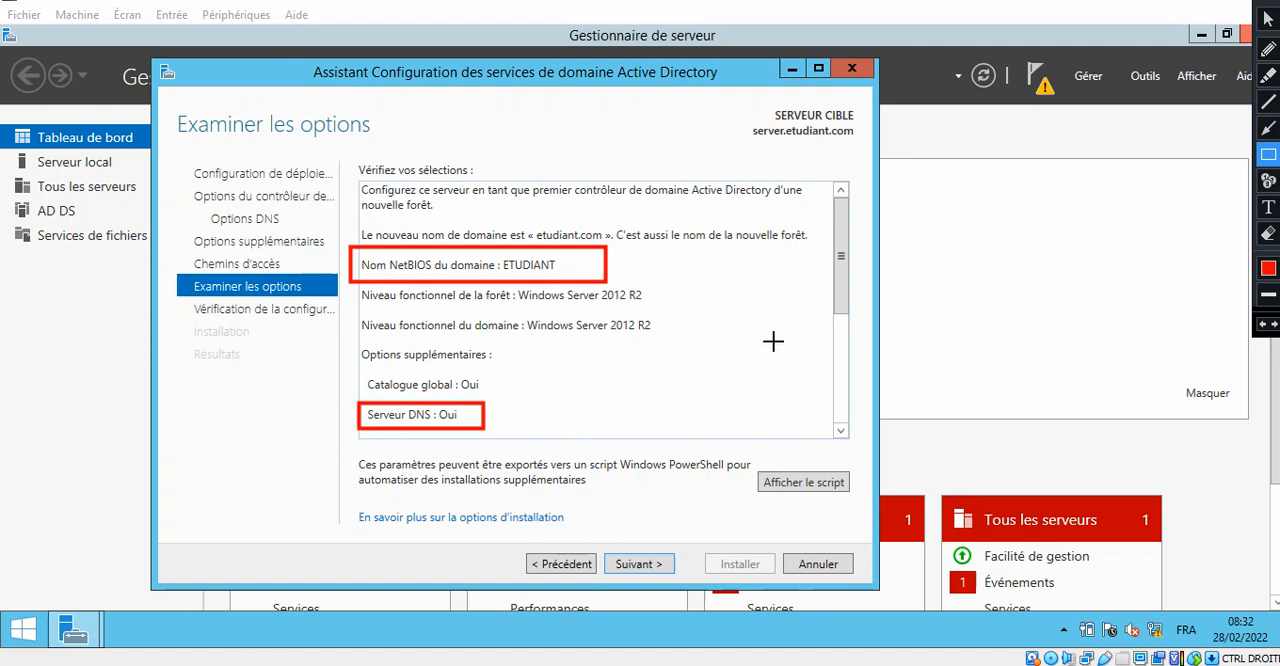
{"action": "key", "text": "Escape"}
{"action": "scroll", "coordinate": [831, 318], "scroll_direction": "down", "scroll_amount": 5}
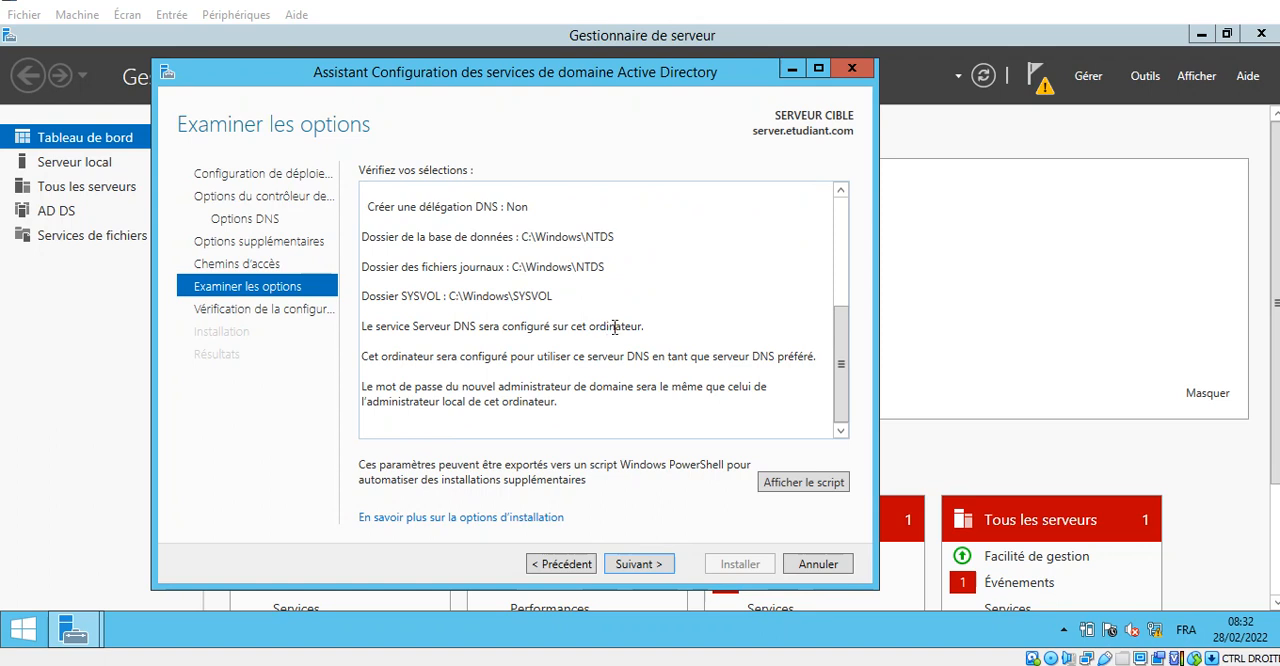
{"action": "left_click", "coordinate": [1245, 1]}
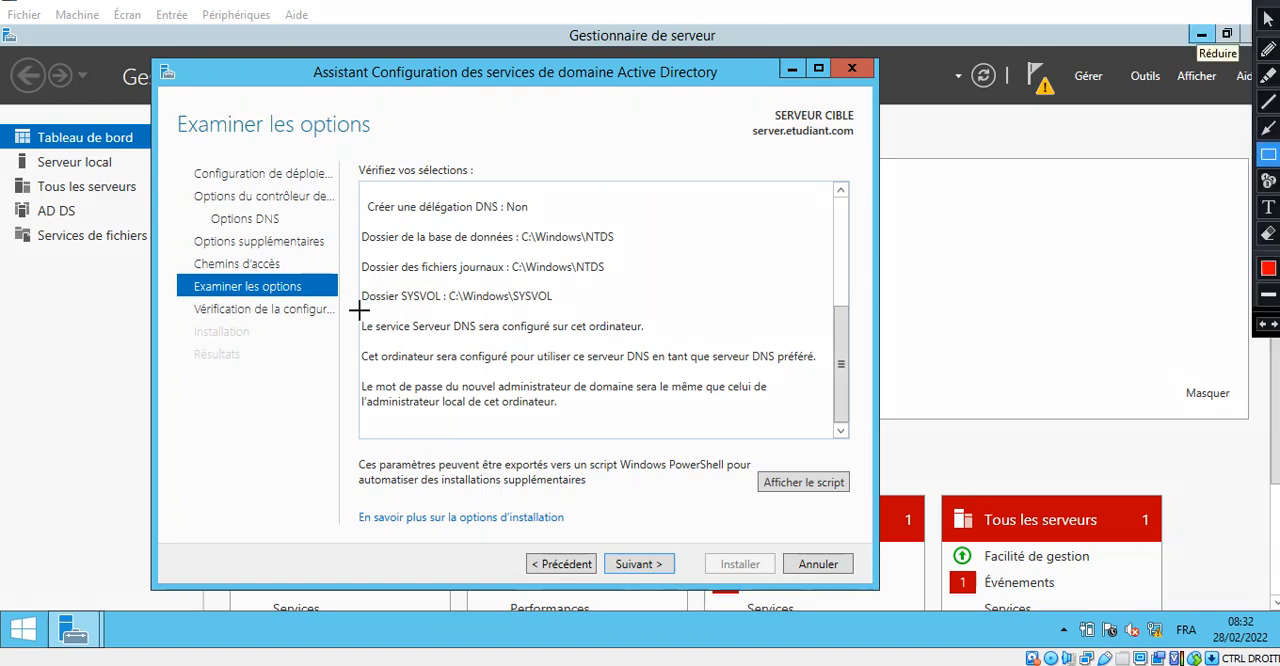
{"action": "mouse_move", "coordinate": [354, 310]}
{"action": "left_mouse_down"}
{"action": "mouse_move", "coordinate": [660, 316]}
{"action": "mouse_move", "coordinate": [686, 337]}
{"action": "left_mouse_up"}
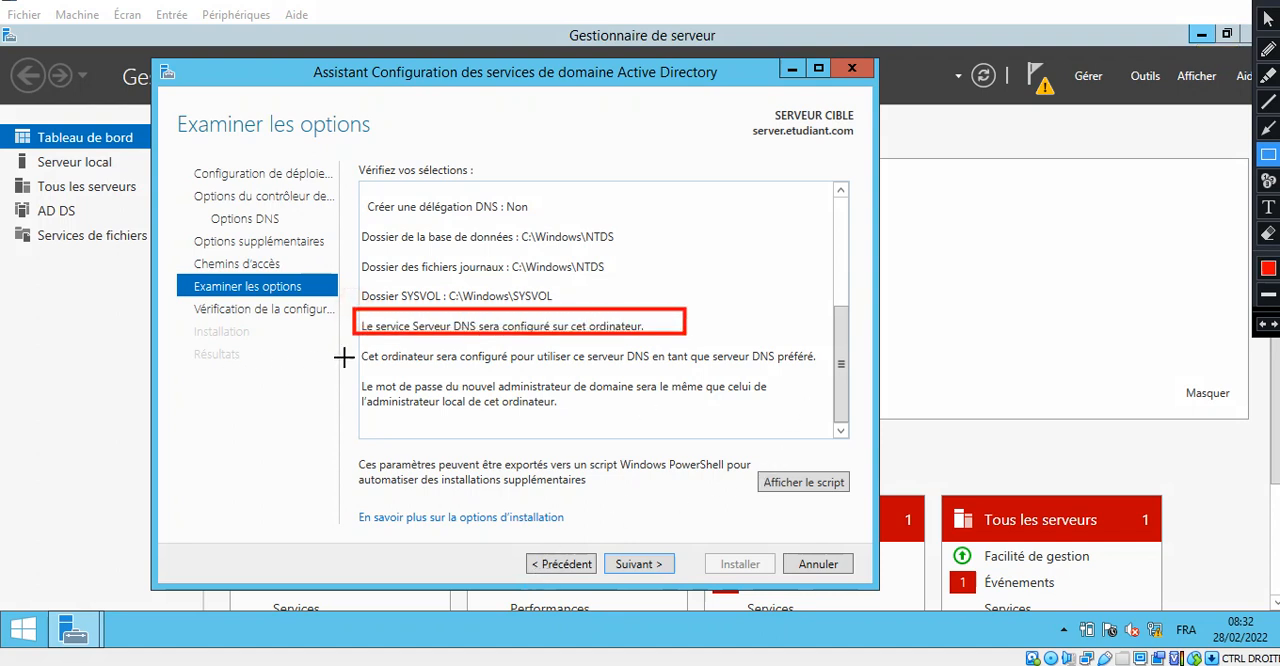
{"action": "mouse_move", "coordinate": [350, 340]}
{"action": "left_mouse_down"}
{"action": "mouse_move", "coordinate": [362, 352]}
{"action": "mouse_move", "coordinate": [600, 368]}
{"action": "mouse_move", "coordinate": [852, 371]}
{"action": "mouse_move", "coordinate": [836, 370]}
{"action": "left_mouse_up"}
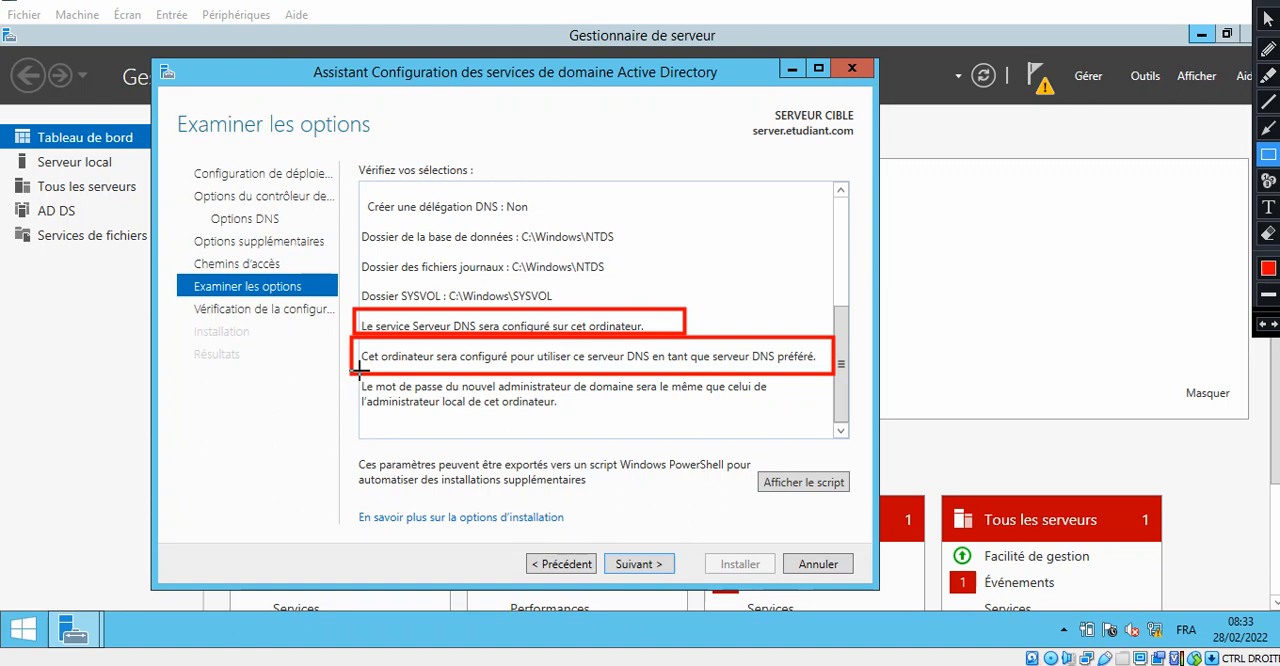
{"action": "mouse_move", "coordinate": [348, 376]}
{"action": "left_mouse_down"}
{"action": "mouse_move", "coordinate": [580, 403]}
{"action": "mouse_move", "coordinate": [794, 405]}
{"action": "mouse_move", "coordinate": [807, 418]}
{"action": "left_mouse_up"}
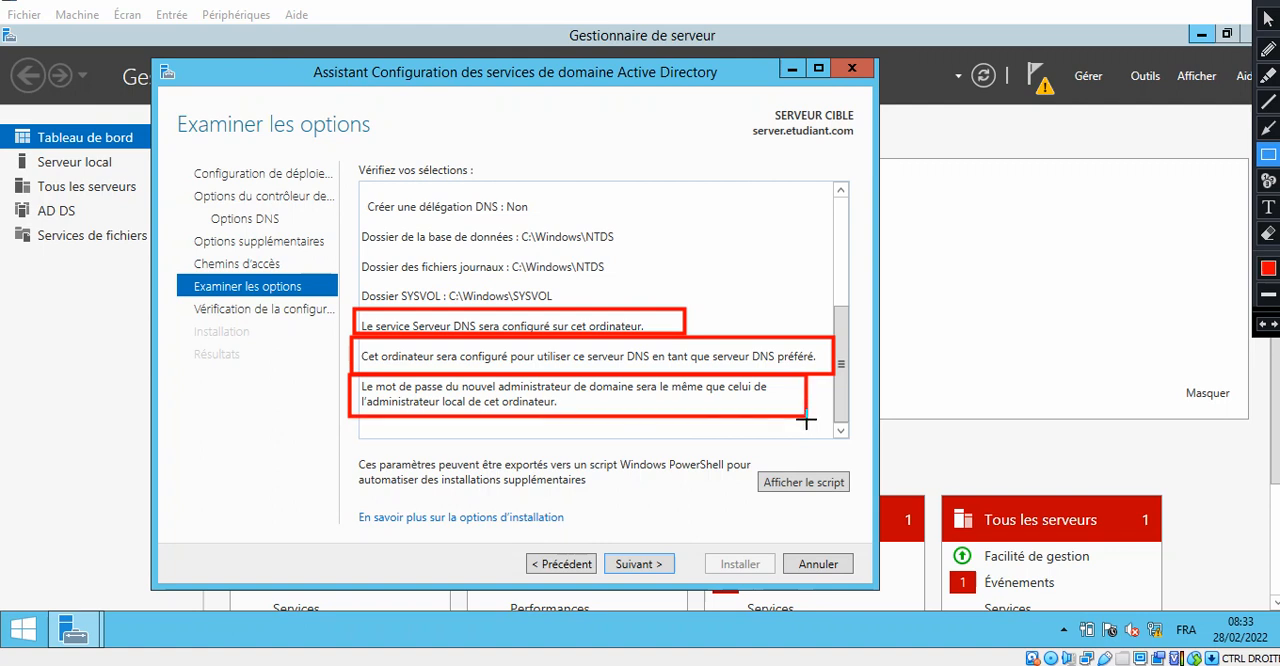
{"action": "key", "text": "Escape"}
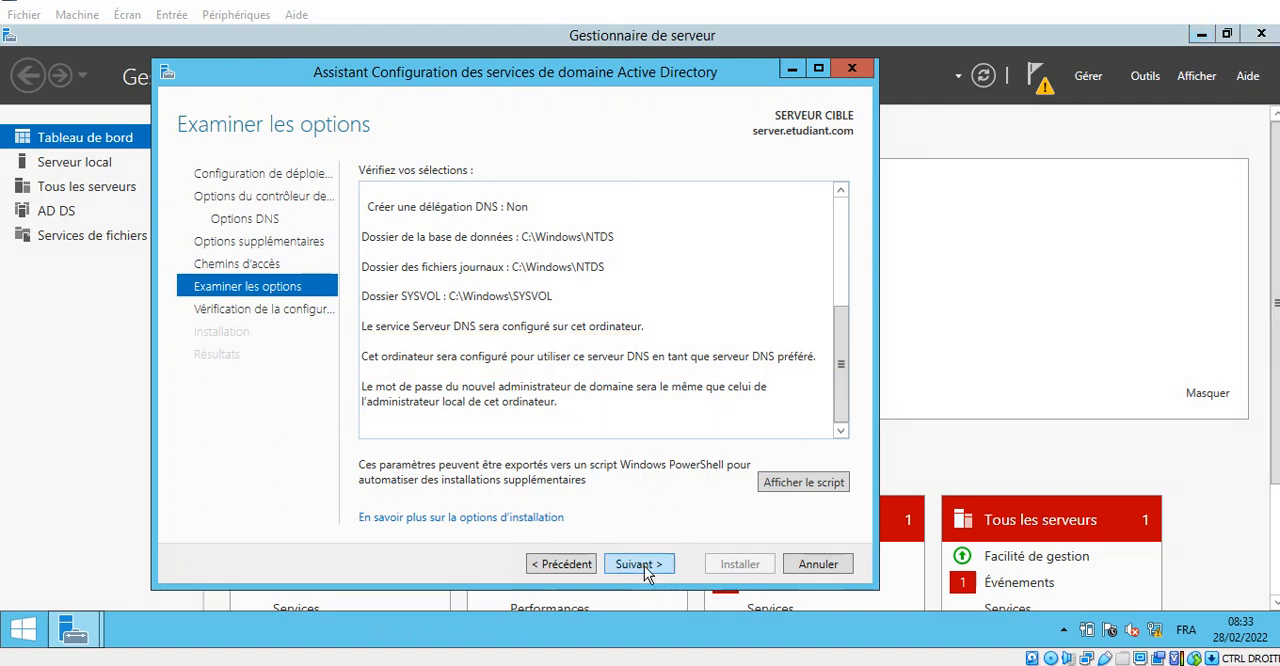
- Accept the reviewed options and run the prerequisites check for the domain controller promotion
{"action": "left_click", "coordinate": [640, 564]}
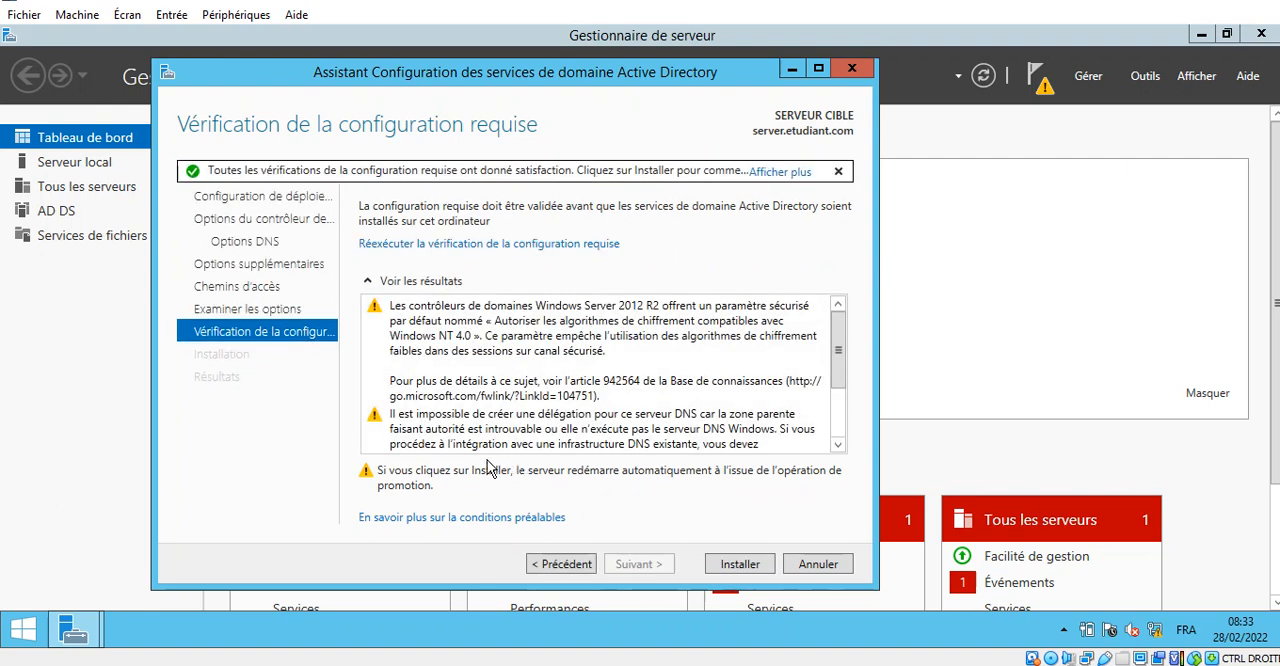
{"action": "left_click", "coordinate": [1260, 1]}
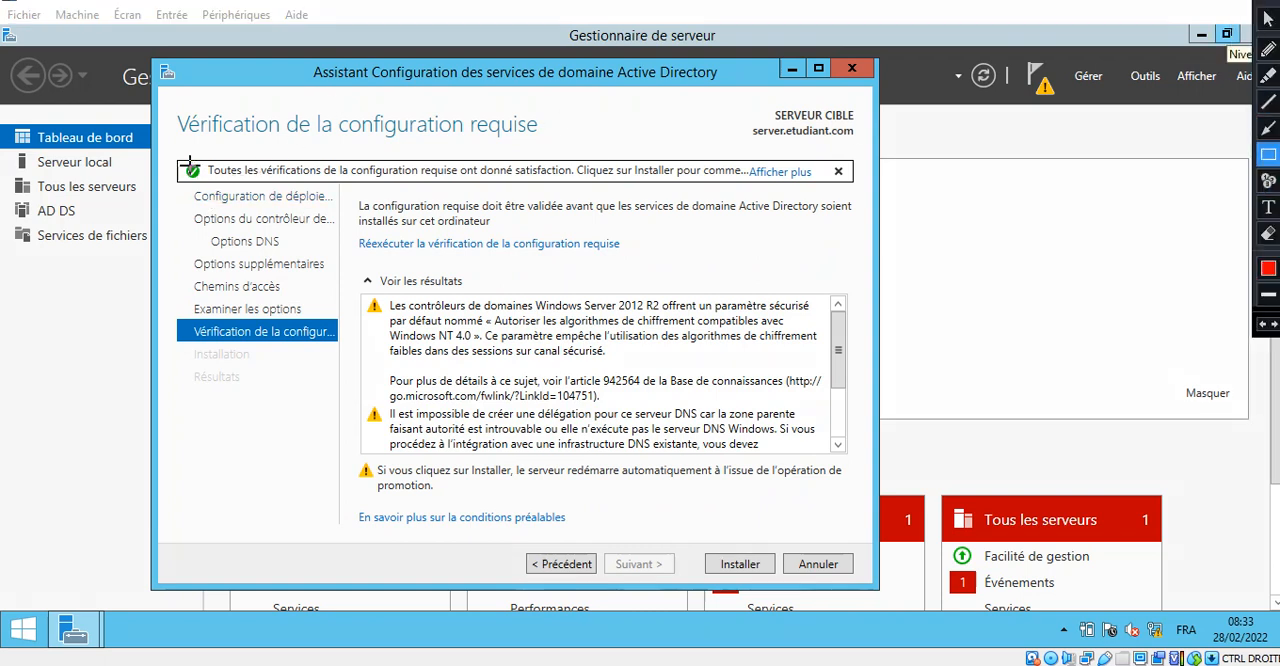
{"action": "mouse_move", "coordinate": [164, 155]}
{"action": "left_mouse_down"}
{"action": "mouse_move", "coordinate": [172, 192]}
{"action": "mouse_move", "coordinate": [204, 184]}
{"action": "left_mouse_up"}
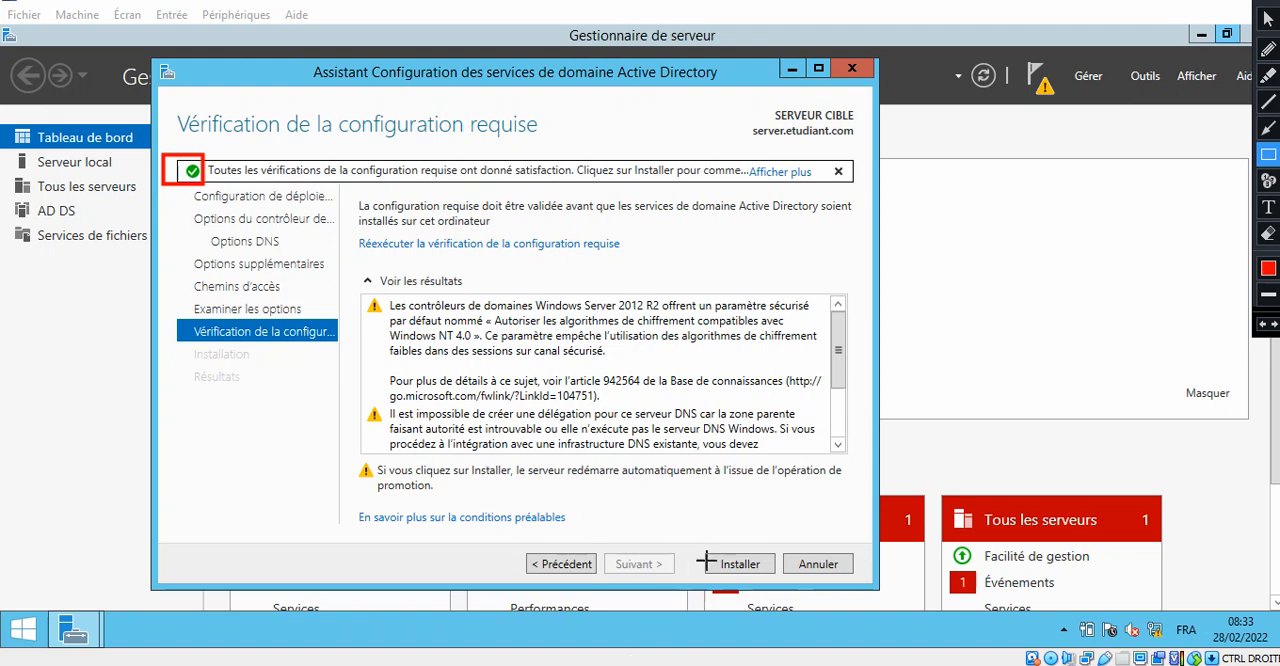
- Install the domain controller configuration, dismiss the restart notice and close the wizard's results so the server restarts
{"action": "left_click_drag", "start_coordinate": [697, 545], "coordinate": [777, 585]}
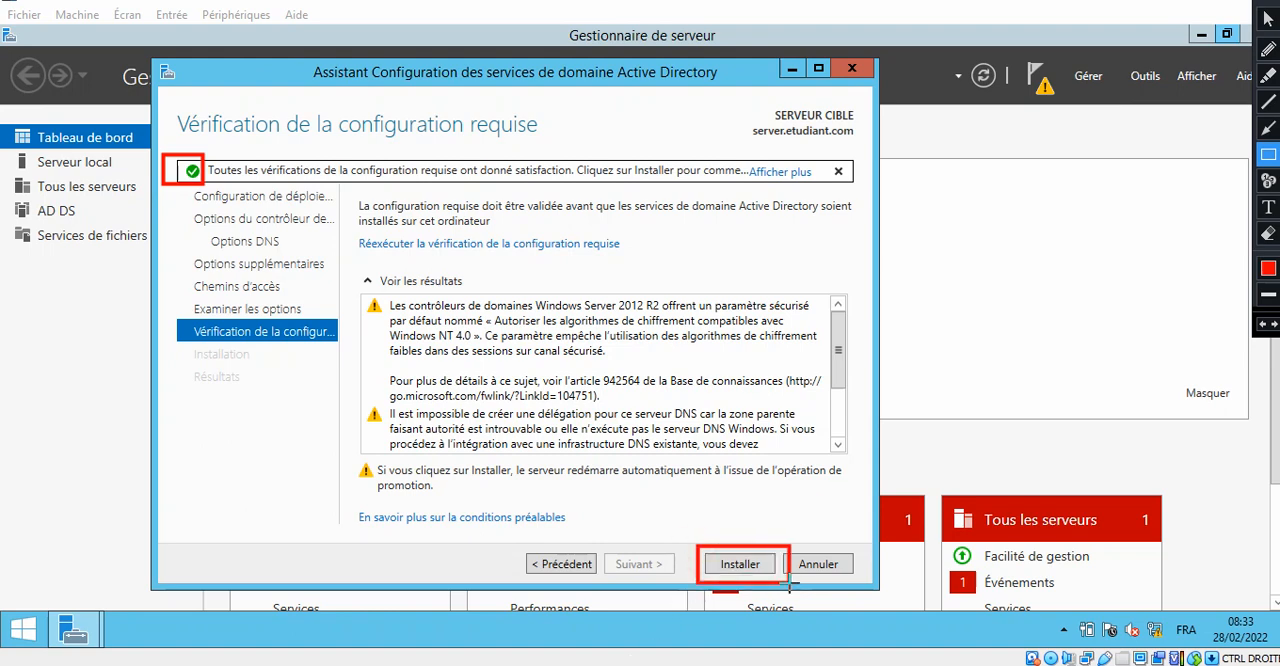
{"action": "key", "text": "Escape"}
{"action": "left_click", "coordinate": [755, 572]}
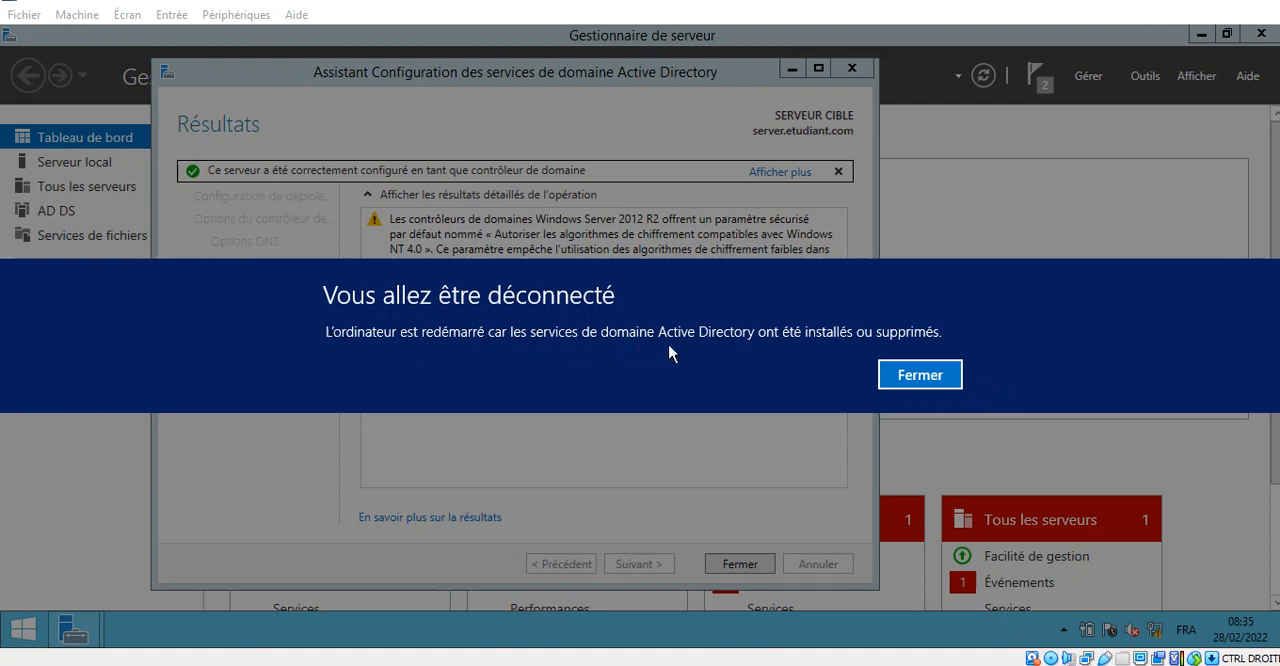
{"action": "left_click", "coordinate": [920, 376]}
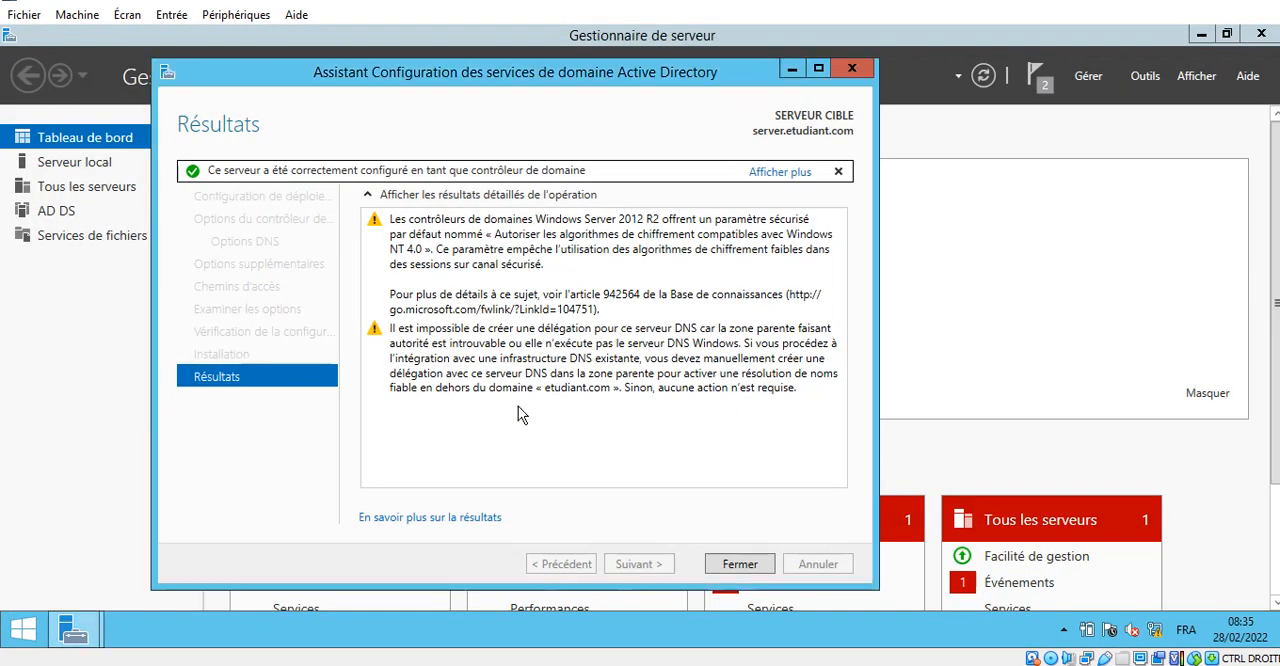
{"action": "left_click", "coordinate": [745, 568]}
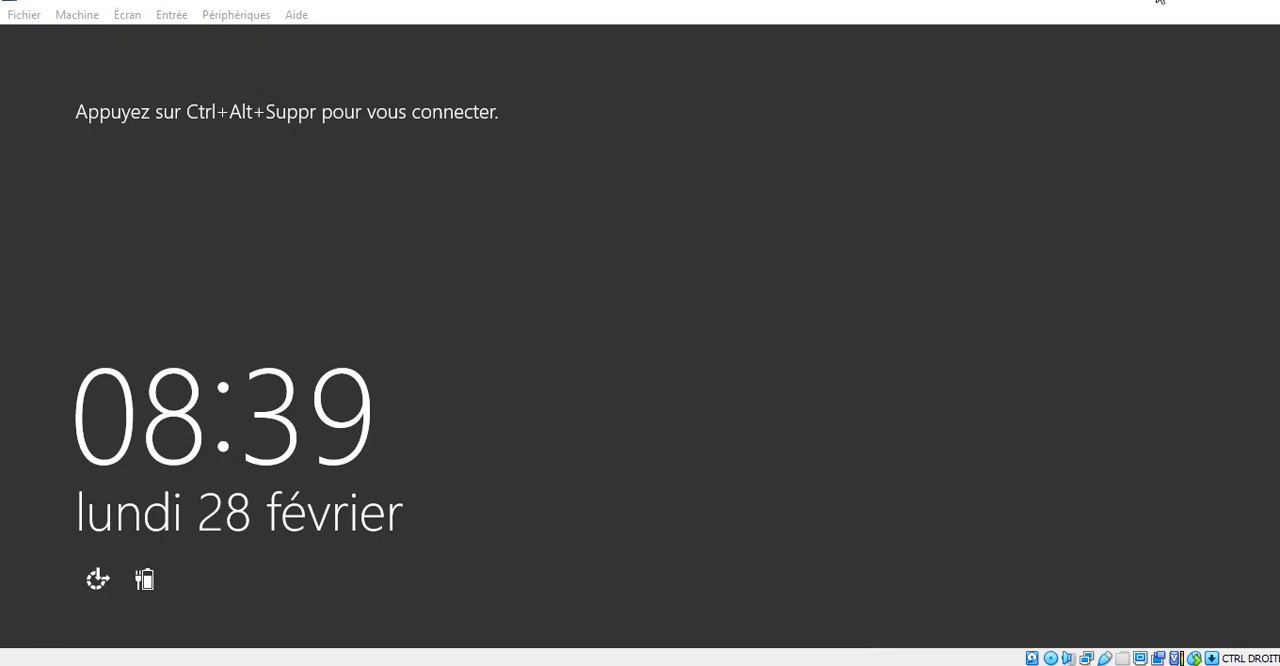
- Unlock the restarted server and sign in as the ETUDIANT domain administrator by entering the account password
{"action": "left_click", "coordinate": [1123, 124]}
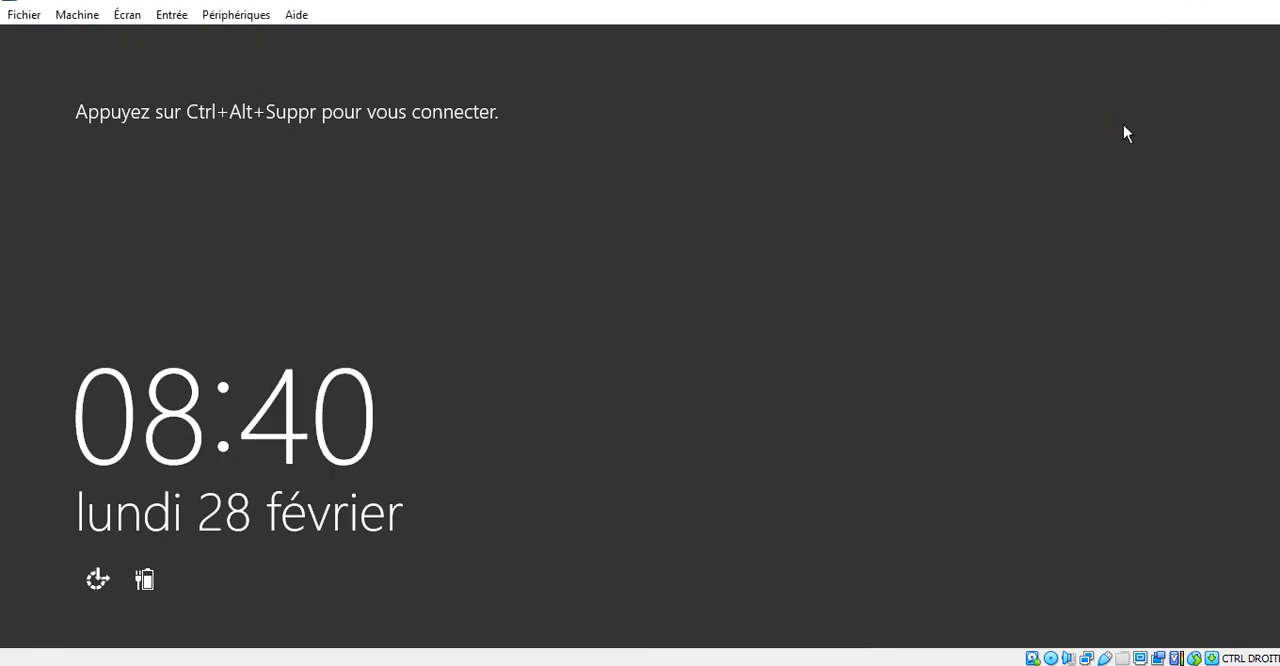
{"action": "key", "text": "ctrl+Delete"}
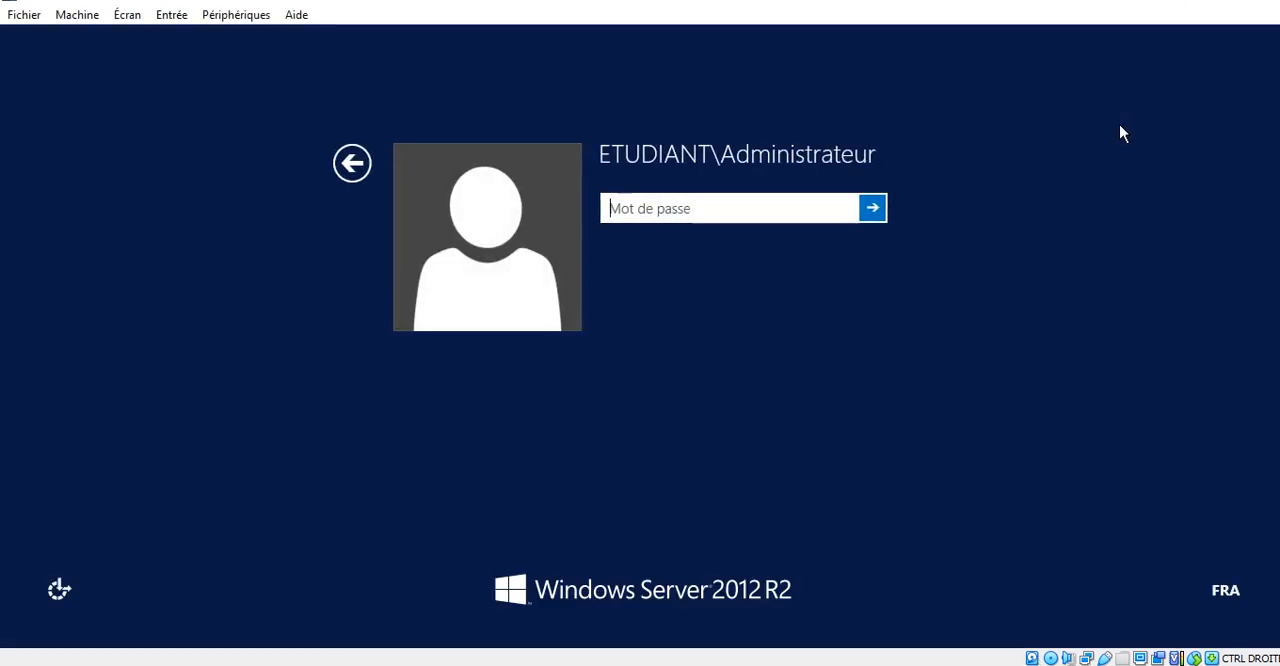
{"action": "left_click", "coordinate": [1250, 2]}
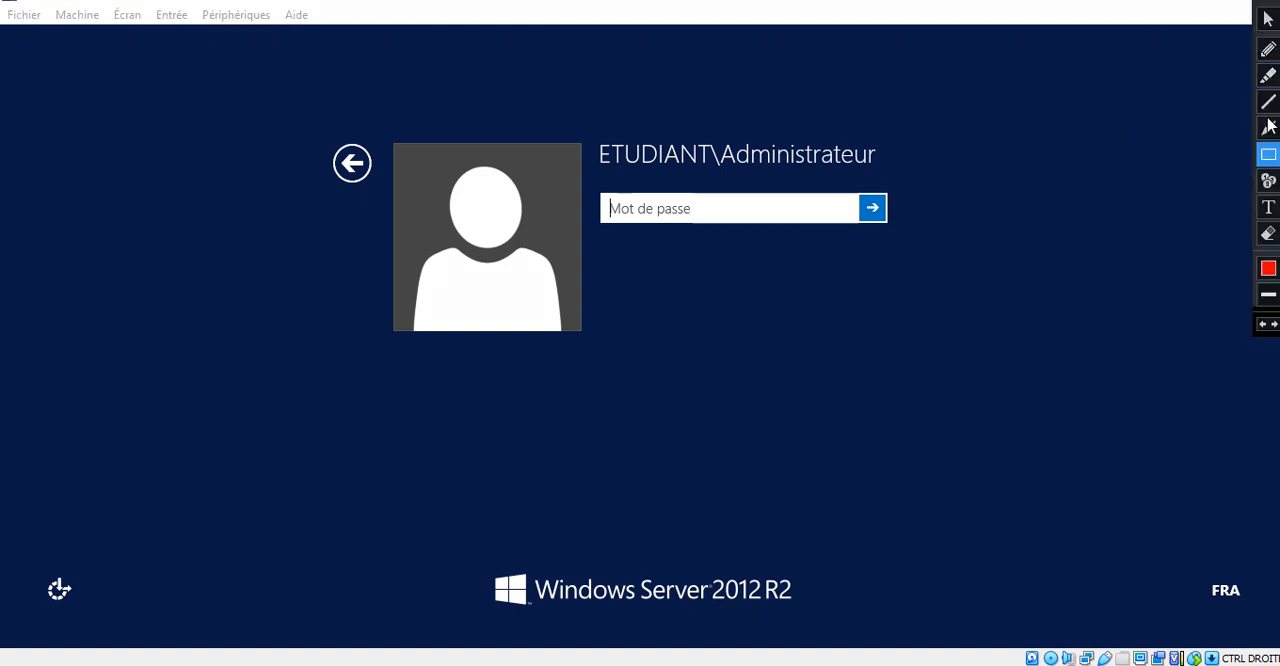
{"action": "mouse_move", "coordinate": [590, 128]}
{"action": "left_mouse_down"}
{"action": "mouse_move", "coordinate": [604, 180]}
{"action": "mouse_move", "coordinate": [897, 180]}
{"action": "left_mouse_up"}
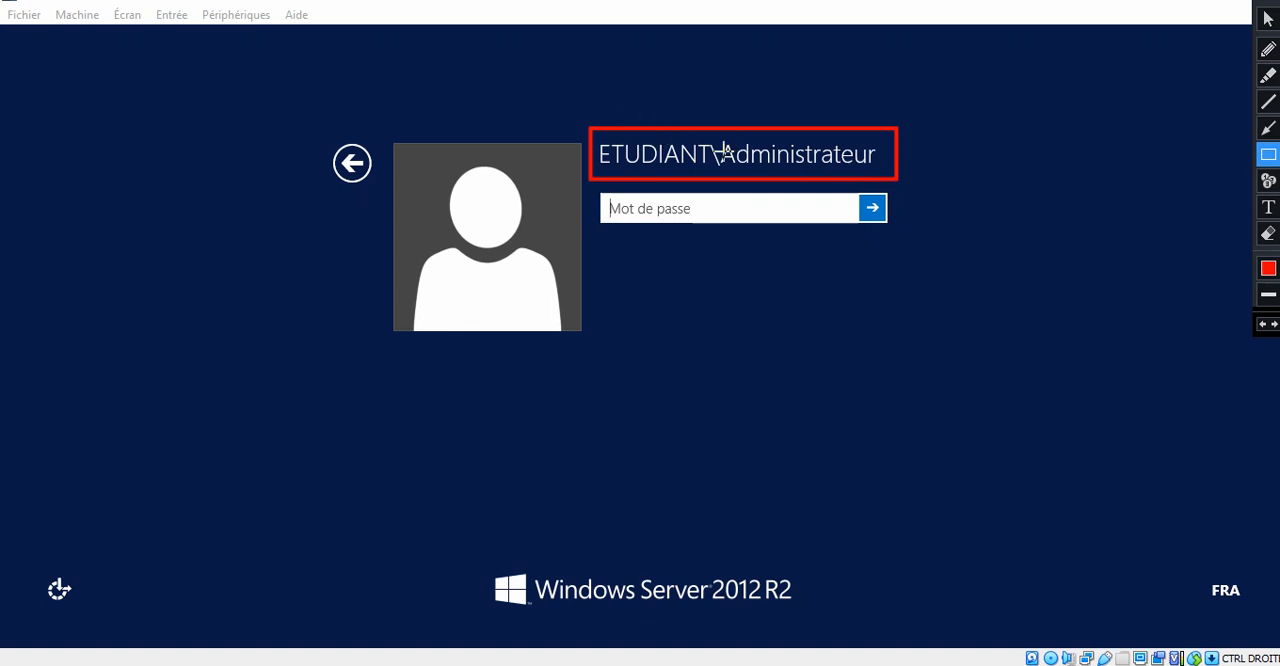
{"action": "key", "text": "Escape"}
{"action": "left_click", "coordinate": [668, 212]}
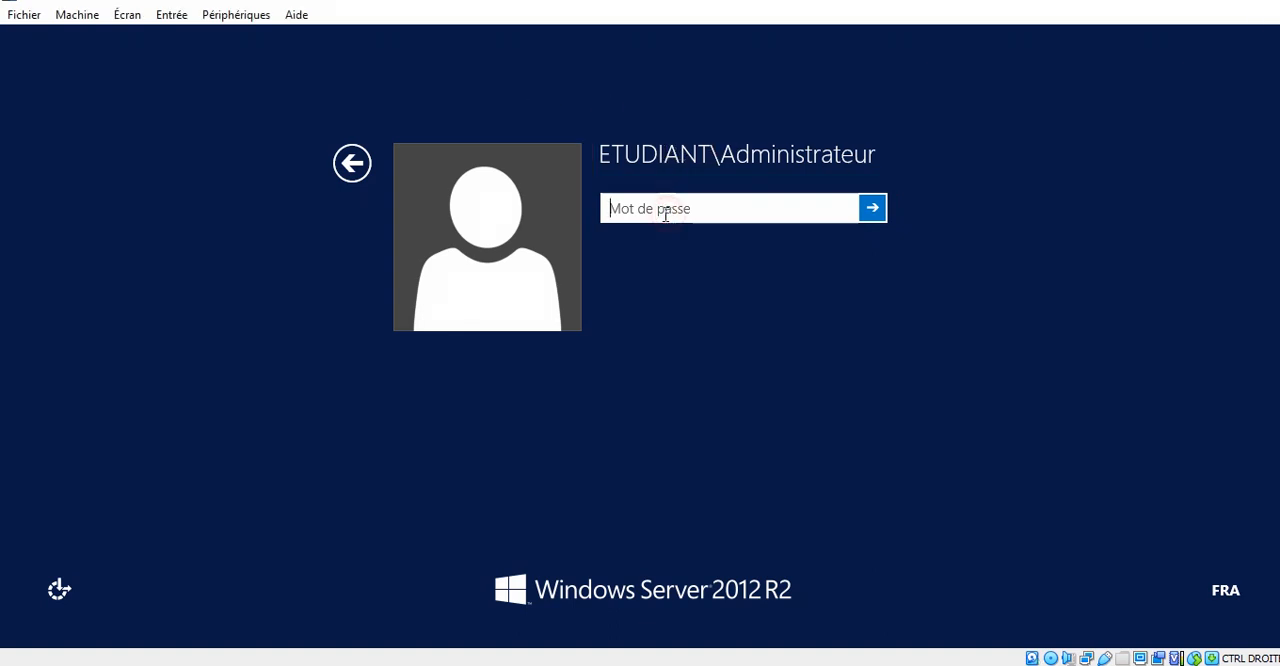
{"action": "type", "text": "••••••"}
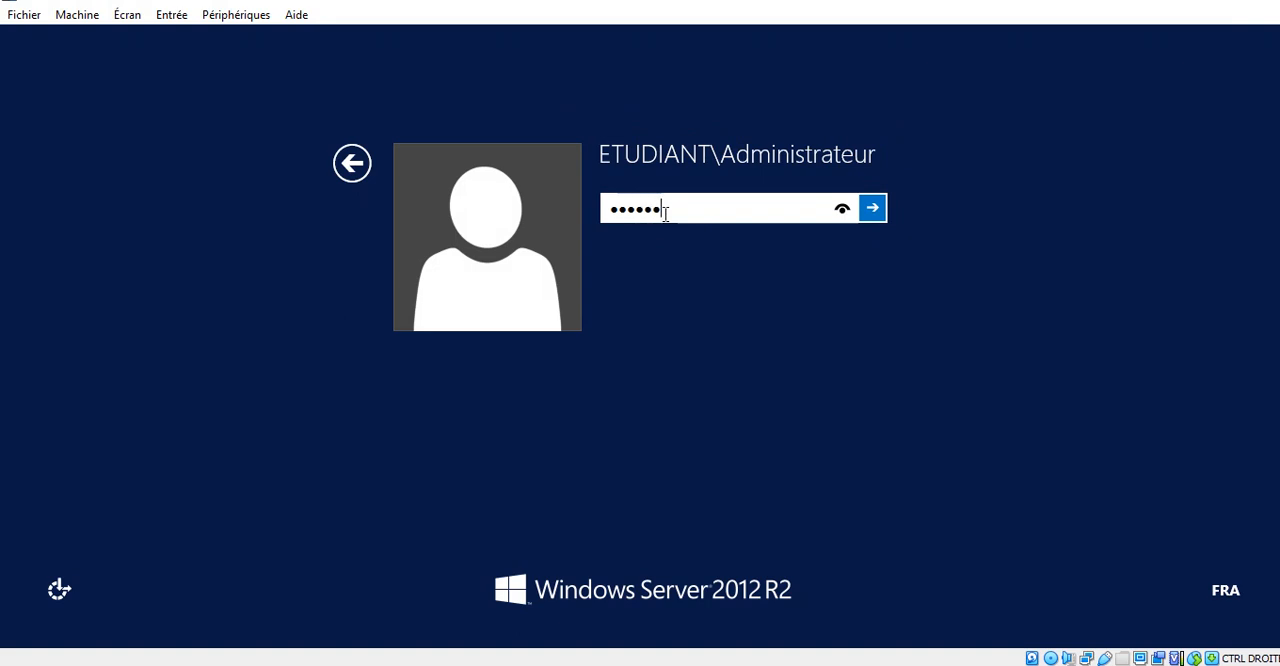
{"action": "type", "text": "••"}
{"action": "key", "text": "Return"}
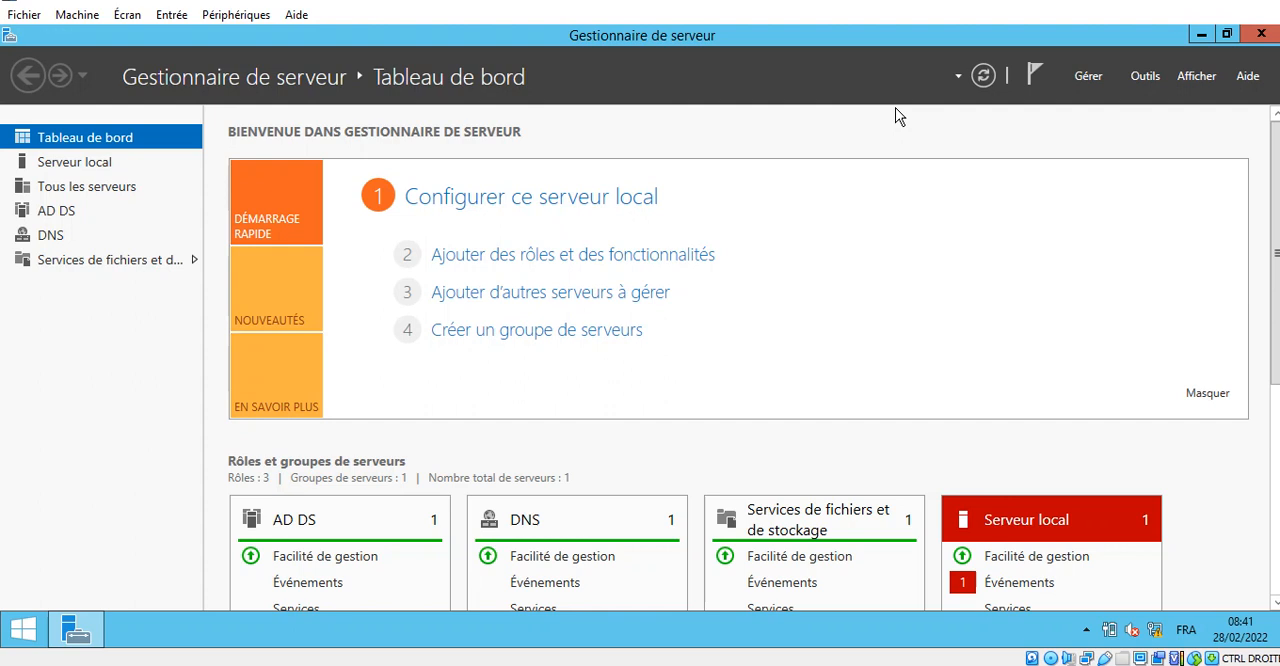
{"action": "left_click", "coordinate": [1152, 82]}
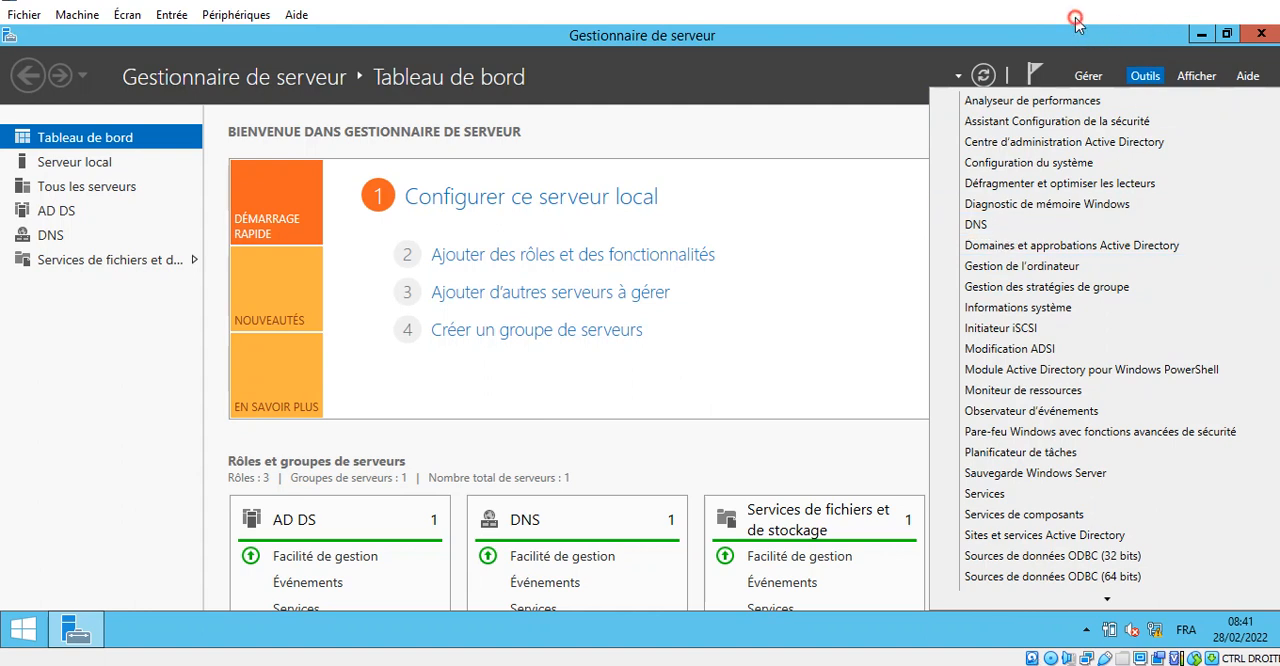
{"action": "left_click", "coordinate": [790, 325]}
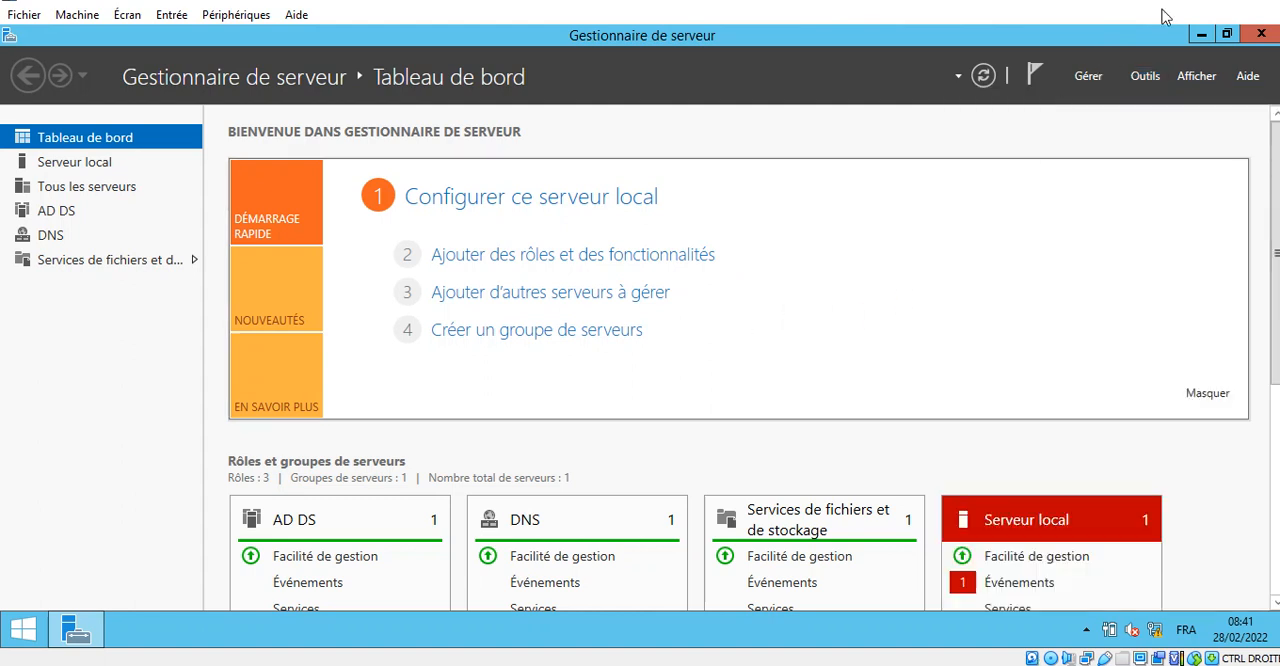
- Start adding roles and features, keeping the role-based installation type and server.etudiant.com as the destination server
{"action": "left_click", "coordinate": [1090, 77]}
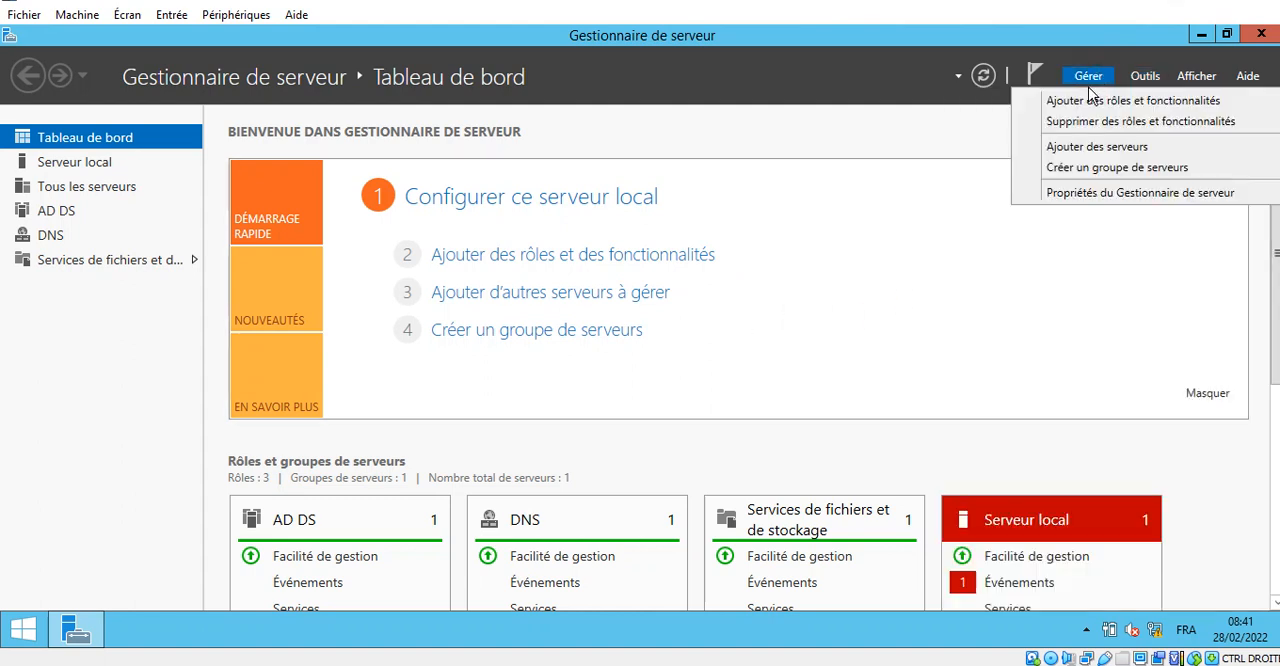
{"action": "left_click", "coordinate": [1079, 101]}
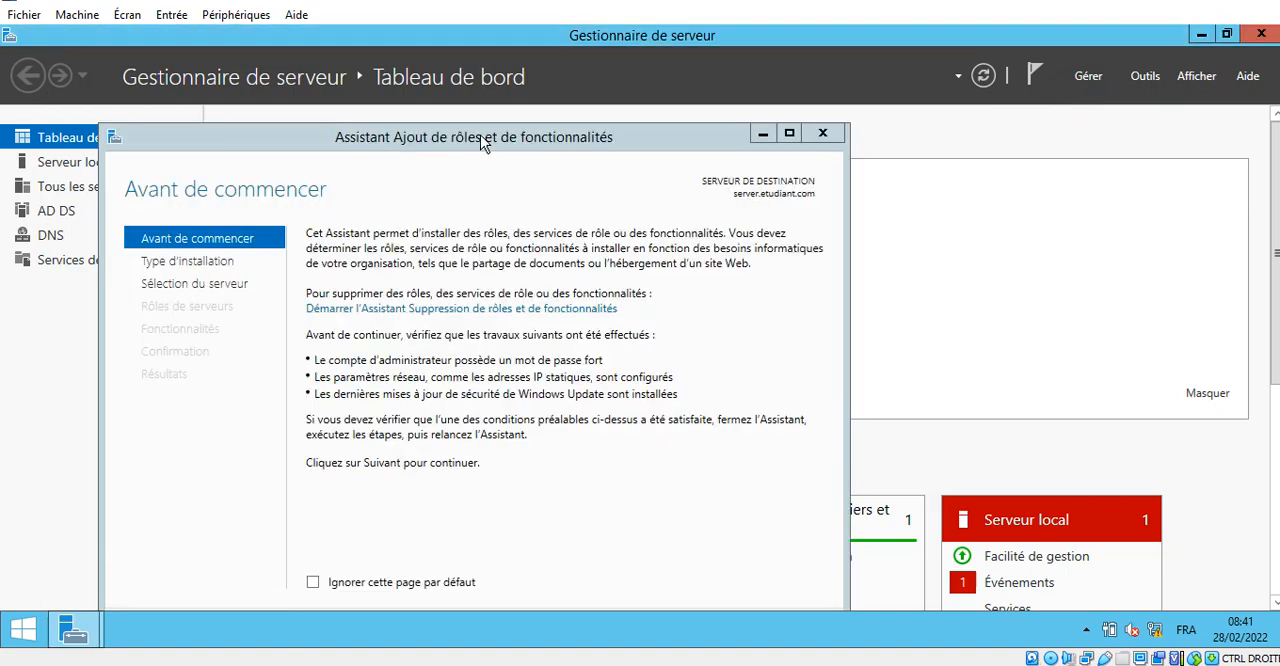
{"action": "left_click_drag", "start_coordinate": [483, 140], "coordinate": [520, 82]}
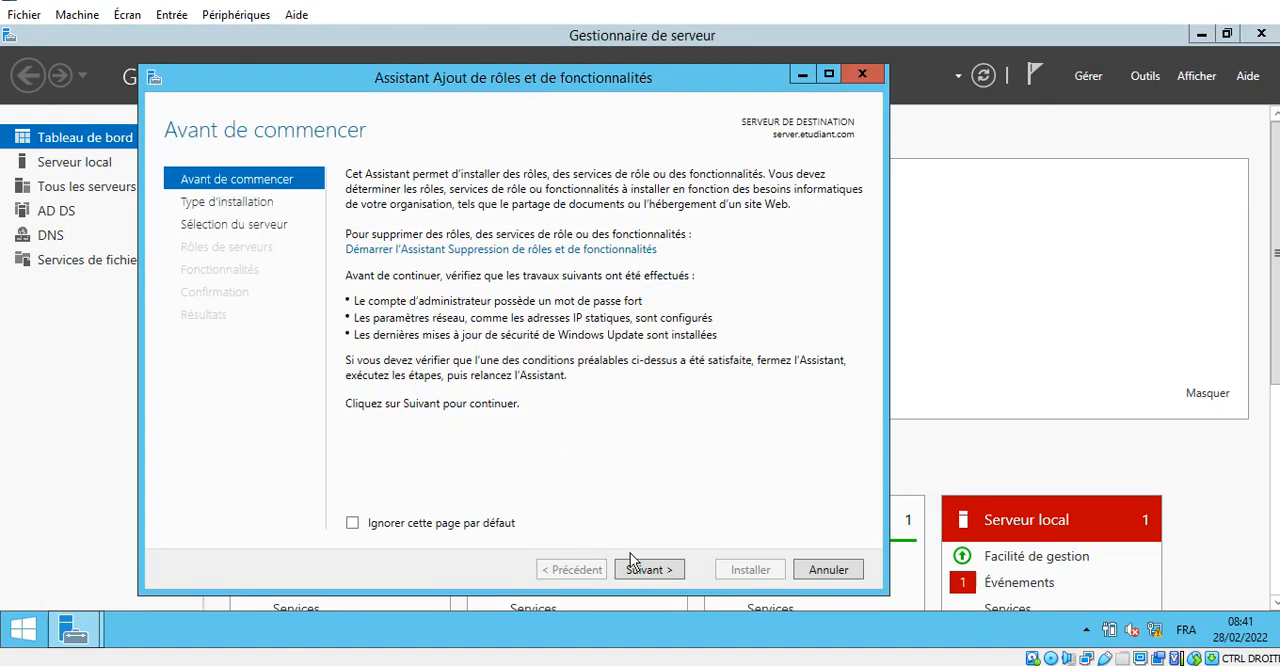
{"action": "left_click", "coordinate": [664, 570]}
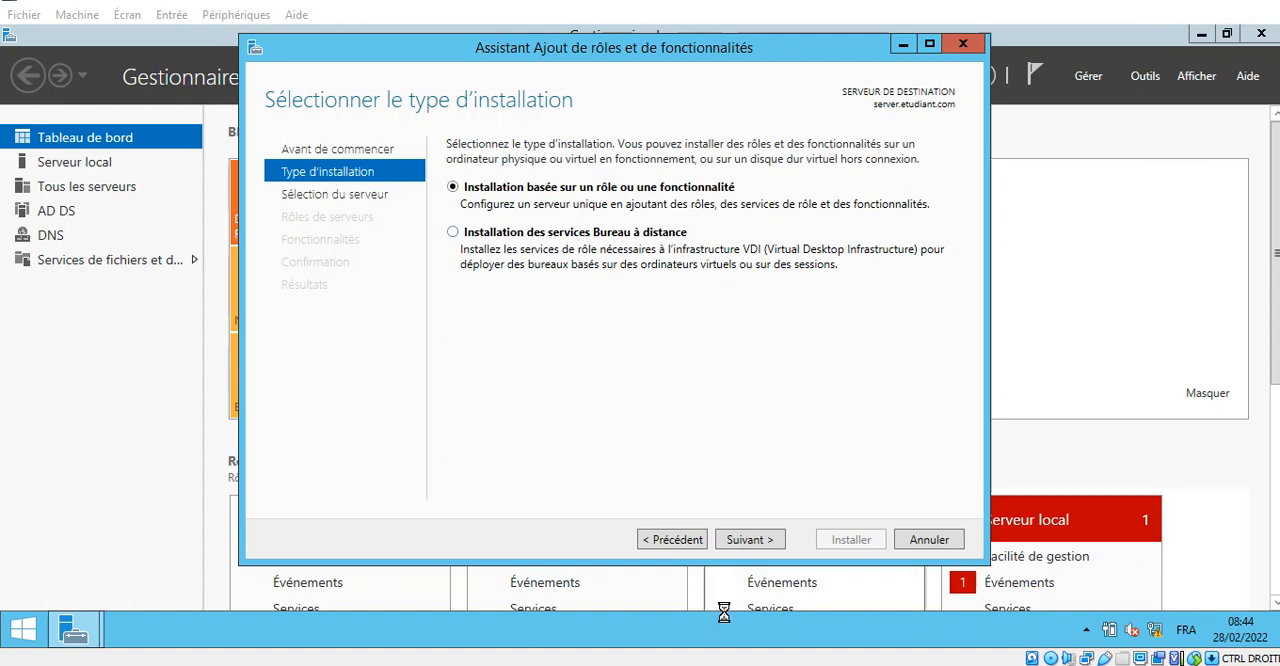
{"action": "left_click", "coordinate": [760, 545]}
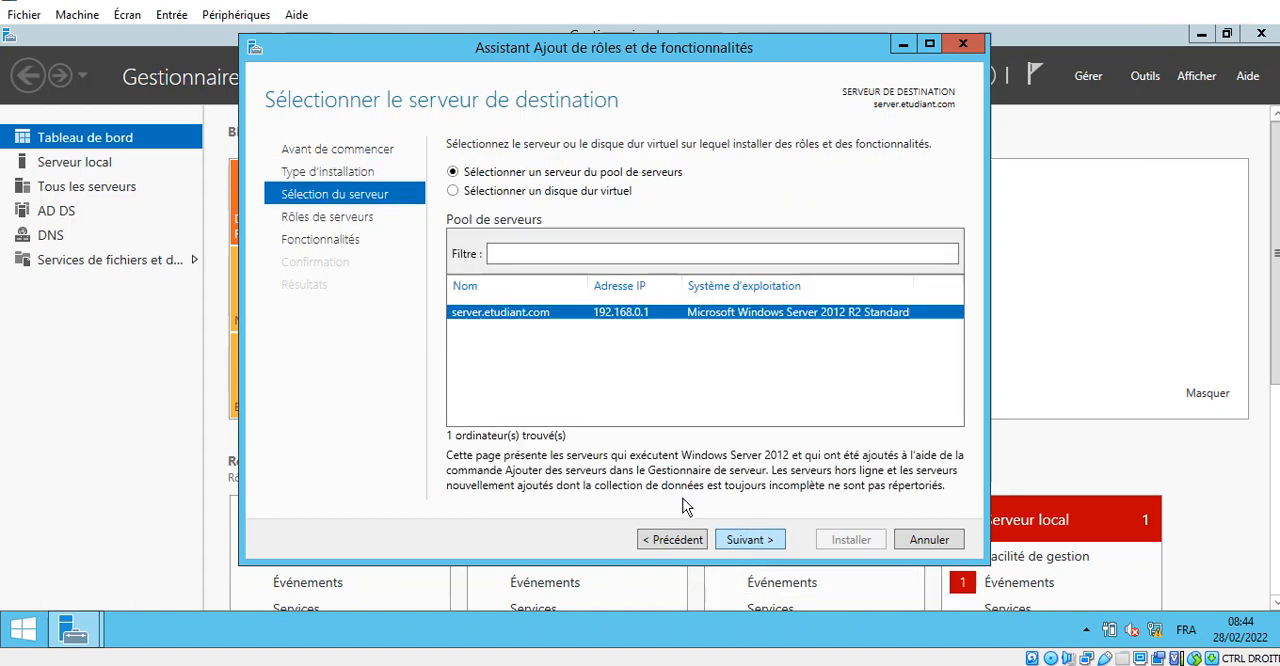
{"action": "left_click", "coordinate": [758, 540]}
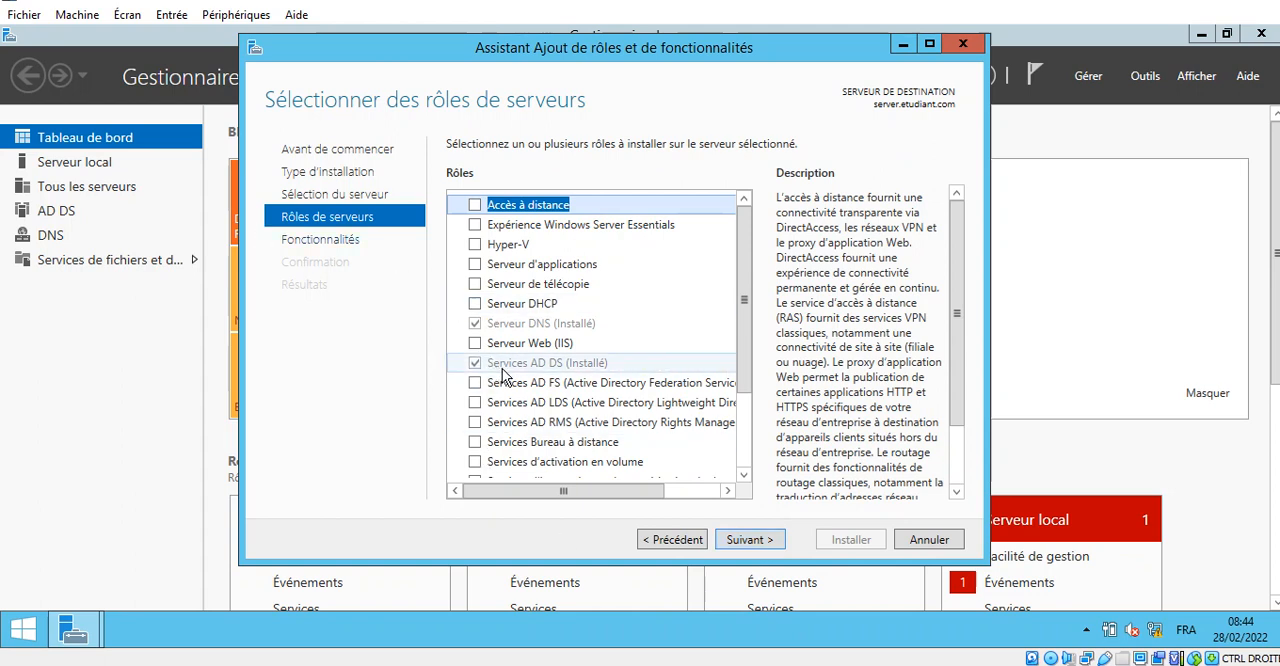
- Select the Serveur DHCP and Serveur Web (IIS) roles, including the features they require
{"action": "left_click", "coordinate": [475, 303]}
{"action": "left_click", "coordinate": [617, 478]}
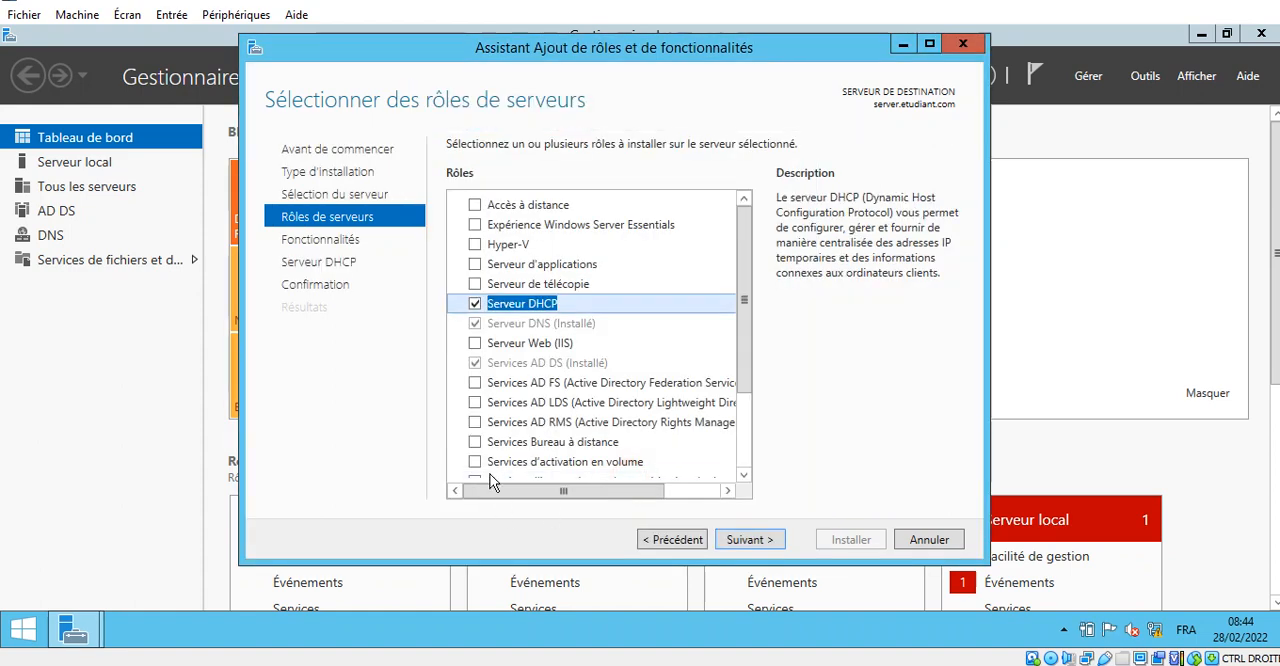
{"action": "left_click", "coordinate": [474, 345]}
{"action": "left_click", "coordinate": [592, 471]}
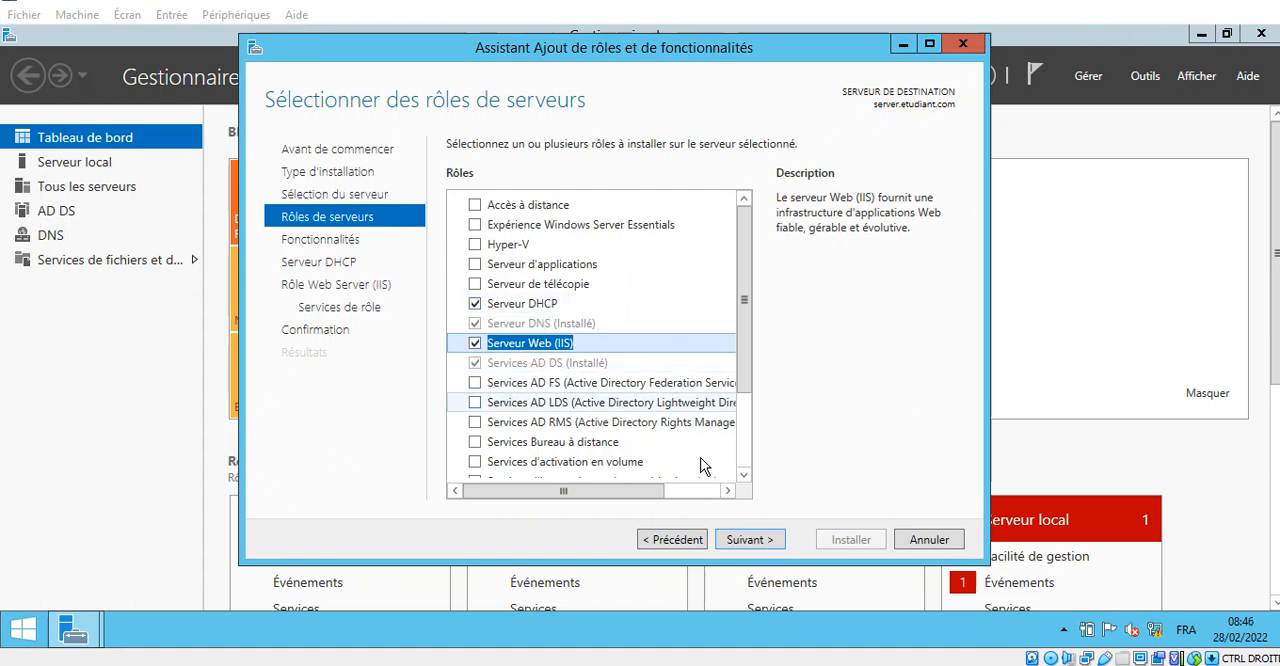
- Keep the default features and IIS role services and continue to the confirmation of the installation selections
{"action": "left_click", "coordinate": [771, 539]}
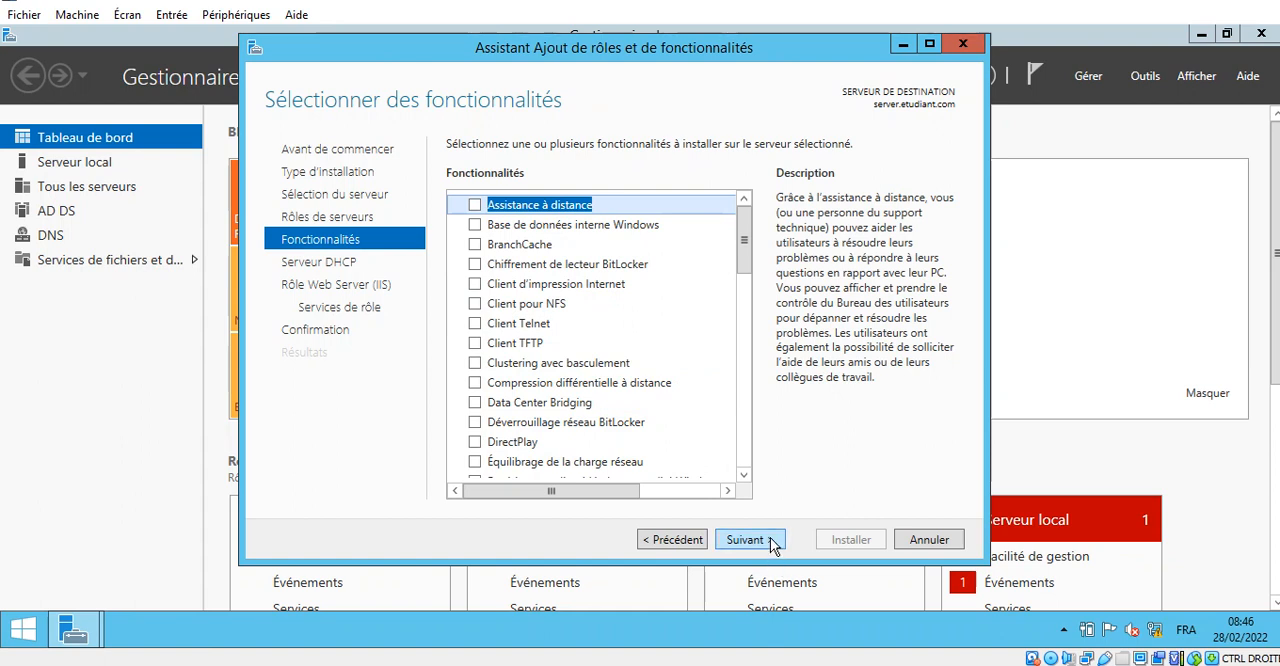
{"action": "left_click", "coordinate": [771, 540]}
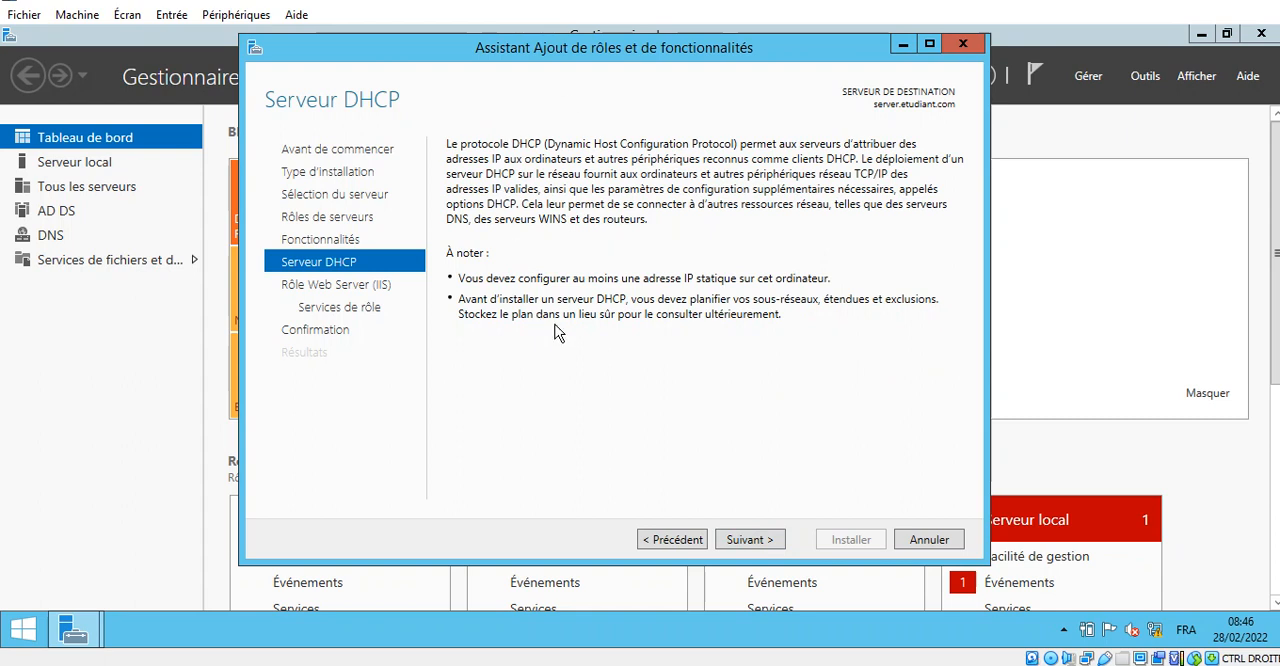
{"action": "left_click", "coordinate": [757, 541]}
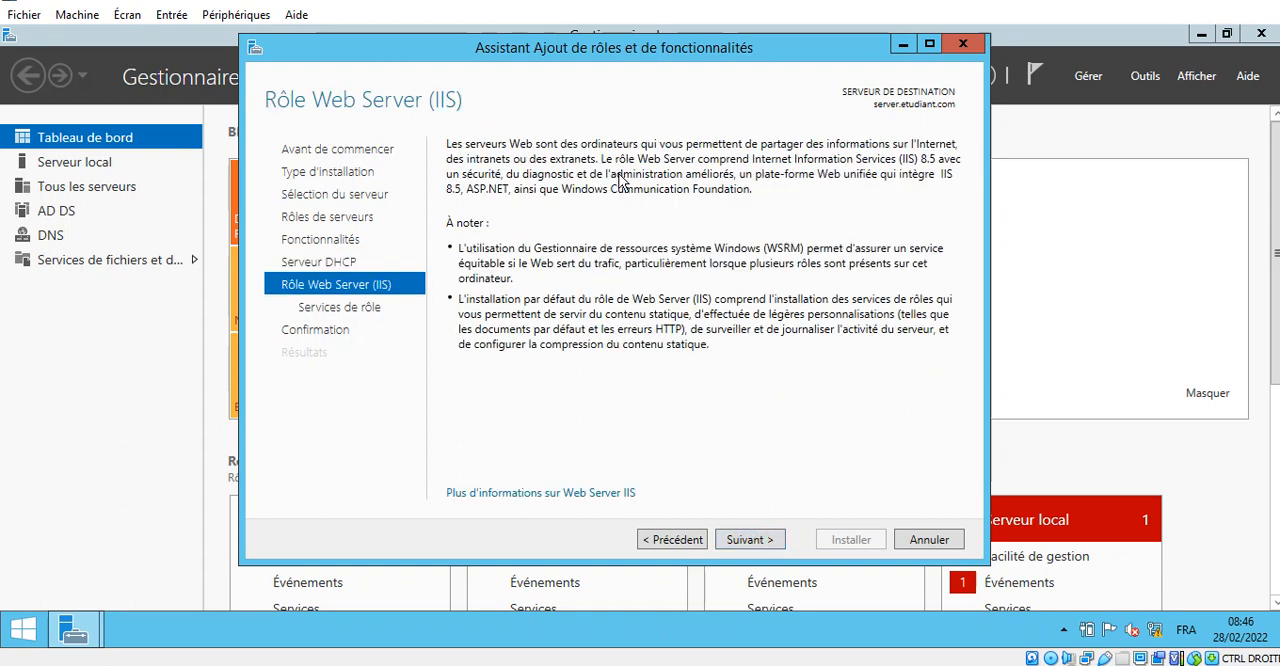
{"action": "left_click", "coordinate": [750, 545]}
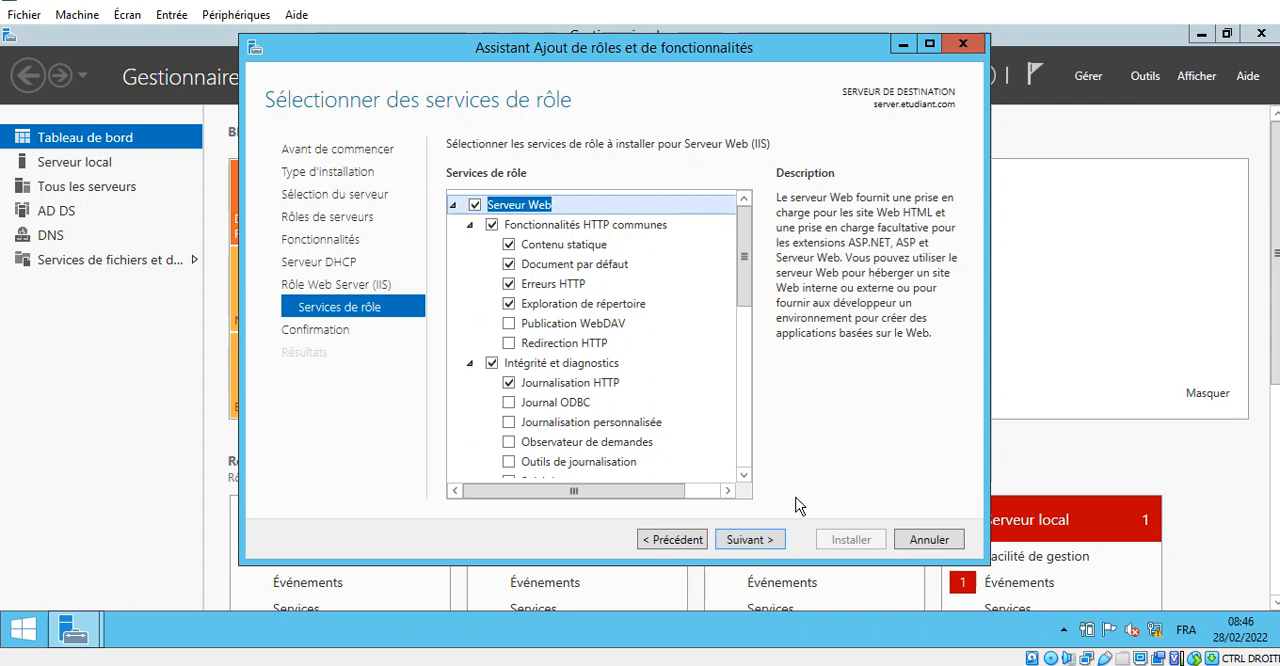
{"action": "left_click", "coordinate": [750, 540]}
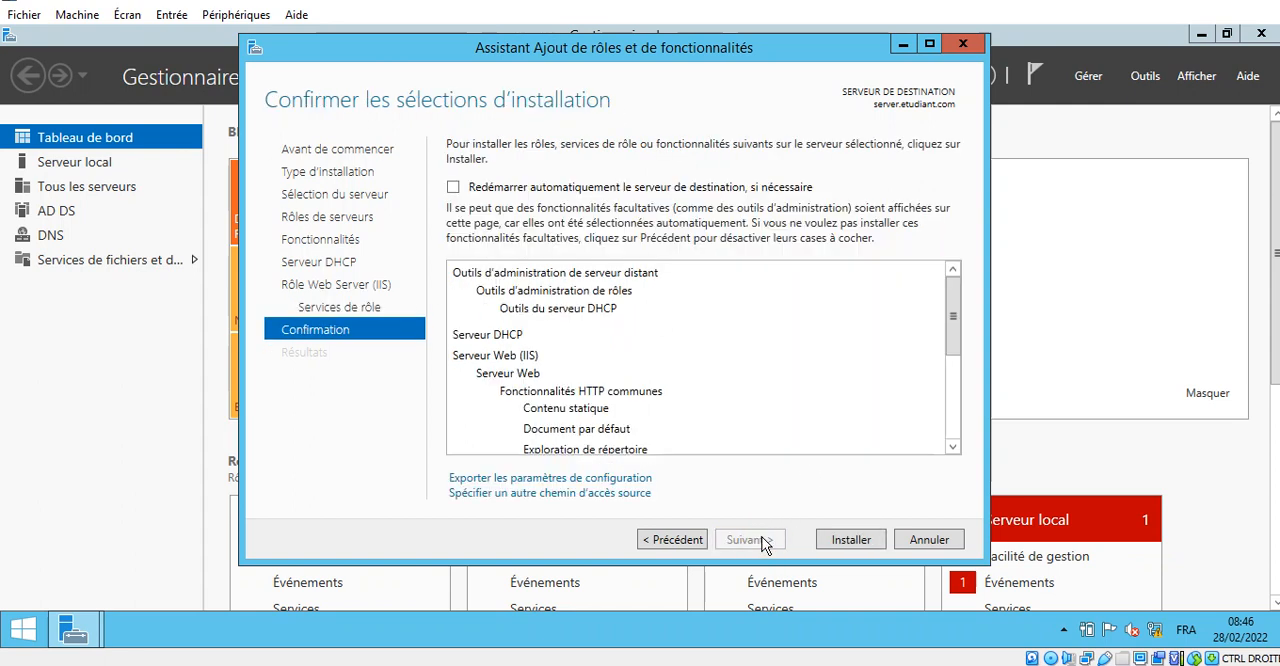
- Install the DHCP and IIS roles with automatic restart of the destination server allowed, and close the wizard once the installation finishes
{"action": "left_click", "coordinate": [476, 191]}
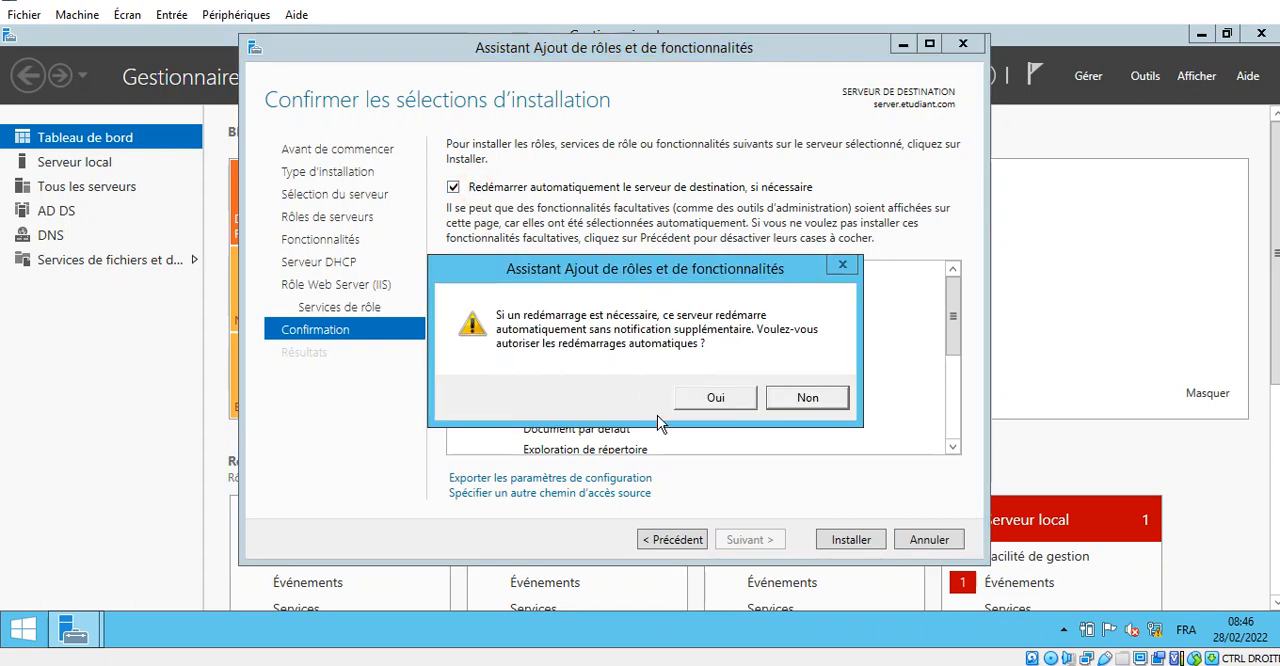
{"action": "left_click", "coordinate": [710, 398]}
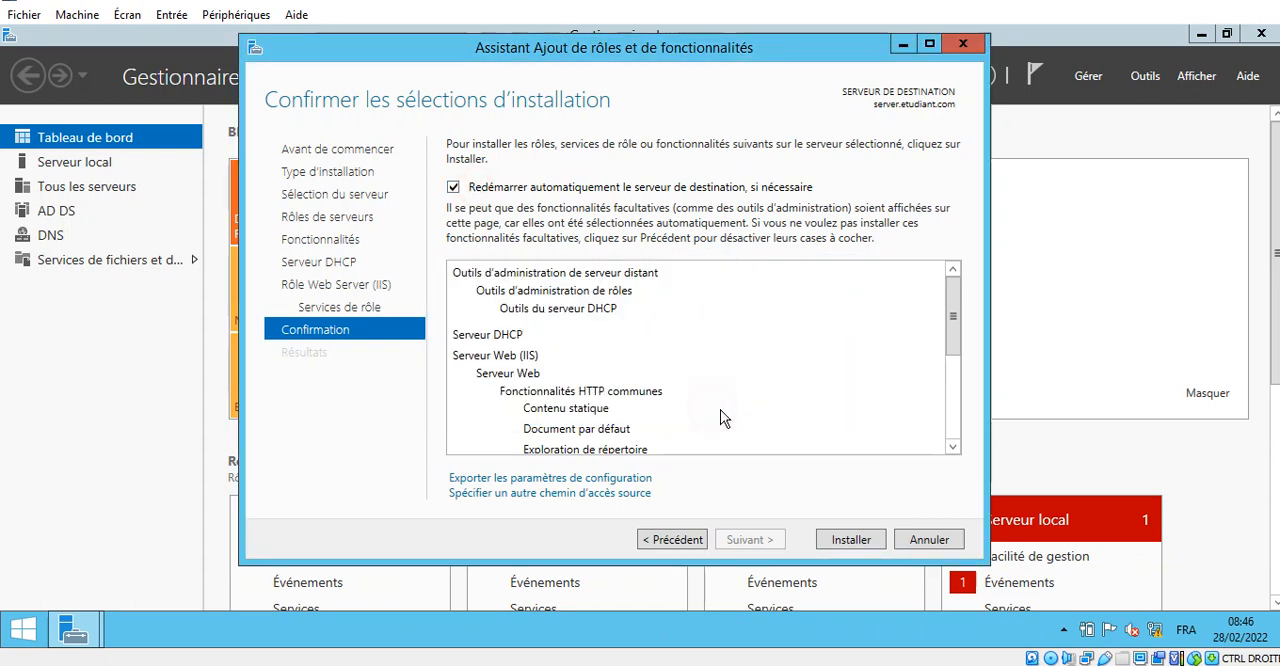
{"action": "left_click", "coordinate": [843, 540]}
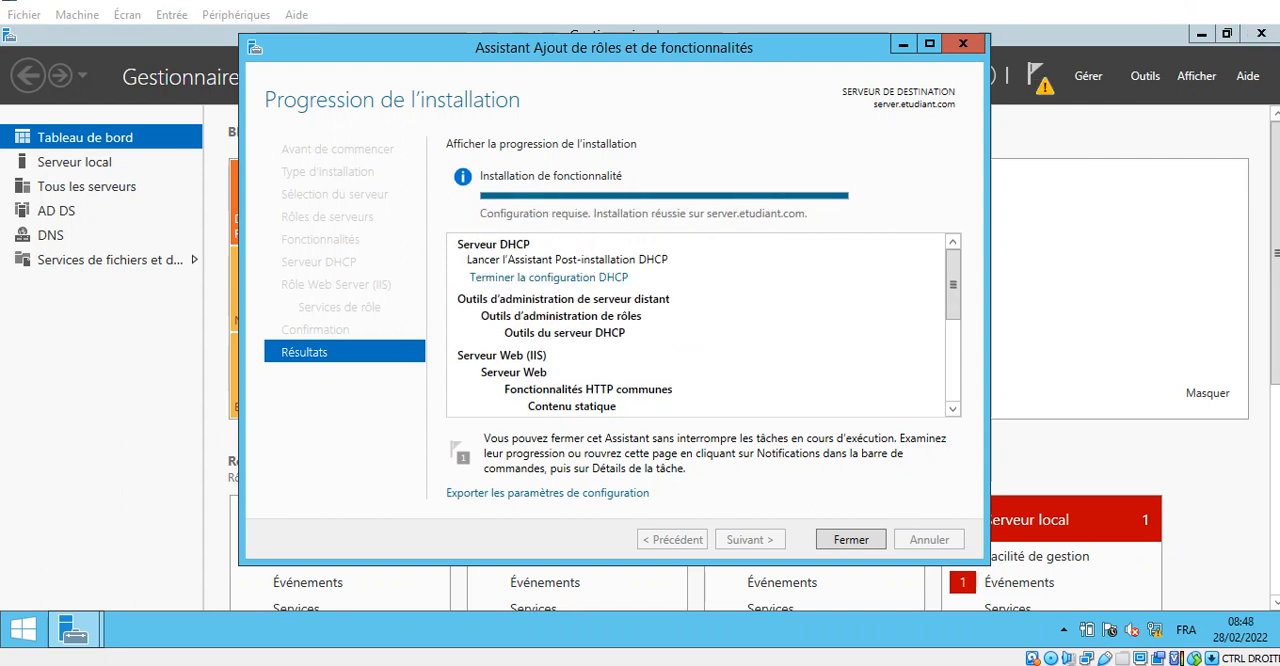
{"action": "mouse_move", "coordinate": [1274, 148]}
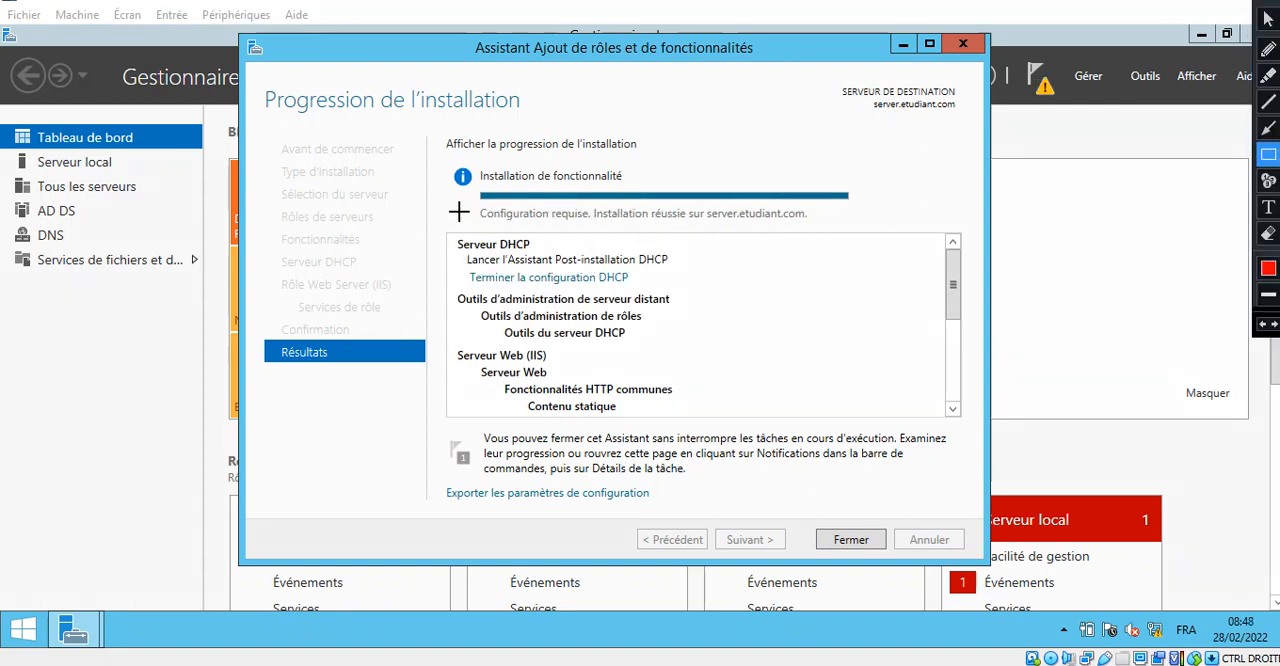
{"action": "mouse_move", "coordinate": [464, 196]}
{"action": "left_mouse_down"}
{"action": "mouse_move", "coordinate": [505, 229]}
{"action": "mouse_move", "coordinate": [852, 237]}
{"action": "left_mouse_up"}
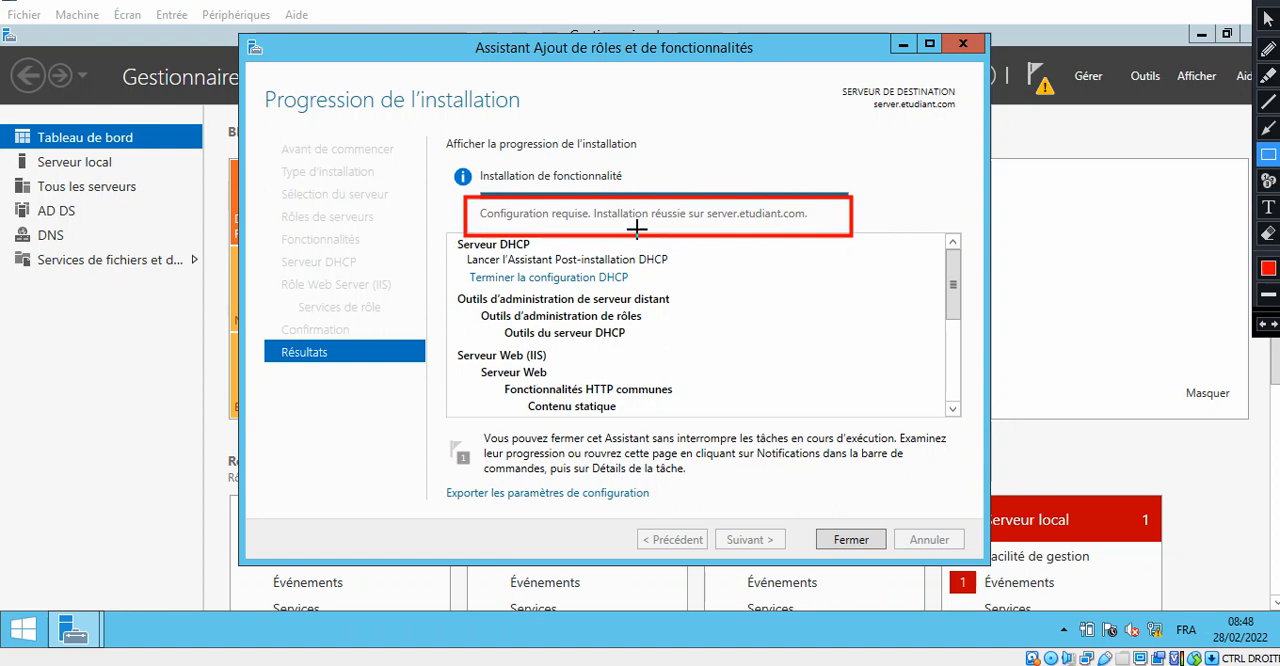
{"action": "key", "text": "Escape"}
{"action": "left_click", "coordinate": [870, 547]}
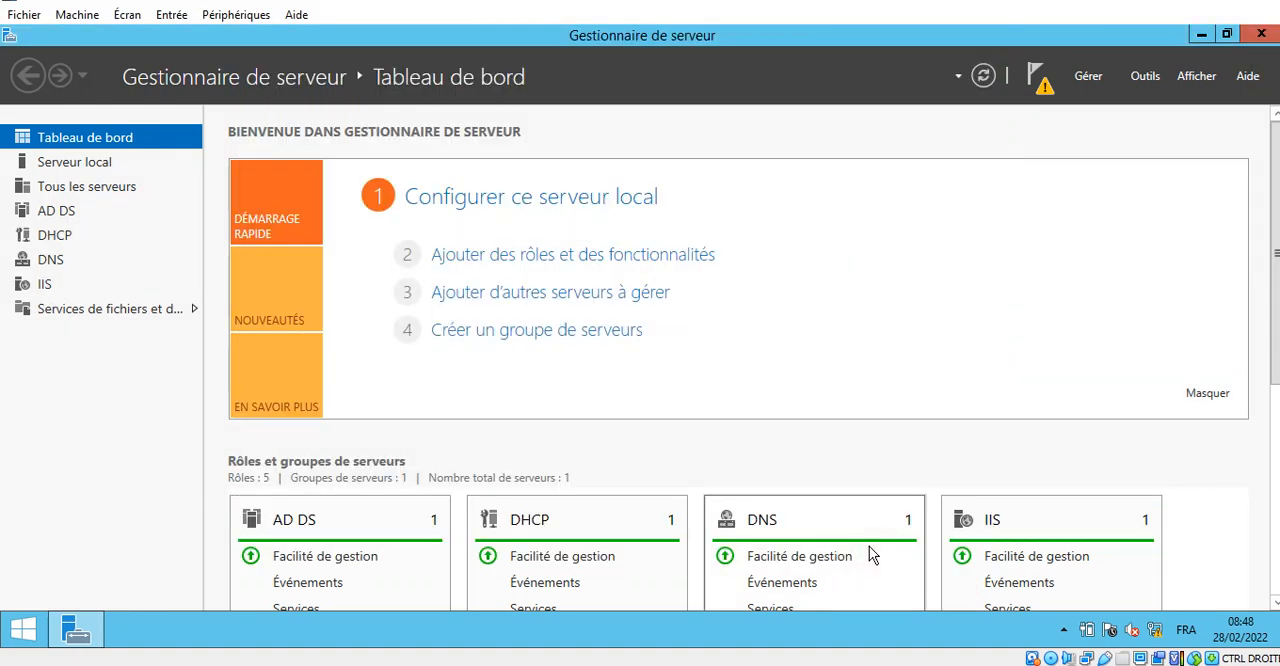
{"action": "key", "text": "ctrl+alt+d"}
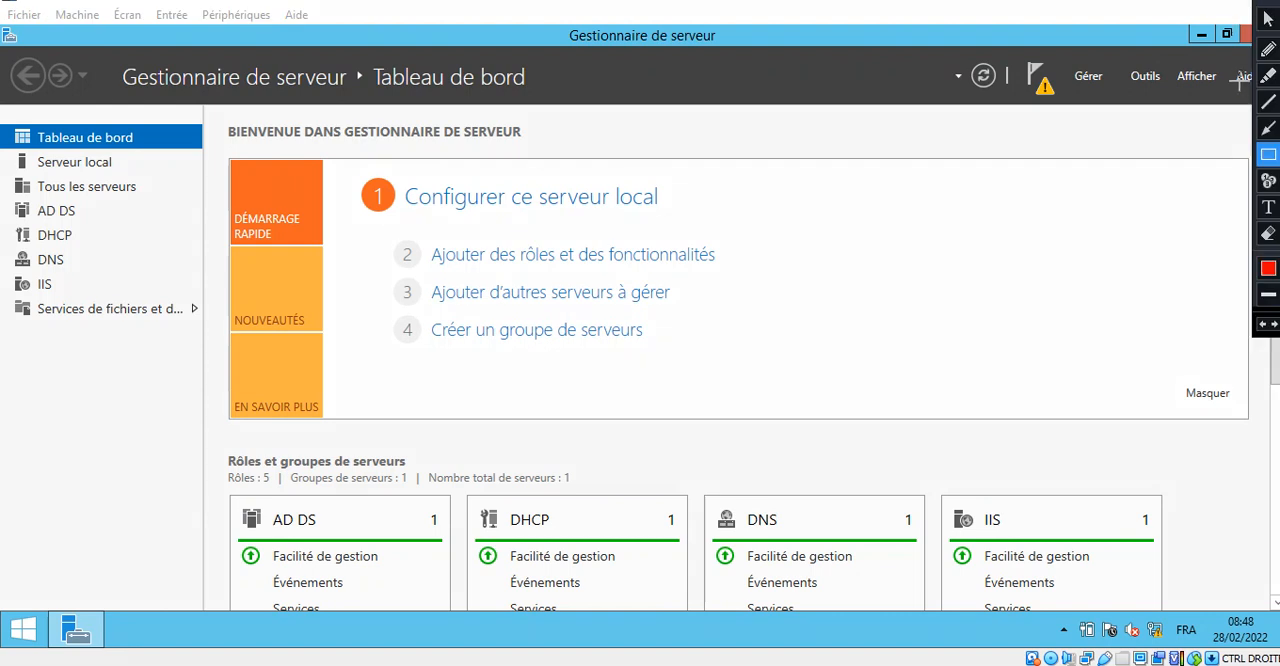
{"action": "left_click", "coordinate": [1268, 128]}
{"action": "mouse_move", "coordinate": [1013, 148]}
{"action": "left_mouse_down"}
{"action": "mouse_move", "coordinate": [1029, 139]}
{"action": "mouse_move", "coordinate": [1034, 103]}
{"action": "left_mouse_up"}
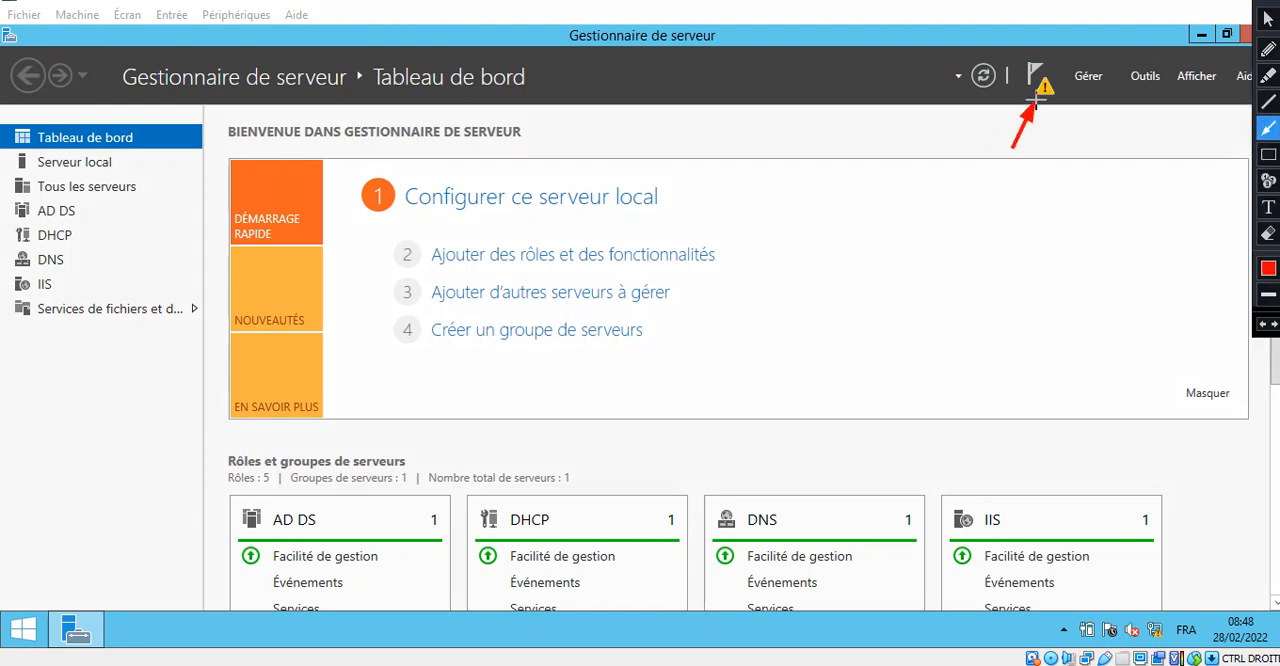
{"action": "key", "text": "Escape"}
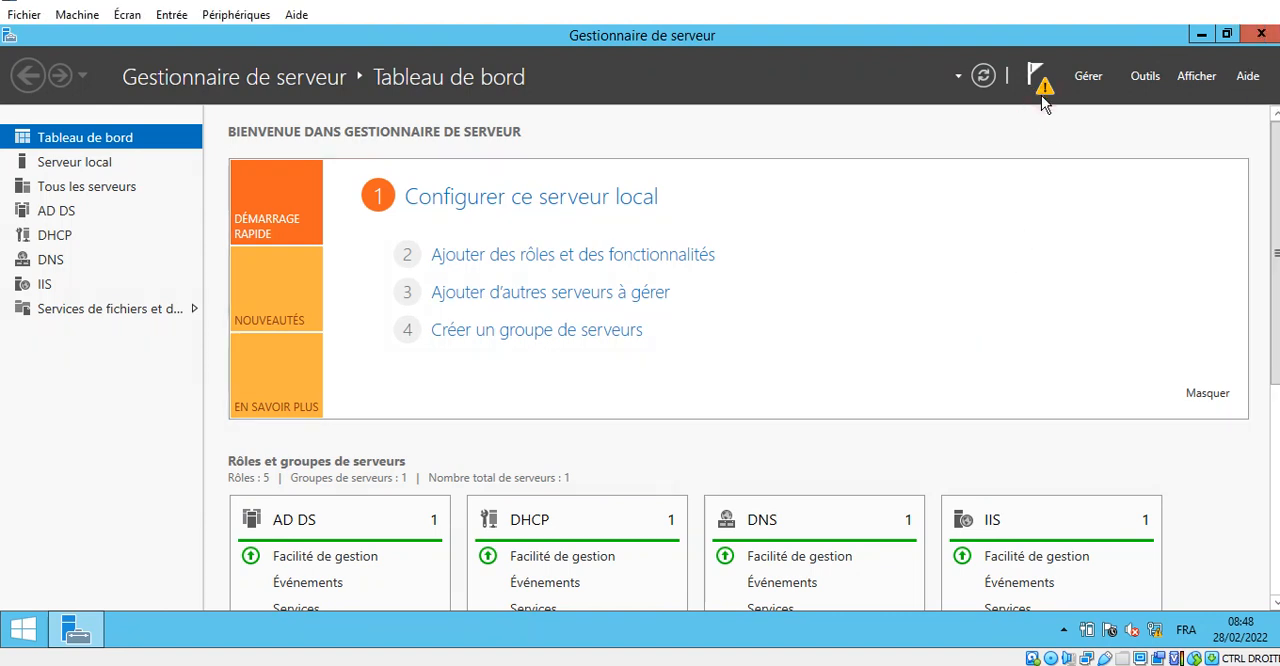
- Start the pending DHCP post-deployment configuration for SERVER from the Server Manager notifications
{"action": "left_click", "coordinate": [1040, 88]}
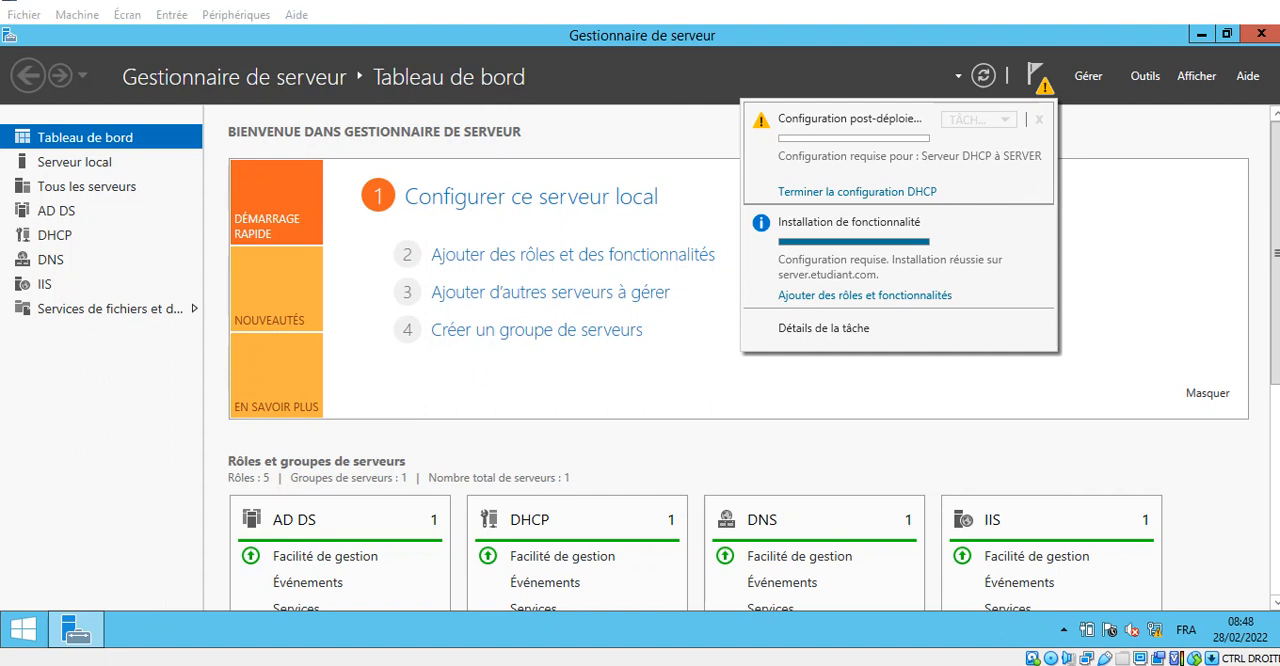
{"action": "key", "text": "ctrl+alt+d"}
{"action": "left_click", "coordinate": [1268, 155]}
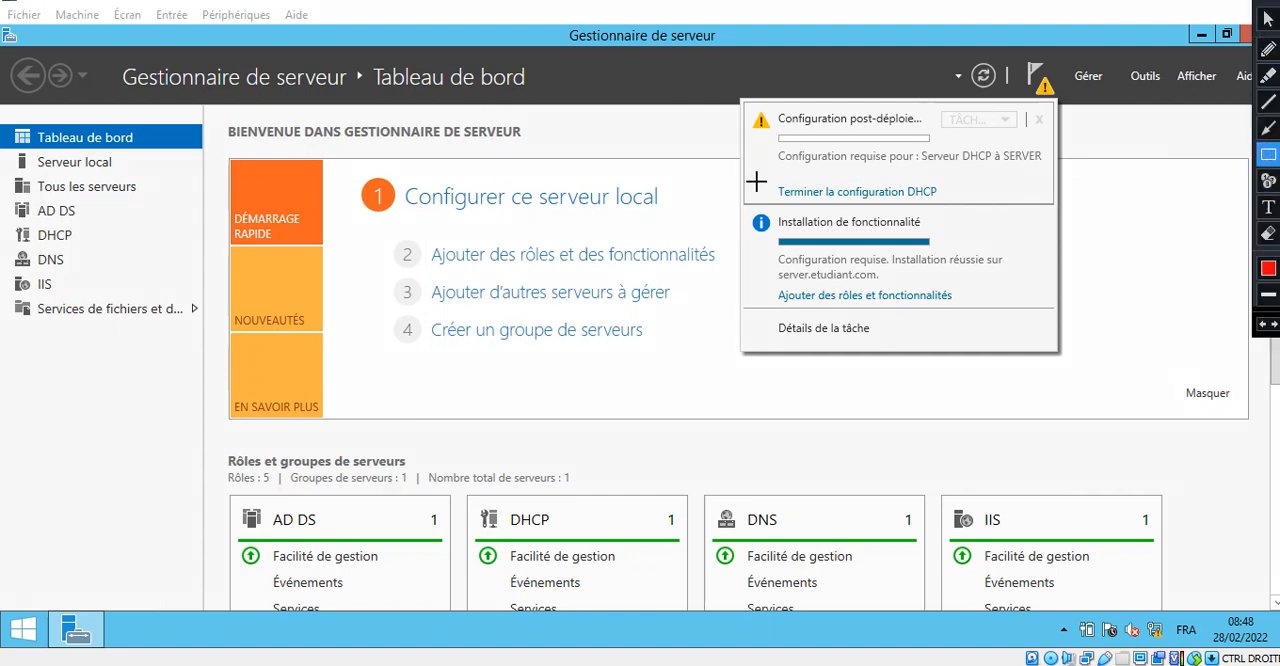
{"action": "left_click_drag", "start_coordinate": [757, 172], "coordinate": [961, 207]}
{"action": "key", "text": "ctrl+alt+d"}
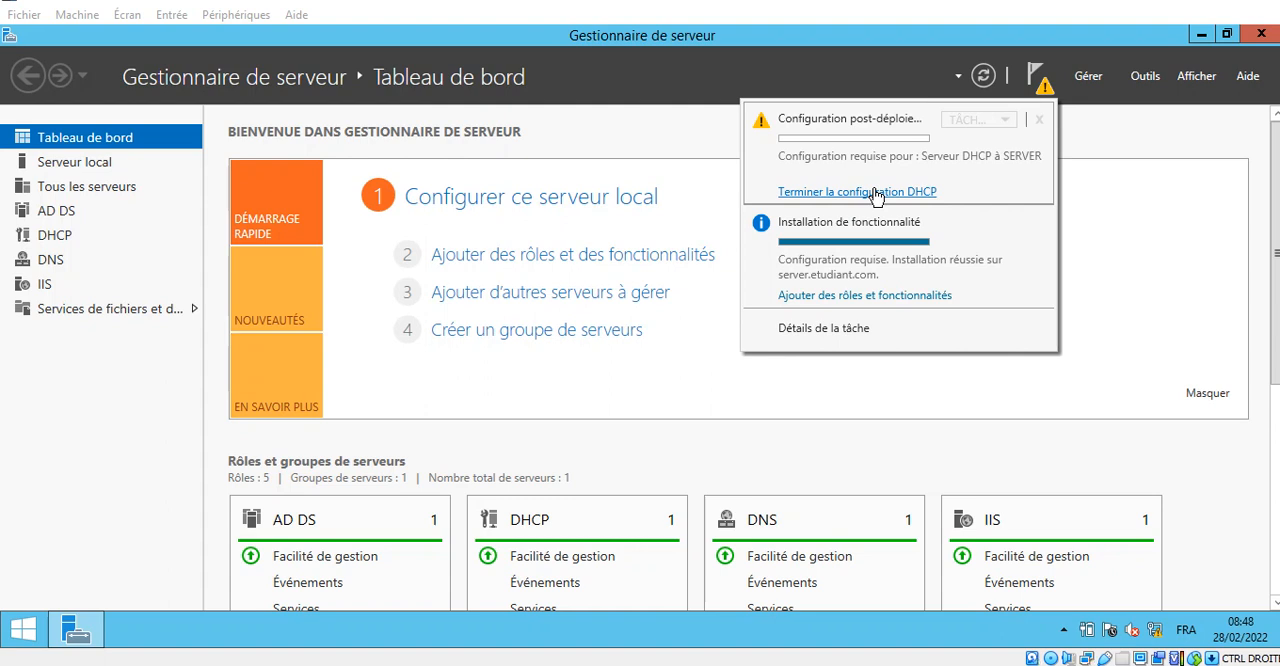
{"action": "left_click", "coordinate": [876, 193]}
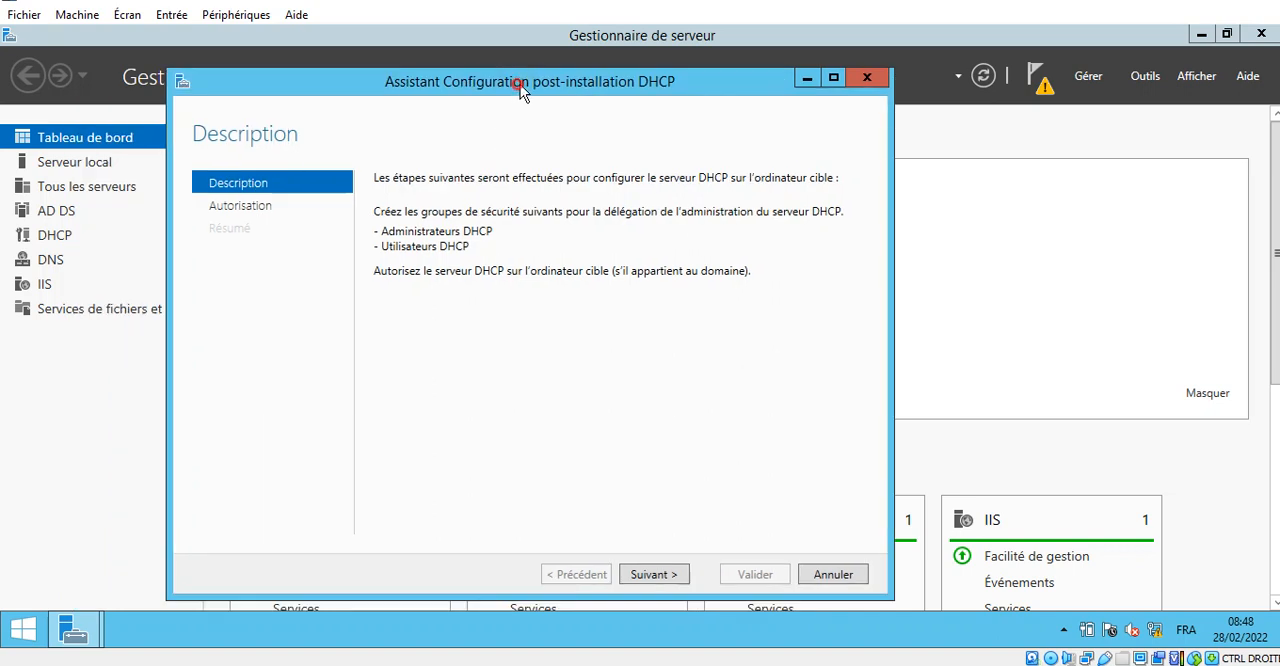
{"action": "left_click_drag", "start_coordinate": [520, 84], "coordinate": [560, 45]}
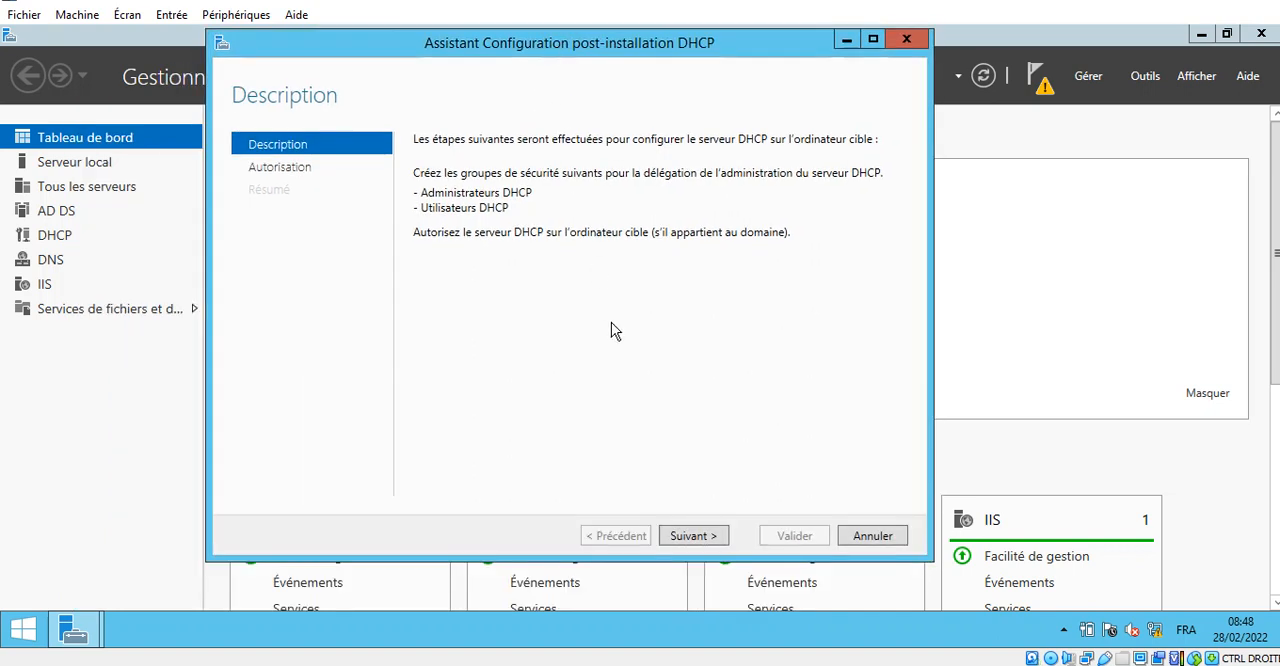
- Authorize the DHCP server in AD DS with the ETUDIANT\Administrateur credentials and complete the post-installation wizard
{"action": "left_click", "coordinate": [692, 538]}
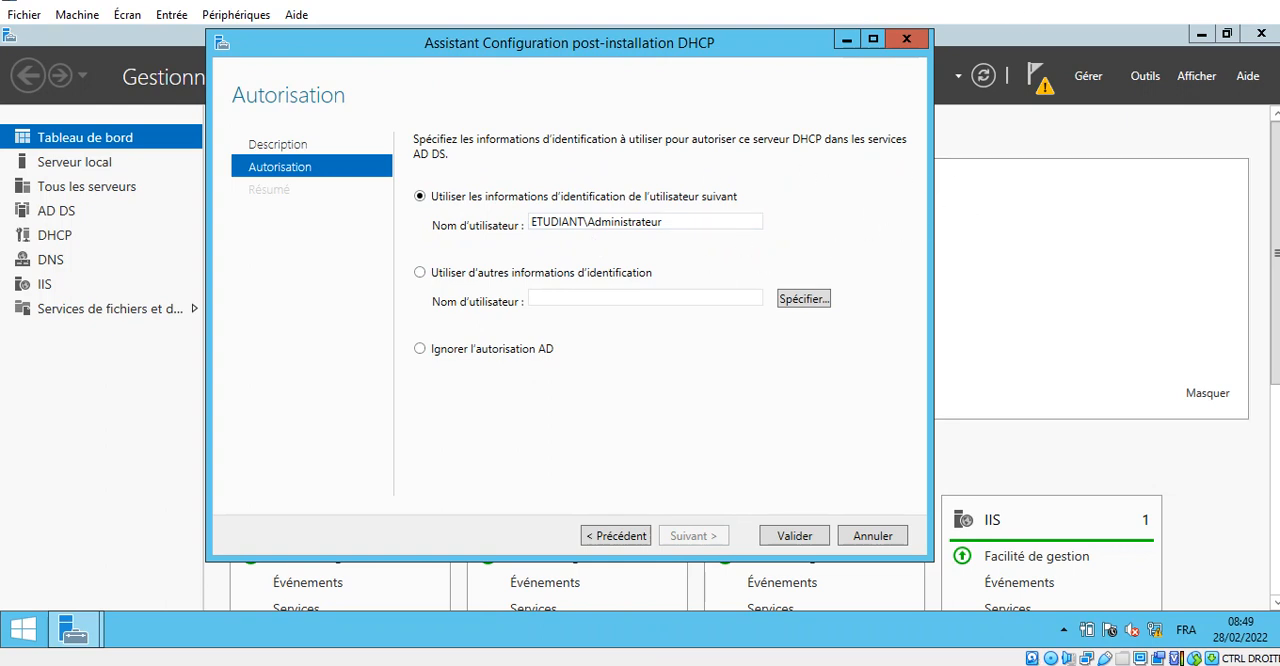
{"action": "left_click", "coordinate": [1255, 1]}
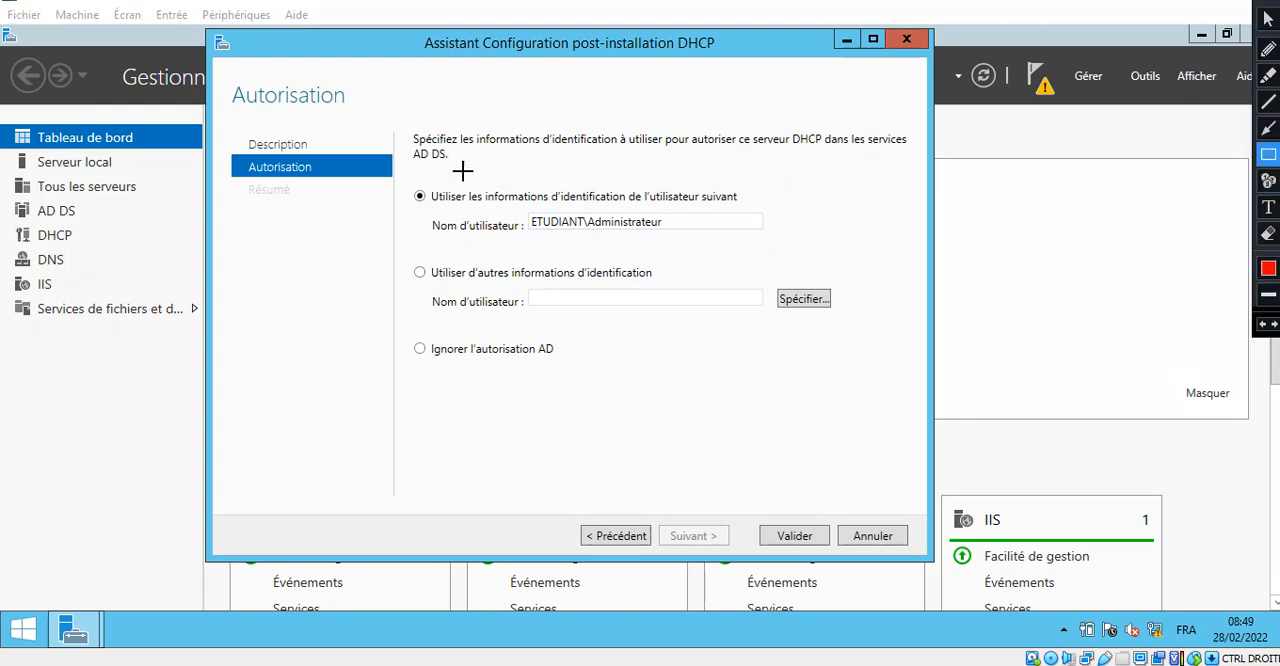
{"action": "mouse_move", "coordinate": [406, 174]}
{"action": "left_mouse_down"}
{"action": "mouse_move", "coordinate": [680, 240]}
{"action": "mouse_move", "coordinate": [790, 244]}
{"action": "left_mouse_up"}
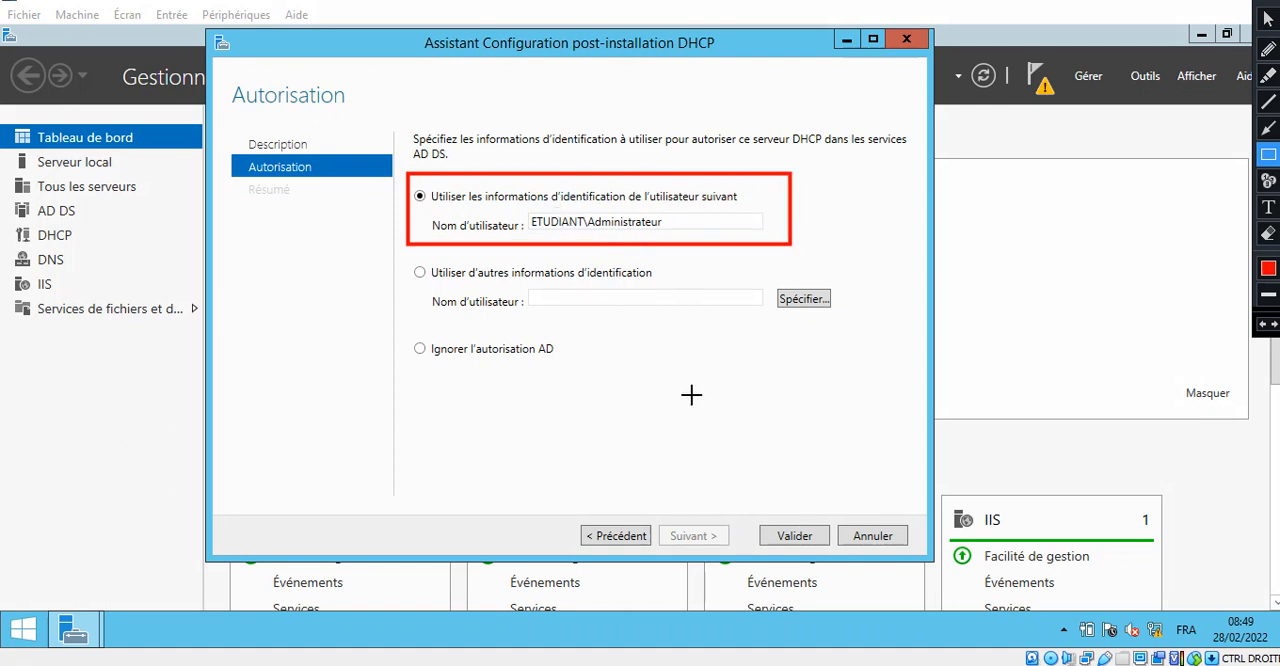
{"action": "key", "text": "Escape"}
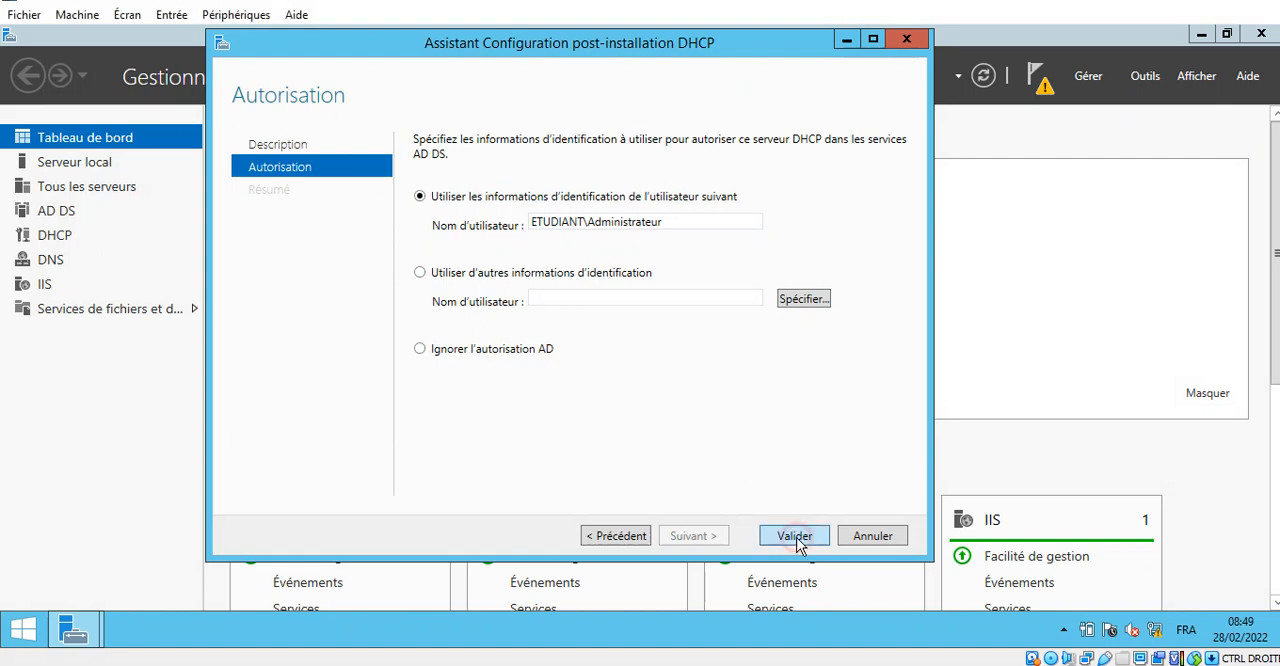
{"action": "left_click", "coordinate": [794, 537]}
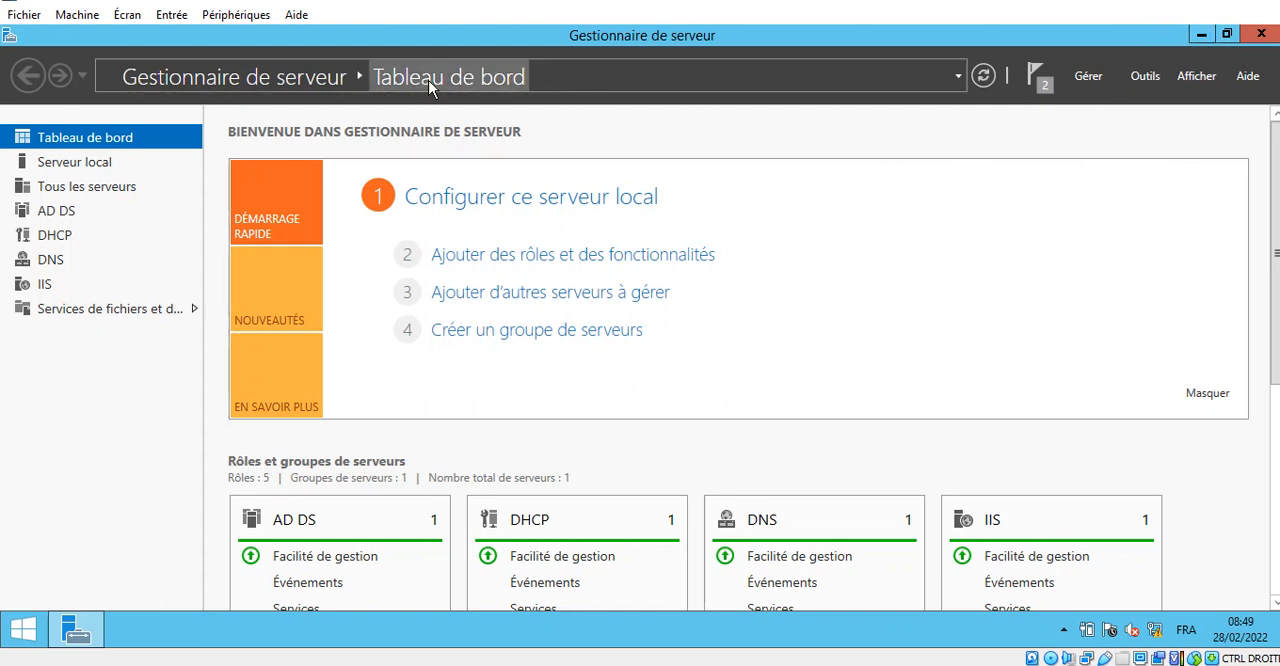
- Open the DNS manager, minimize Server Manager, and keep a single maximized DNS manager window
{"action": "left_click", "coordinate": [1143, 77]}
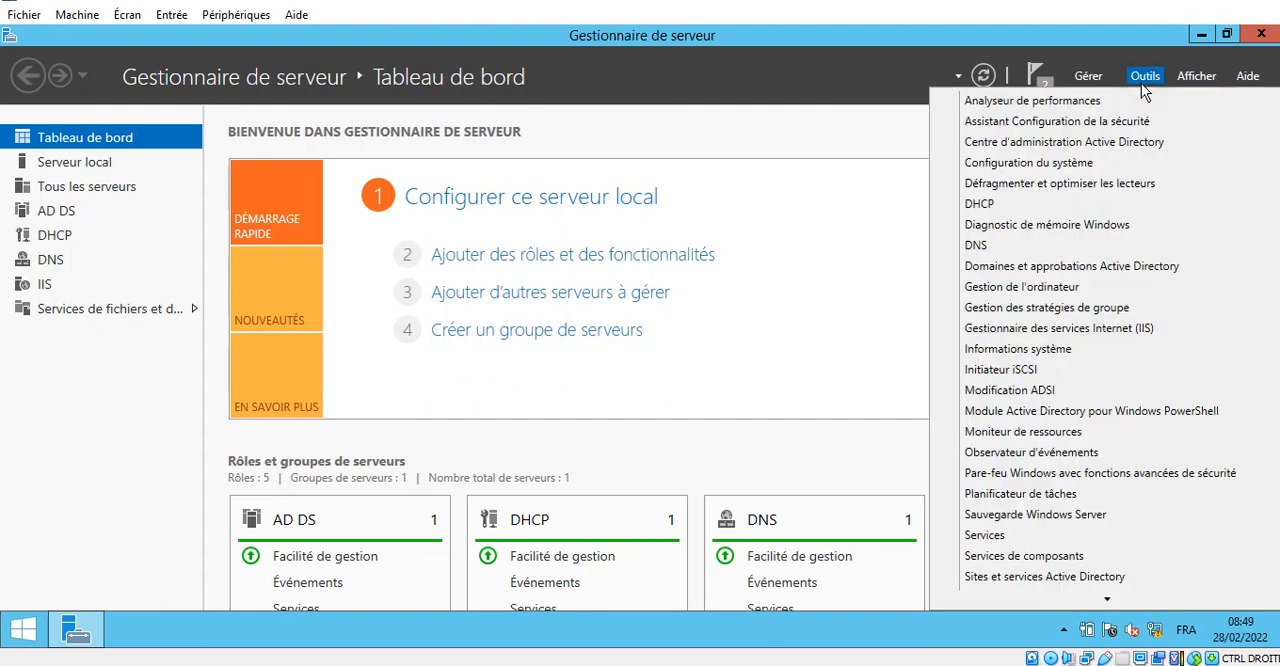
{"action": "left_click", "coordinate": [1115, 250]}
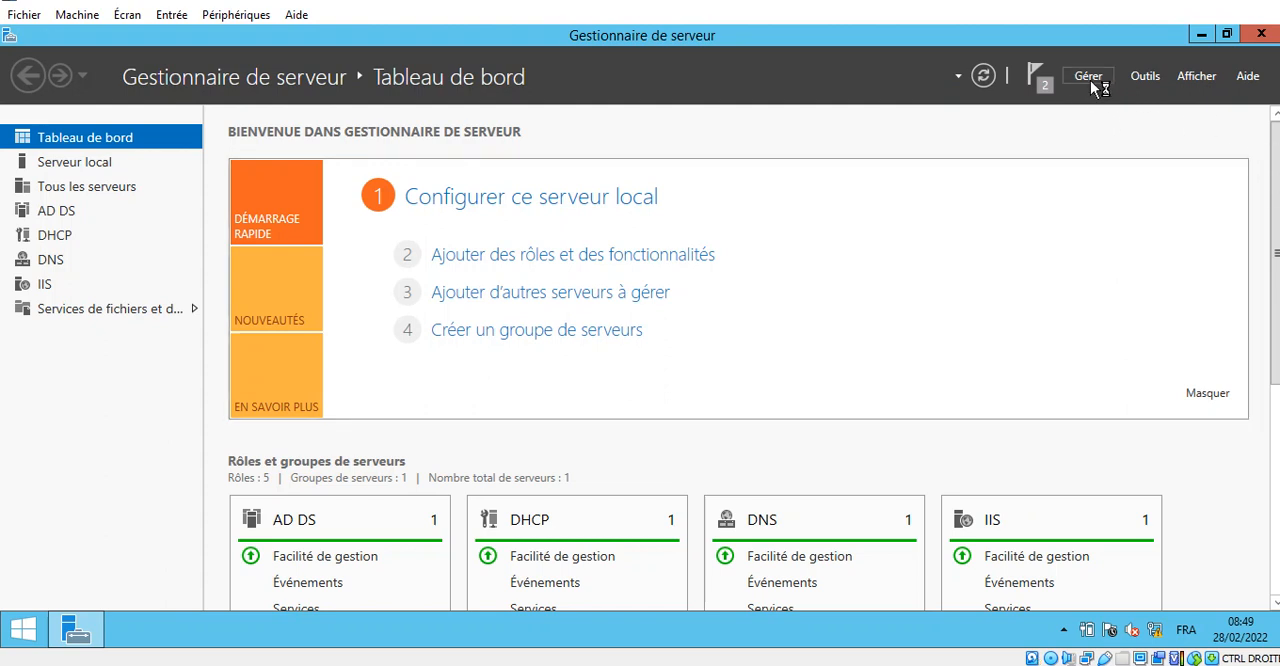
{"action": "left_click", "coordinate": [1145, 77]}
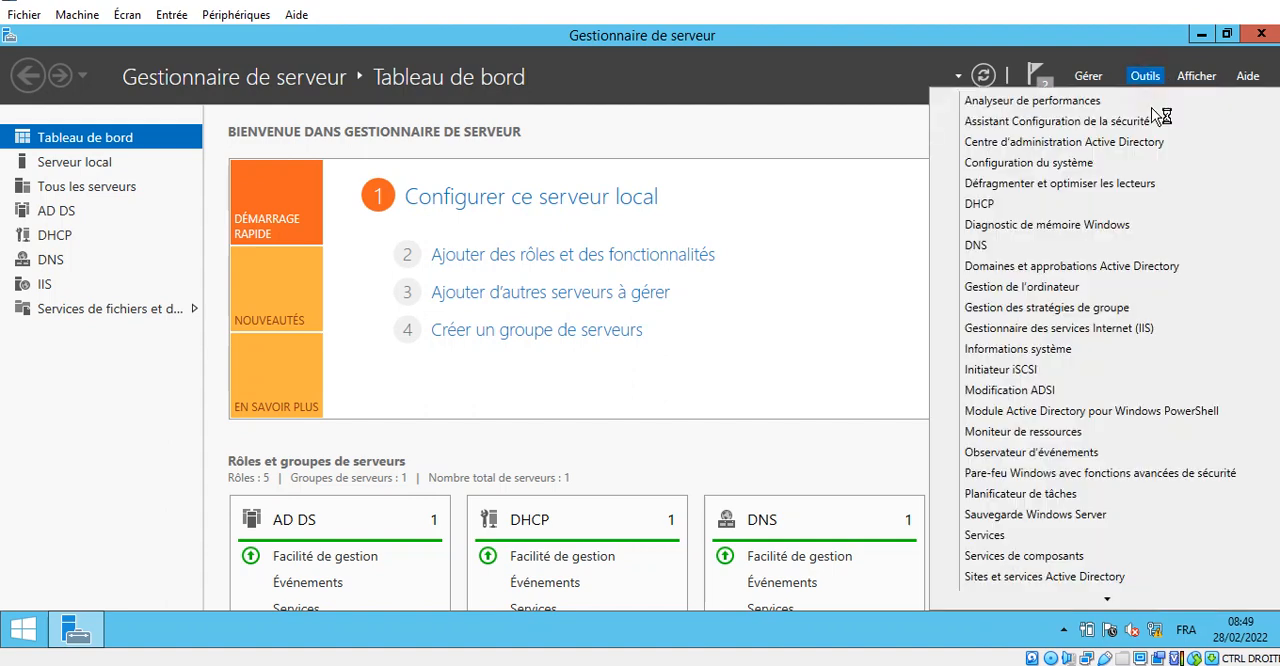
{"action": "left_click", "coordinate": [1061, 248]}
{"action": "left_click", "coordinate": [1202, 36]}
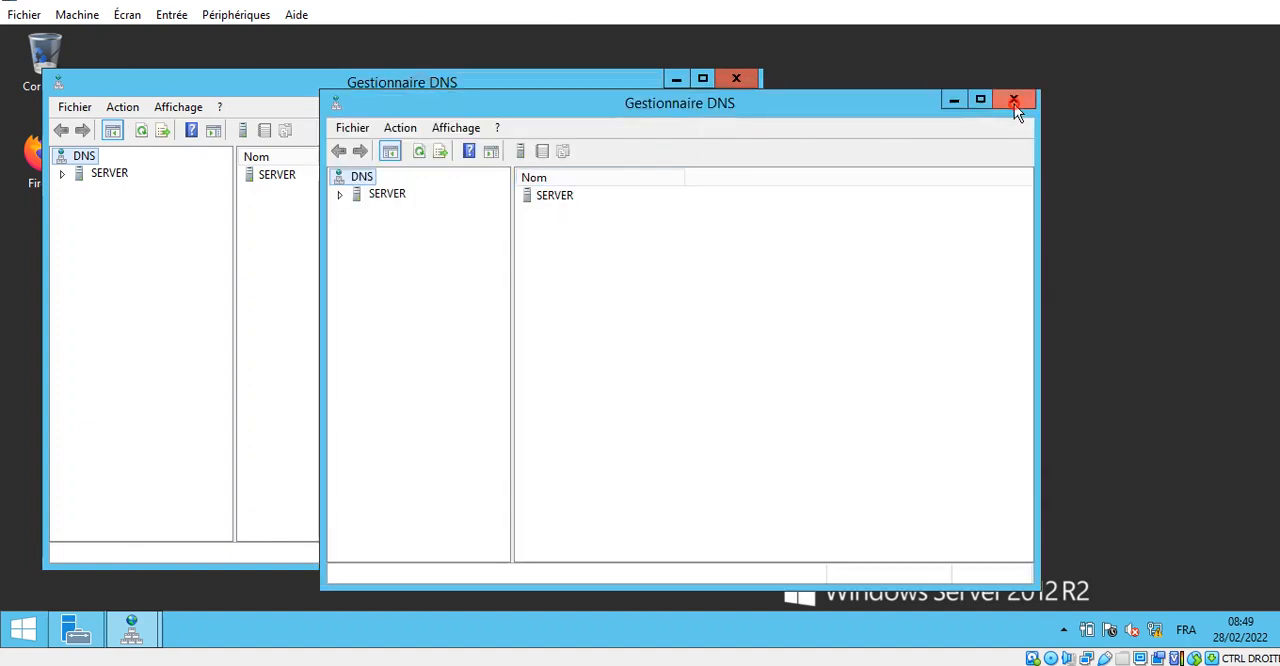
{"action": "left_click", "coordinate": [1014, 101]}
{"action": "left_click", "coordinate": [701, 80]}
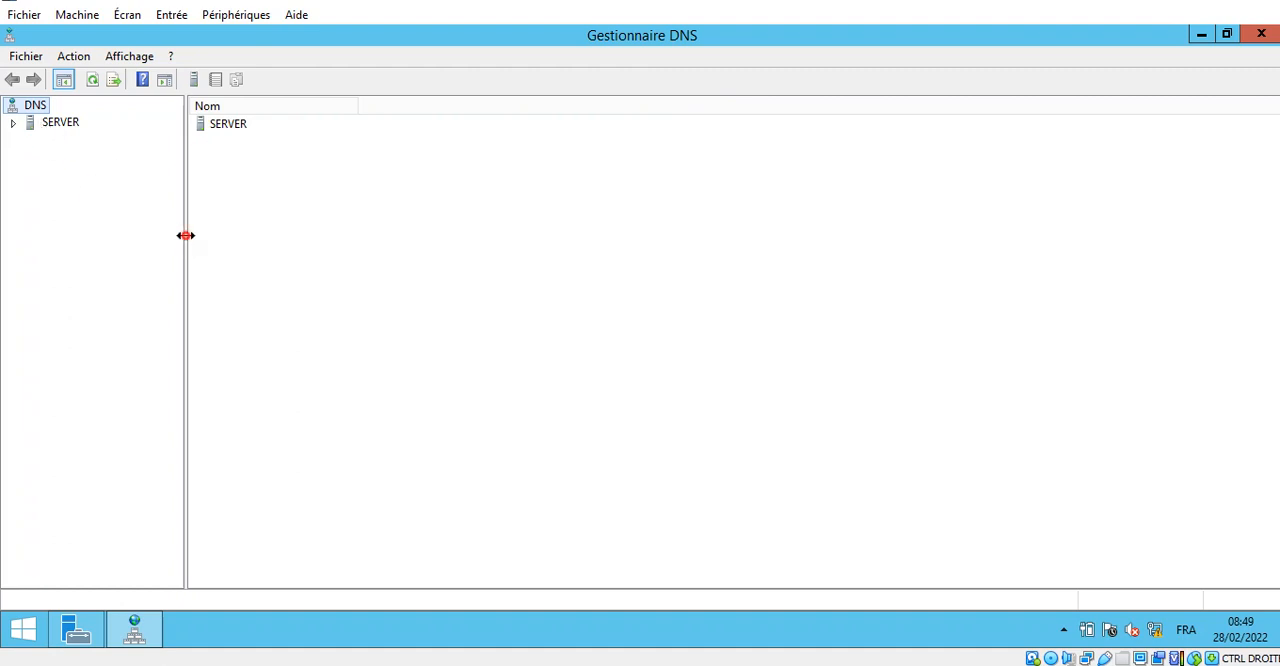
- Widen the DNS tree and display the records of the etudiant.com forward lookup zone under SERVER
{"action": "left_click_drag", "start_coordinate": [186, 234], "coordinate": [351, 257]}
{"action": "left_click", "coordinate": [13, 123]}
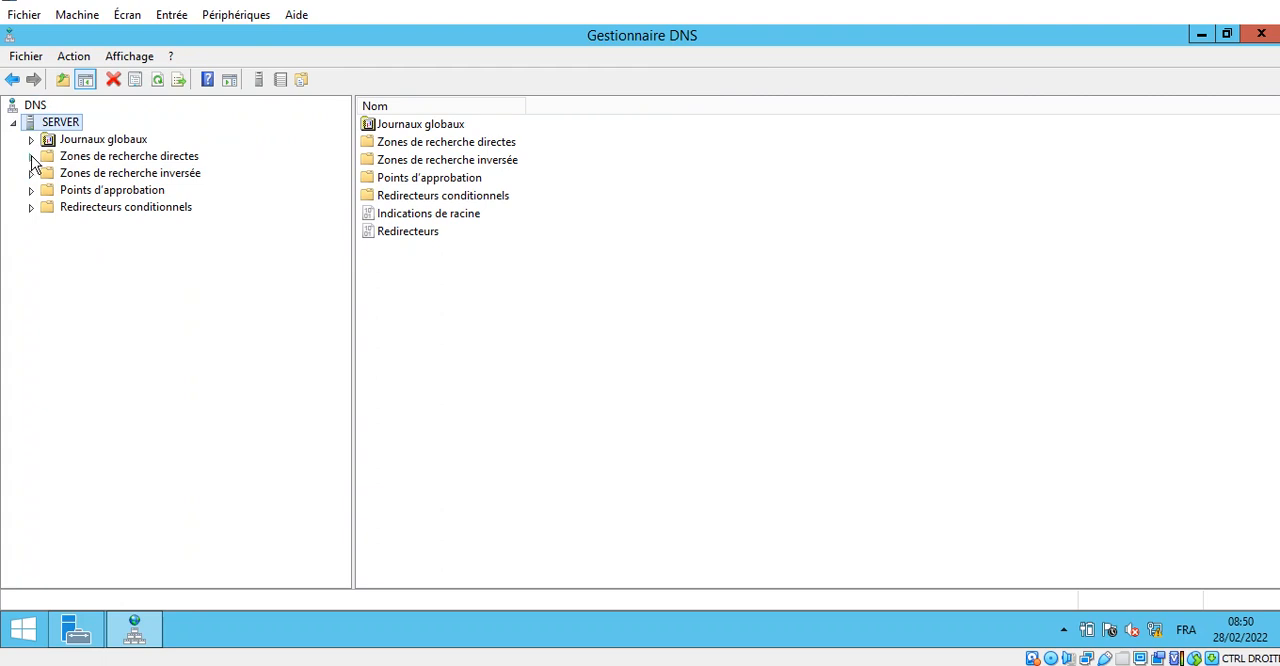
{"action": "left_click", "coordinate": [31, 157]}
{"action": "left_click", "coordinate": [125, 179]}
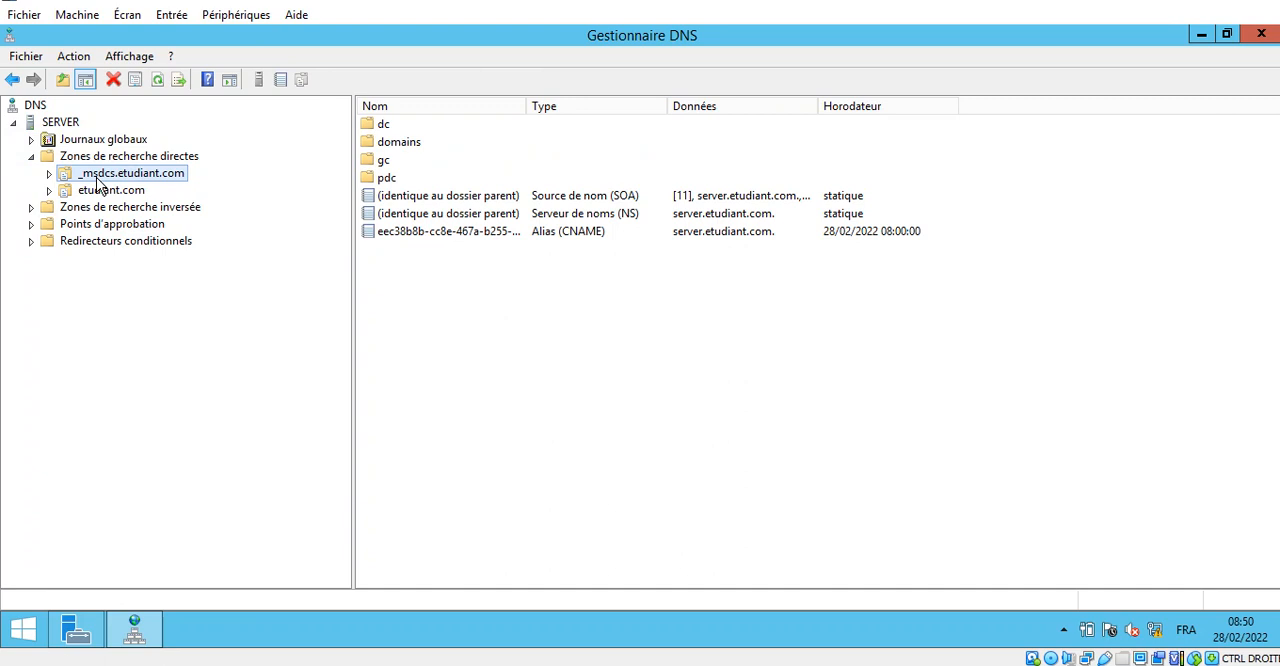
{"action": "left_click", "coordinate": [107, 192]}
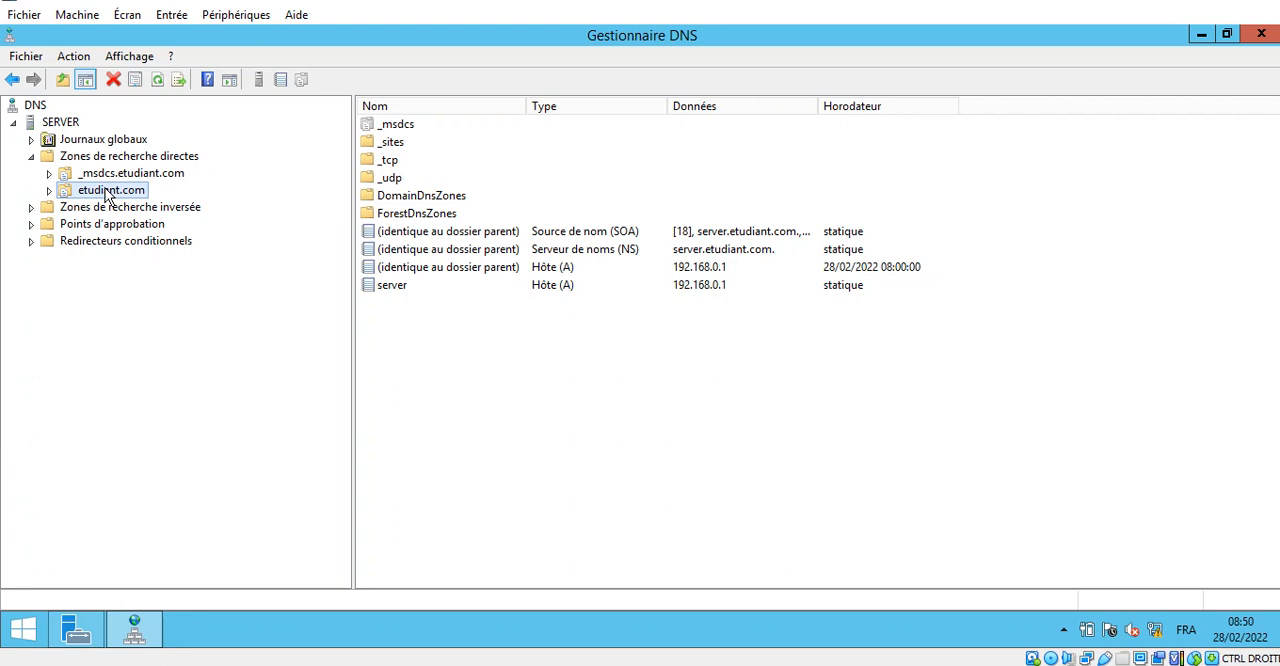
{"action": "left_click", "coordinate": [408, 287]}
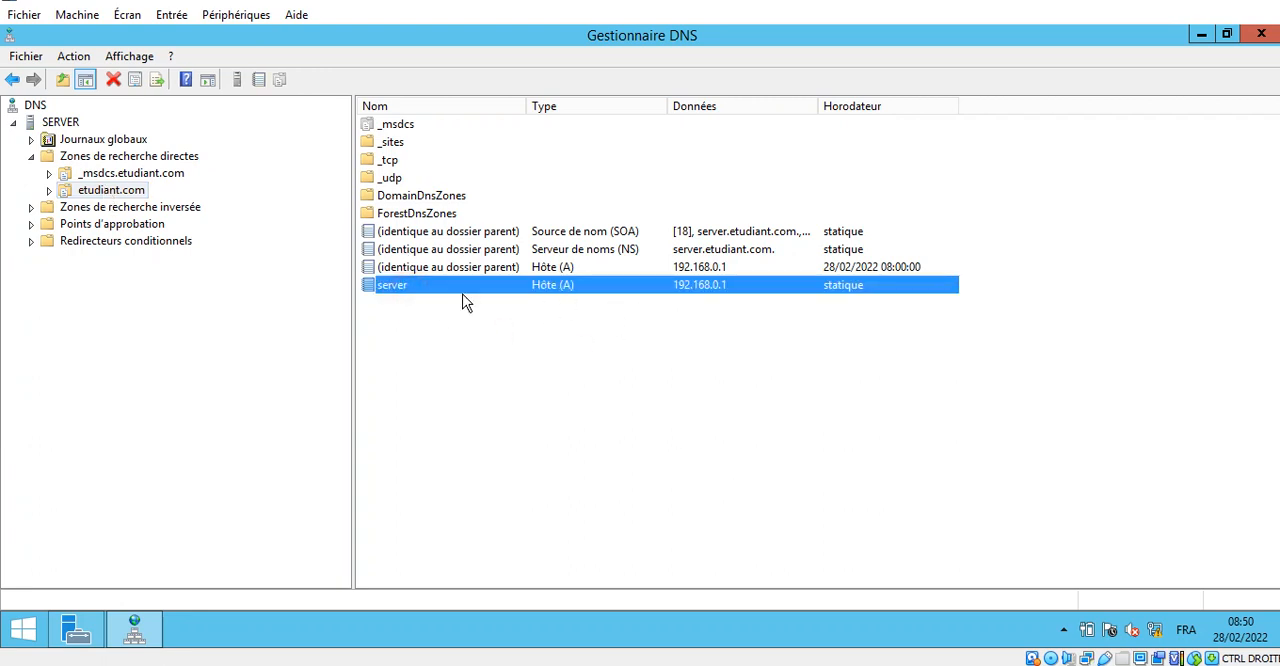
- Start a new alias (CNAME) record named www in the etudiant.com zone
{"action": "right_click", "coordinate": [557, 505]}
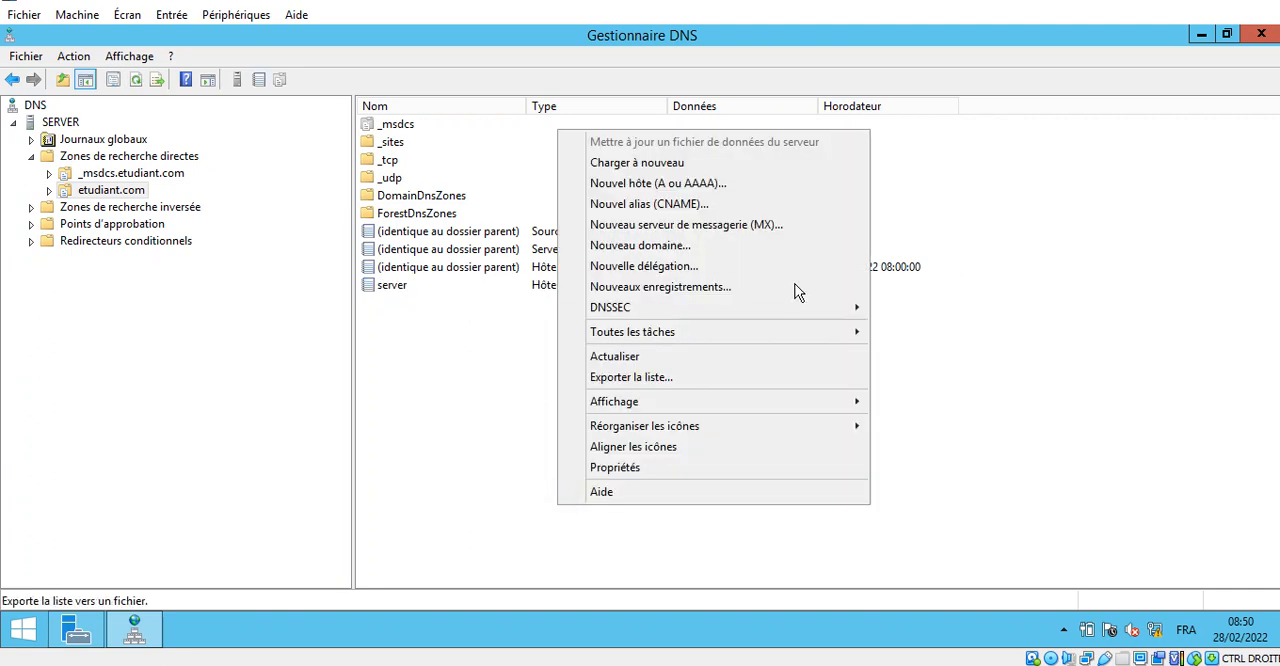
{"action": "left_click", "coordinate": [771, 203]}
{"action": "type", "text": "www"}
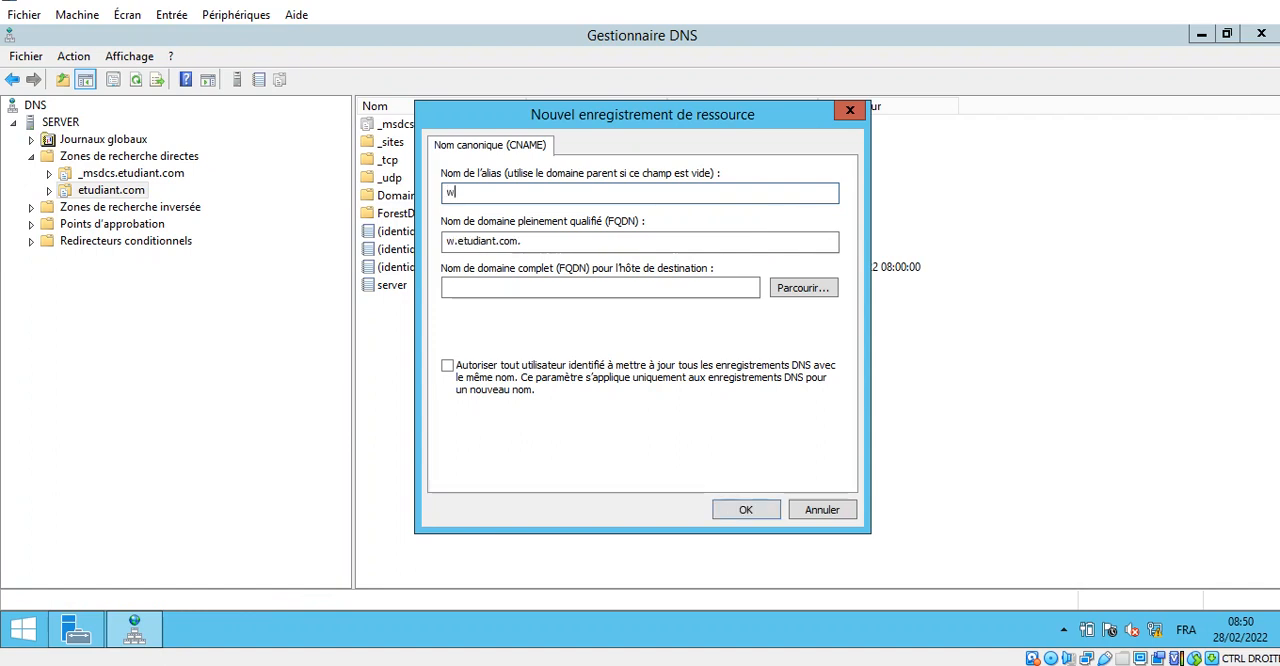
- Browse to server.etudiant.com as the alias's target host and create the record, allowing any authenticated user to update DNS records with the same name
{"action": "left_click", "coordinate": [803, 288]}
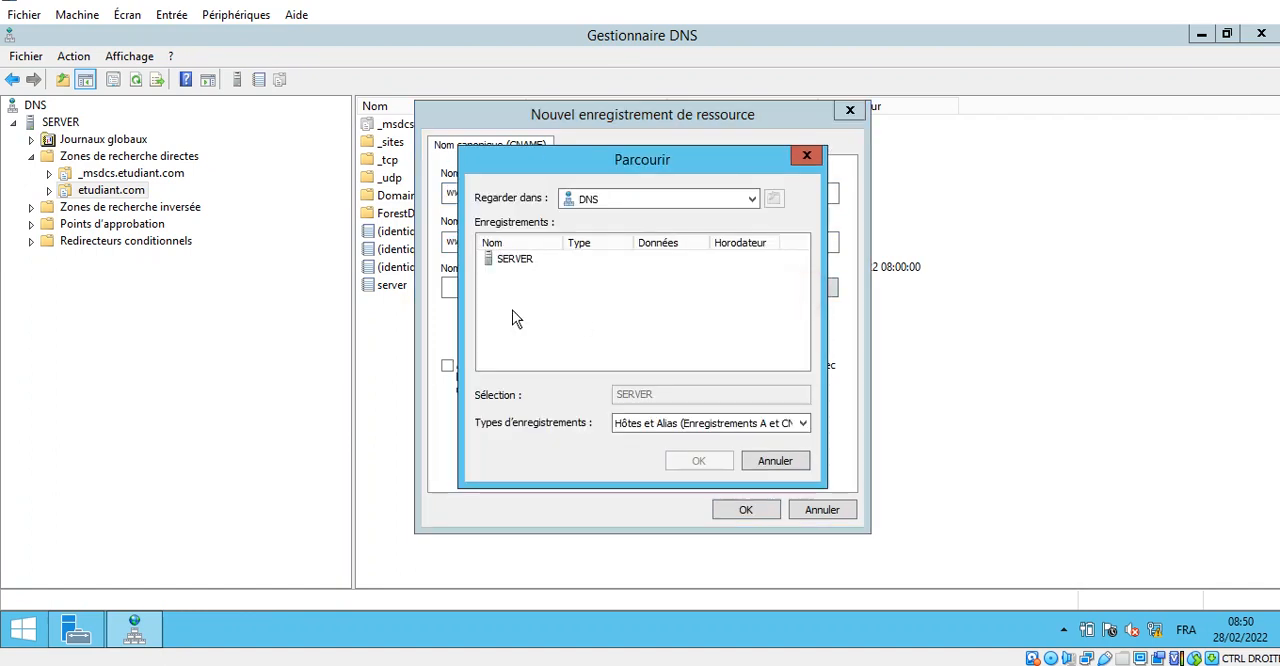
{"action": "double_click", "coordinate": [503, 263]}
{"action": "left_click_drag", "start_coordinate": [560, 243], "coordinate": [668, 243]}
{"action": "double_click", "coordinate": [557, 262]}
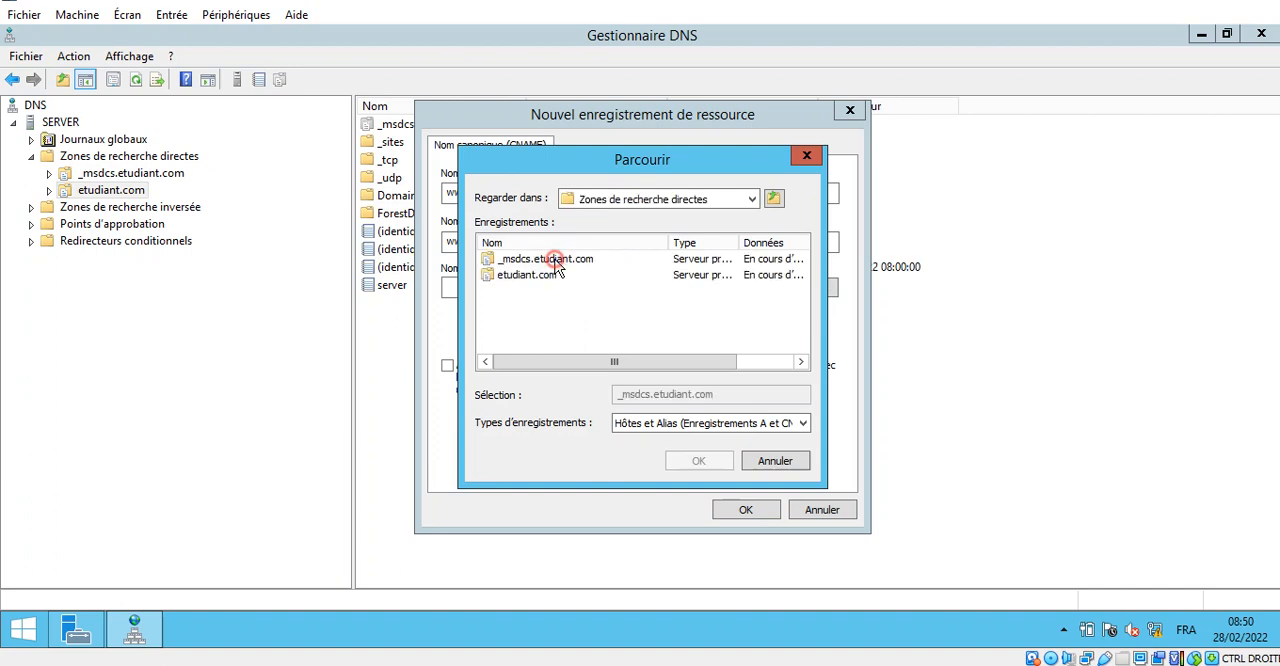
{"action": "double_click", "coordinate": [527, 283]}
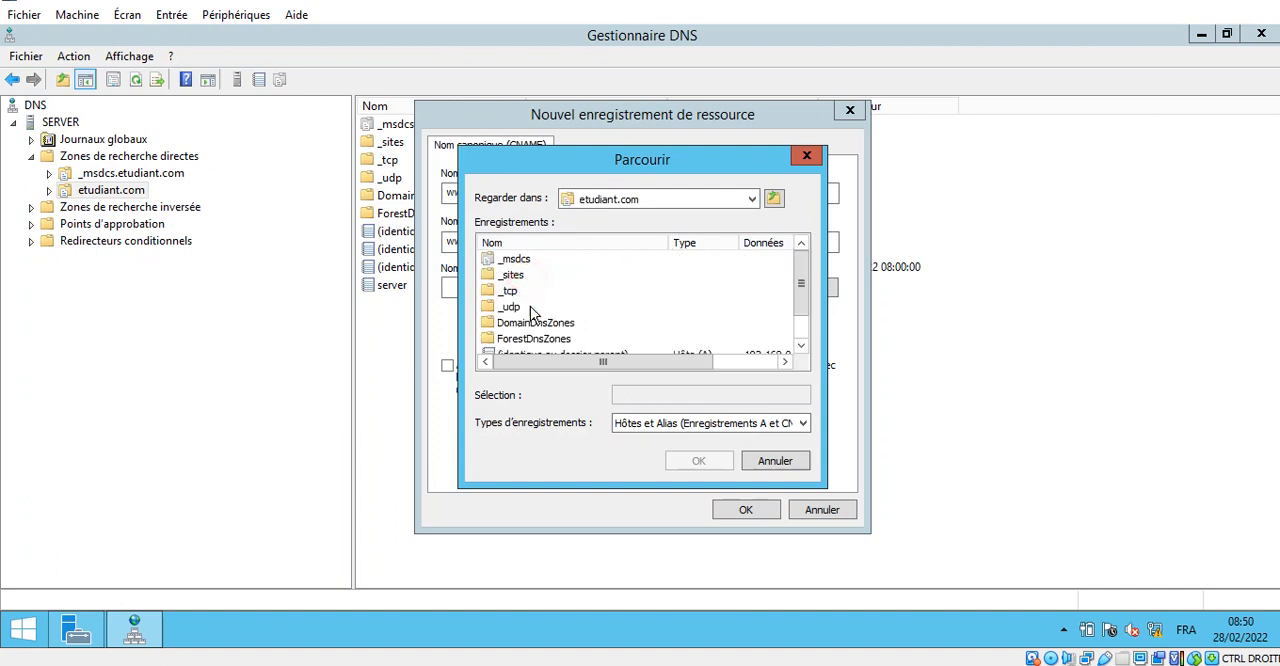
{"action": "double_click", "coordinate": [505, 341]}
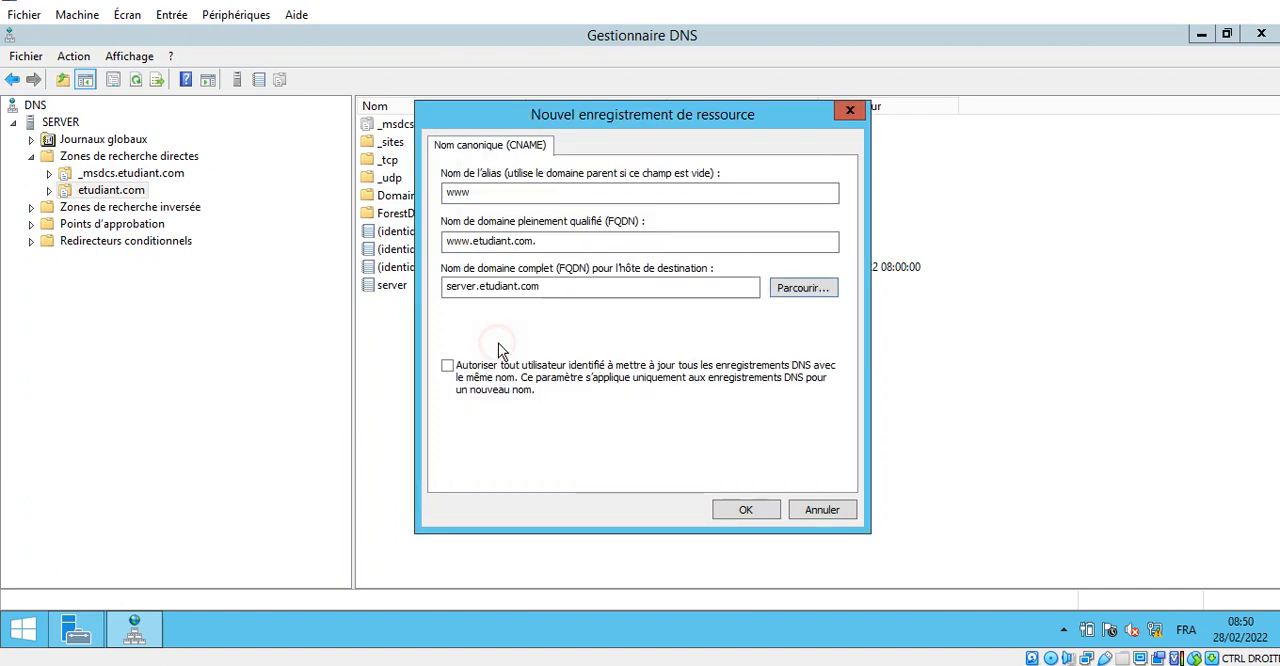
{"action": "left_click", "coordinate": [449, 367]}
{"action": "left_click", "coordinate": [748, 511]}
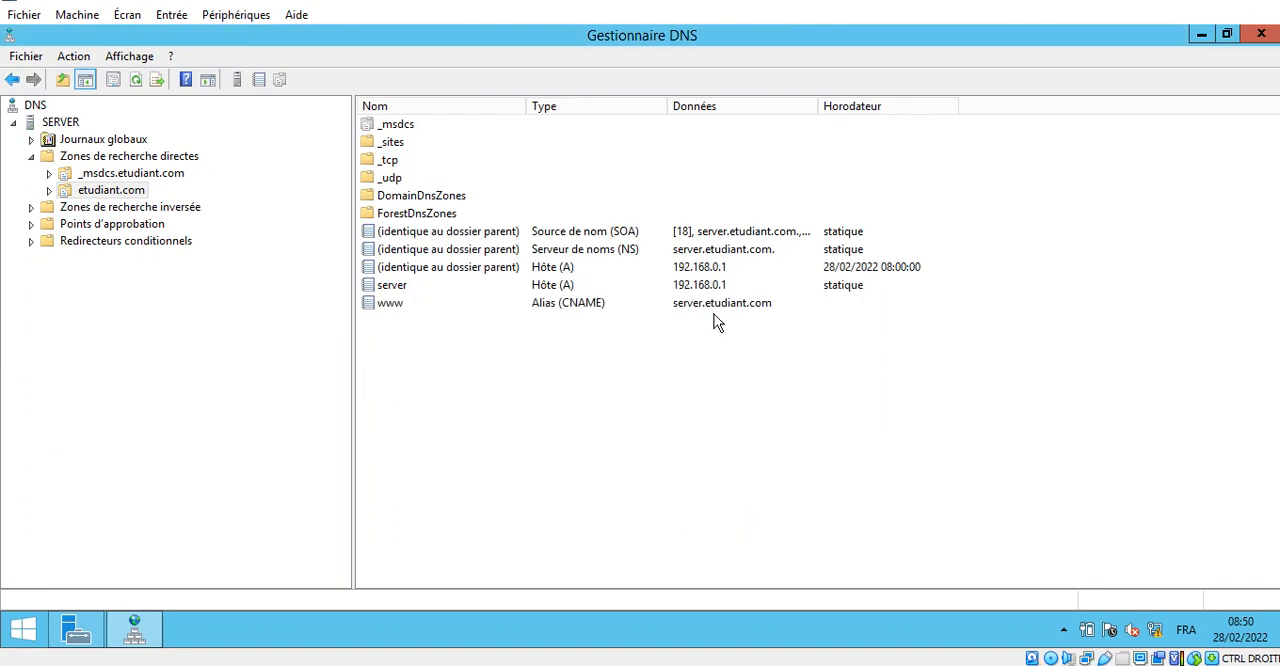
- Start creating a new zone under Zones de recherche inversée and continue to the zone type choice
{"action": "left_click", "coordinate": [45, 210]}
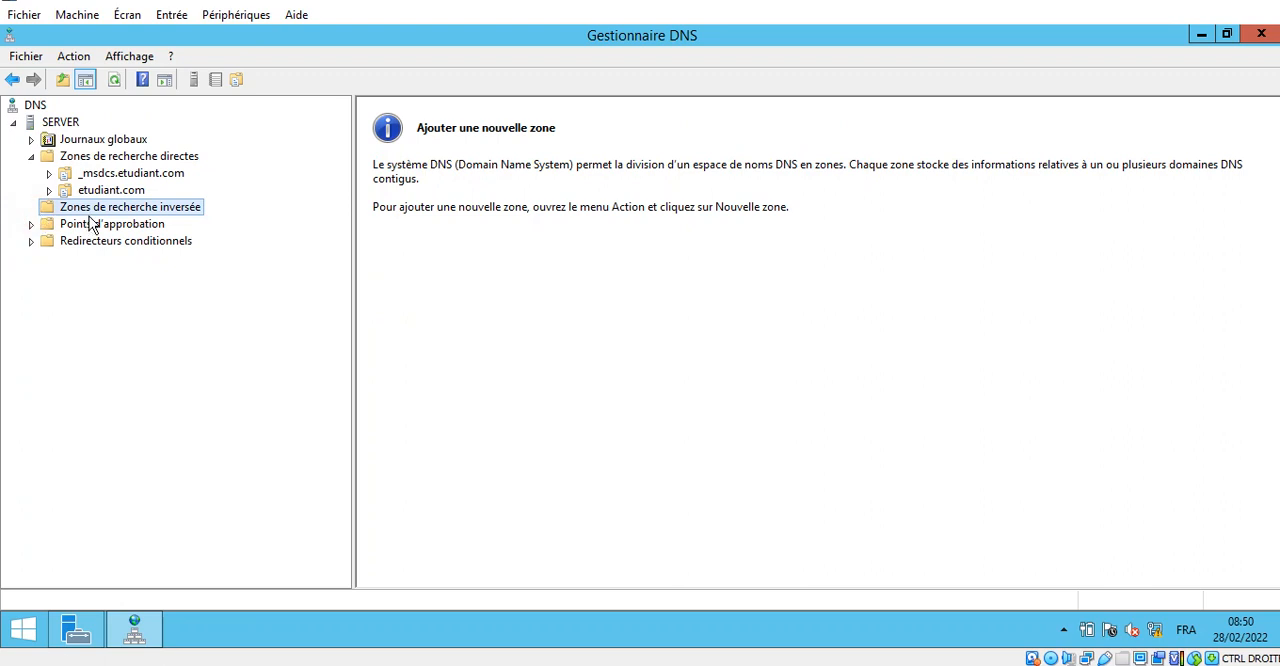
{"action": "right_click", "coordinate": [86, 206]}
{"action": "left_click", "coordinate": [124, 221]}
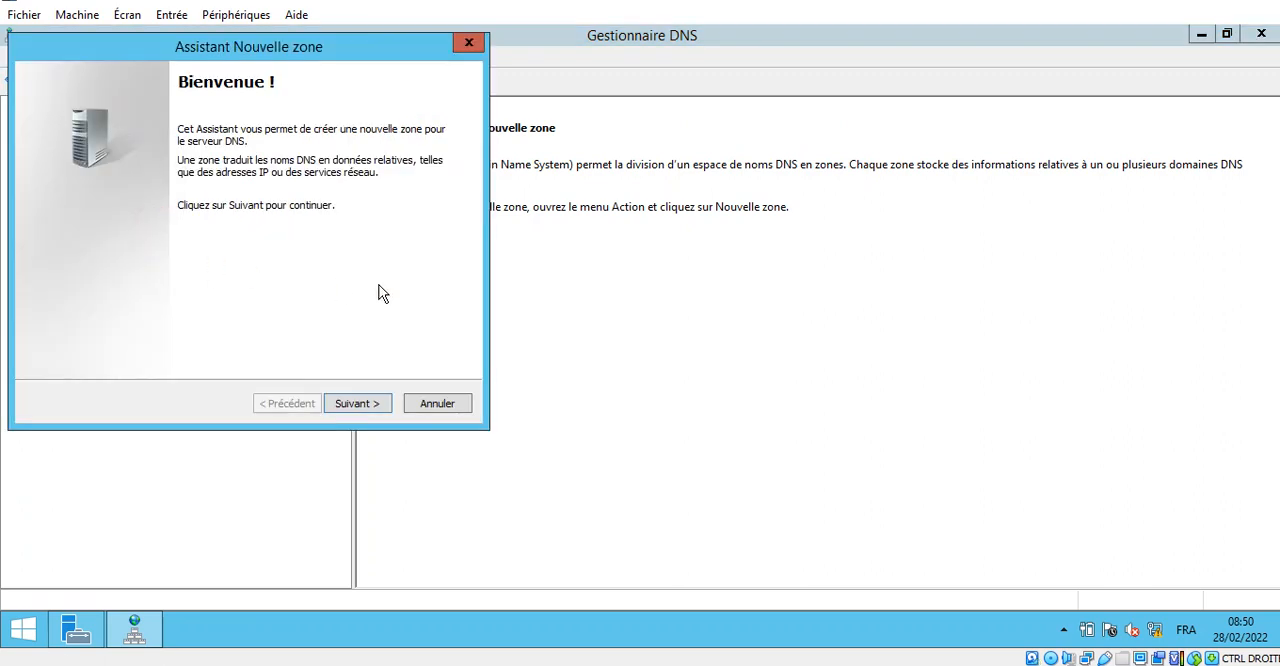
{"action": "left_click", "coordinate": [356, 404]}
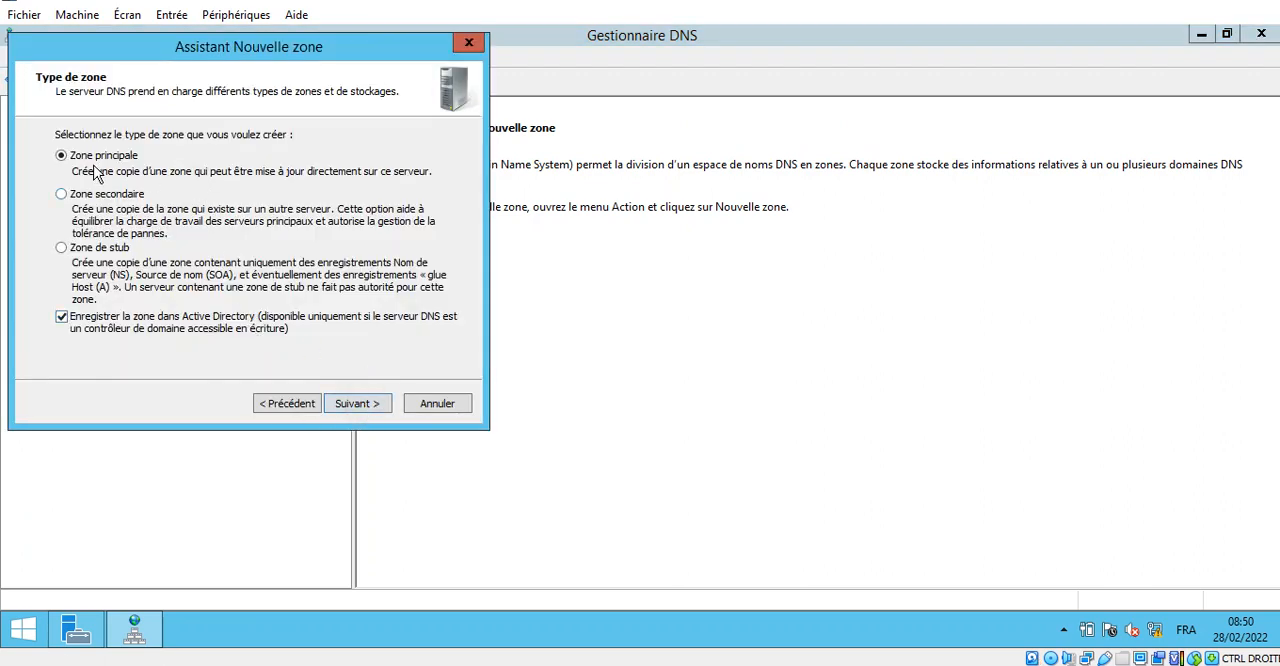
- Keep Zone principale stored in Active Directory, with replication to all DNS servers on domain controllers in the etudiant.com domain
{"action": "left_click", "coordinate": [1262, 2]}
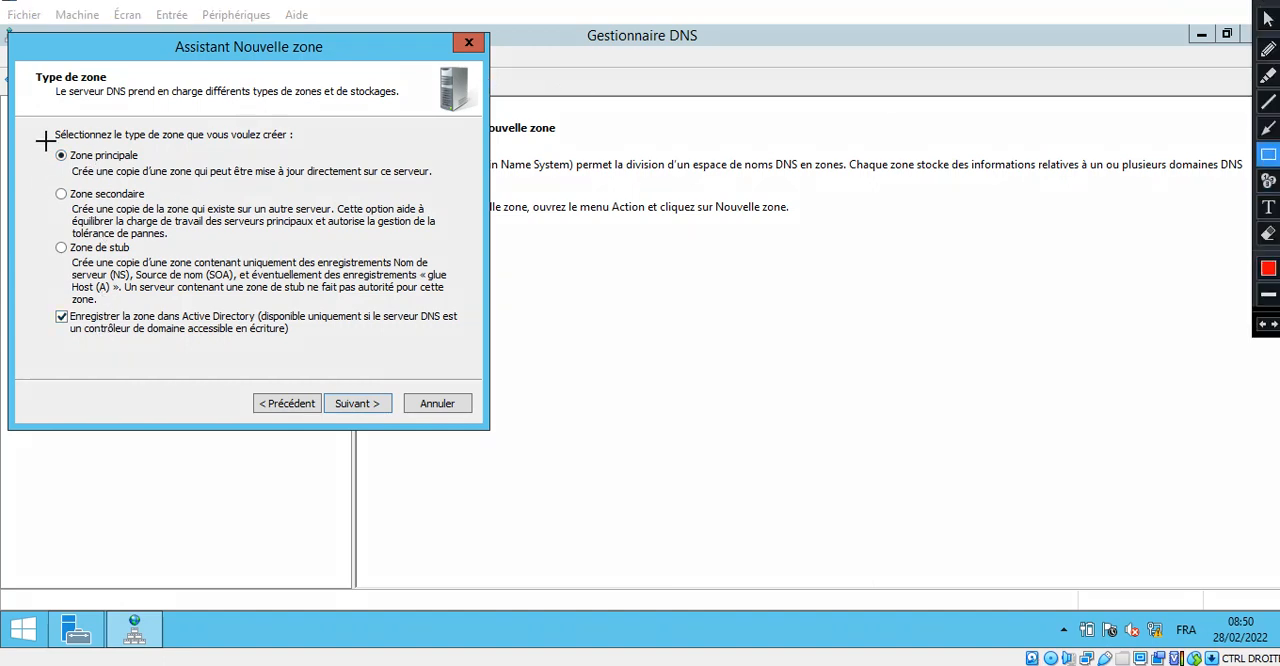
{"action": "left_click_drag", "start_coordinate": [45, 141], "coordinate": [452, 183]}
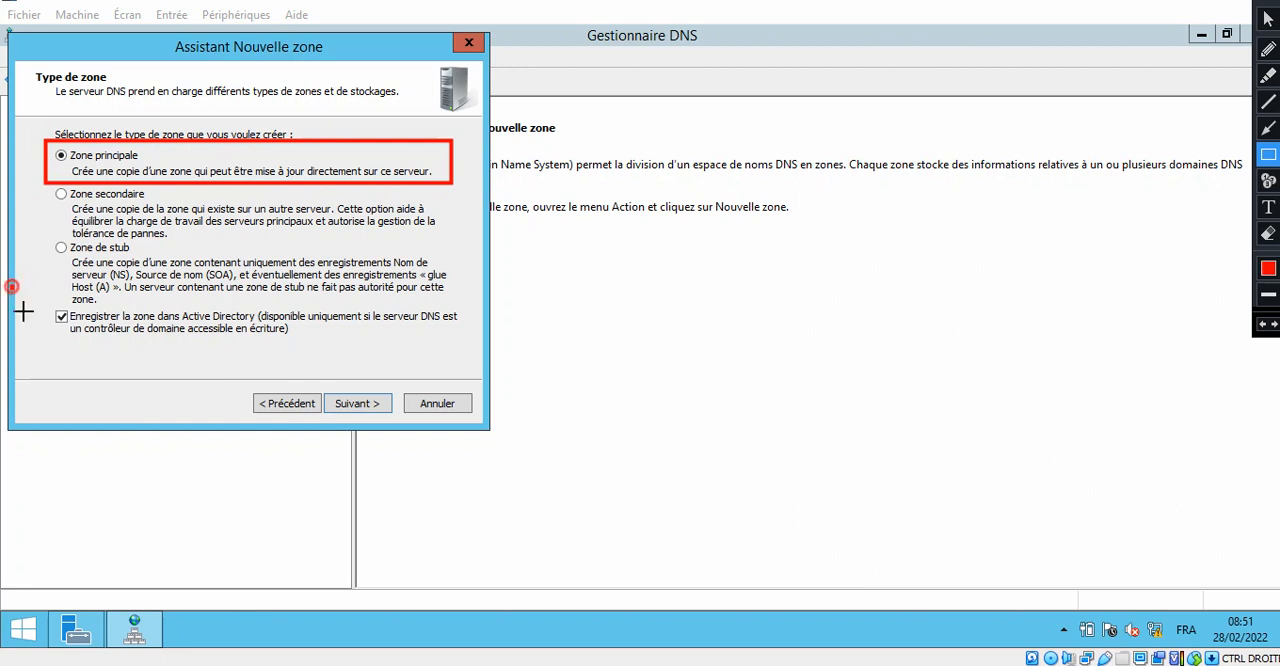
{"action": "mouse_move", "coordinate": [11, 286]}
{"action": "left_mouse_down"}
{"action": "mouse_move", "coordinate": [609, 368]}
{"action": "mouse_move", "coordinate": [476, 346]}
{"action": "left_mouse_up"}
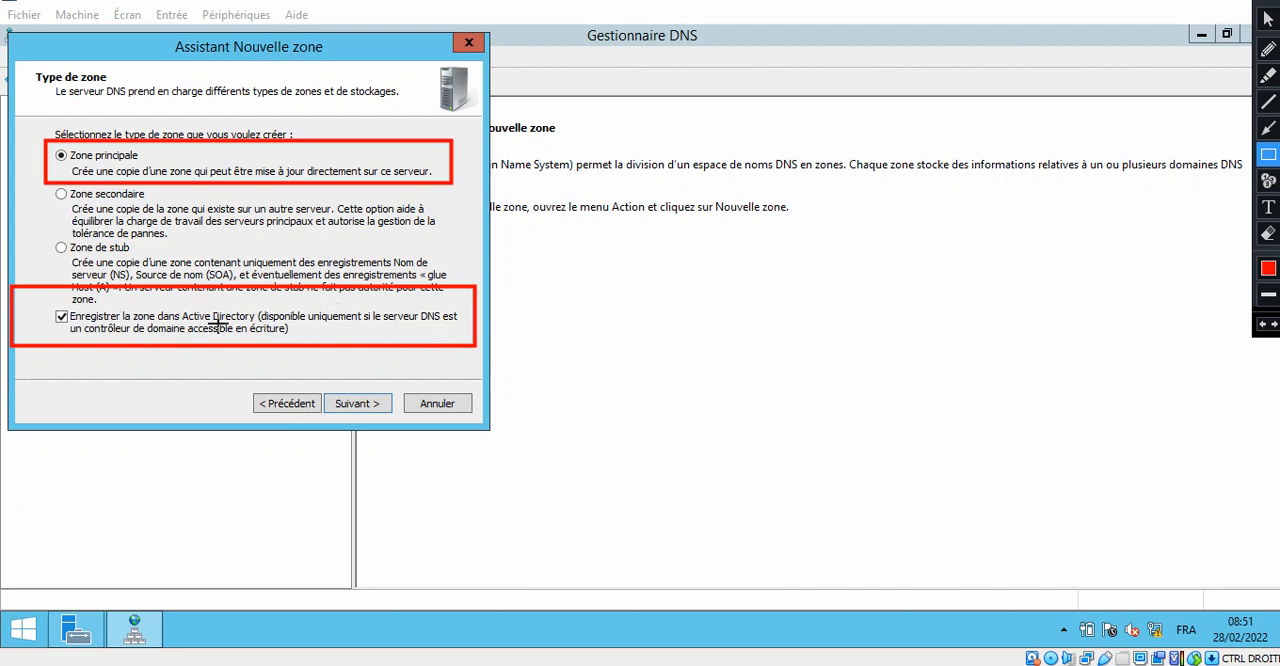
{"action": "left_click_drag", "start_coordinate": [318, 390], "coordinate": [410, 417]}
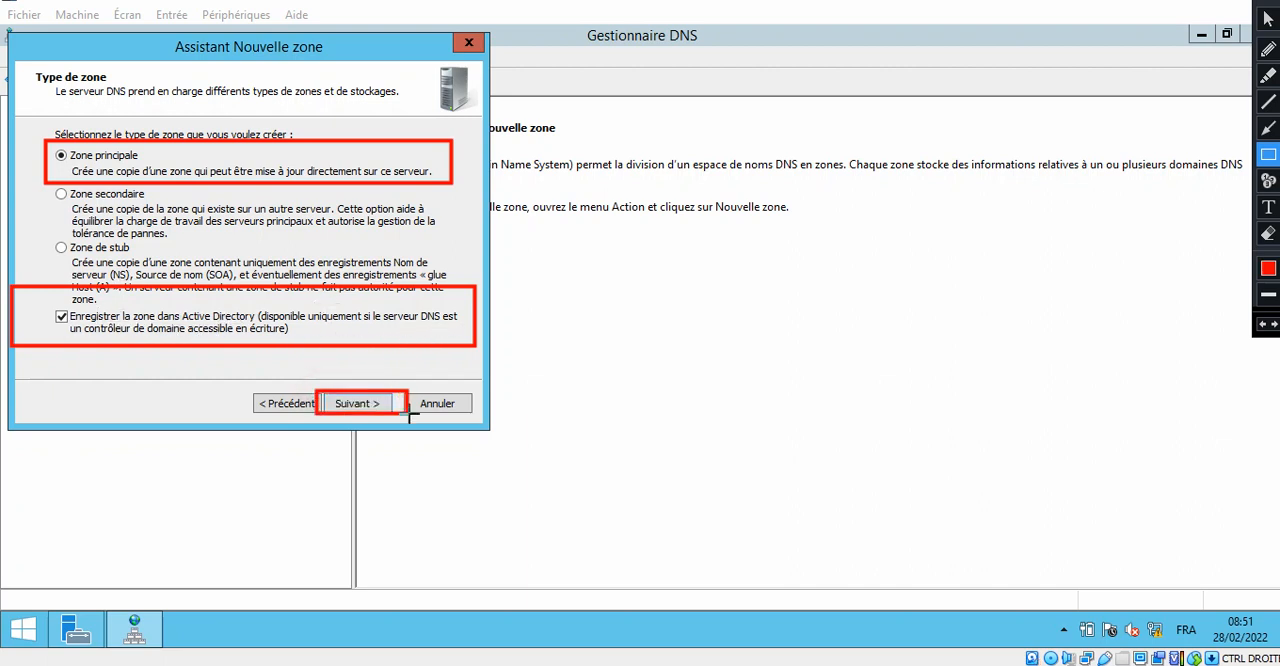
{"action": "key", "text": "Escape"}
{"action": "left_click", "coordinate": [362, 403]}
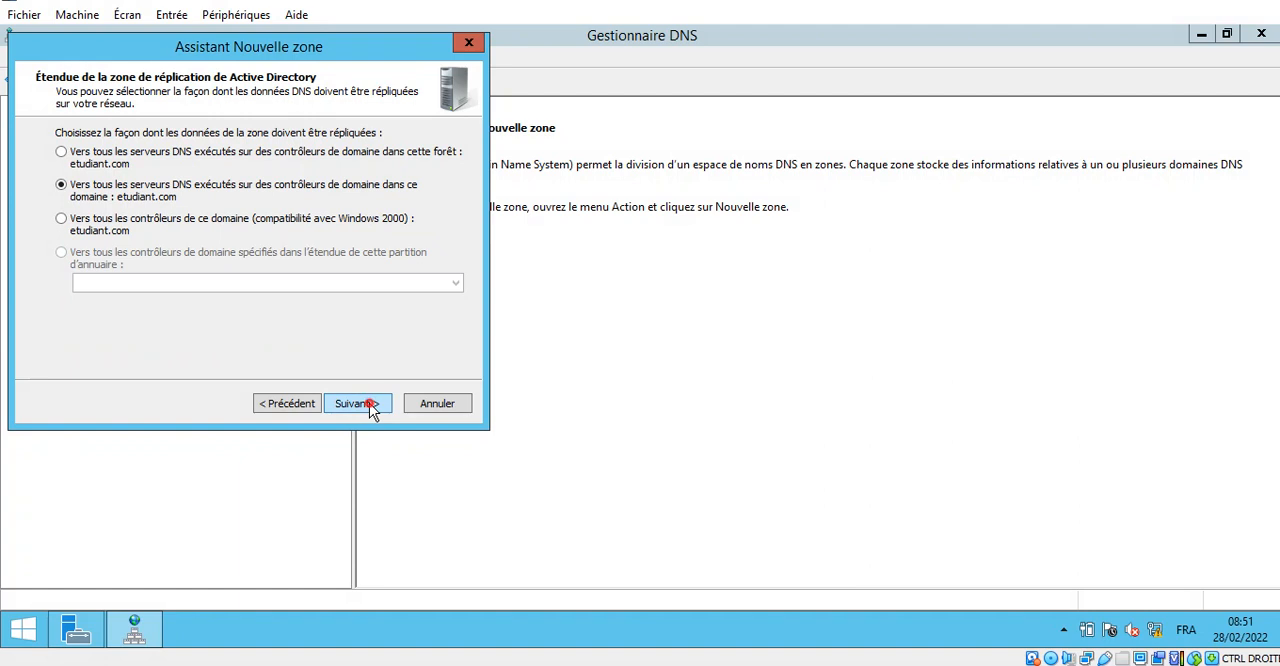
{"action": "left_click", "coordinate": [368, 403]}
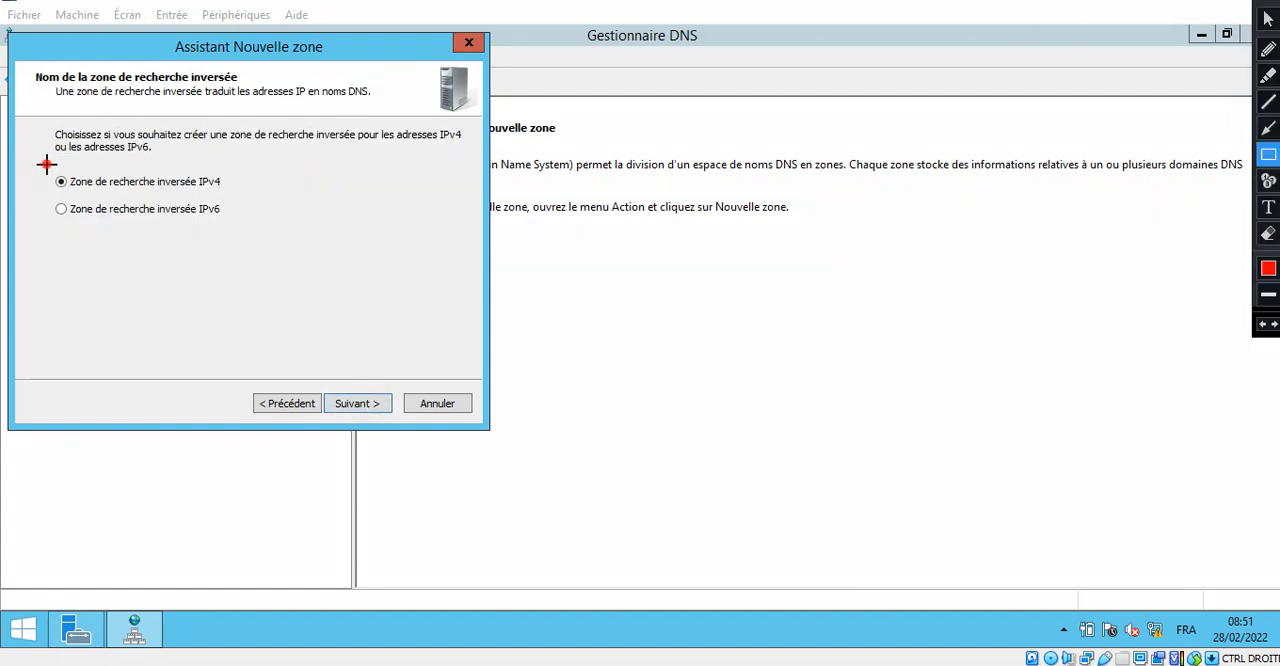
- Create the IPv4 reverse lookup zone for network ID 192.168.0, allowing only secure dynamic updates
{"action": "left_click_drag", "start_coordinate": [45, 165], "coordinate": [252, 194]}
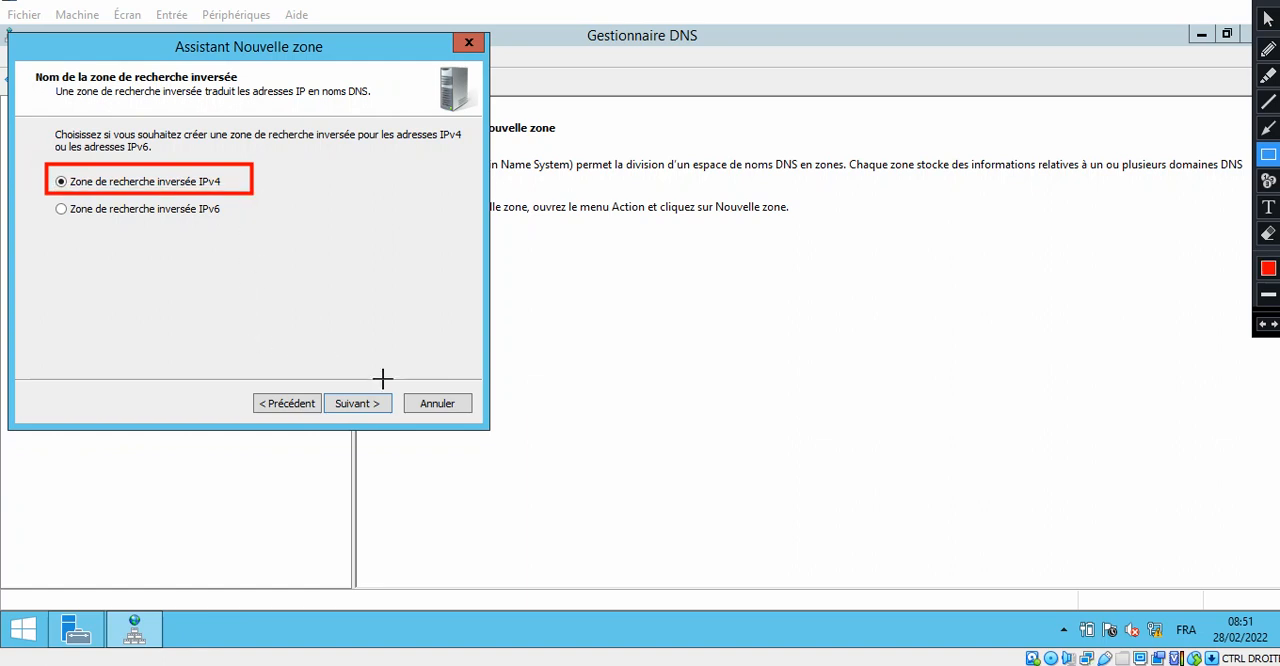
{"action": "key", "text": "Escape"}
{"action": "left_click", "coordinate": [368, 404]}
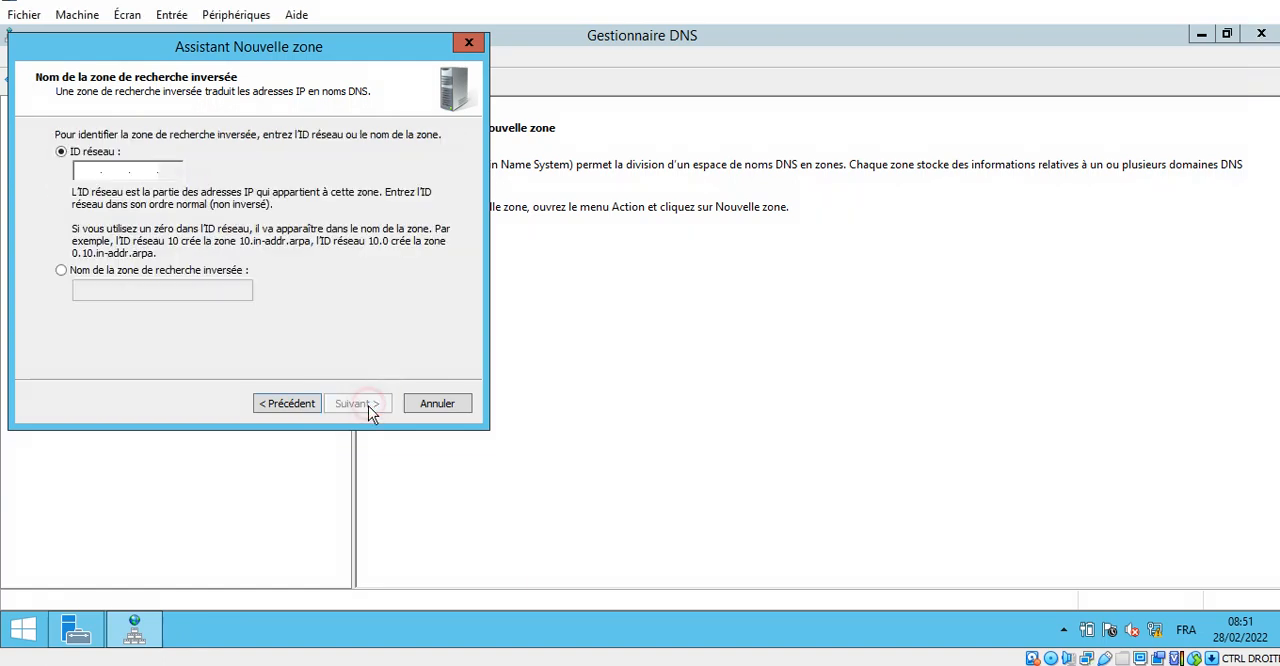
{"action": "left_click", "coordinate": [80, 168]}
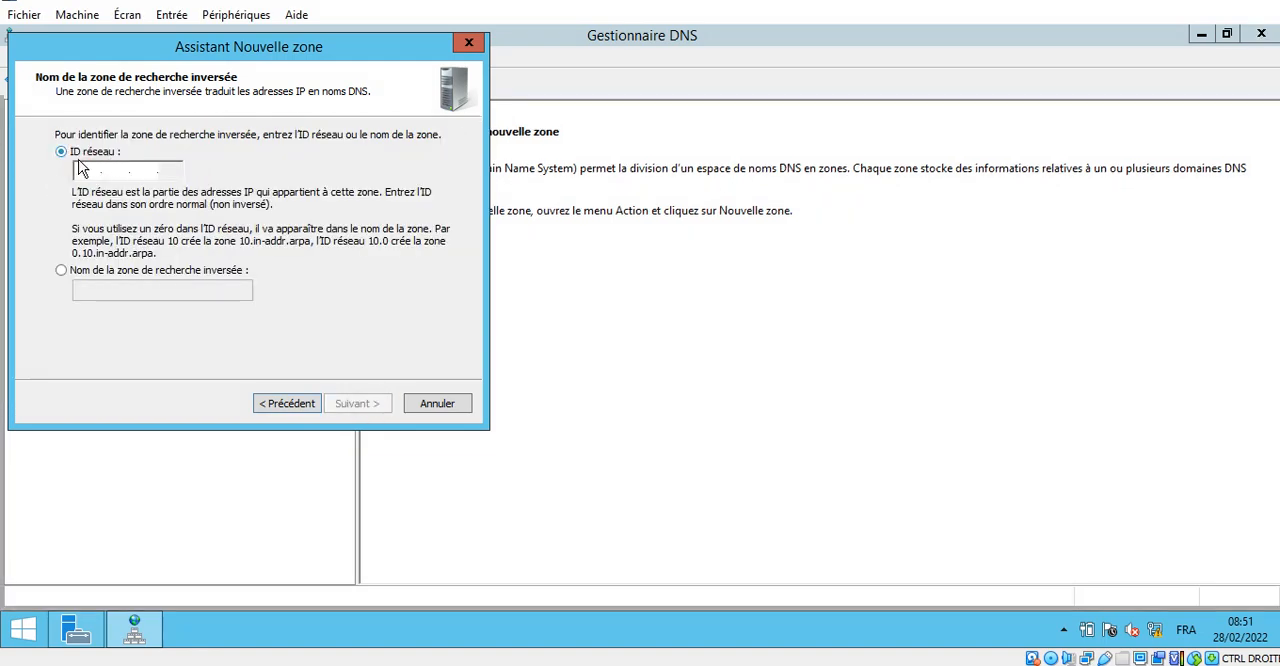
{"action": "type", "text": "192.16"}
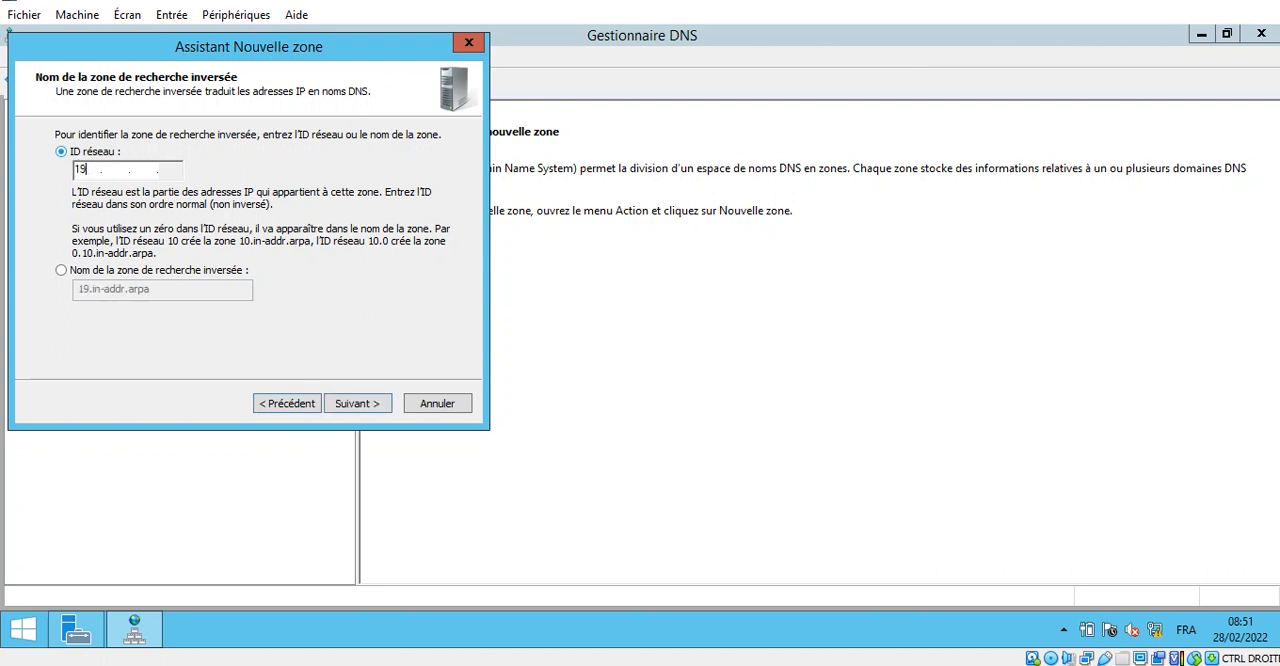
{"action": "type", "text": "8"}
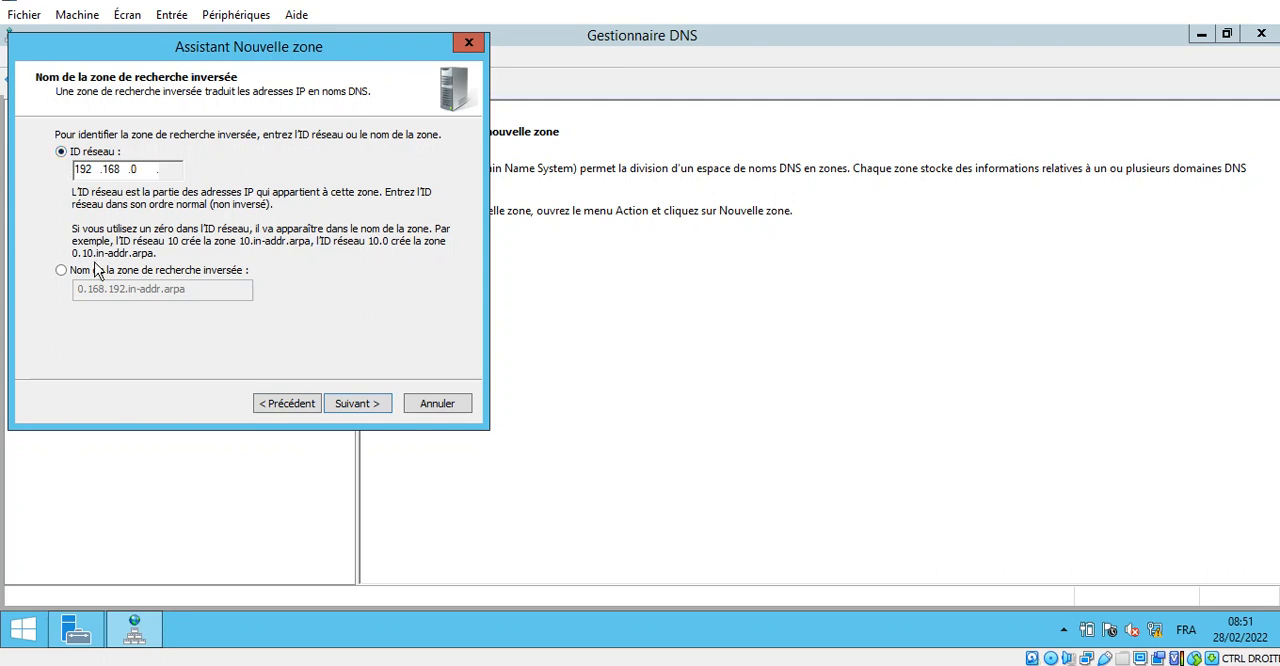
{"action": "left_click", "coordinate": [361, 407]}
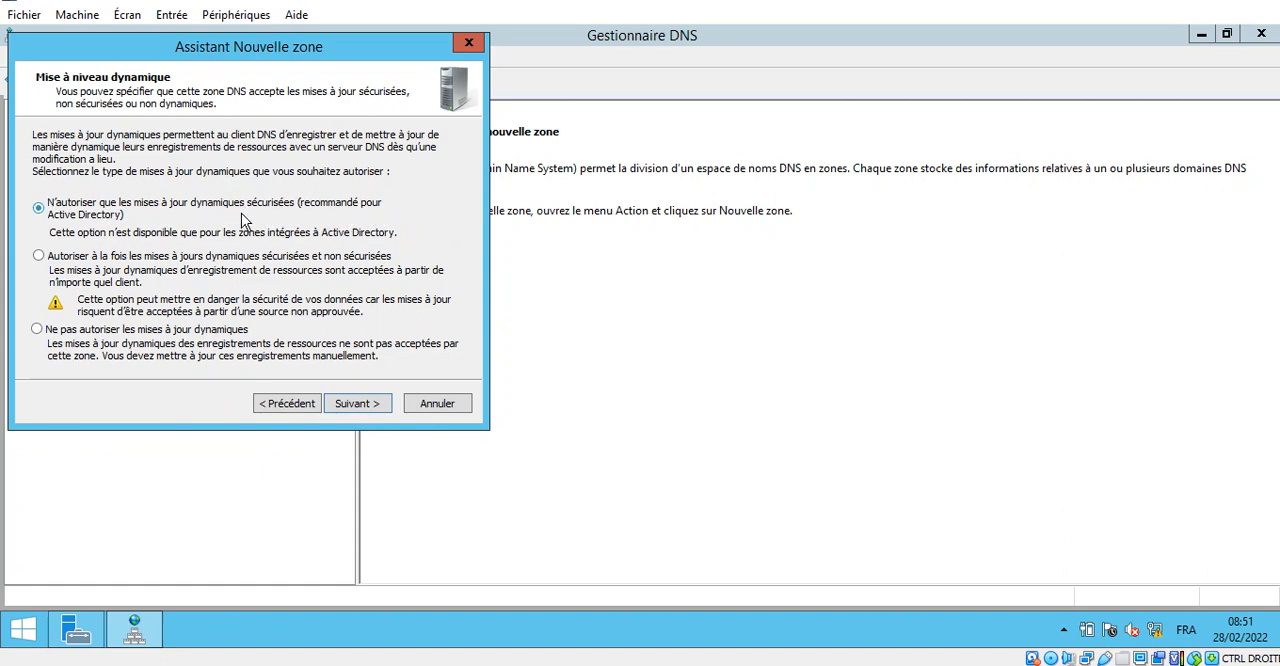
{"action": "left_click", "coordinate": [367, 406]}
{"action": "left_click", "coordinate": [362, 405]}
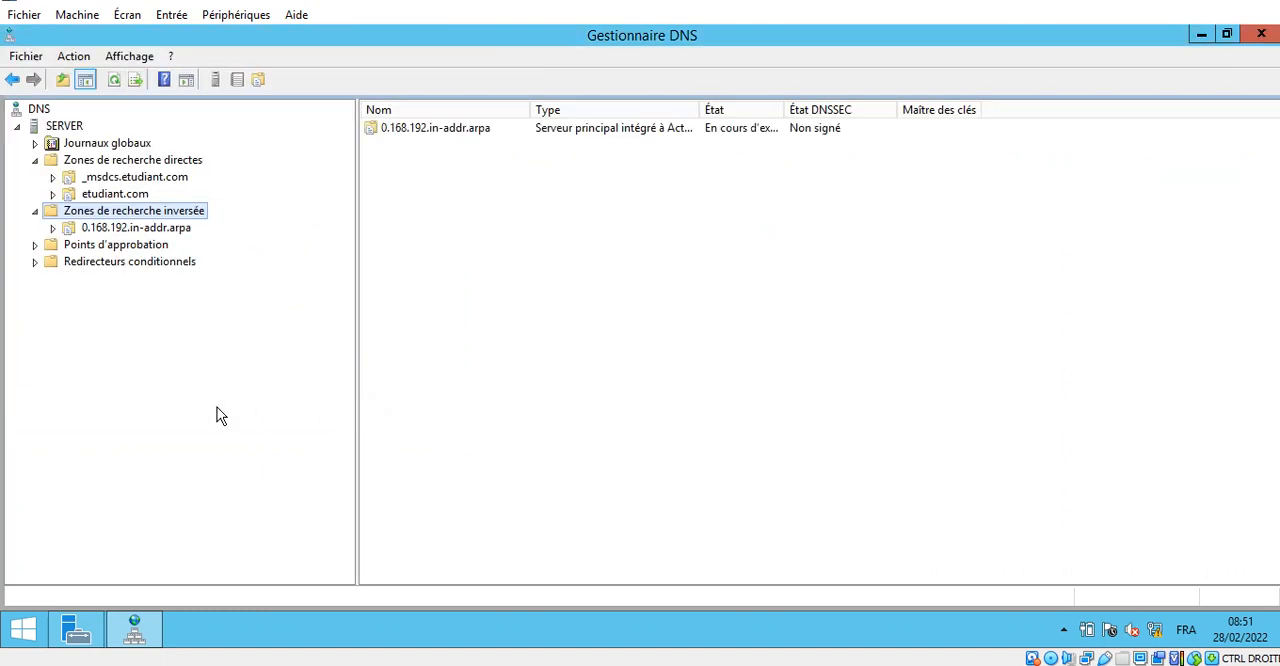
- Start a new pointer (PTR) record in the 0.168.192.in-addr.arpa zone with host IP address 192.168.0.1
{"action": "left_click", "coordinate": [125, 230]}
{"action": "right_click", "coordinate": [465, 230]}
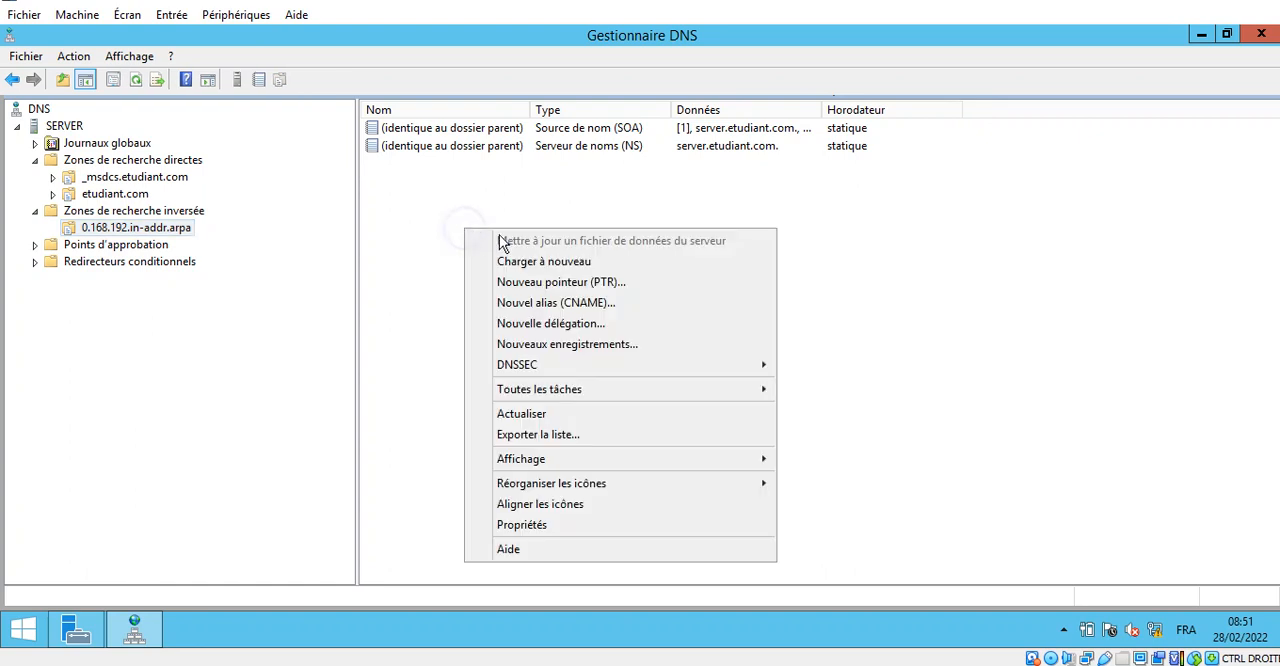
{"action": "left_click", "coordinate": [600, 282]}
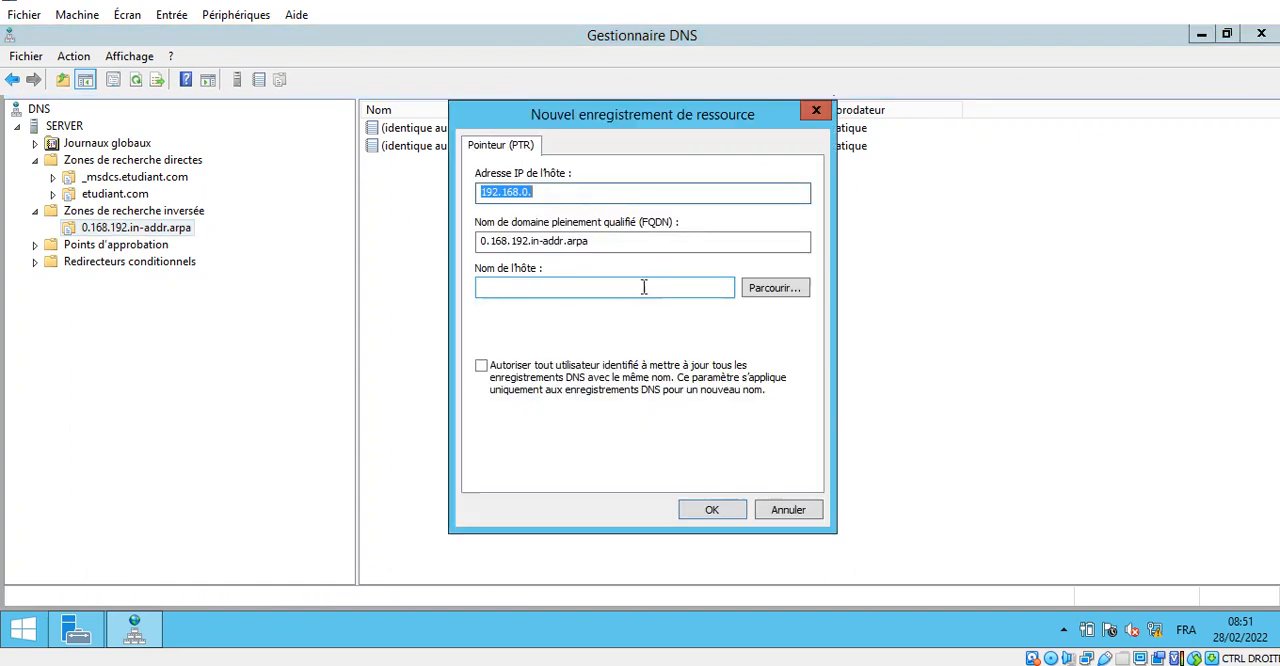
{"action": "left_click", "coordinate": [552, 192]}
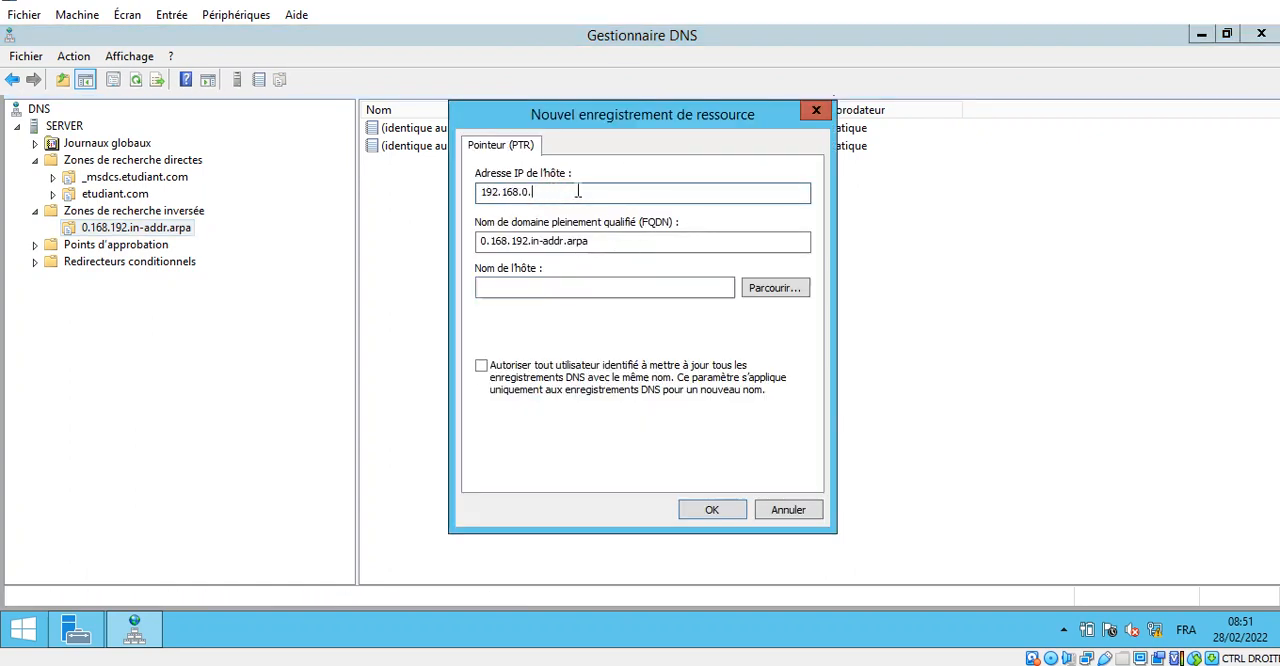
{"action": "type", "text": "1"}
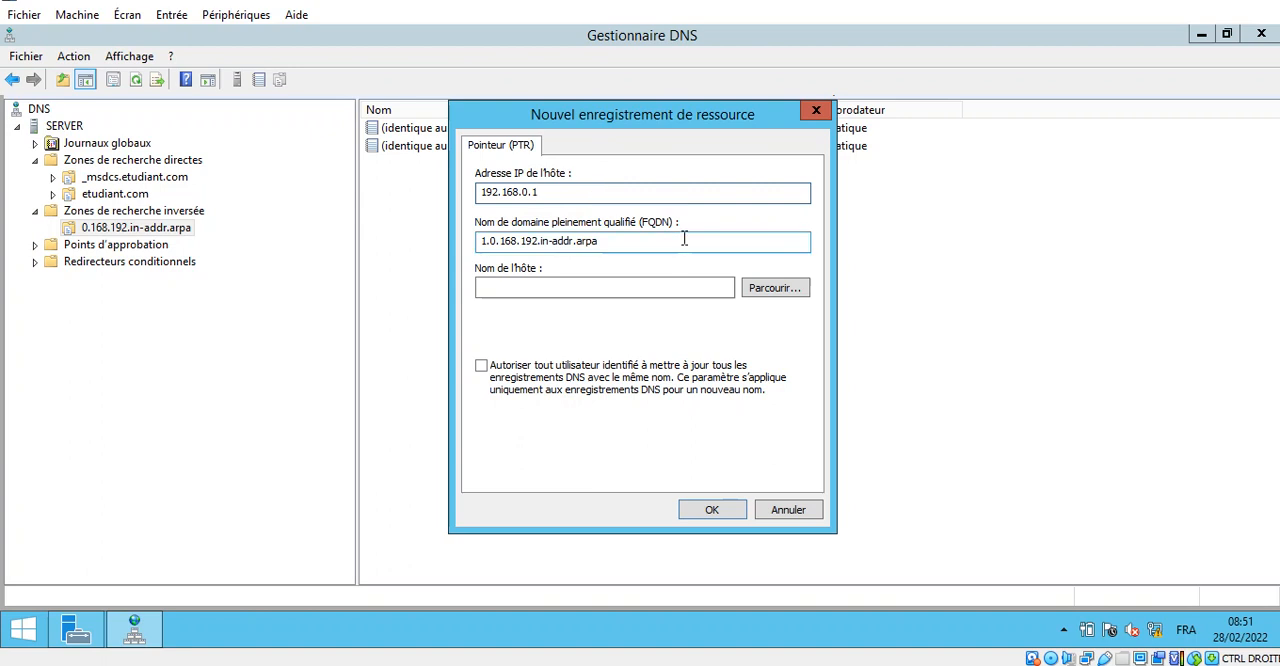
- Browse to server.etudiant.com as the pointer's host name and create the record, allowing any authenticated user to update DNS records with the same name
{"action": "left_click", "coordinate": [762, 292]}
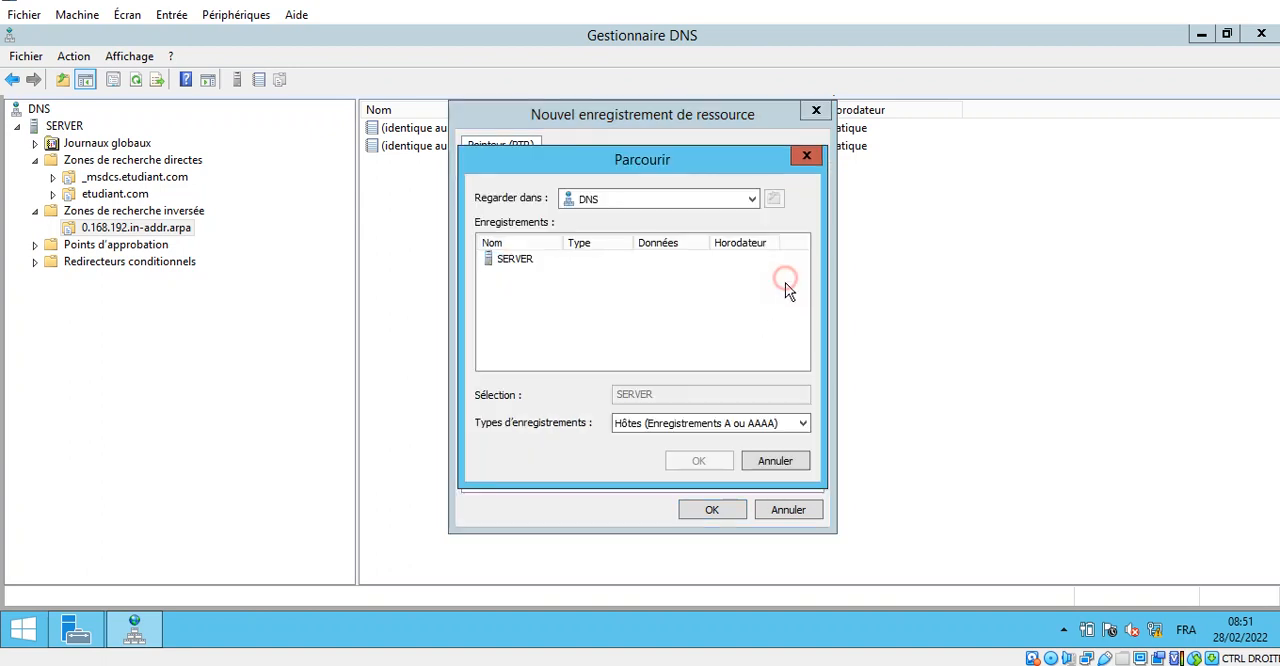
{"action": "double_click", "coordinate": [512, 262]}
{"action": "double_click", "coordinate": [516, 262]}
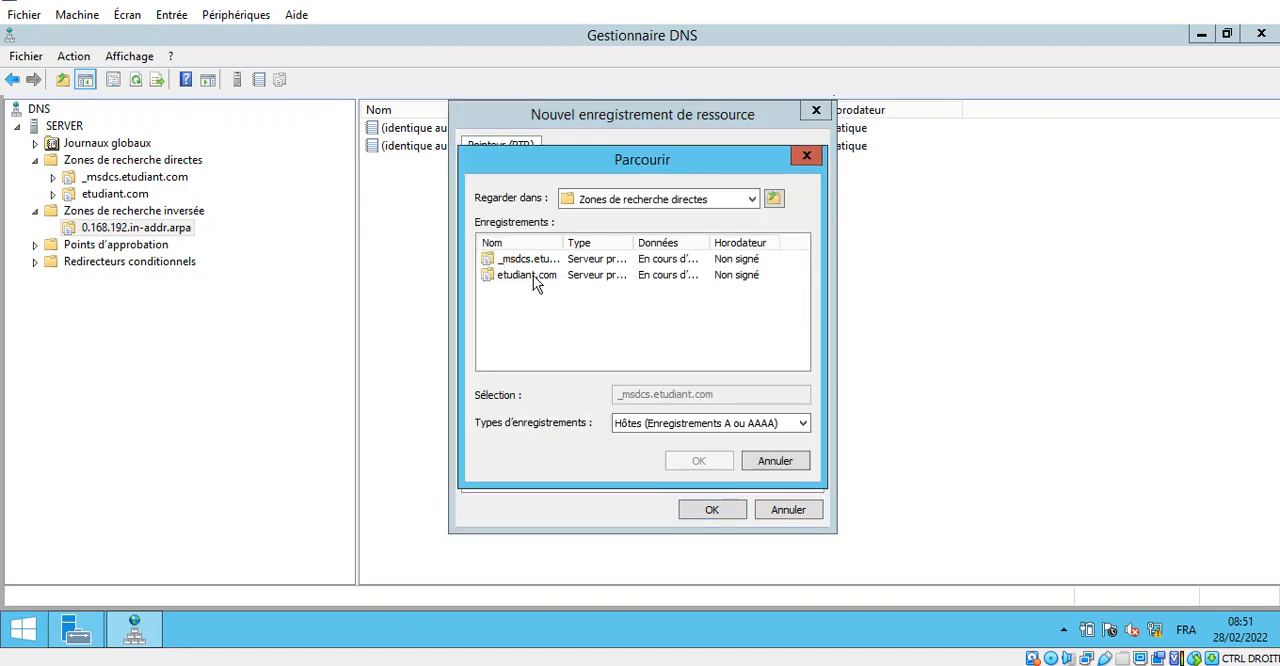
{"action": "double_click", "coordinate": [533, 277]}
{"action": "scroll", "coordinate": [540, 345], "scroll_direction": "down", "scroll_amount": 1}
{"action": "double_click", "coordinate": [515, 357]}
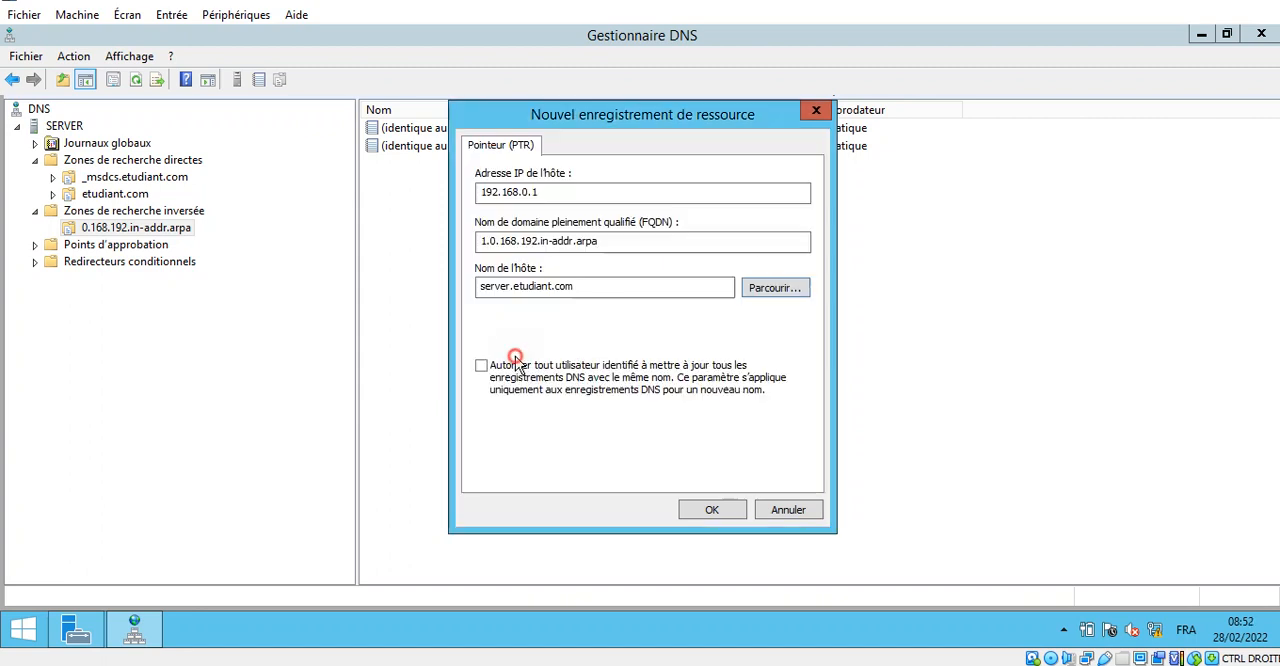
{"action": "left_click", "coordinate": [481, 366]}
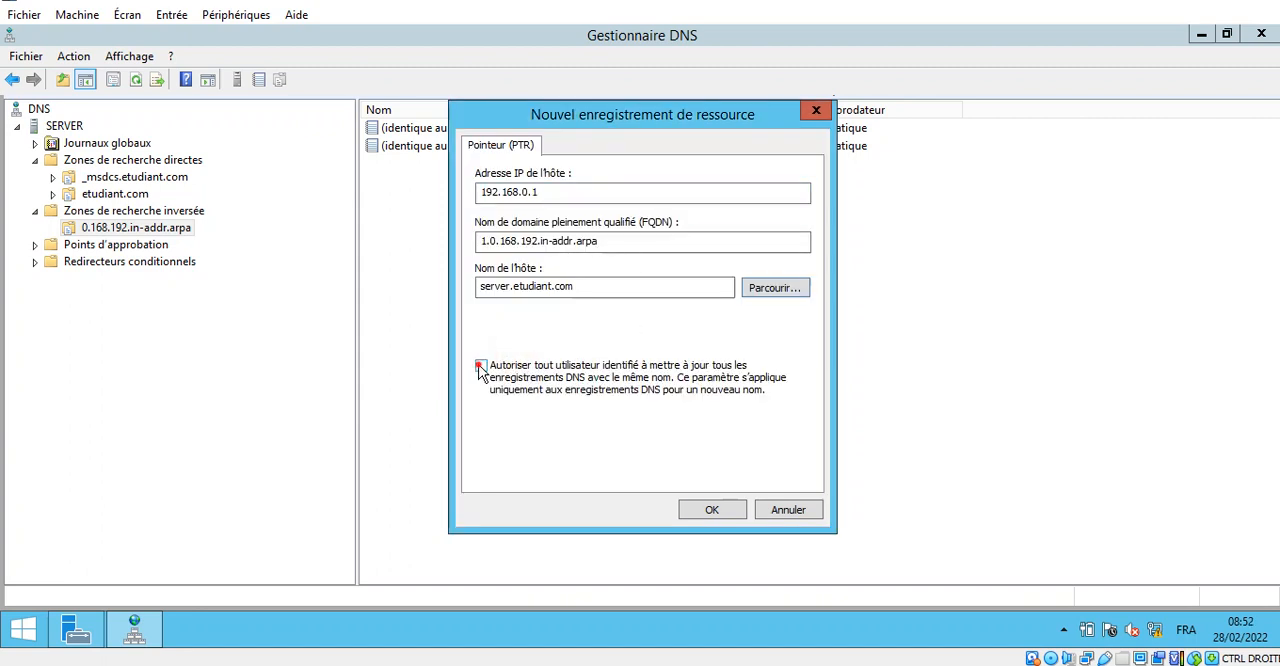
{"action": "left_click", "coordinate": [714, 508]}
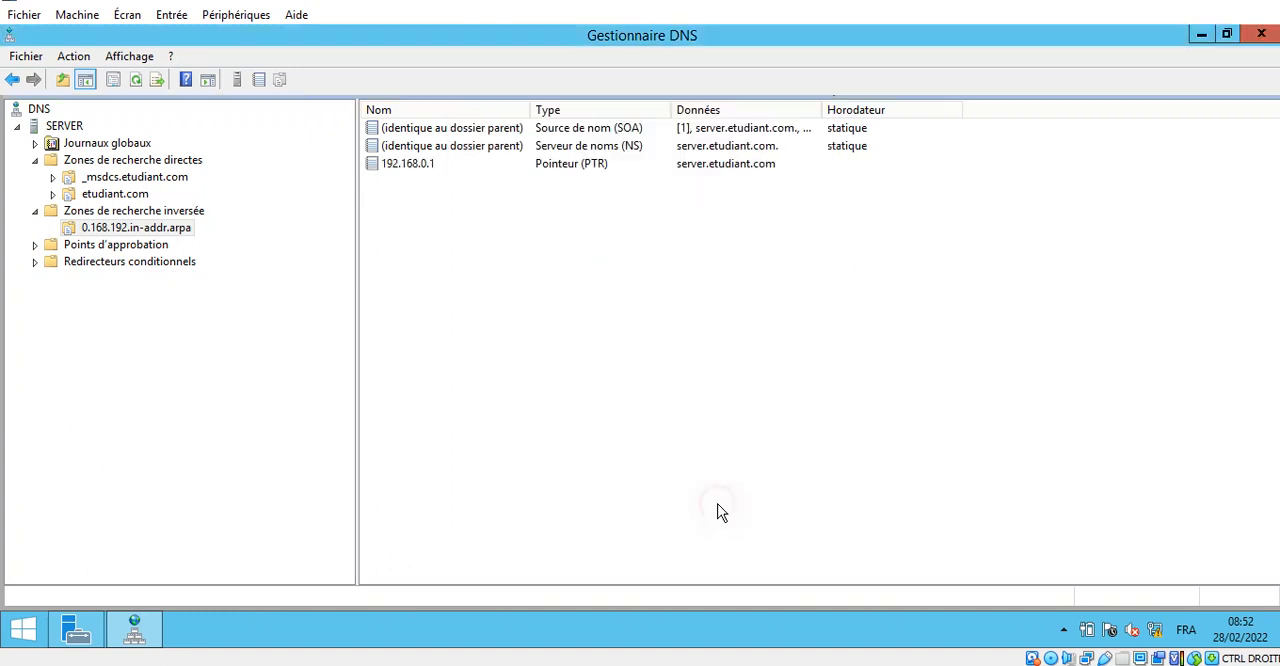
{"action": "left_click", "coordinate": [539, 322]}
{"action": "right_click", "coordinate": [70, 125]}
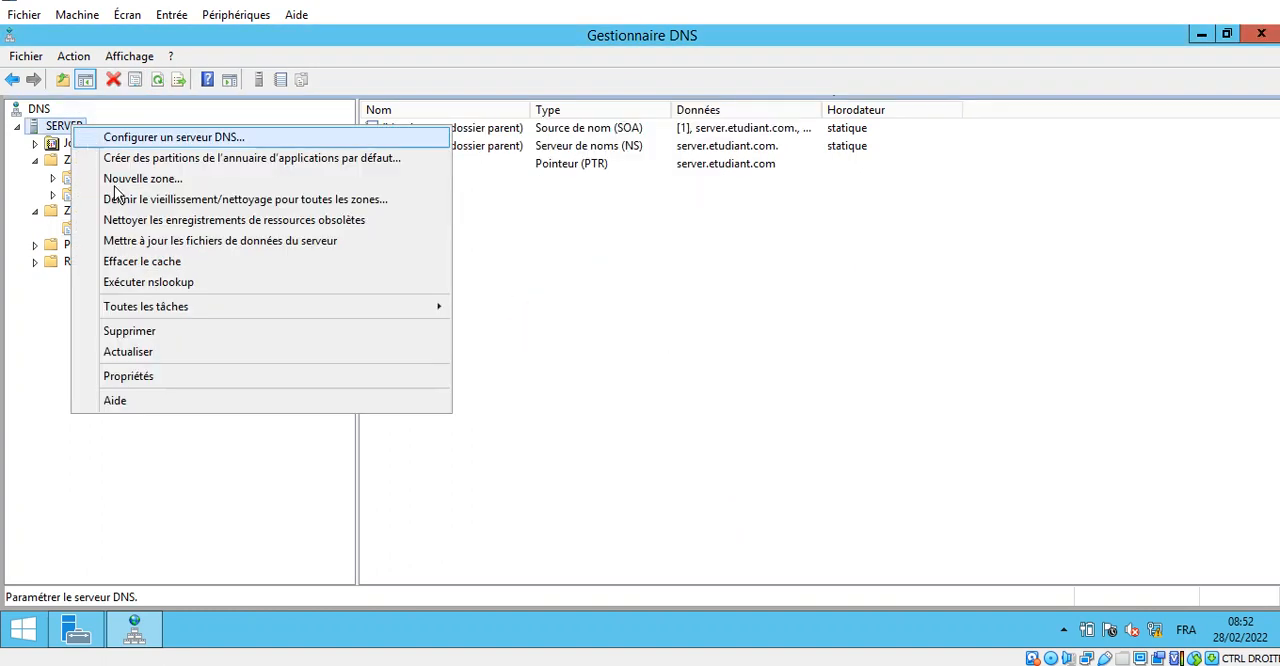
{"action": "left_click", "coordinate": [196, 284]}
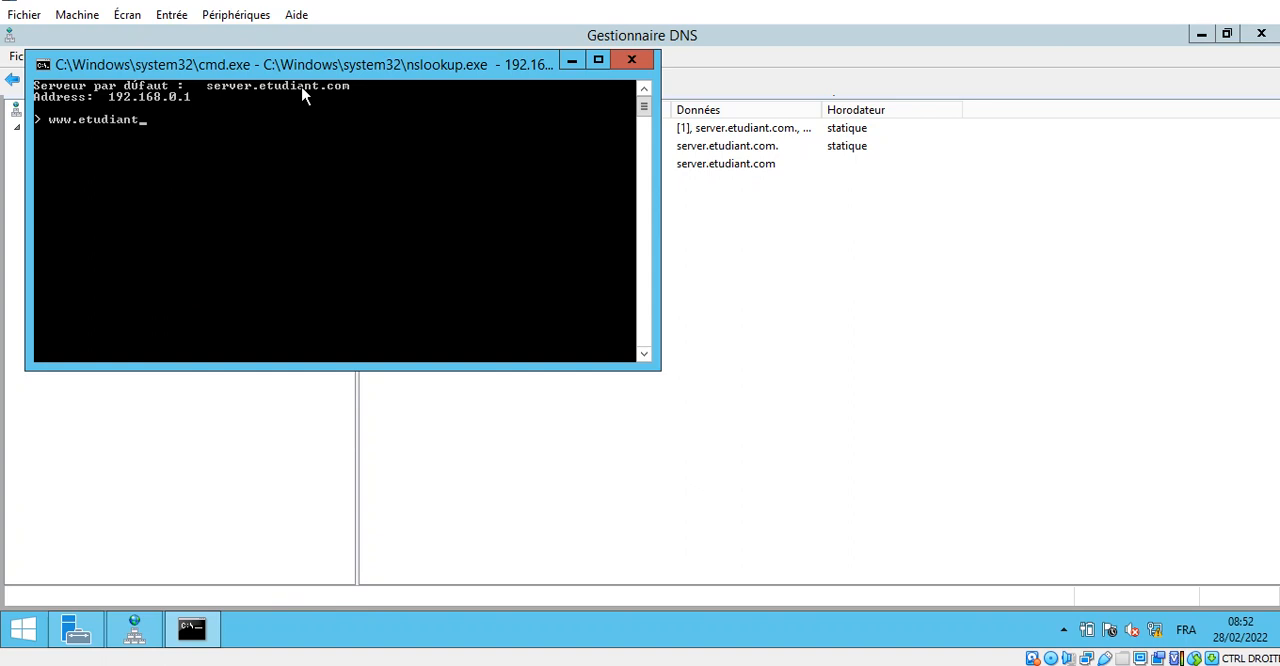
{"action": "key", "text": "Return"}
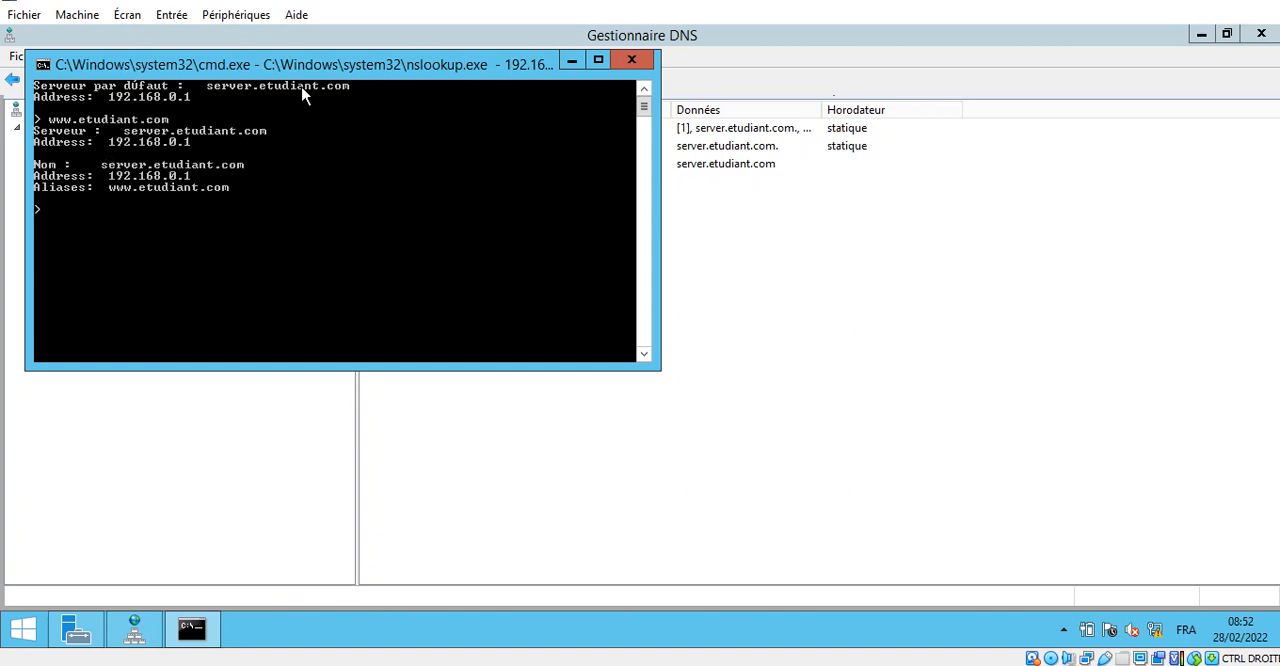
{"action": "left_click", "coordinate": [630, 62]}
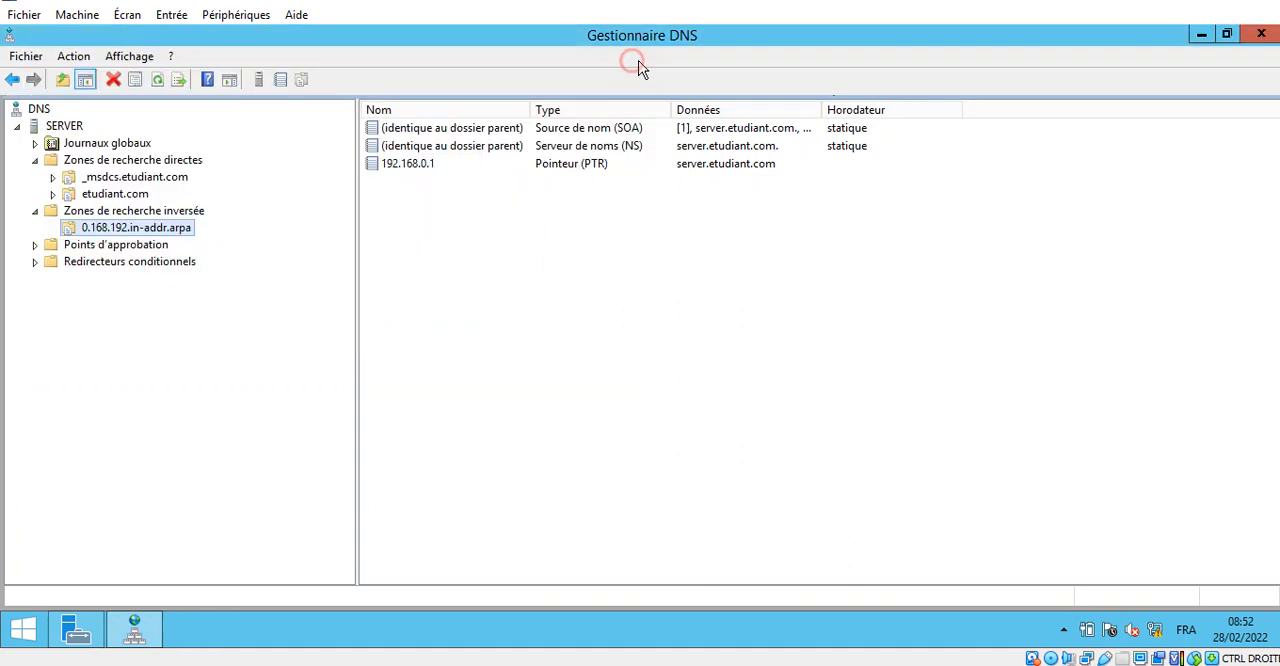
- Close DNS Manager and open the DHCP console from Server Manager, maximized with a wider console tree
{"action": "left_click", "coordinate": [1262, 36]}
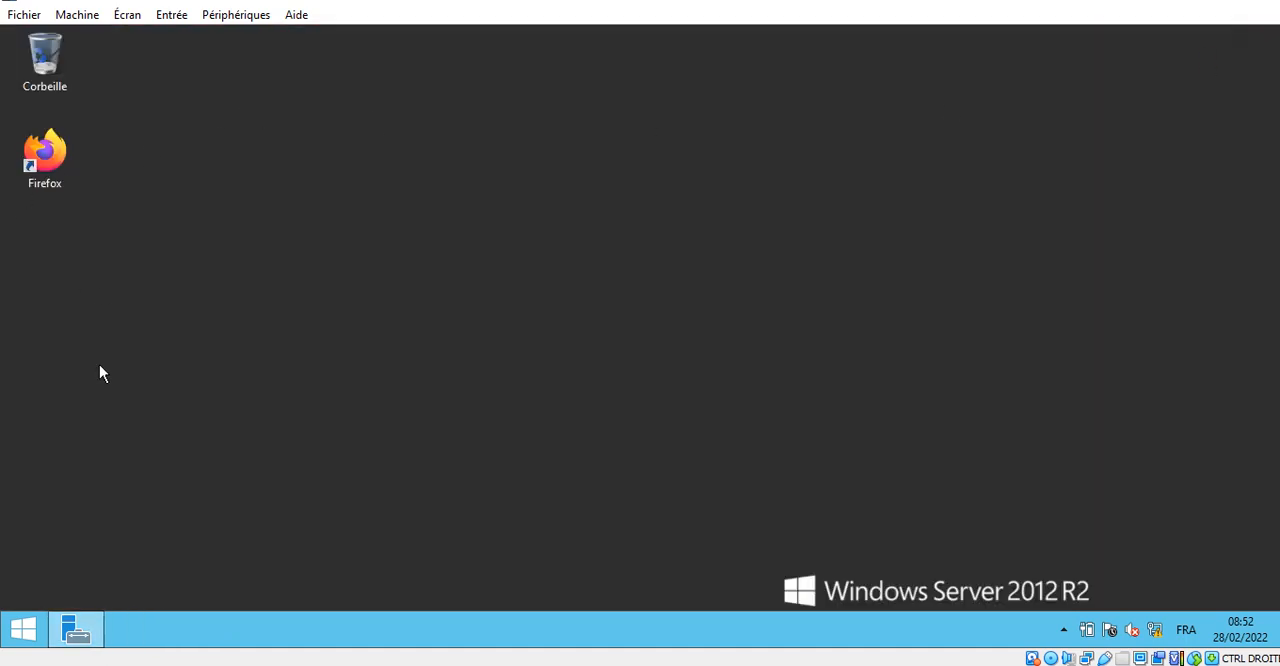
{"action": "left_click", "coordinate": [82, 634]}
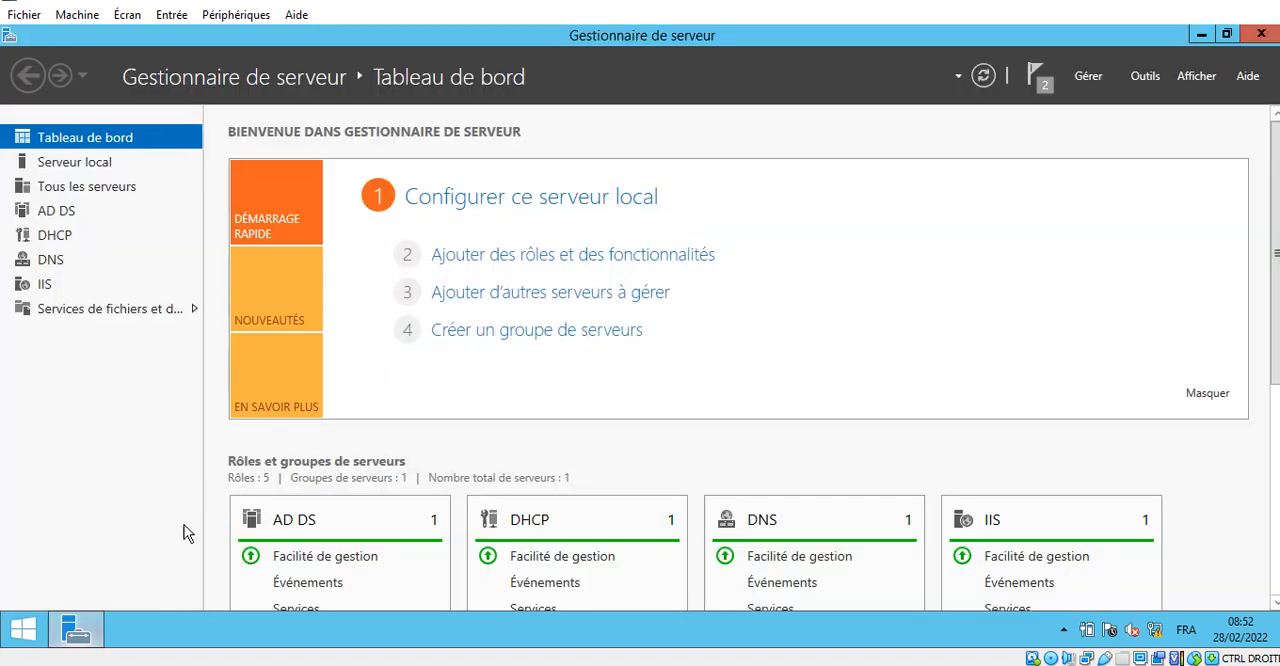
{"action": "left_click", "coordinate": [1148, 80]}
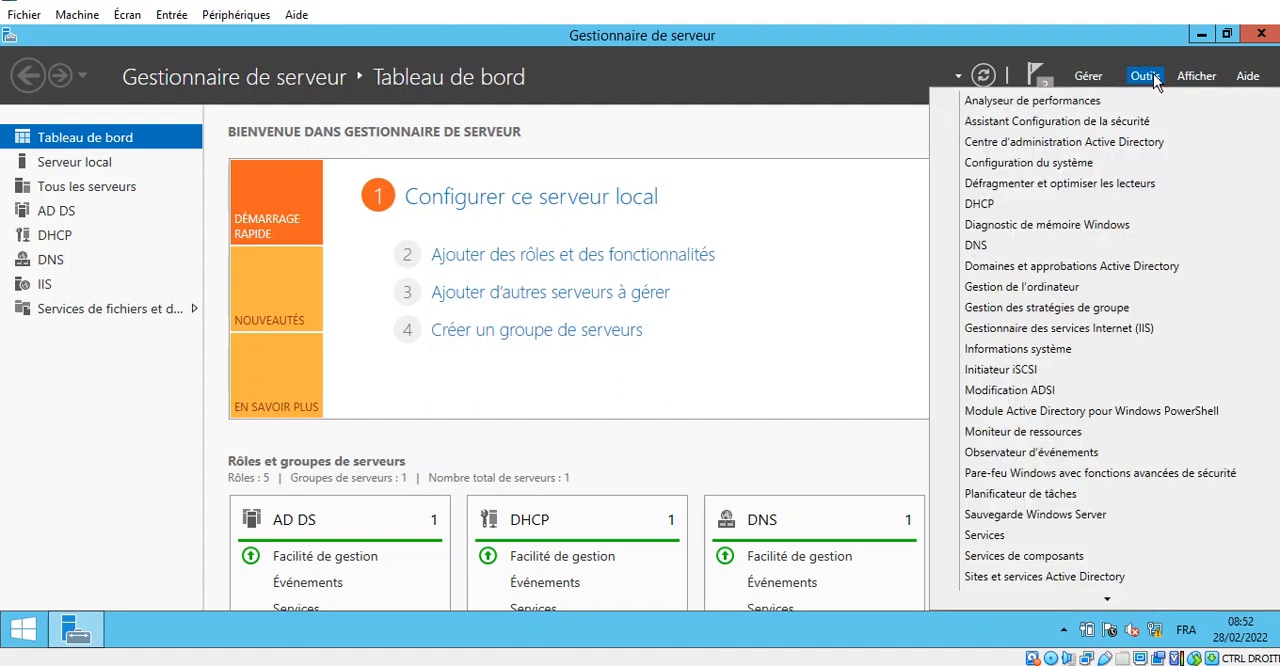
{"action": "left_click", "coordinate": [1005, 204]}
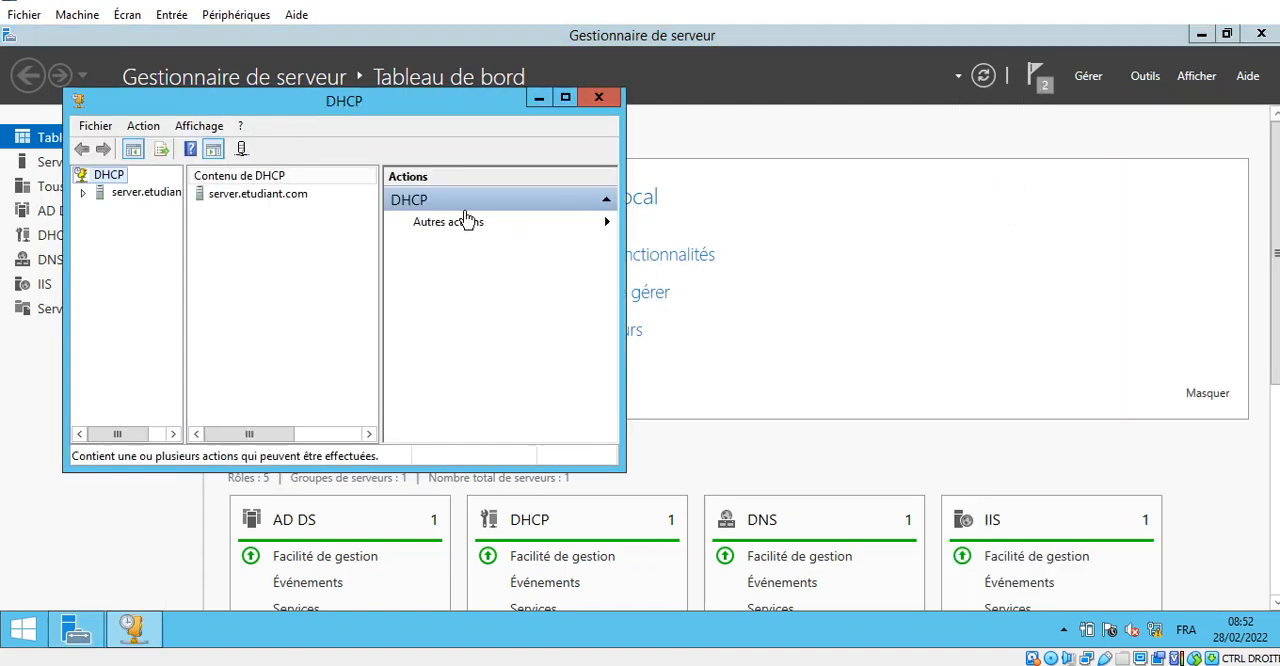
{"action": "left_click", "coordinate": [1261, 34]}
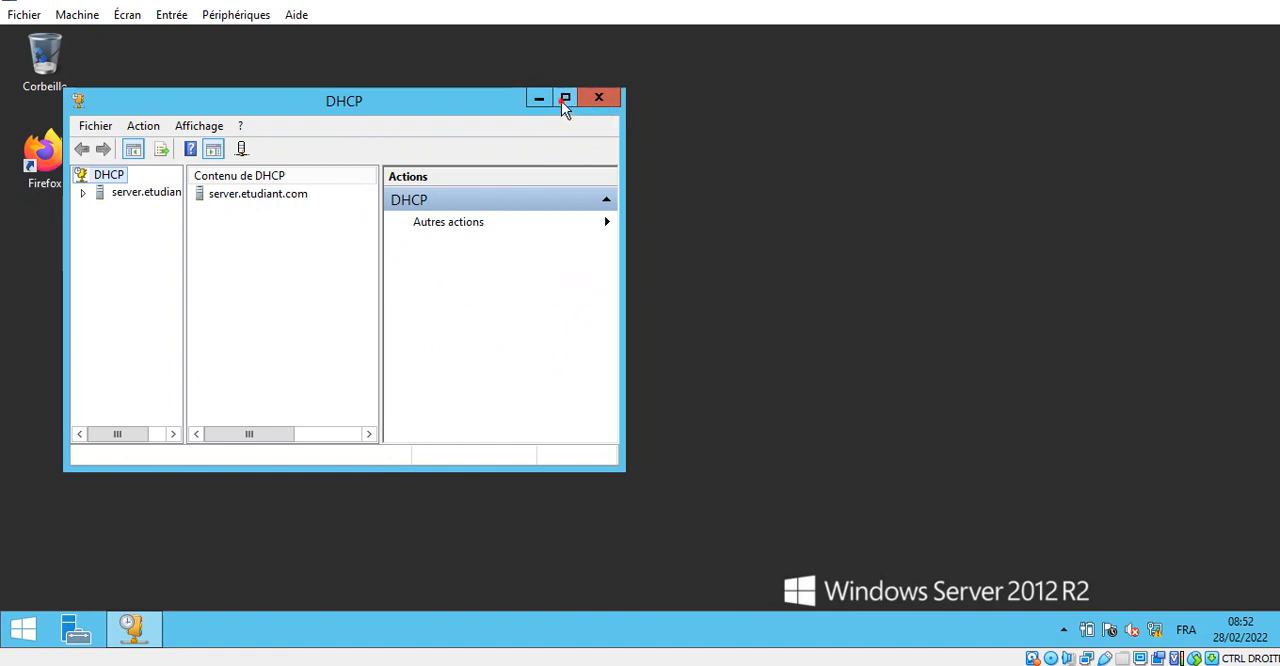
{"action": "left_click", "coordinate": [563, 101]}
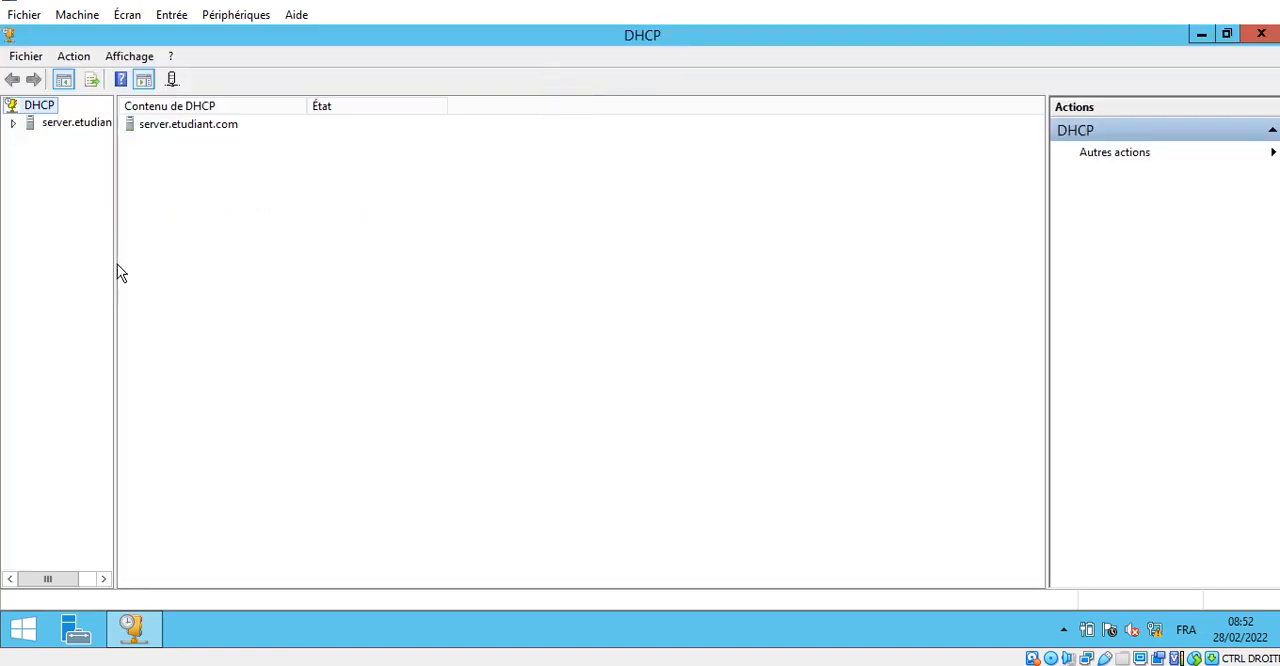
{"action": "left_click_drag", "start_coordinate": [115, 270], "coordinate": [367, 320]}
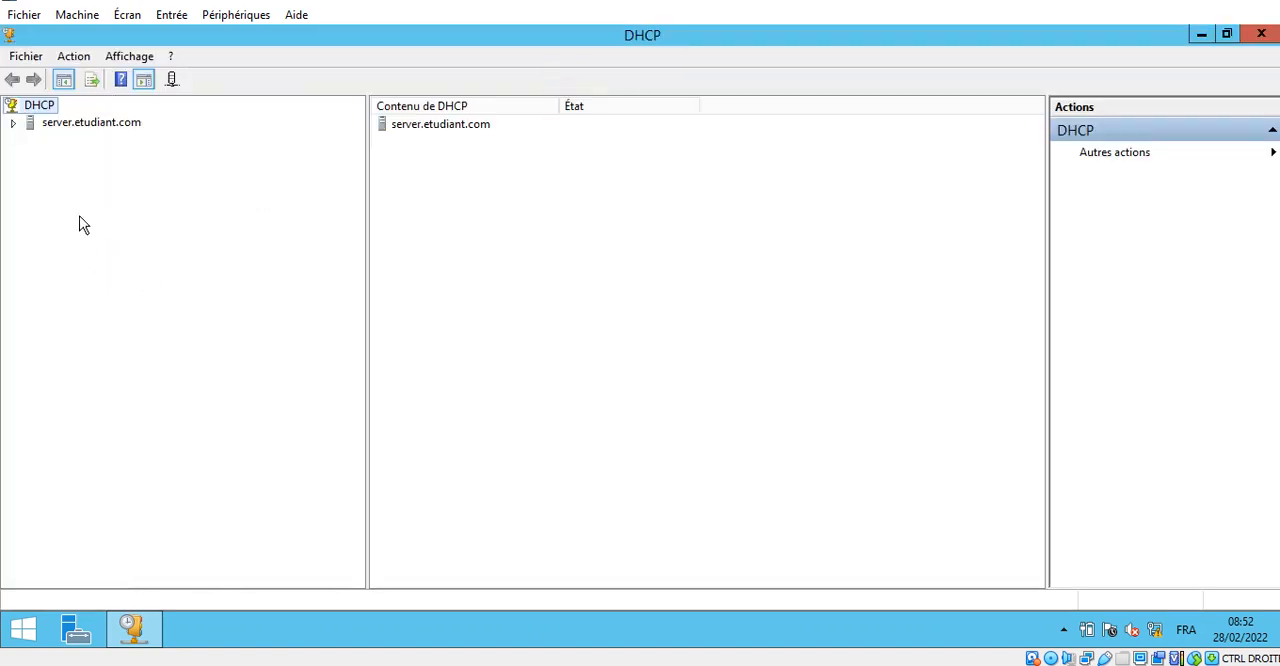
- Start a new scope named etudiant under IPv4 of the DHCP server server.etudiant.com
{"action": "left_click", "coordinate": [13, 122]}
{"action": "left_click", "coordinate": [31, 140]}
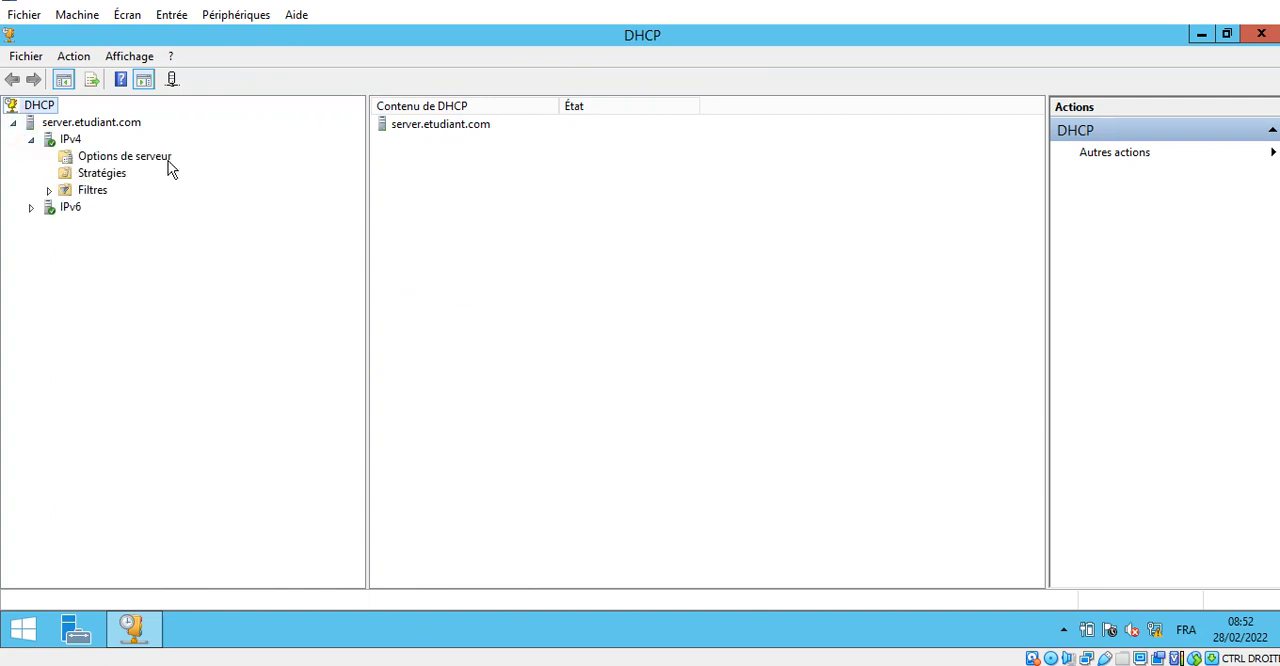
{"action": "left_click", "coordinate": [72, 139]}
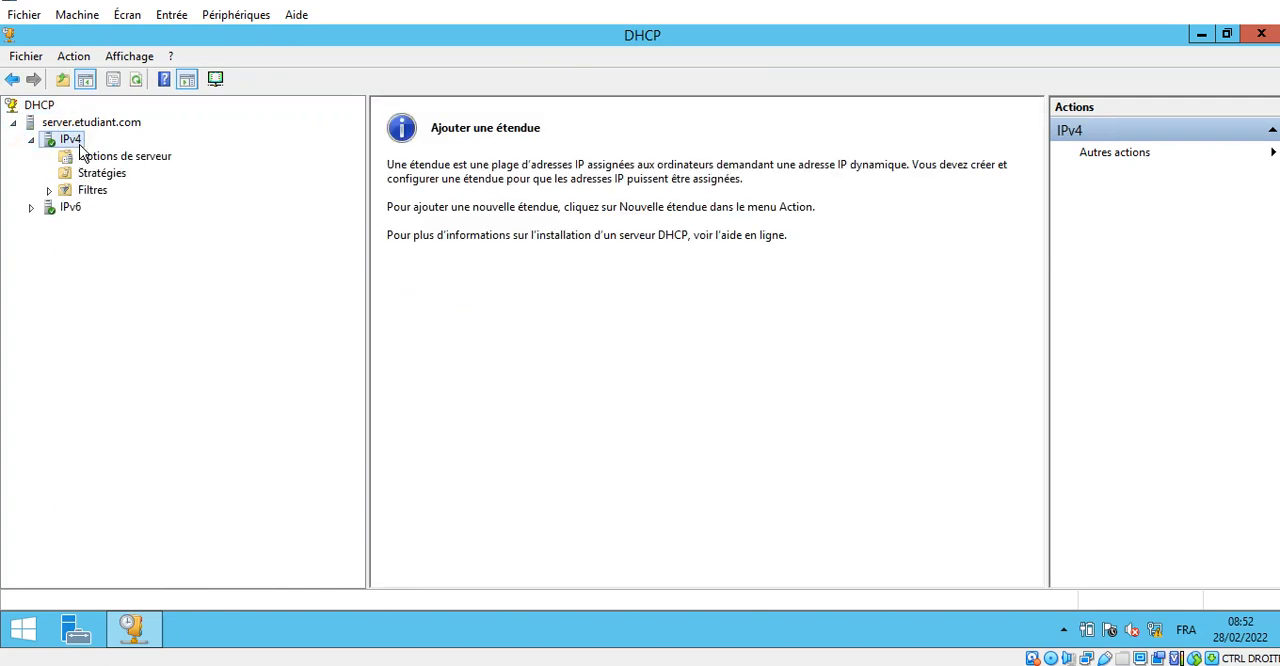
{"action": "right_click", "coordinate": [76, 145]}
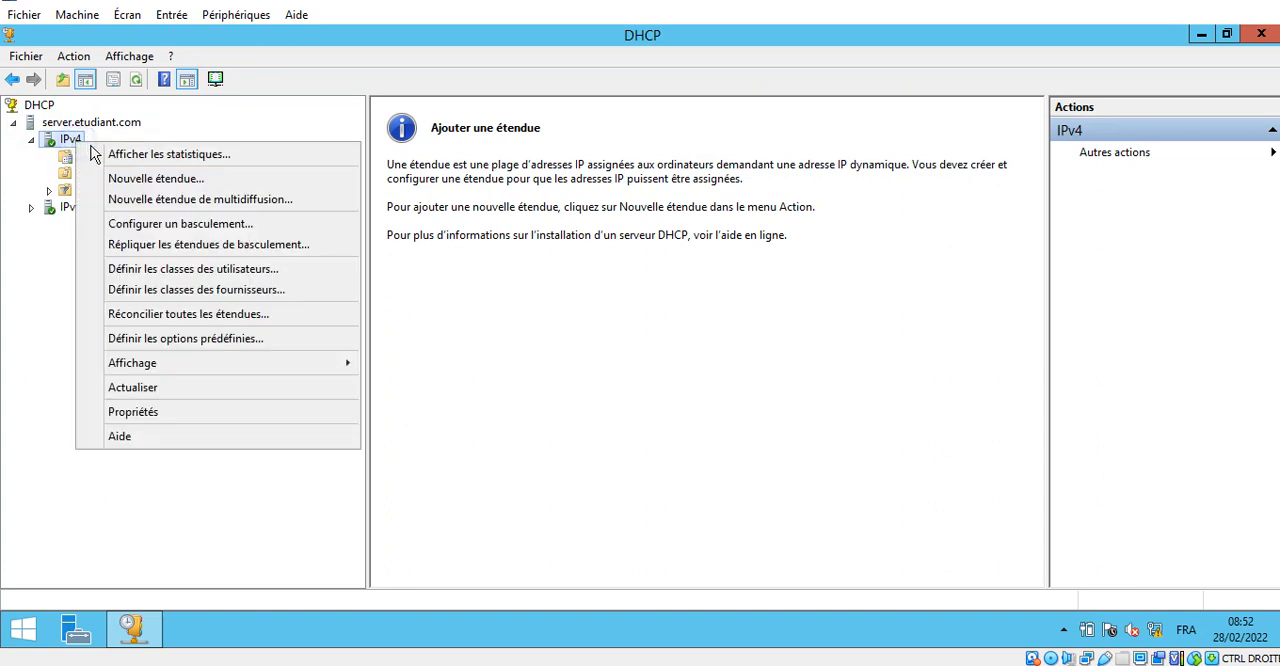
{"action": "left_click", "coordinate": [162, 177]}
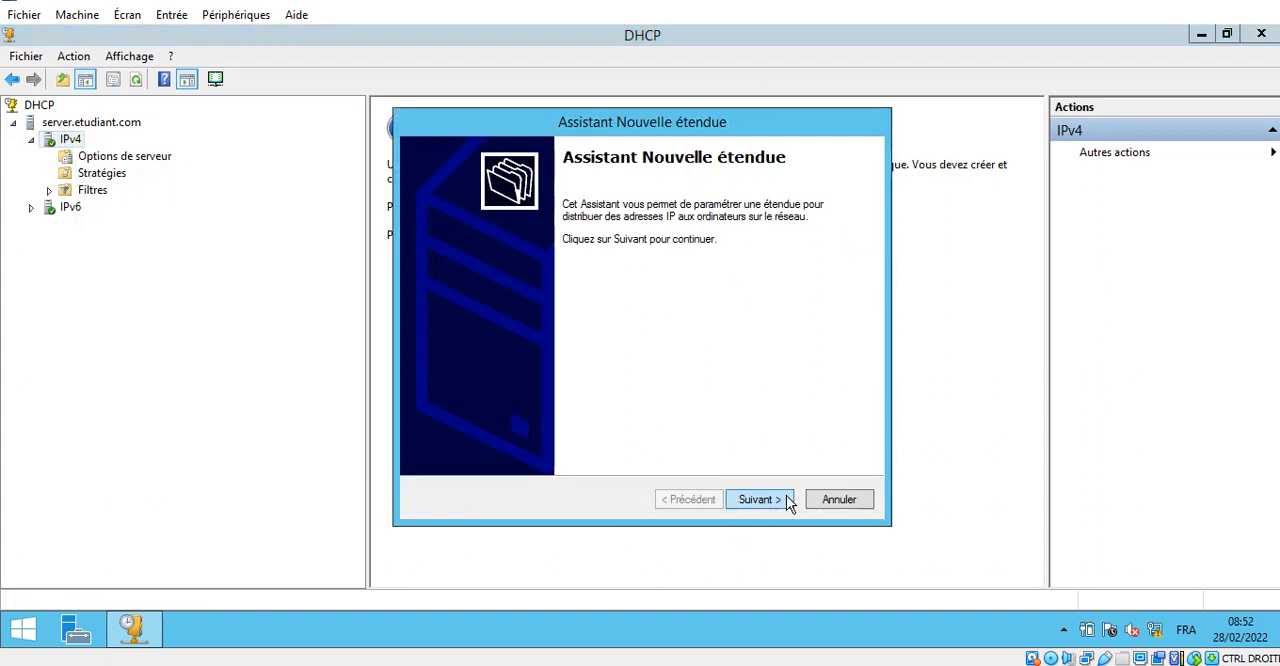
{"action": "left_click", "coordinate": [760, 499]}
{"action": "type", "text": "etudiant"}
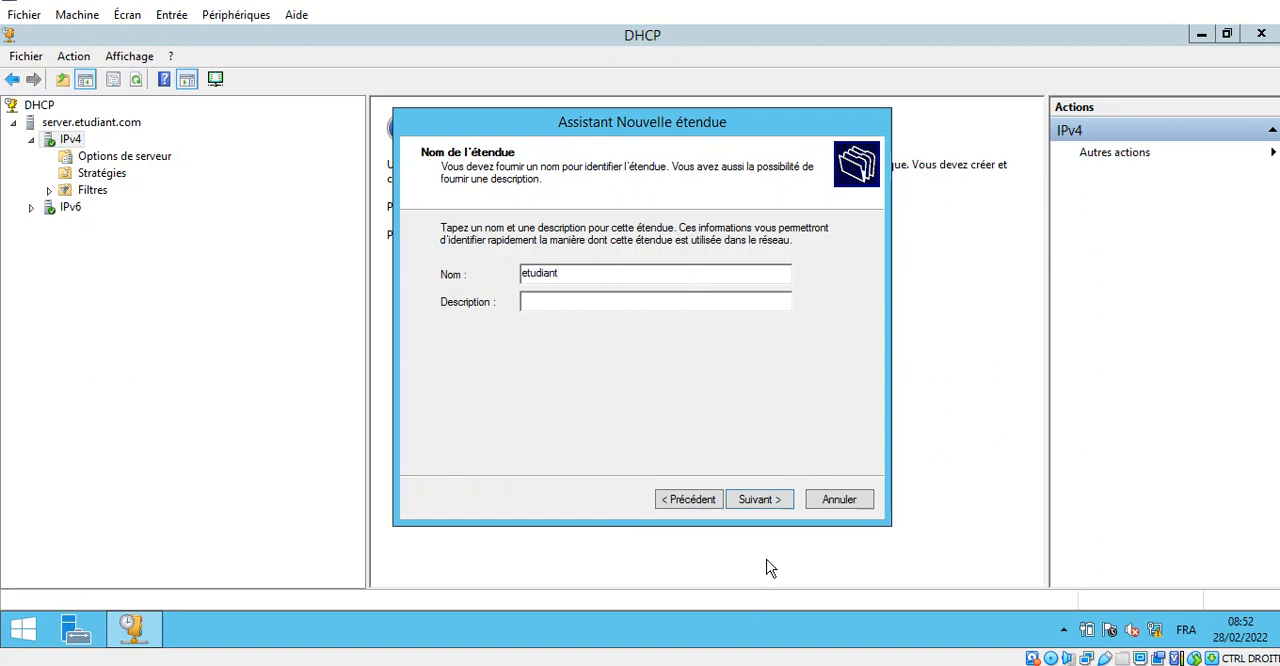
{"action": "left_click", "coordinate": [759, 500]}
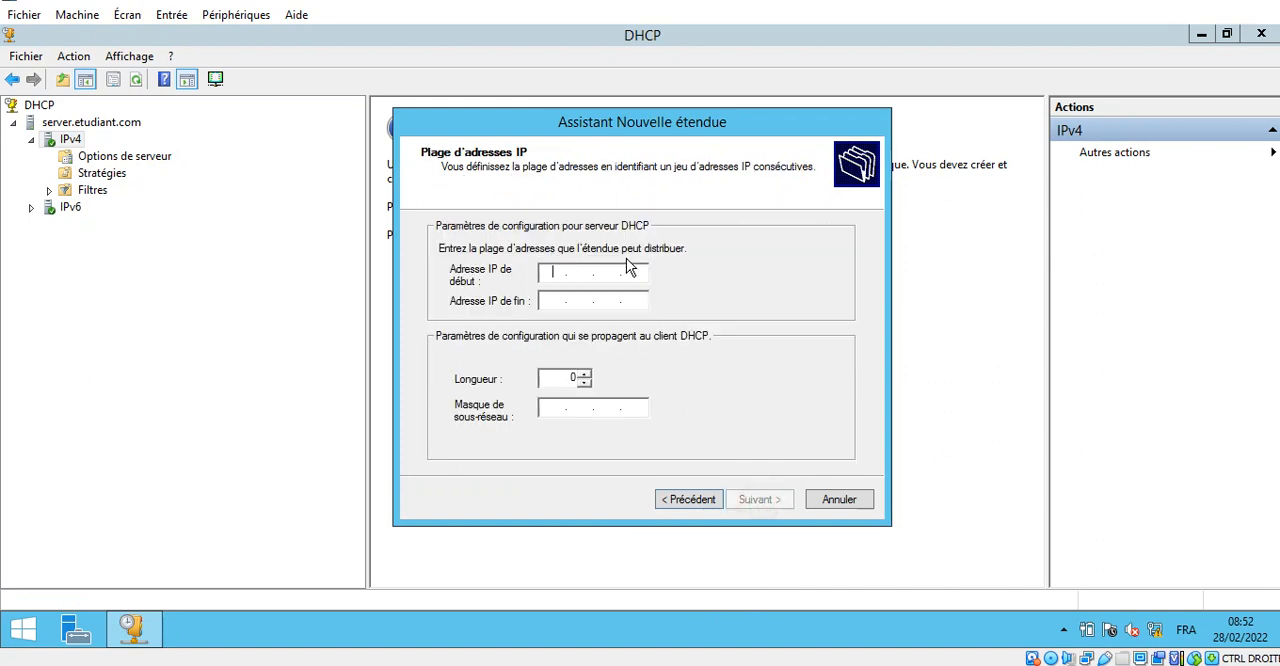
- Set the scope's address range to 192.168.0.10 through 192.168.0.200 and continue without exclusions or subnet delay
{"action": "type", "text": "192"}
{"action": "key", "text": "Tab"}
{"action": "type", "text": "192"}
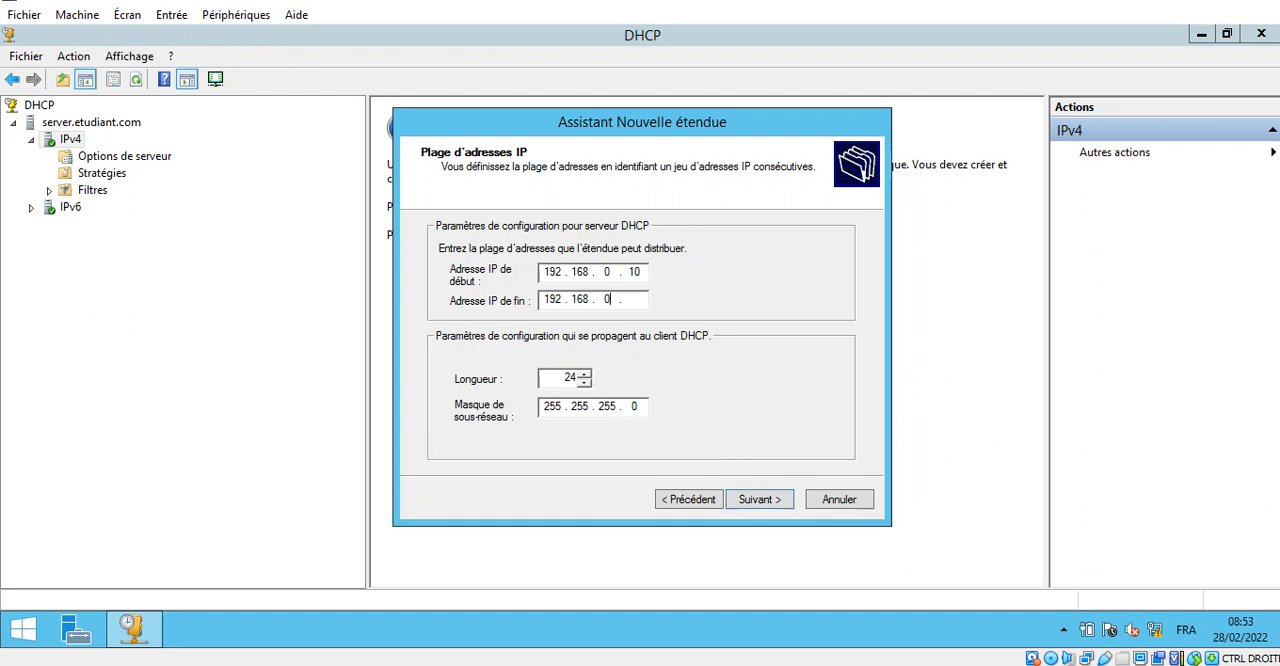
{"action": "type", "text": "168 . 0 . 200"}
{"action": "left_click", "coordinate": [774, 505]}
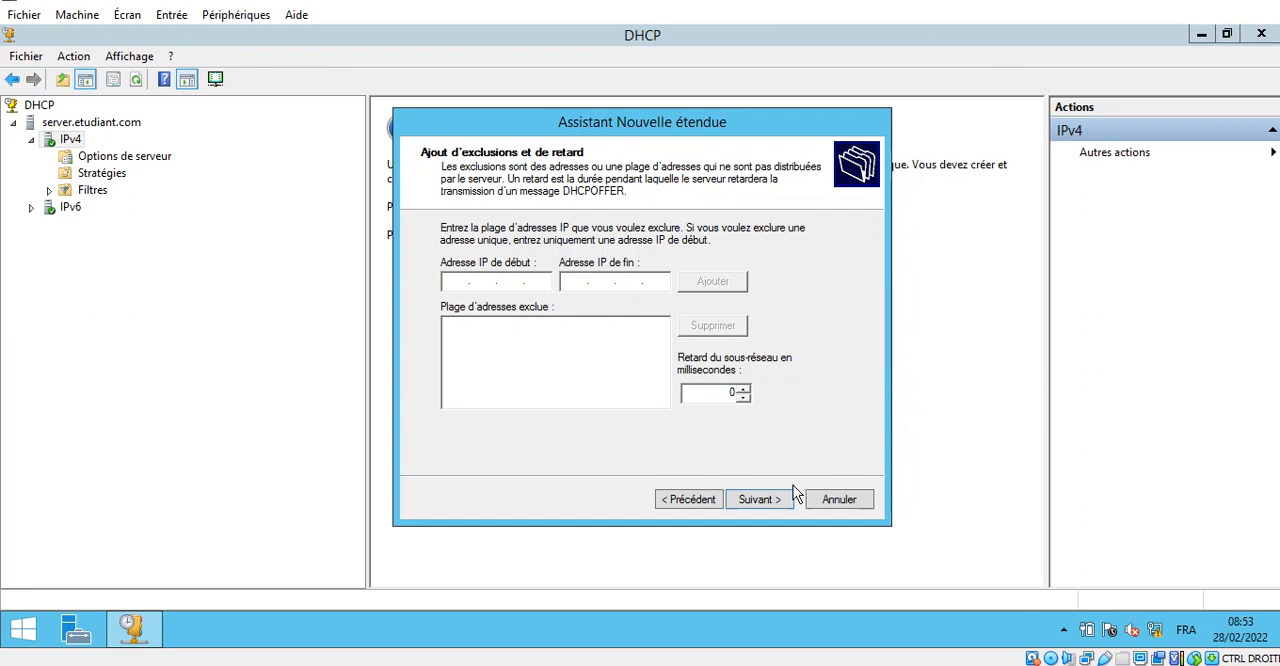
{"action": "left_click", "coordinate": [758, 499]}
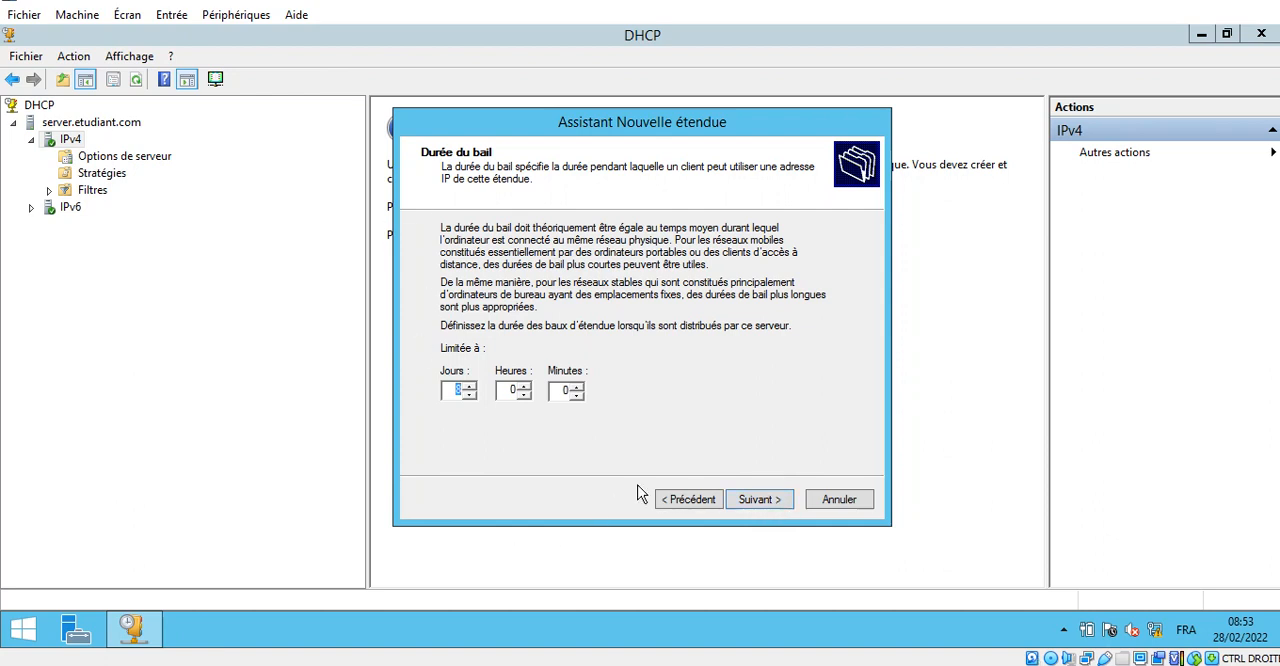
- Keep the default lease duration and choose to configure the DHCP options for this scope now
{"action": "left_click", "coordinate": [777, 500]}
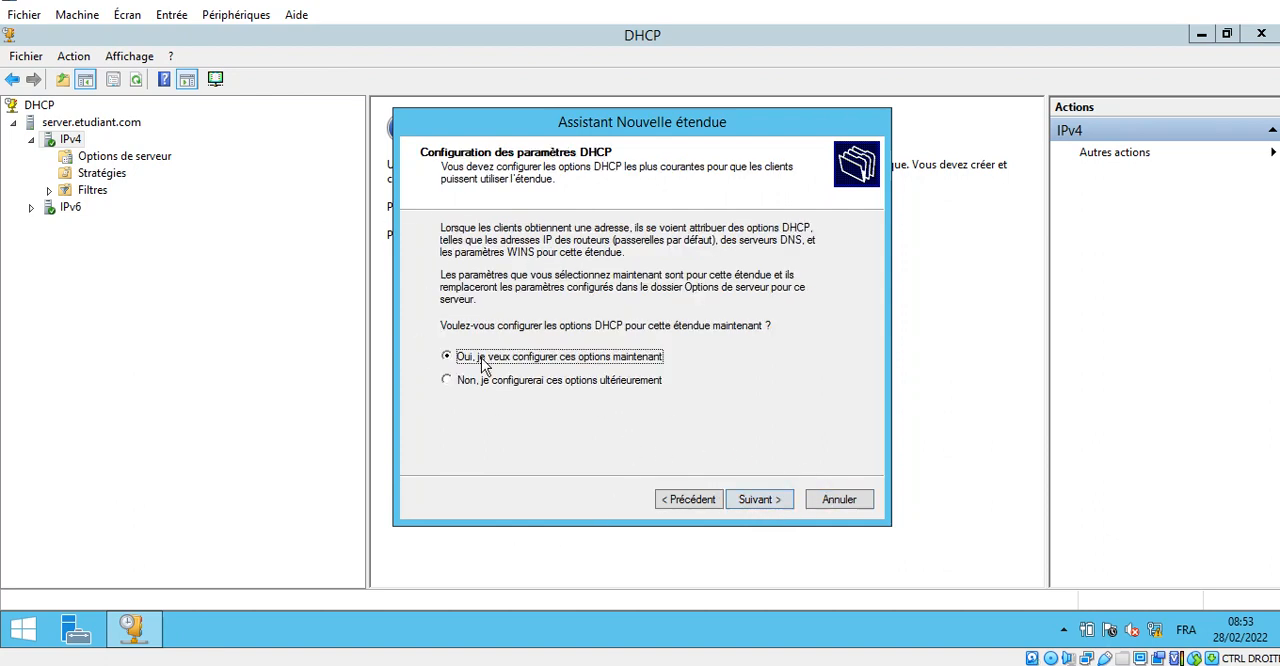
{"action": "left_click", "coordinate": [1256, 1]}
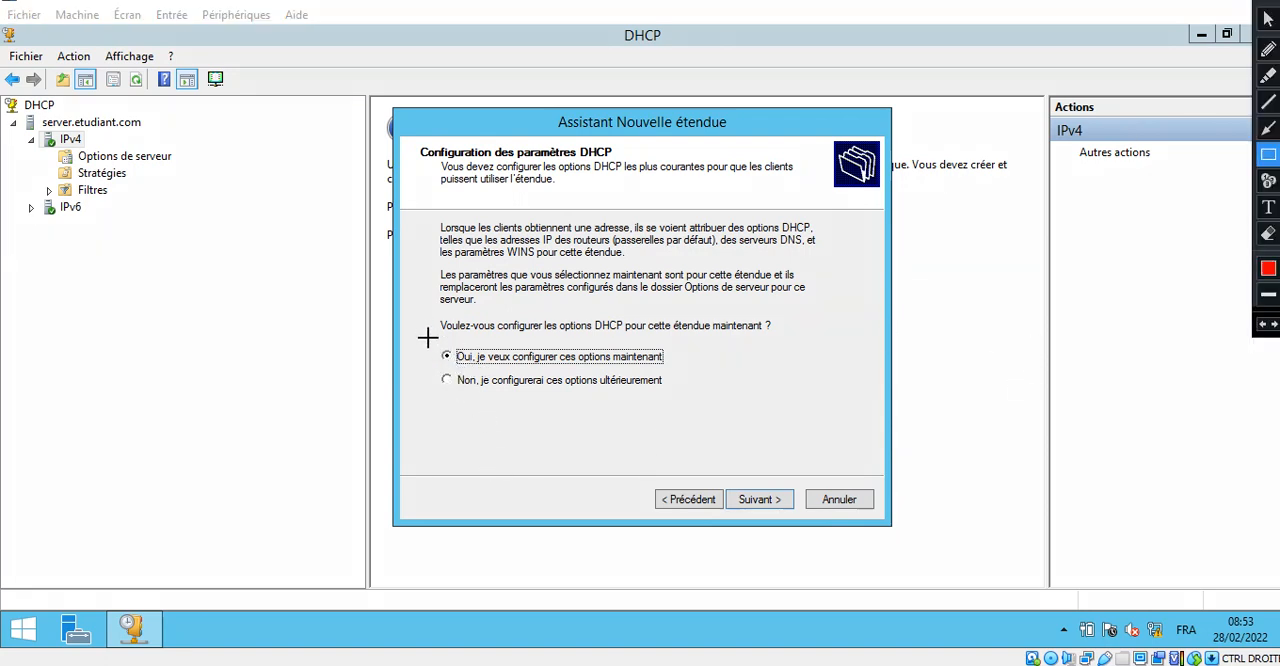
{"action": "mouse_move", "coordinate": [428, 340]}
{"action": "left_mouse_down"}
{"action": "mouse_move", "coordinate": [560, 372]}
{"action": "mouse_move", "coordinate": [712, 384]}
{"action": "mouse_move", "coordinate": [706, 372]}
{"action": "left_mouse_up"}
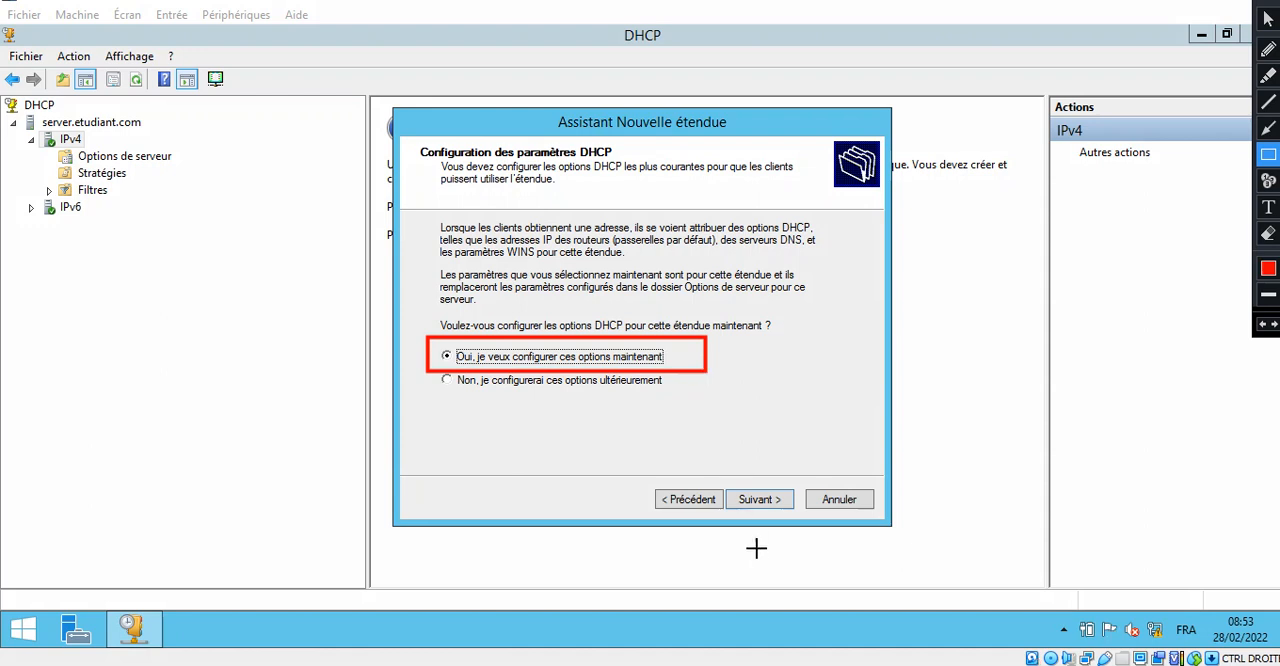
{"action": "mouse_move", "coordinate": [725, 480]}
{"action": "left_mouse_down"}
{"action": "mouse_move", "coordinate": [748, 510]}
{"action": "mouse_move", "coordinate": [803, 517]}
{"action": "left_mouse_up"}
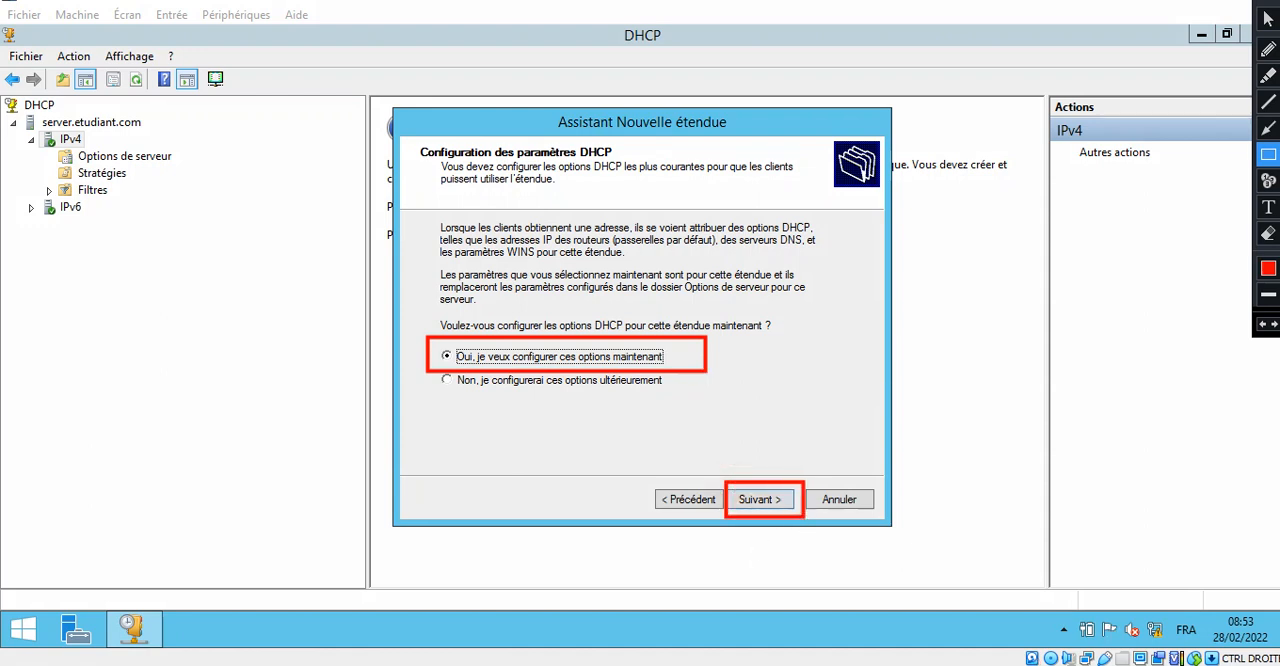
{"action": "left_click", "coordinate": [1170, 2]}
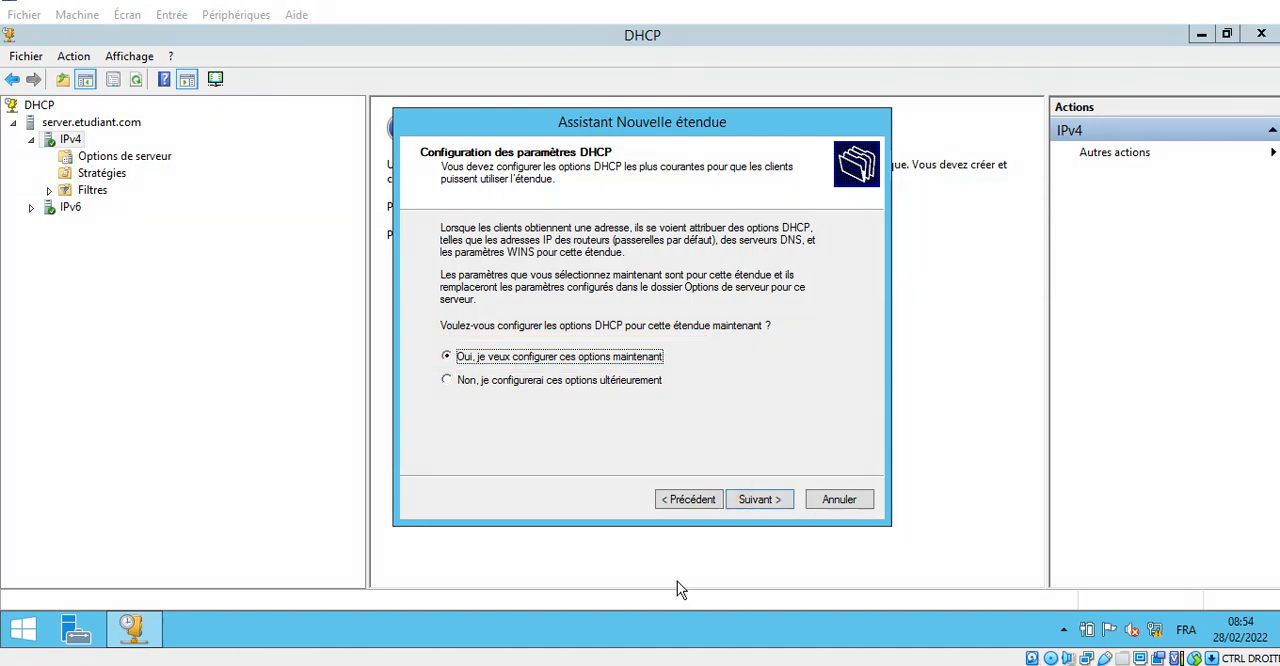
{"action": "left_click", "coordinate": [769, 503]}
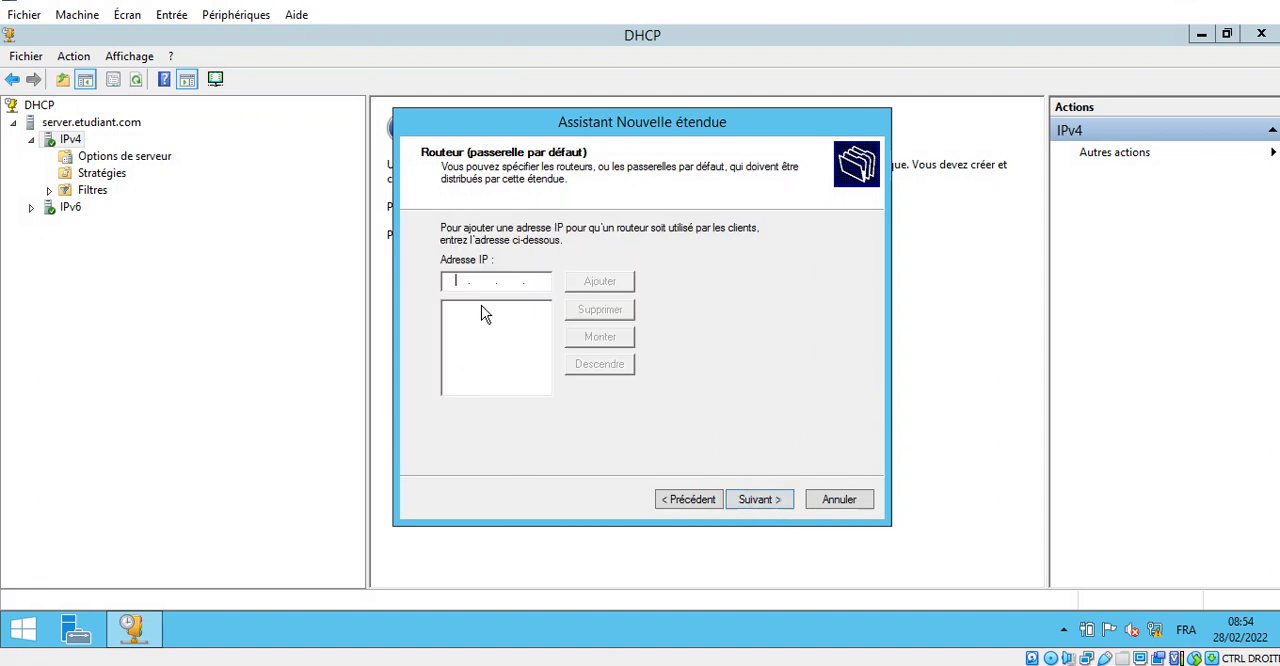
- Add the router (default gateway) IP address for the scope's clients and continue to the DNS settings
{"action": "left_click", "coordinate": [500, 280]}
{"action": "type", "text": "192.168.0.1"}
{"action": "left_click", "coordinate": [627, 286]}
{"action": "left_click", "coordinate": [463, 318]}
{"action": "left_click", "coordinate": [763, 502]}
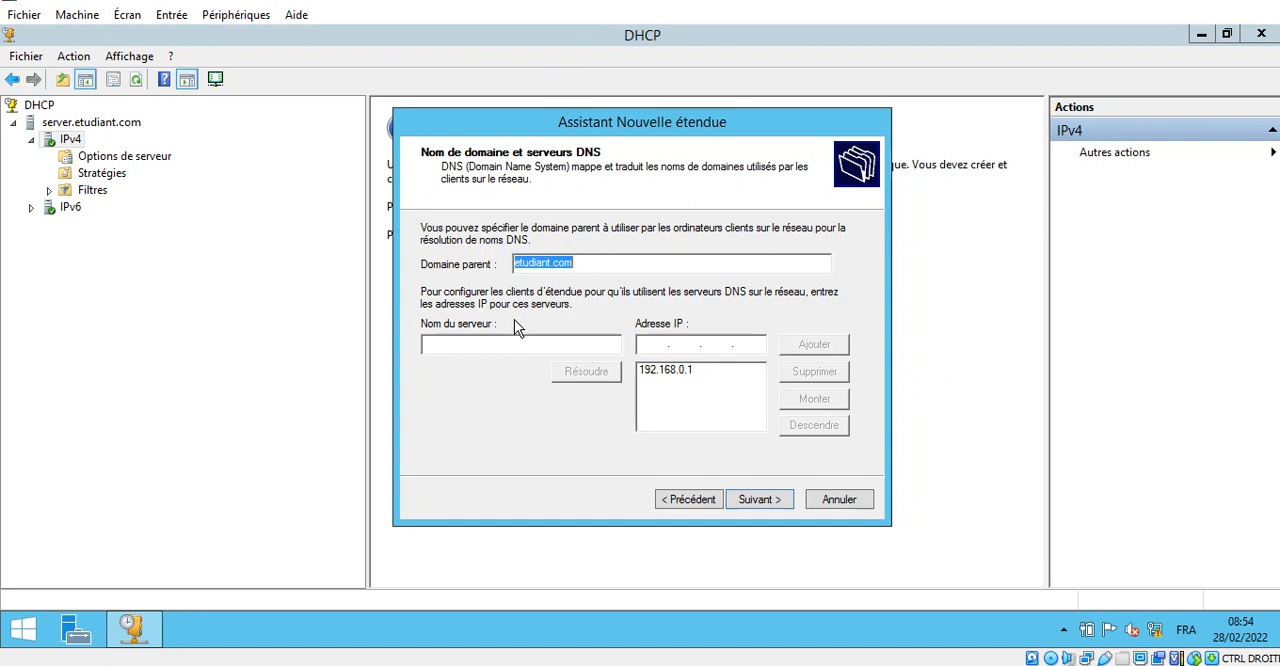
- Keep etudiant.com as parent domain with DNS server 192.168.0.1, and continue without a WINS server
{"action": "left_click", "coordinate": [675, 373]}
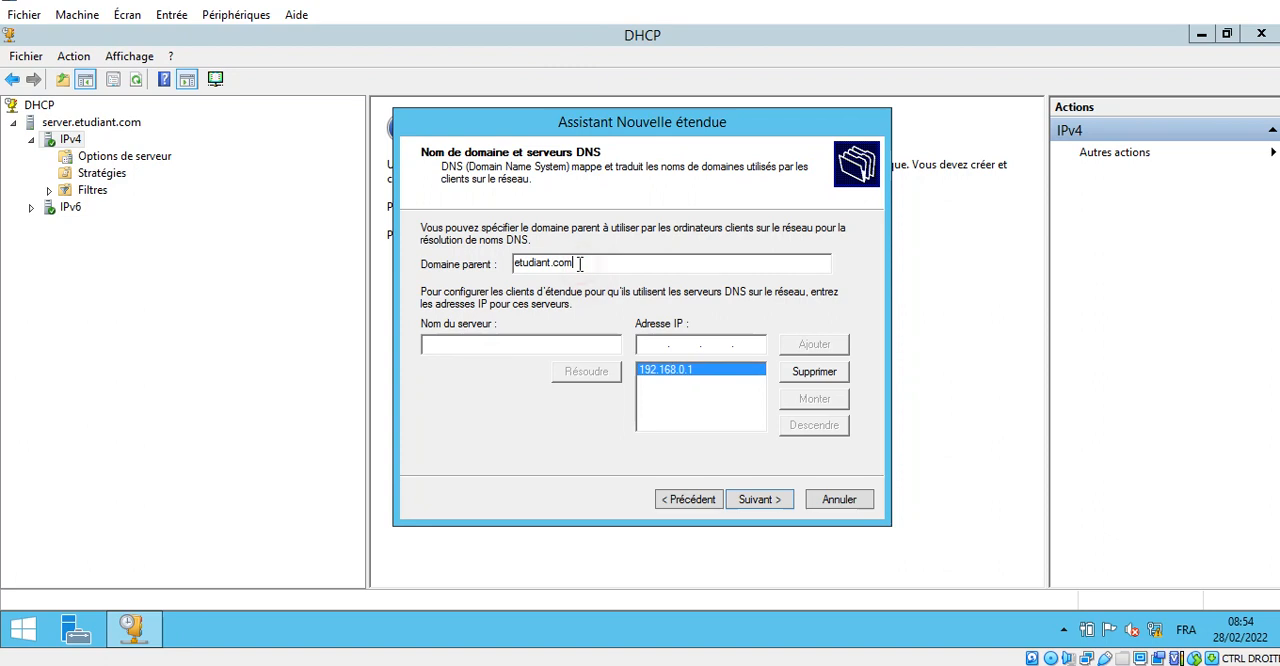
{"action": "left_click", "coordinate": [759, 499]}
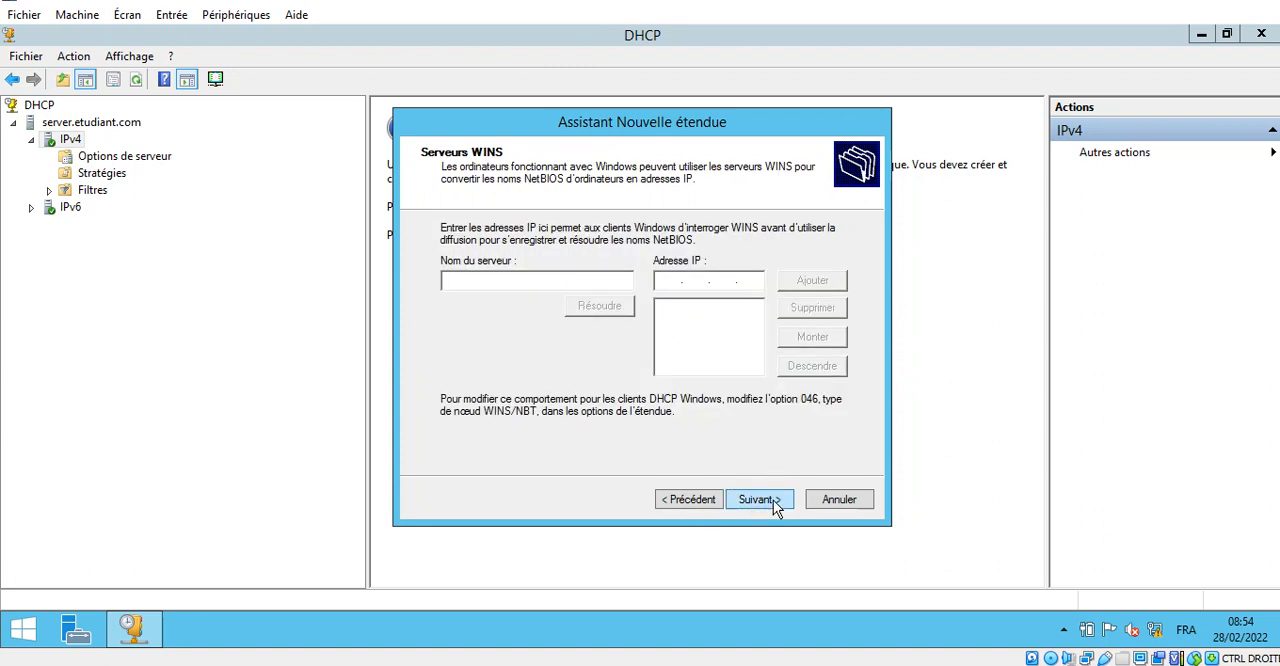
{"action": "left_click", "coordinate": [773, 501]}
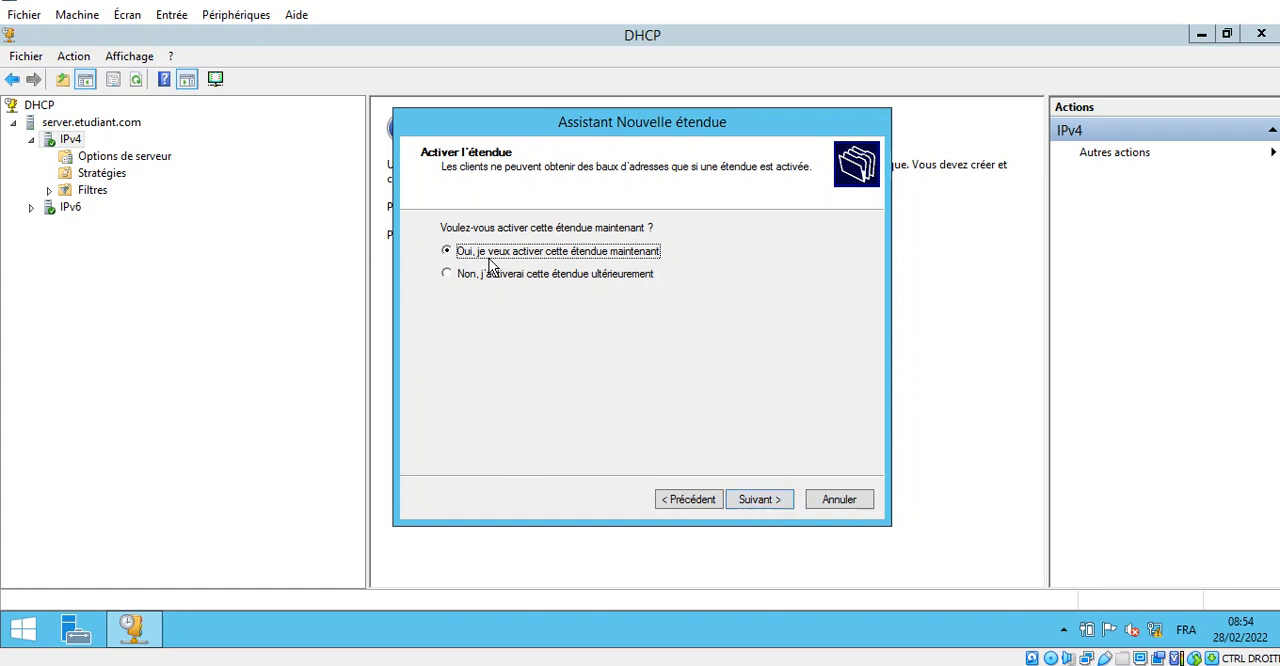
- Choose to activate the scope now and finish the New Scope wizard
{"action": "left_click", "coordinate": [1246, 4]}
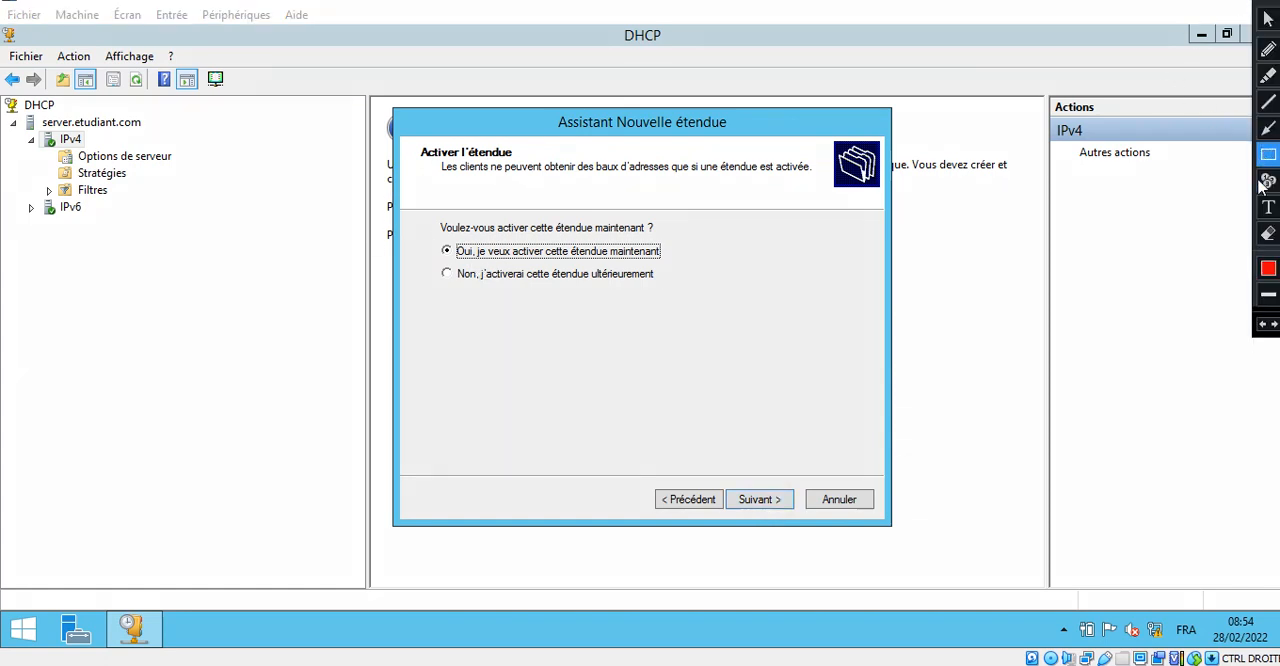
{"action": "mouse_move", "coordinate": [436, 237]}
{"action": "left_mouse_down"}
{"action": "mouse_move", "coordinate": [612, 268]}
{"action": "mouse_move", "coordinate": [701, 257]}
{"action": "left_mouse_up"}
{"action": "mouse_move", "coordinate": [720, 477]}
{"action": "left_mouse_down"}
{"action": "mouse_move", "coordinate": [767, 516]}
{"action": "mouse_move", "coordinate": [803, 516]}
{"action": "left_mouse_up"}
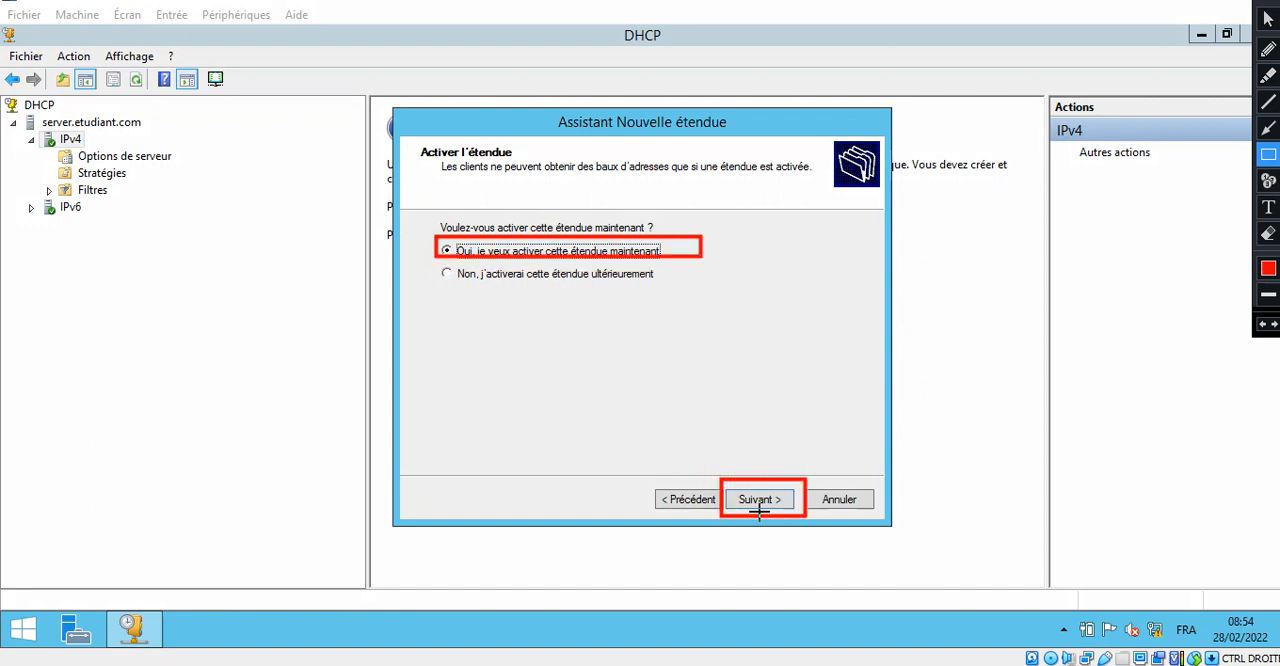
{"action": "key", "text": "Escape"}
{"action": "left_click", "coordinate": [771, 505]}
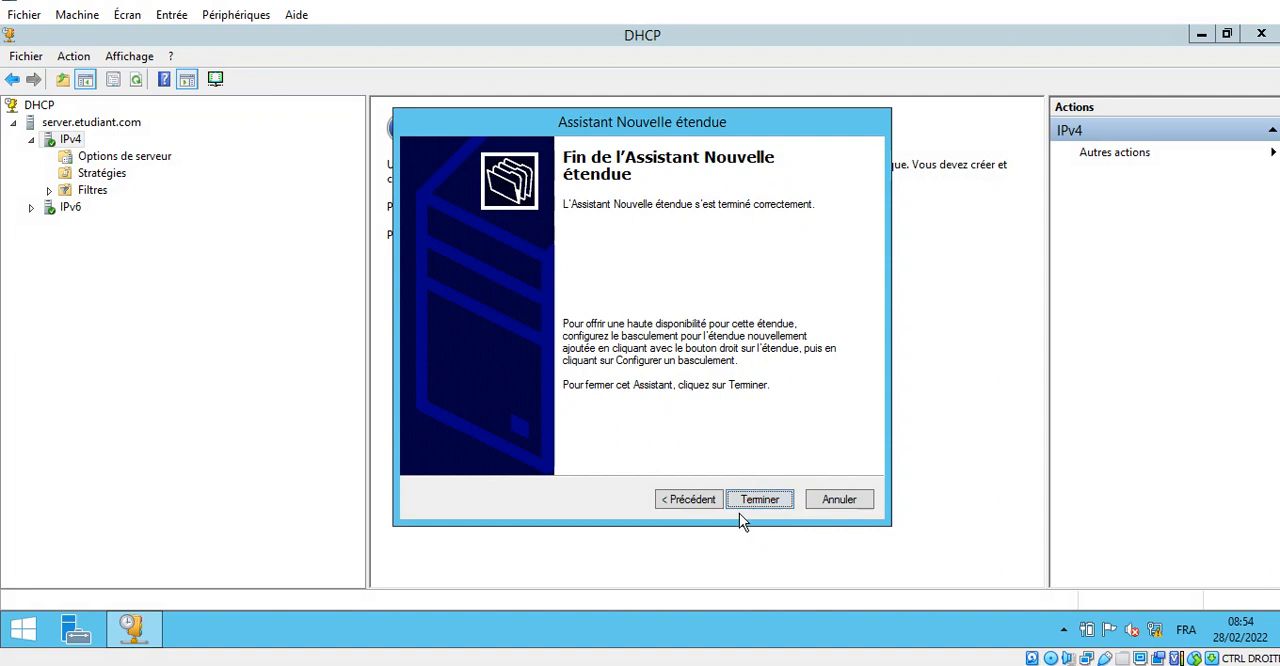
{"action": "left_click", "coordinate": [760, 500]}
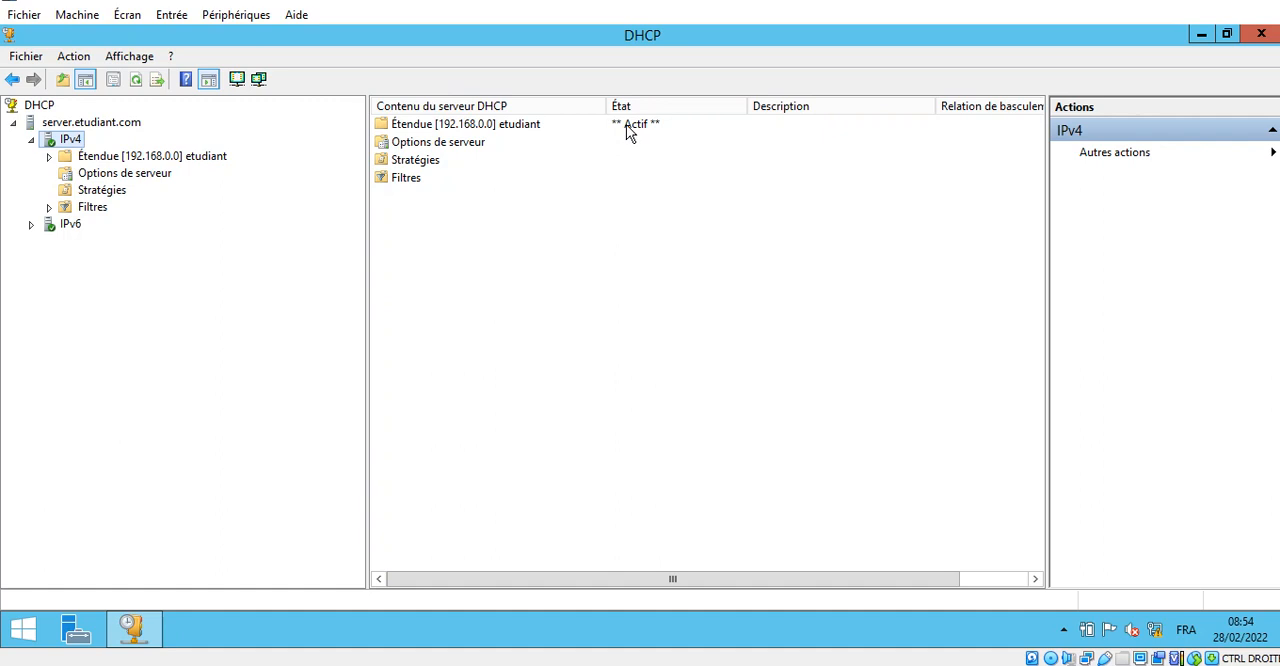
- Expand the etudiant scope and view its address pool and address leases
{"action": "double_click", "coordinate": [195, 157]}
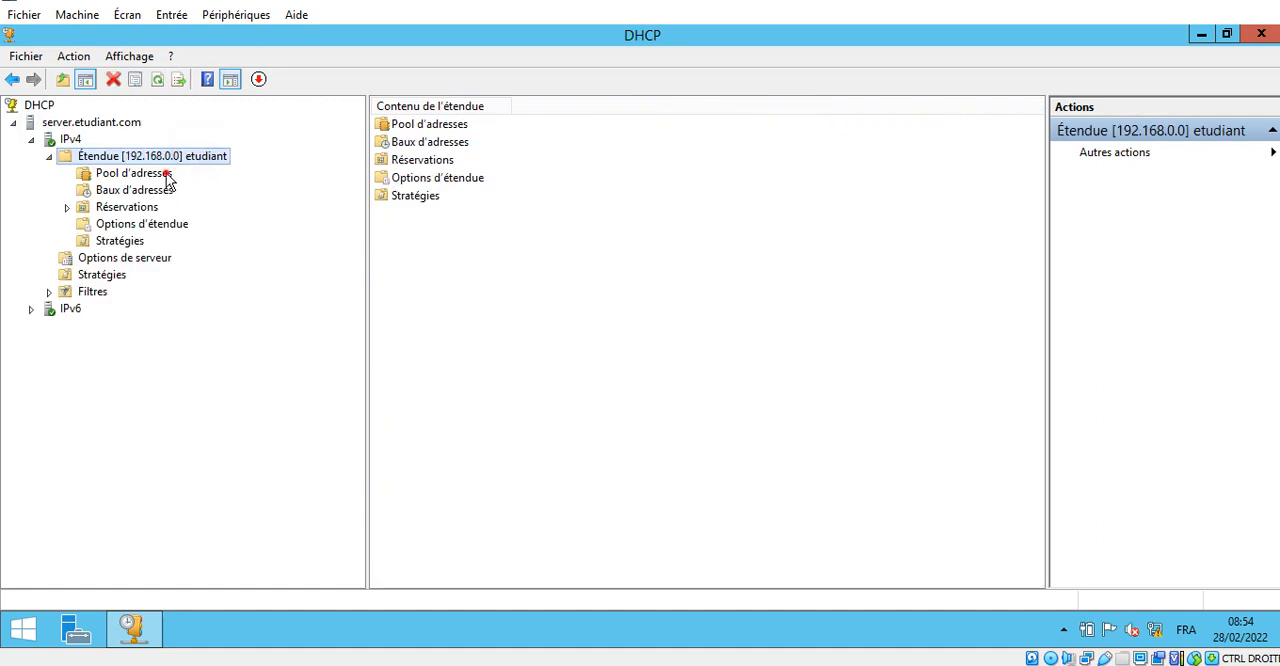
{"action": "left_click", "coordinate": [166, 175]}
{"action": "left_click", "coordinate": [170, 194]}
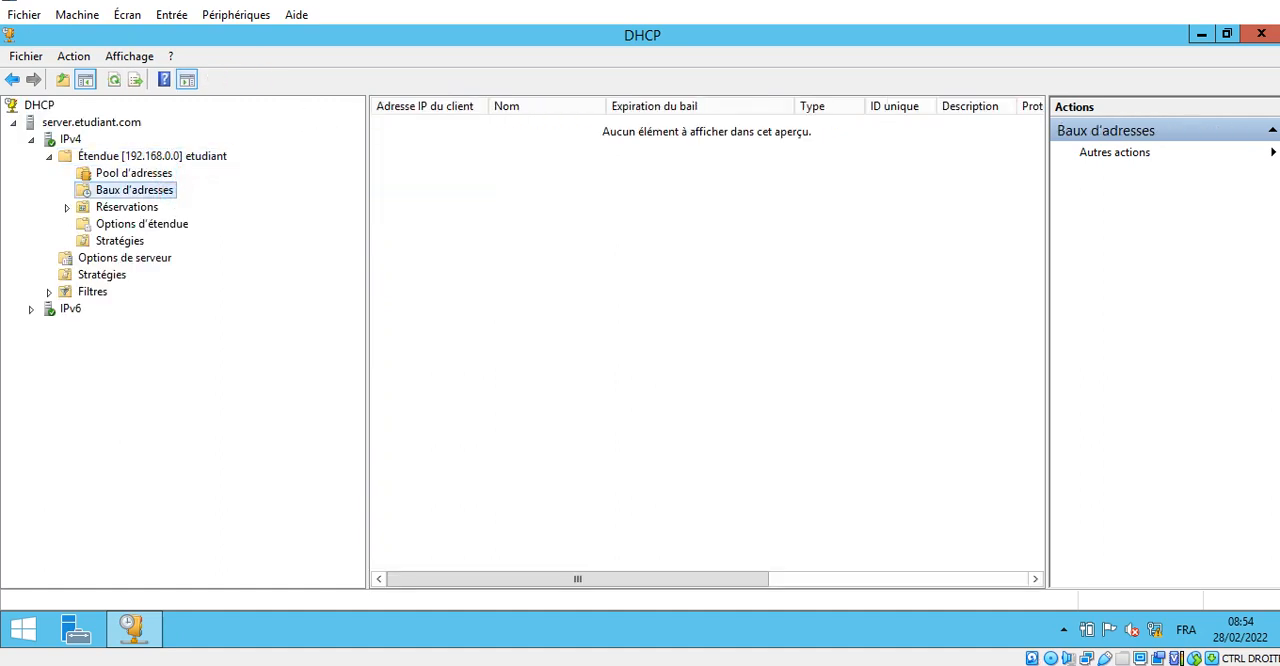
- Switch to the Windows 7 client virtual machine, then disconnect and reconnect its network adapter
{"action": "mouse_move", "coordinate": [365, 2]}
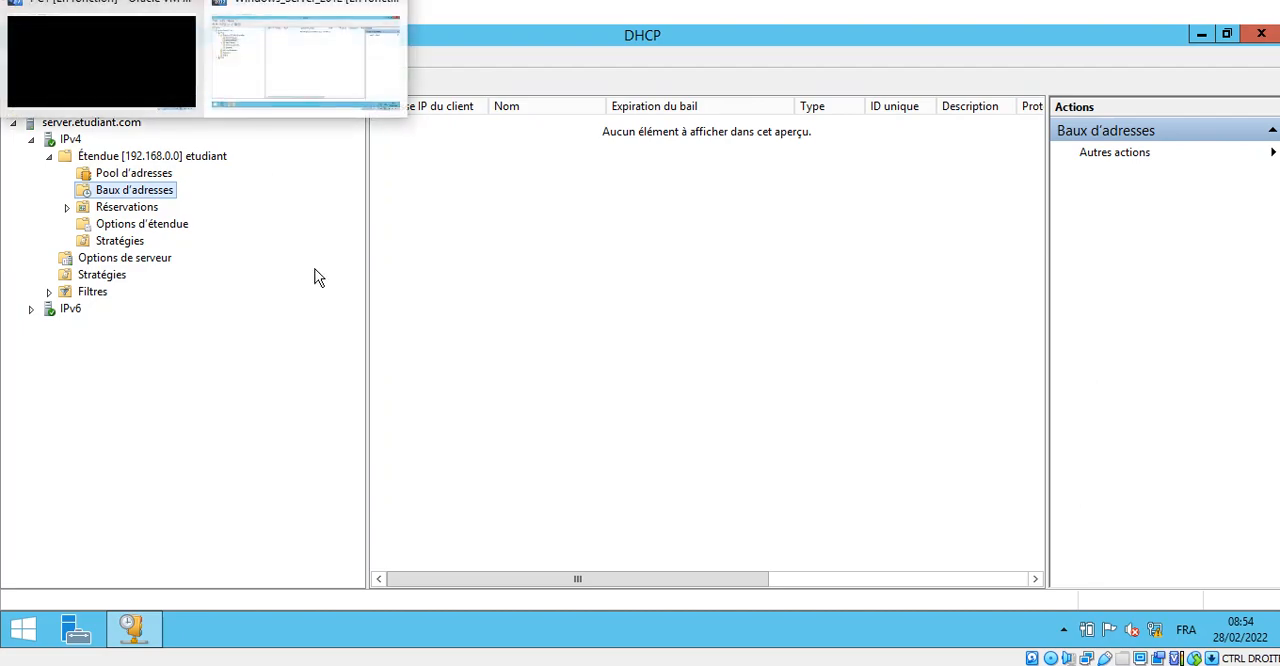
{"action": "left_click", "coordinate": [94, 63]}
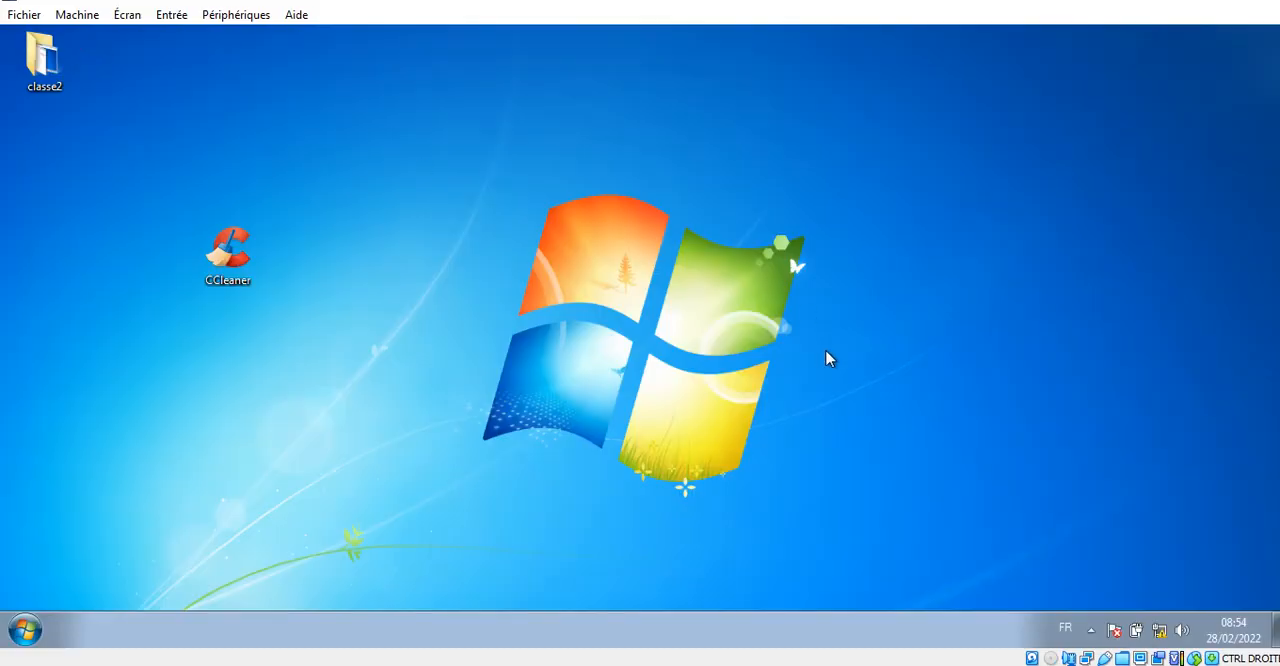
{"action": "right_click", "coordinate": [1086, 658]}
{"action": "left_click", "coordinate": [1089, 646]}
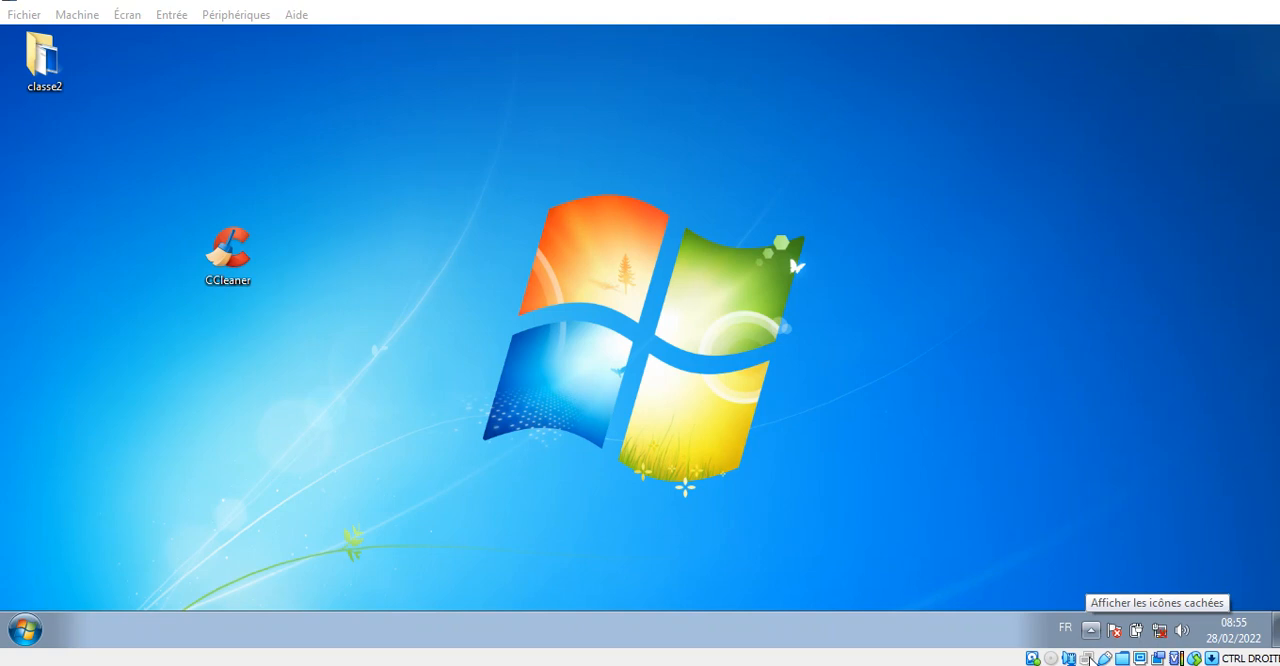
{"action": "right_click", "coordinate": [1090, 656]}
{"action": "left_click", "coordinate": [1095, 644]}
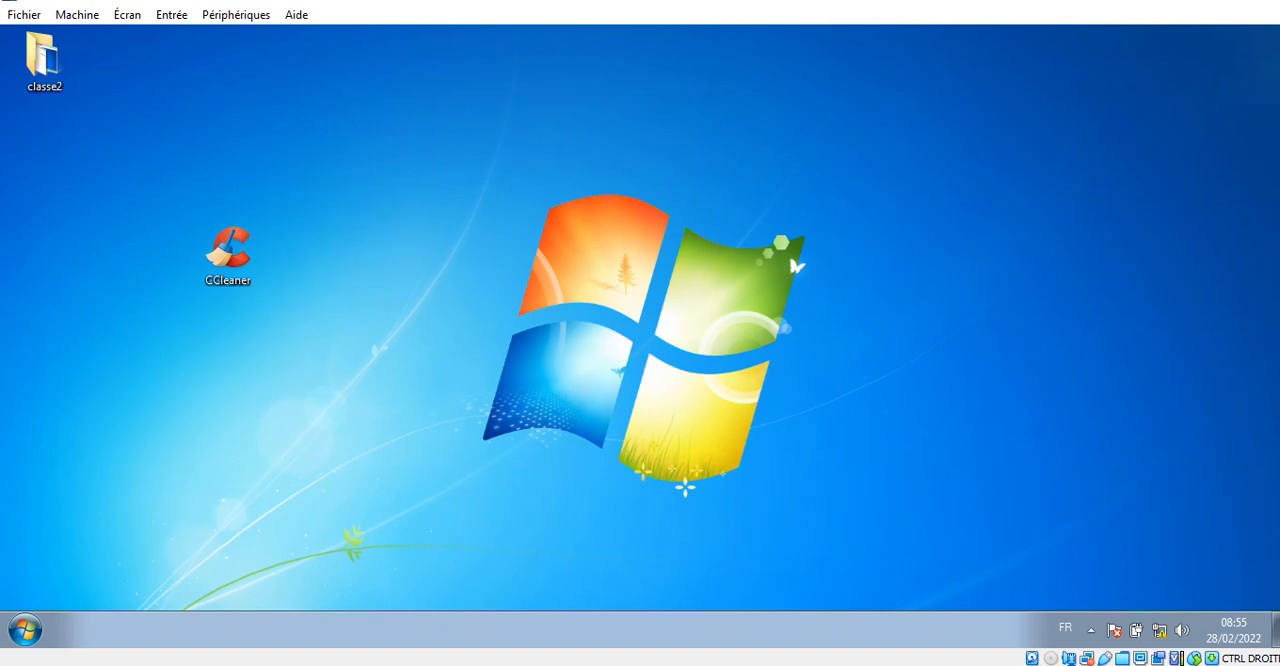
- Return to the Windows Server virtual machine, refresh the scope's address leases and select the client's lease
{"action": "key", "text": "alt+Tab"}
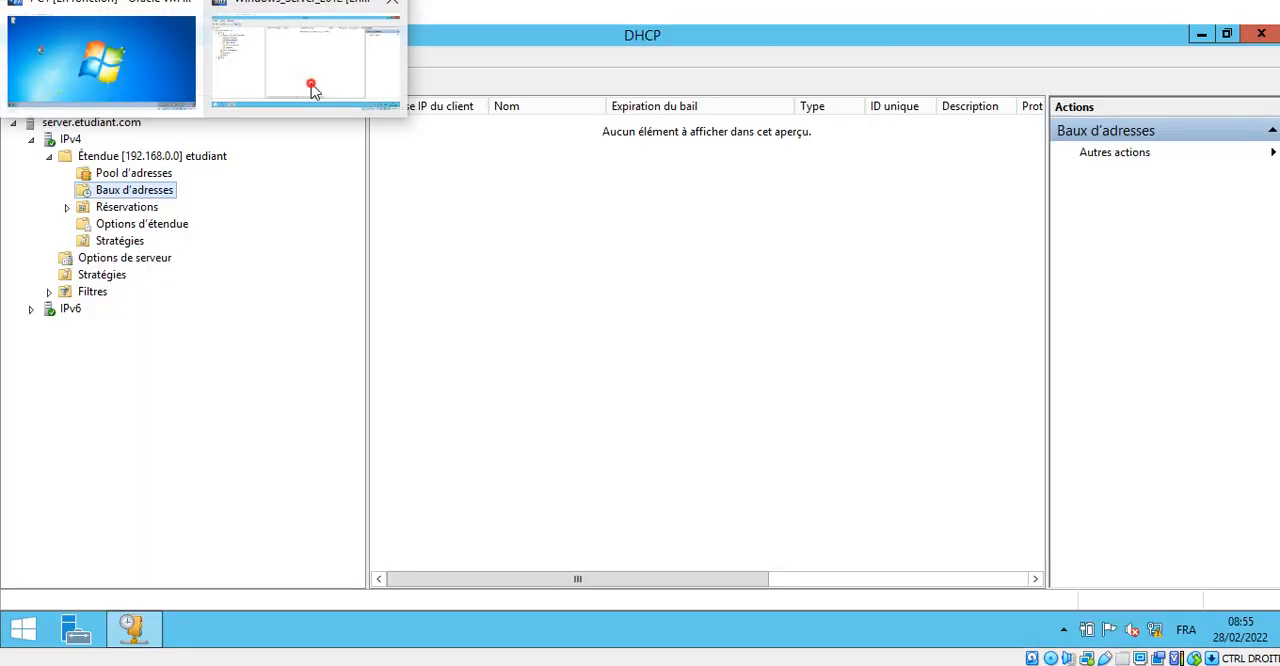
{"action": "left_click", "coordinate": [311, 82]}
{"action": "right_click", "coordinate": [538, 272]}
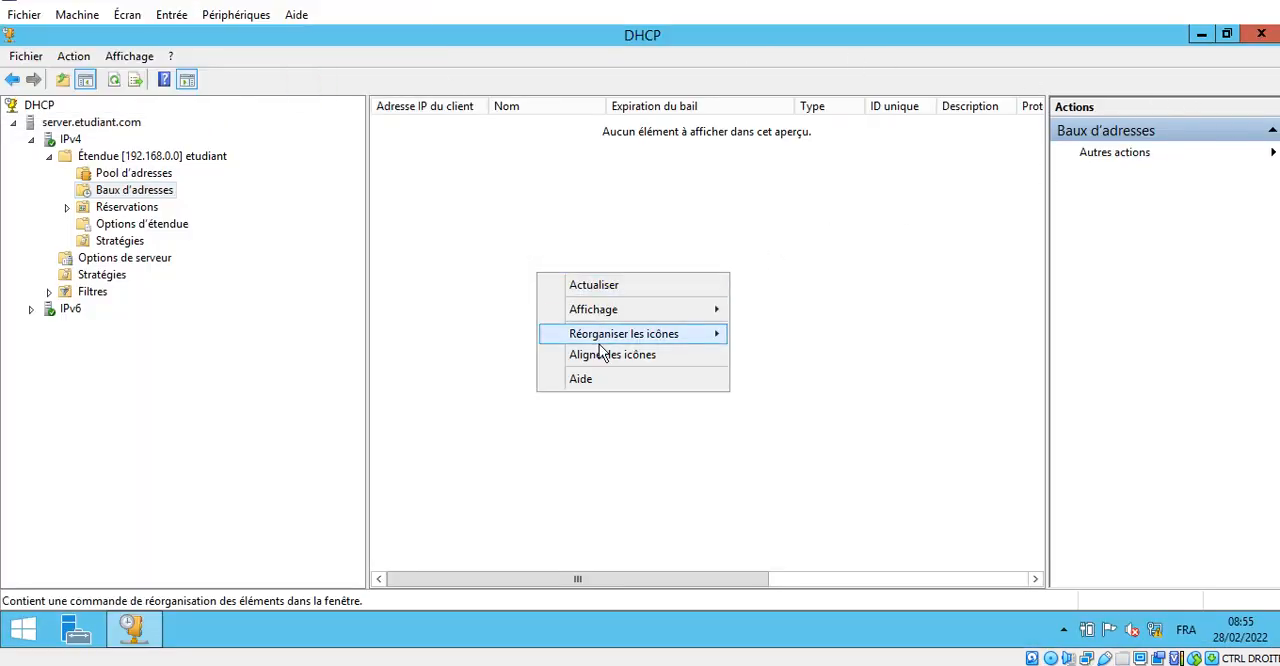
{"action": "left_click", "coordinate": [607, 288]}
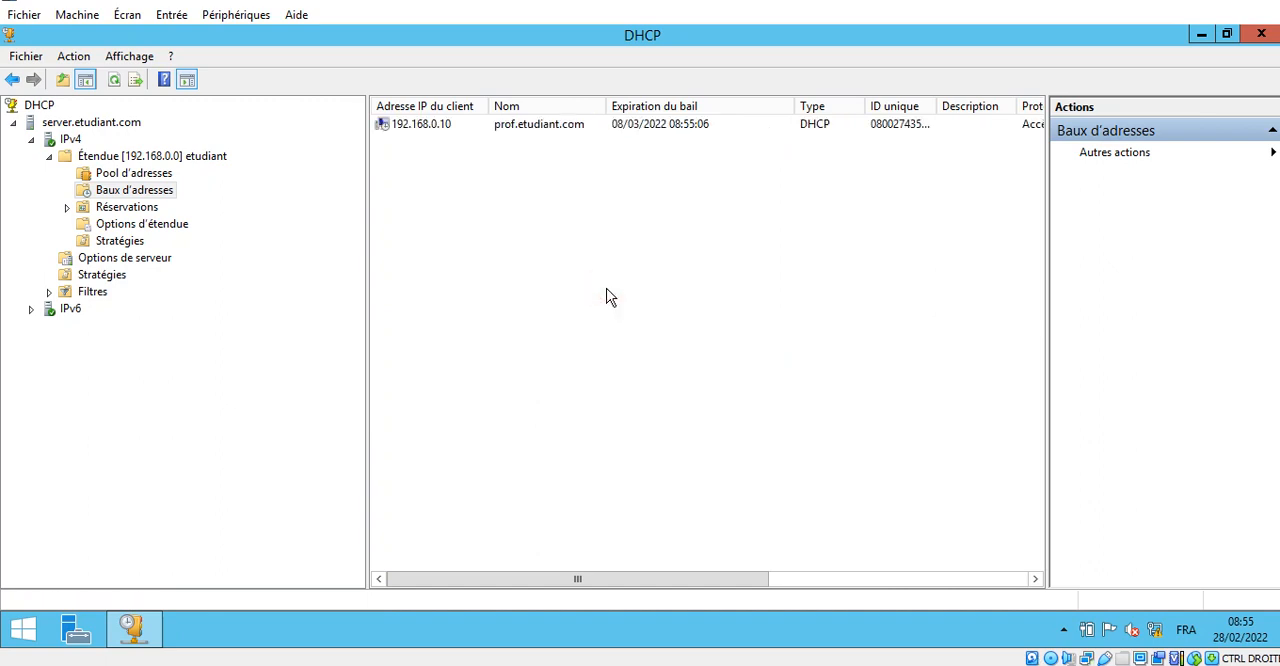
{"action": "left_click", "coordinate": [447, 133]}
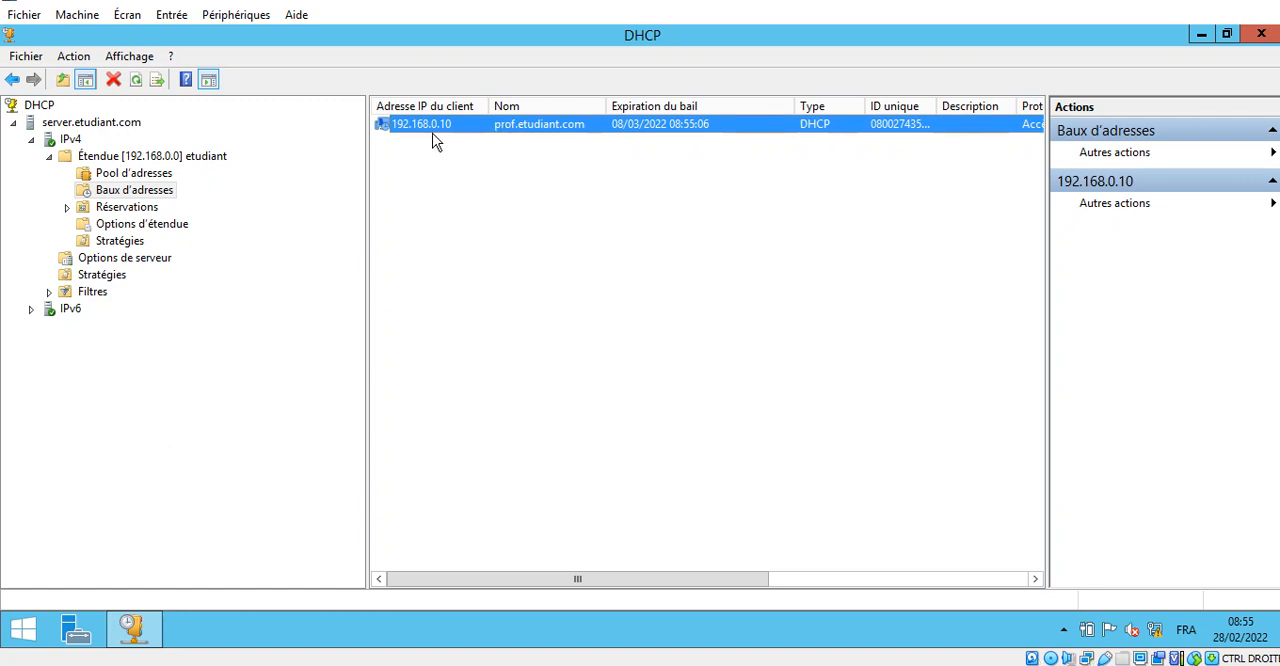
- Minimize the DHCP console and create a folder named web on the server's desktop
{"action": "left_click", "coordinate": [1201, 34]}
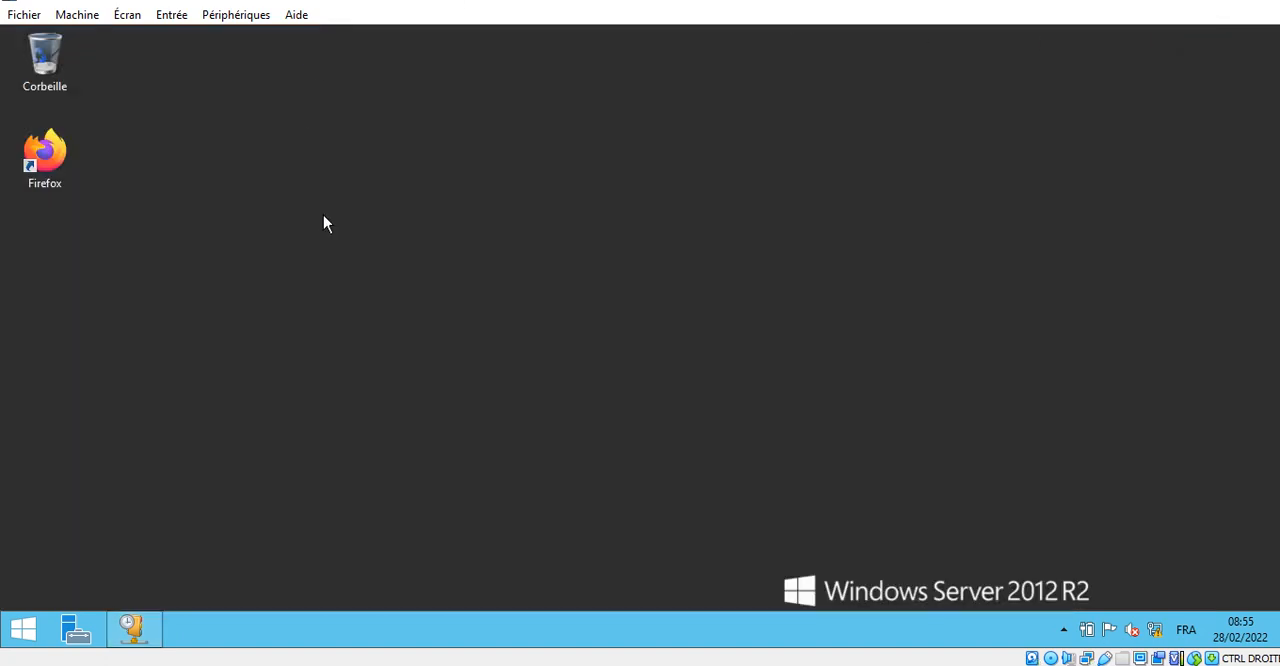
{"action": "right_click", "coordinate": [435, 229]}
{"action": "mouse_move", "coordinate": [565, 360]}
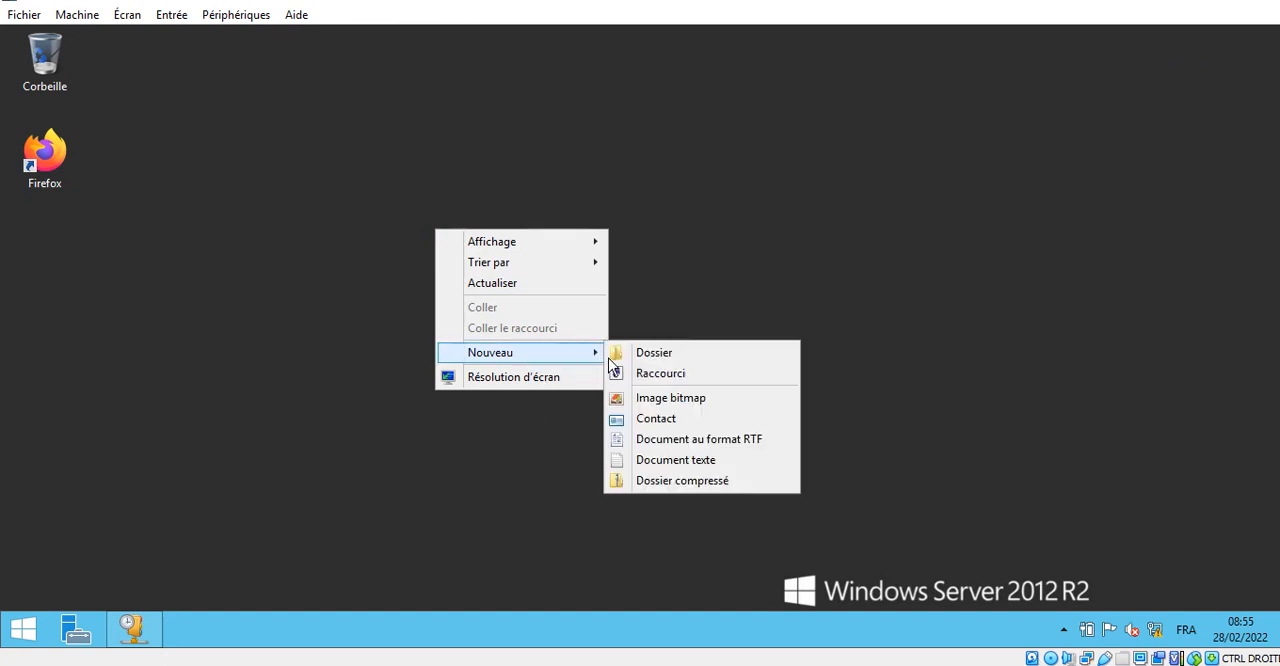
{"action": "left_click", "coordinate": [675, 358]}
{"action": "type", "text": "we"}
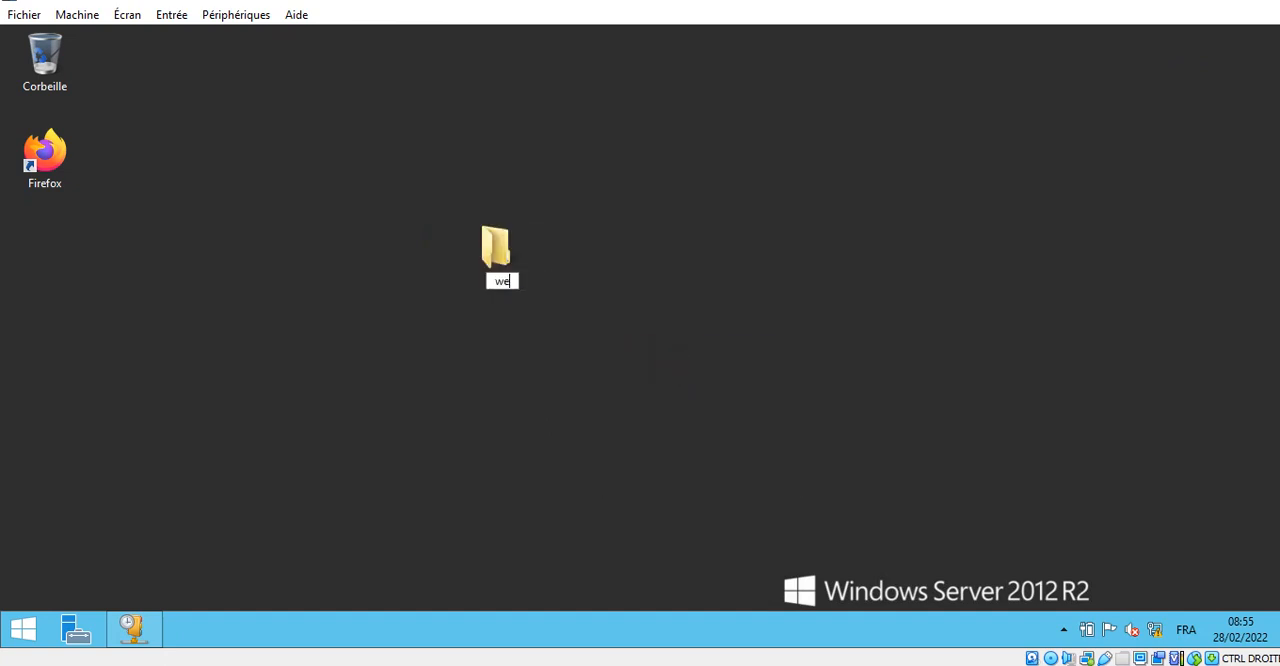
{"action": "type", "text": "b"}
{"action": "left_click", "coordinate": [783, 449]}
- Open the web folder and create a new text document in it with the default name
{"action": "double_click", "coordinate": [497, 250]}
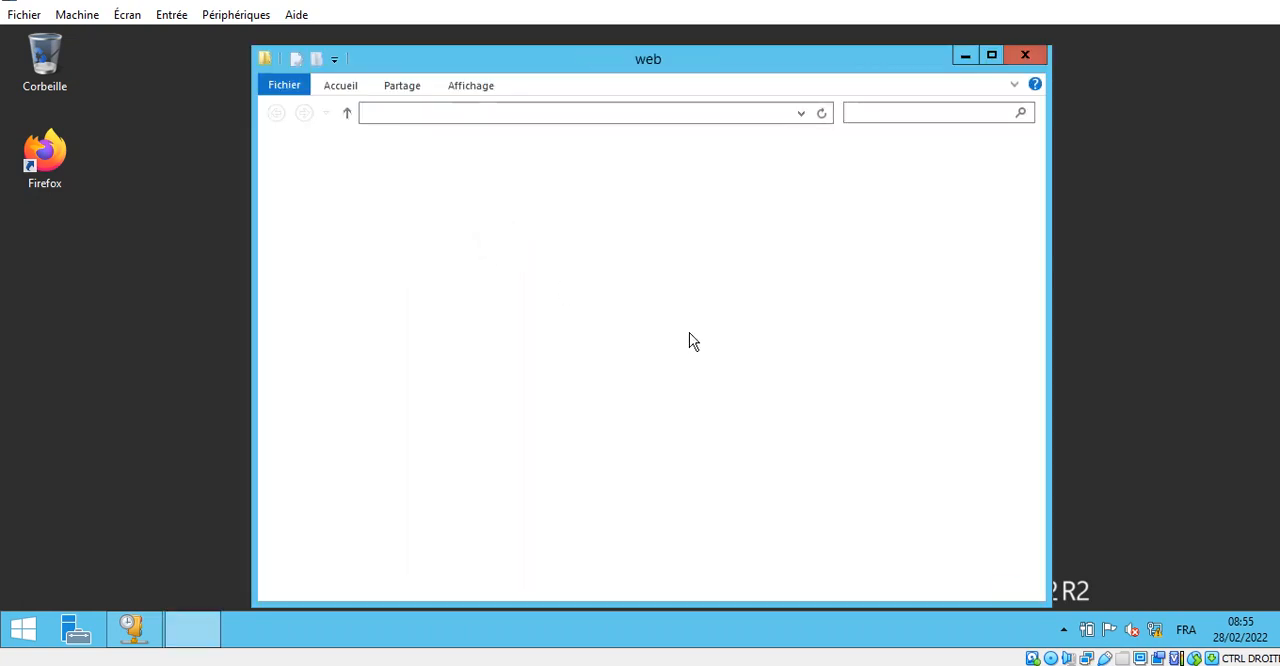
{"action": "right_click", "coordinate": [620, 309]}
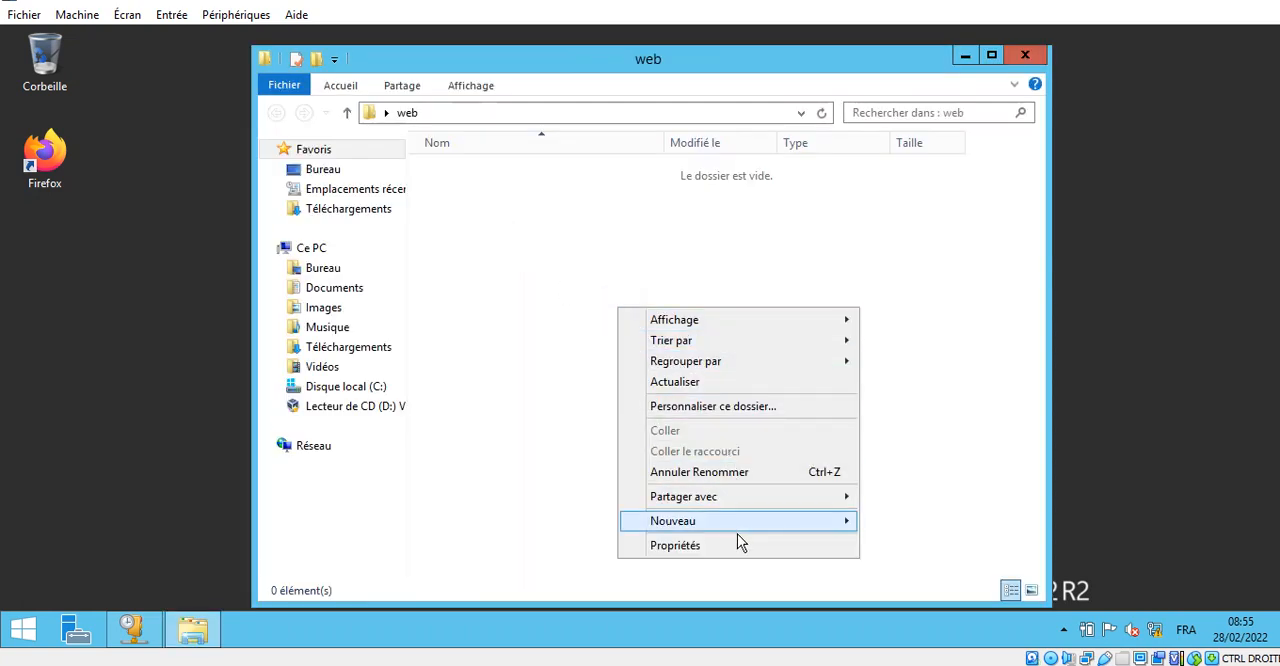
{"action": "mouse_move", "coordinate": [820, 530]}
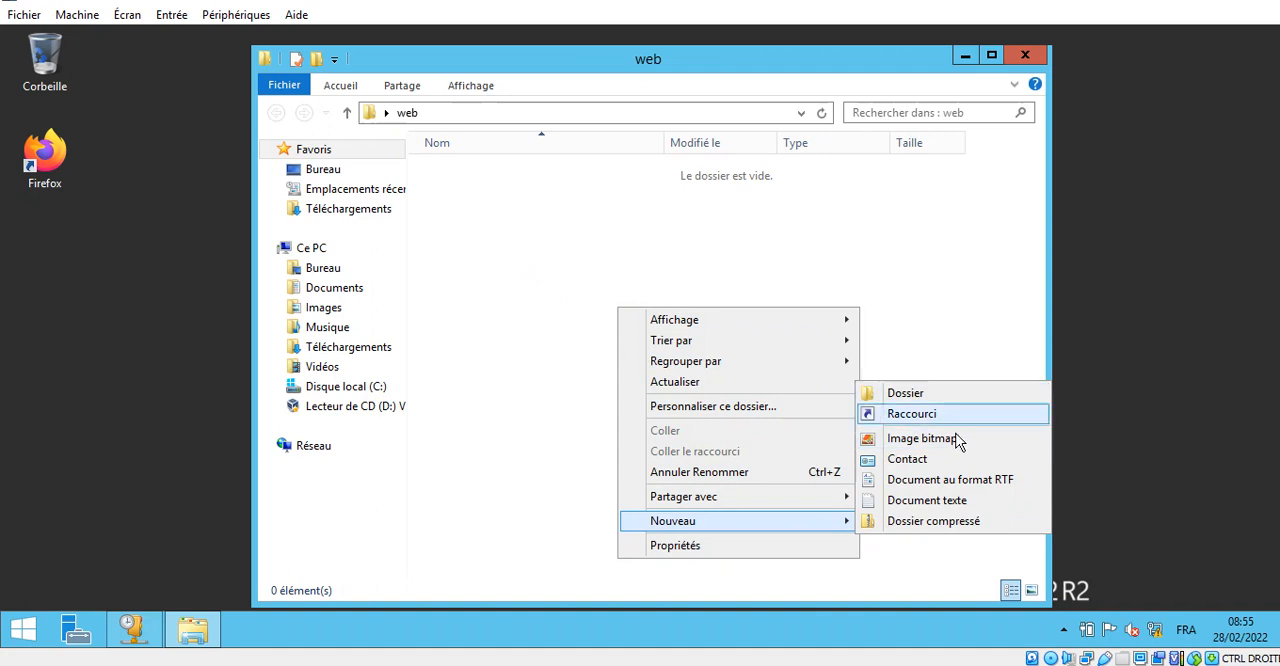
{"action": "left_click", "coordinate": [963, 510]}
{"action": "left_click", "coordinate": [794, 394]}
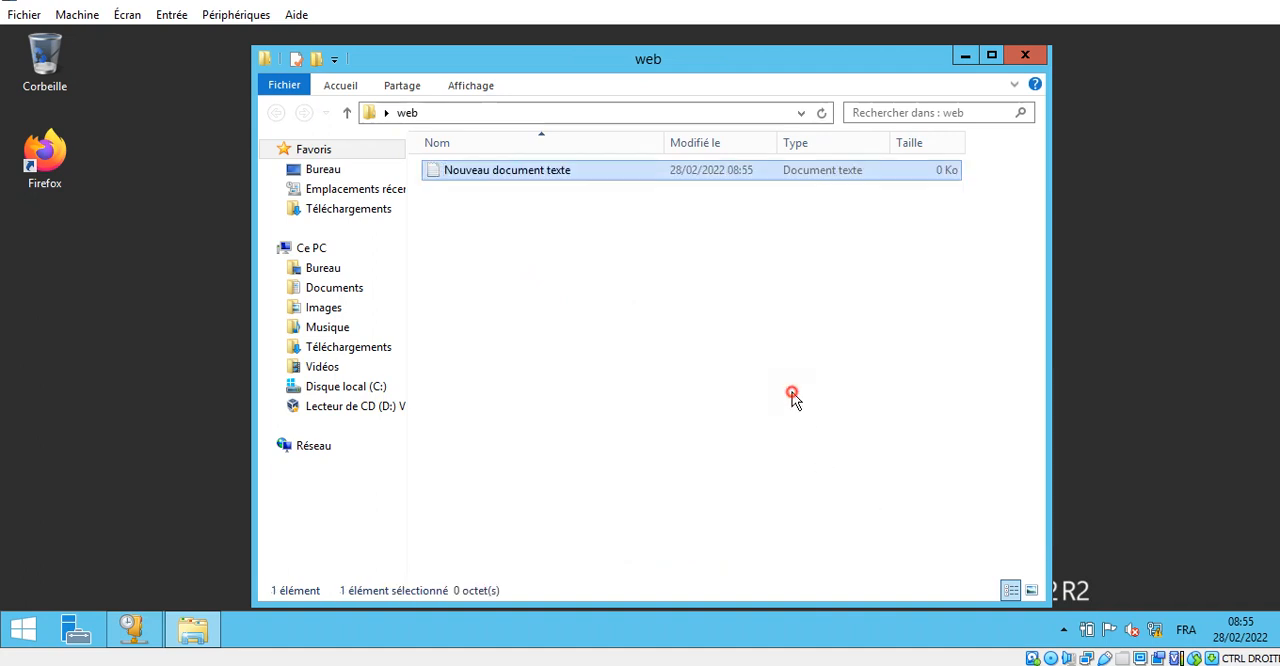
- Open the new text document in Notepad and enter the opening HTML tags <h1><marquee>
{"action": "left_click", "coordinate": [540, 170]}
{"action": "double_click", "coordinate": [540, 172]}
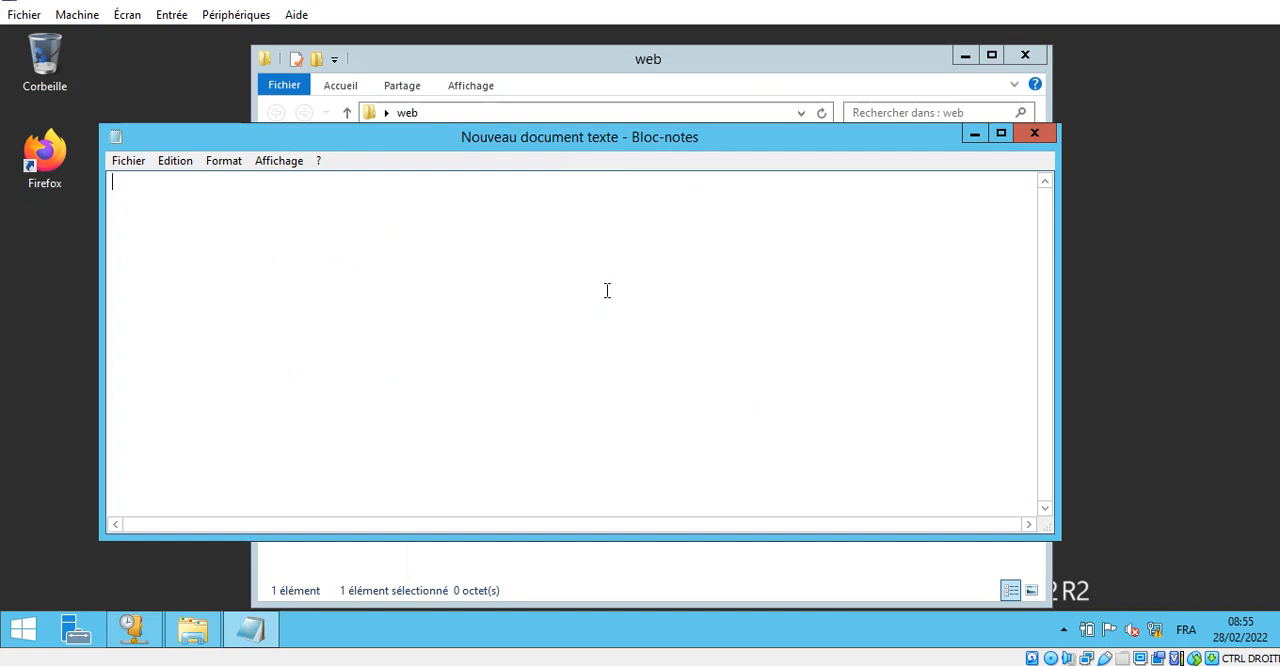
{"action": "type", "text": "<"}
{"action": "type", "text": "h1><marqu"}
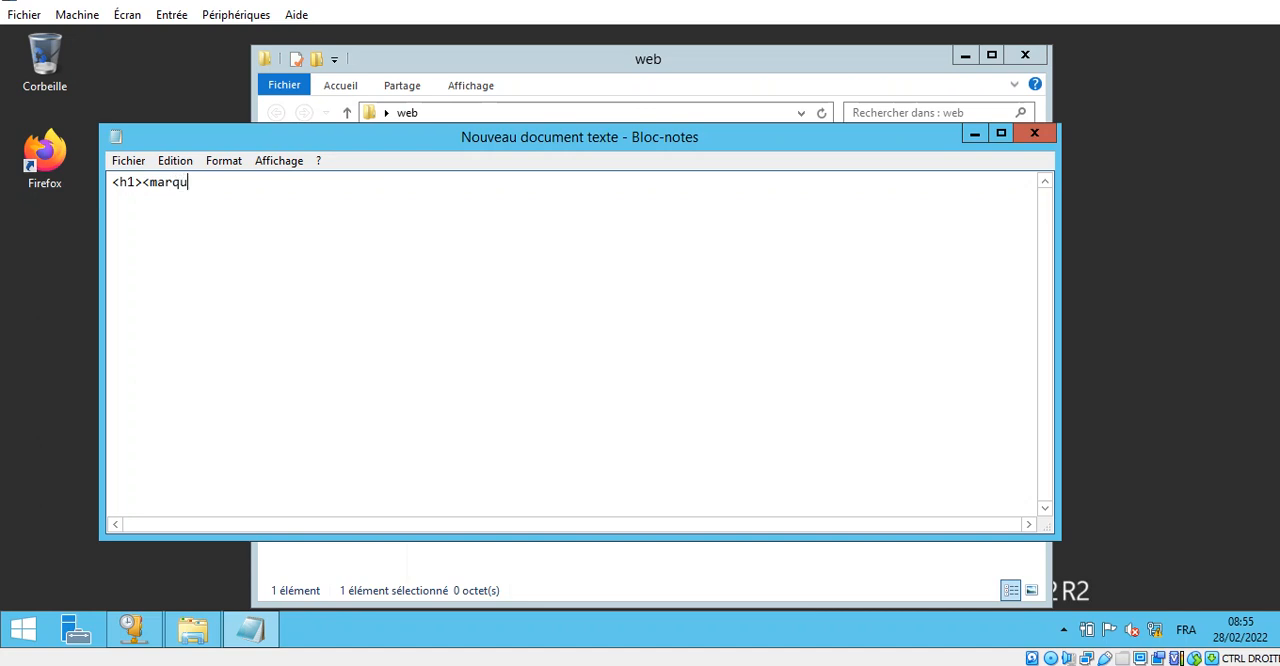
{"action": "type", "text": "ee>"}
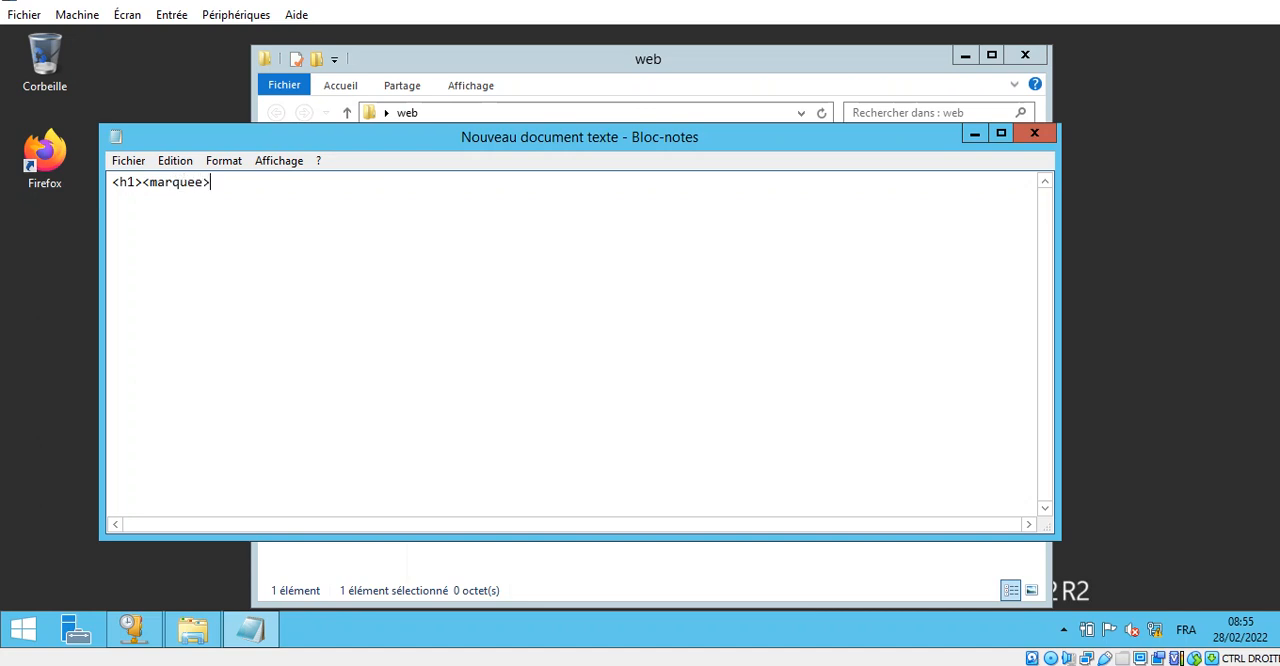
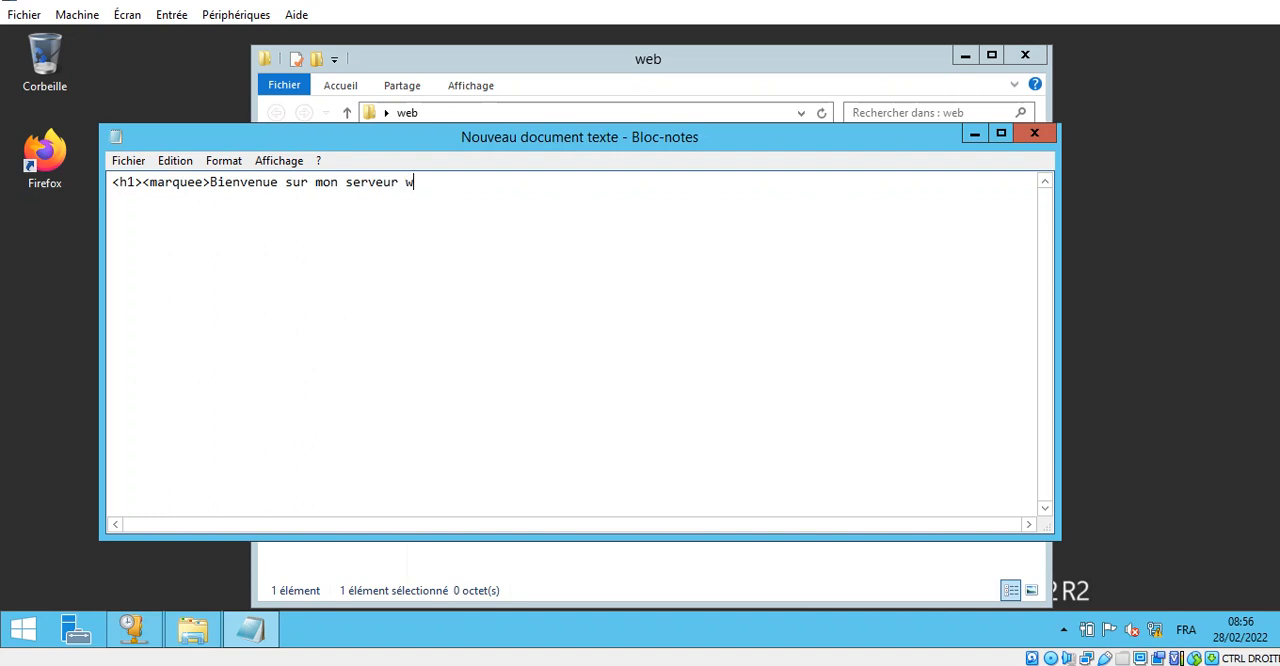
- Complete the HTML line with the text "Bienvenue sur mon serveur web sous 2012" and the closing tags </marquee></h1>
{"action": "type", "text": "ous 2012</marquee><"}
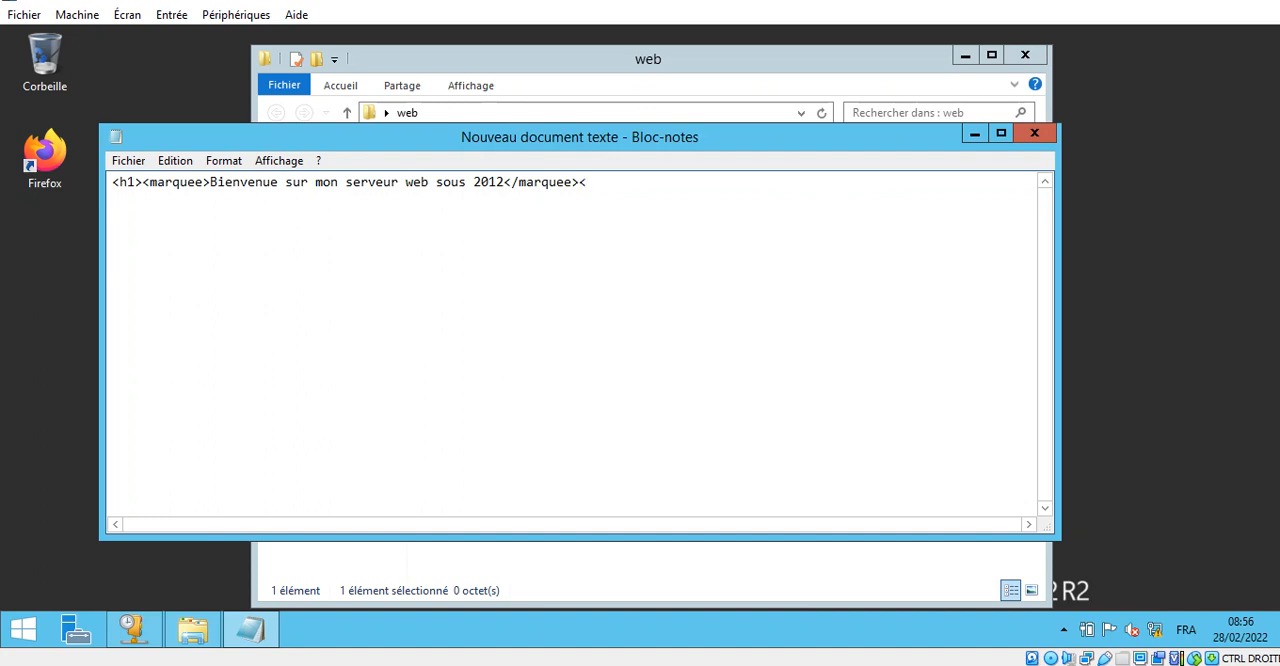
{"action": "type", "text": "/h1>"}
- Save the document in the web folder as index.html with the file type set to all files
{"action": "left_click", "coordinate": [128, 160]}
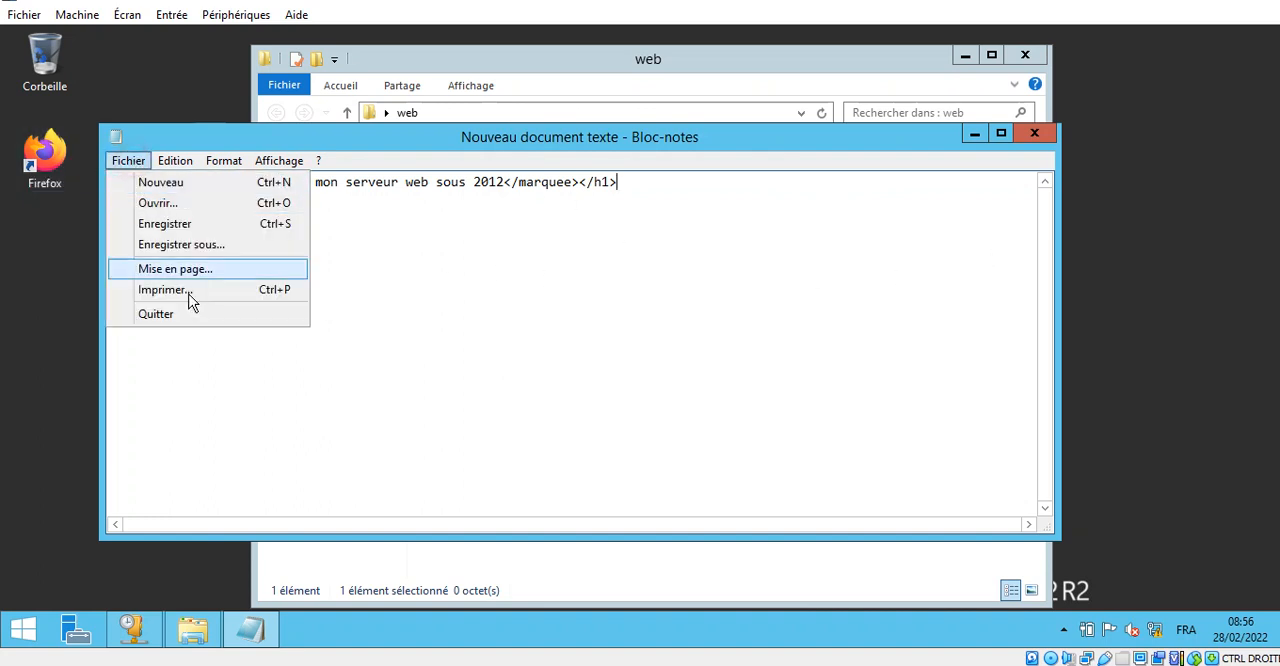
{"action": "left_click", "coordinate": [183, 244]}
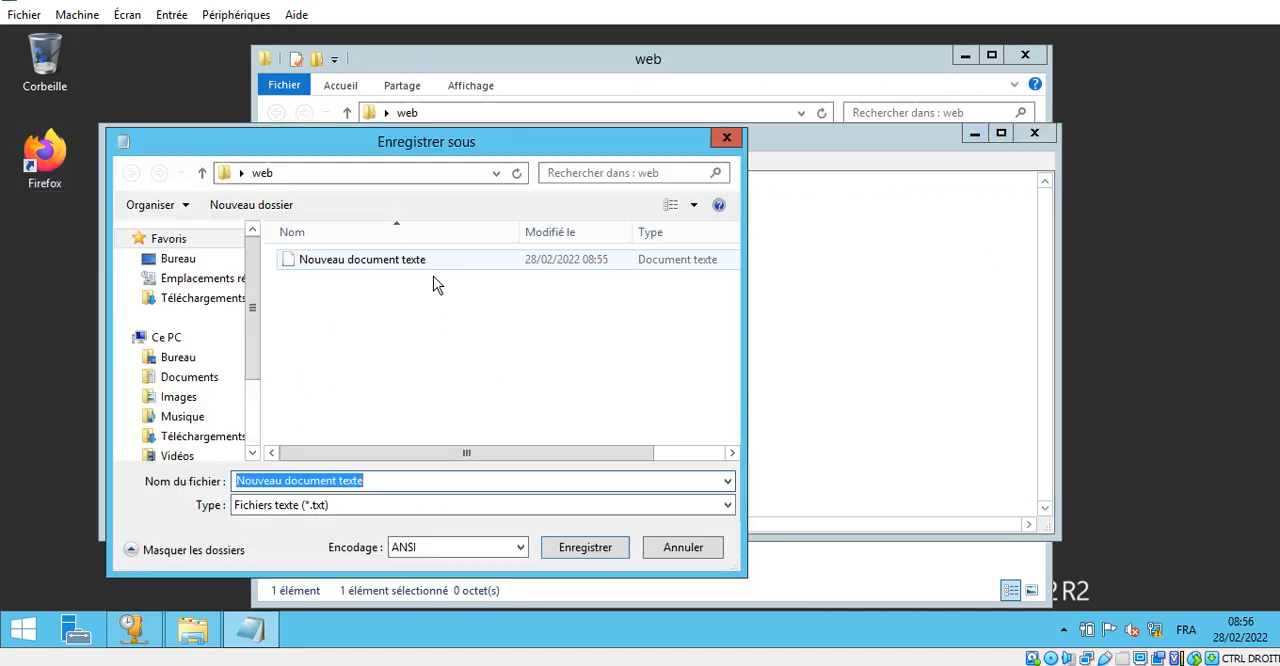
{"action": "left_click", "coordinate": [325, 507]}
{"action": "left_click", "coordinate": [325, 535]}
{"action": "left_click", "coordinate": [380, 481]}
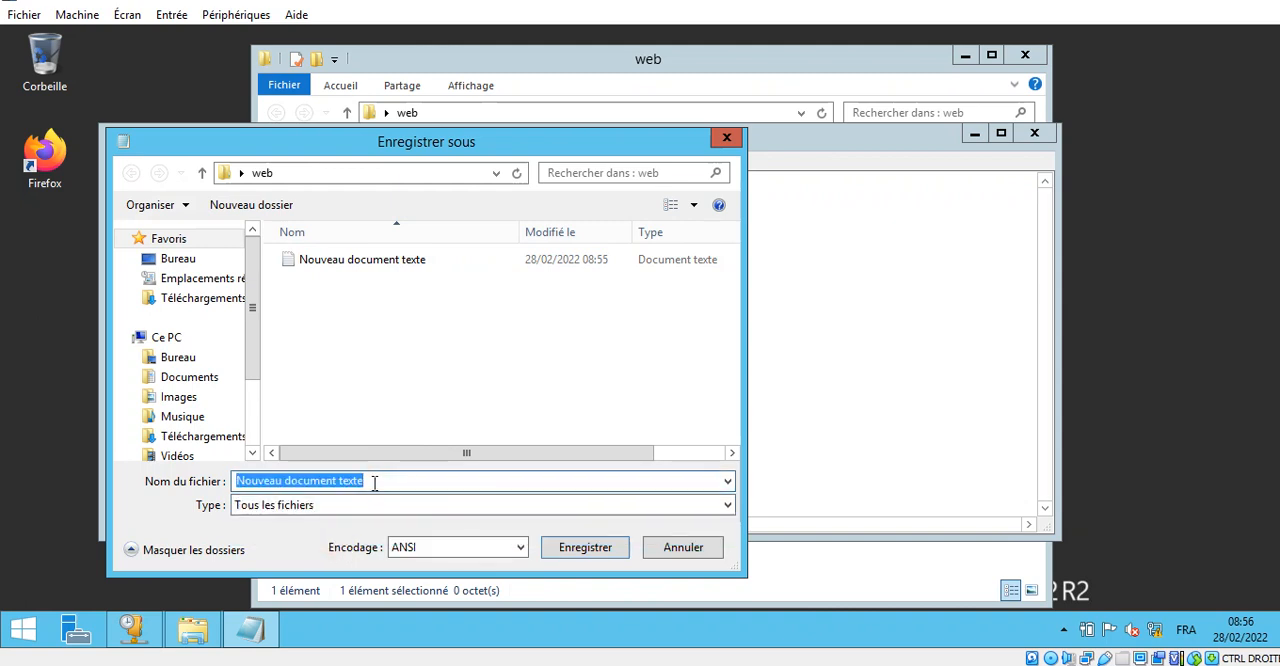
{"action": "type", "text": "index.html"}
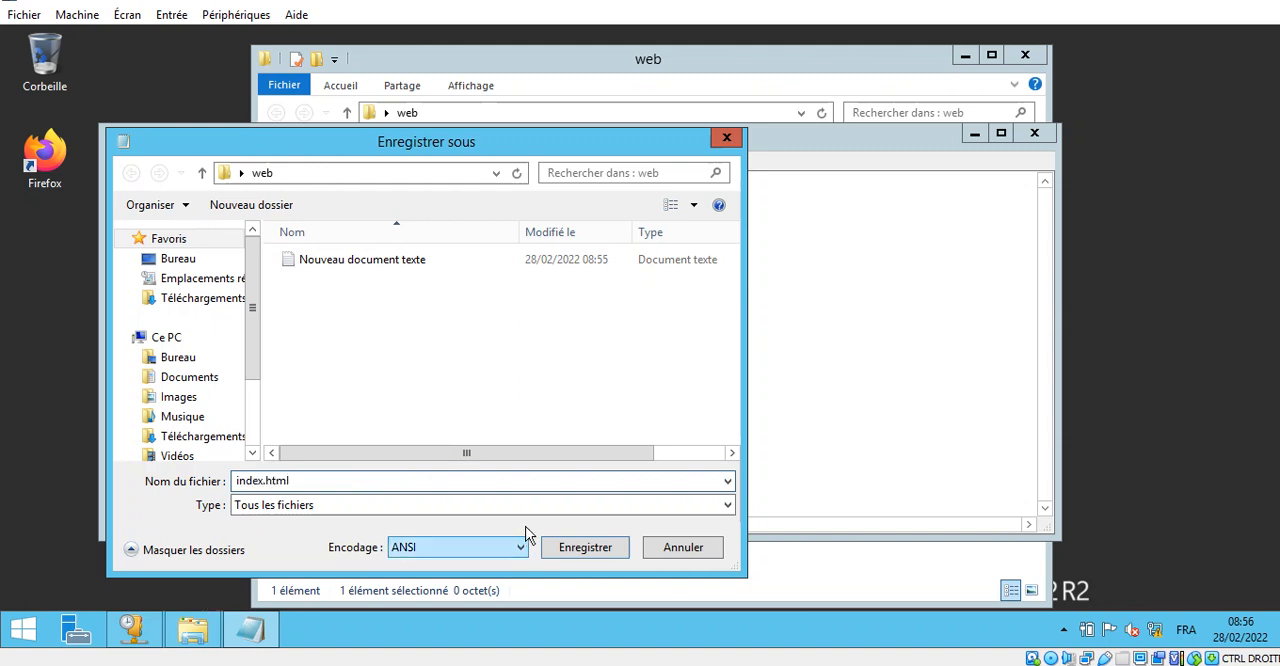
{"action": "left_click", "coordinate": [580, 548]}
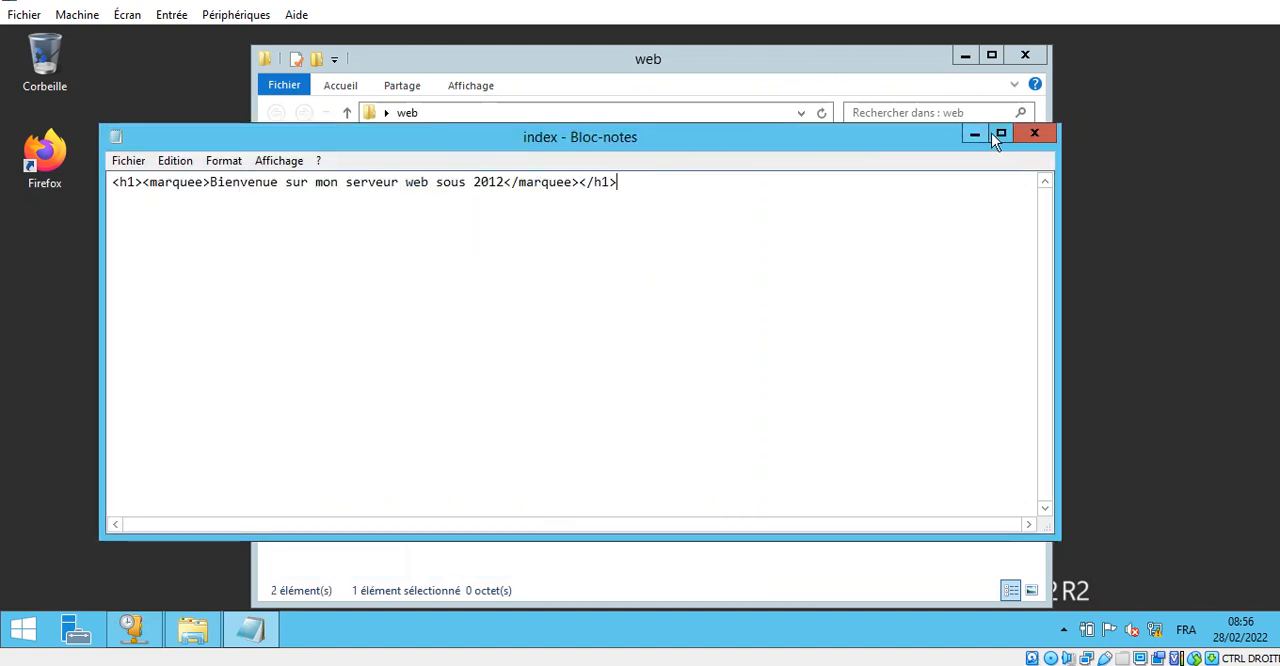
- Close Notepad, delete the leftover empty text document from the web folder and close the folder window
{"action": "left_click", "coordinate": [1034, 133]}
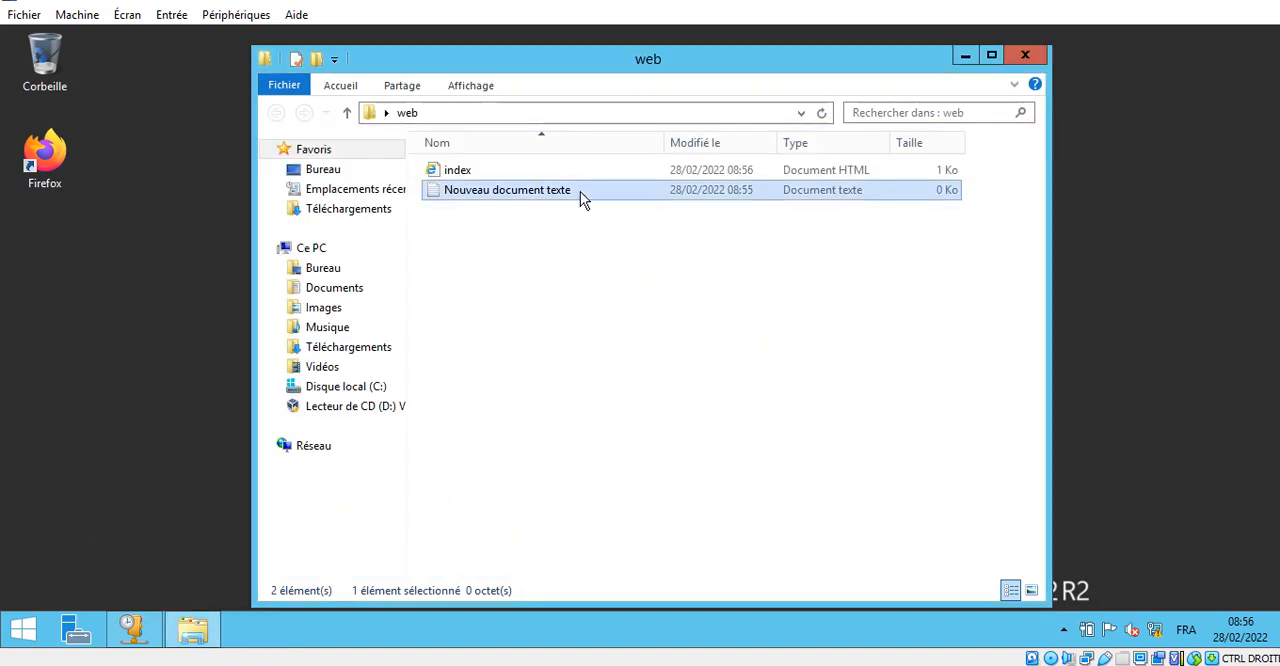
{"action": "key", "text": "Delete"}
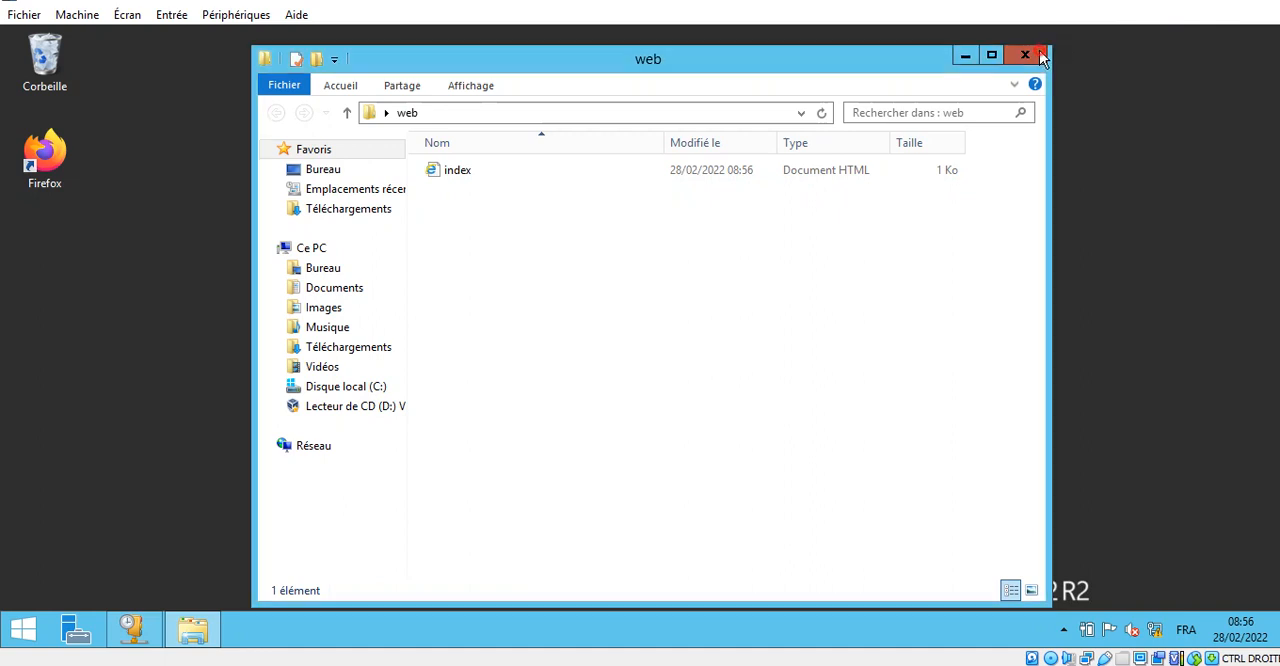
{"action": "left_click", "coordinate": [1025, 55]}
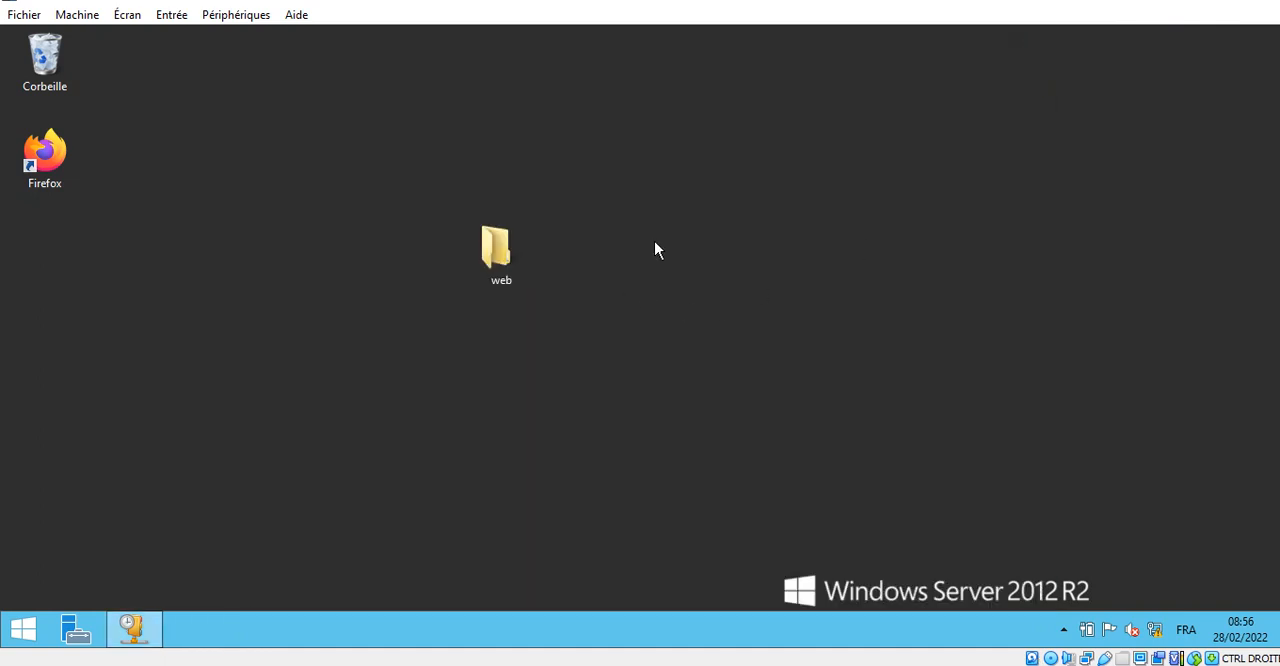
- Move the web folder from the desktop into C:\inetpub\wwwroot by cutting and pasting it
{"action": "right_click", "coordinate": [489, 244]}
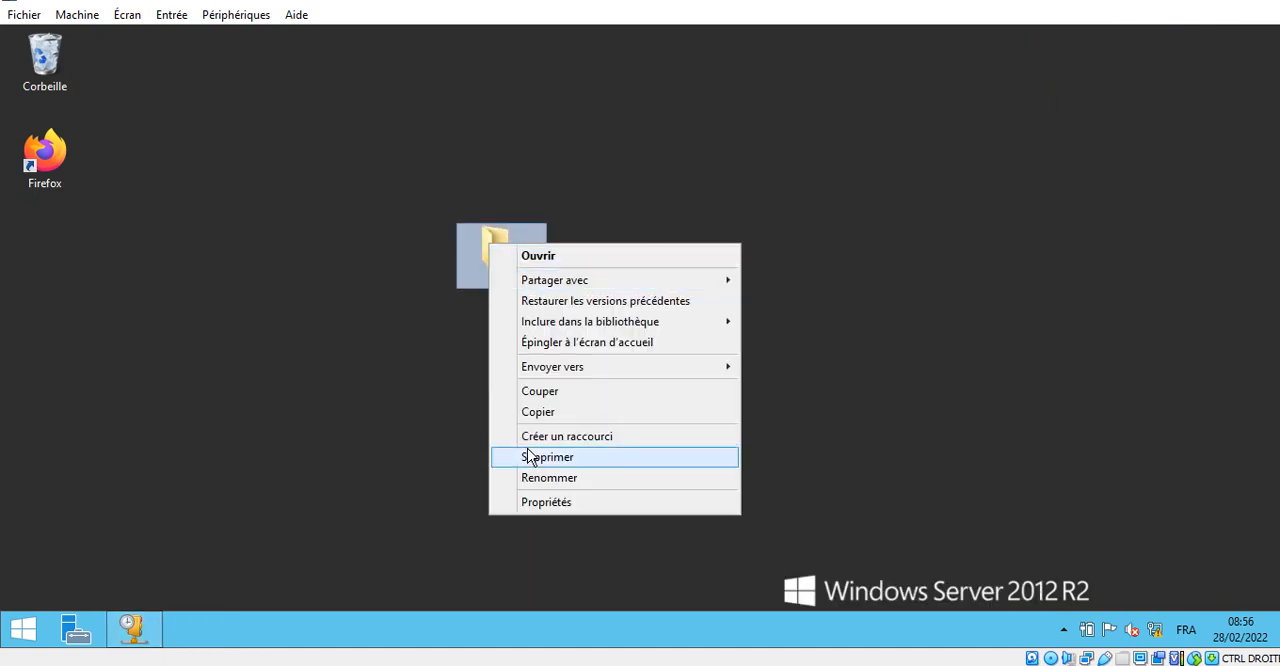
{"action": "left_click", "coordinate": [576, 405]}
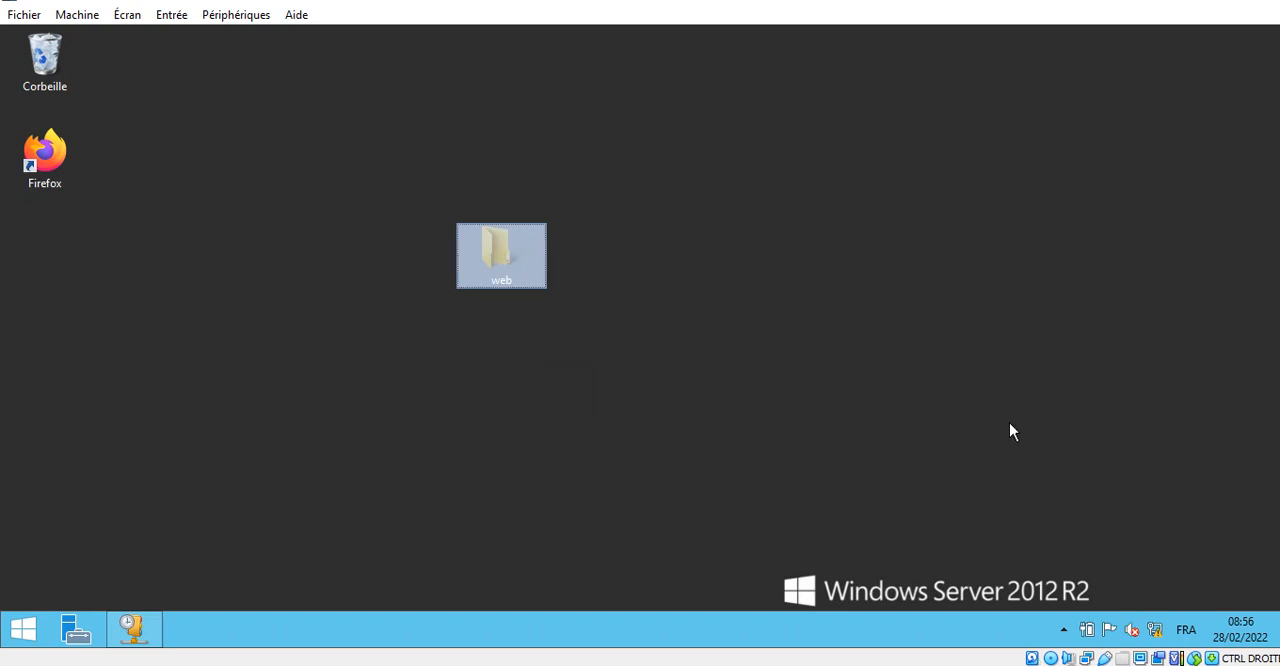
{"action": "key", "text": "super+e"}
{"action": "double_click", "coordinate": [546, 388]}
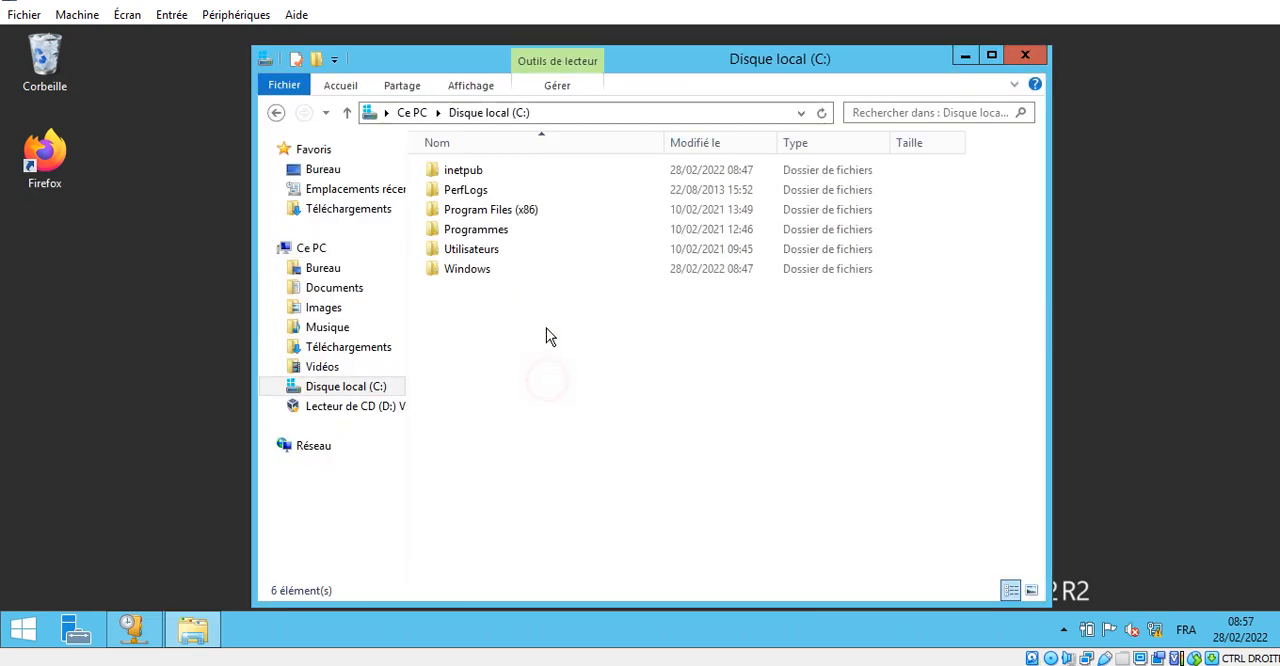
{"action": "double_click", "coordinate": [491, 172]}
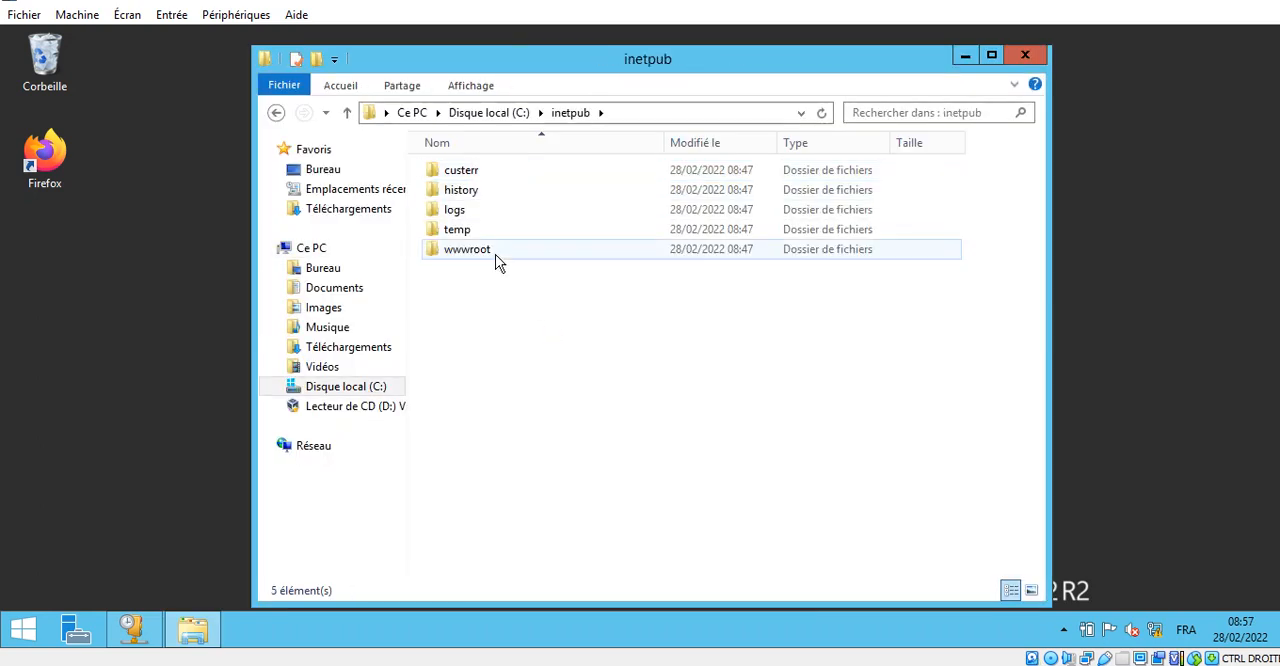
{"action": "double_click", "coordinate": [496, 254]}
{"action": "right_click", "coordinate": [521, 277]}
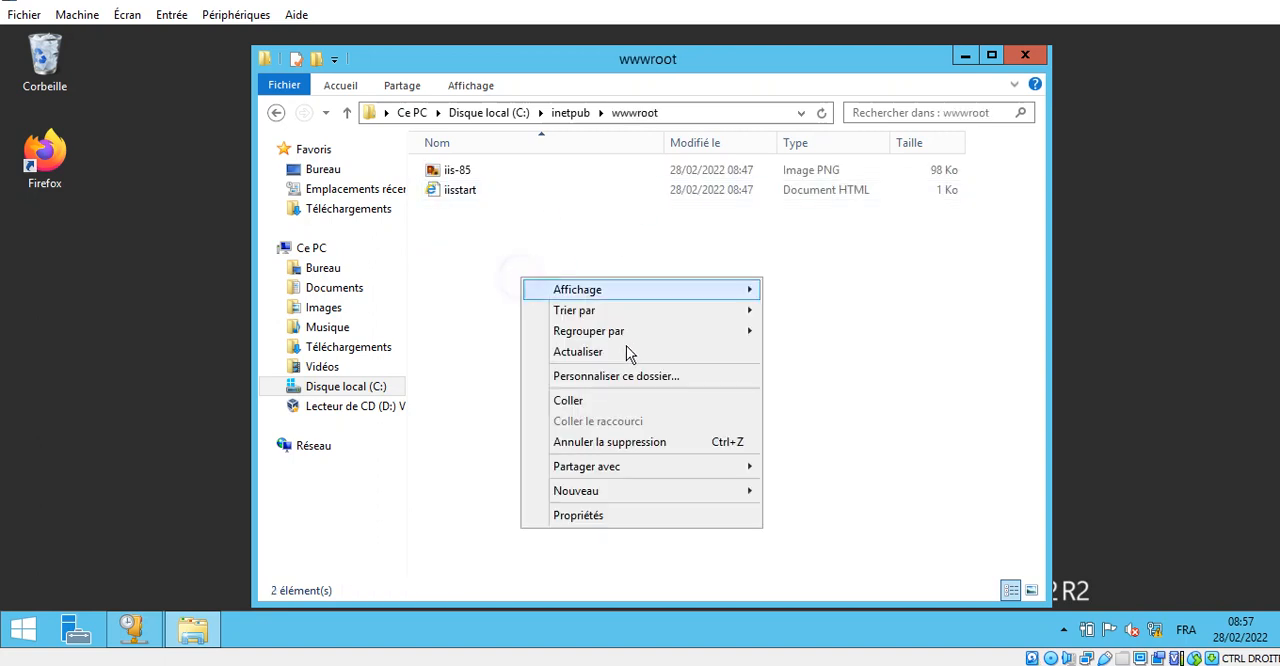
{"action": "left_click", "coordinate": [568, 400]}
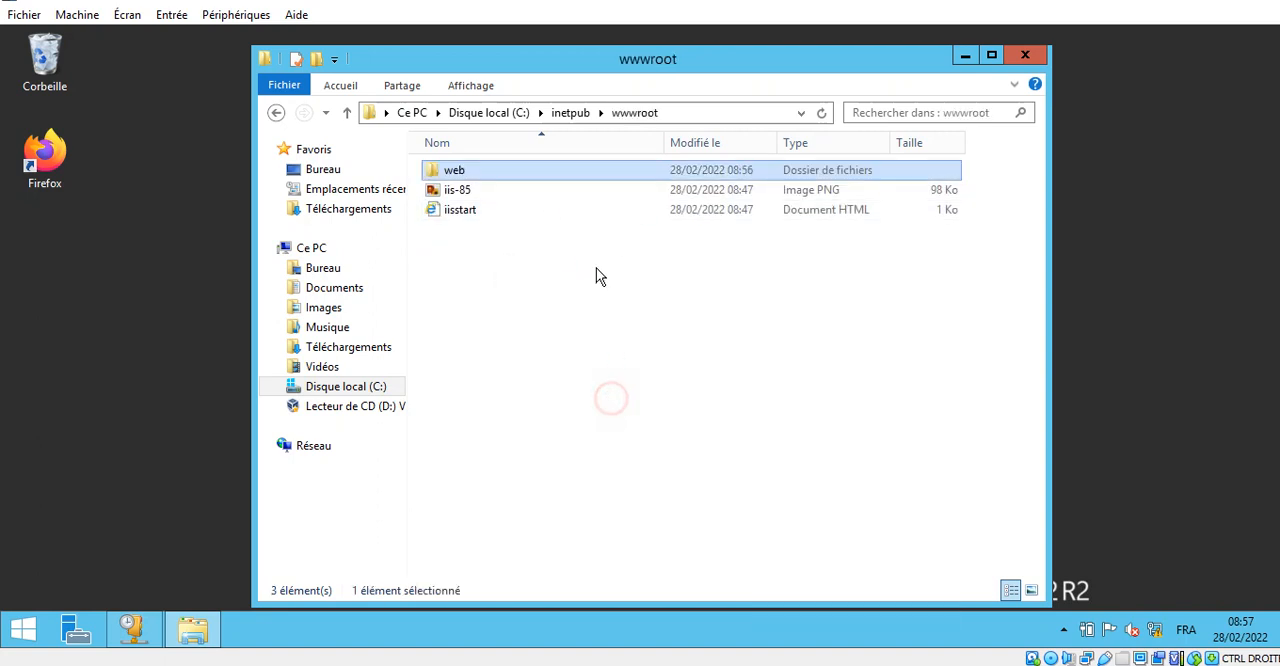
- Display the full path of the wwwroot folder
{"action": "left_click", "coordinate": [712, 115]}
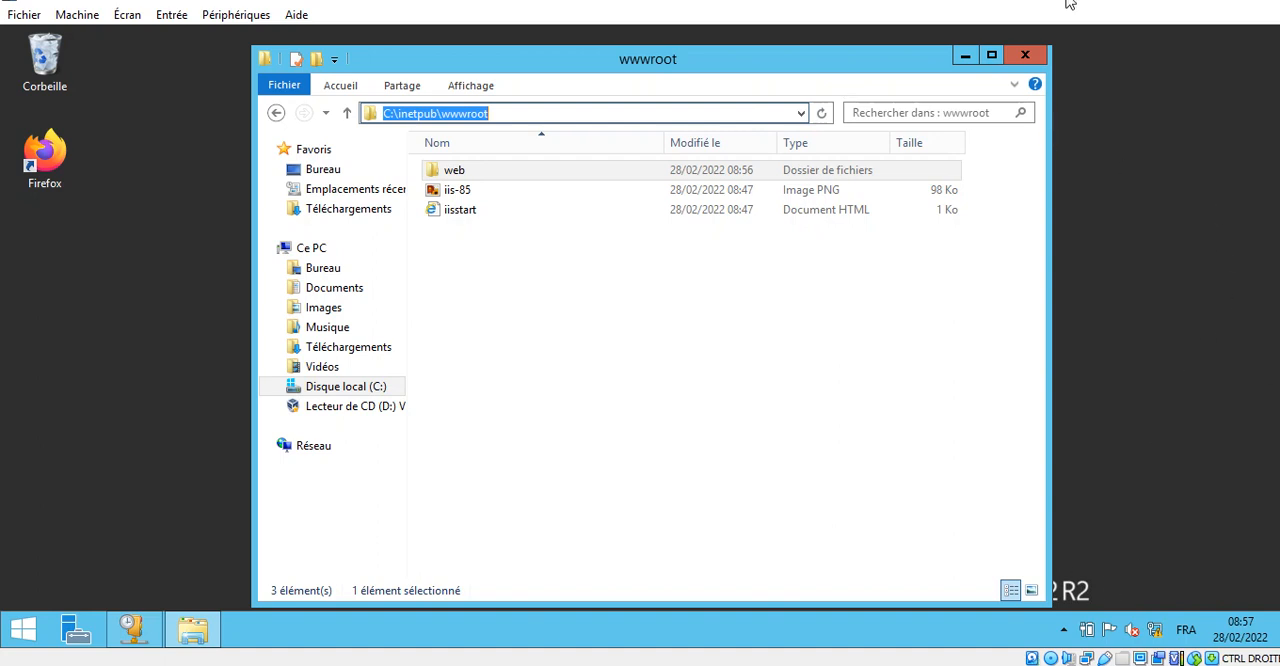
{"action": "left_click", "coordinate": [1261, 1]}
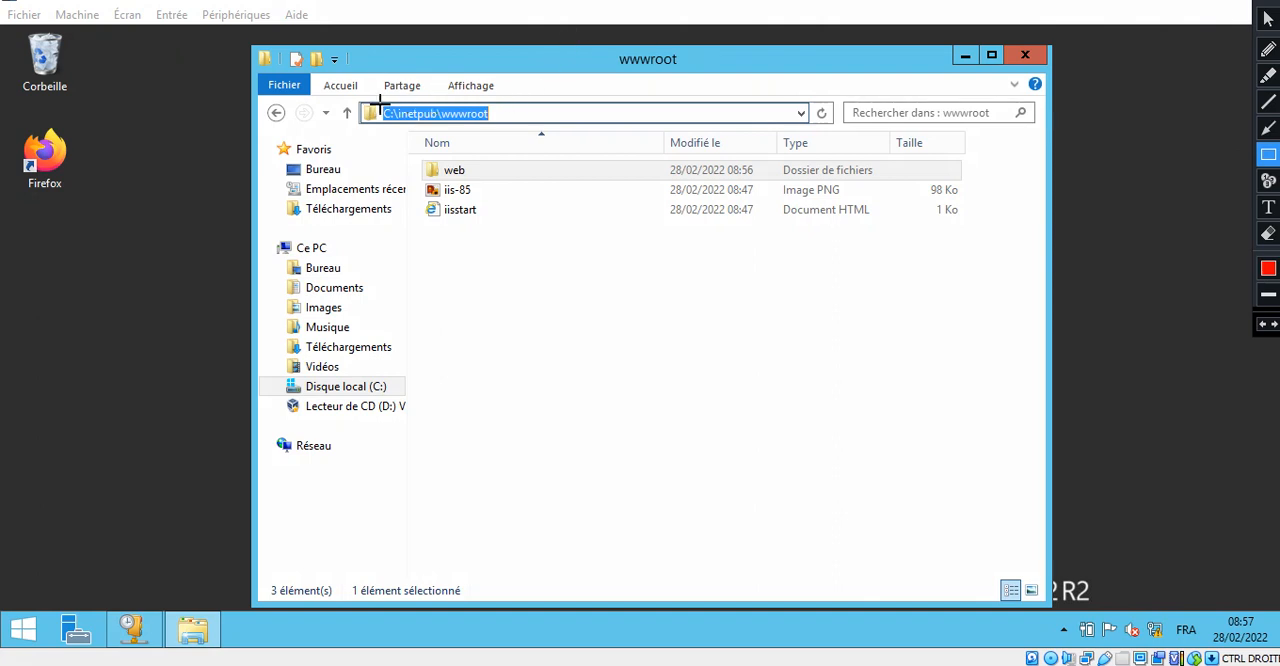
{"action": "mouse_move", "coordinate": [380, 102]}
{"action": "left_mouse_down"}
{"action": "mouse_move", "coordinate": [406, 121]}
{"action": "mouse_move", "coordinate": [510, 124]}
{"action": "left_mouse_up"}
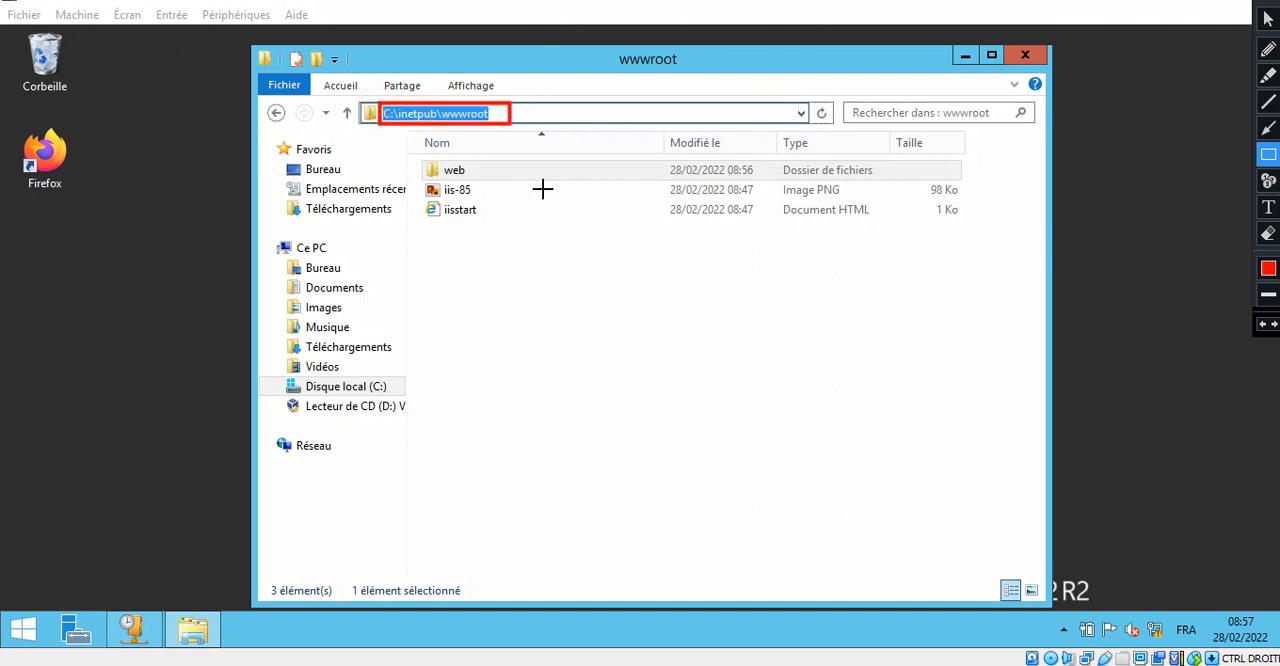
{"action": "key", "text": "Escape"}
{"action": "left_click", "coordinate": [591, 352]}
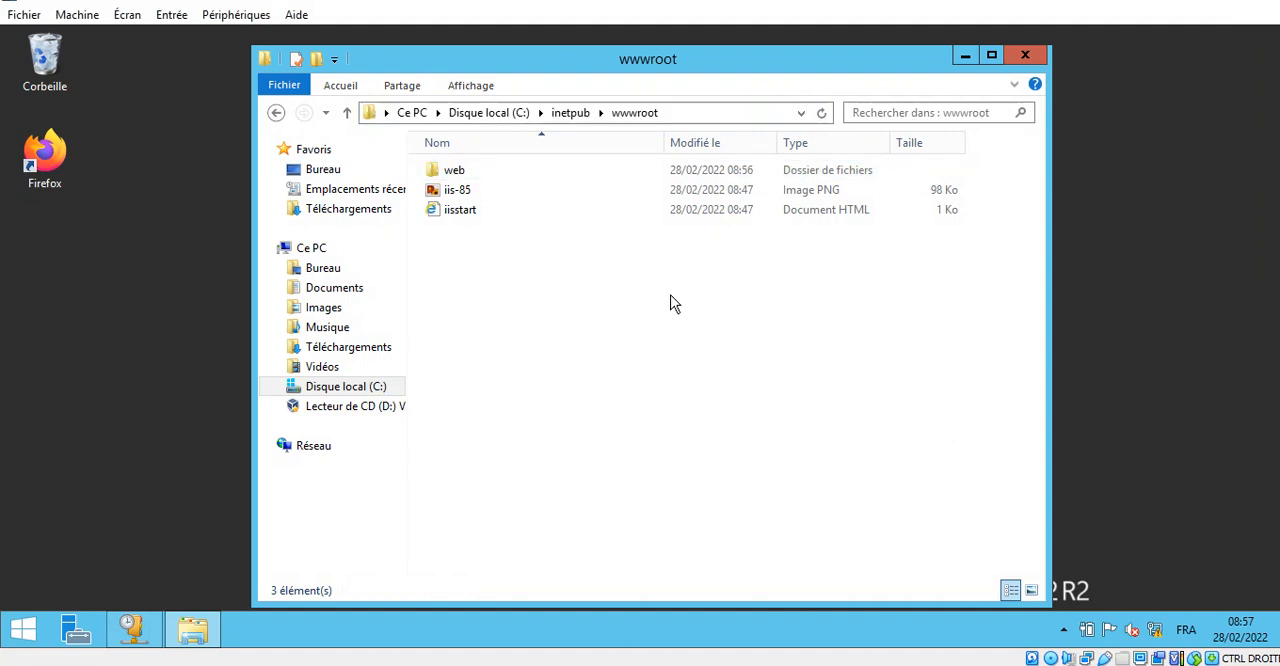
- Close the wwwroot folder window and the DHCP console
{"action": "left_click", "coordinate": [1028, 56]}
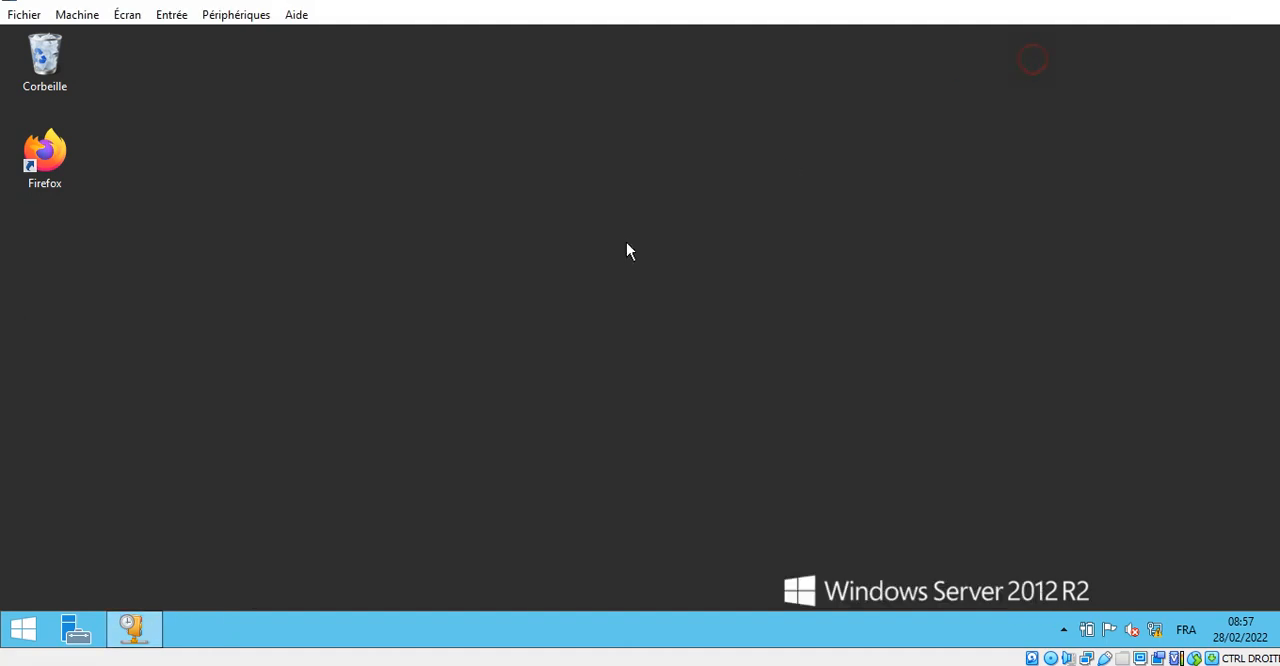
{"action": "left_click", "coordinate": [155, 638]}
{"action": "left_click", "coordinate": [1261, 36]}
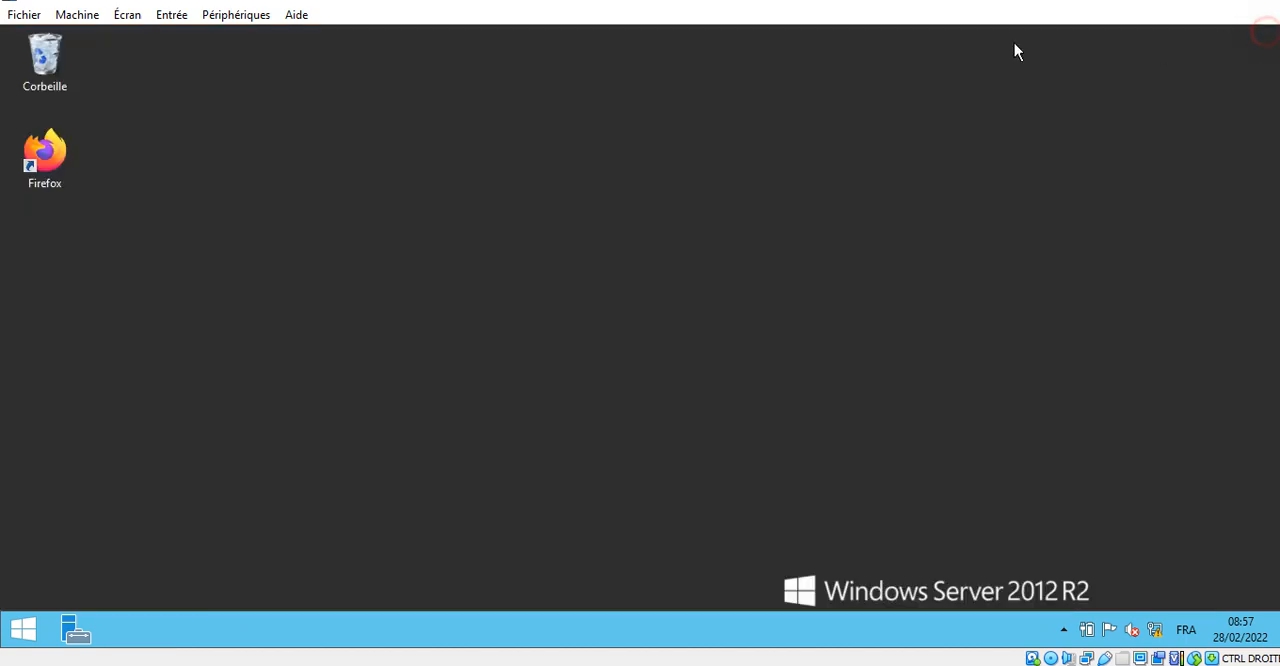
- Open the Internet Information Services (IIS) Manager from Server Manager in a maximized window and close Server Manager
{"action": "left_click", "coordinate": [62, 628]}
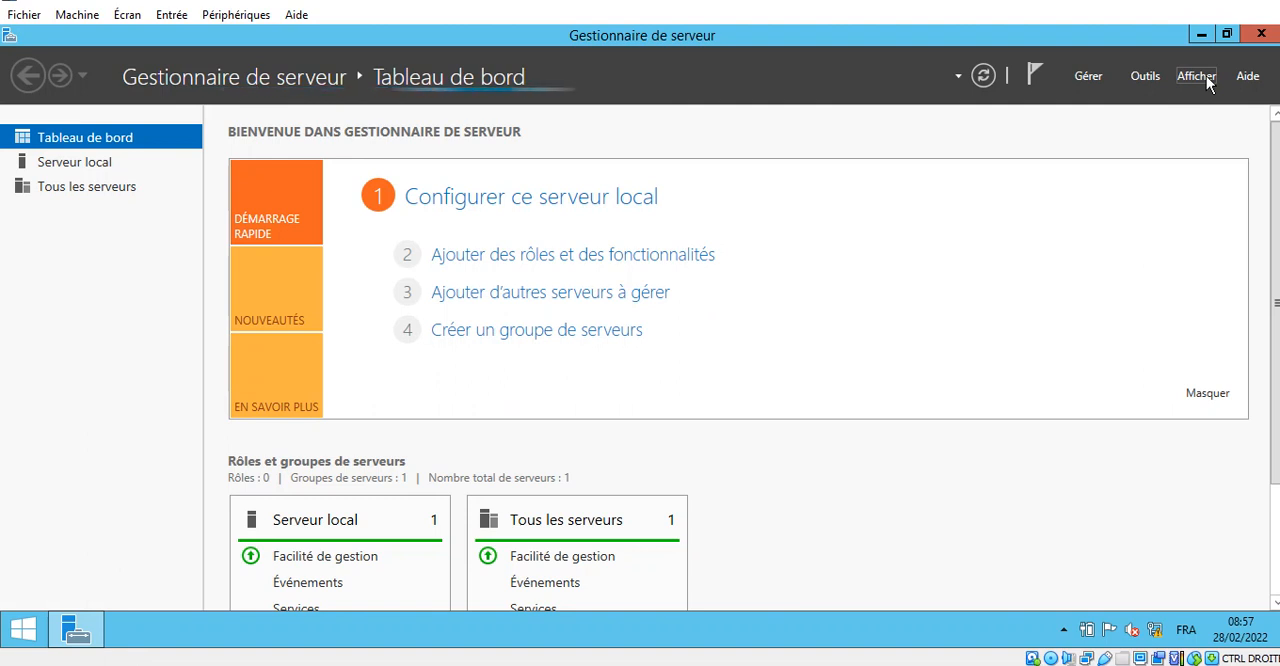
{"action": "left_click", "coordinate": [1148, 78]}
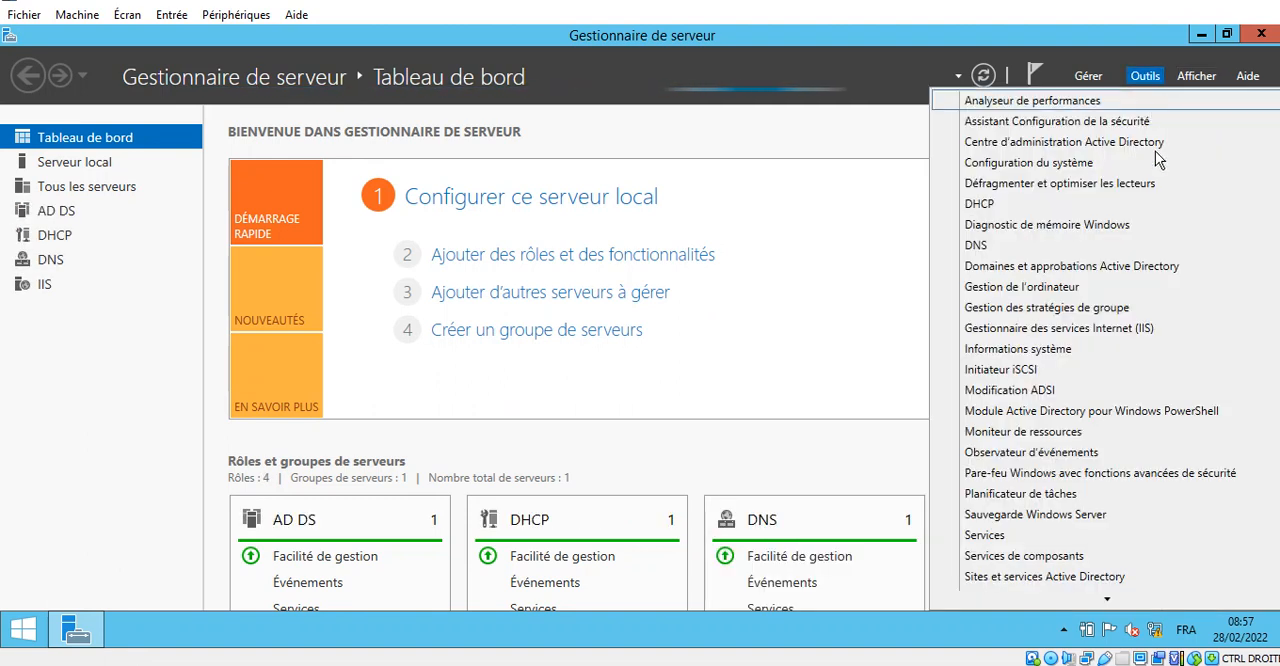
{"action": "left_click", "coordinate": [1152, 335]}
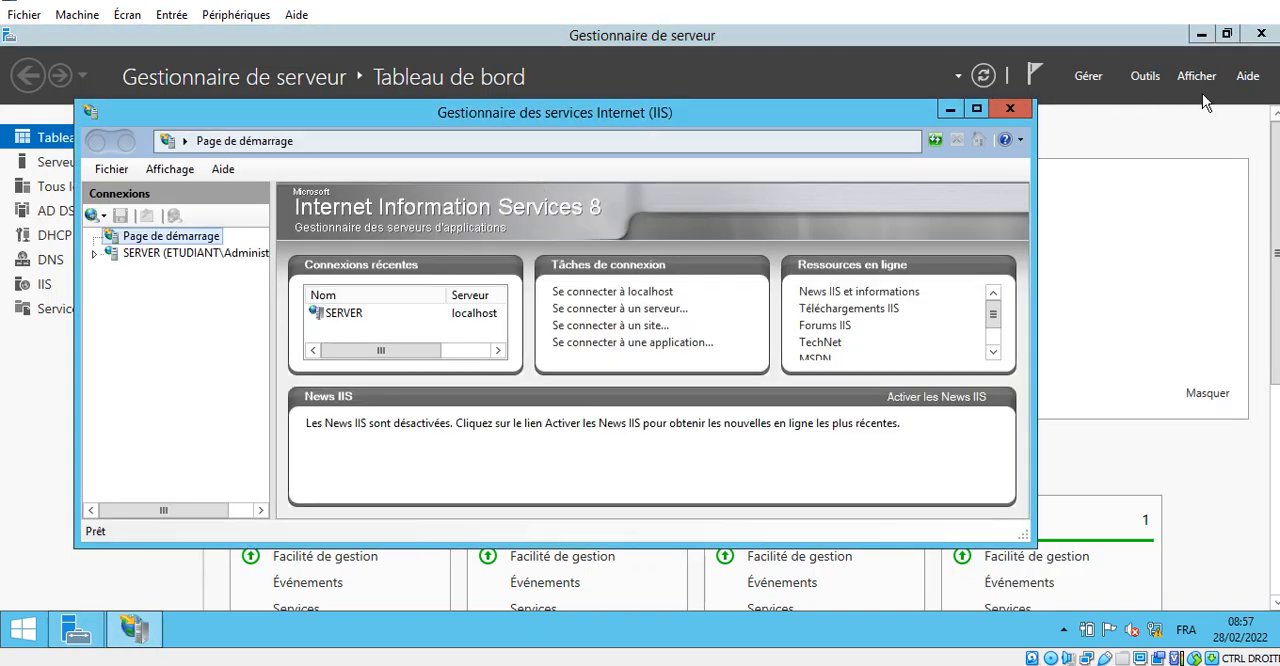
{"action": "left_click", "coordinate": [1262, 35]}
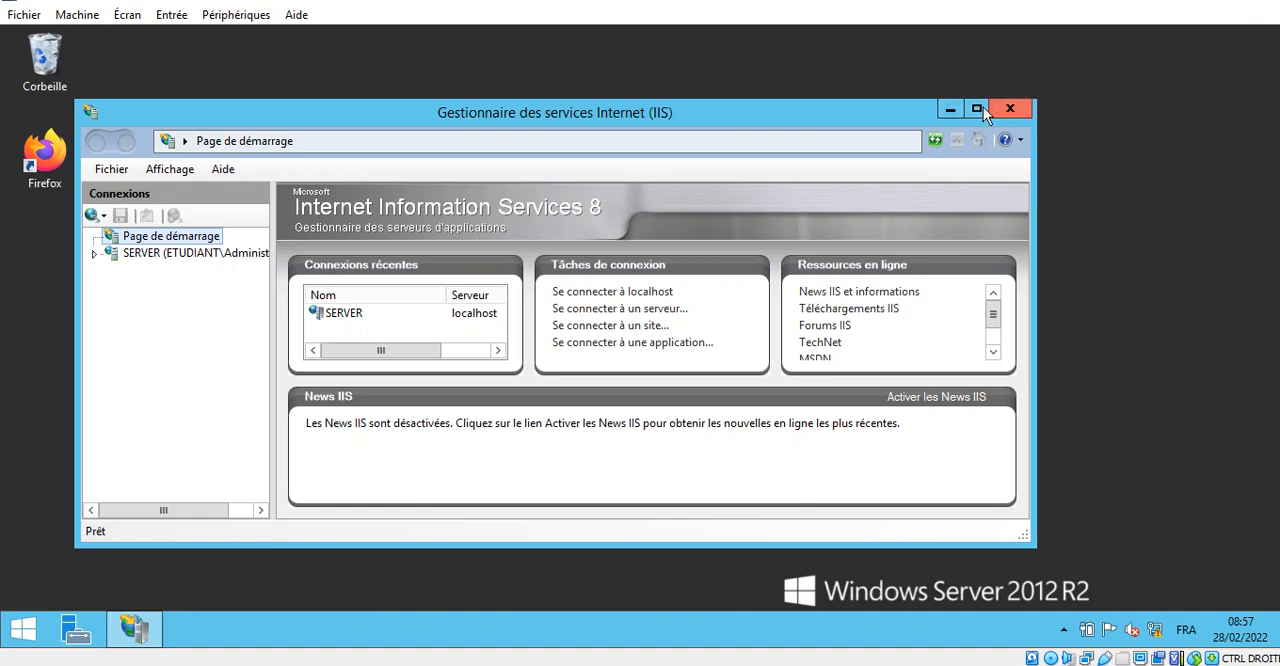
{"action": "left_click", "coordinate": [976, 108]}
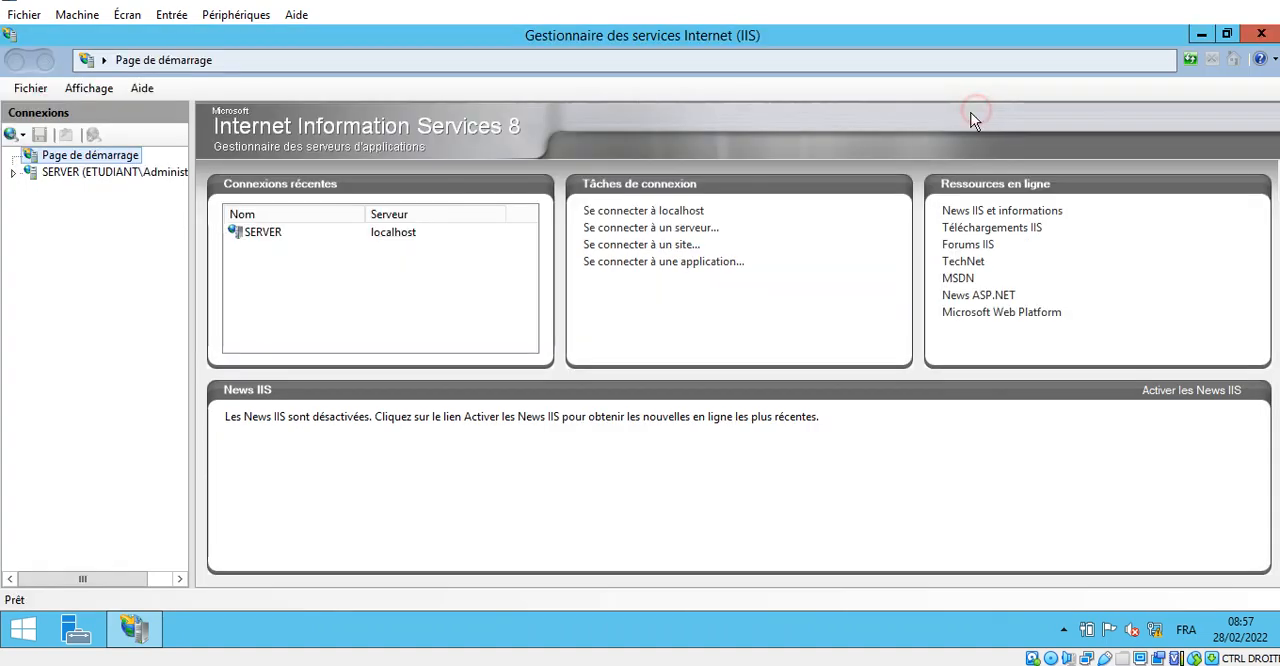
- Expand the SERVER connection and decline the Microsoft Web Platform offer, setting the message not to show again
{"action": "left_click", "coordinate": [12, 172]}
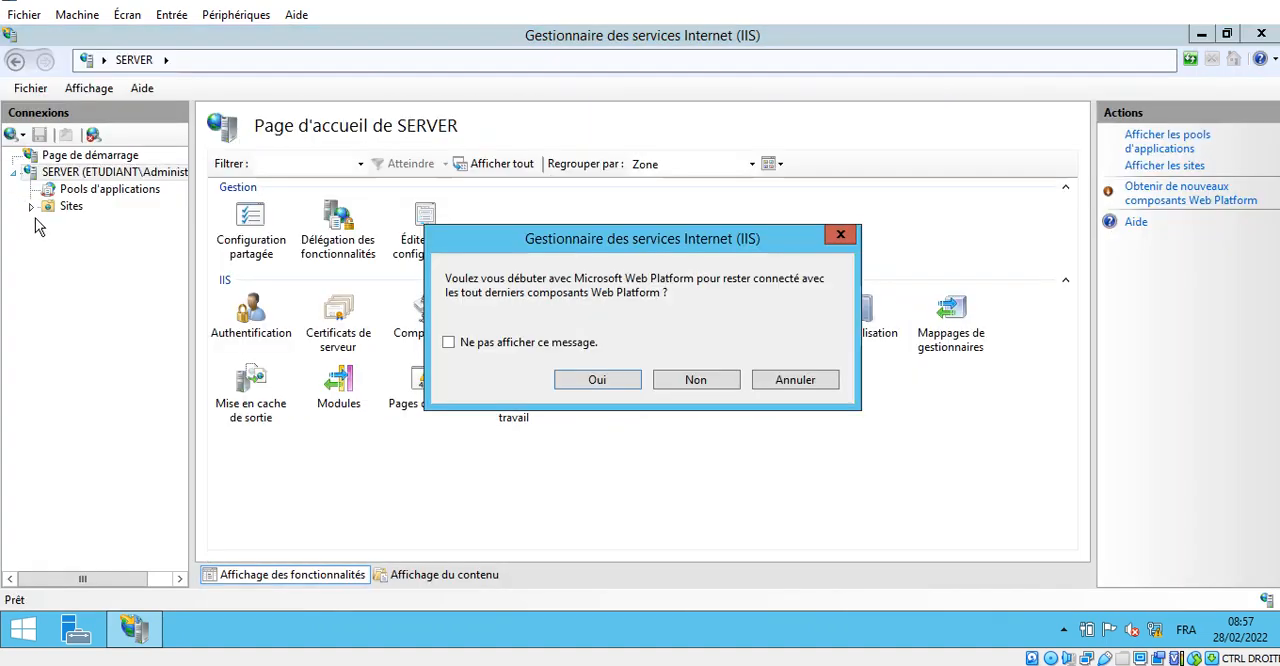
{"action": "left_click", "coordinate": [498, 342]}
{"action": "key", "text": "ctrl+alt+d"}
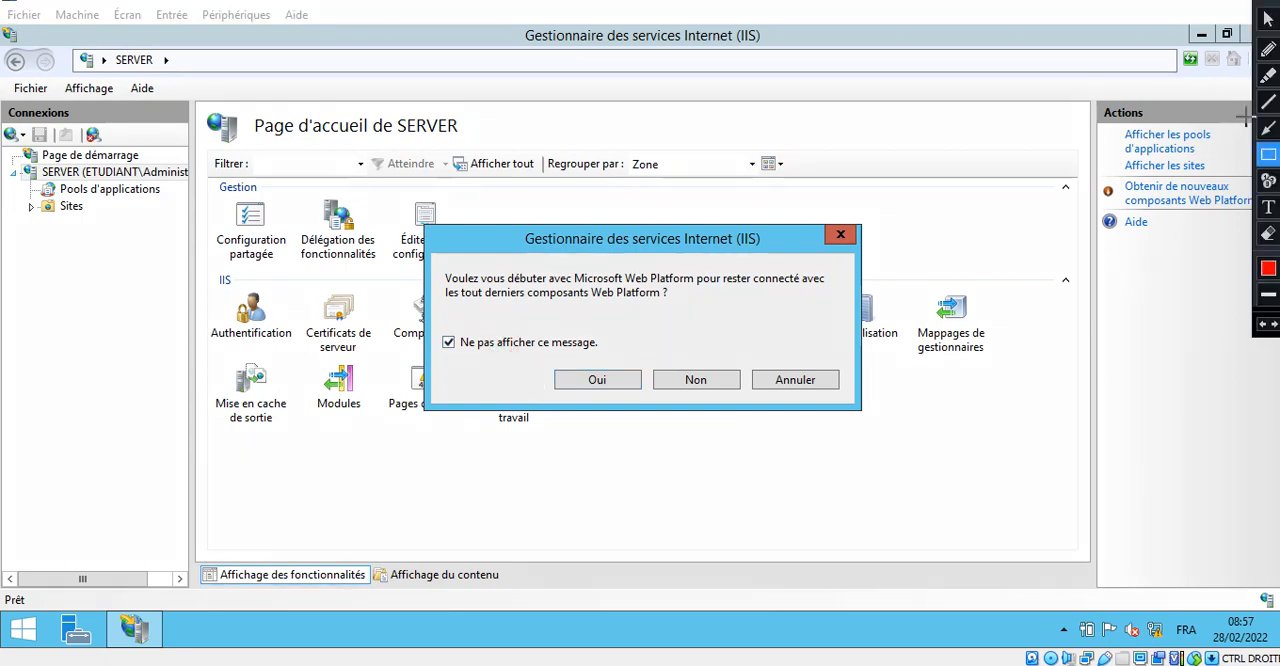
{"action": "mouse_move", "coordinate": [438, 326]}
{"action": "left_mouse_down"}
{"action": "mouse_move", "coordinate": [447, 355]}
{"action": "mouse_move", "coordinate": [600, 352]}
{"action": "mouse_move", "coordinate": [671, 392]}
{"action": "mouse_move", "coordinate": [760, 410]}
{"action": "left_mouse_up"}
{"action": "key", "text": "Escape"}
{"action": "left_click", "coordinate": [696, 380]}
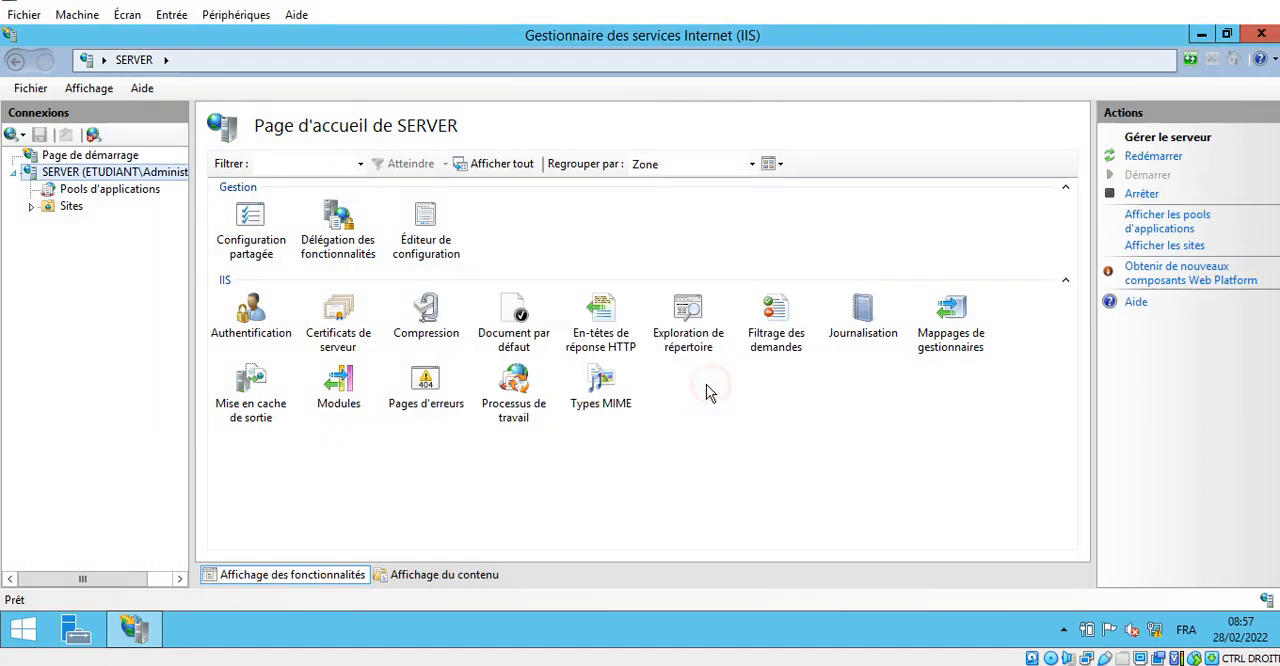
- Expand Sites and Default Web Site under the server and select Default Web Site
{"action": "left_click", "coordinate": [31, 207]}
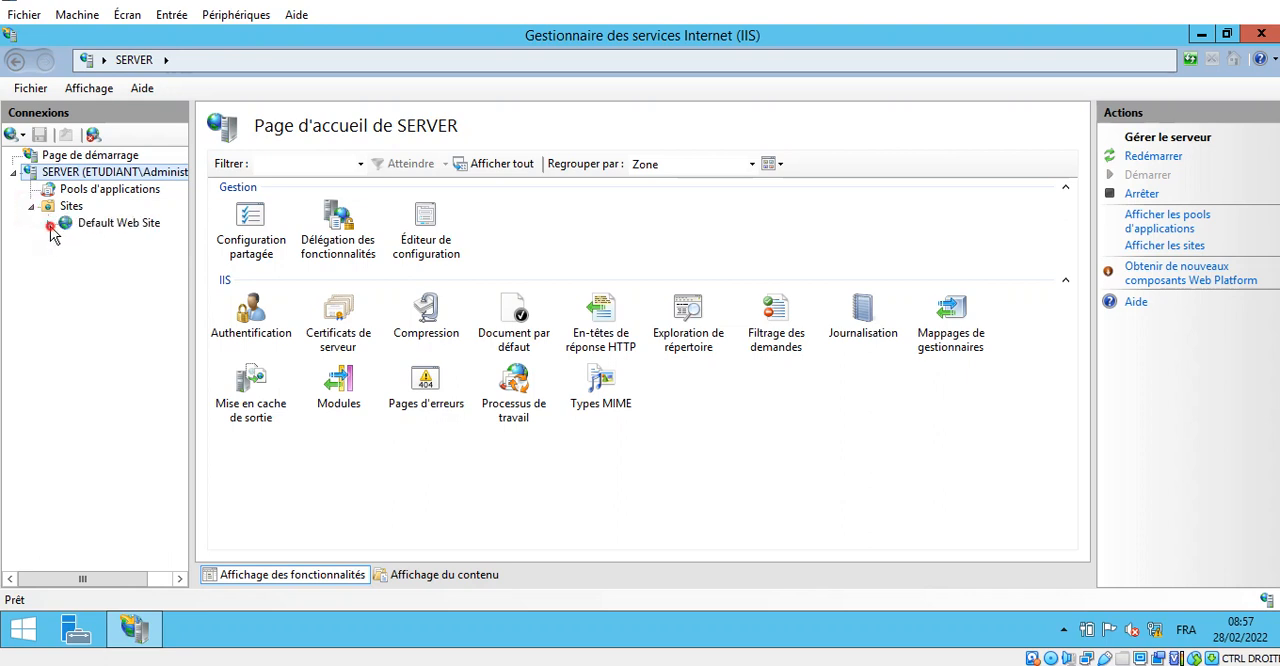
{"action": "left_click", "coordinate": [51, 225]}
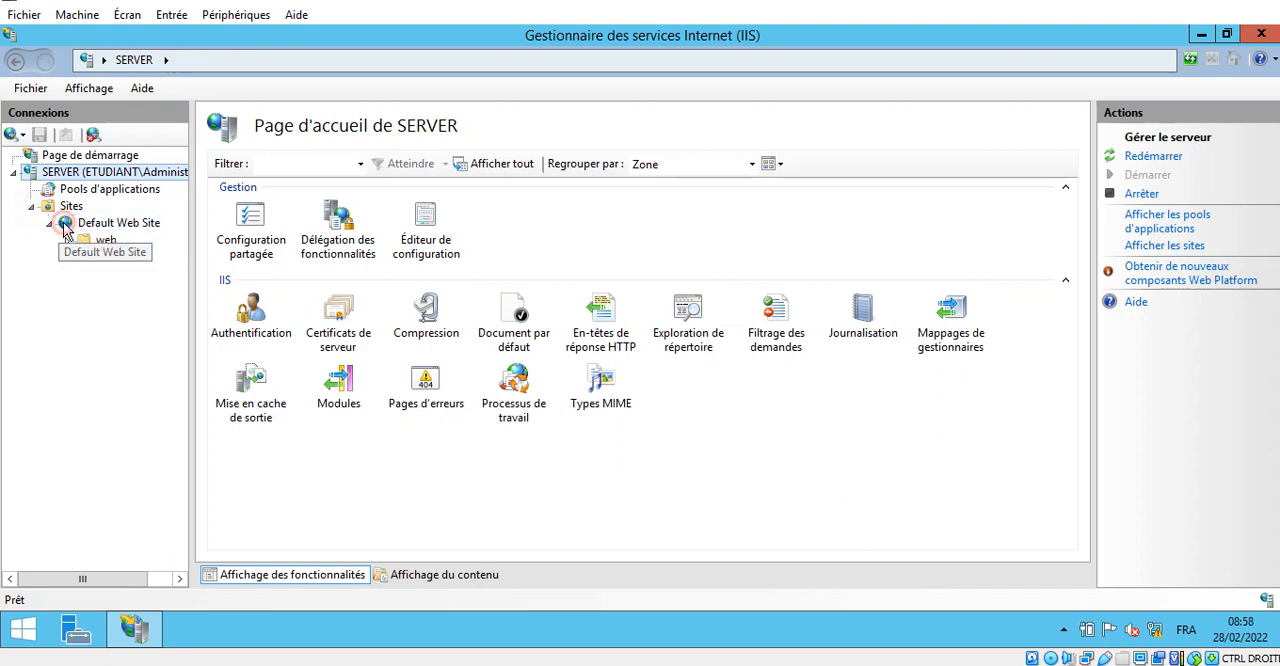
{"action": "left_click", "coordinate": [66, 224]}
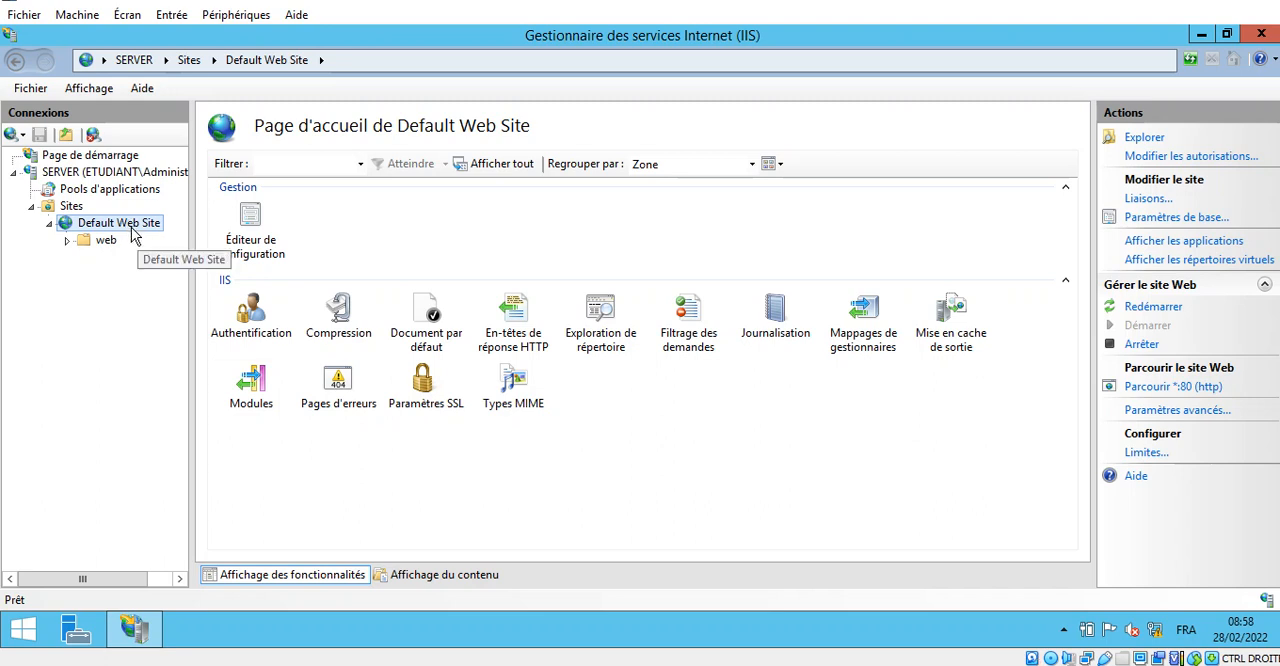
{"action": "left_click", "coordinate": [1253, 1]}
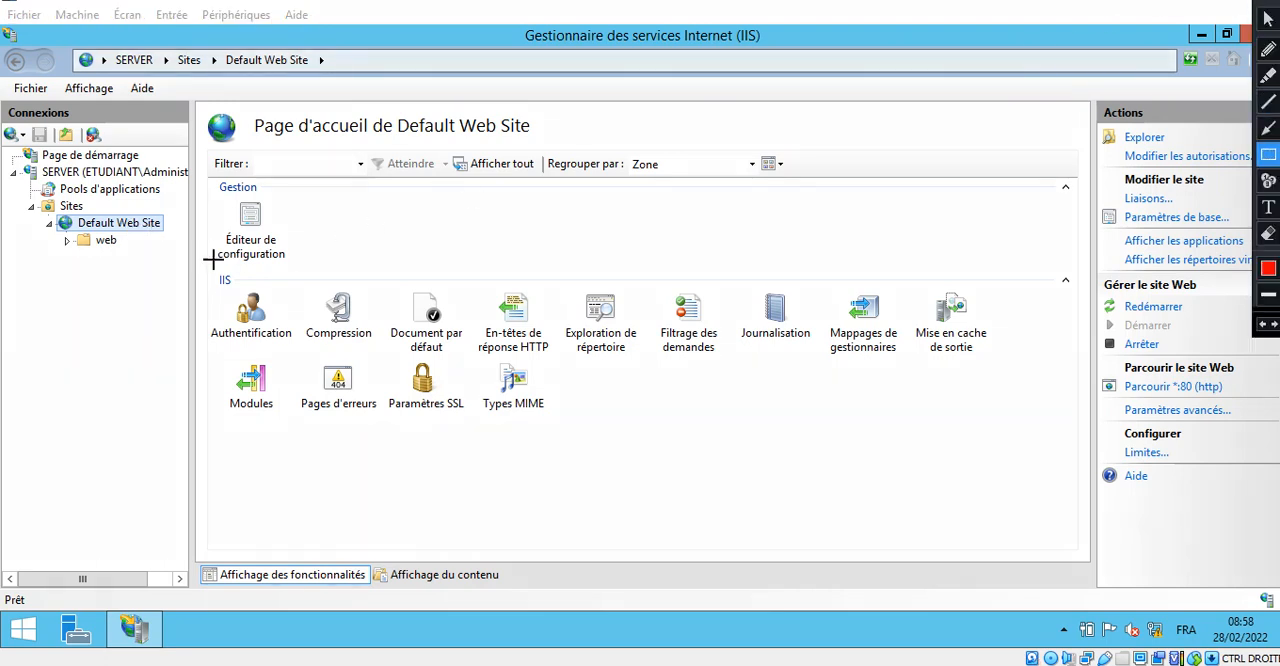
{"action": "mouse_move", "coordinate": [48, 209]}
{"action": "left_mouse_down"}
{"action": "mouse_move", "coordinate": [88, 246]}
{"action": "mouse_move", "coordinate": [187, 232]}
{"action": "left_mouse_up"}
{"action": "left_click", "coordinate": [1268, 127]}
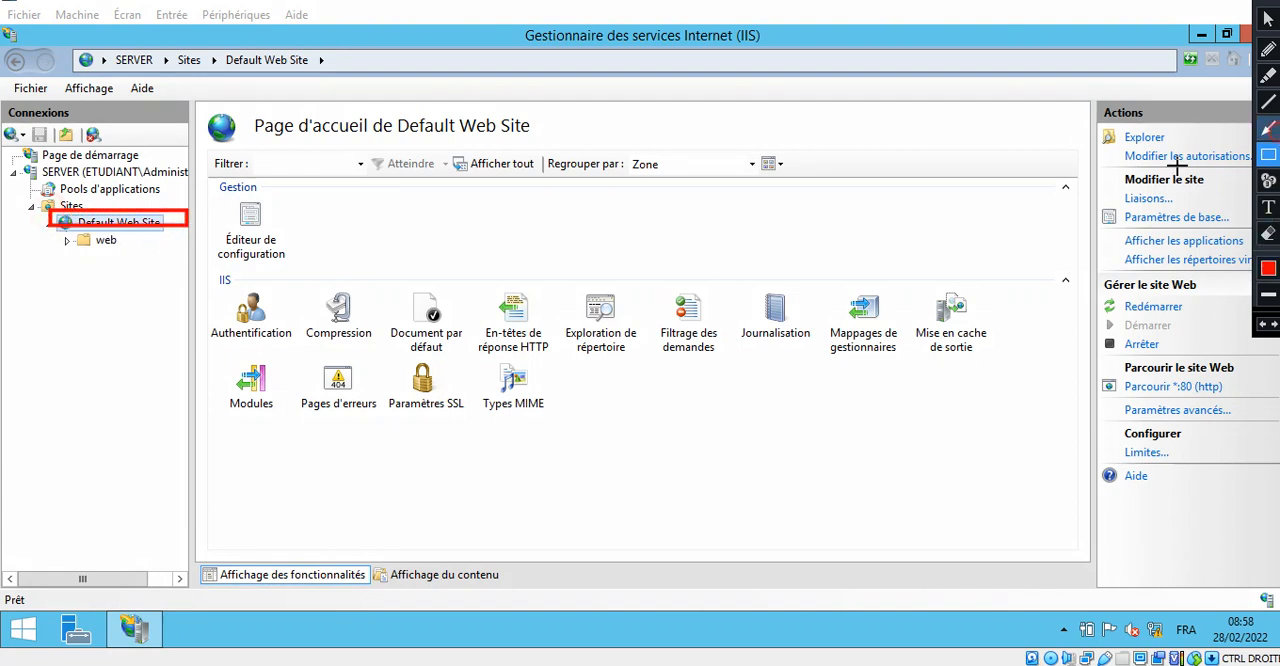
{"action": "key", "text": "Escape"}
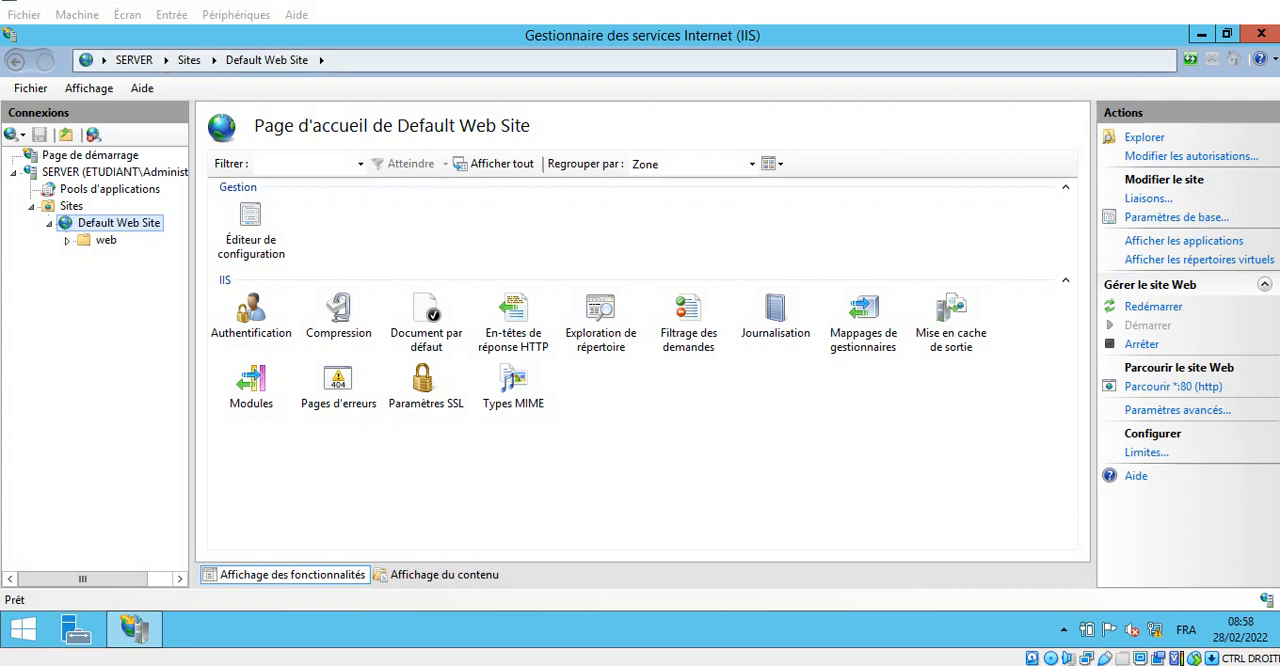
{"action": "left_click", "coordinate": [1253, 1]}
{"action": "left_click", "coordinate": [1264, 132]}
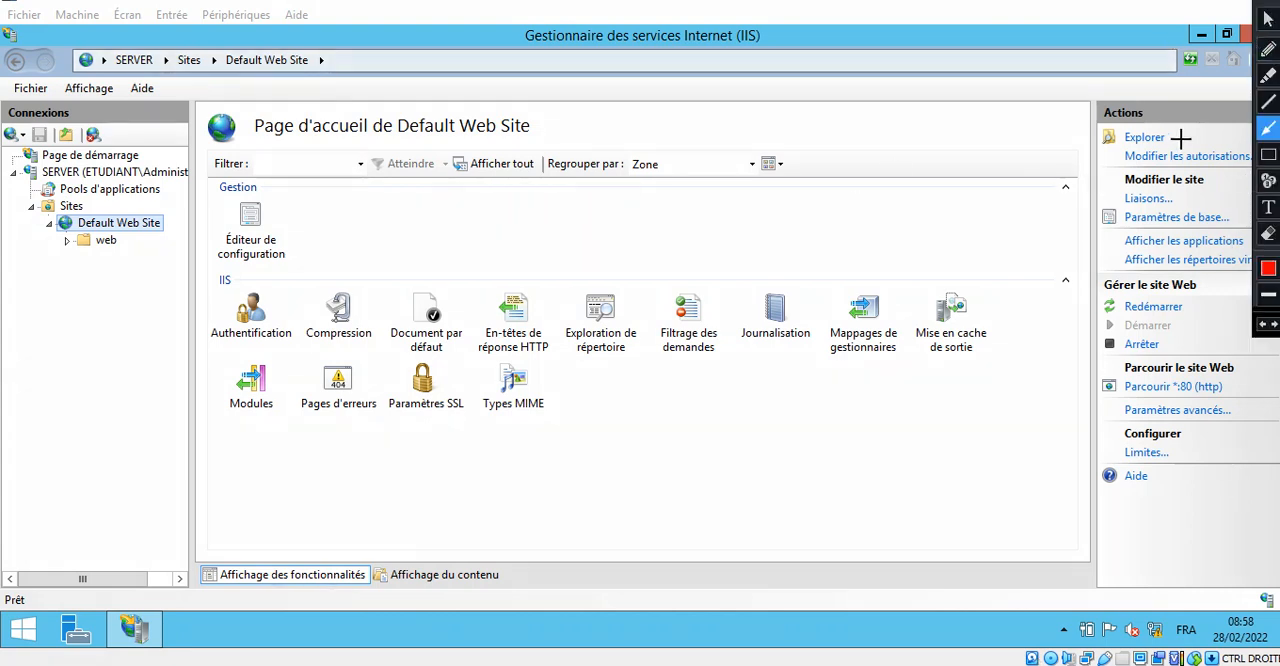
{"action": "left_click", "coordinate": [1268, 157]}
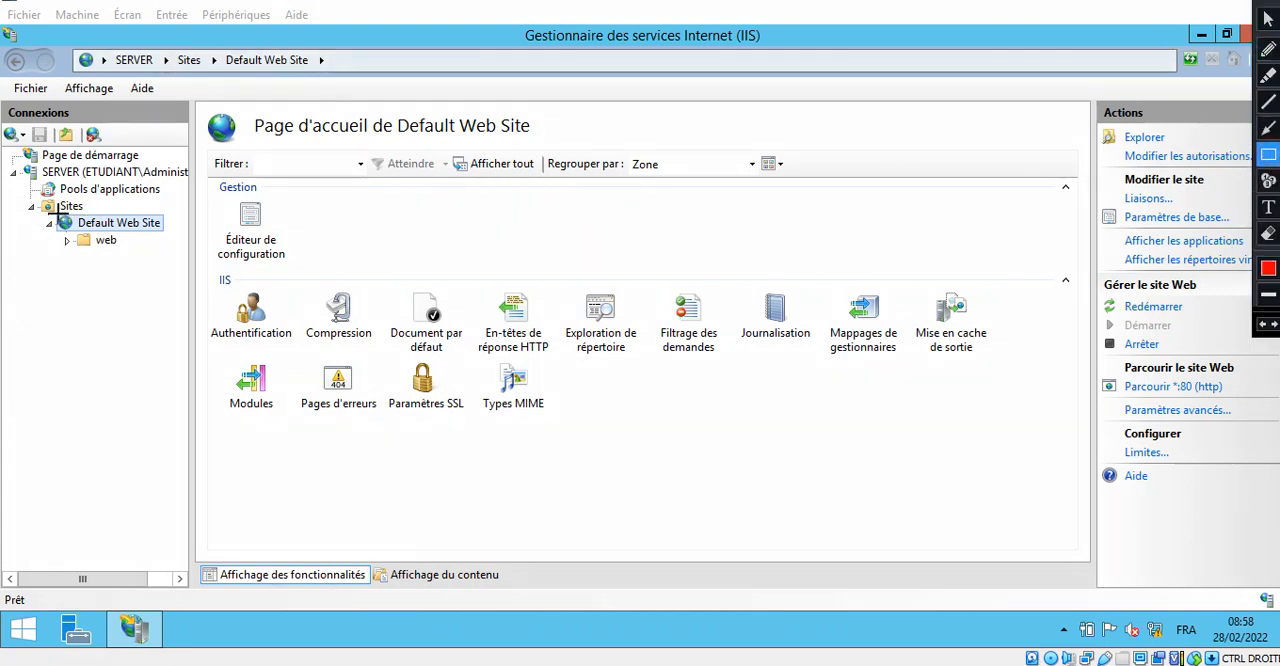
{"action": "mouse_move", "coordinate": [46, 207]}
{"action": "left_mouse_down"}
{"action": "mouse_move", "coordinate": [62, 236]}
{"action": "mouse_move", "coordinate": [172, 236]}
{"action": "left_mouse_up"}
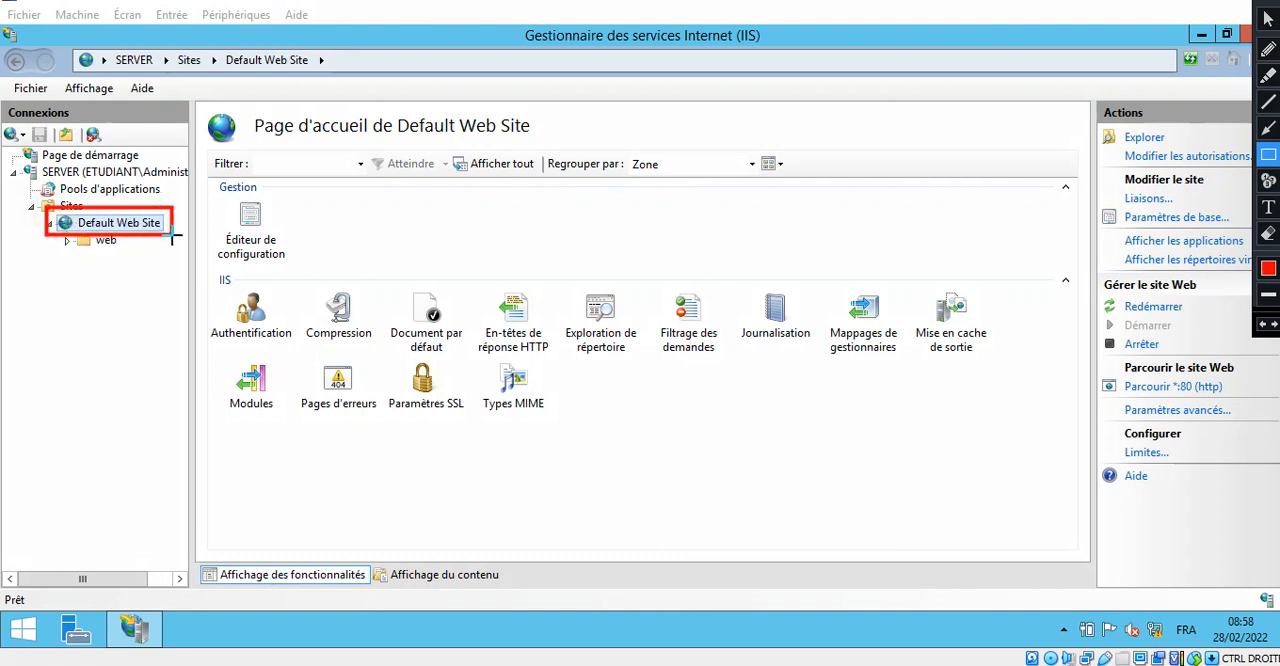
{"action": "left_click", "coordinate": [1268, 127]}
{"action": "mouse_move", "coordinate": [172, 233]}
{"action": "left_mouse_down"}
{"action": "mouse_move", "coordinate": [654, 362]}
{"action": "mouse_move", "coordinate": [1057, 326]}
{"action": "mouse_move", "coordinate": [1108, 343]}
{"action": "left_mouse_up"}
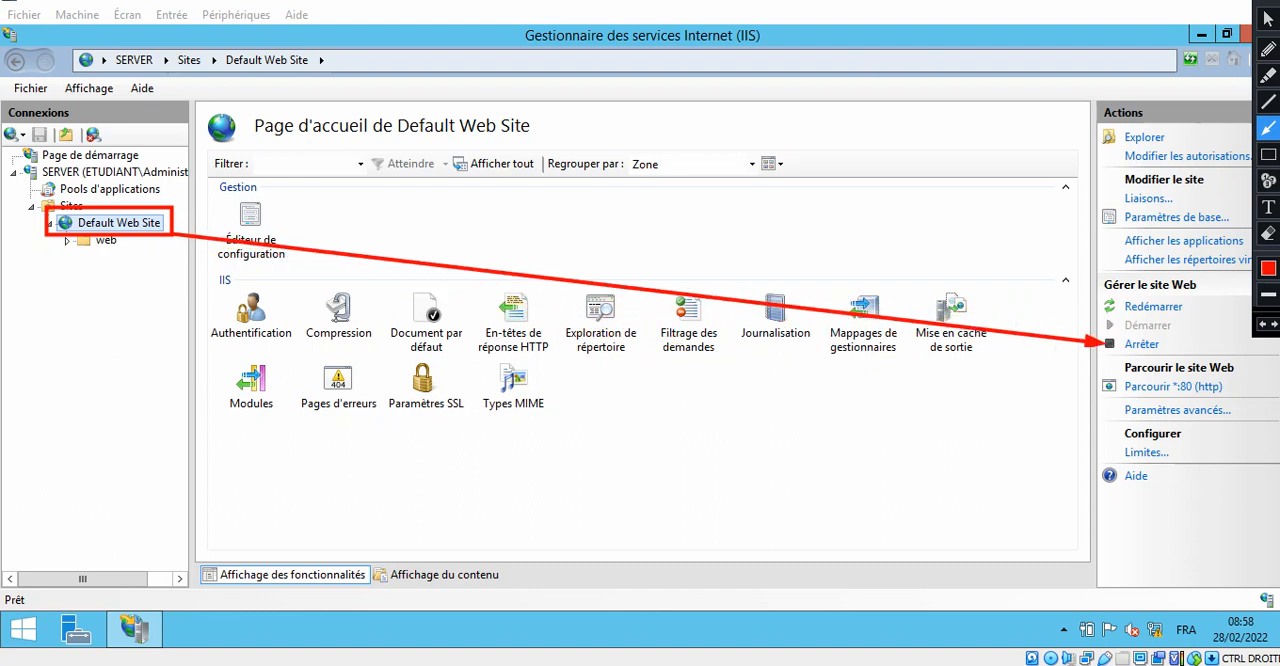
{"action": "key", "text": "Escape"}
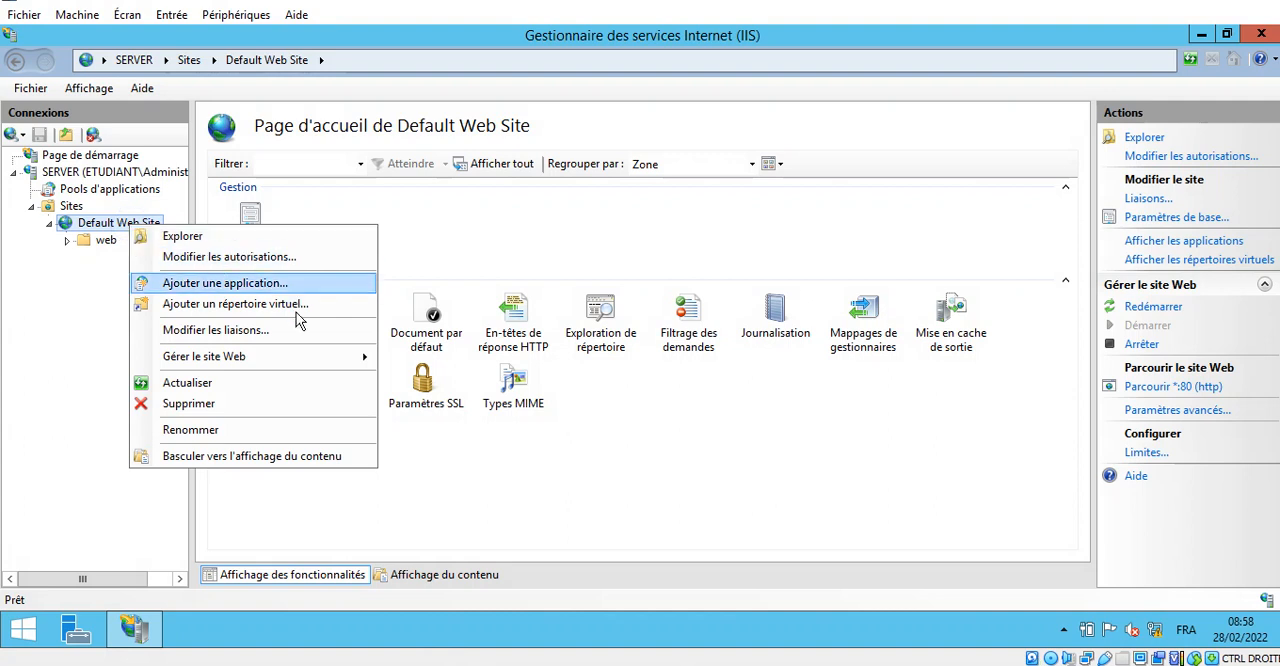
- Stop the Default Web Site in IIS
{"action": "mouse_move", "coordinate": [310, 357]}
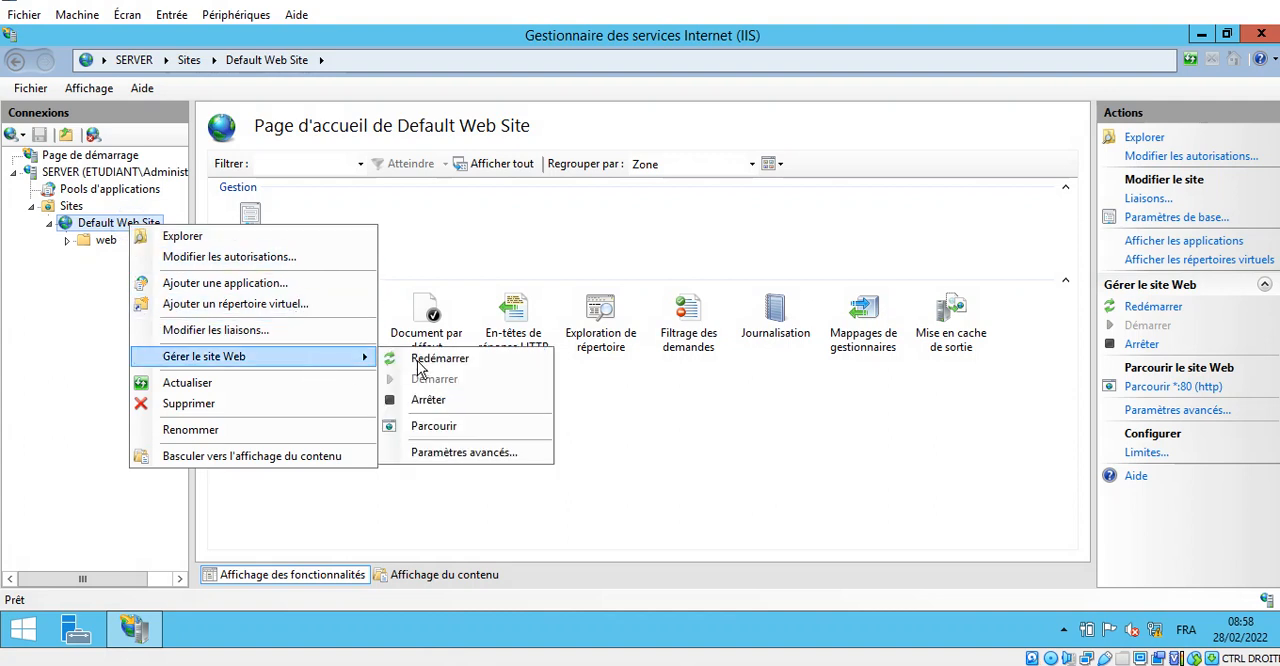
{"action": "left_click", "coordinate": [472, 405]}
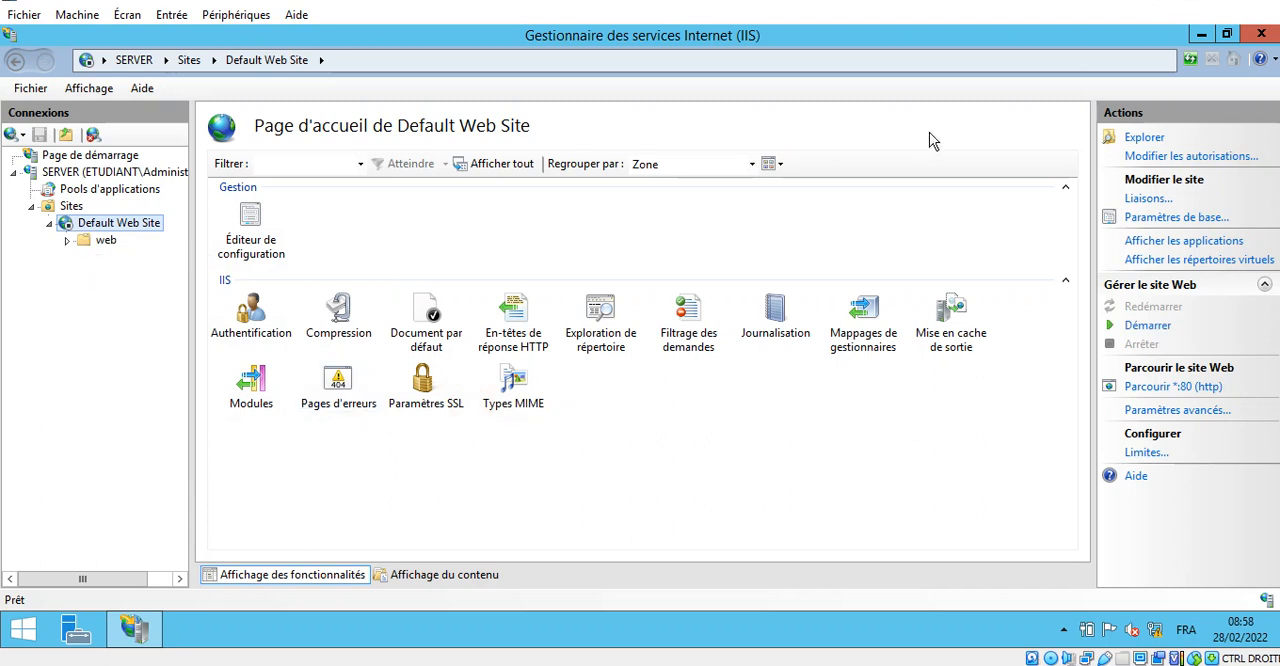
{"action": "left_click", "coordinate": [1243, 1]}
{"action": "left_click", "coordinate": [1268, 156]}
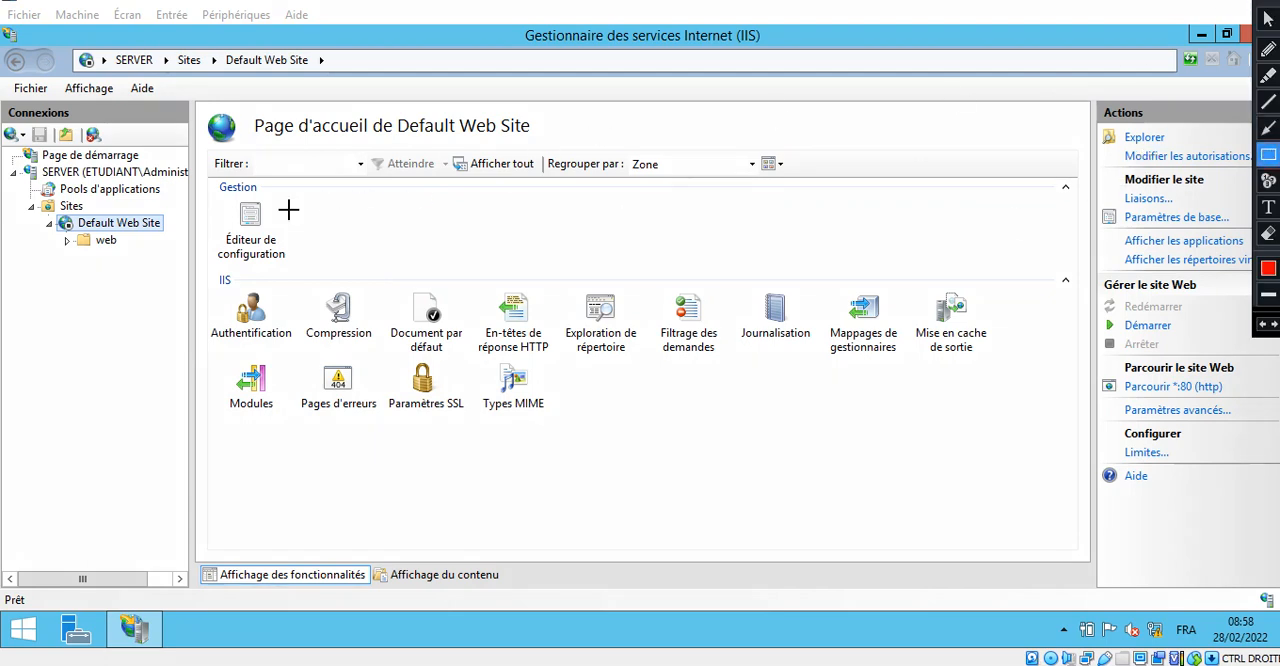
{"action": "left_click_drag", "start_coordinate": [47, 208], "coordinate": [183, 238]}
{"action": "key", "text": "Escape"}
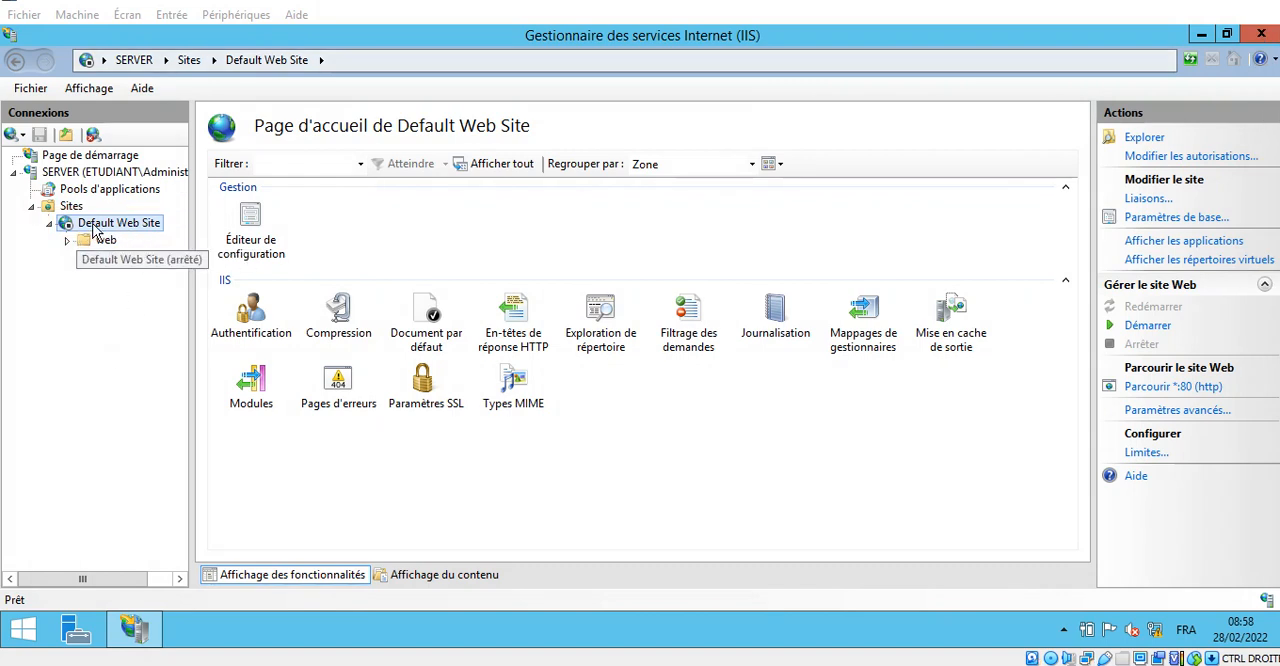
- Start adding a new website under Sites and name it "site pour etudiant"
{"action": "right_click", "coordinate": [66, 206]}
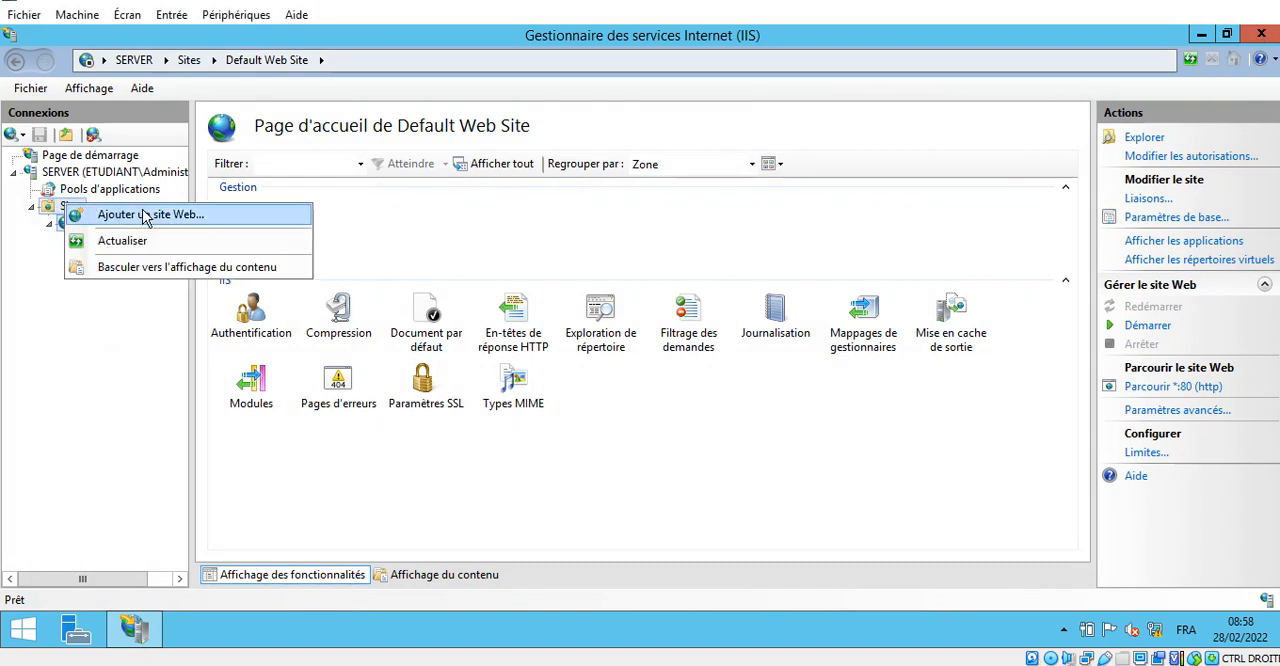
{"action": "left_click", "coordinate": [222, 226]}
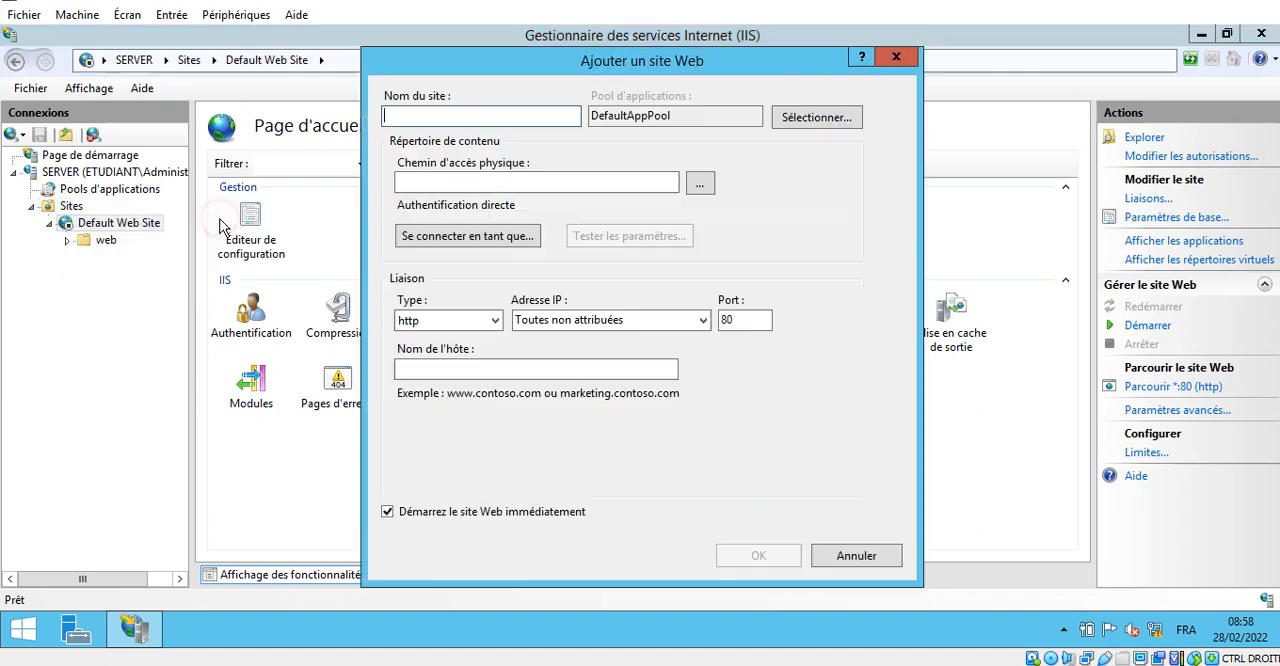
{"action": "left_click", "coordinate": [505, 119]}
{"action": "type", "text": "site pour etudiant"}
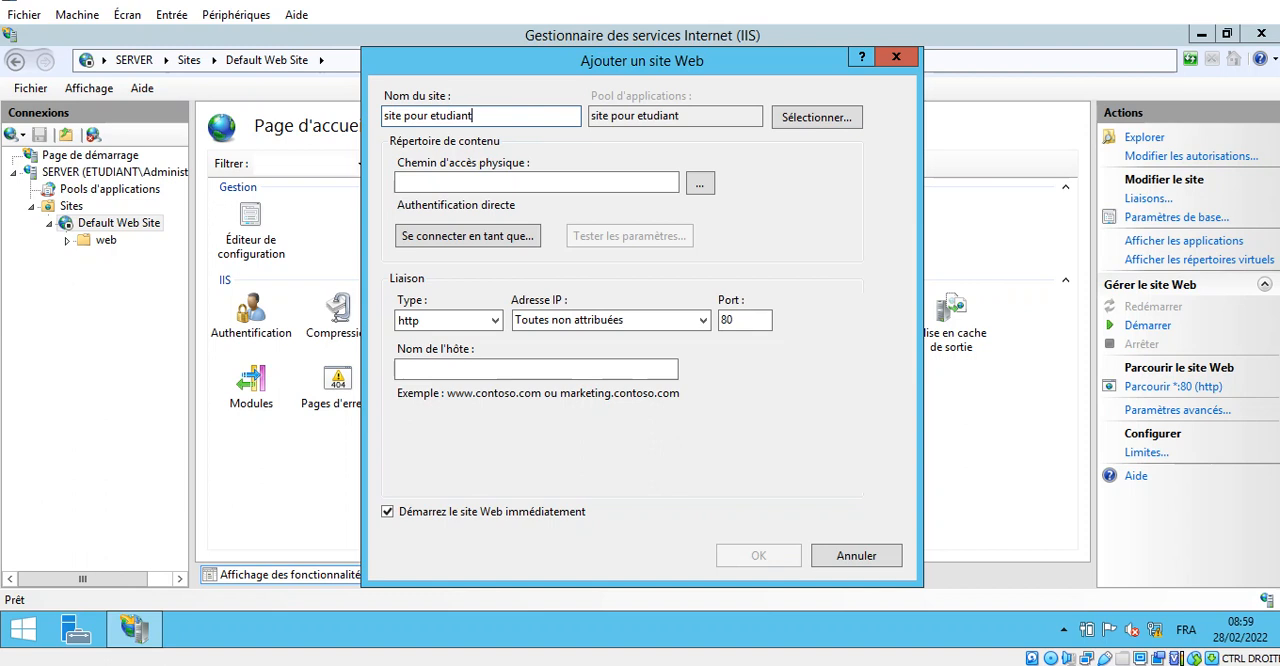
- Set the new site's physical path to the folder C:\inetpub\wwwroot\web
{"action": "left_click", "coordinate": [700, 183]}
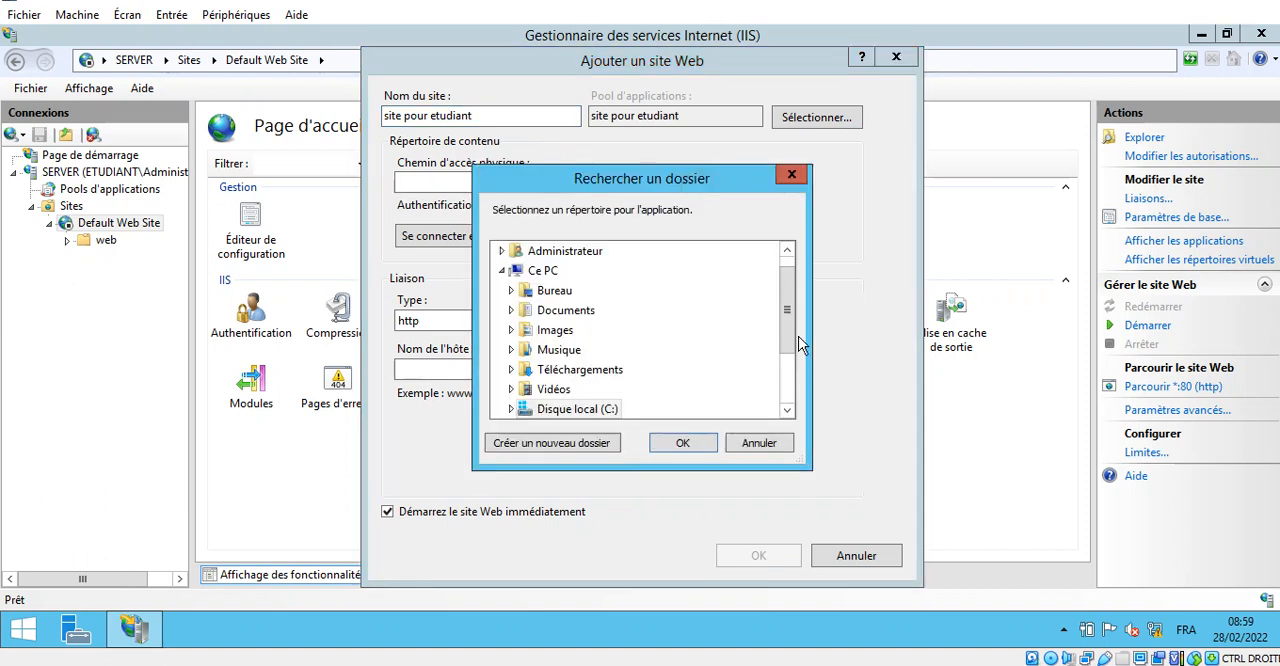
{"action": "left_click", "coordinate": [787, 327]}
{"action": "left_click", "coordinate": [787, 403]}
{"action": "double_click", "coordinate": [577, 310]}
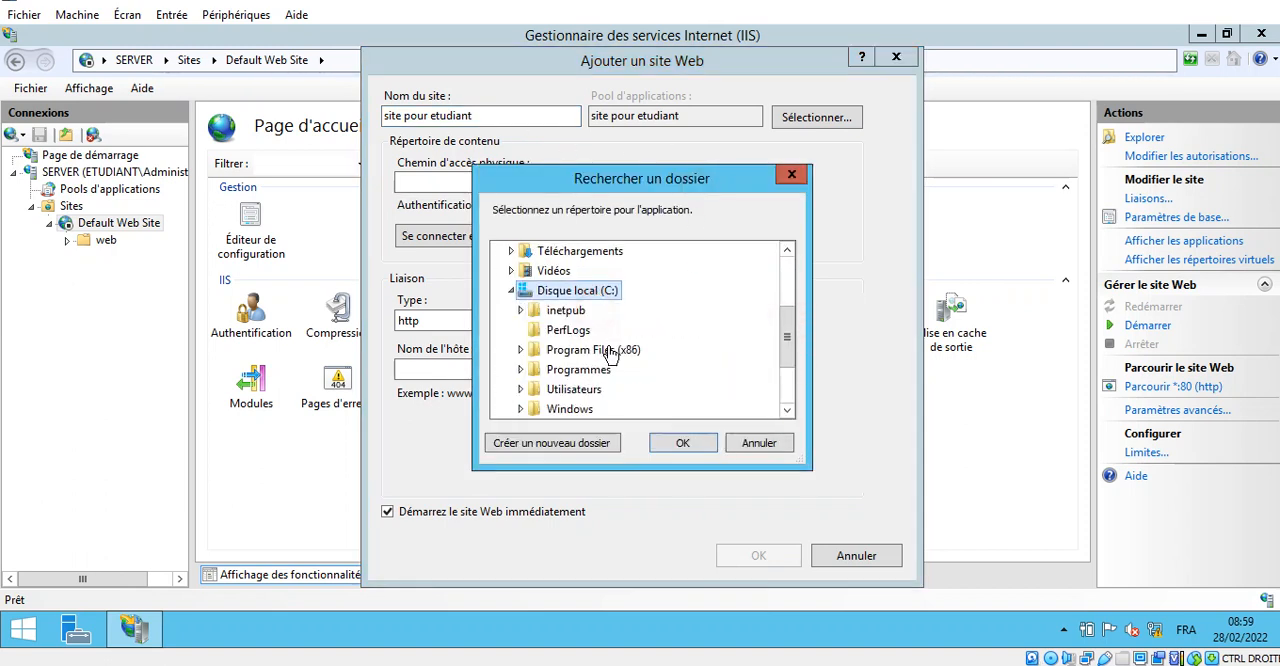
{"action": "double_click", "coordinate": [566, 310]}
{"action": "left_click", "coordinate": [580, 409]}
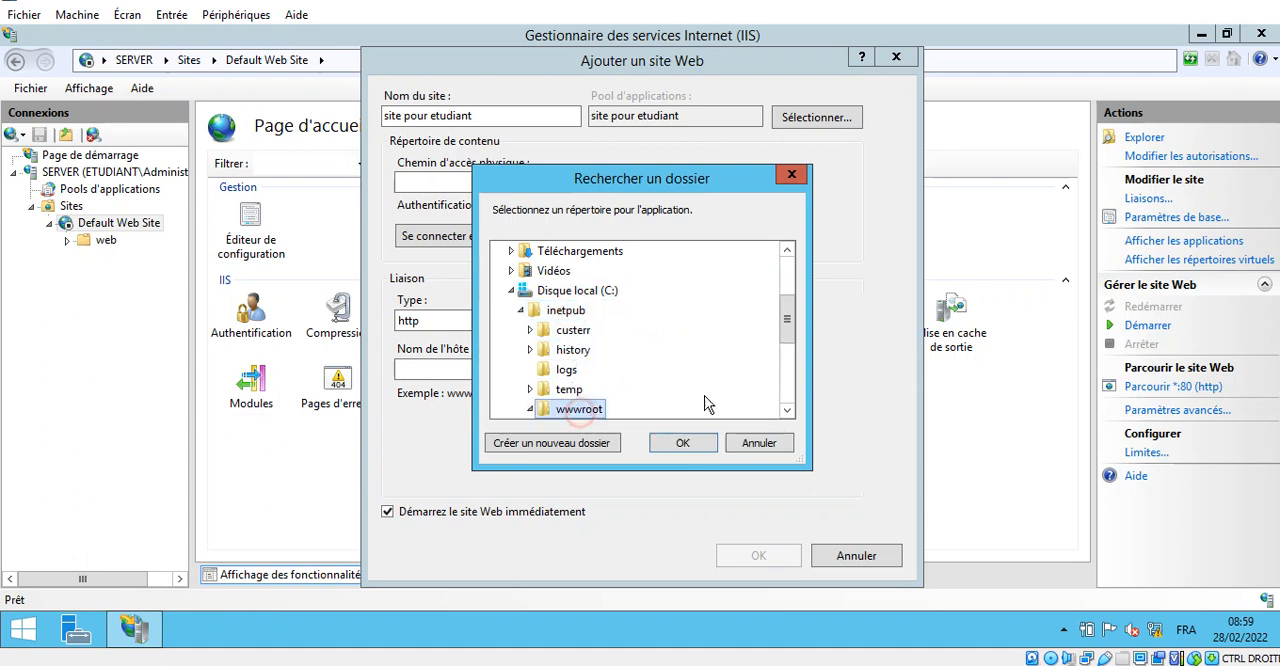
{"action": "double_click", "coordinate": [580, 409]}
{"action": "left_click", "coordinate": [575, 369]}
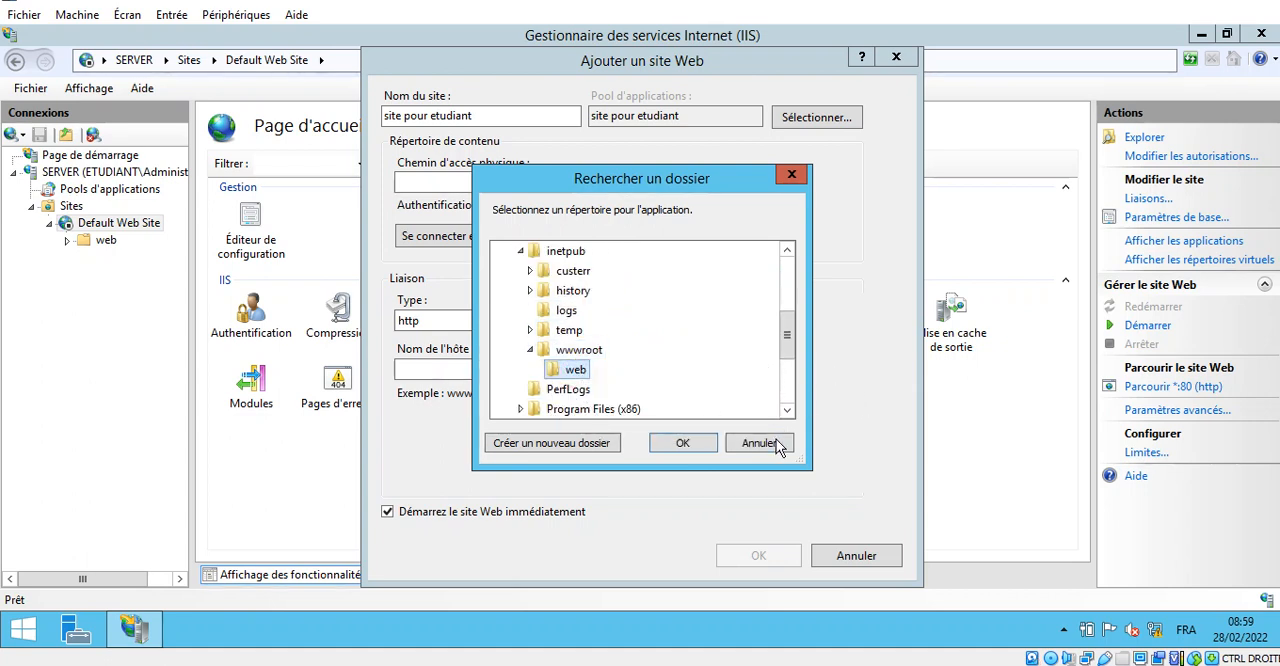
{"action": "left_click", "coordinate": [682, 443]}
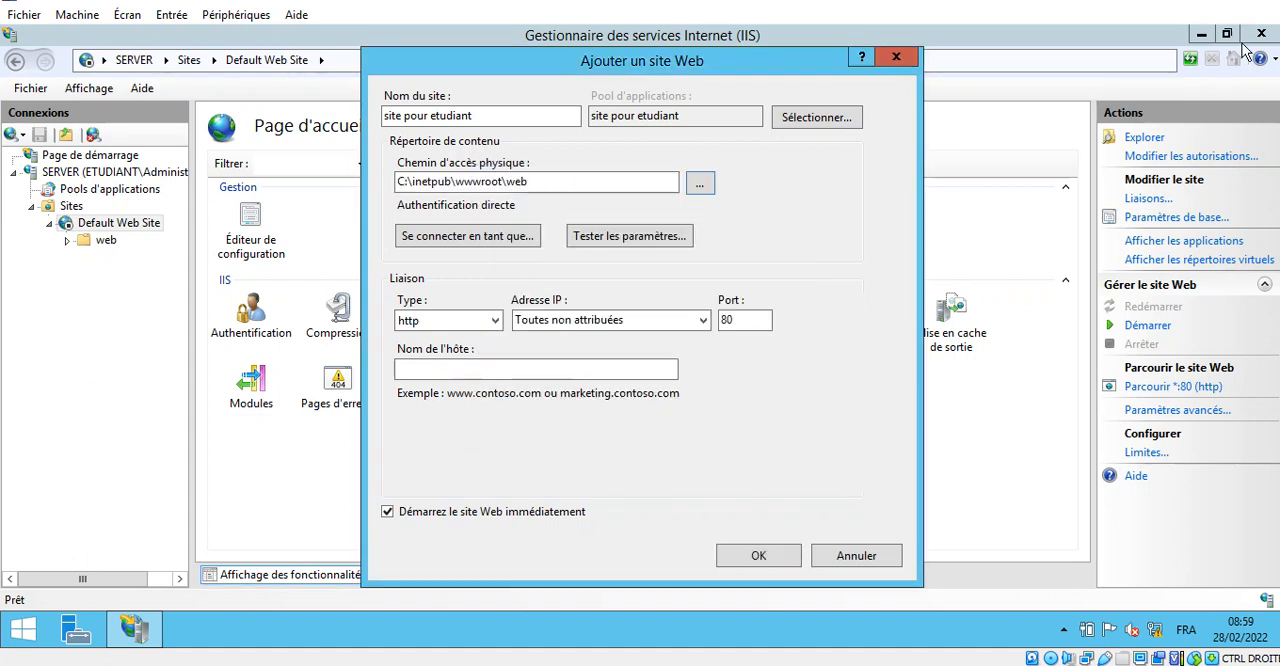
{"action": "left_click", "coordinate": [1243, 2]}
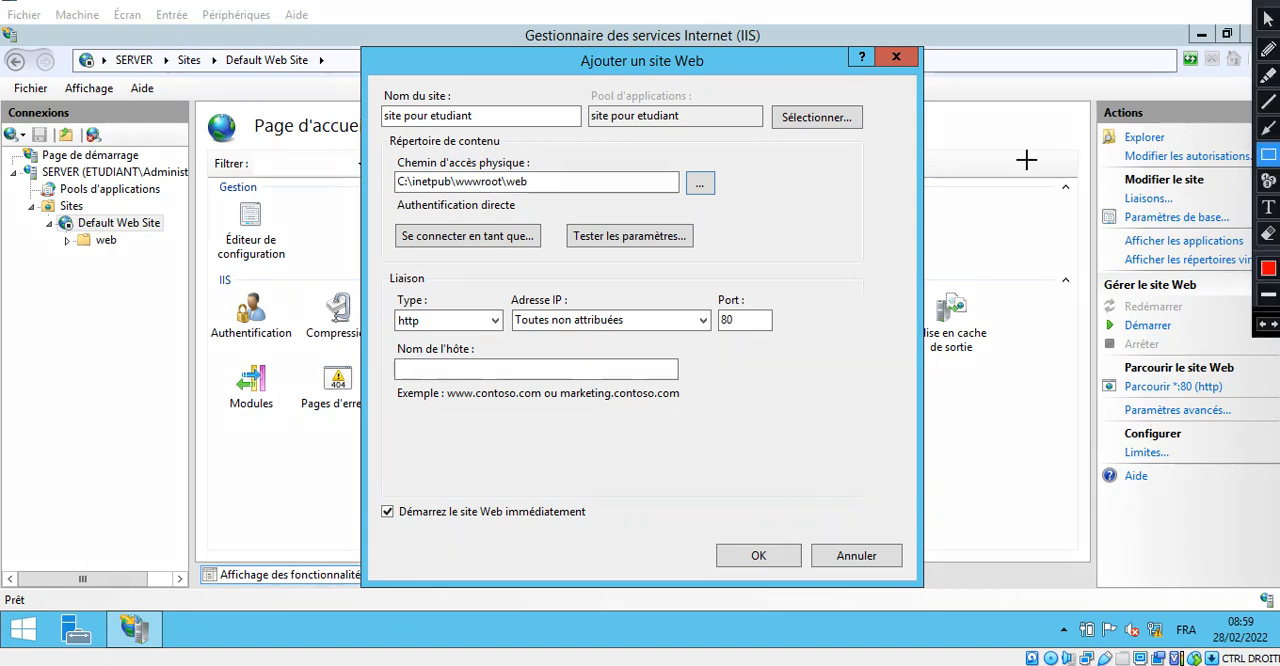
{"action": "left_click_drag", "start_coordinate": [382, 163], "coordinate": [551, 200]}
{"action": "key", "text": "Escape"}
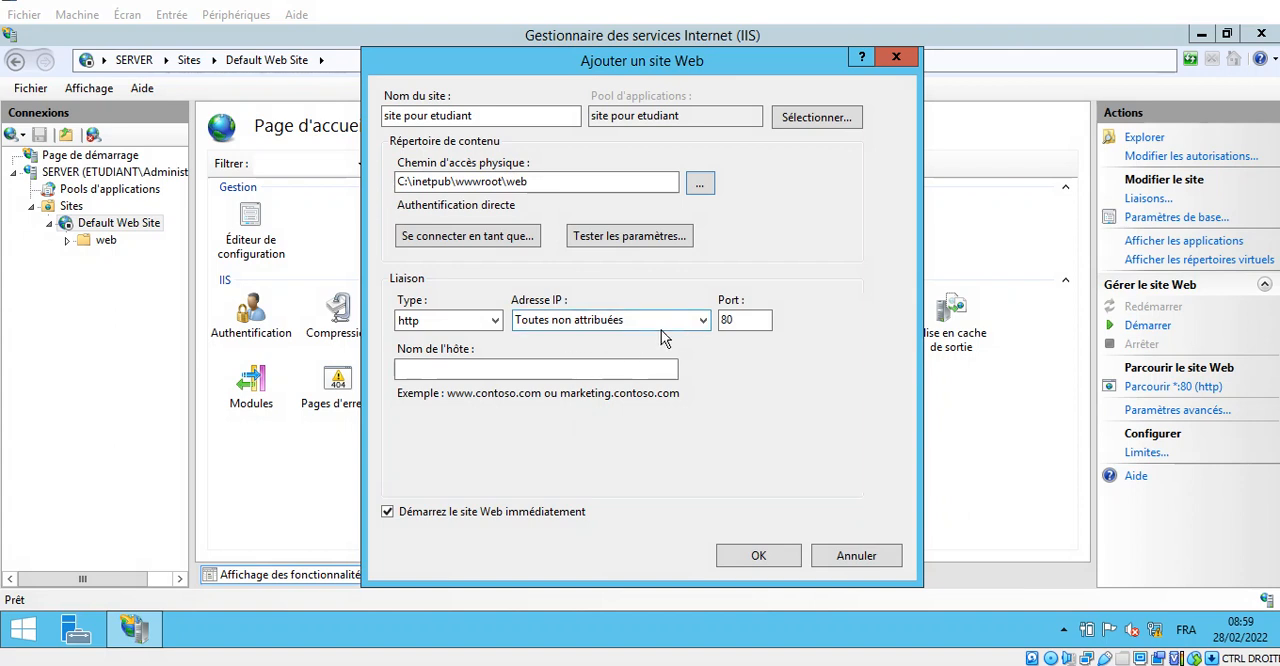
{"action": "left_click", "coordinate": [706, 320]}
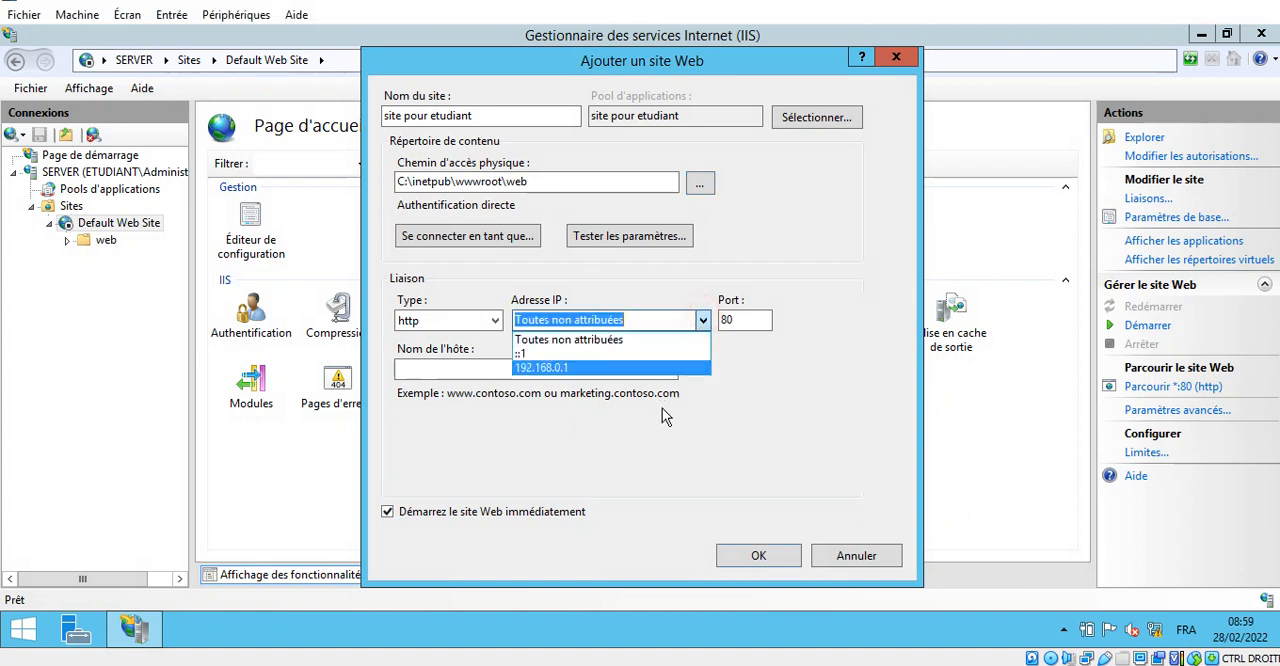
{"action": "left_click", "coordinate": [593, 368]}
{"action": "left_click", "coordinate": [590, 370]}
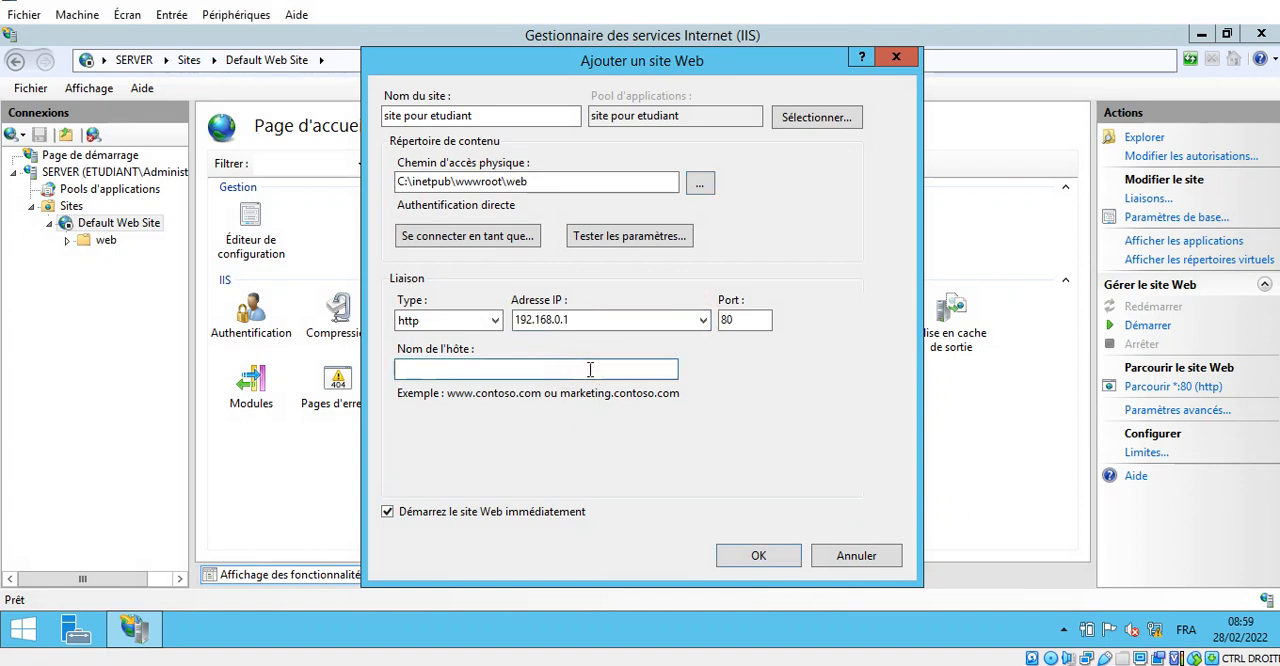
{"action": "type", "text": "www.etudiant.com"}
{"action": "left_click", "coordinate": [1260, 2]}
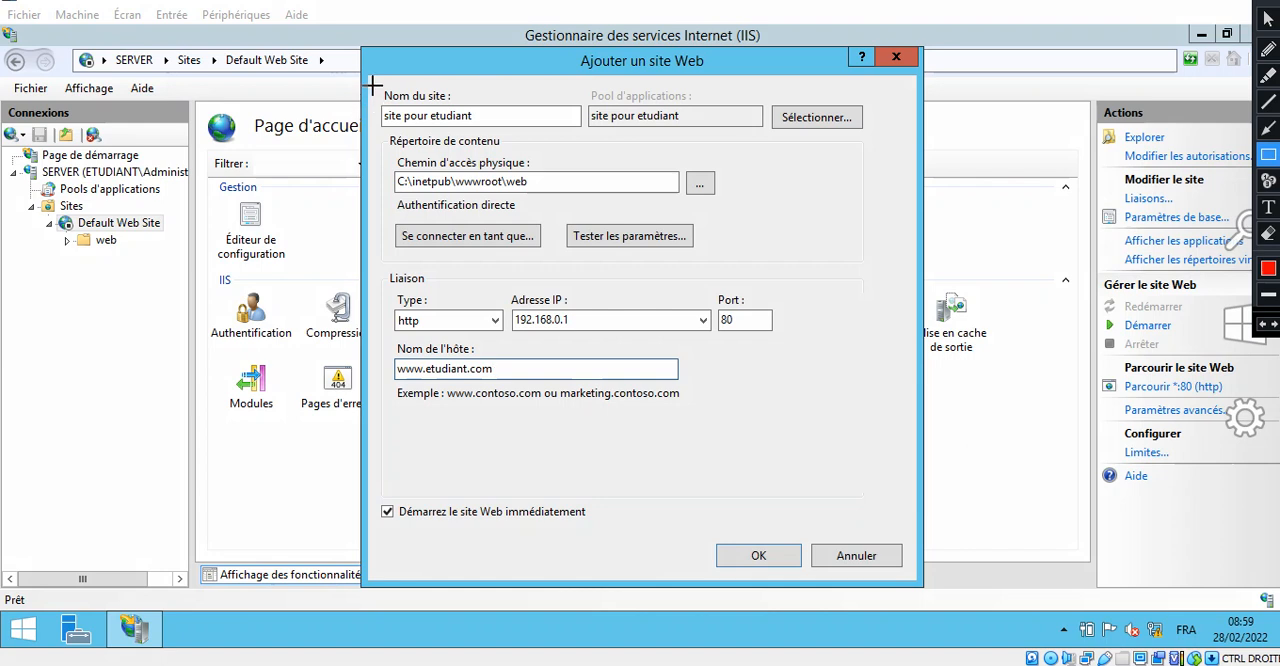
{"action": "mouse_move", "coordinate": [379, 77]}
{"action": "left_mouse_down"}
{"action": "mouse_move", "coordinate": [398, 132]}
{"action": "mouse_move", "coordinate": [510, 146]}
{"action": "mouse_move", "coordinate": [527, 131]}
{"action": "left_mouse_up"}
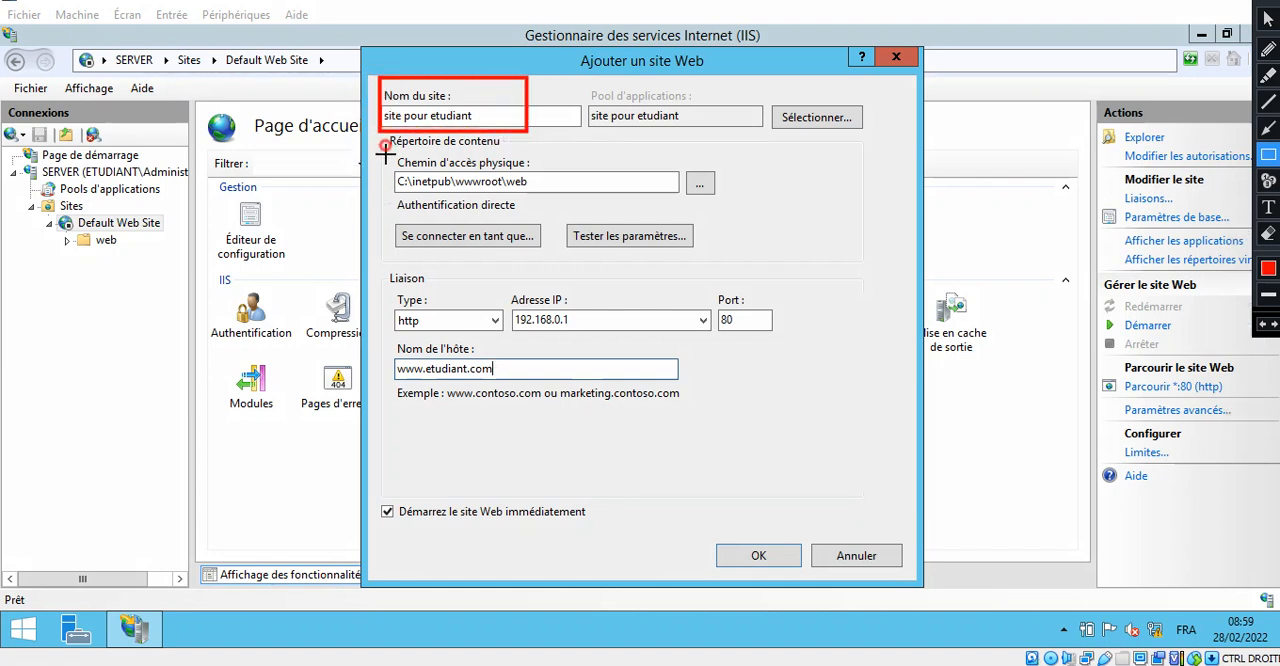
{"action": "left_click_drag", "start_coordinate": [385, 145], "coordinate": [614, 198]}
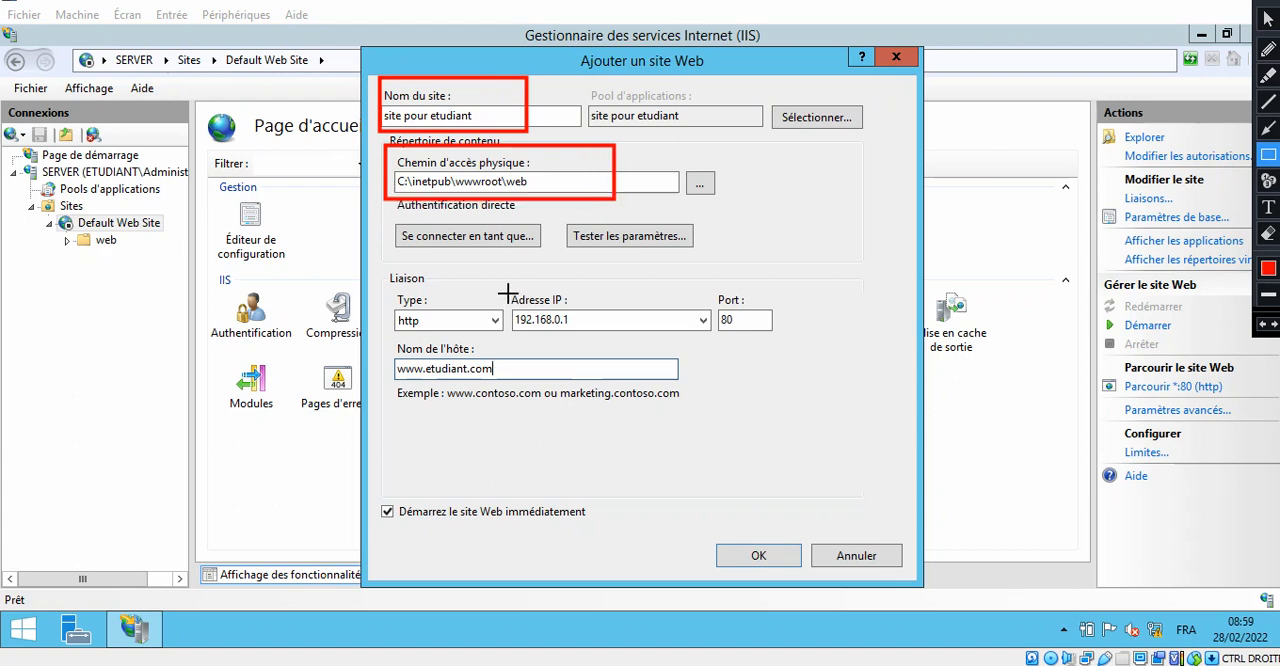
{"action": "mouse_move", "coordinate": [506, 290]}
{"action": "left_mouse_down"}
{"action": "mouse_move", "coordinate": [525, 312]}
{"action": "mouse_move", "coordinate": [670, 339]}
{"action": "left_mouse_up"}
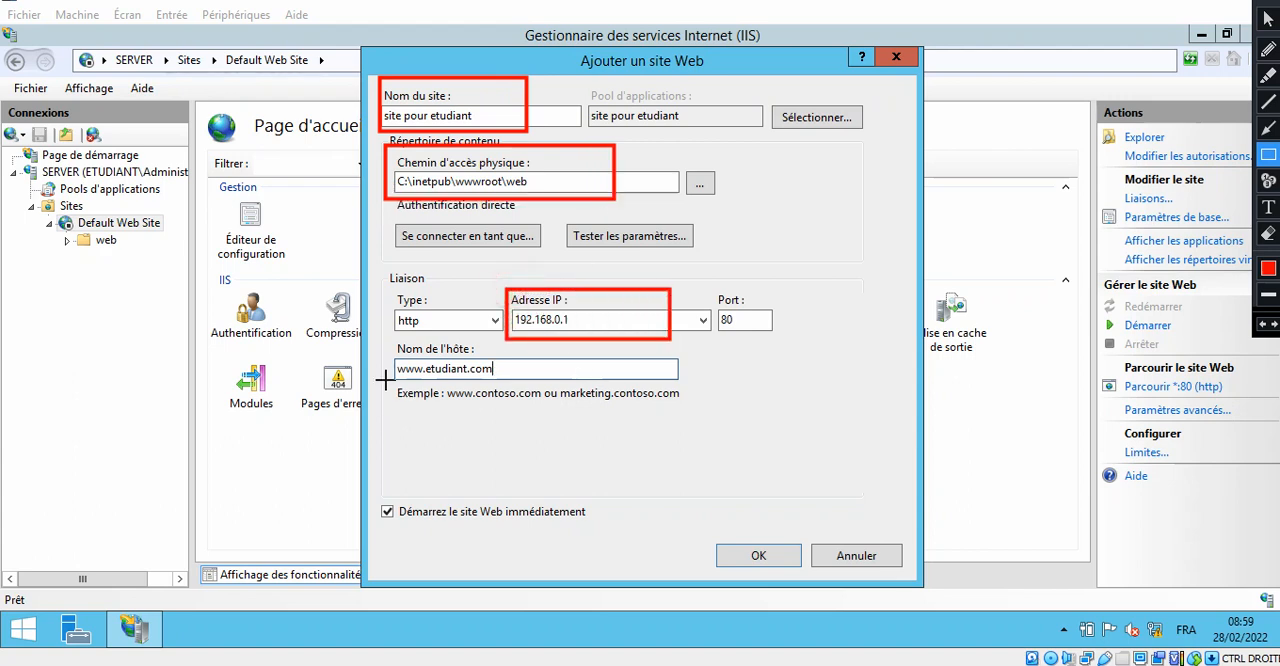
{"action": "mouse_move", "coordinate": [385, 345]}
{"action": "left_mouse_down"}
{"action": "mouse_move", "coordinate": [400, 372]}
{"action": "mouse_move", "coordinate": [520, 392]}
{"action": "left_mouse_up"}
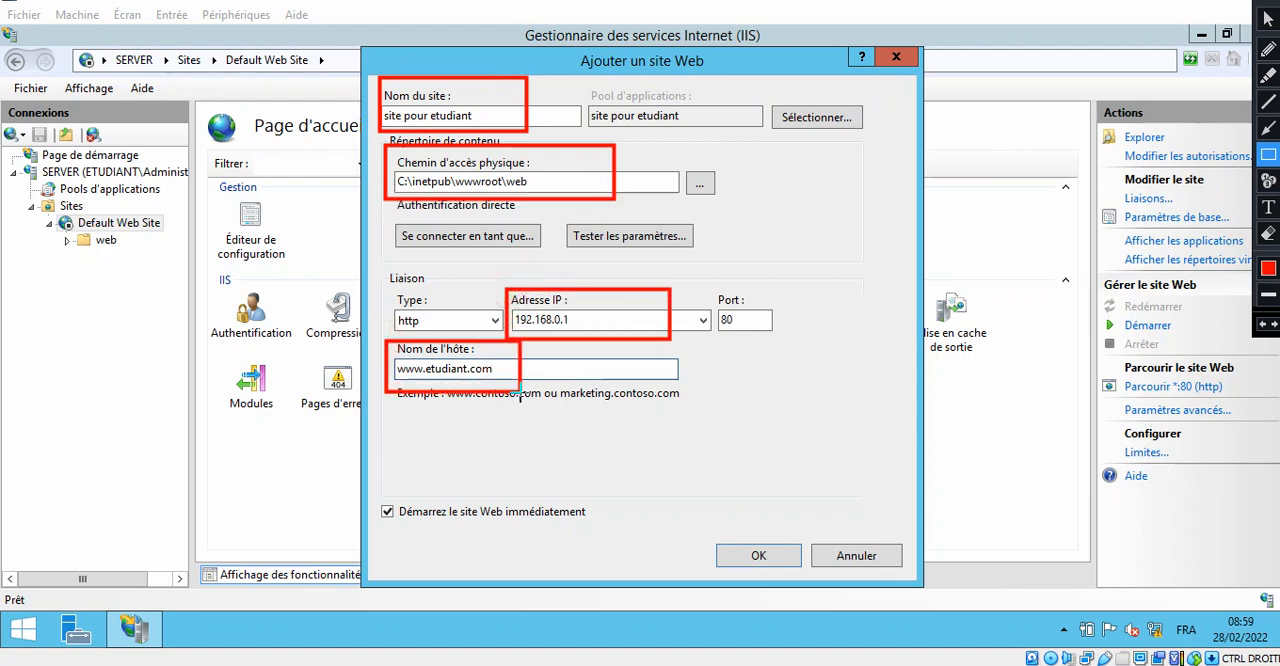
{"action": "mouse_move", "coordinate": [368, 498]}
{"action": "left_mouse_down"}
{"action": "mouse_move", "coordinate": [492, 523]}
{"action": "mouse_move", "coordinate": [613, 527]}
{"action": "left_mouse_up"}
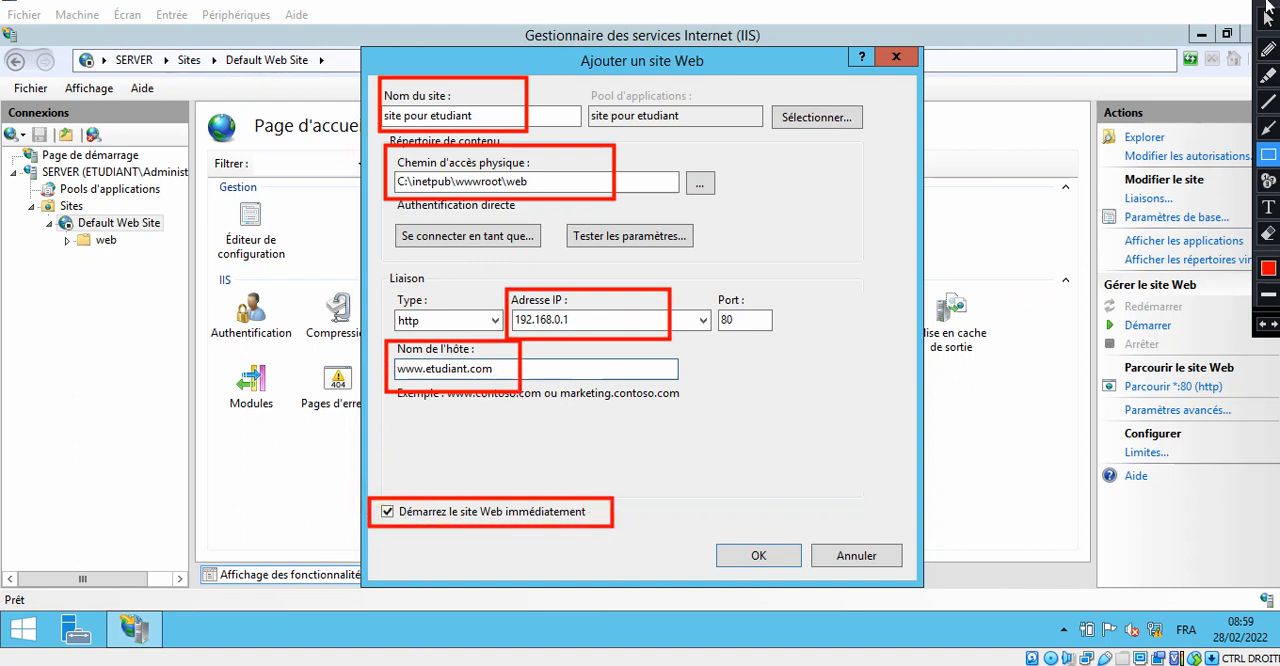
{"action": "left_click", "coordinate": [1268, 180]}
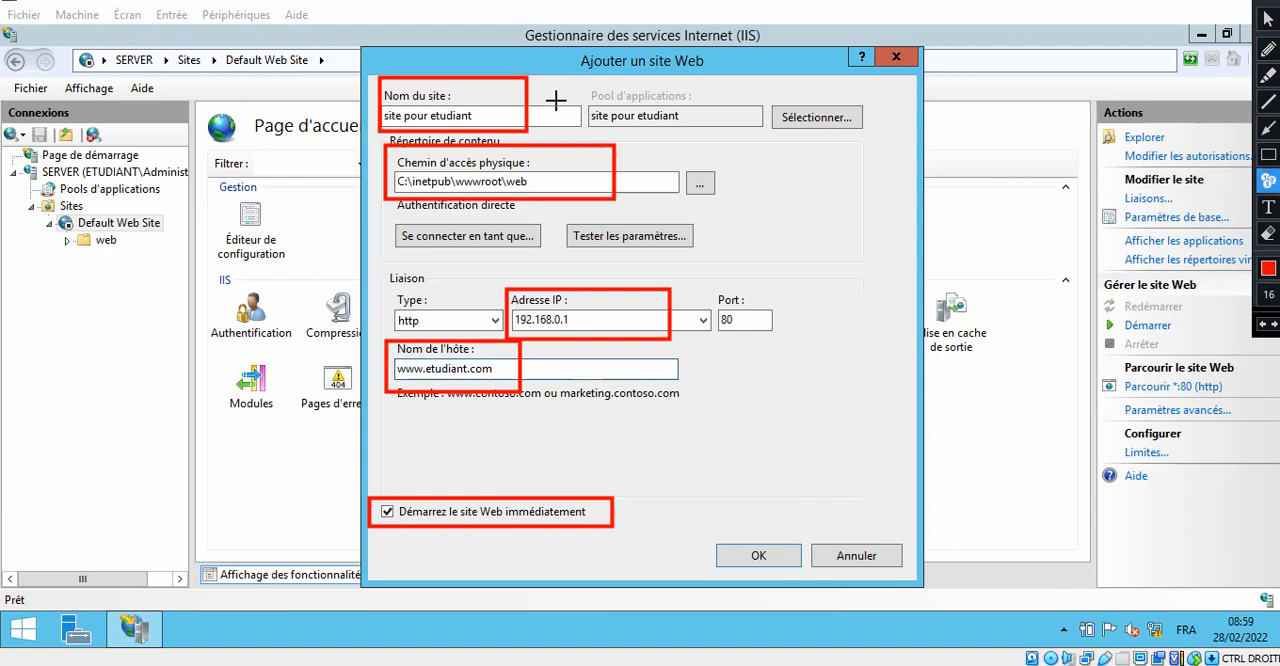
{"action": "left_click", "coordinate": [510, 85]}
{"action": "left_click", "coordinate": [600, 162]}
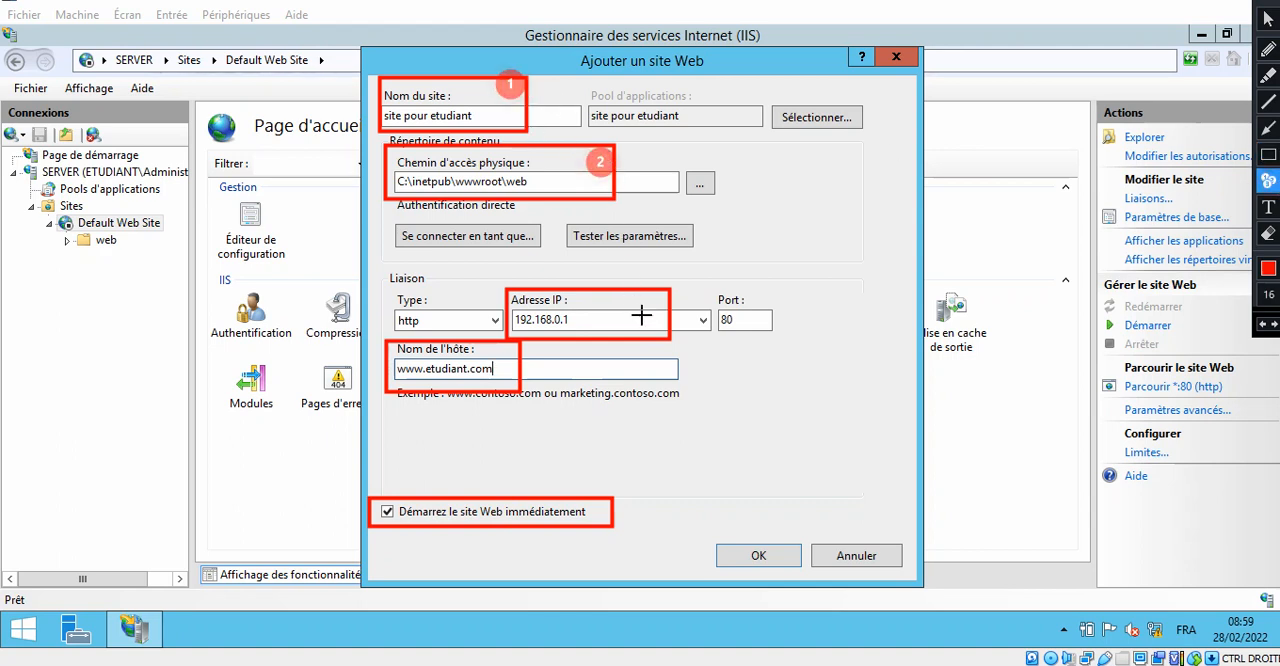
{"action": "left_click", "coordinate": [643, 312]}
{"action": "left_click", "coordinate": [511, 353]}
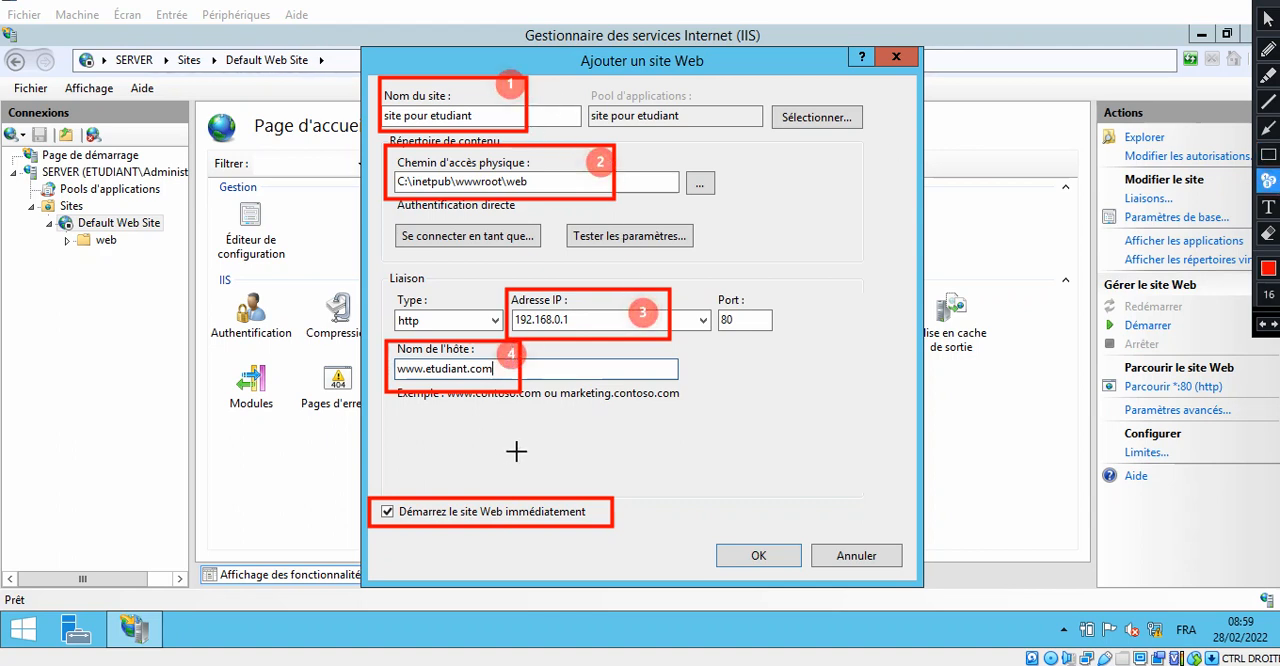
{"action": "left_click", "coordinate": [591, 506]}
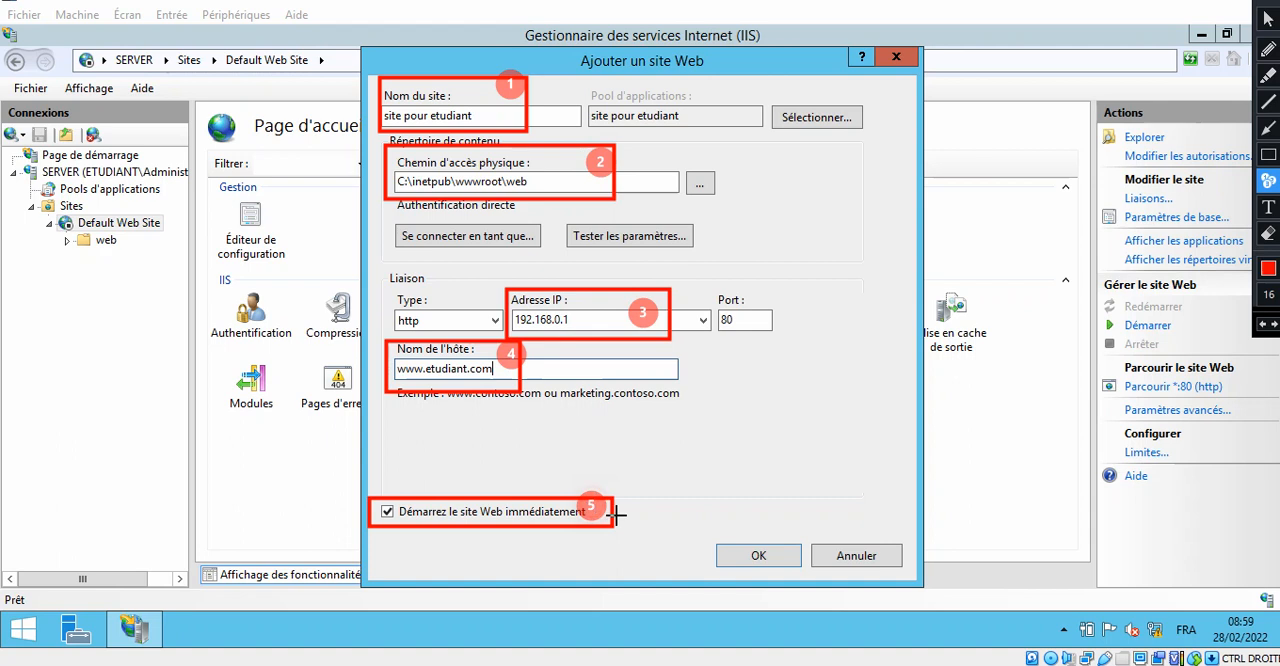
{"action": "left_click", "coordinate": [735, 555]}
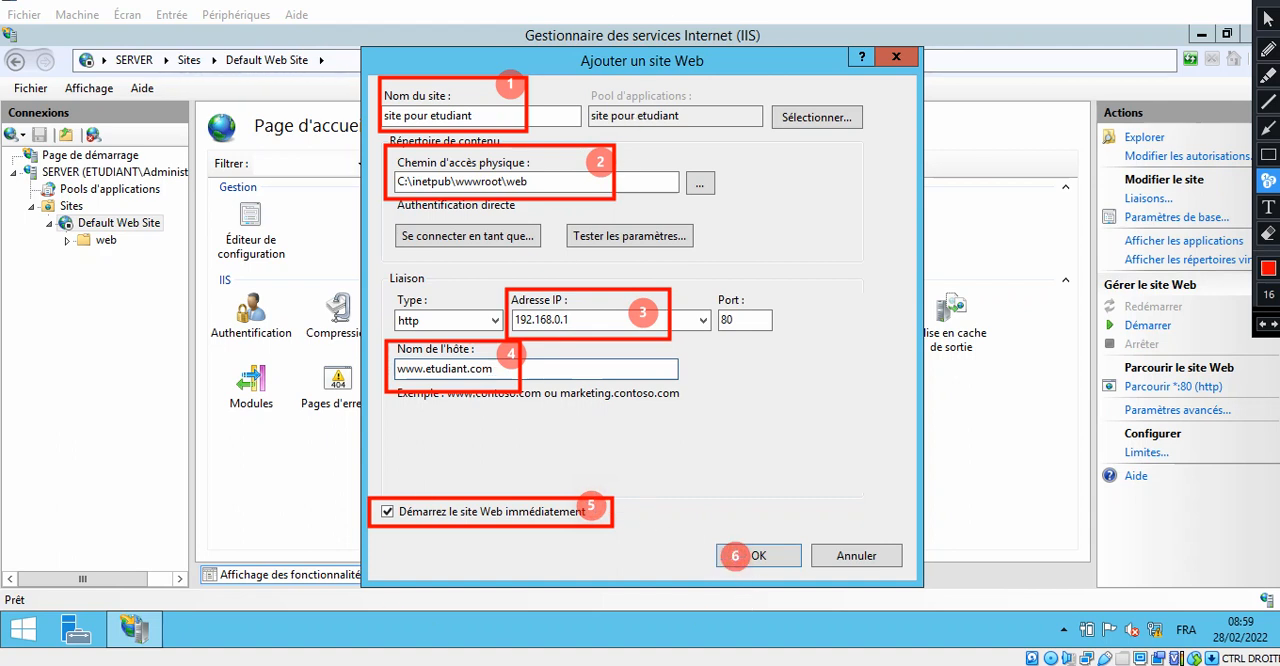
{"action": "left_click", "coordinate": [1154, 4]}
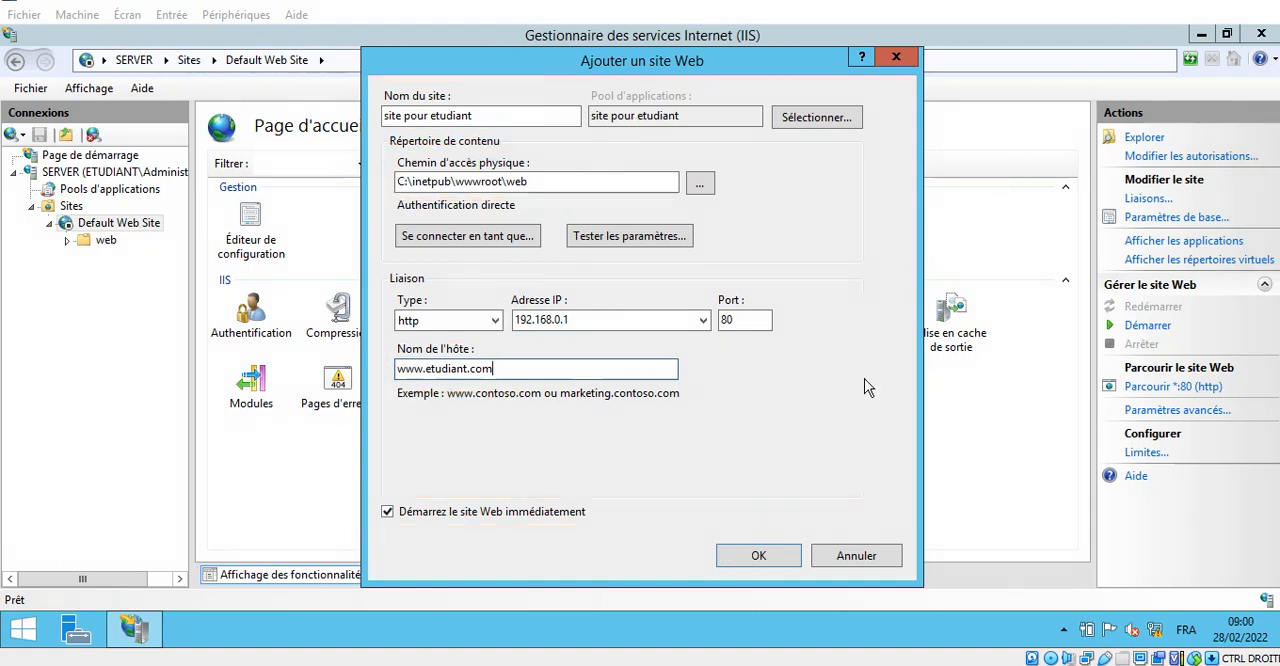
- Create the website "site pour etudiant" with the entered settings
{"action": "left_click", "coordinate": [770, 562]}
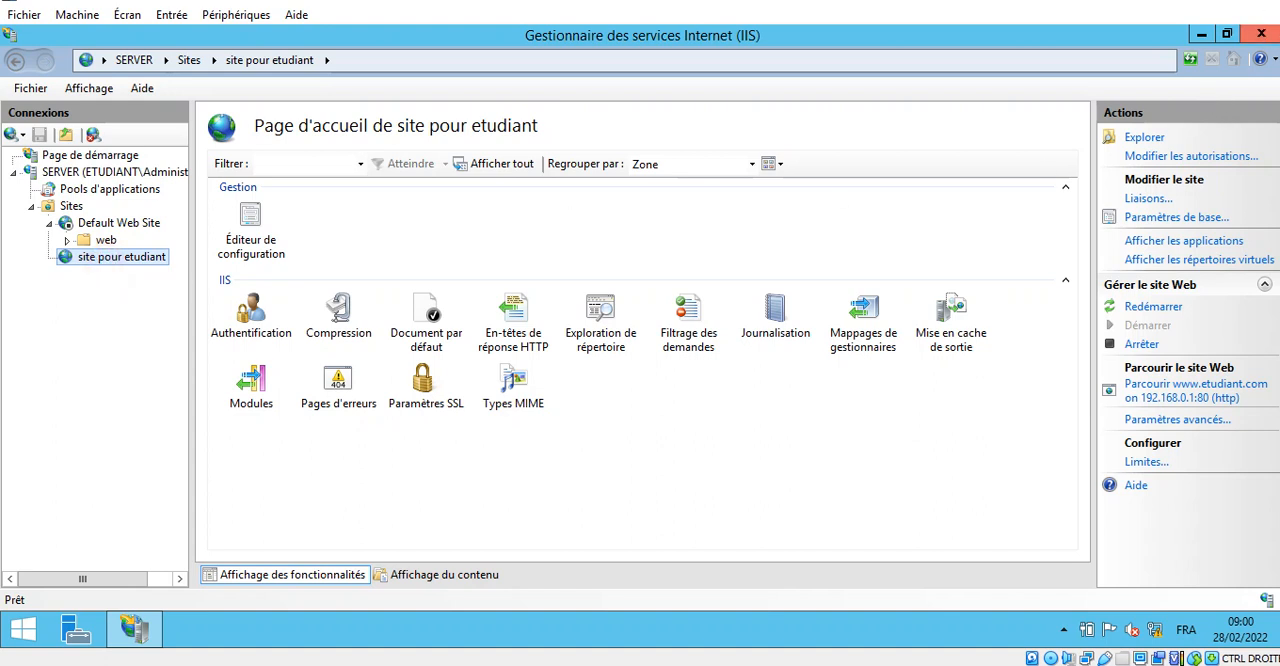
{"action": "mouse_move", "coordinate": [1262, 10]}
{"action": "left_click", "coordinate": [1268, 127]}
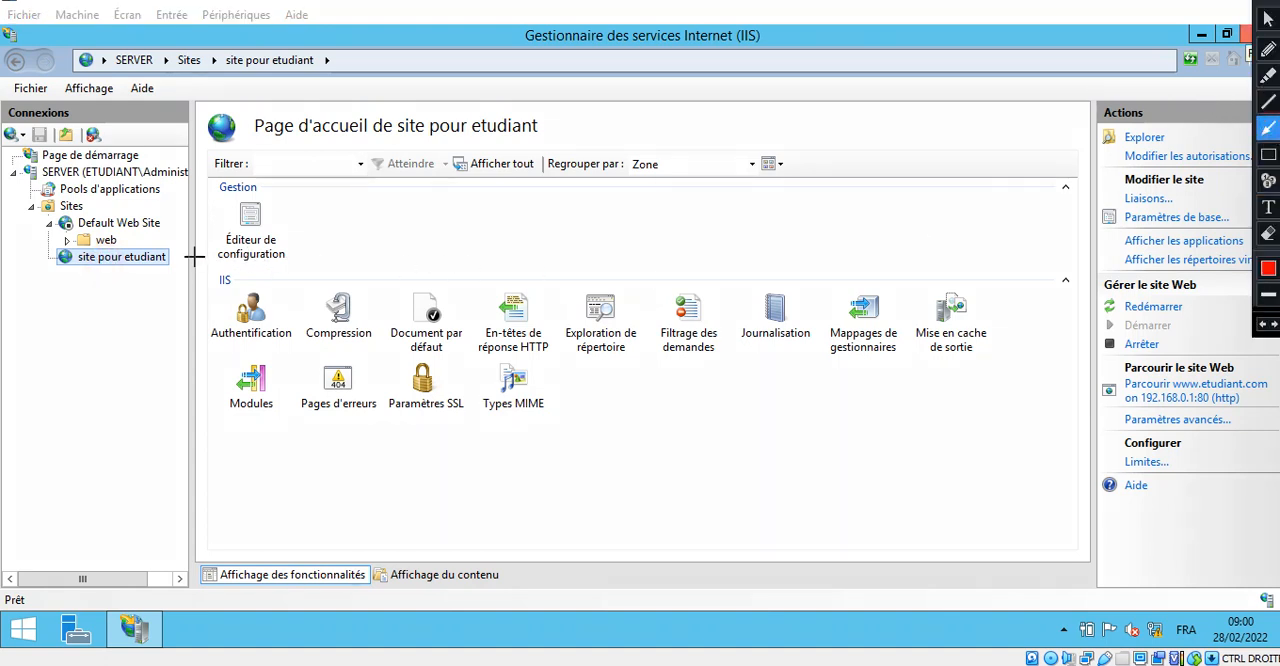
- Open the default document settings of "site pour etudiant" and select the index.html entry
{"action": "mouse_move", "coordinate": [170, 258]}
{"action": "left_mouse_down"}
{"action": "mouse_move", "coordinate": [417, 272]}
{"action": "mouse_move", "coordinate": [432, 312]}
{"action": "left_mouse_up"}
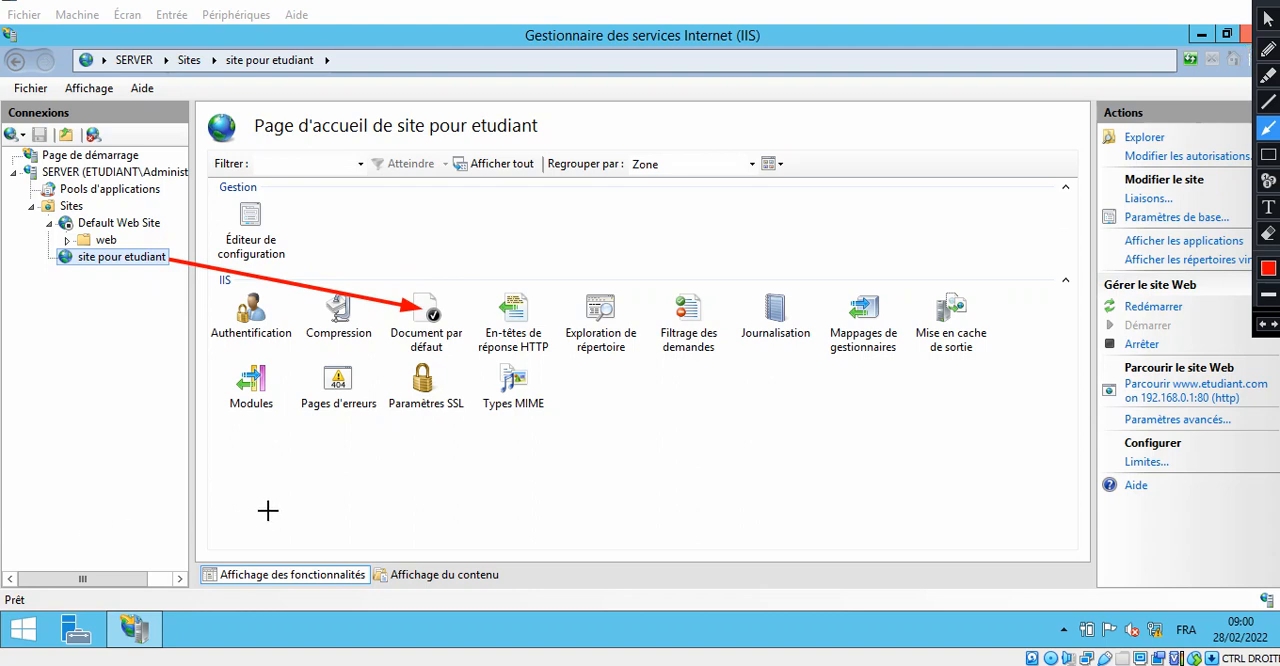
{"action": "key", "text": "Escape"}
{"action": "left_click", "coordinate": [430, 318]}
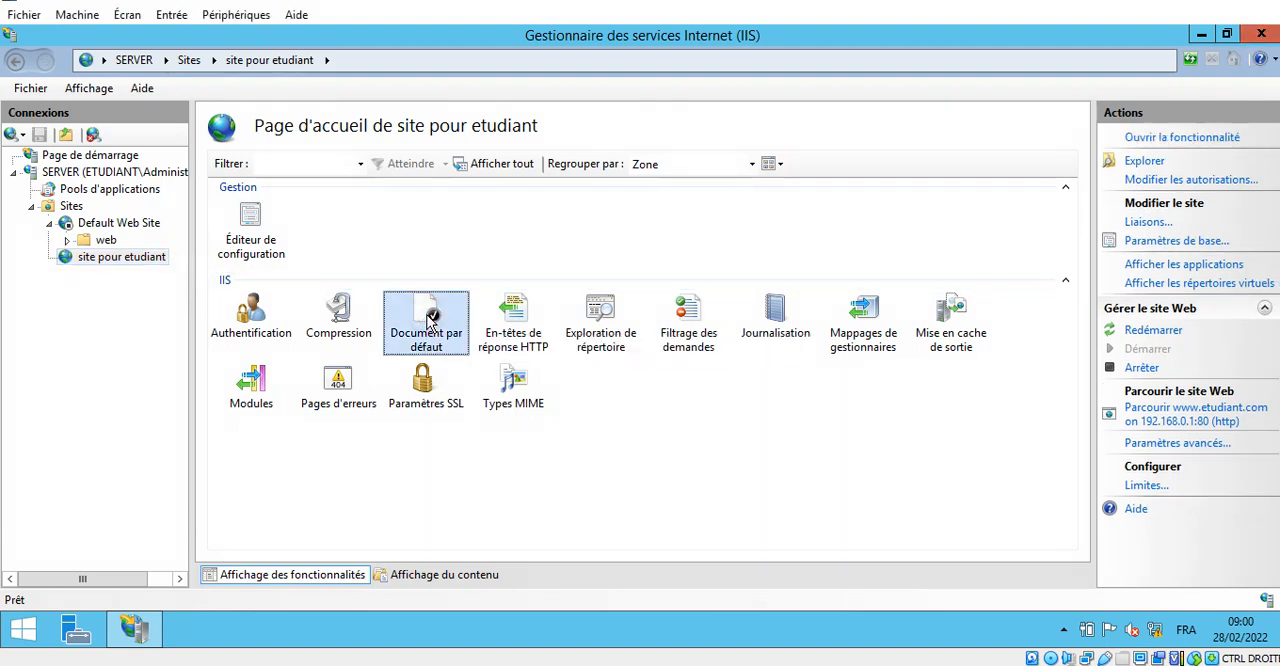
{"action": "double_click", "coordinate": [430, 318]}
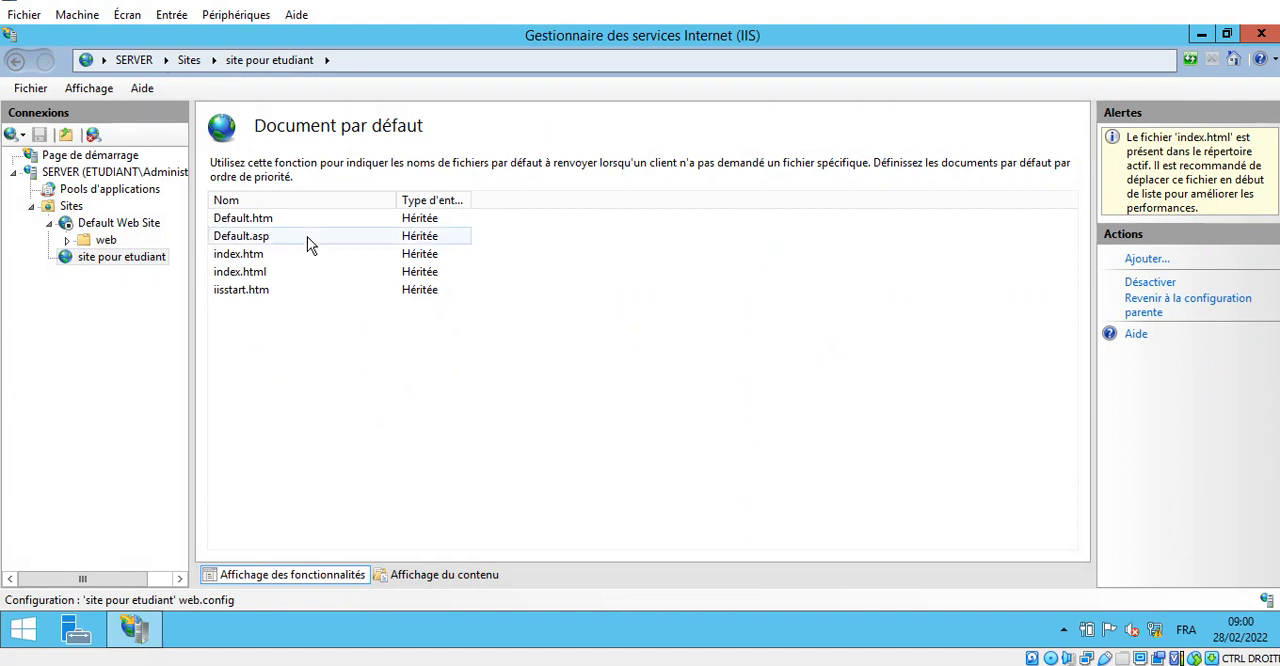
{"action": "left_click", "coordinate": [256, 273]}
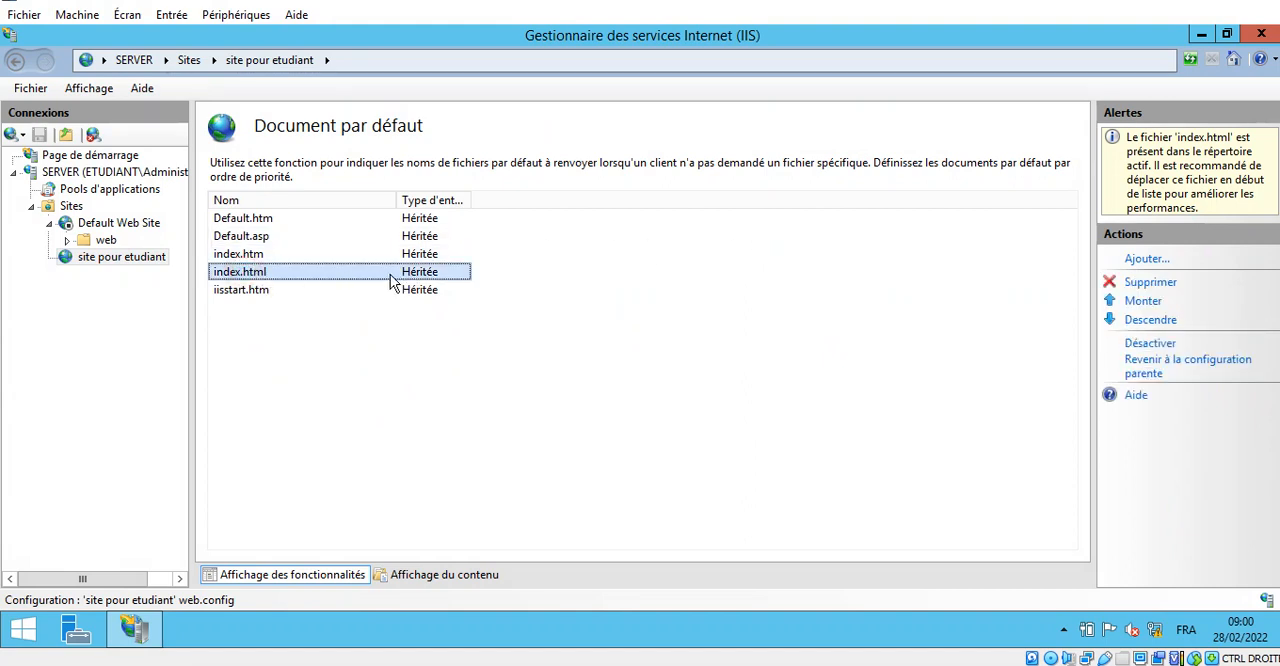
{"action": "left_click", "coordinate": [1253, 1]}
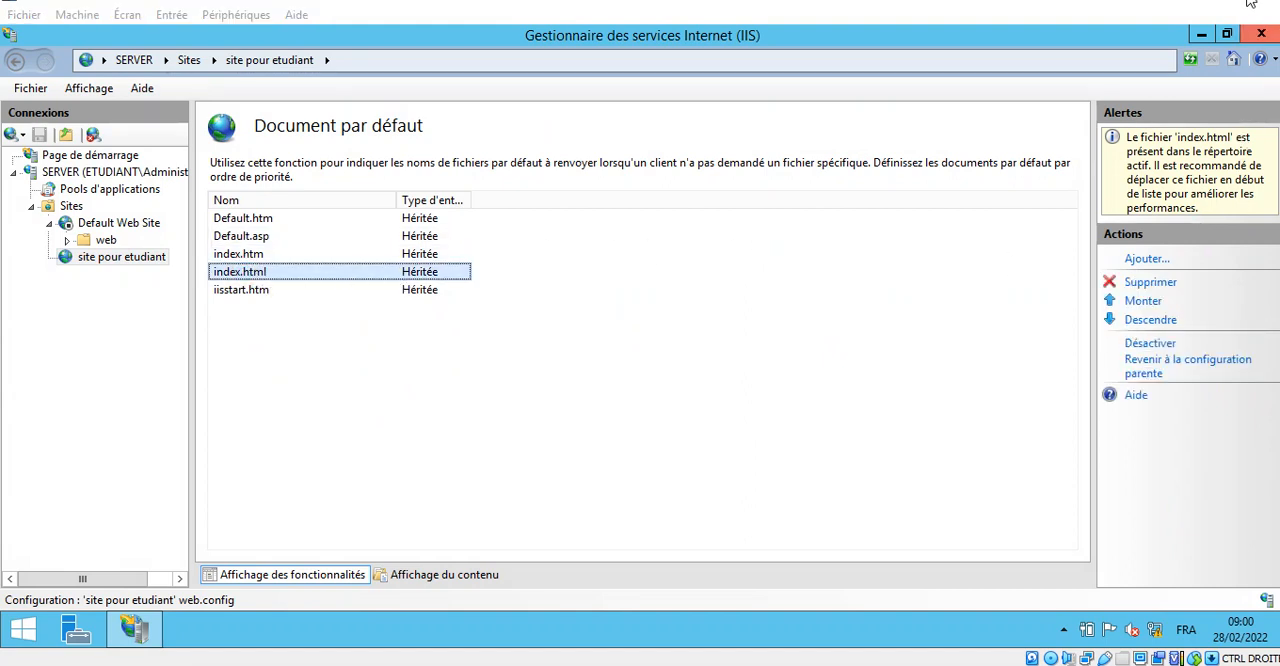
{"action": "left_click", "coordinate": [1273, 153]}
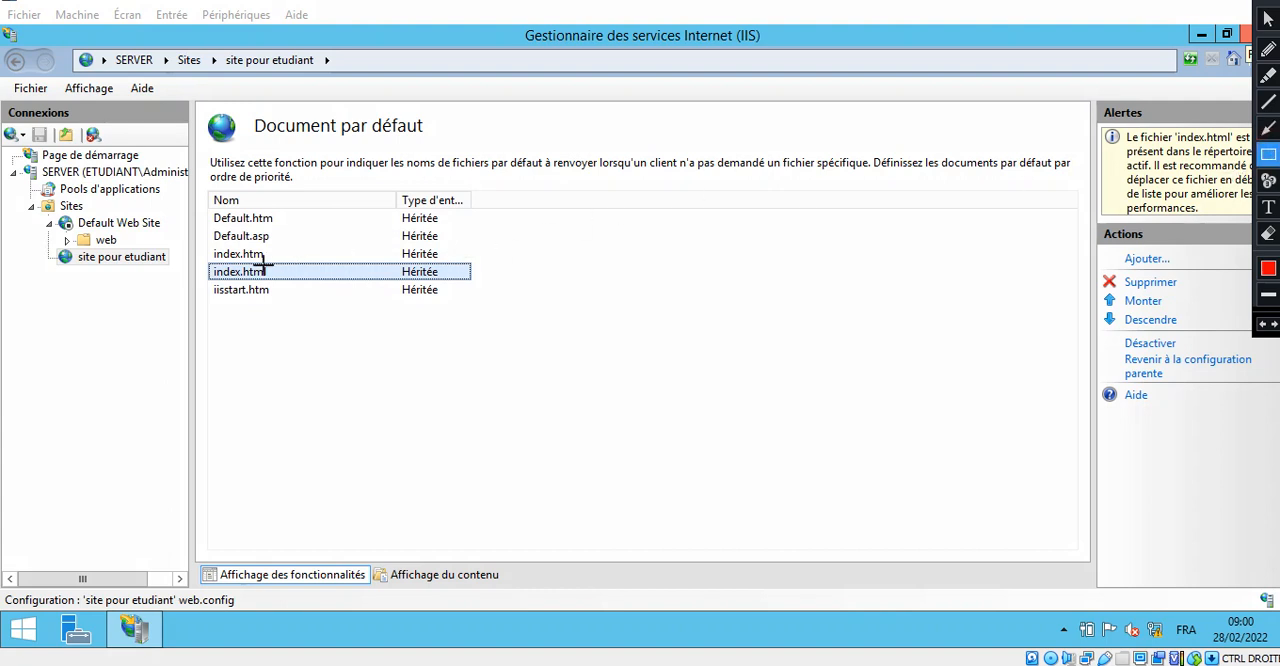
{"action": "mouse_move", "coordinate": [200, 253]}
{"action": "left_mouse_down"}
{"action": "mouse_move", "coordinate": [265, 292]}
{"action": "mouse_move", "coordinate": [489, 287]}
{"action": "left_mouse_up"}
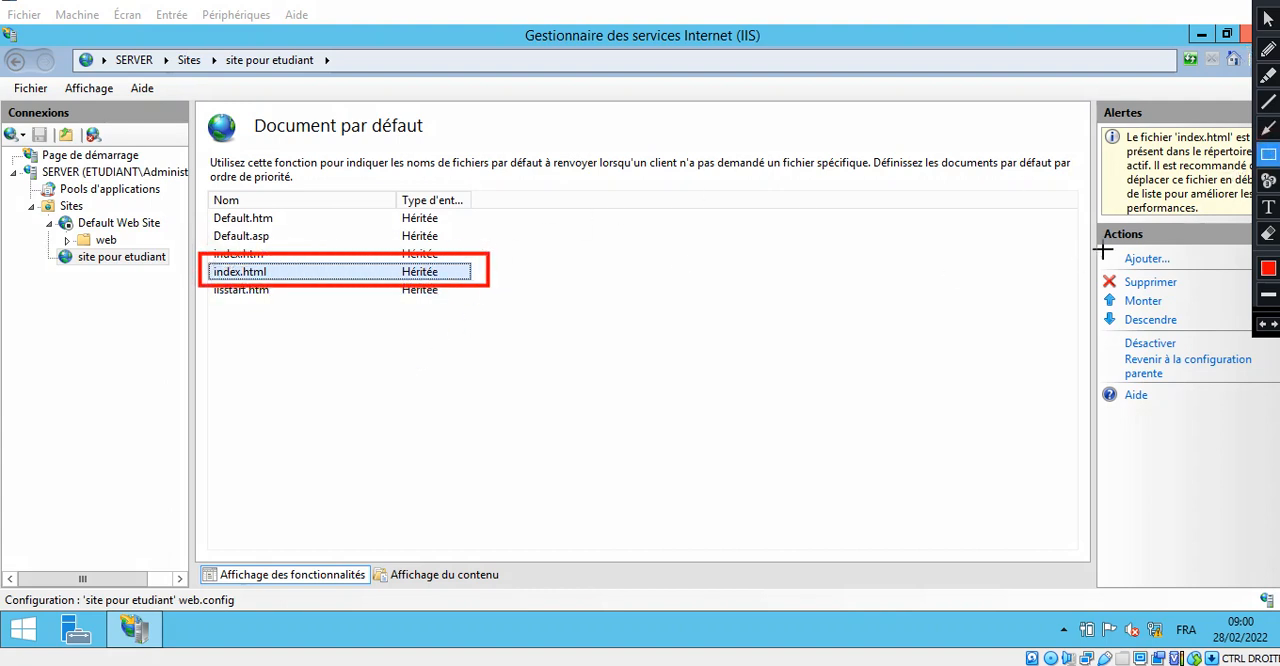
{"action": "left_click", "coordinate": [1272, 129]}
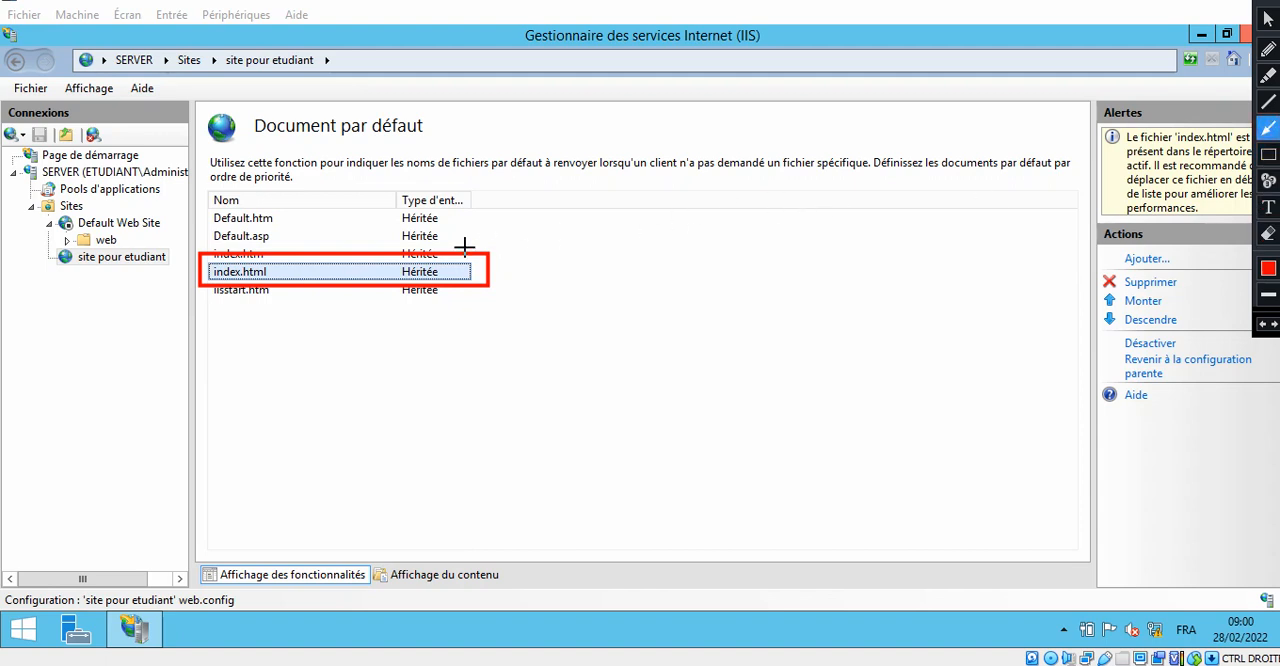
{"action": "left_click_drag", "start_coordinate": [420, 244], "coordinate": [427, 203]}
{"action": "left_click_drag", "start_coordinate": [983, 311], "coordinate": [1110, 300]}
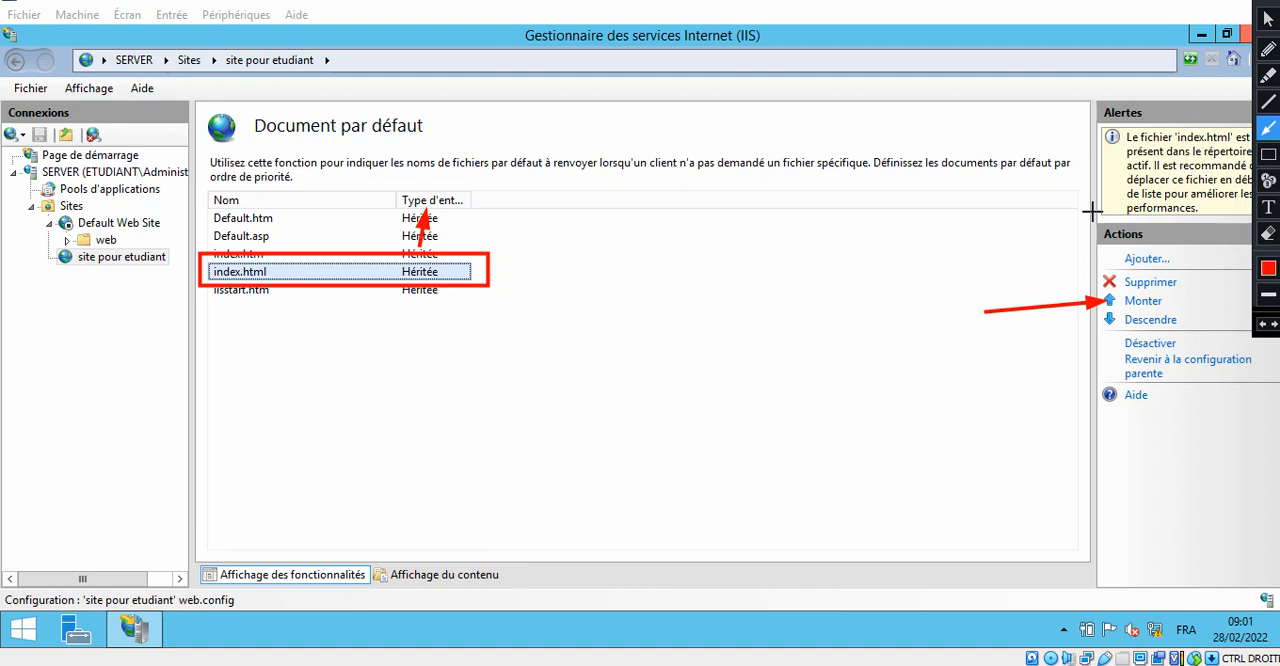
{"action": "key", "text": "Escape"}
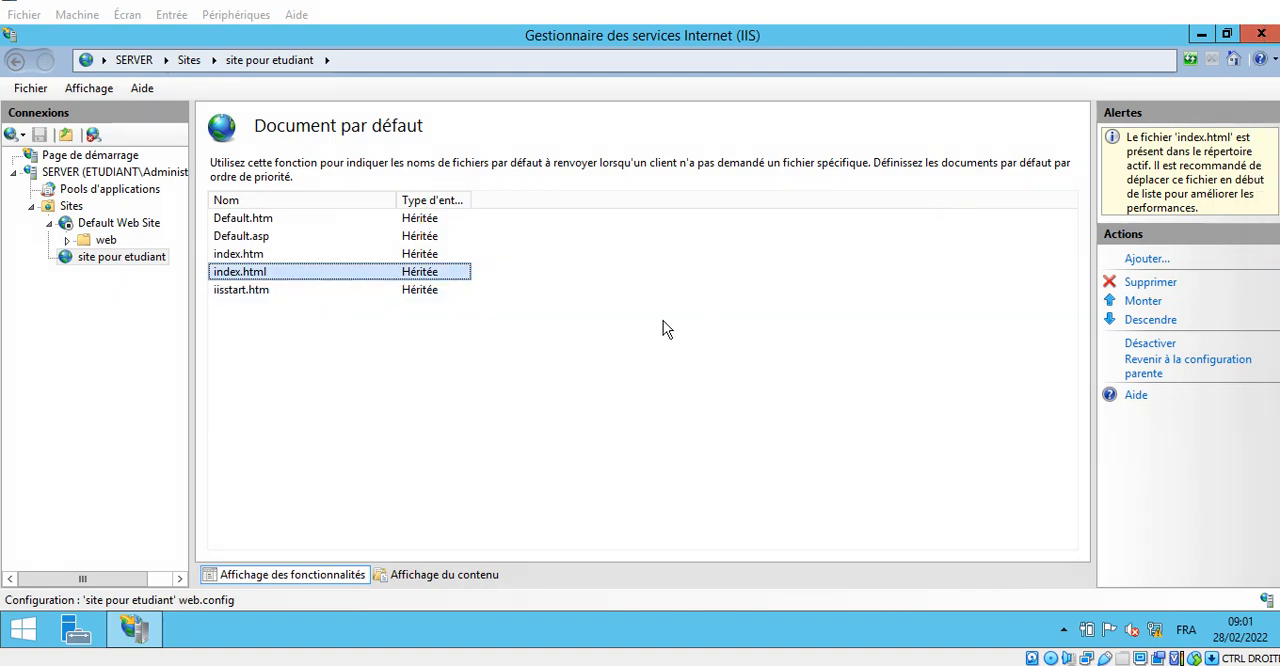
- Move index.html to the first place in the site's default document list, accepting the inheritance change, and close the IIS manager
{"action": "left_click", "coordinate": [1143, 301]}
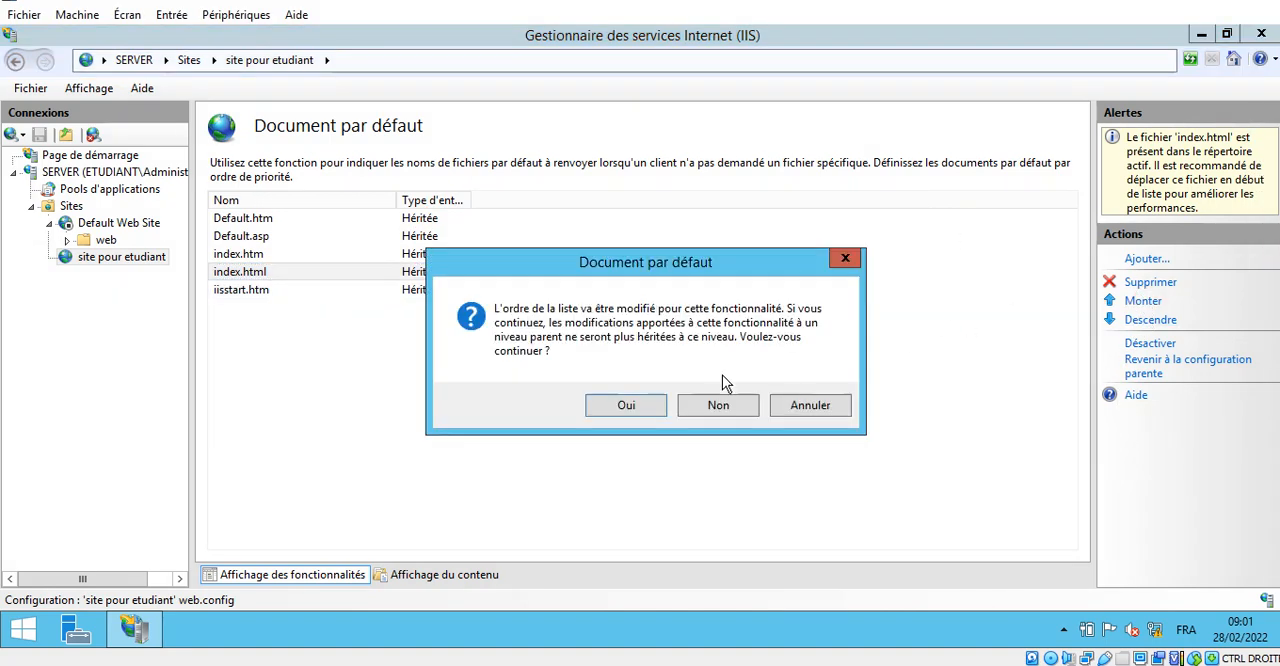
{"action": "left_click", "coordinate": [615, 404]}
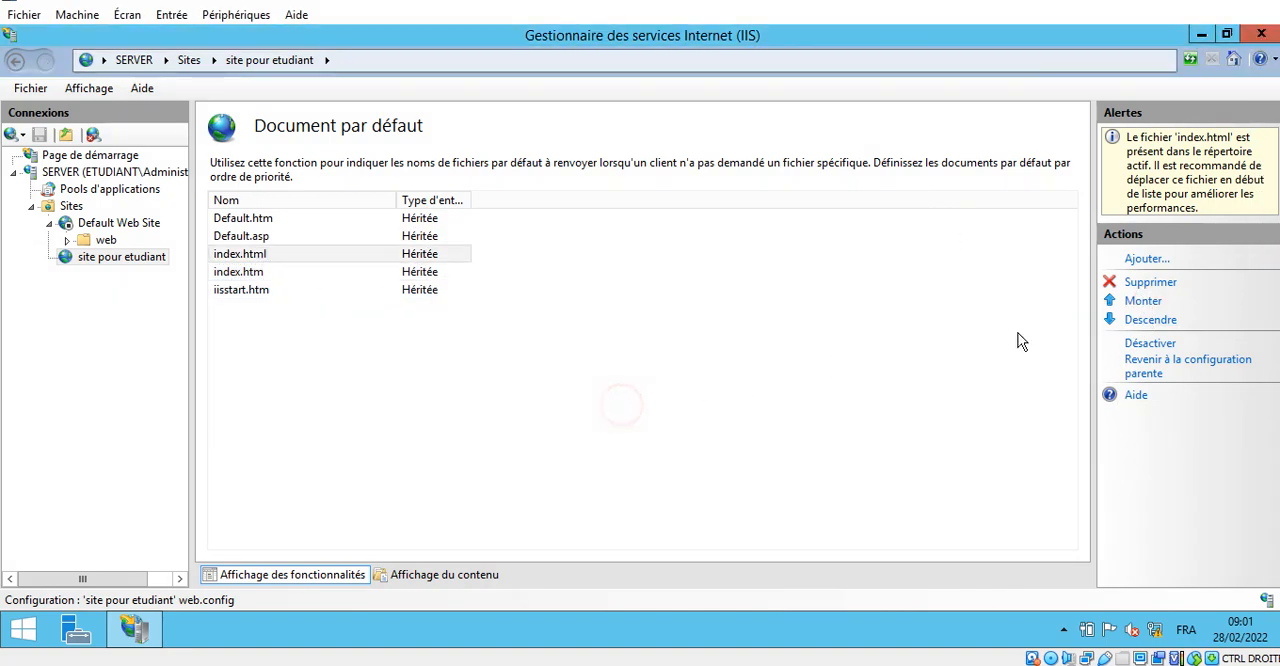
{"action": "left_click", "coordinate": [1143, 301]}
{"action": "left_click", "coordinate": [1143, 301]}
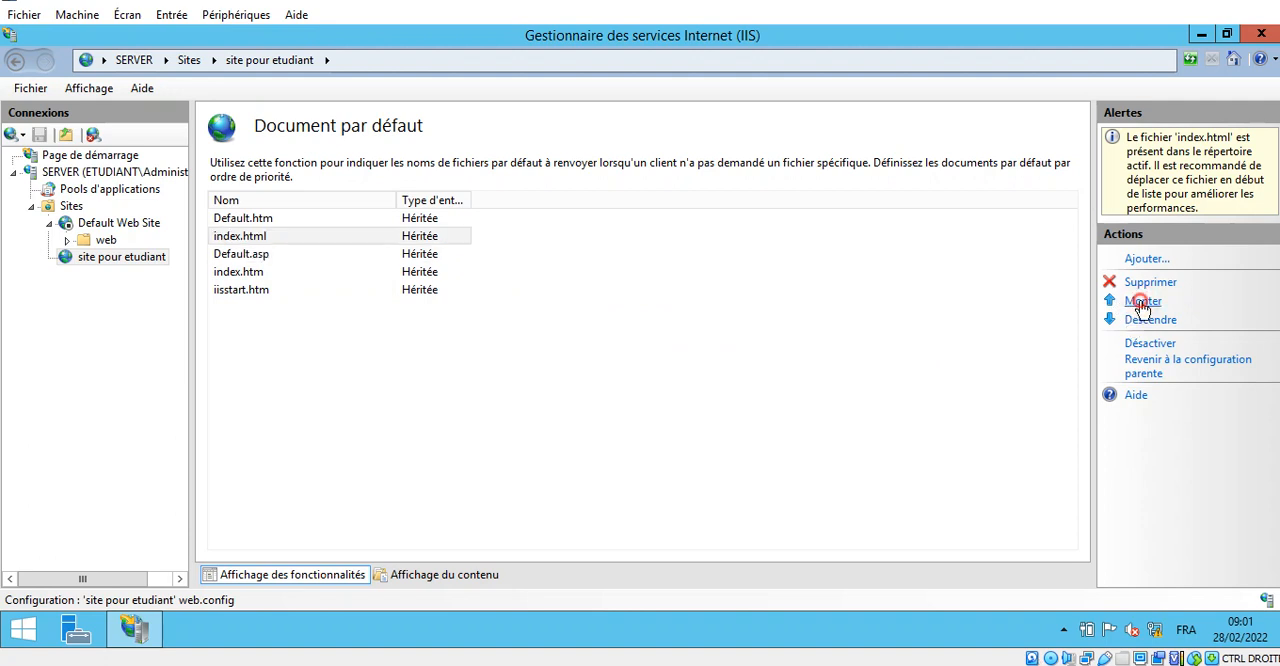
{"action": "left_click", "coordinate": [340, 216]}
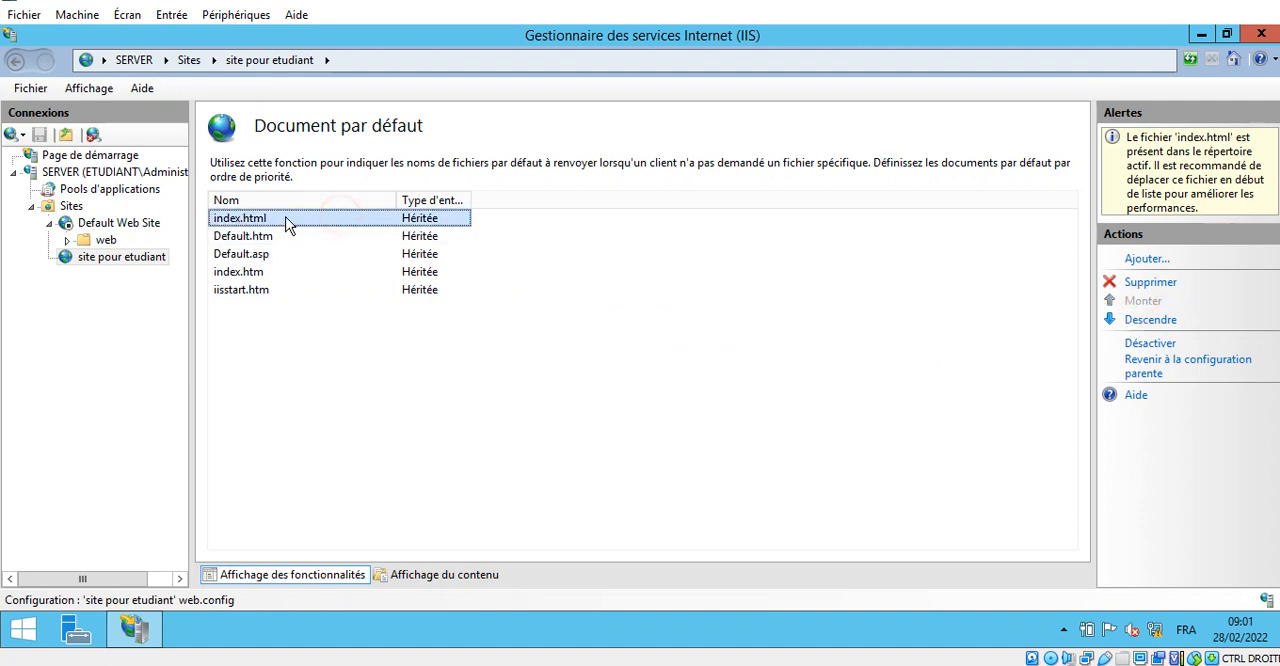
{"action": "left_click", "coordinate": [1263, 35]}
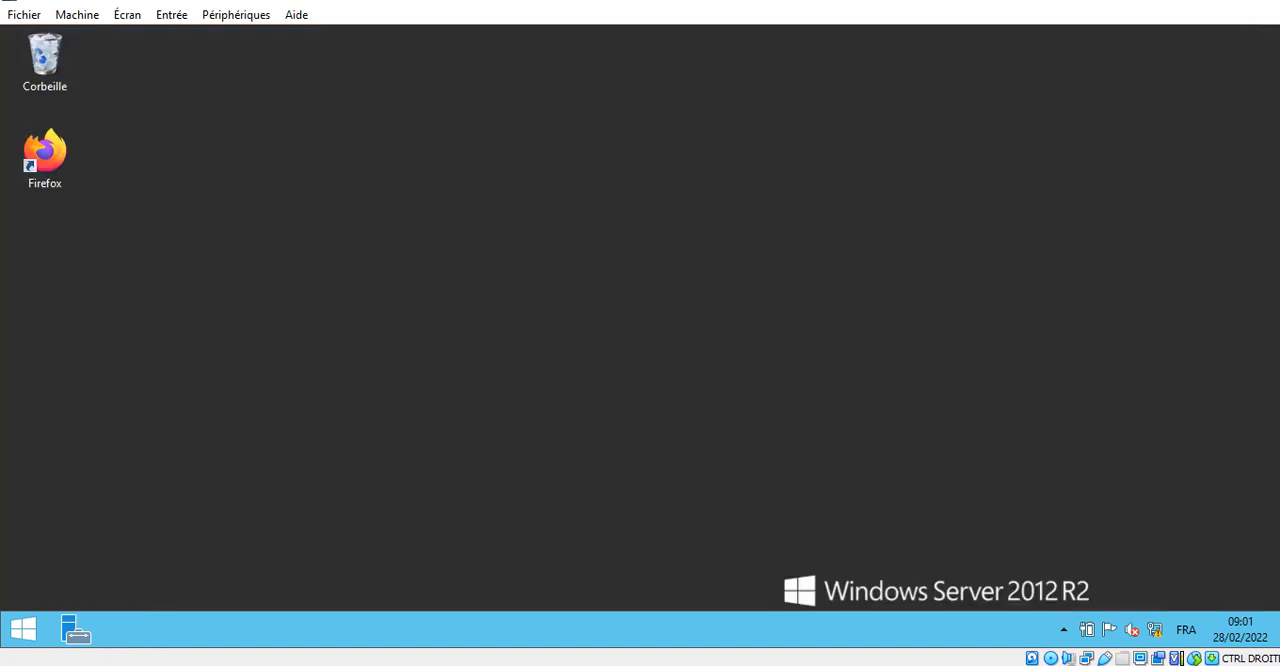
- Switch to the Windows 7 client machine and launch Firefox there
{"action": "left_click", "coordinate": [129, 51]}
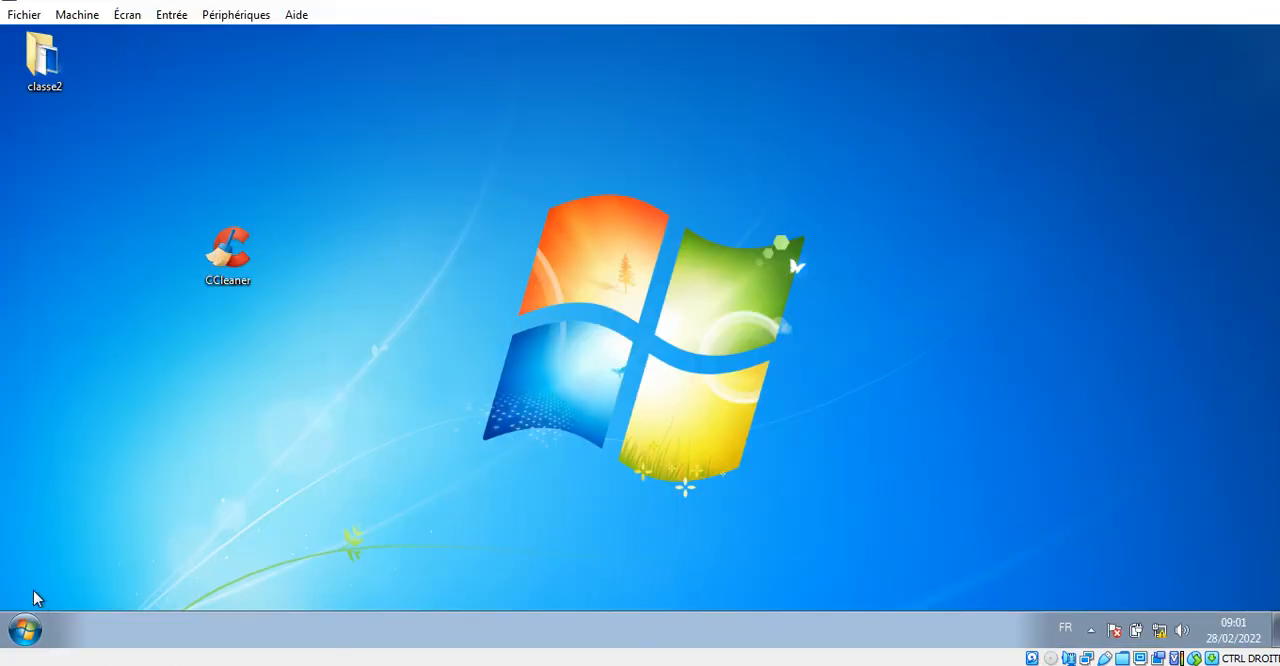
{"action": "left_click", "coordinate": [25, 629]}
{"action": "left_click", "coordinate": [111, 193]}
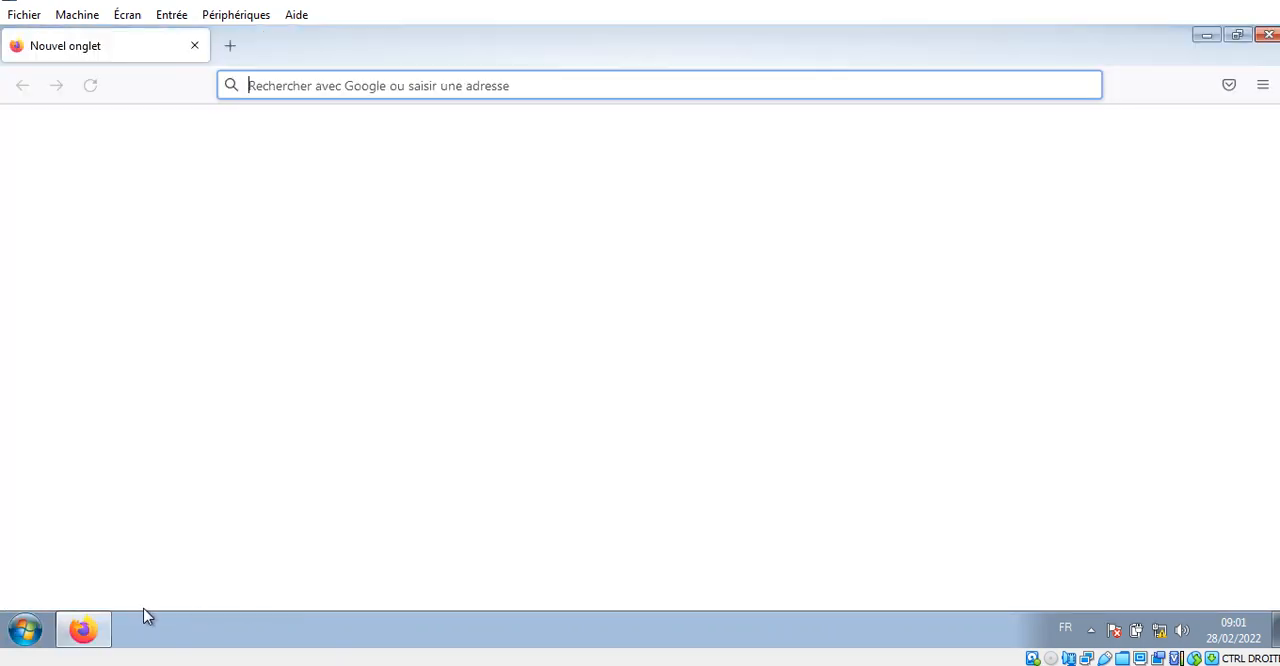
{"action": "left_click", "coordinate": [531, 84]}
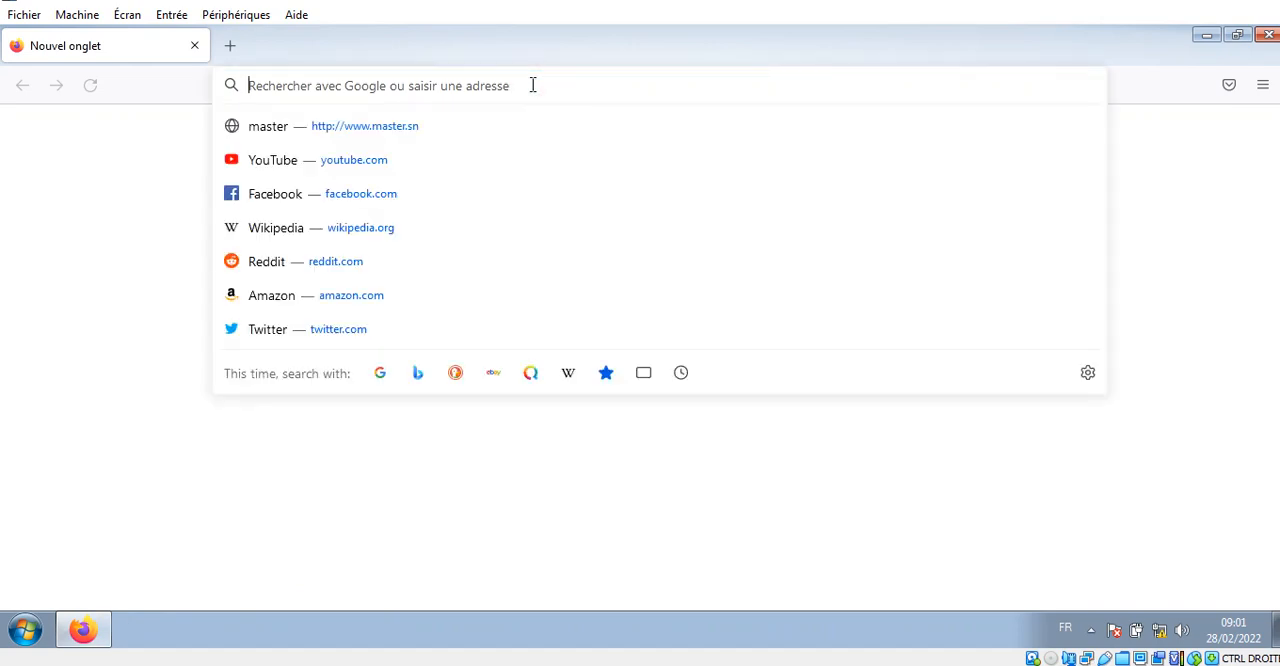
{"action": "type", "text": "www"}
{"action": "key", "text": "BackSpace"}
{"action": "type", "text": "."}
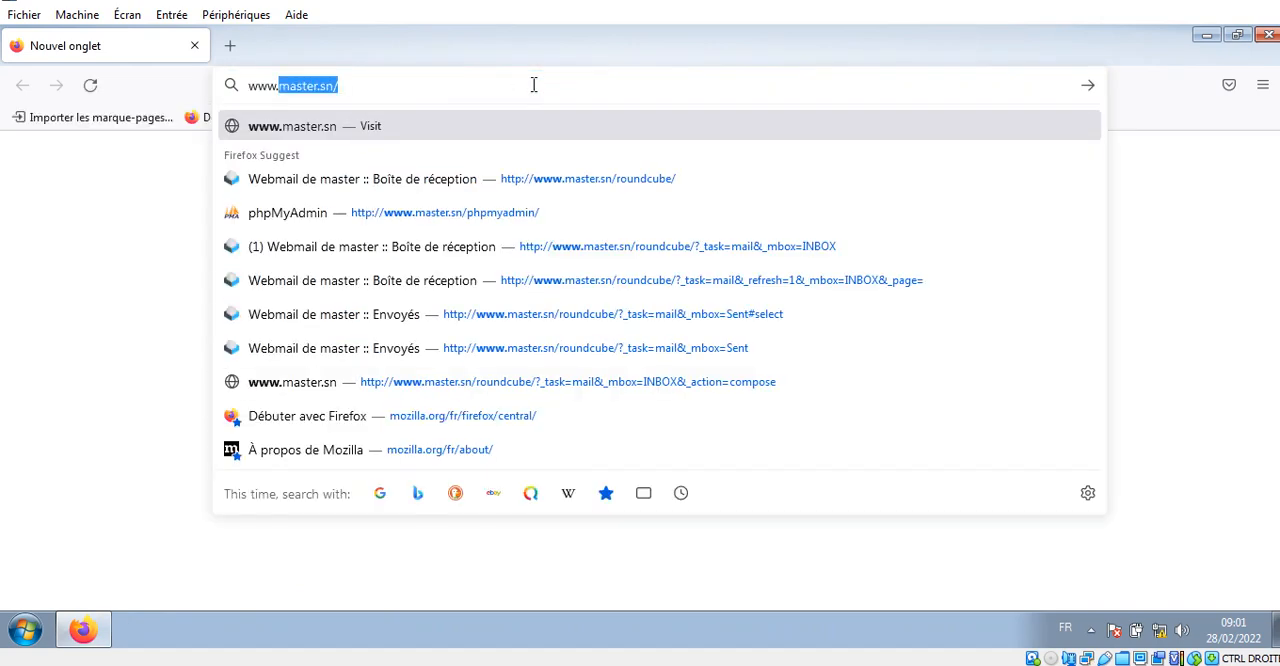
{"action": "type", "text": "etudi"}
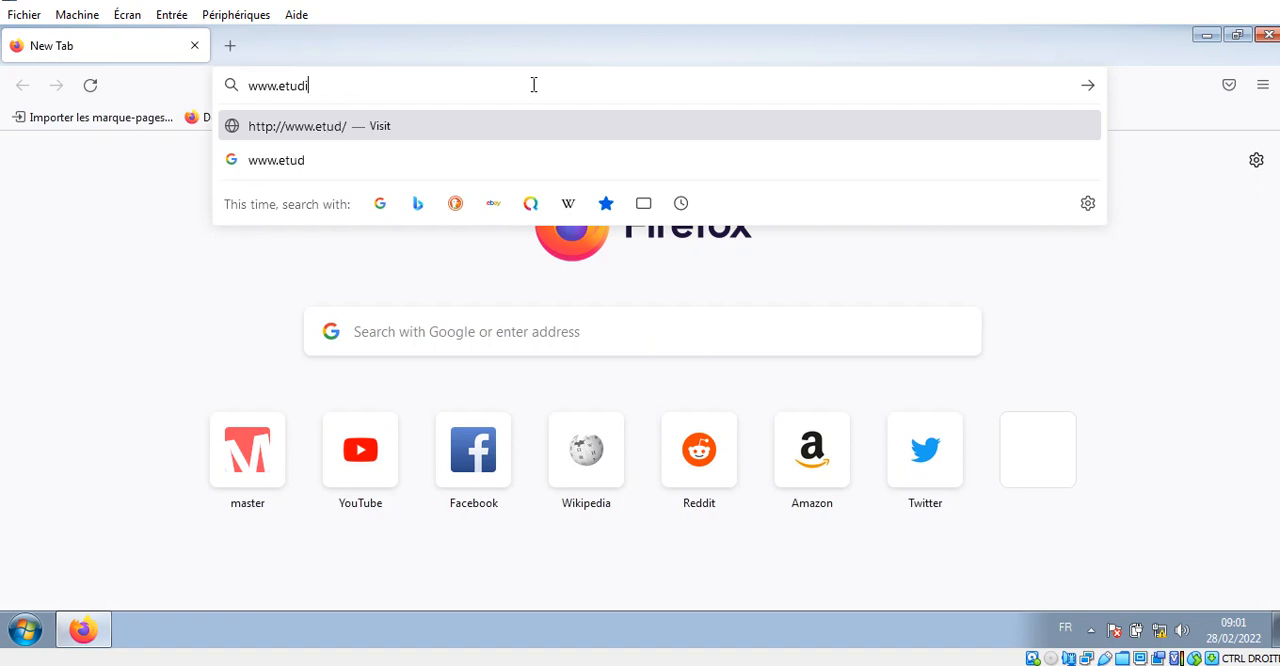
{"action": "type", "text": "ant.com"}
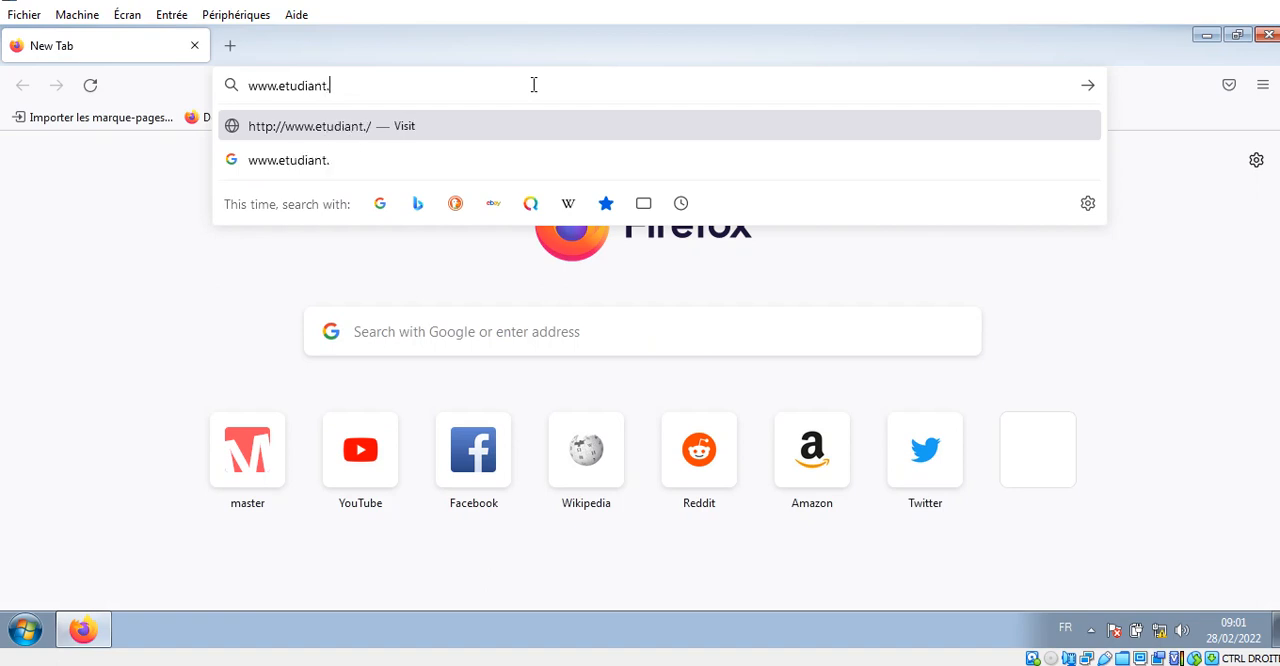
{"action": "key", "text": "Return"}
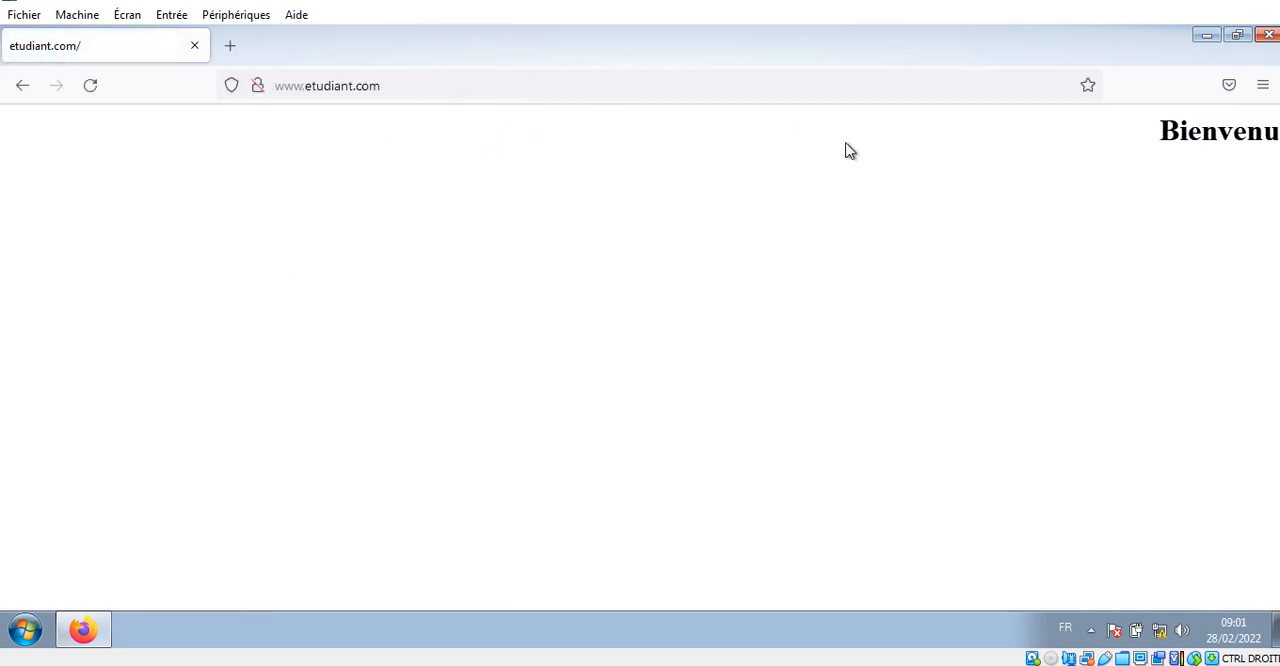
{"action": "left_click", "coordinate": [1270, 38]}
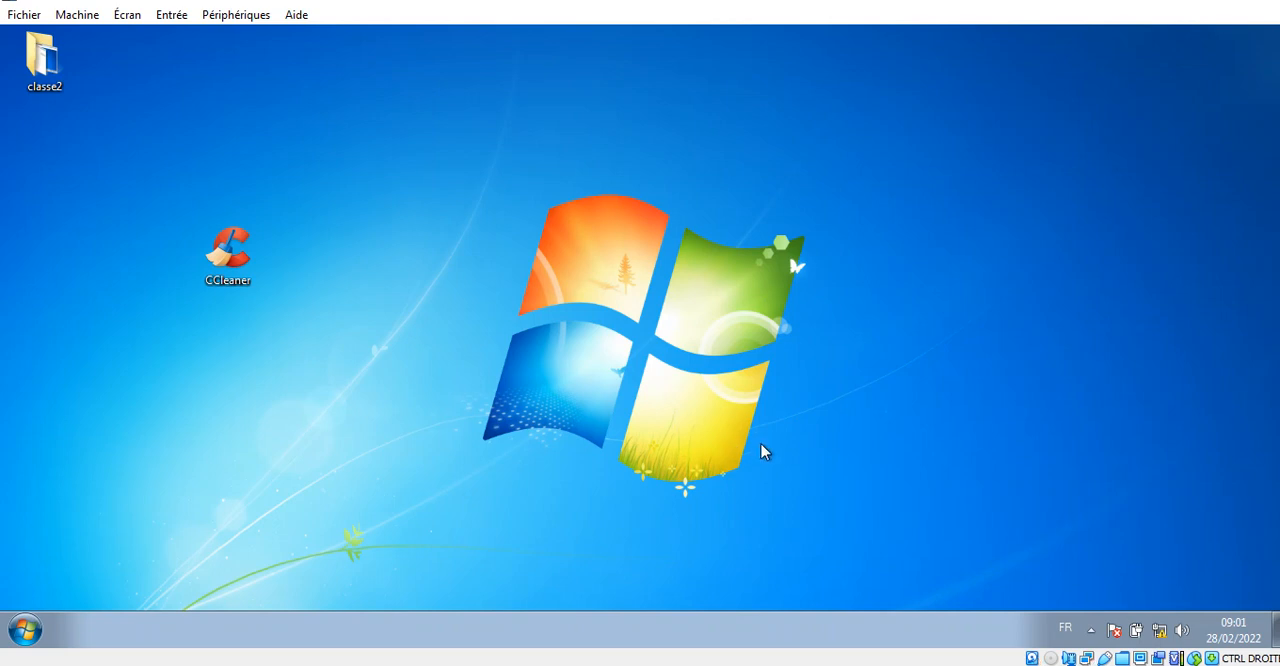
- Launch the Command Prompt on the client machine by running cmd
{"action": "type", "text": "cmed"}
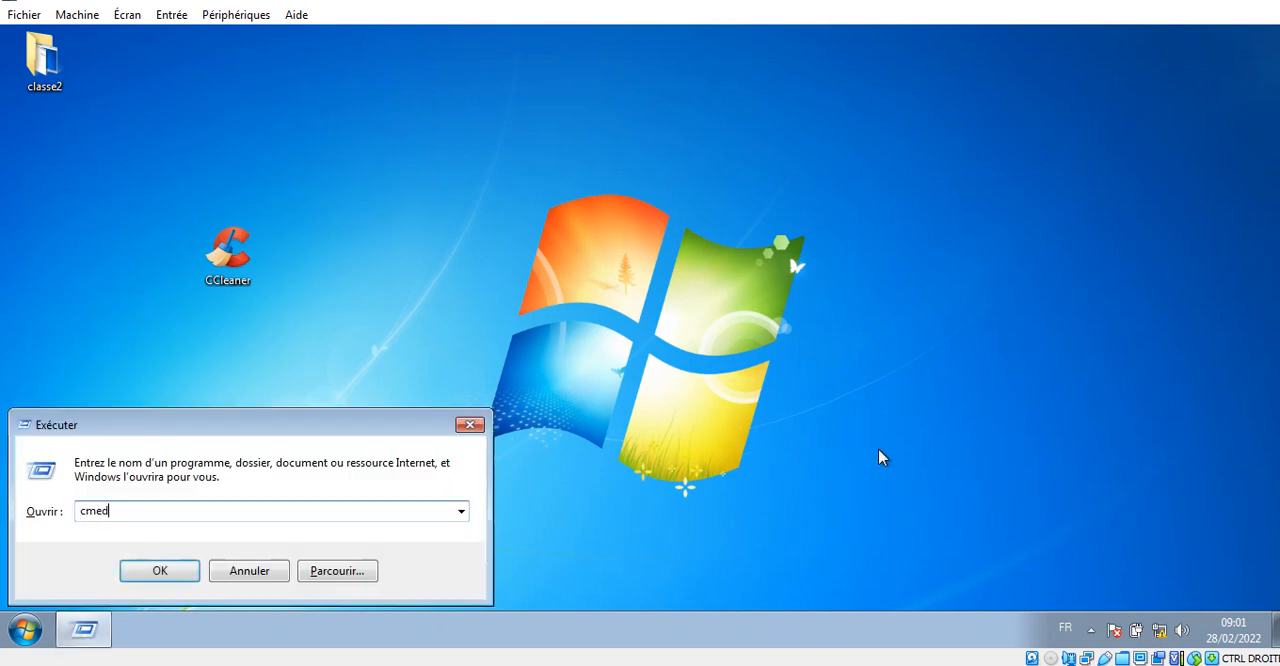
{"action": "key", "text": "Return"}
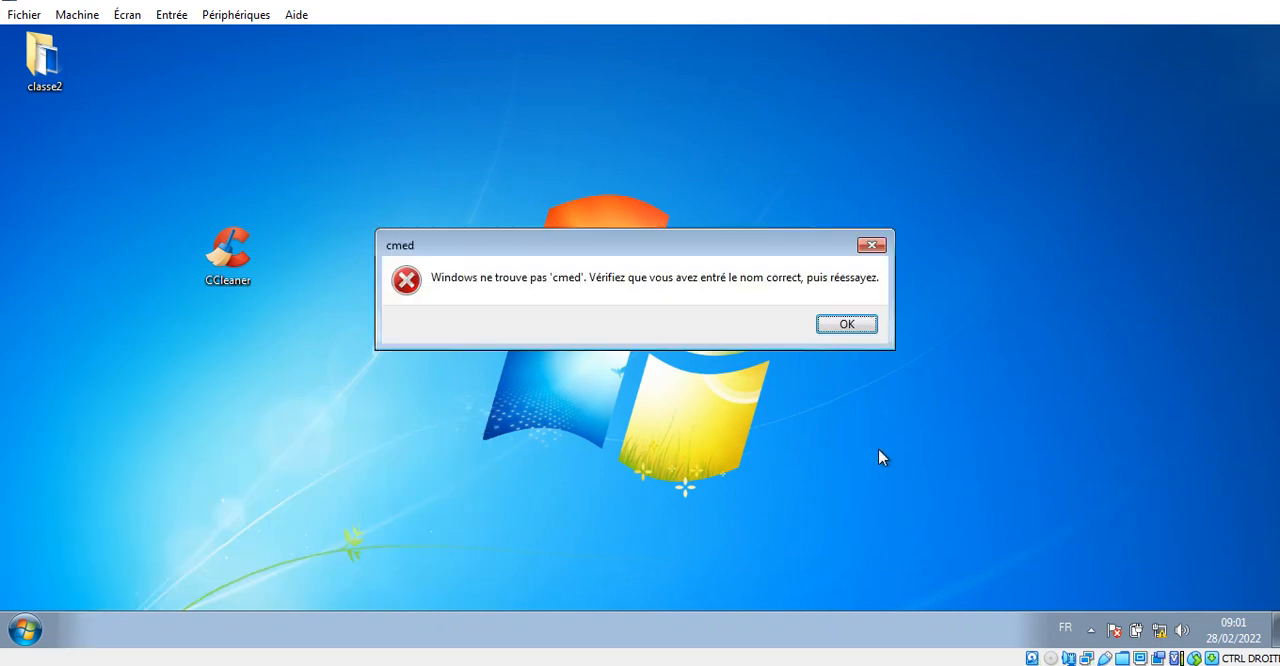
{"action": "key", "text": "Return"}
{"action": "key", "text": "End"}
{"action": "key", "text": "BackSpace"}
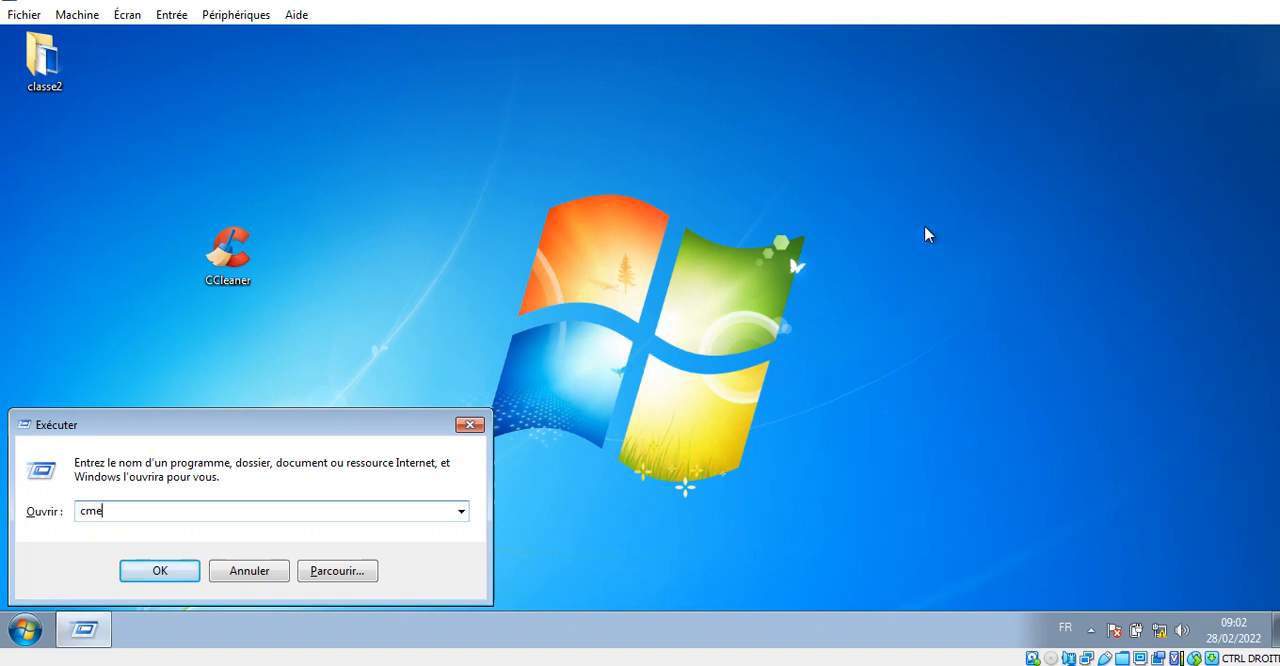
{"action": "key", "text": "Return"}
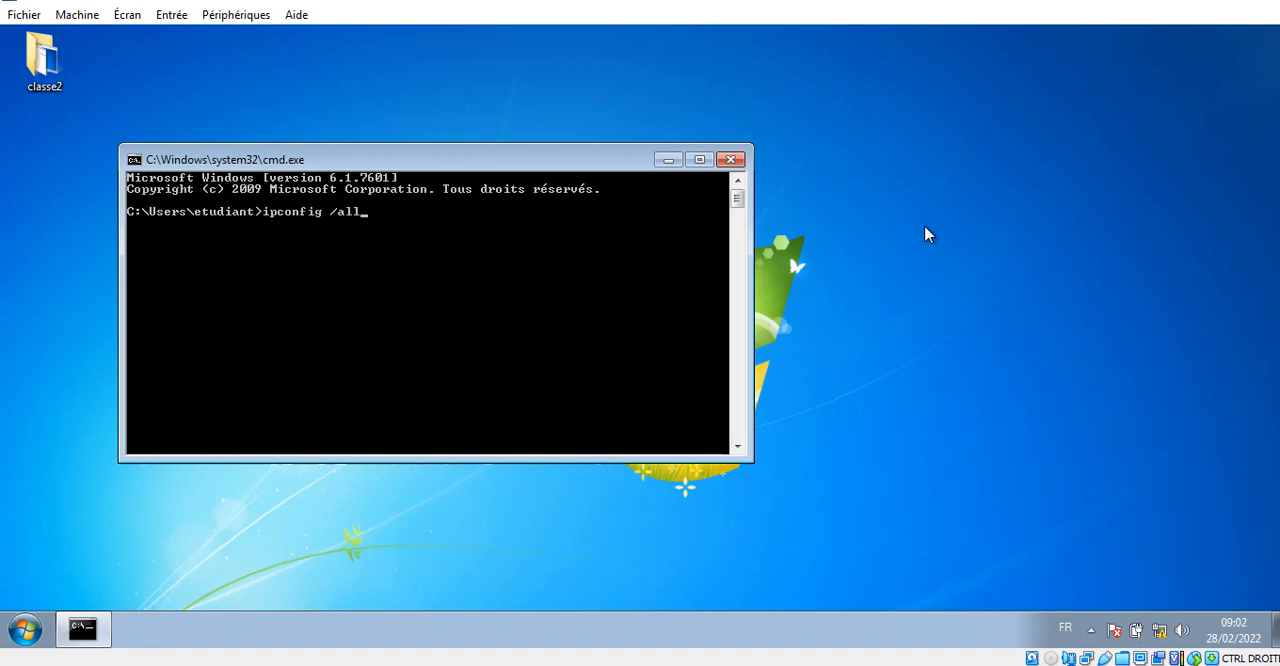
- Check the client's full network configuration with ipconfig /all and close the Command Prompt
{"action": "type", "text": "ipconfig /all"}
{"action": "key", "text": "Return"}
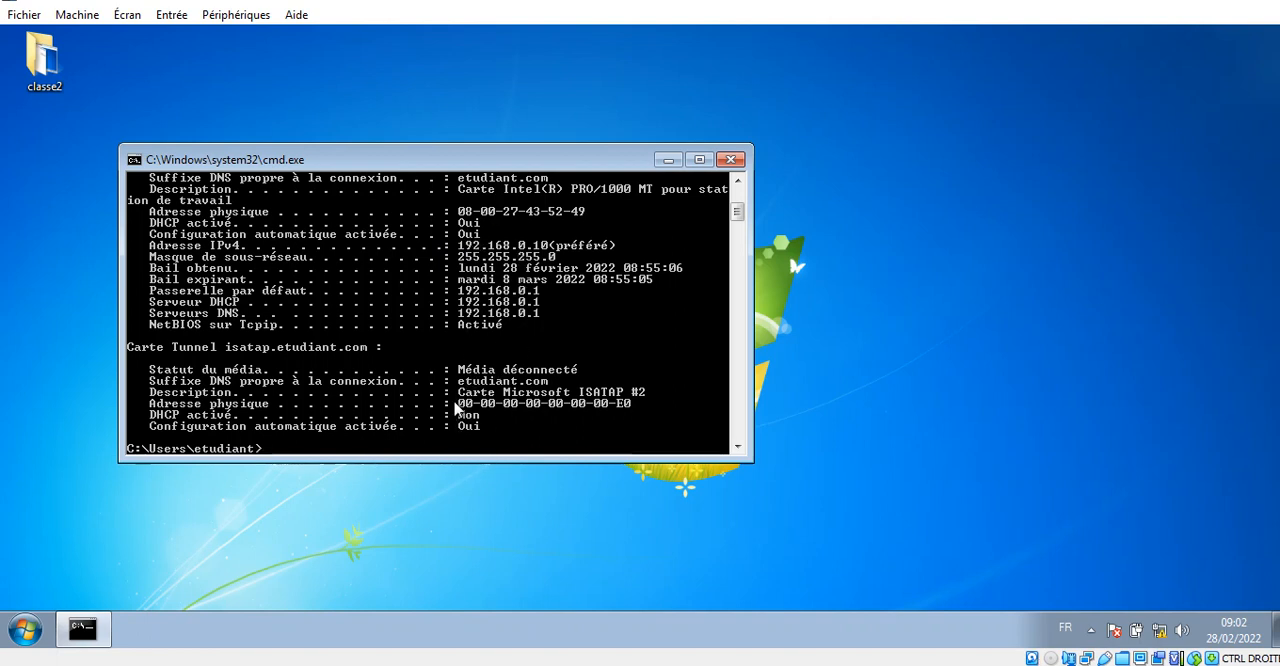
{"action": "left_click", "coordinate": [733, 161]}
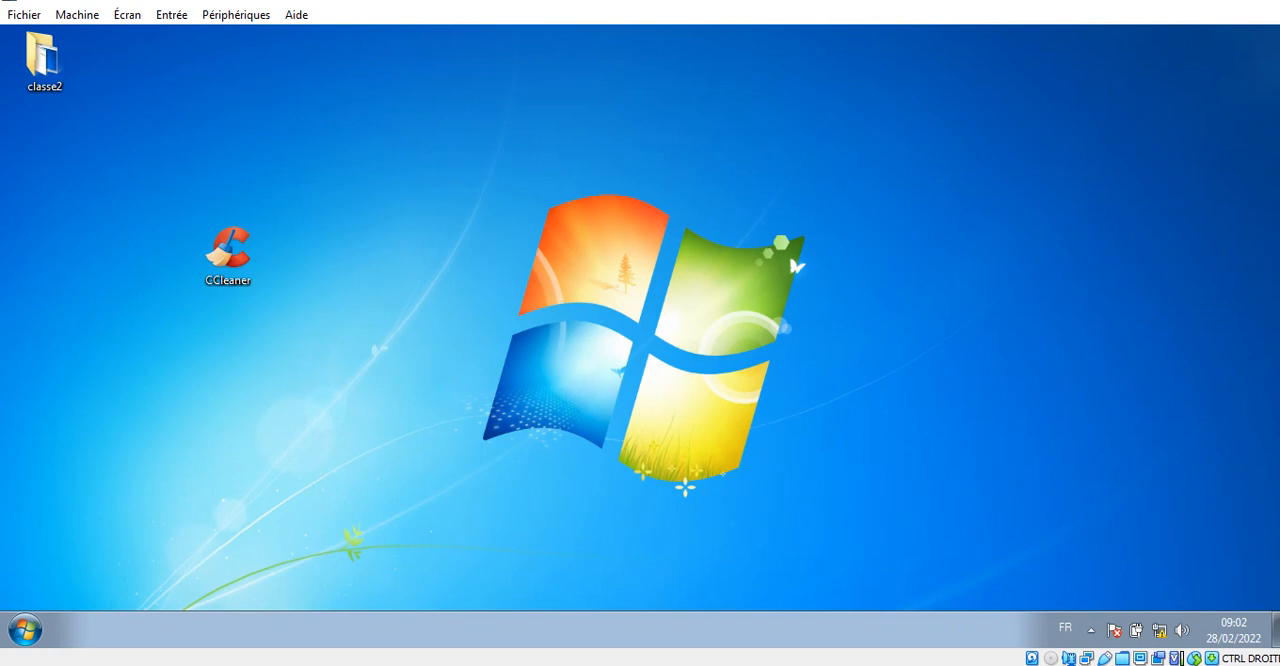
- Switch to the Windows Server 2012 R2 machine and launch Server Manager there
{"action": "mouse_move", "coordinate": [204, 0]}
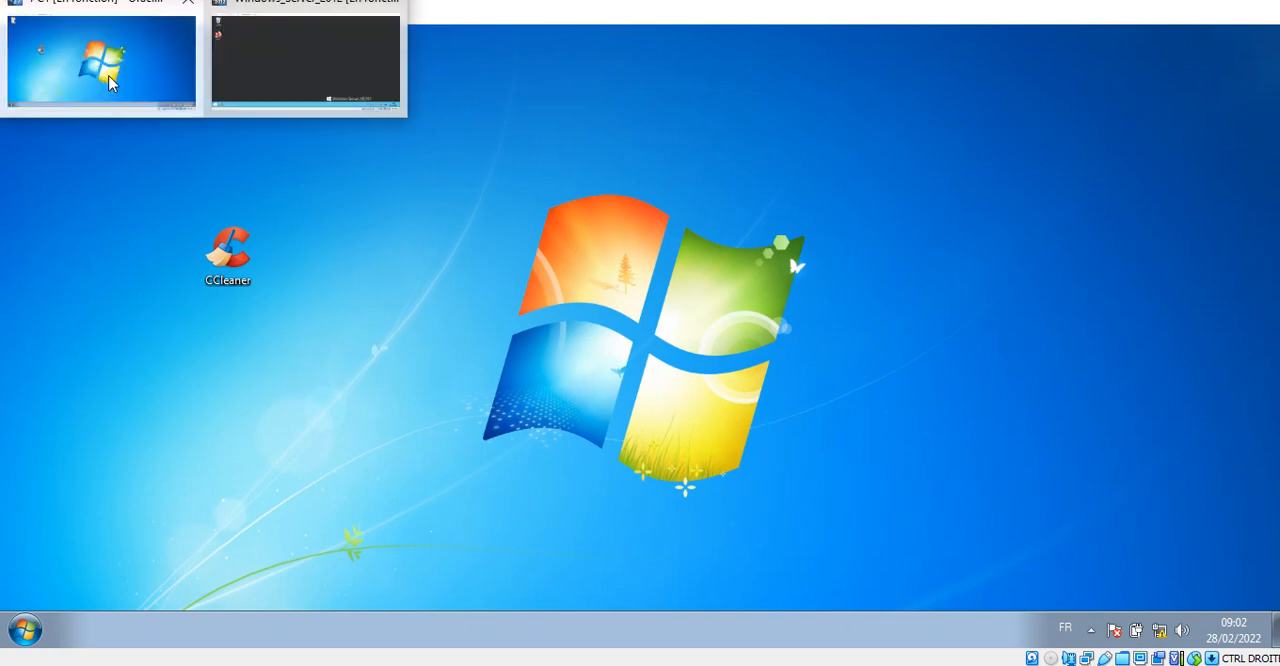
{"action": "left_click", "coordinate": [333, 65]}
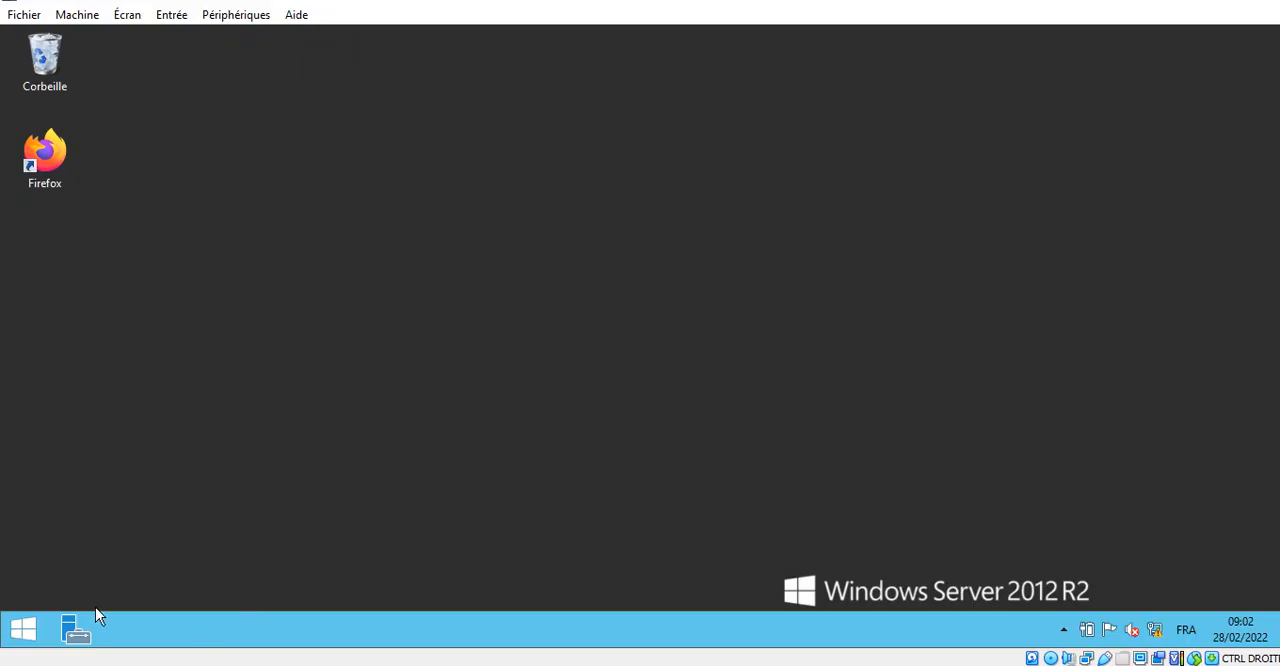
{"action": "left_click", "coordinate": [75, 628]}
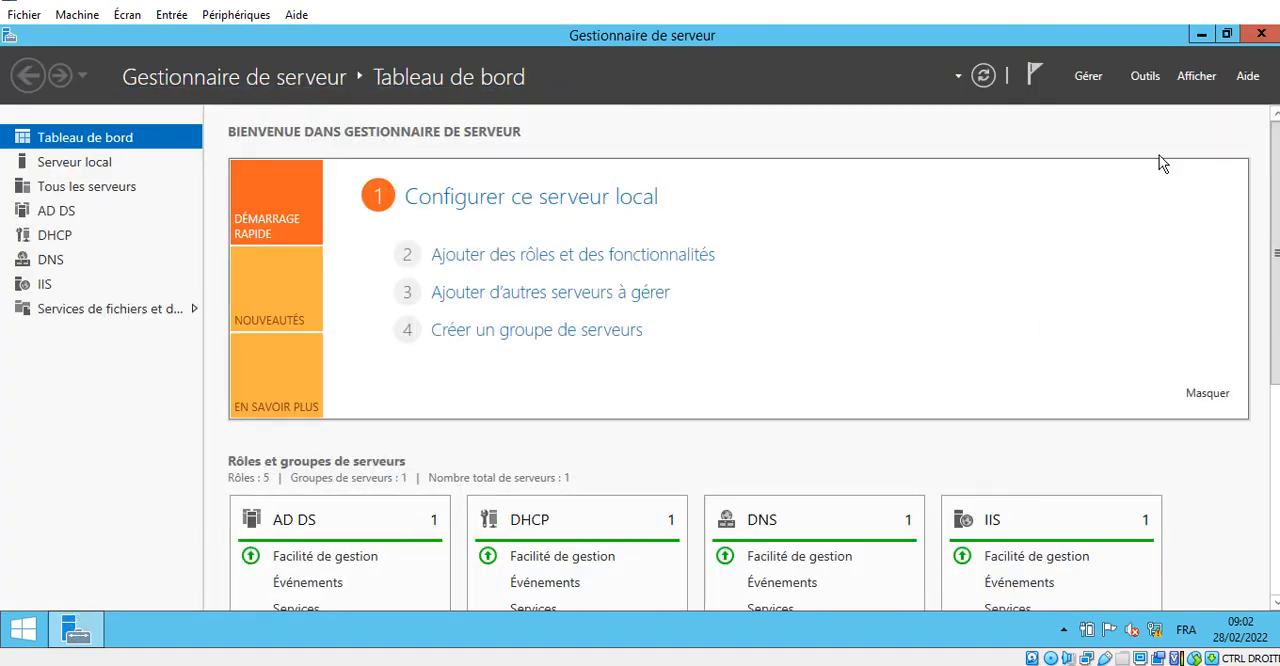
- Launch the Active Directory Users and Computers console (Utilisateurs et ordinateurs Active Directory) from Server Manager's tools
{"action": "left_click", "coordinate": [1145, 84]}
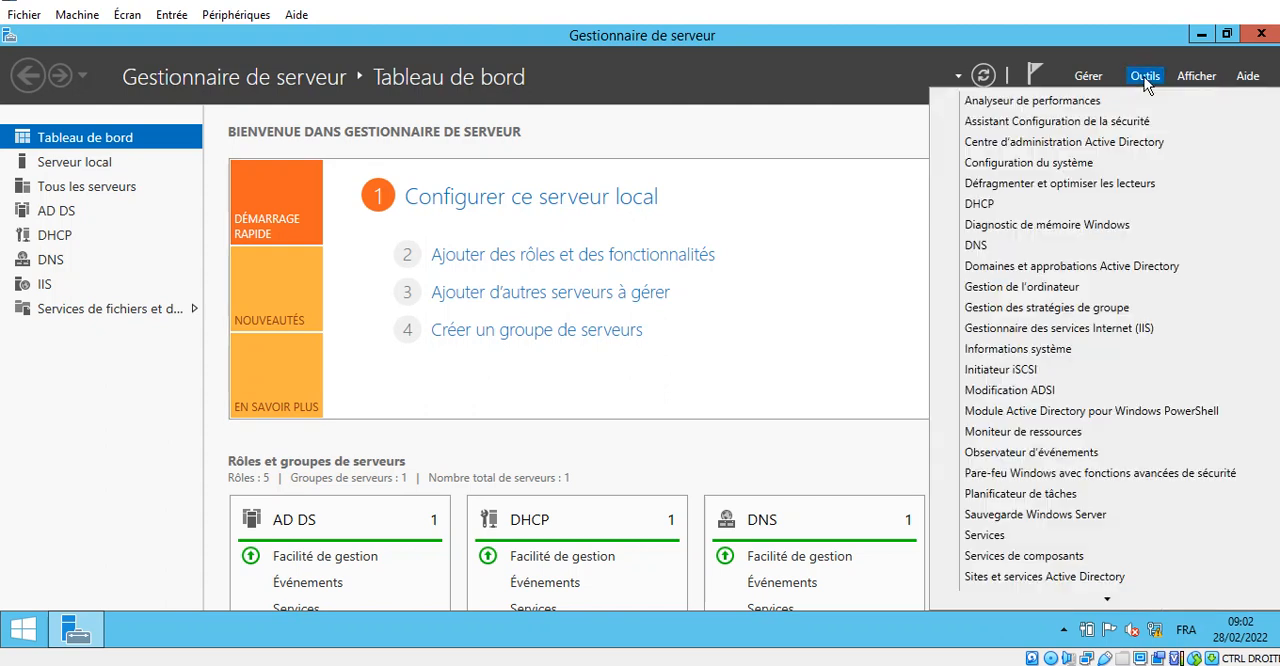
{"action": "scroll", "coordinate": [1090, 533], "scroll_direction": "down", "scroll_amount": 2}
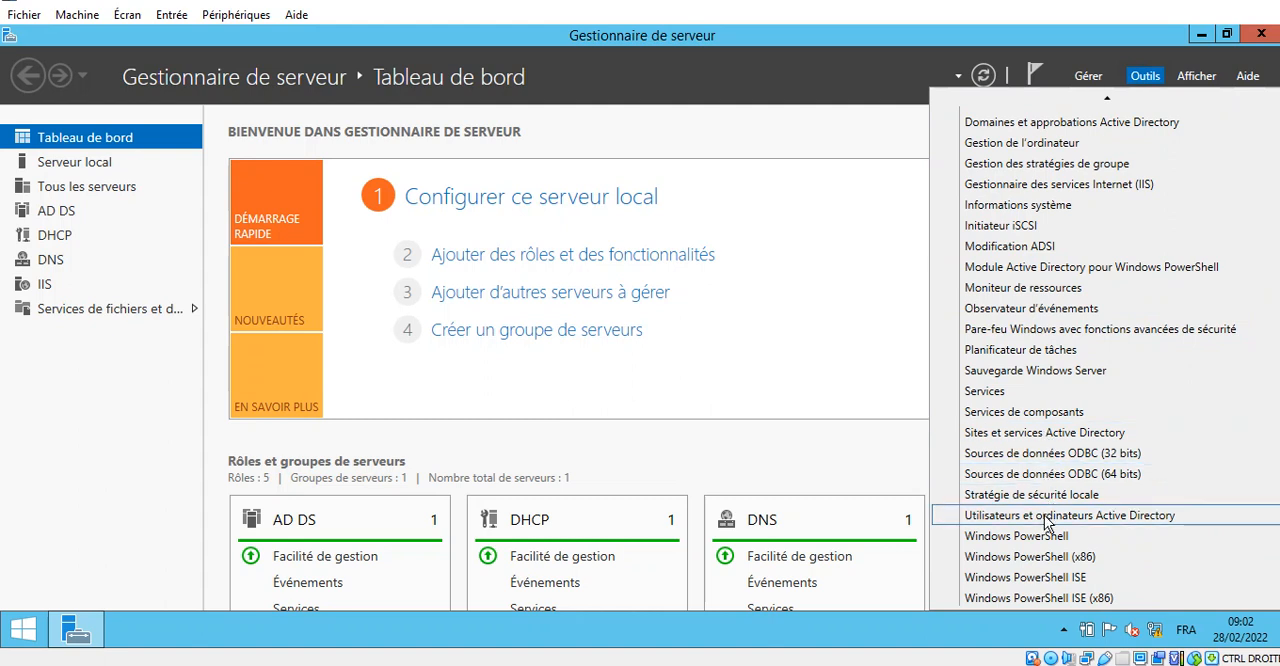
{"action": "left_click", "coordinate": [1256, 2]}
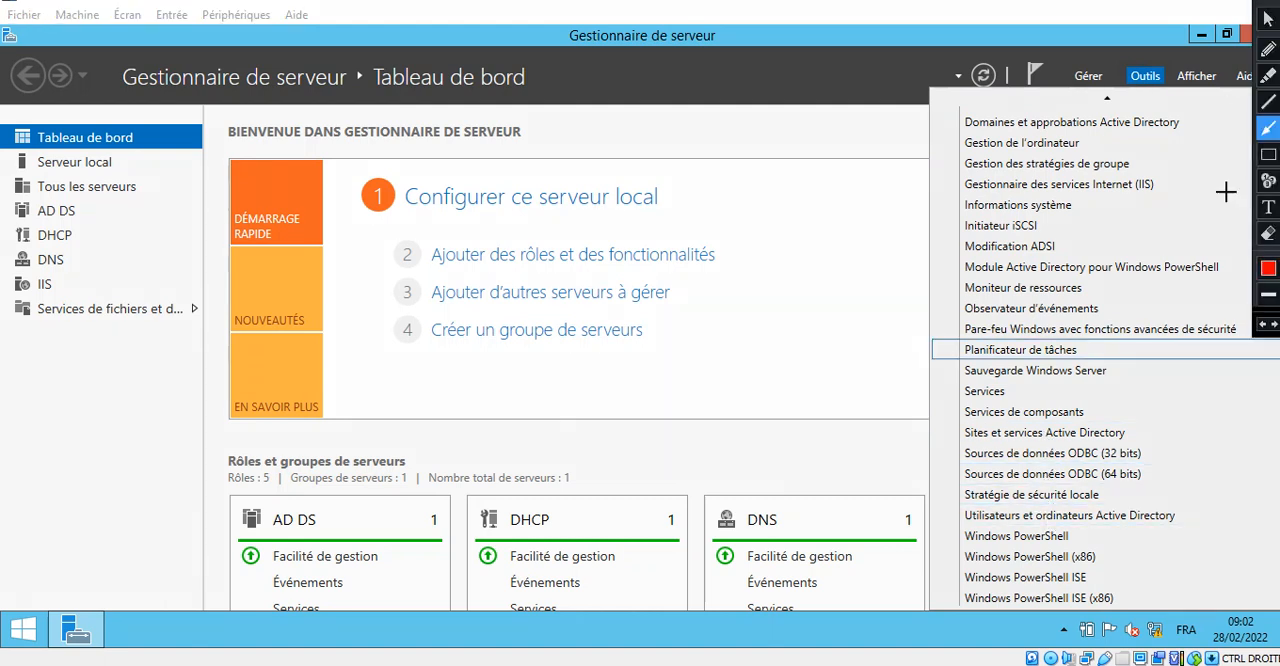
{"action": "left_click", "coordinate": [1268, 158]}
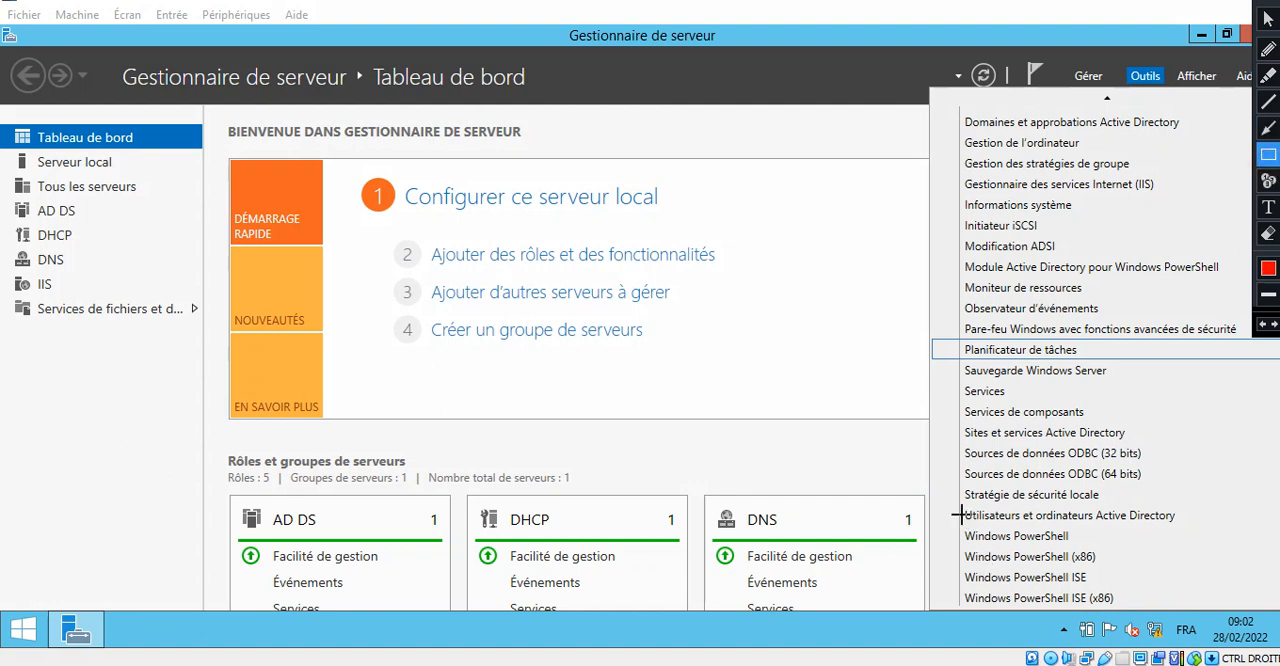
{"action": "mouse_move", "coordinate": [952, 503]}
{"action": "left_mouse_down"}
{"action": "mouse_move", "coordinate": [975, 516]}
{"action": "mouse_move", "coordinate": [1196, 527]}
{"action": "left_mouse_up"}
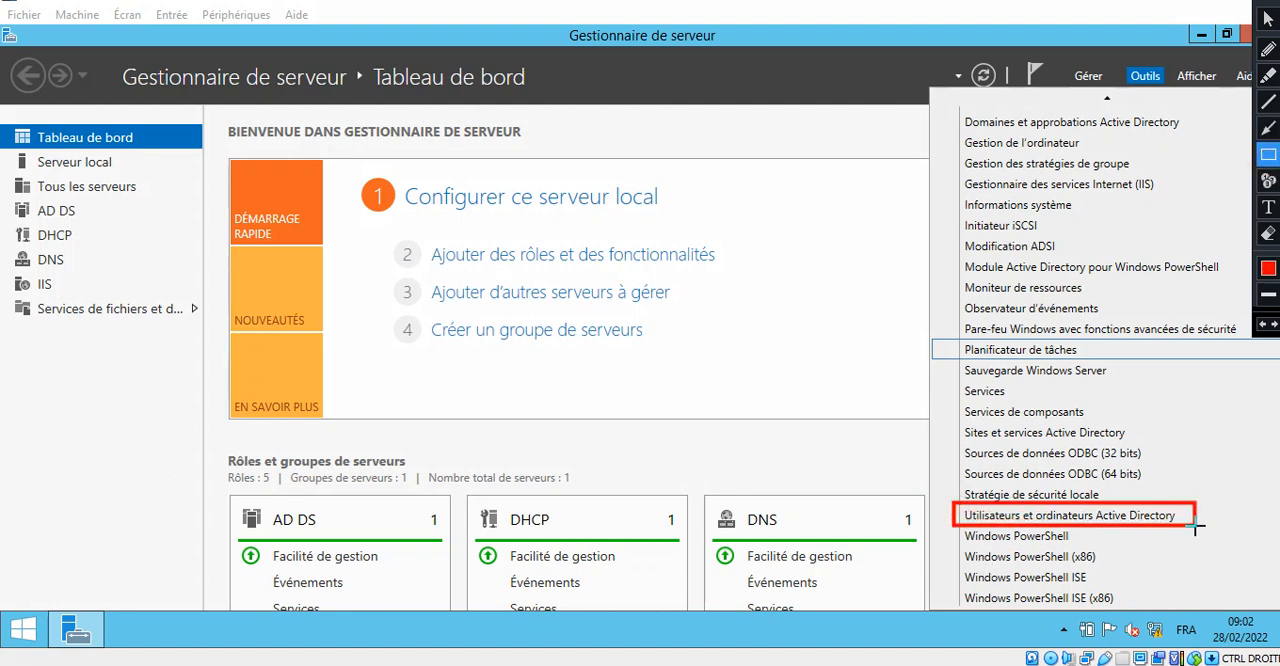
{"action": "key", "text": "Escape"}
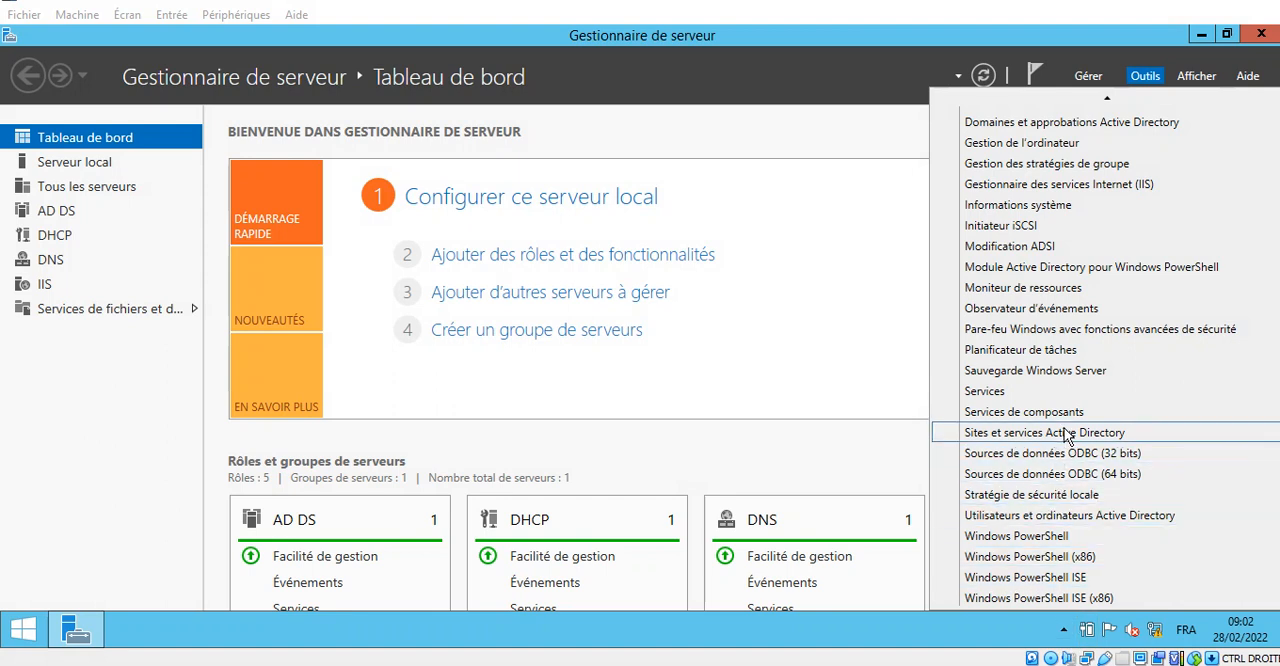
{"action": "left_click", "coordinate": [1040, 518]}
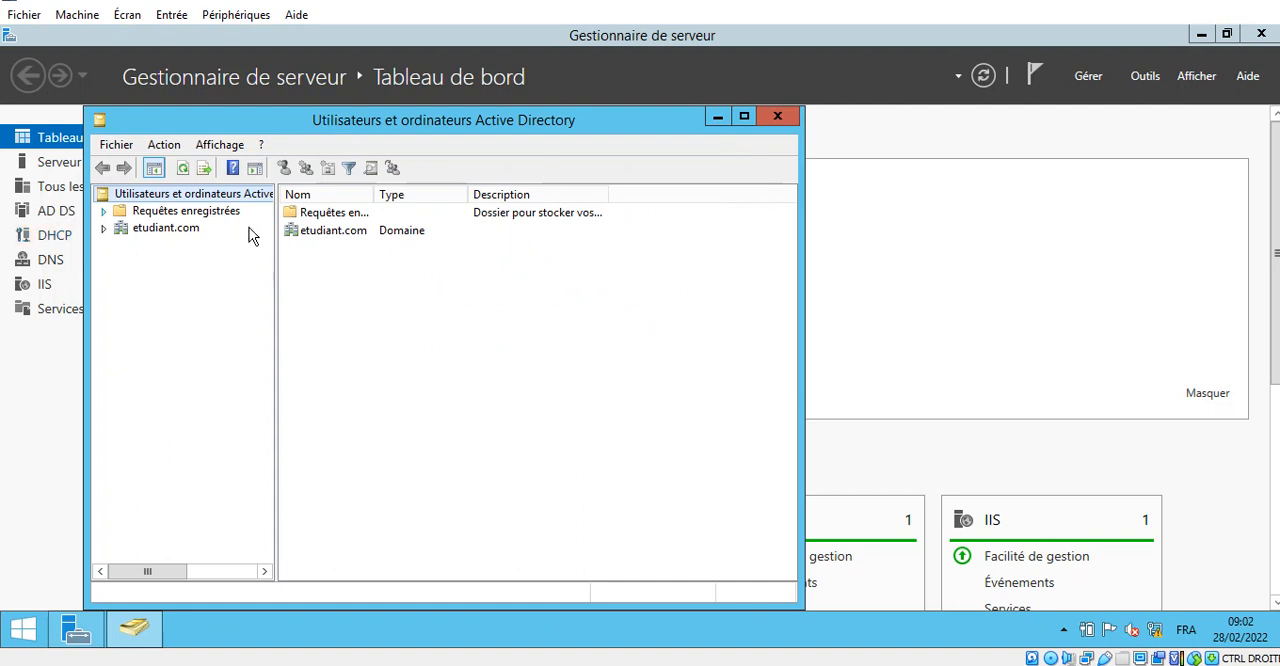
- Close Server Manager and maximize the Active Directory Users and Computers console, widening its tree pane
{"action": "left_click", "coordinate": [1250, 45]}
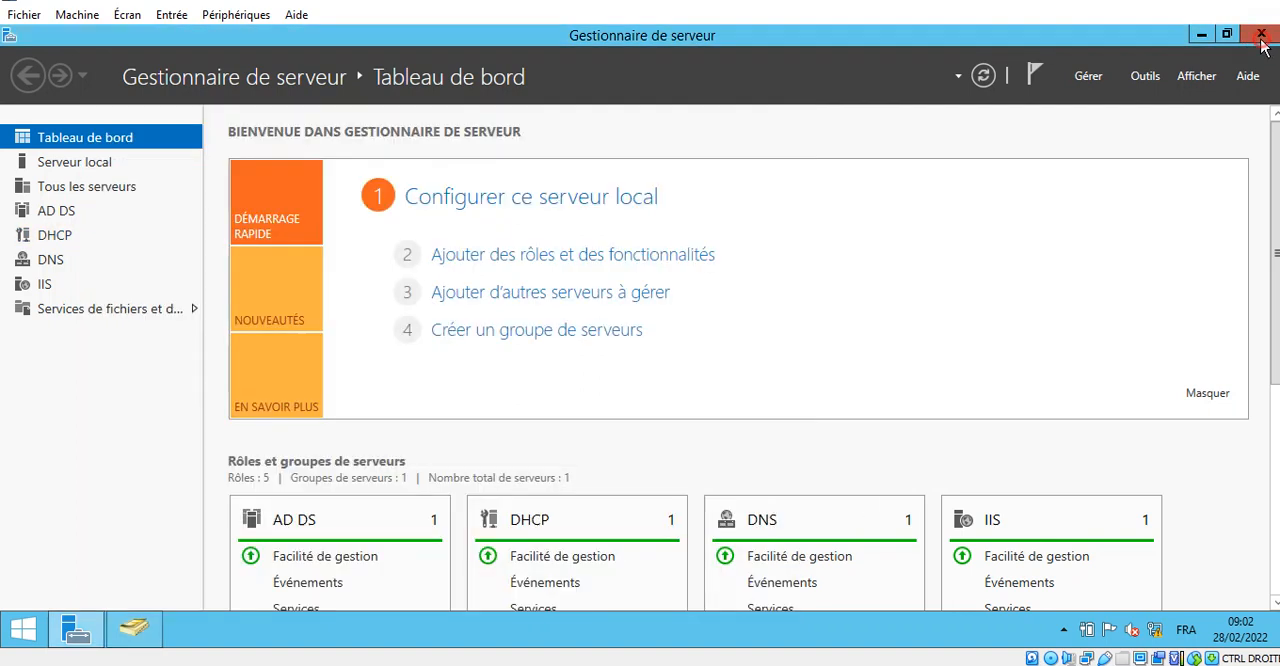
{"action": "double_click", "coordinate": [535, 130]}
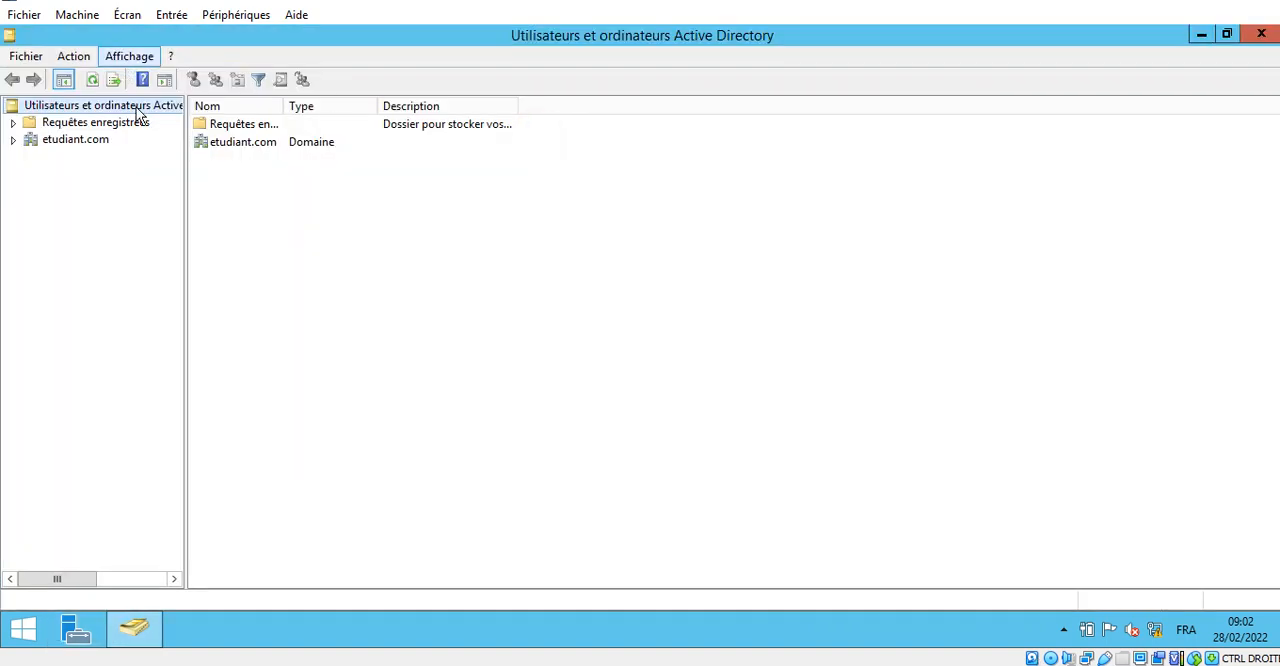
{"action": "left_click_drag", "start_coordinate": [186, 264], "coordinate": [270, 266]}
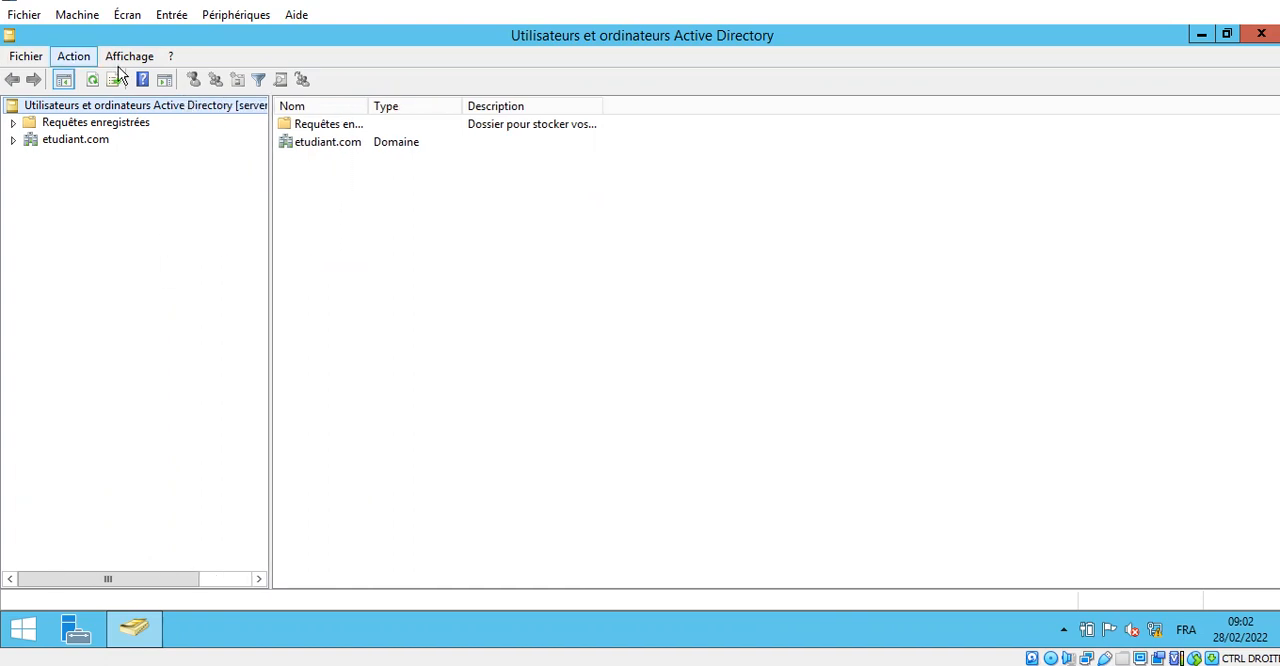
- Expand the etudiant.com domain and display the contents of its Users container
{"action": "left_click", "coordinate": [13, 140]}
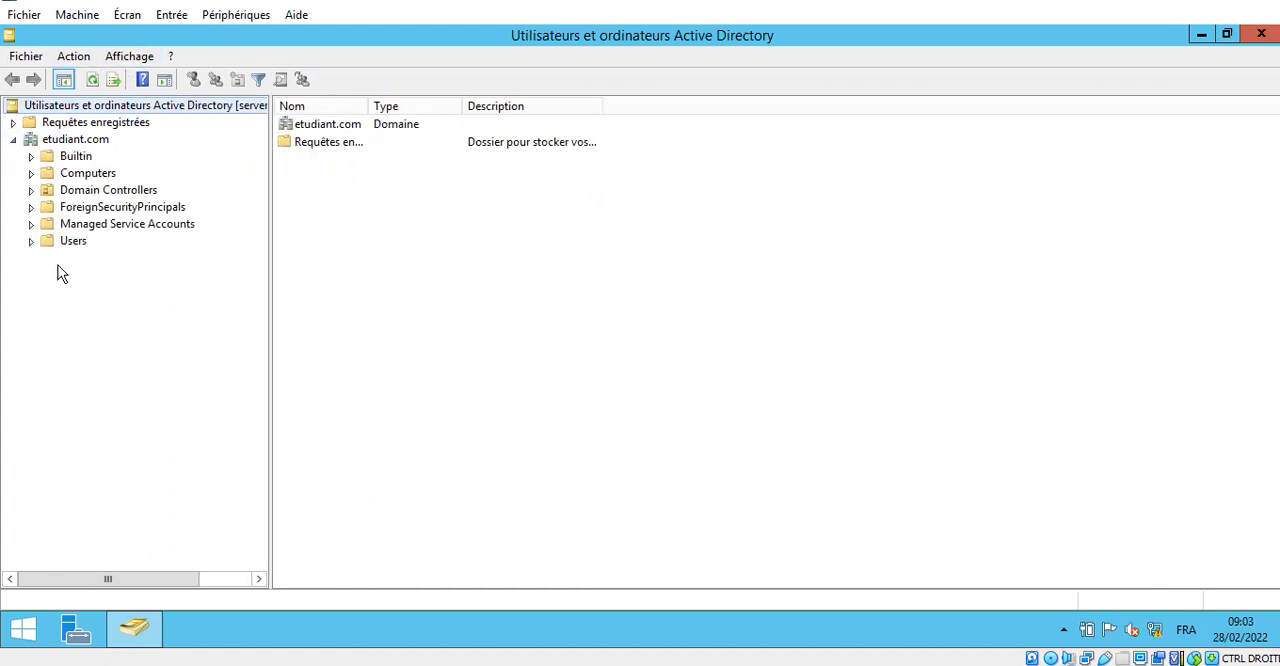
{"action": "key", "text": "ctrl+alt+d"}
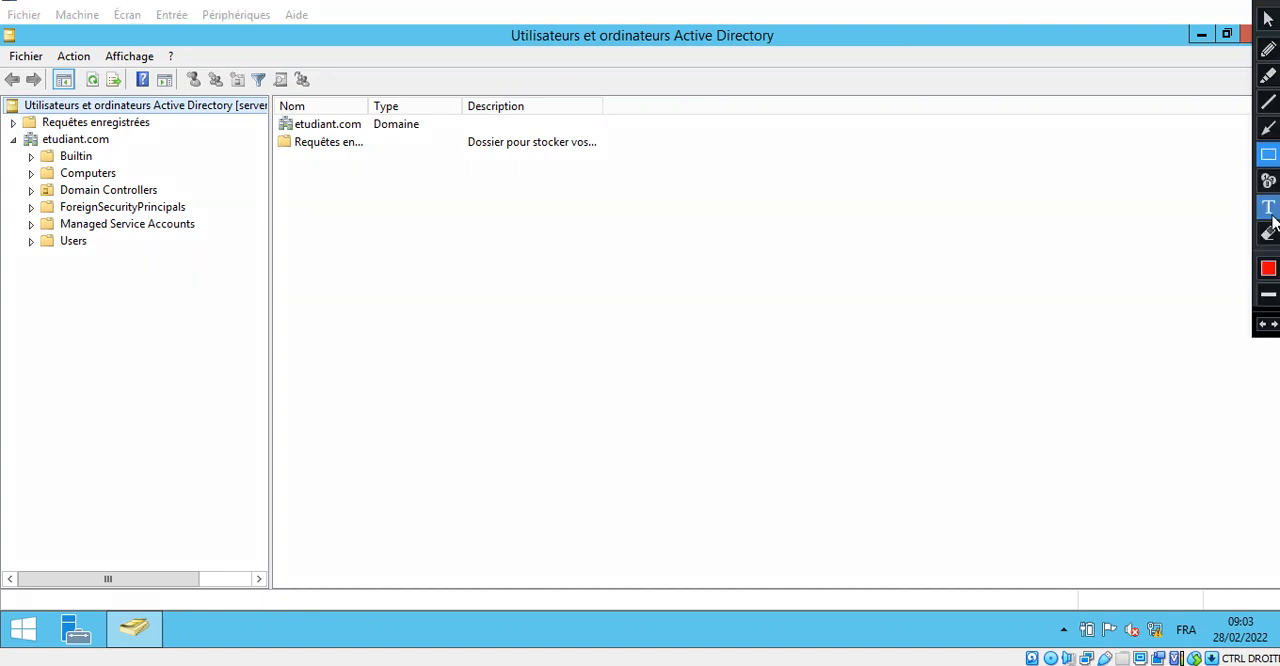
{"action": "left_click_drag", "start_coordinate": [14, 229], "coordinate": [130, 265]}
{"action": "key", "text": "Escape"}
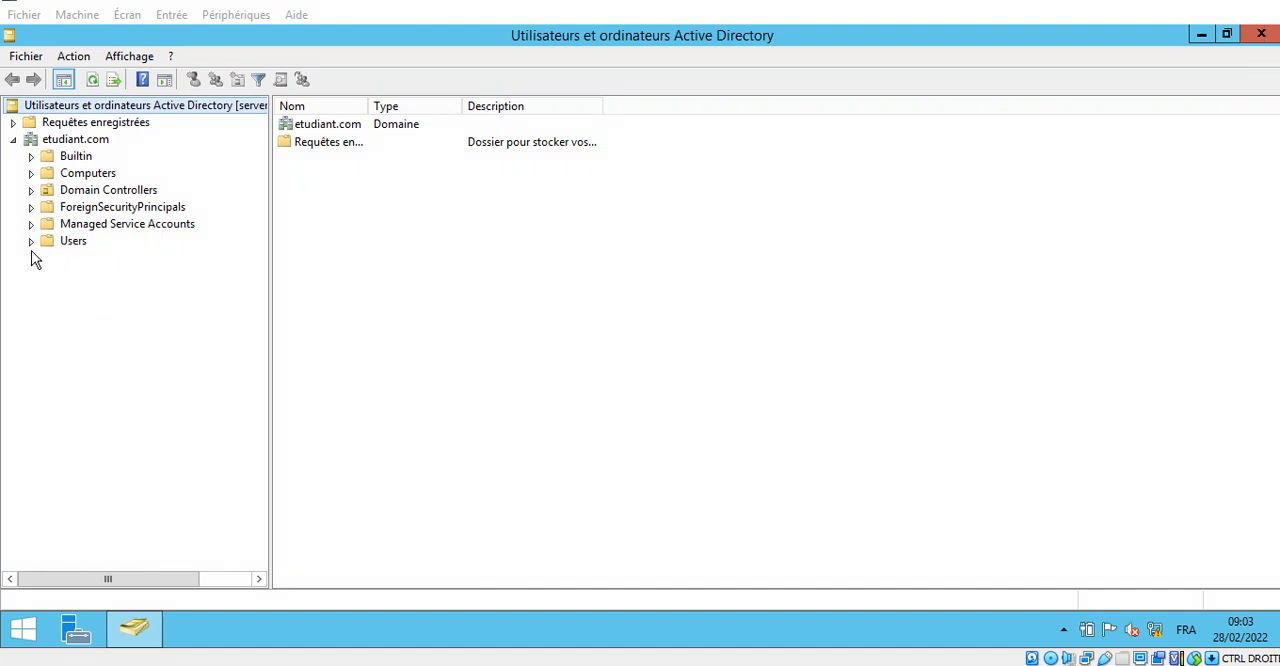
{"action": "left_click", "coordinate": [31, 242]}
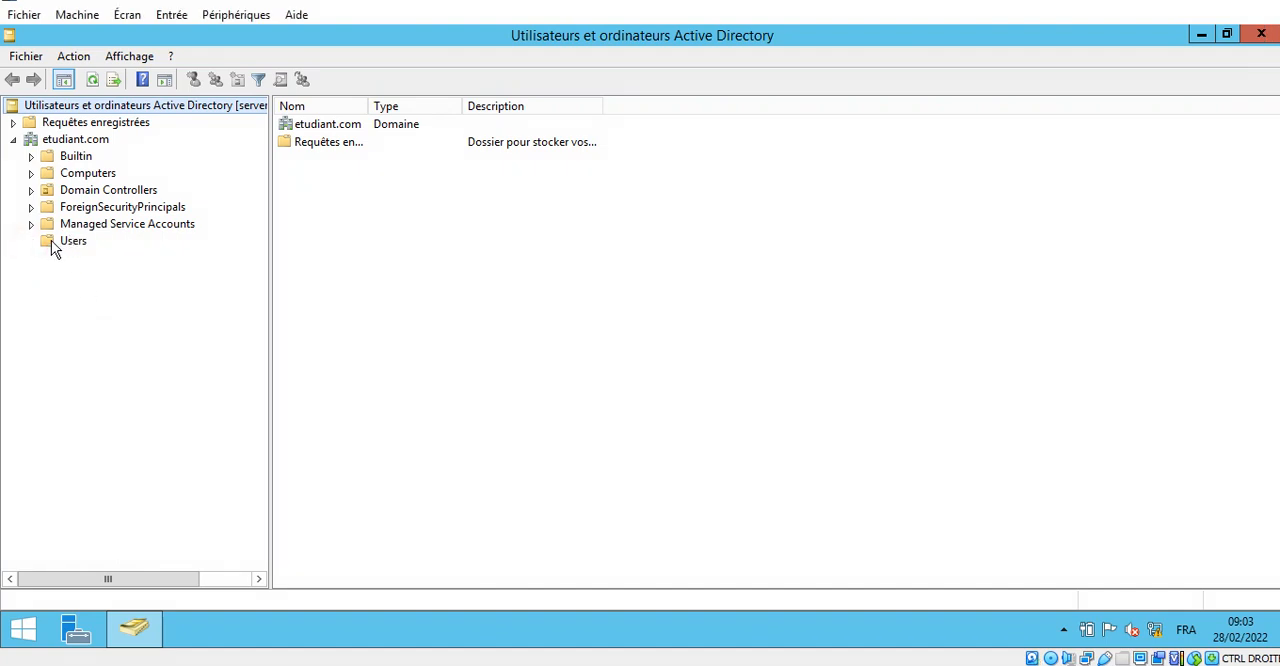
{"action": "left_click", "coordinate": [52, 240]}
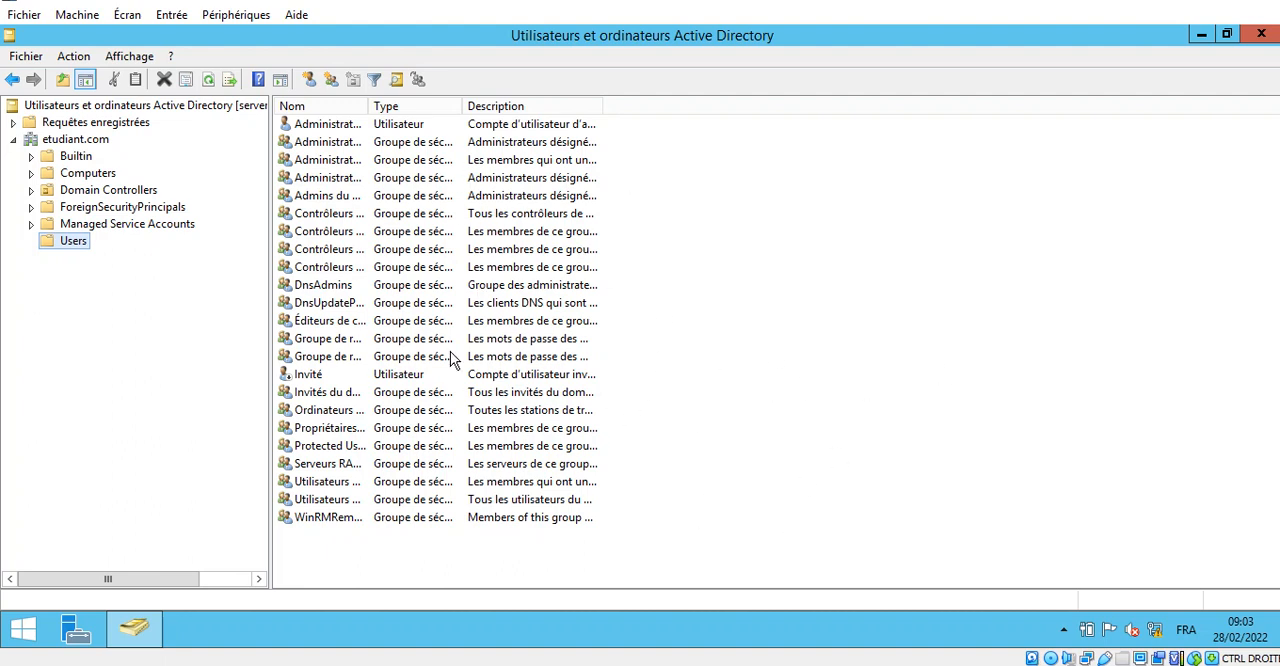
{"action": "right_click", "coordinate": [897, 428]}
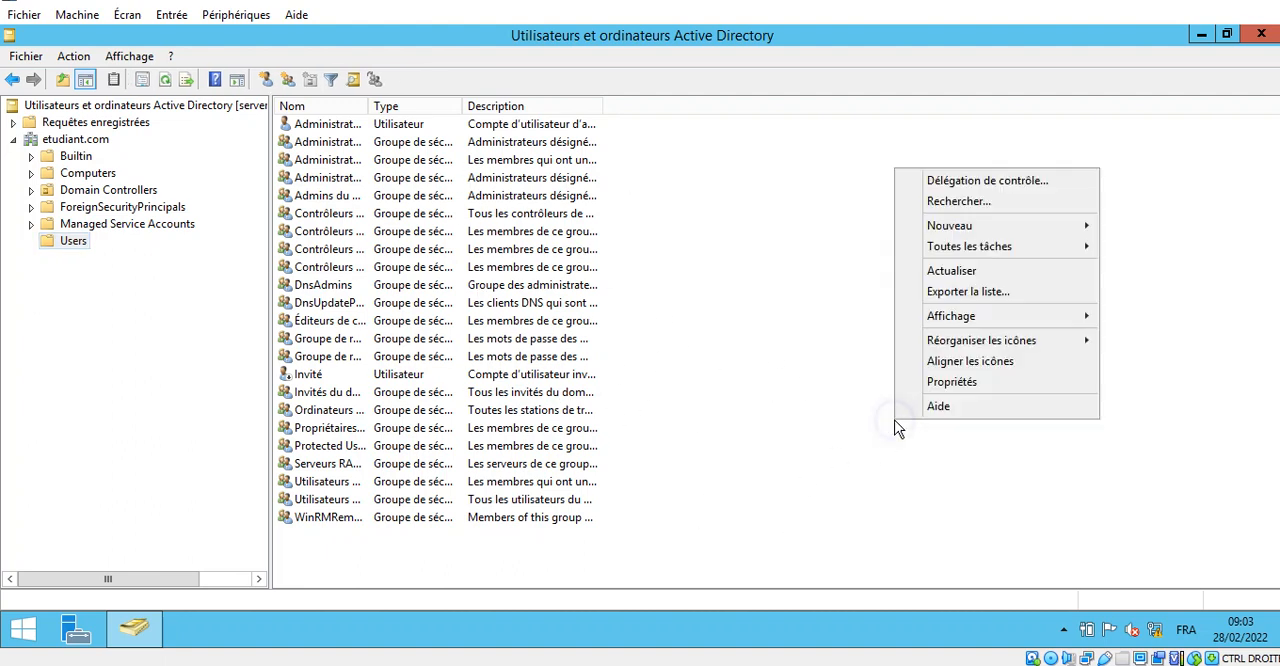
{"action": "mouse_move", "coordinate": [1006, 228]}
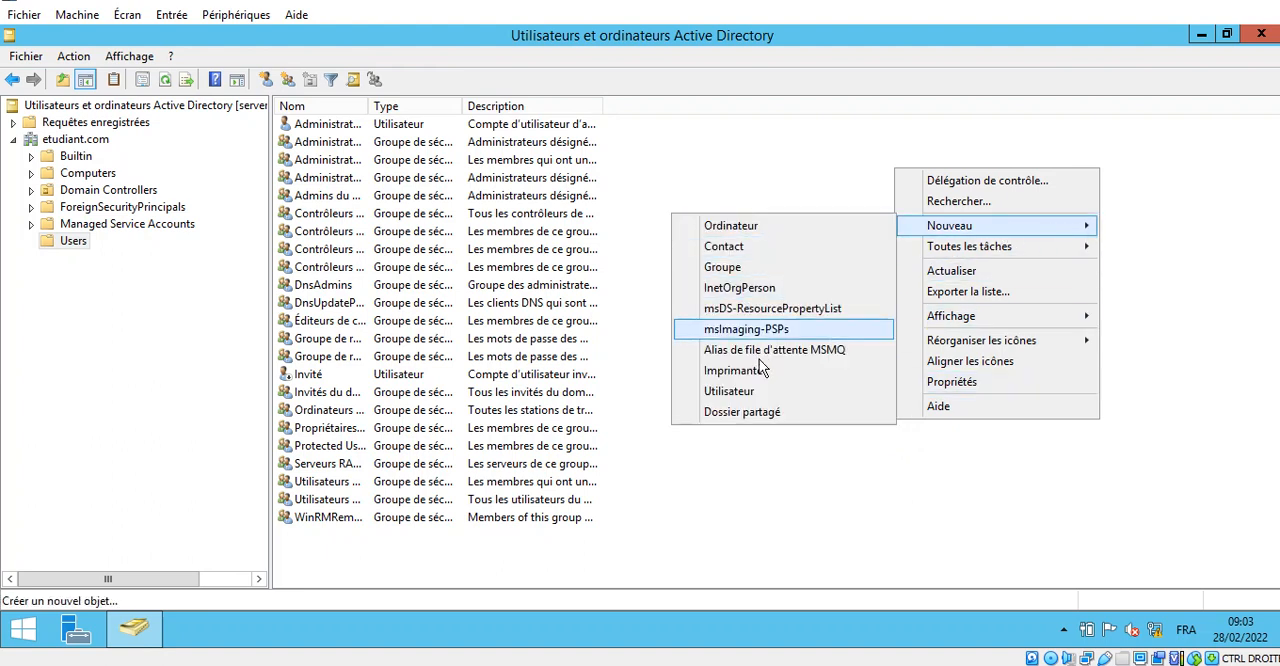
{"action": "left_click", "coordinate": [766, 391]}
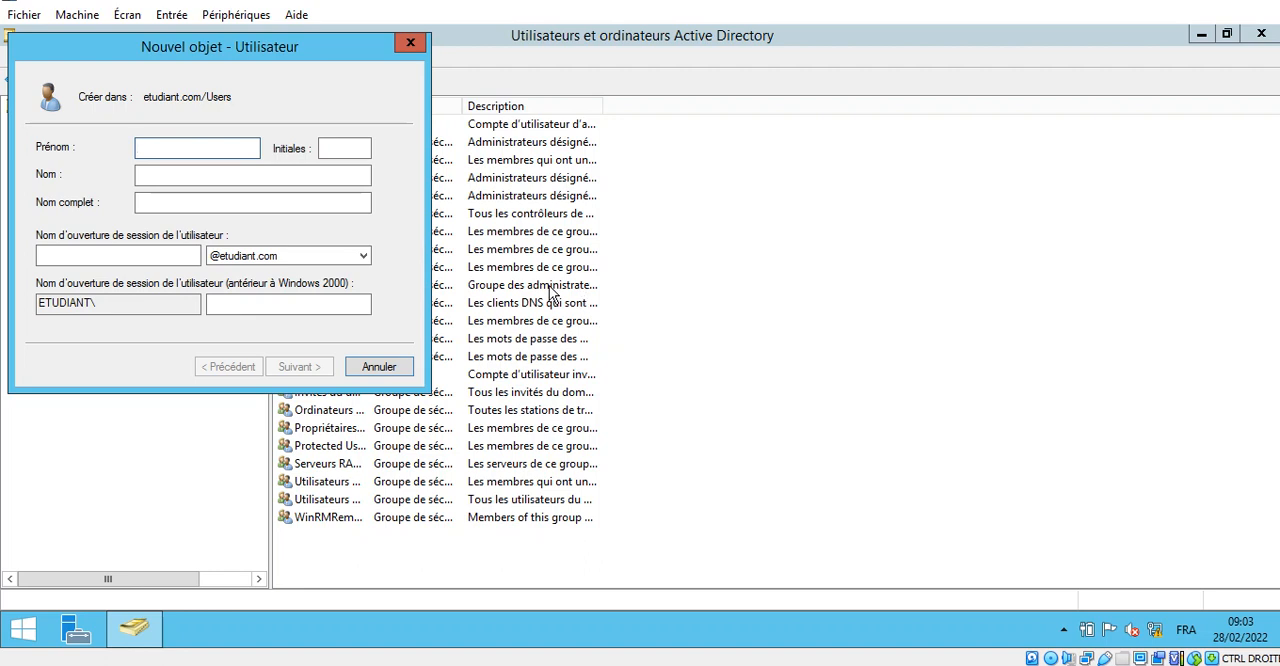
{"action": "type", "text": "fama"}
{"action": "key", "text": "Tab"}
{"action": "key", "text": "Tab"}
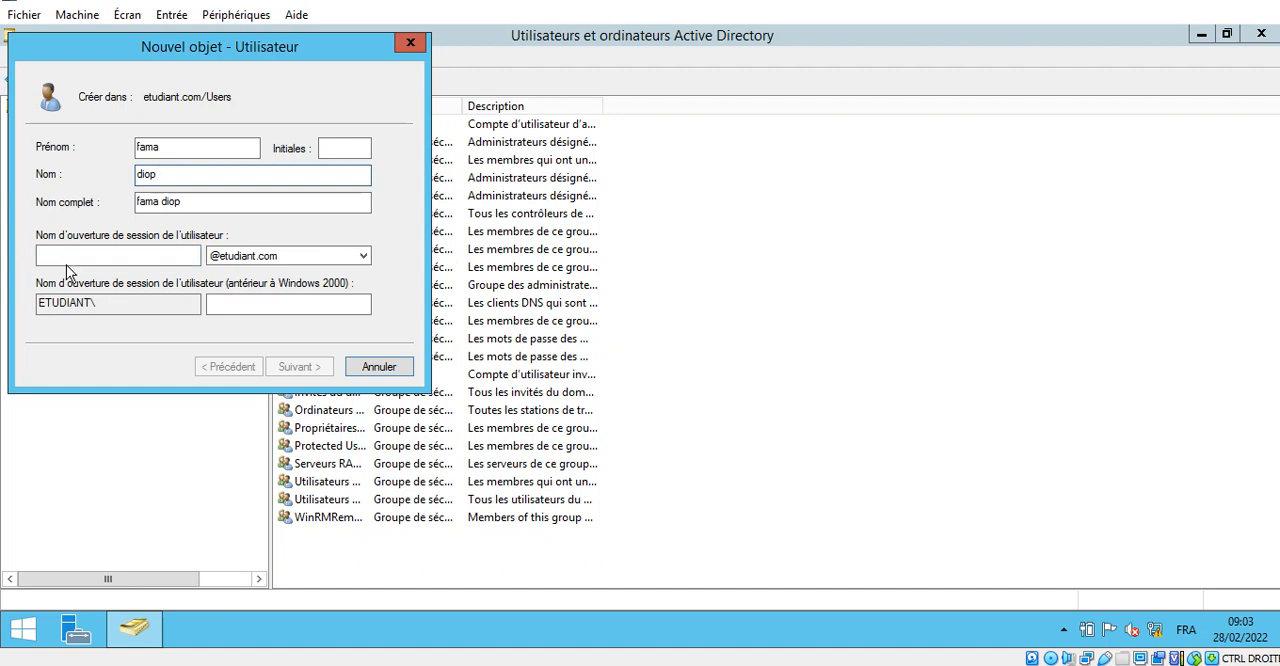
{"action": "left_click", "coordinate": [93, 256]}
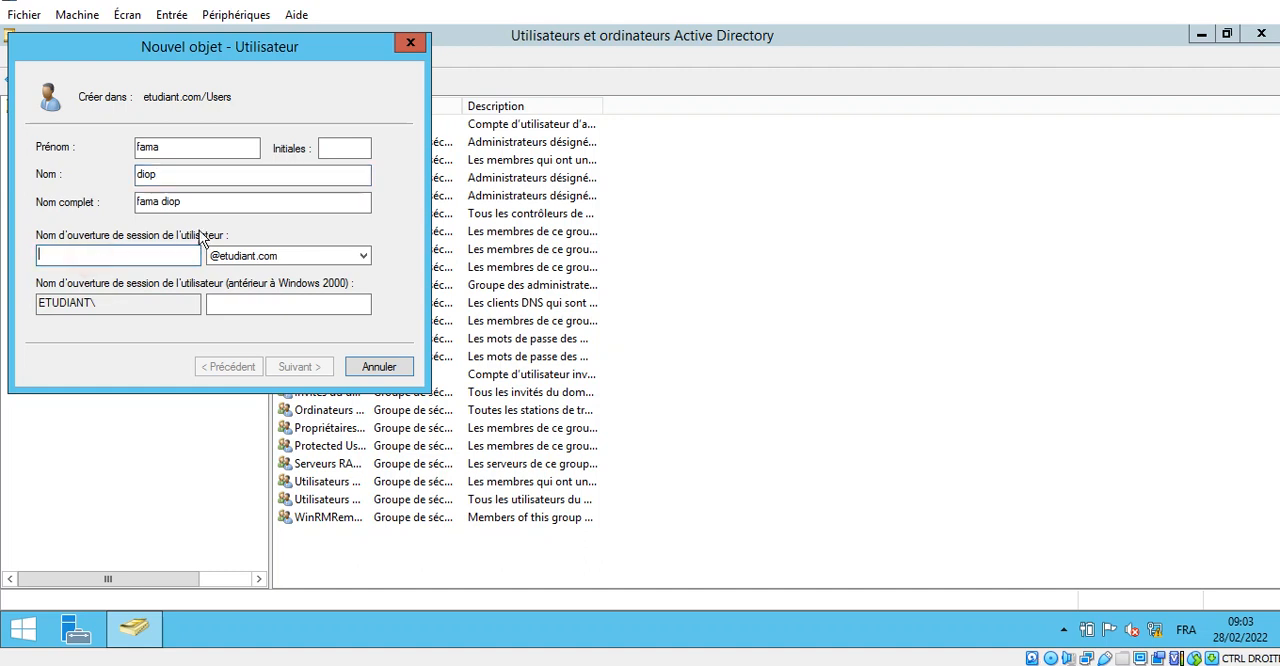
{"action": "type", "text": "fama"}
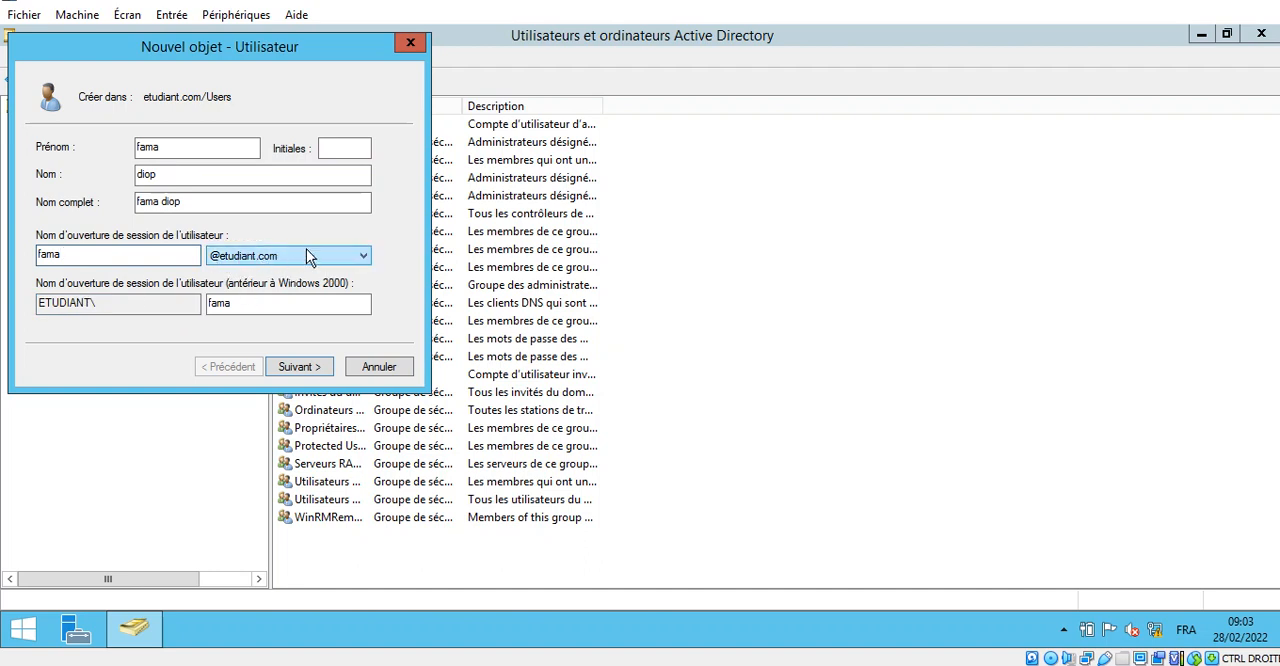
{"action": "double_click", "coordinate": [250, 305]}
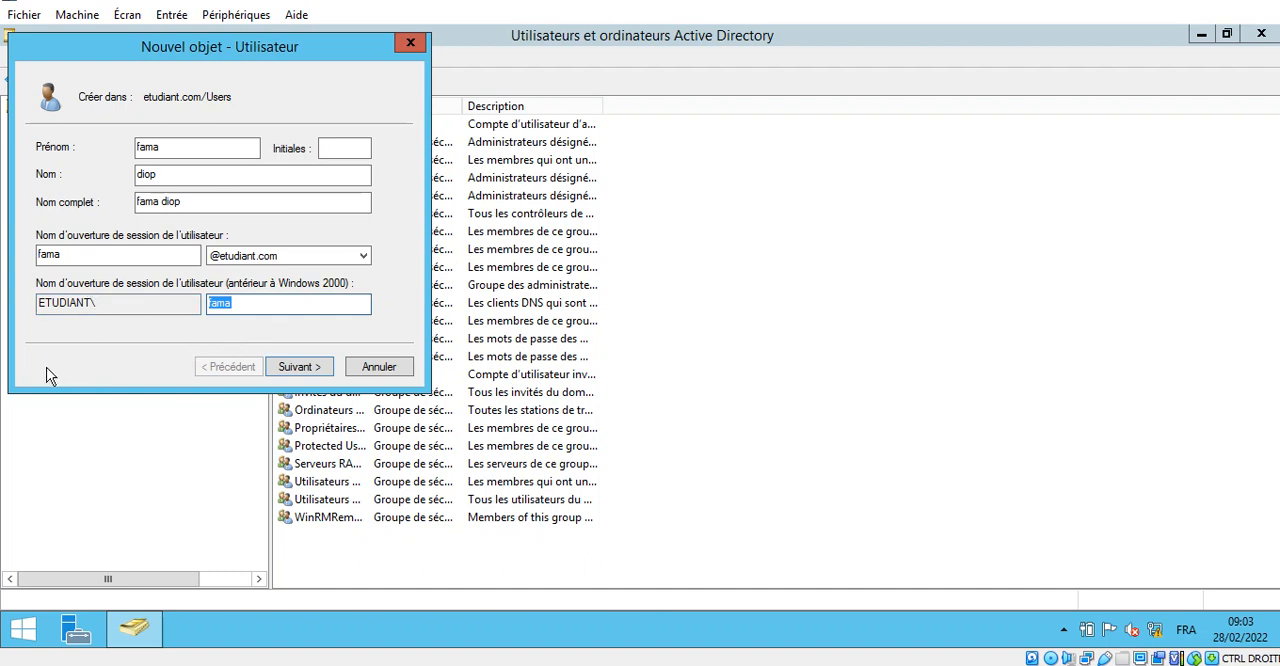
{"action": "left_click", "coordinate": [297, 378]}
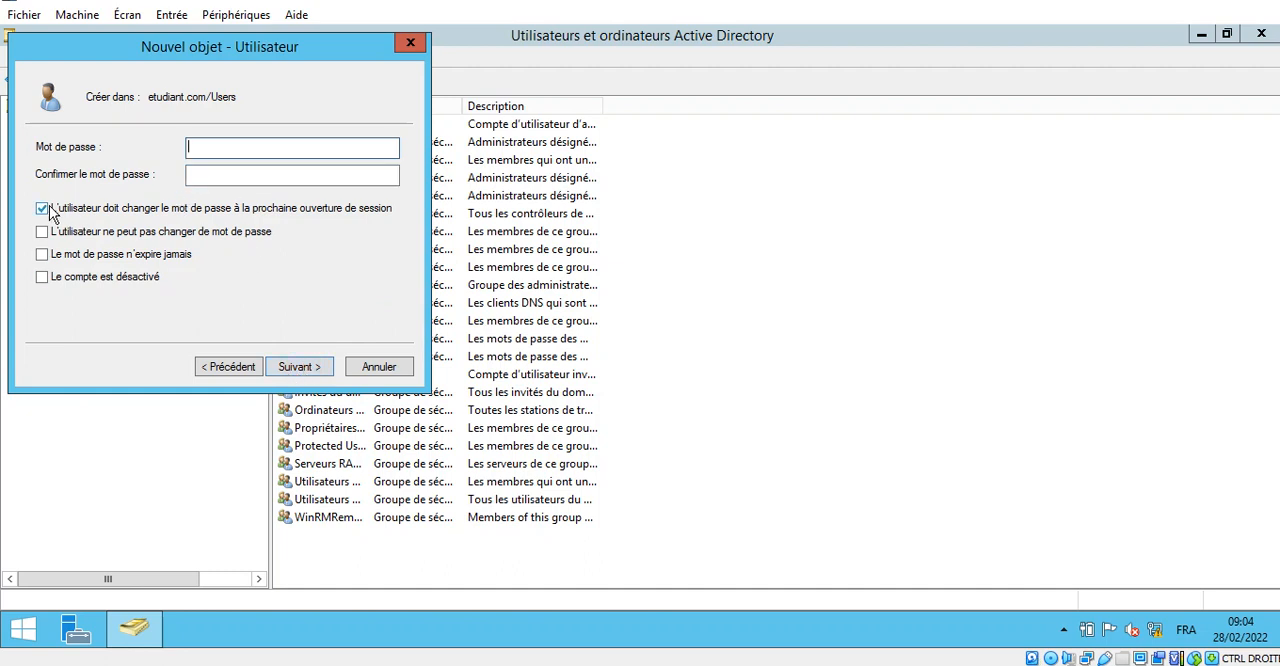
- Enter and confirm the account password, disable the forced change at next logon, set the password to never expire, and create the user
{"action": "left_click", "coordinate": [220, 144]}
{"action": "key", "text": "Tab"}
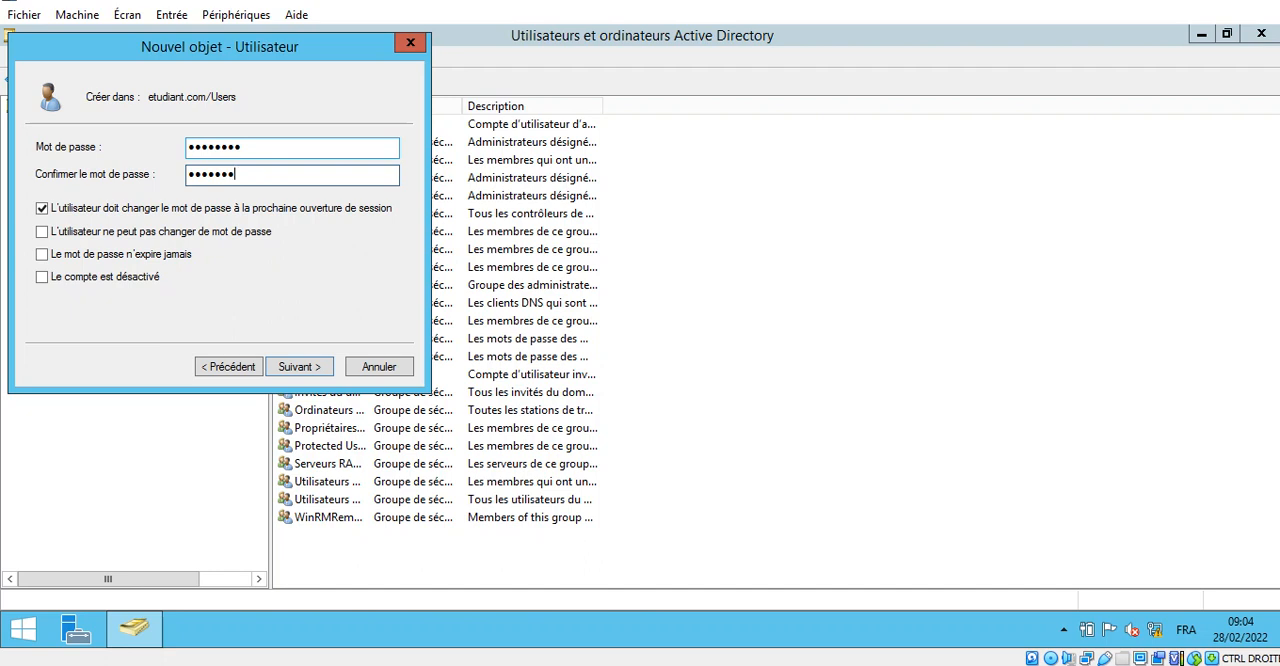
{"action": "left_click", "coordinate": [42, 210]}
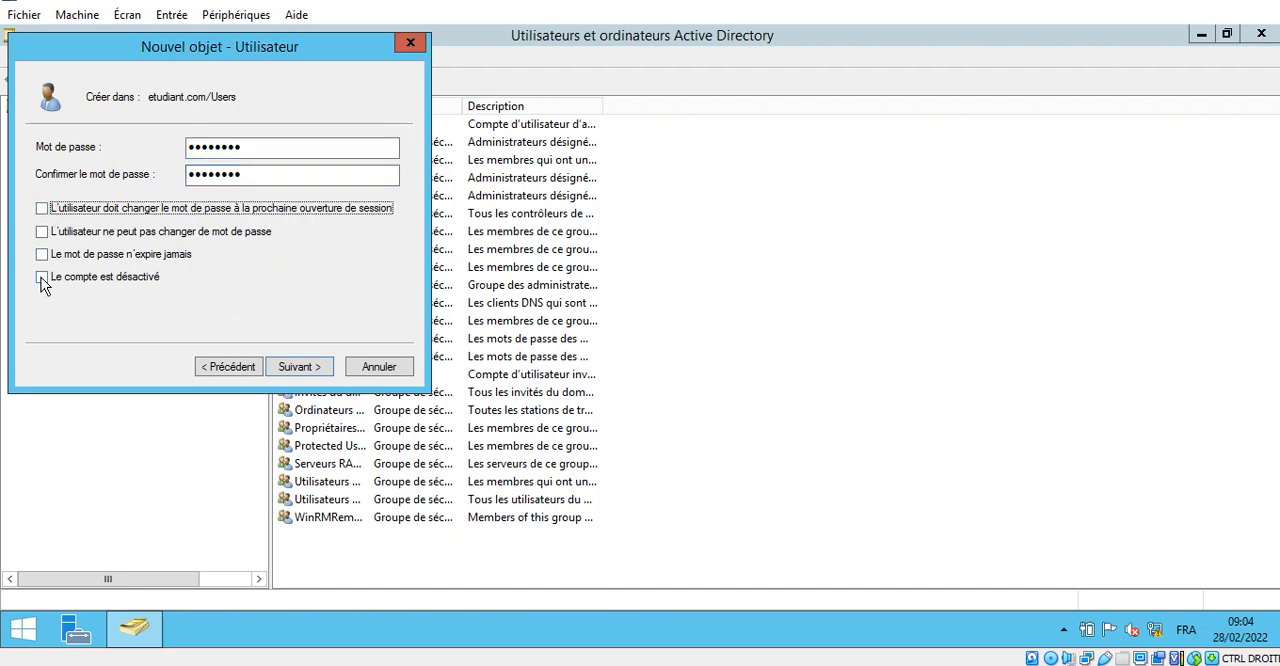
{"action": "left_click", "coordinate": [42, 254]}
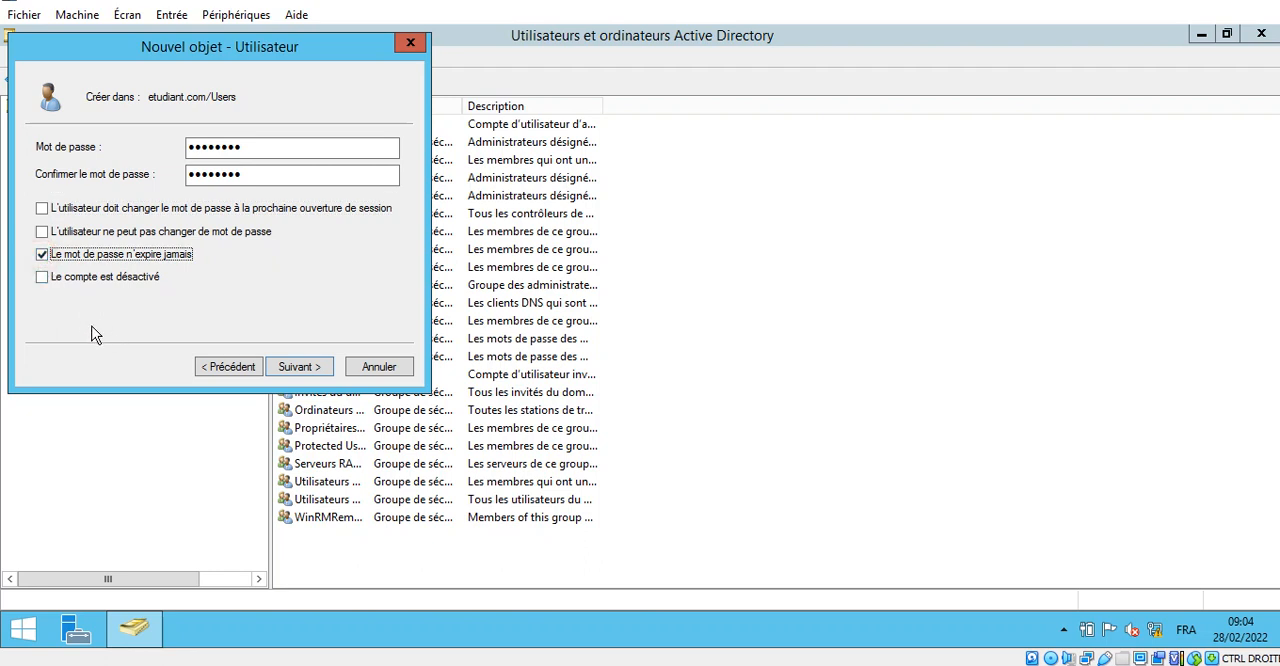
{"action": "left_click", "coordinate": [322, 372]}
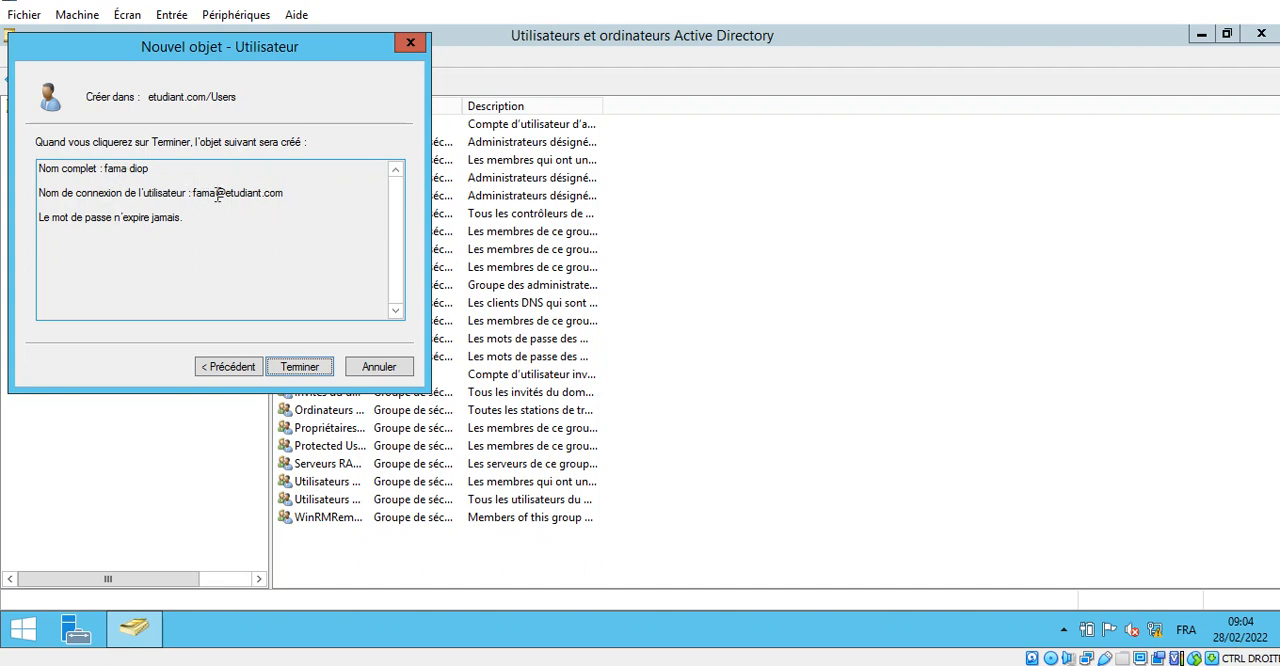
{"action": "left_click", "coordinate": [308, 368]}
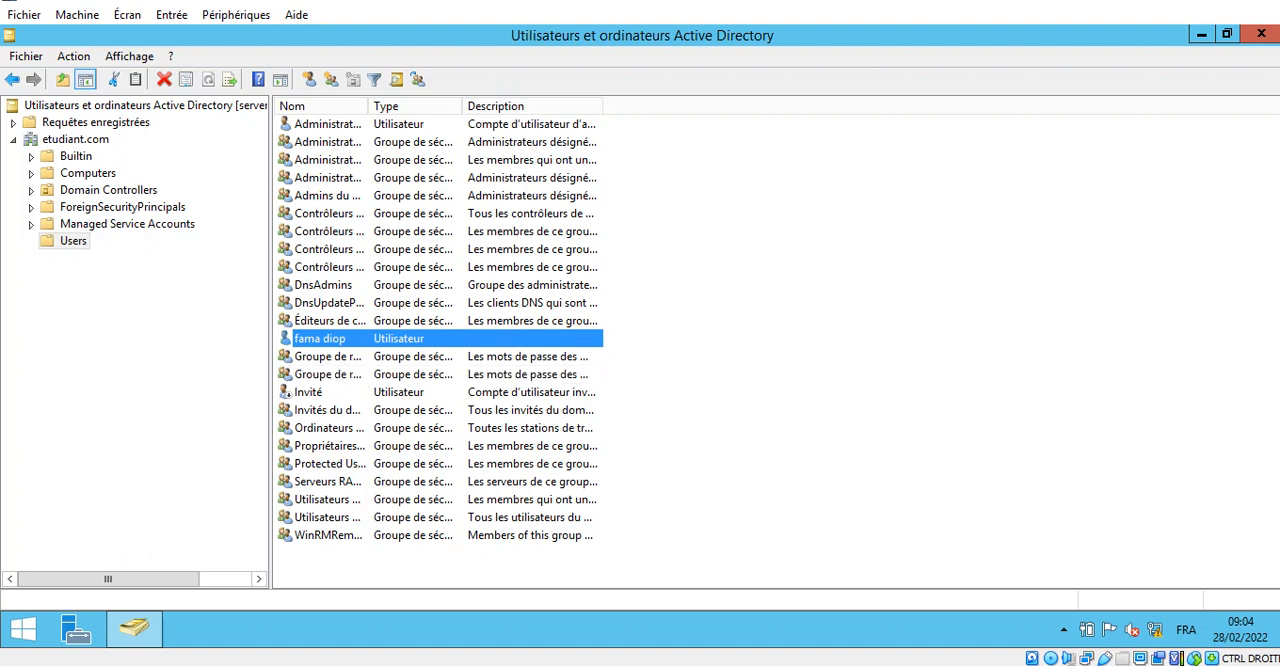
- Switch to the Windows 7 client, run lusrmgr.msc and open the local Utilisateurs folder
{"action": "left_click", "coordinate": [120, 45]}
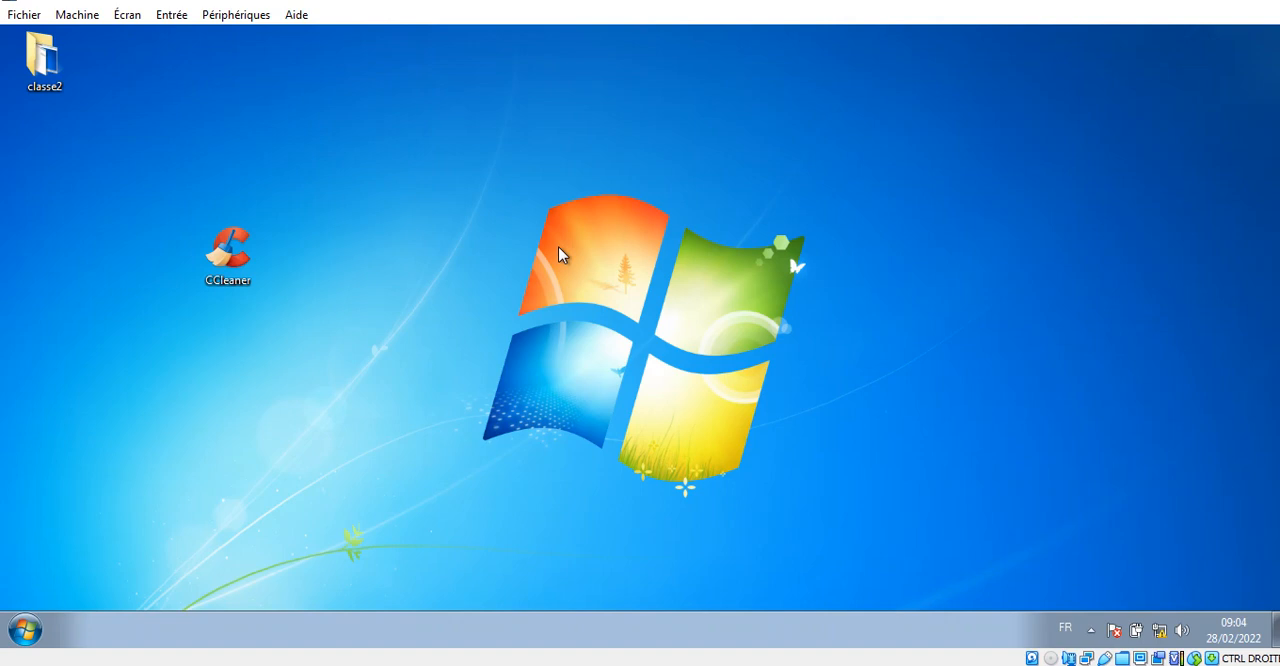
{"action": "key", "text": "super"}
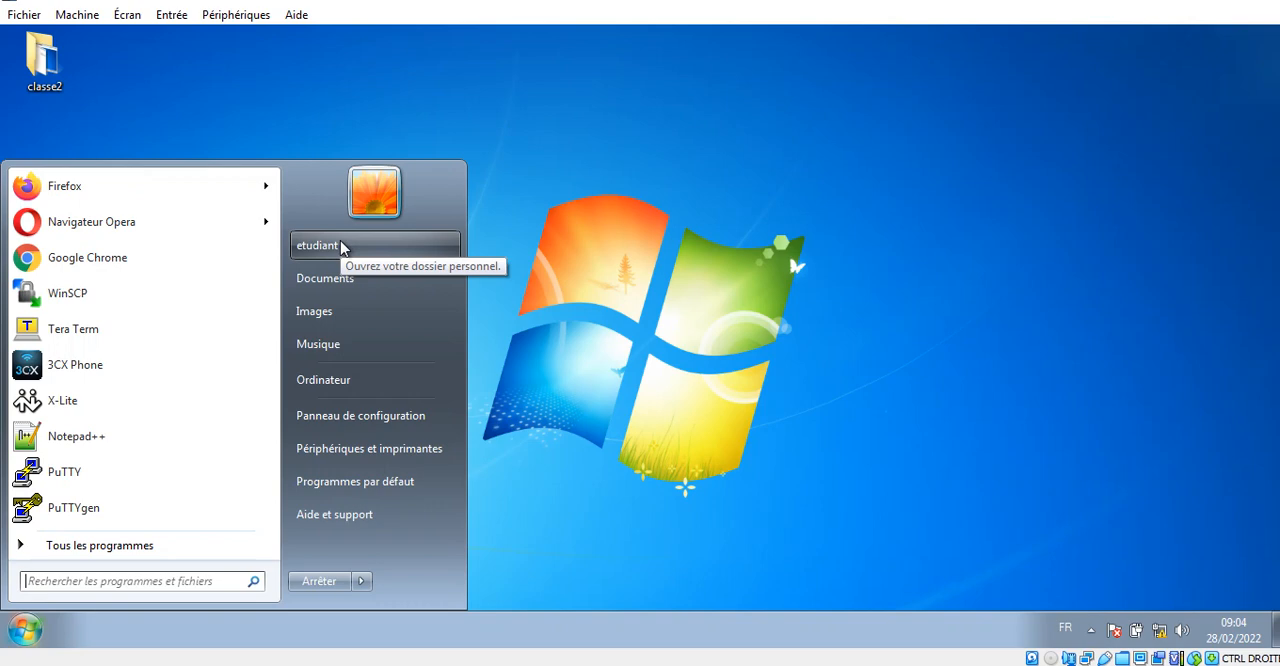
{"action": "left_click", "coordinate": [772, 311]}
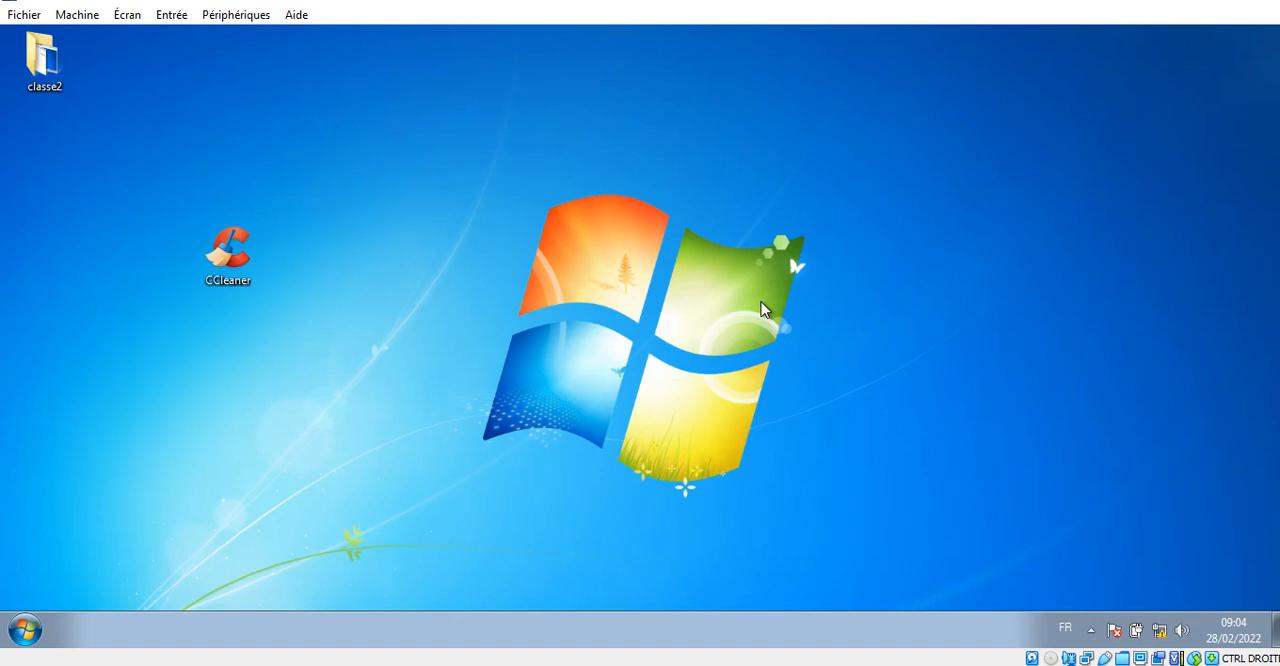
{"action": "key", "text": "super+r"}
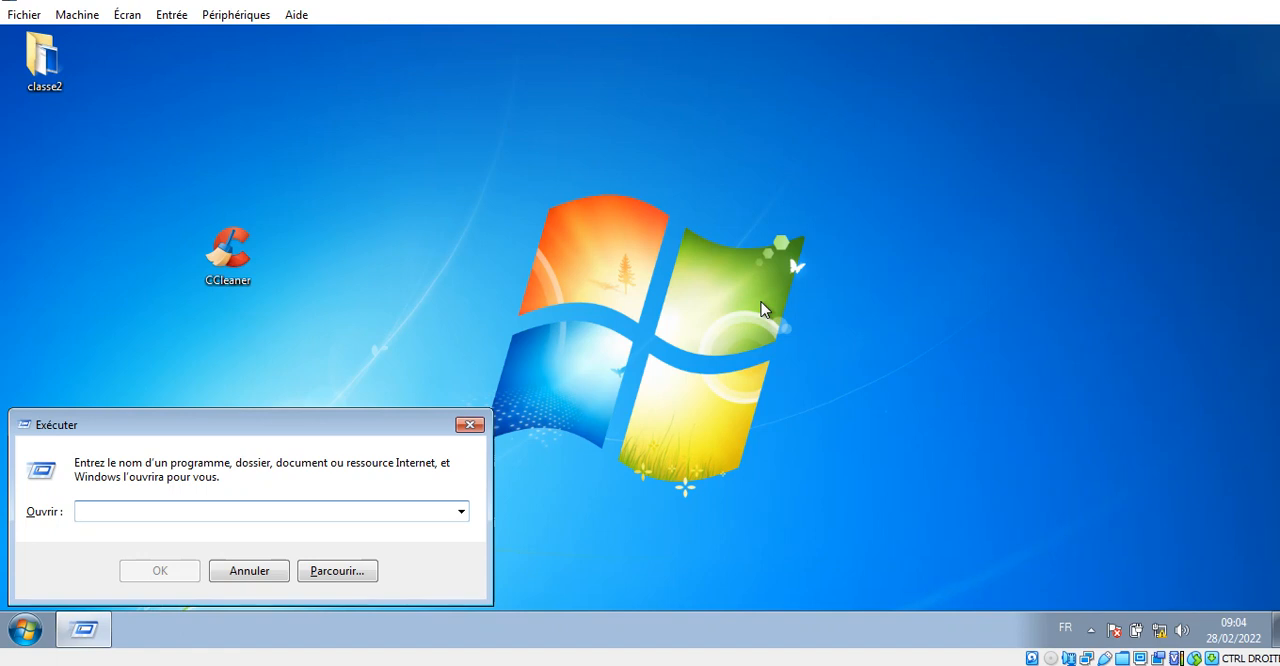
{"action": "type", "text": "lusrmgr.msc"}
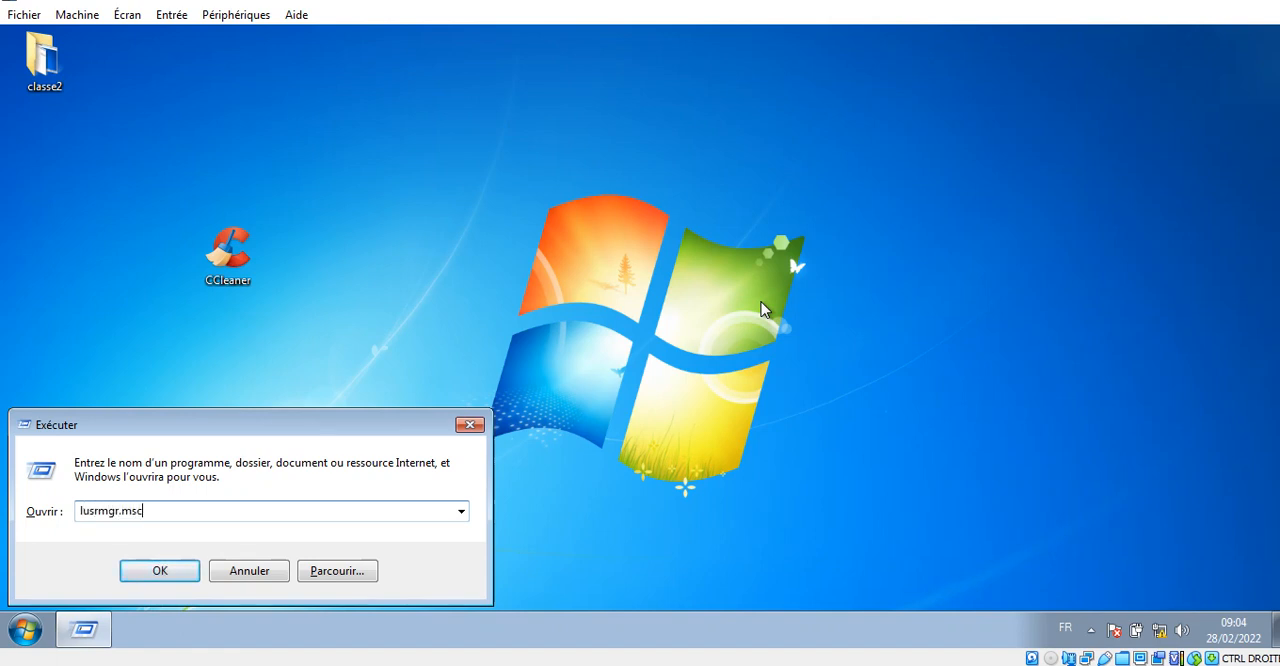
{"action": "key", "text": "Return"}
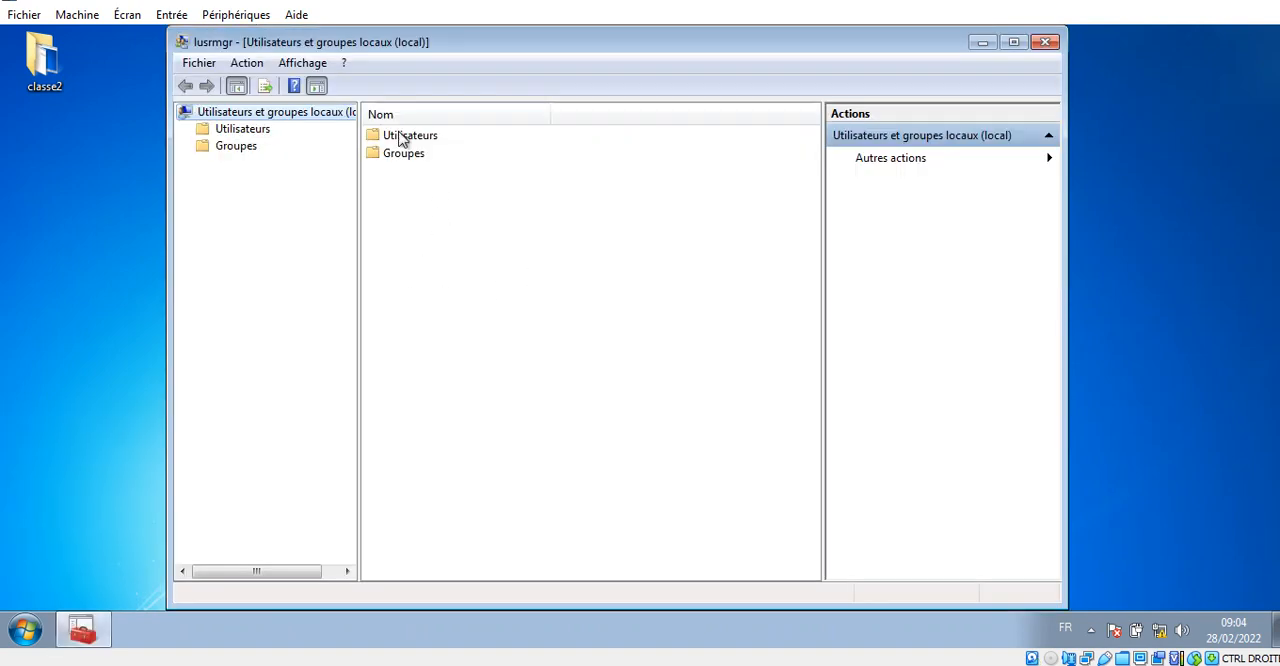
{"action": "double_click", "coordinate": [400, 138]}
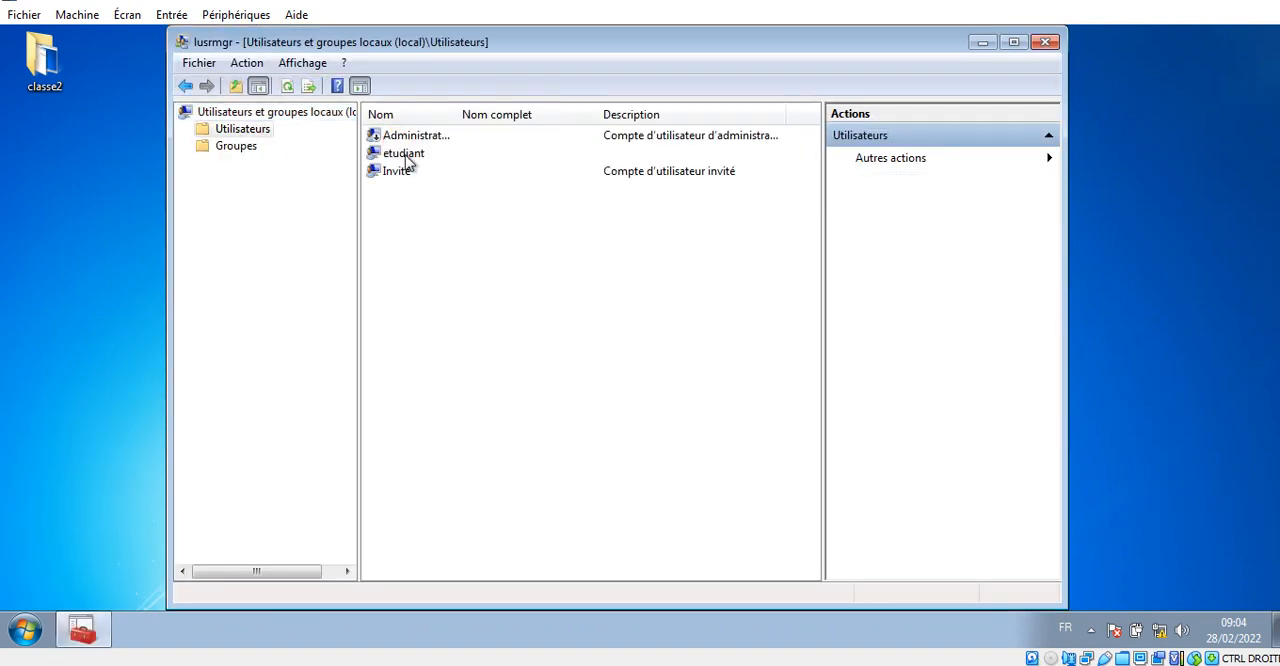
- Reset the password of the local etudiant account, entering and confirming the new password, and close the local users console
{"action": "left_click", "coordinate": [405, 160]}
{"action": "right_click", "coordinate": [434, 160]}
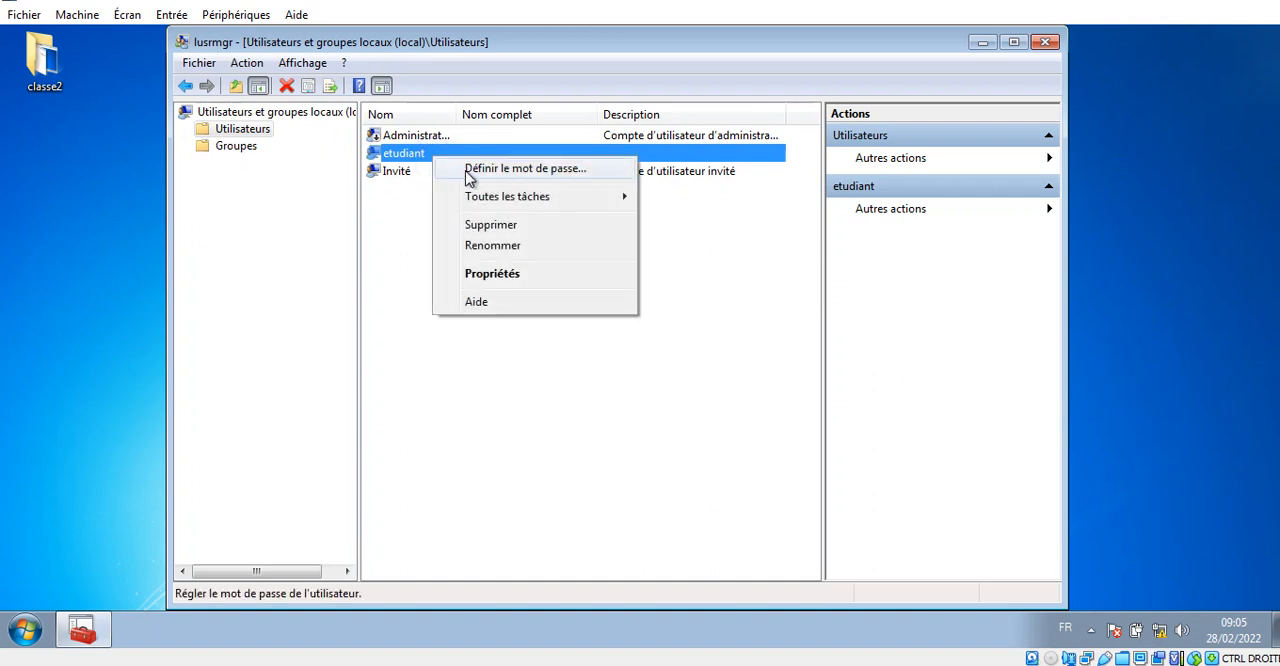
{"action": "left_click", "coordinate": [565, 170]}
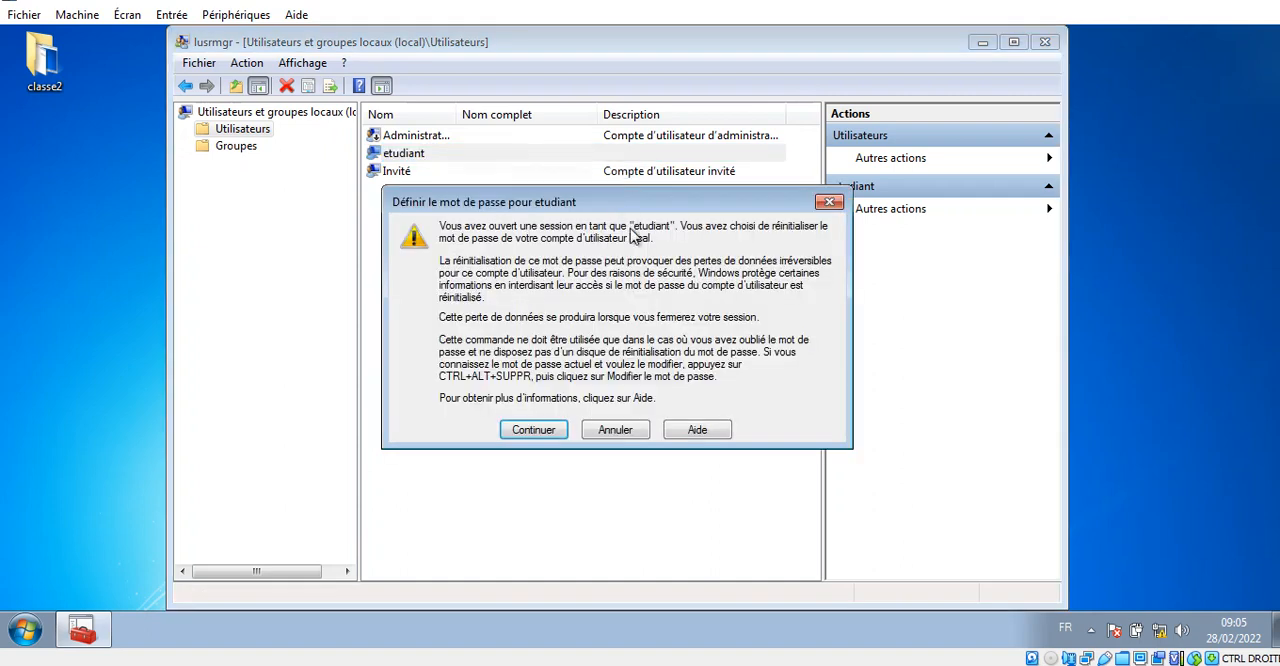
{"action": "left_click", "coordinate": [548, 428]}
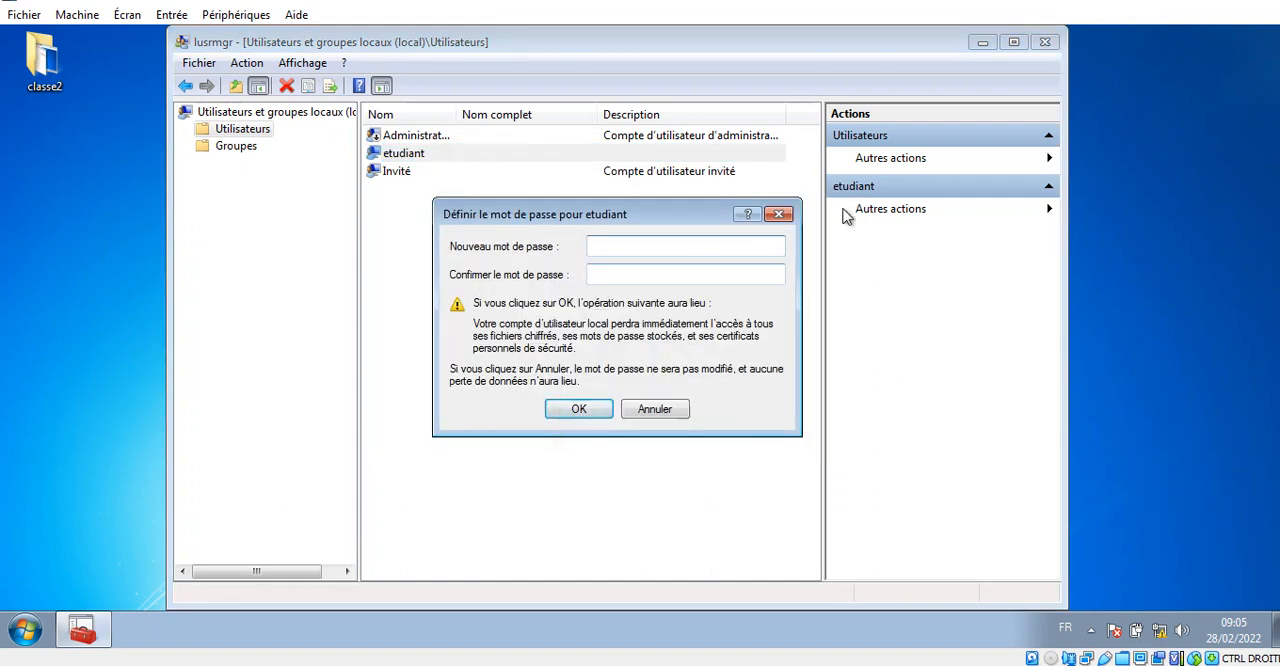
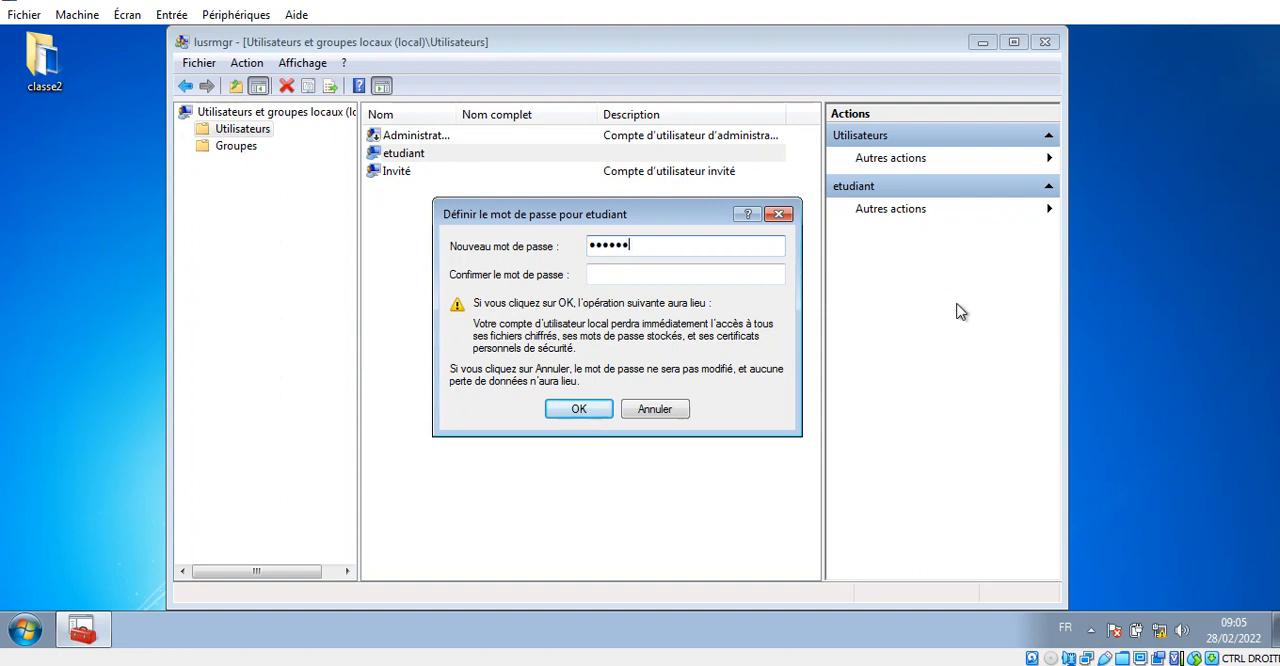
{"action": "key", "text": "Tab"}
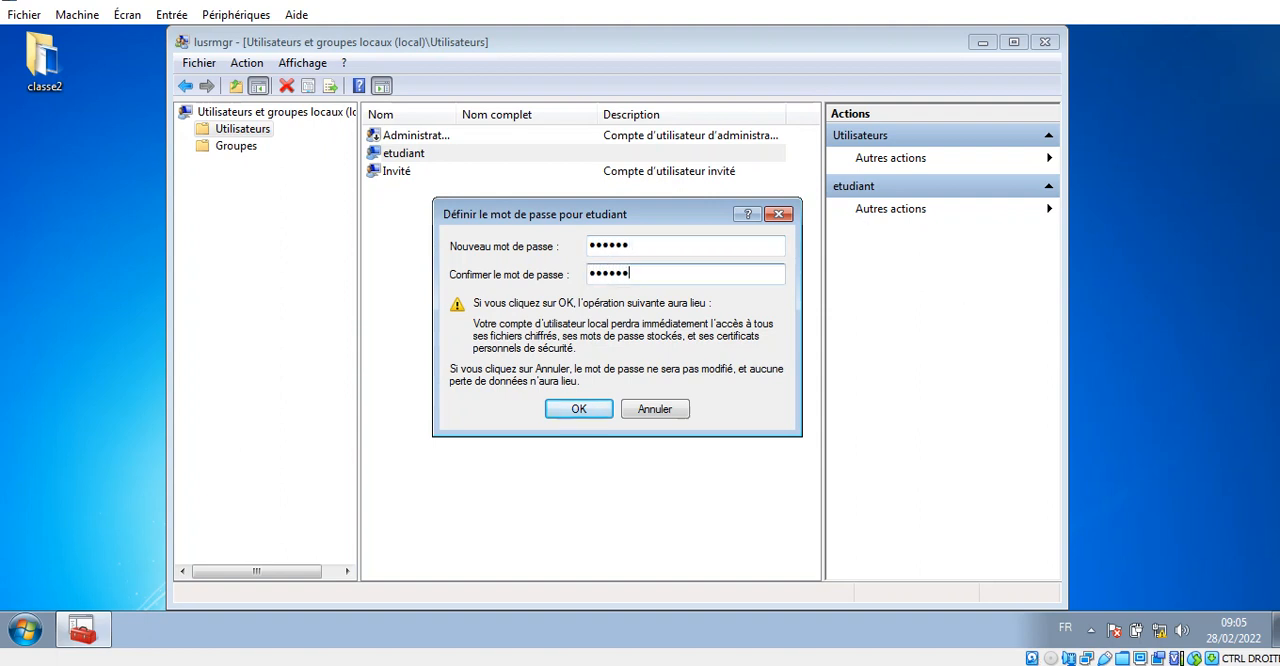
{"action": "left_click", "coordinate": [579, 409]}
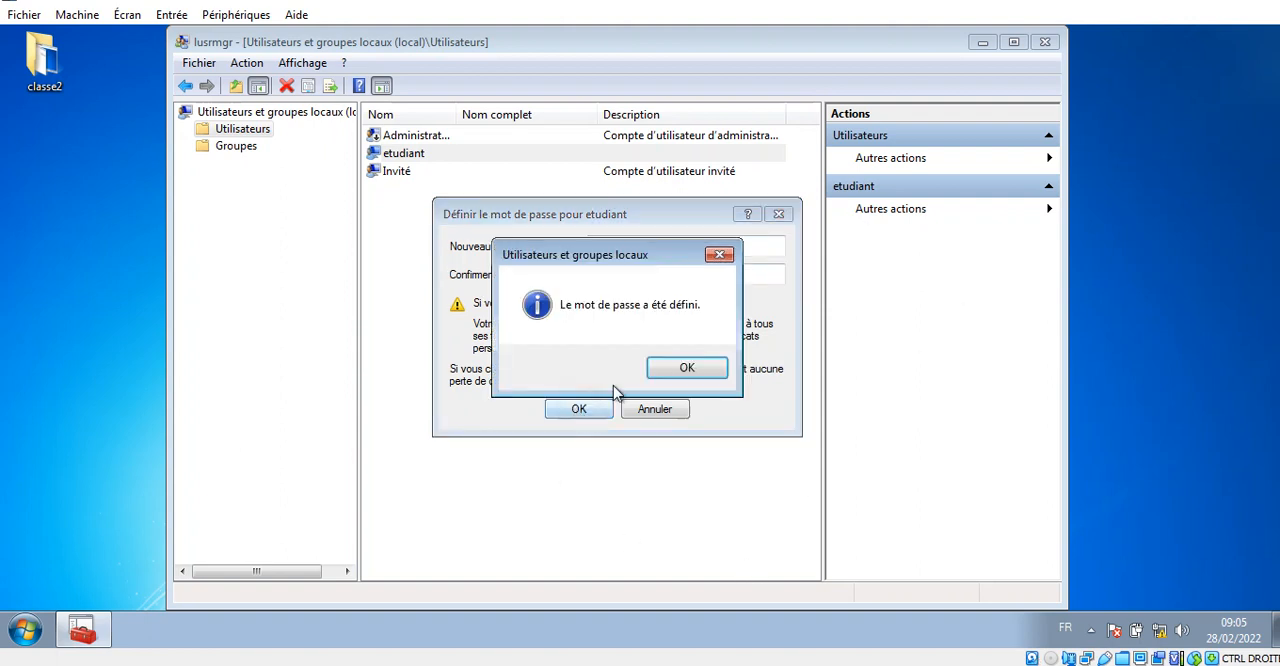
{"action": "left_click", "coordinate": [706, 369]}
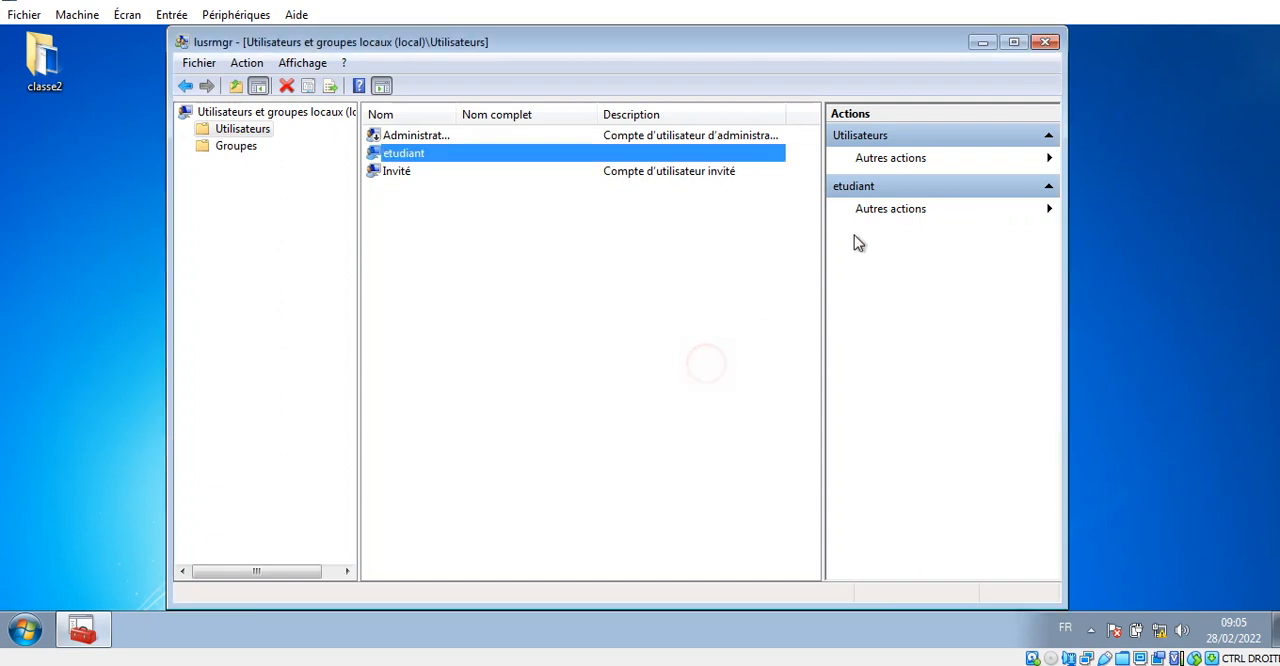
{"action": "left_click", "coordinate": [1045, 42]}
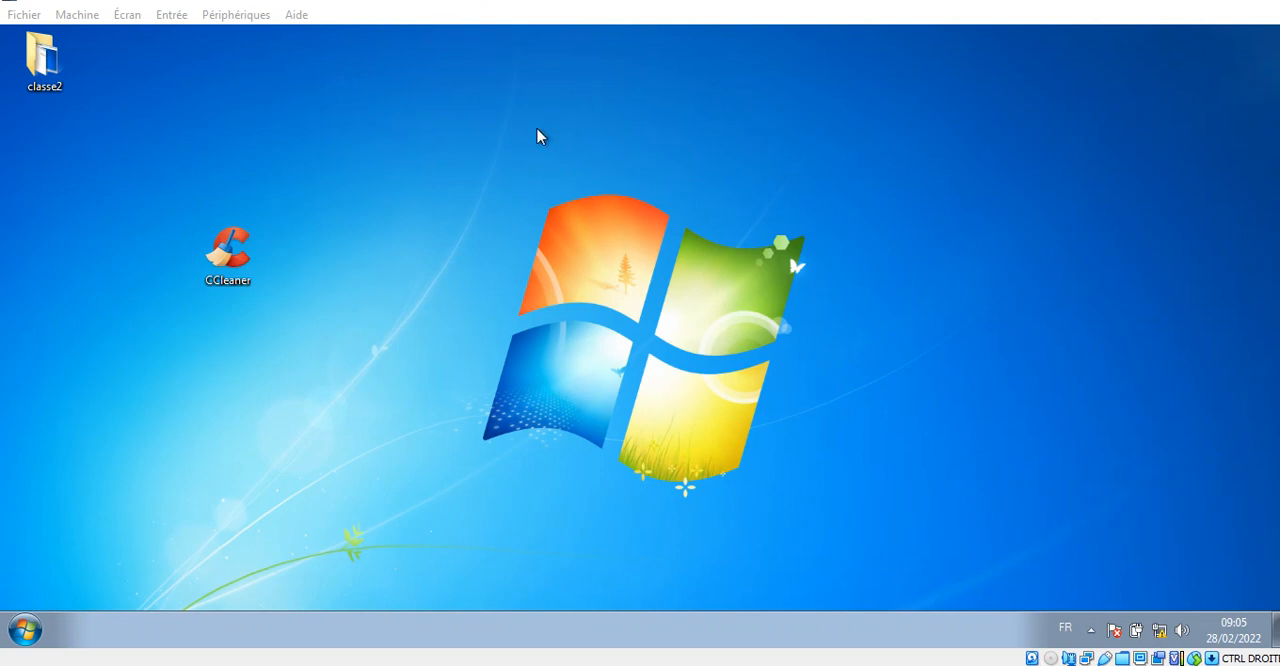
- Run sysdm.cpl to open the system properties with the computer name settings
{"action": "key", "text": "super+r"}
{"action": "key", "text": "Return"}
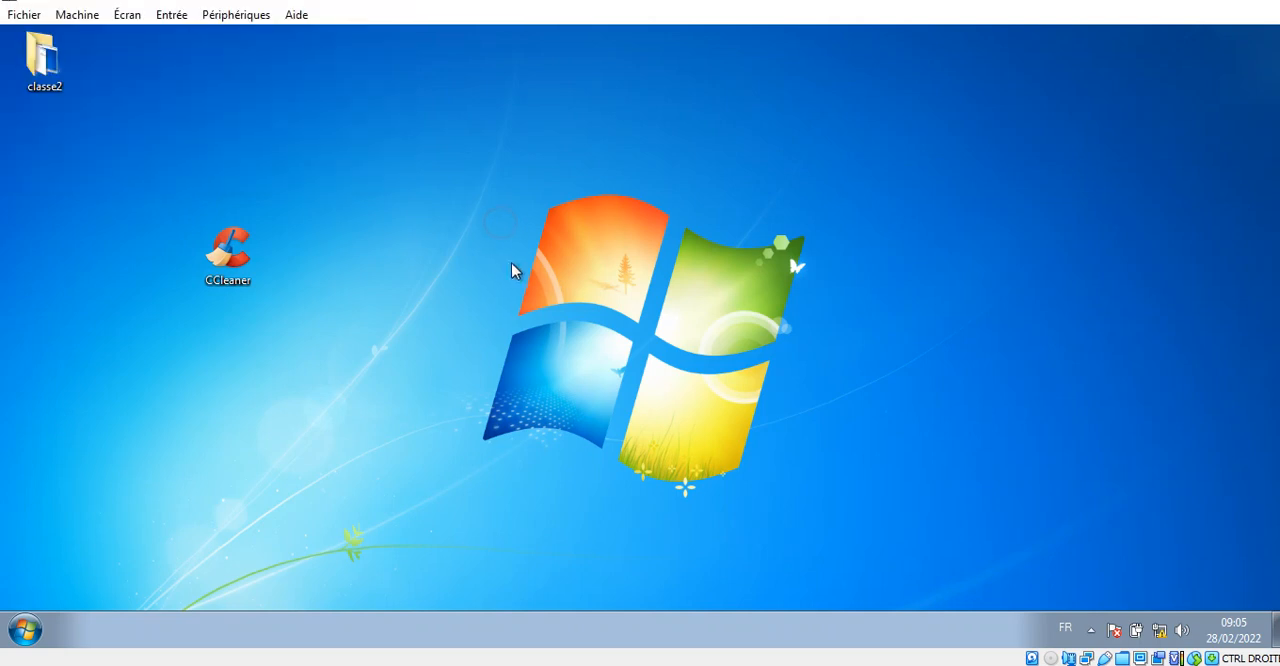
{"action": "key", "text": "super+r"}
{"action": "type", "text": "s"}
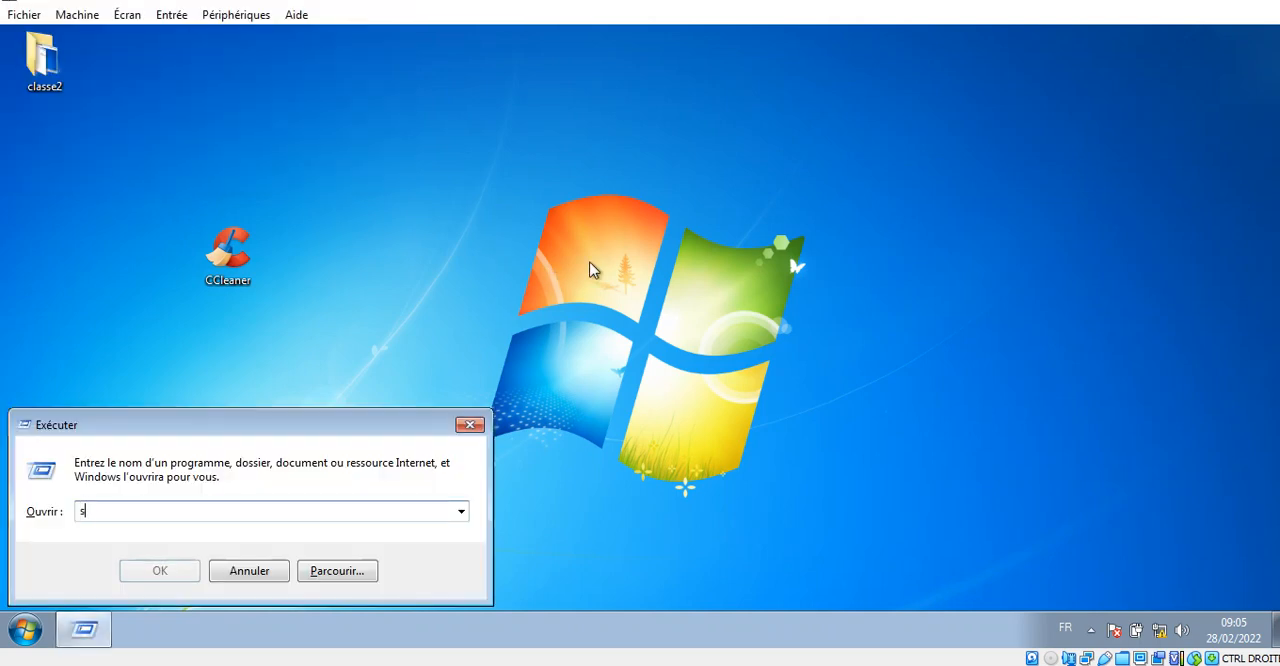
{"action": "type", "text": "ysdm.cpl"}
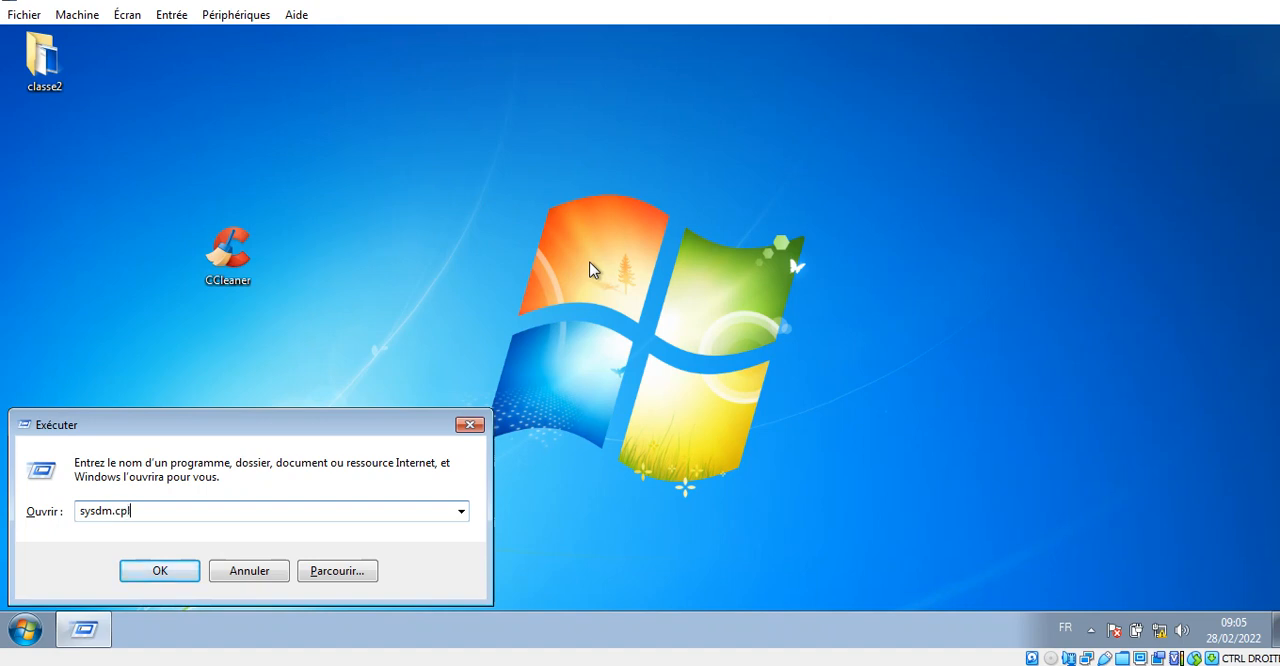
{"action": "key", "text": "Return"}
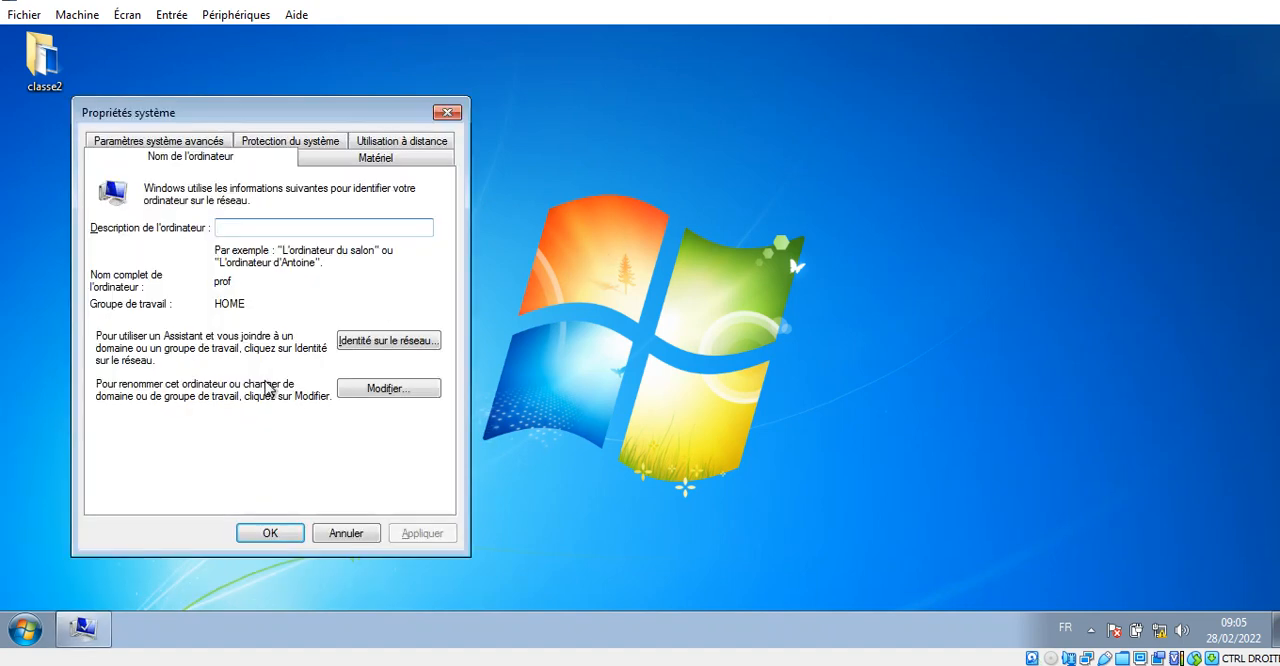
{"action": "left_click", "coordinate": [1240, 2]}
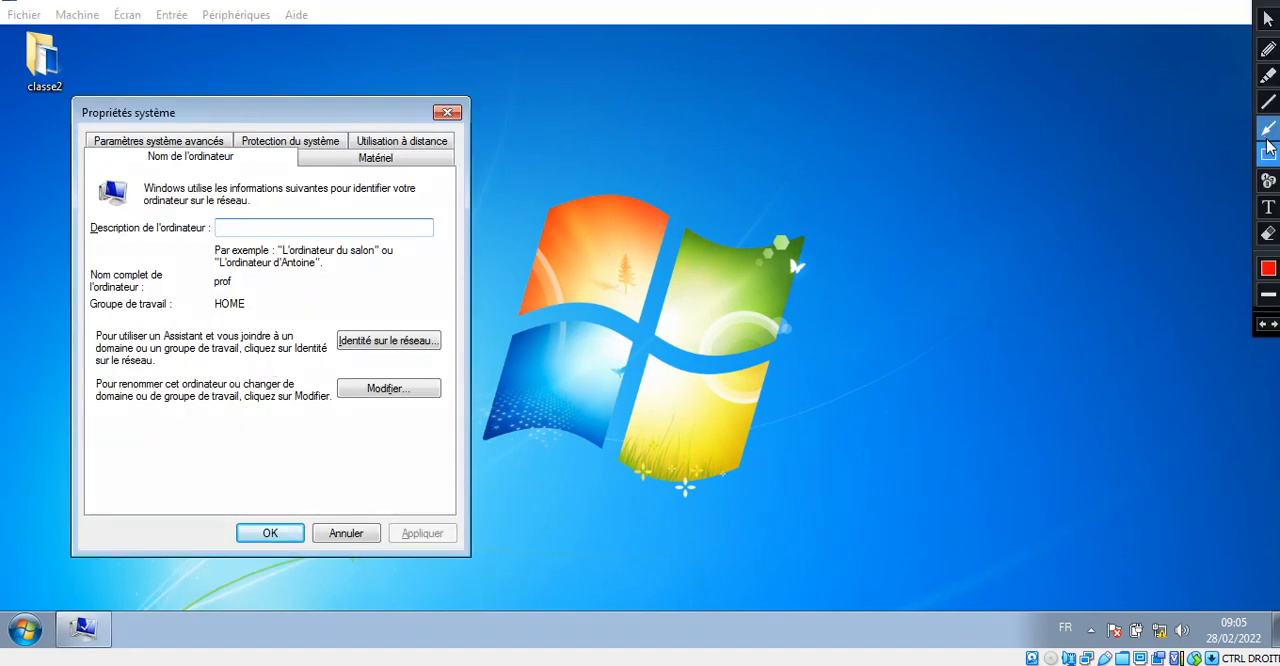
{"action": "left_click", "coordinate": [1272, 131]}
{"action": "mouse_move", "coordinate": [148, 427]}
{"action": "left_mouse_down"}
{"action": "mouse_move", "coordinate": [343, 423]}
{"action": "mouse_move", "coordinate": [350, 390]}
{"action": "left_mouse_up"}
{"action": "key", "text": "Escape"}
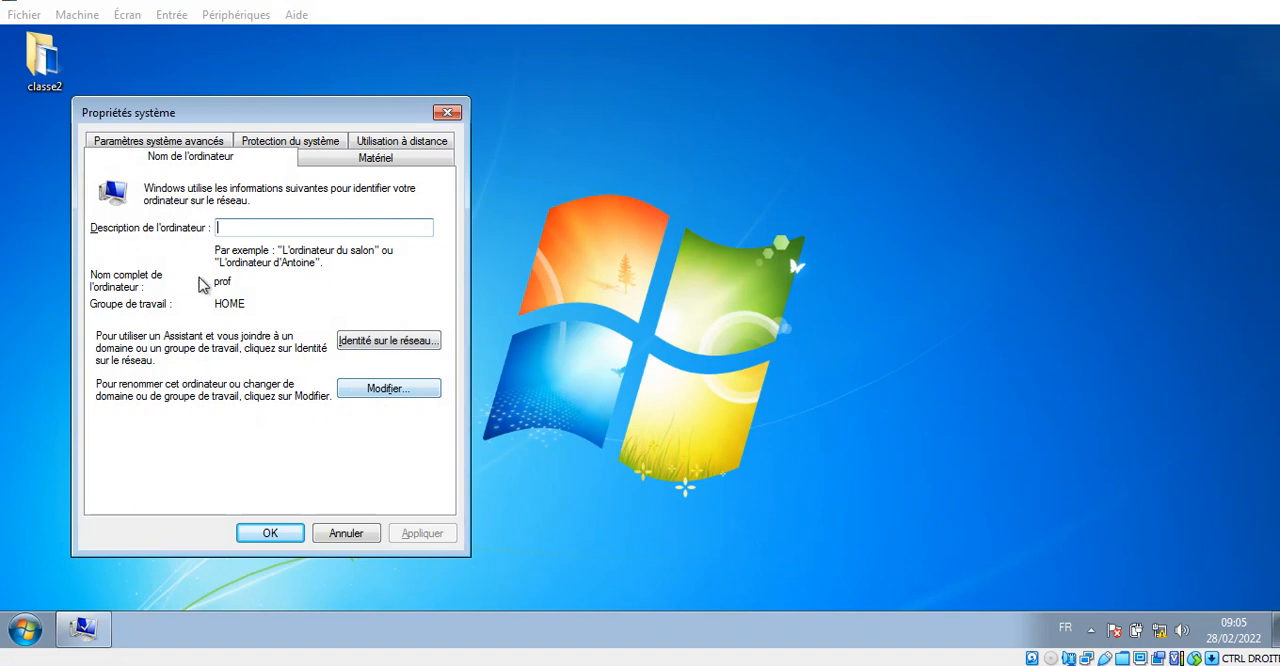
{"action": "left_click_drag", "start_coordinate": [236, 283], "coordinate": [196, 279]}
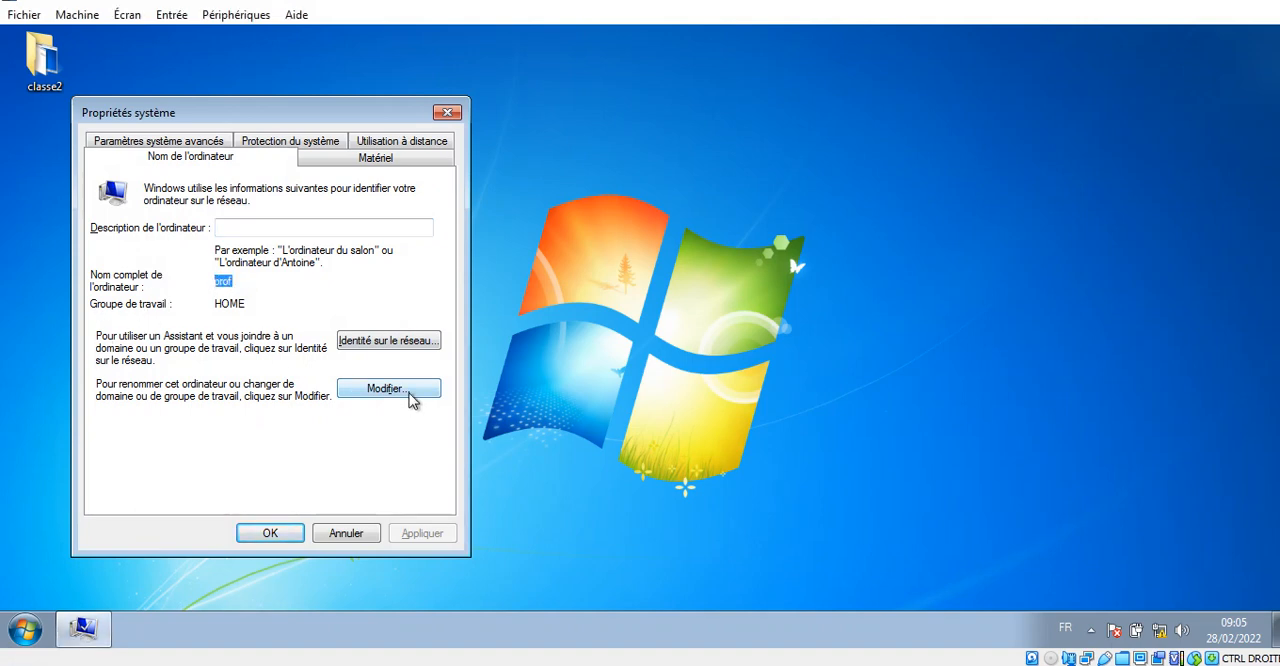
- Open the computer name and domain change settings and set the membership to the domain etudiant.com
{"action": "left_click", "coordinate": [409, 392]}
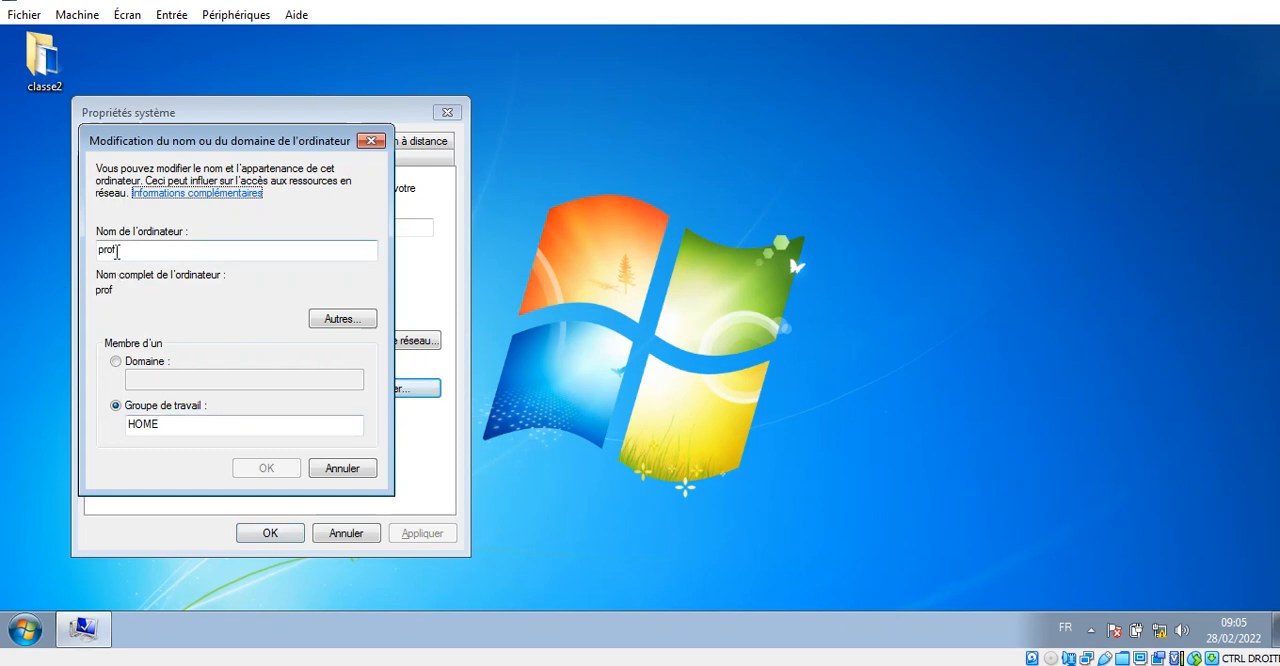
{"action": "left_click", "coordinate": [117, 365]}
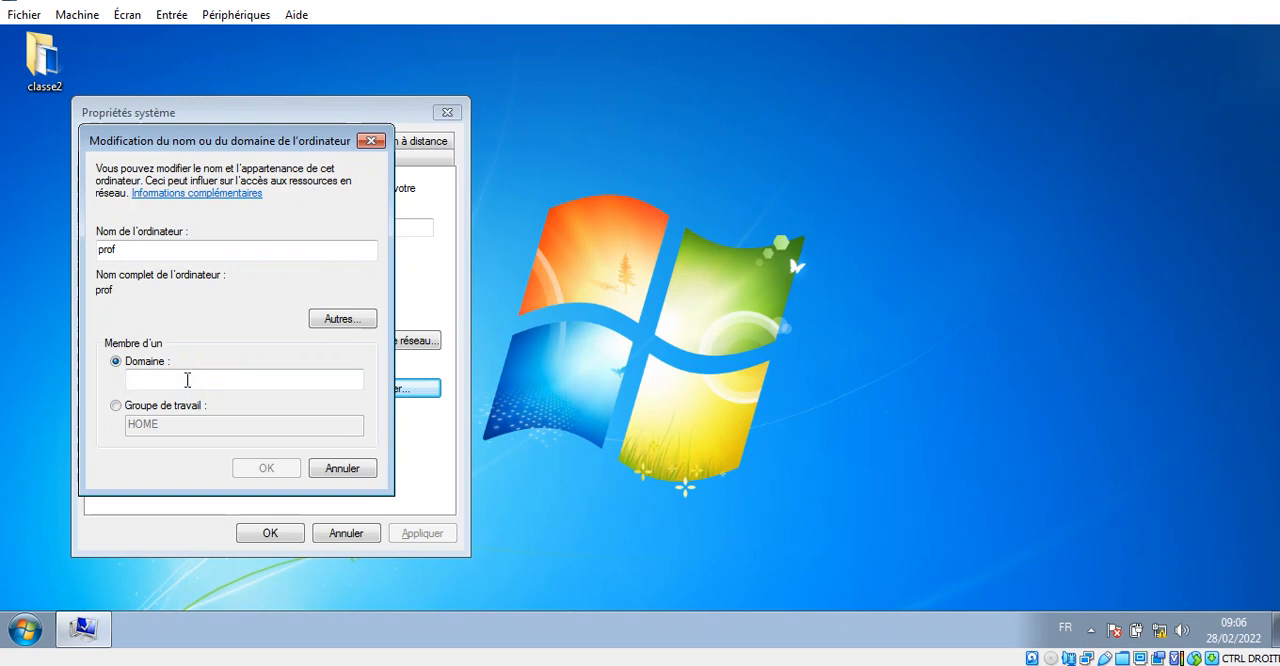
{"action": "type", "text": "etudiant"}
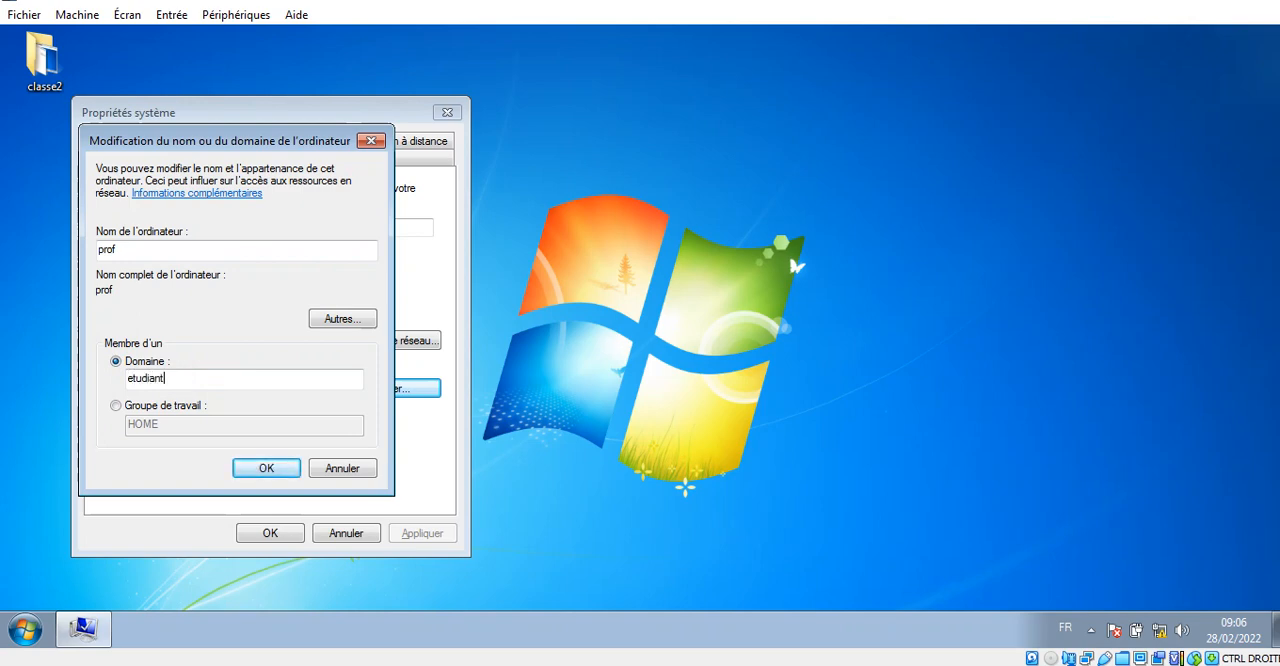
{"action": "key", "text": "Tab"}
{"action": "left_click", "coordinate": [1242, 2]}
{"action": "left_click", "coordinate": [1261, 157]}
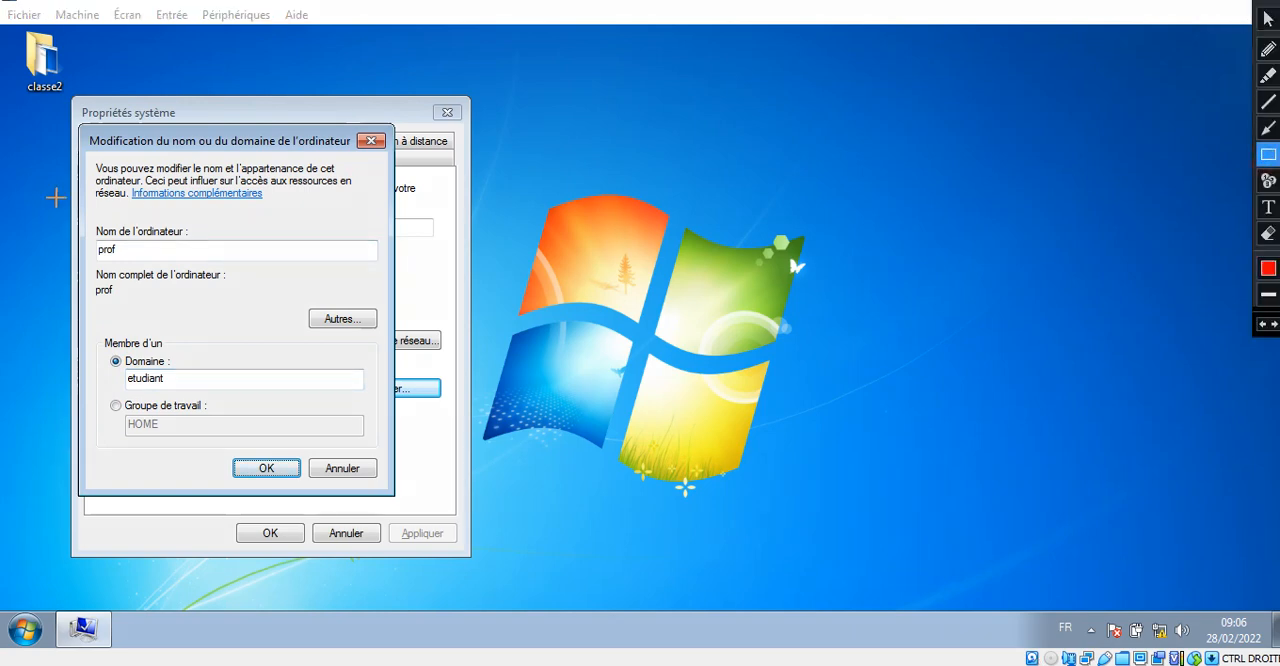
{"action": "key", "text": "Escape"}
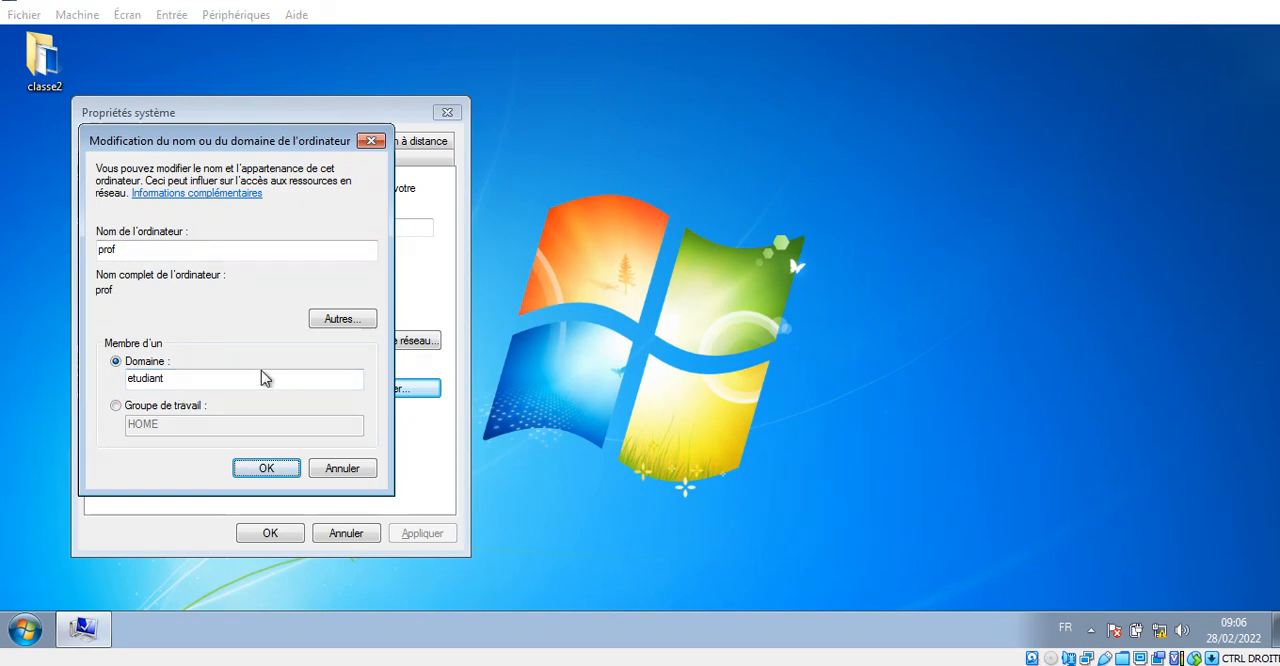
{"action": "left_click", "coordinate": [231, 382]}
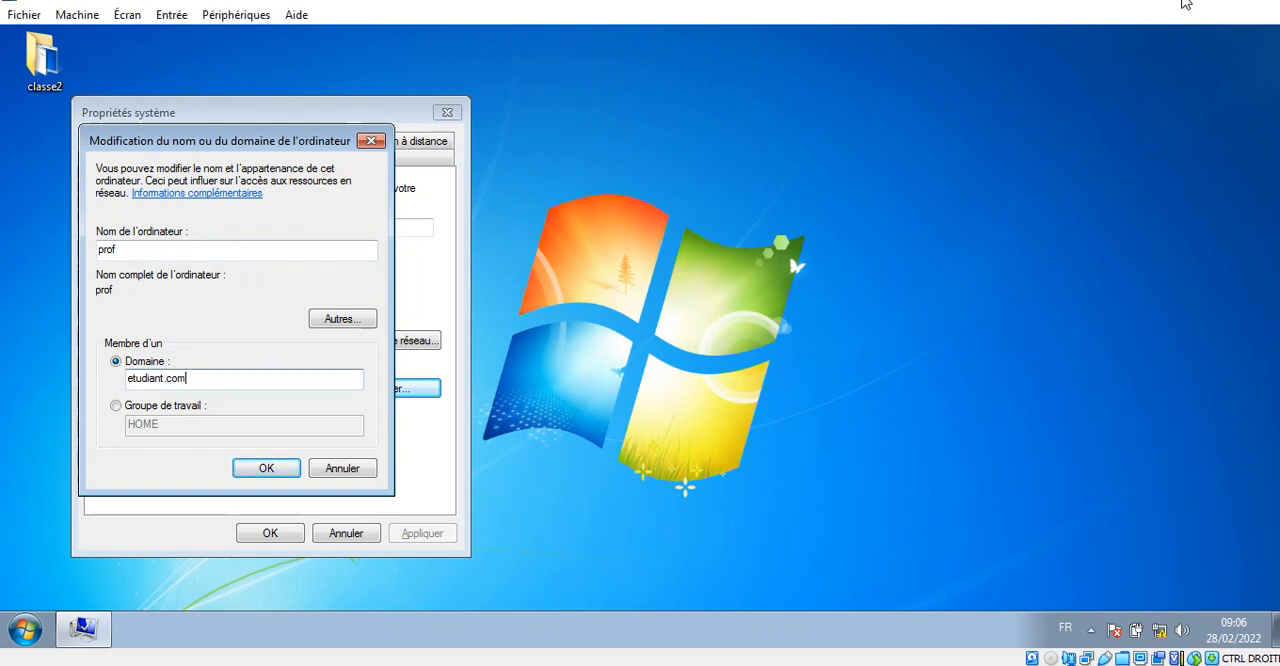
{"action": "left_click", "coordinate": [1250, 2]}
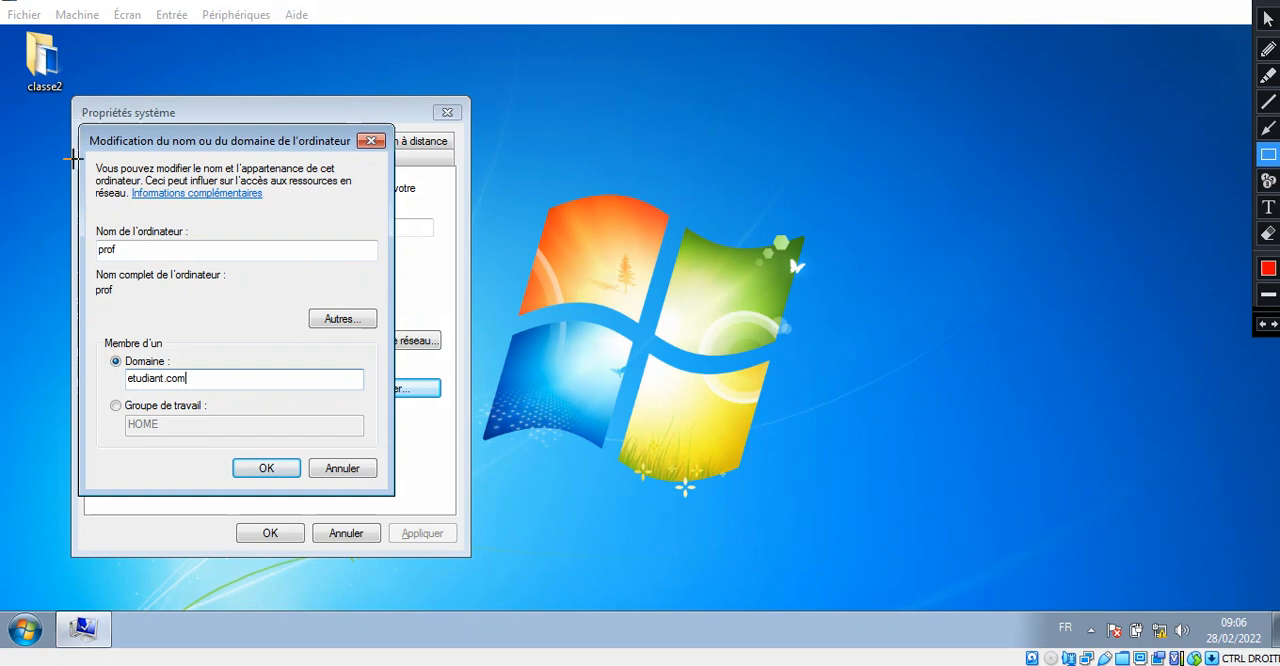
{"action": "mouse_move", "coordinate": [82, 224]}
{"action": "left_mouse_down"}
{"action": "mouse_move", "coordinate": [135, 282]}
{"action": "mouse_move", "coordinate": [160, 282]}
{"action": "mouse_move", "coordinate": [160, 262]}
{"action": "left_mouse_up"}
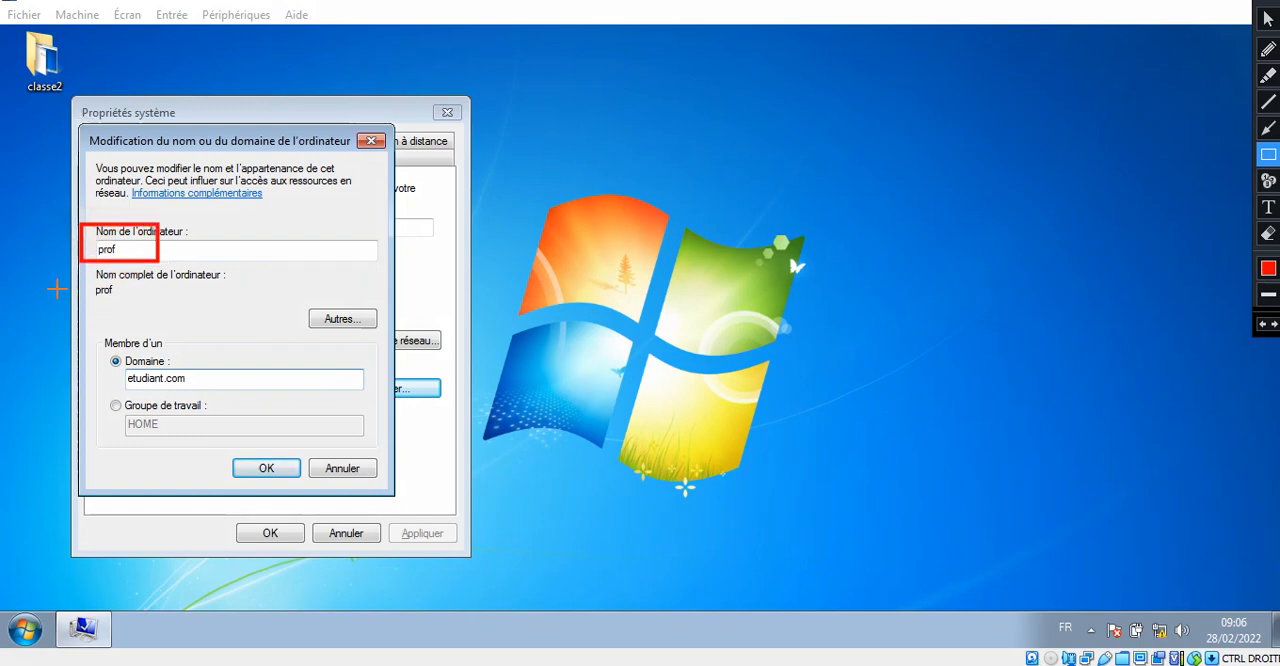
{"action": "left_click_drag", "start_coordinate": [93, 323], "coordinate": [283, 397]}
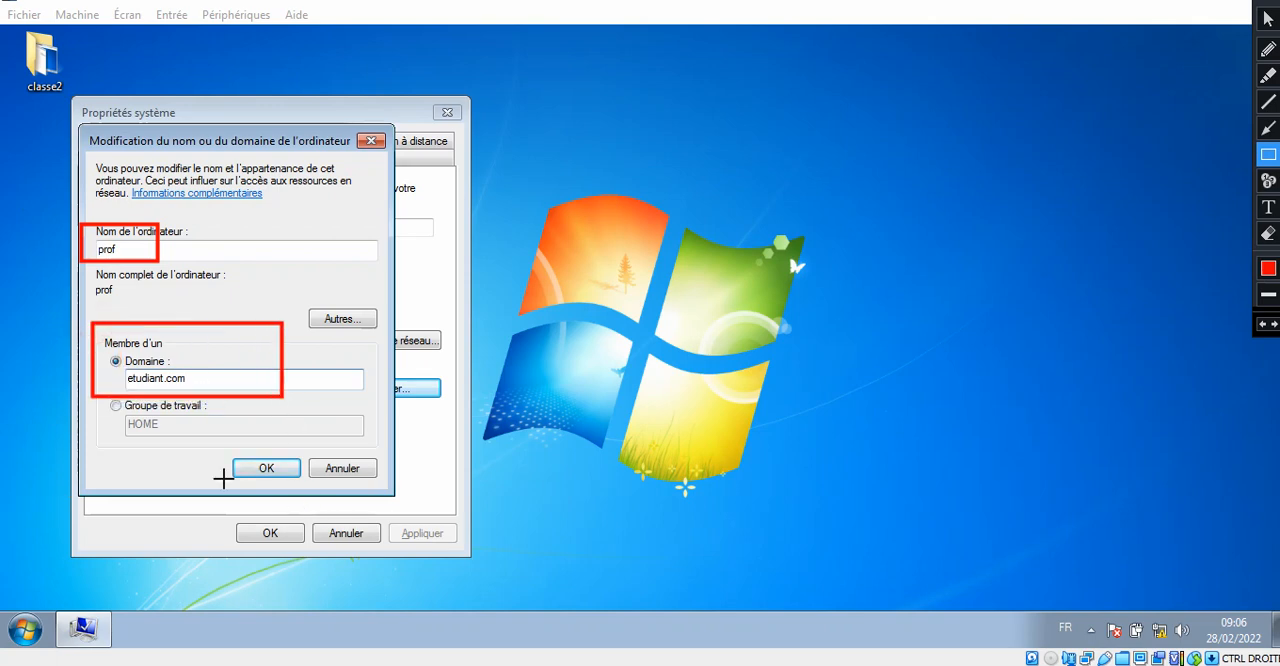
{"action": "left_click_drag", "start_coordinate": [213, 453], "coordinate": [311, 481]}
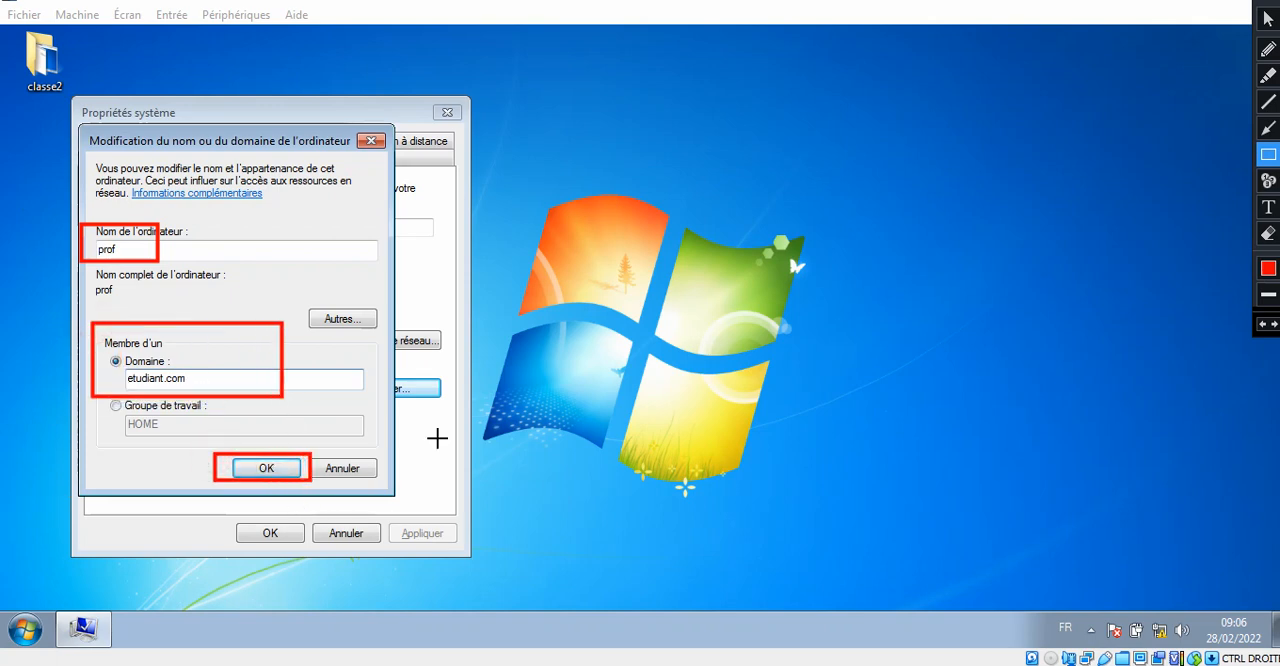
{"action": "left_click", "coordinate": [1268, 180]}
{"action": "left_click", "coordinate": [147, 244]}
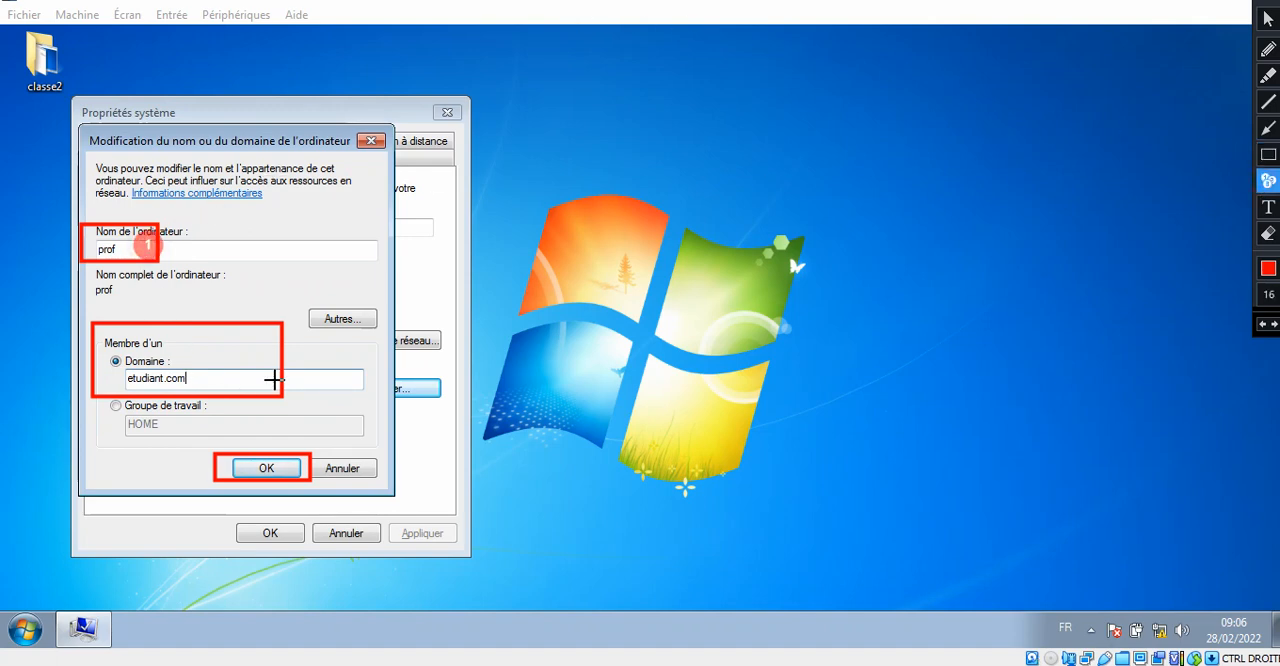
{"action": "left_click", "coordinate": [266, 362]}
{"action": "left_click", "coordinate": [298, 463]}
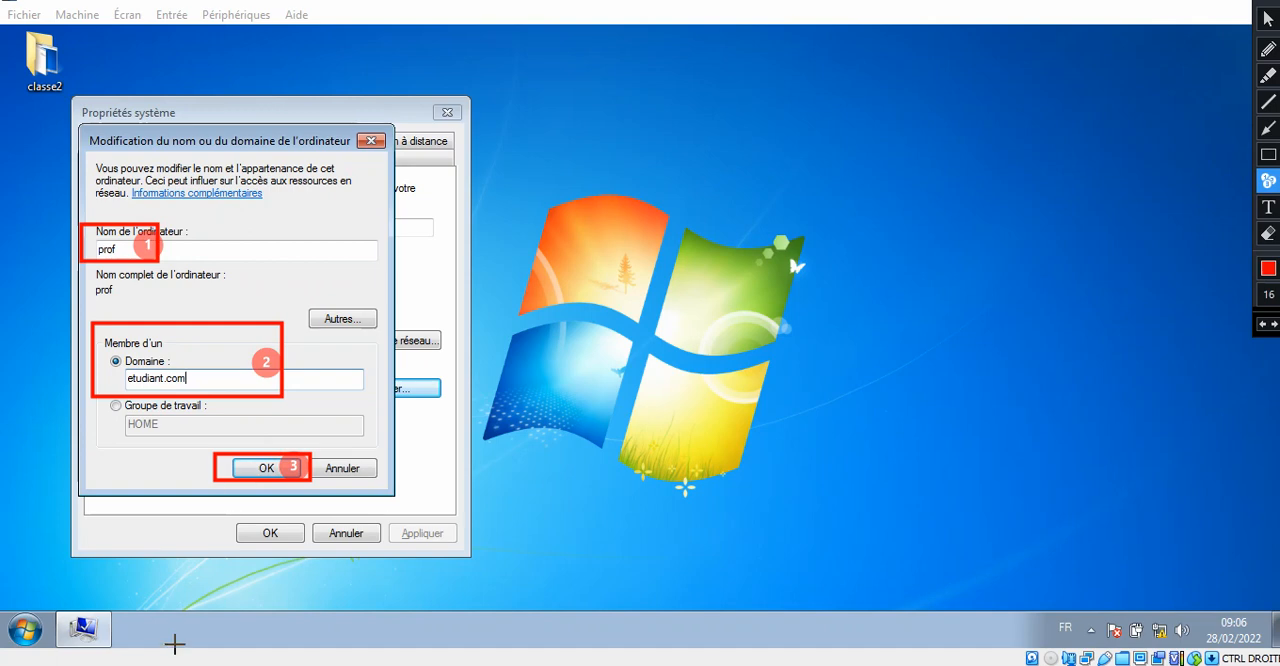
{"action": "key", "text": "Escape"}
- Submit the change to domain etudiant.com and authorize the join with the administrateur account and its password
{"action": "left_click", "coordinate": [258, 472]}
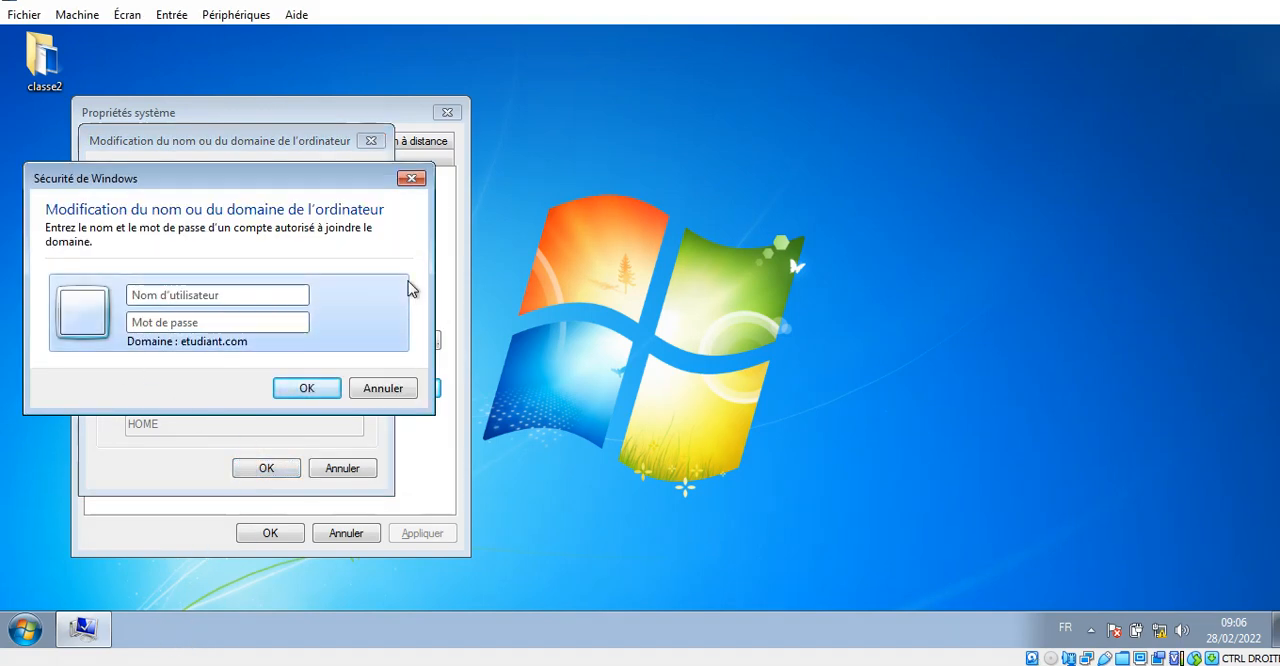
{"action": "type", "text": "ad"}
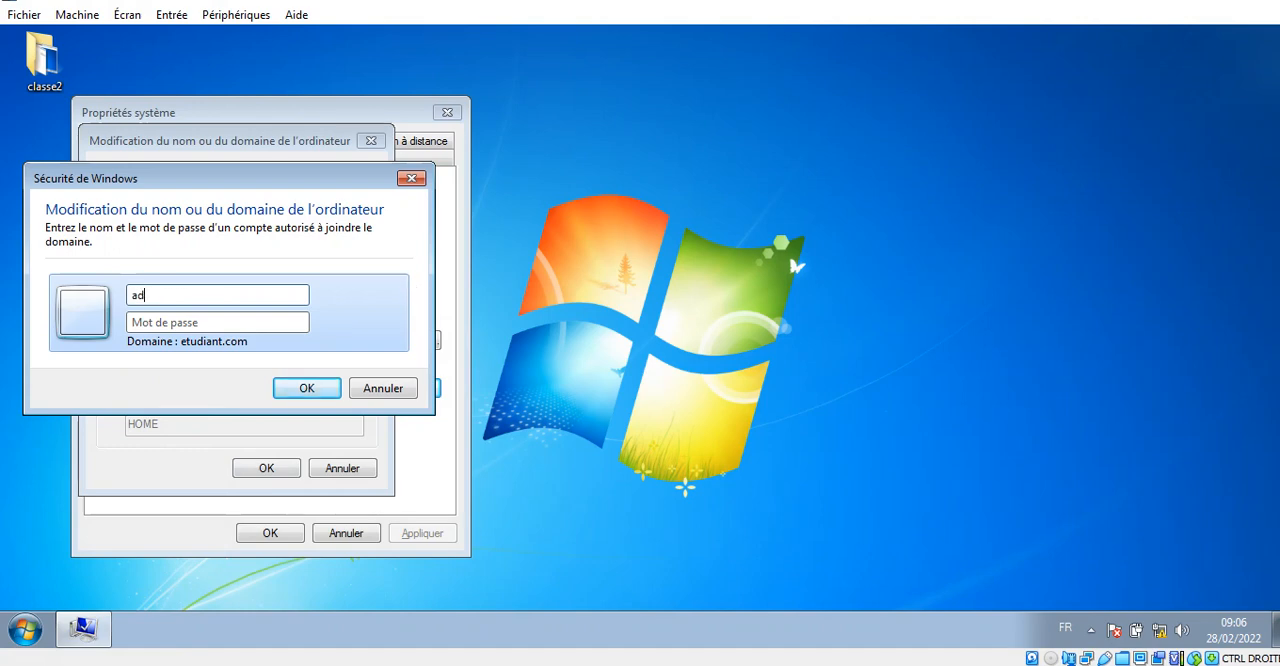
{"action": "type", "text": "ministrateur"}
{"action": "key", "text": "Tab"}
{"action": "type", "text": "•••••"}
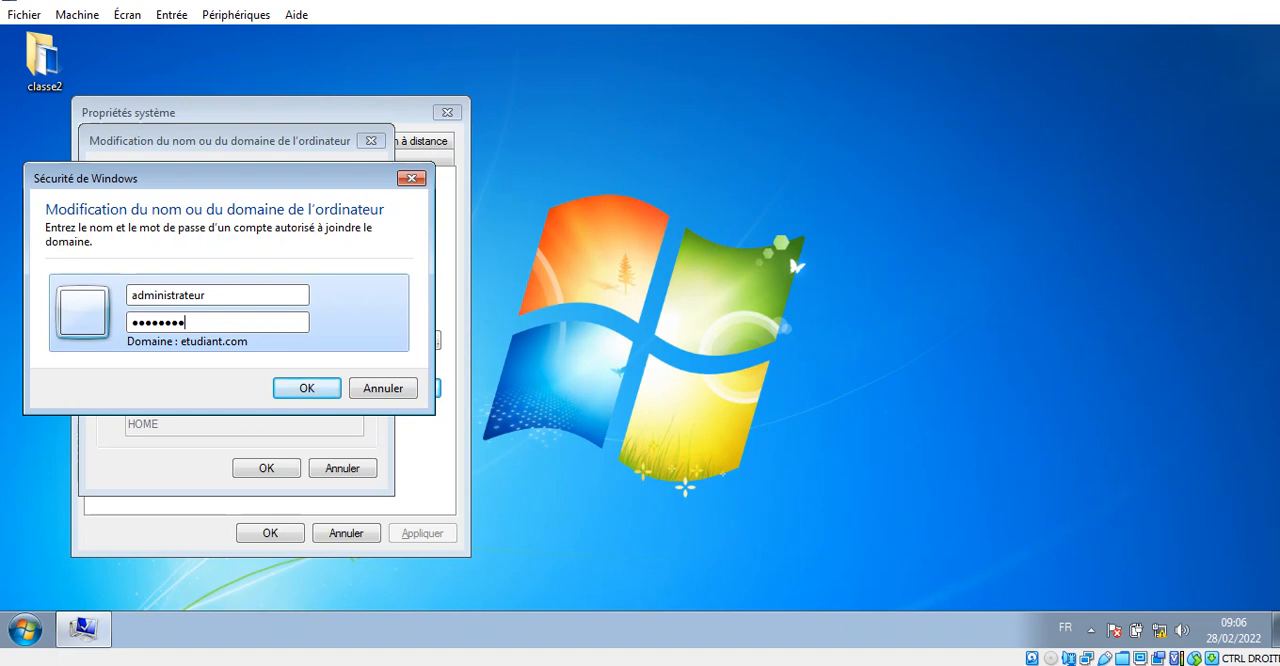
{"action": "key", "text": "Return"}
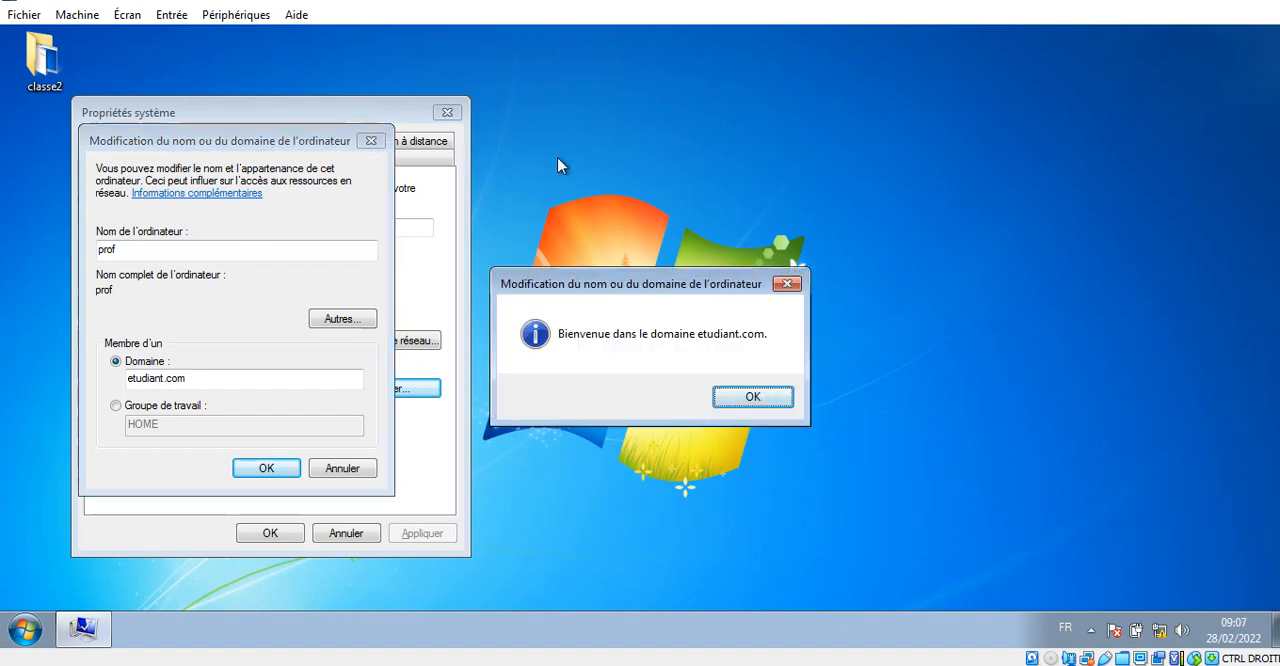
{"action": "left_click", "coordinate": [1261, 2]}
{"action": "left_click", "coordinate": [1268, 156]}
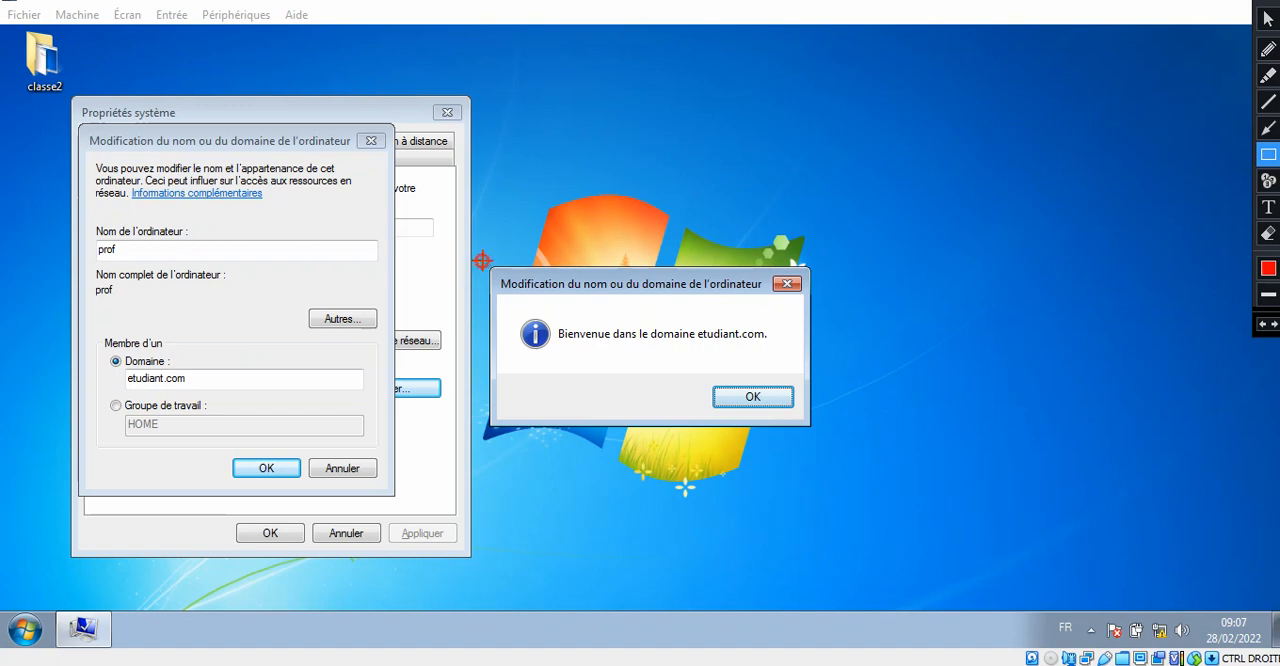
{"action": "mouse_move", "coordinate": [482, 260]}
{"action": "left_mouse_down"}
{"action": "mouse_move", "coordinate": [656, 362]}
{"action": "mouse_move", "coordinate": [764, 373]}
{"action": "left_mouse_up"}
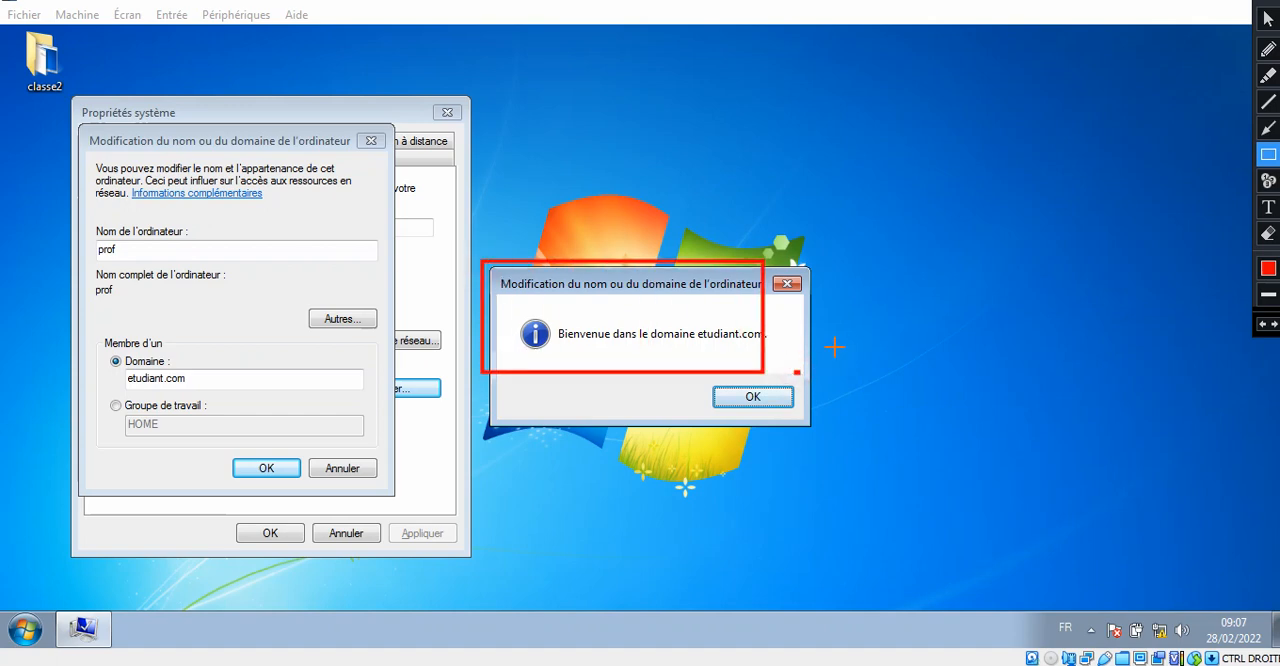
{"action": "left_click", "coordinate": [1261, 2]}
{"action": "left_click", "coordinate": [1250, 2]}
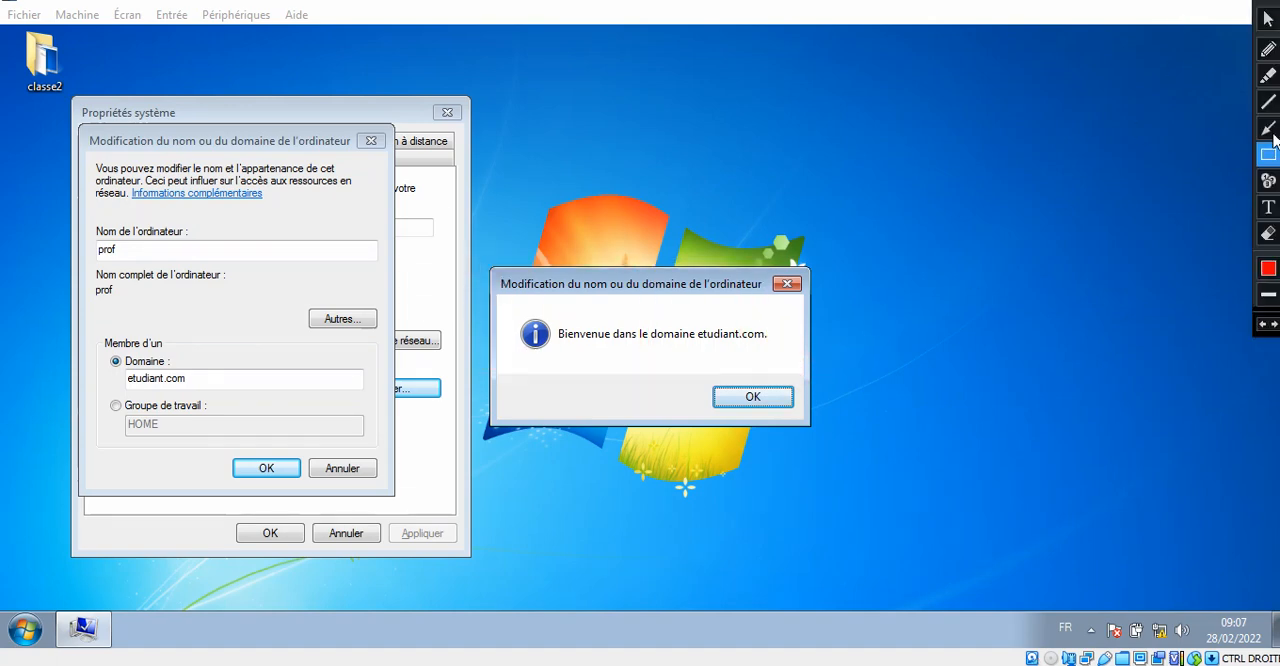
{"action": "mouse_move", "coordinate": [483, 261]}
{"action": "left_mouse_down"}
{"action": "mouse_move", "coordinate": [487, 274]}
{"action": "mouse_move", "coordinate": [776, 378]}
{"action": "mouse_move", "coordinate": [817, 400]}
{"action": "mouse_move", "coordinate": [816, 438]}
{"action": "left_mouse_up"}
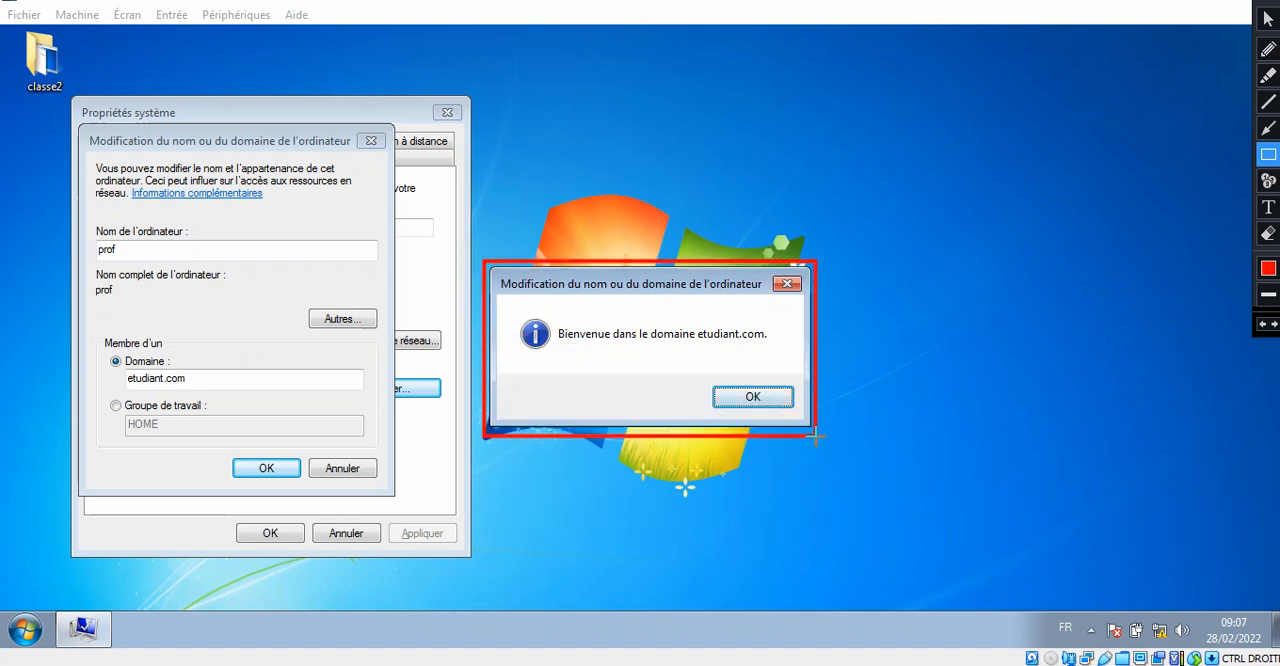
{"action": "key", "text": "Escape"}
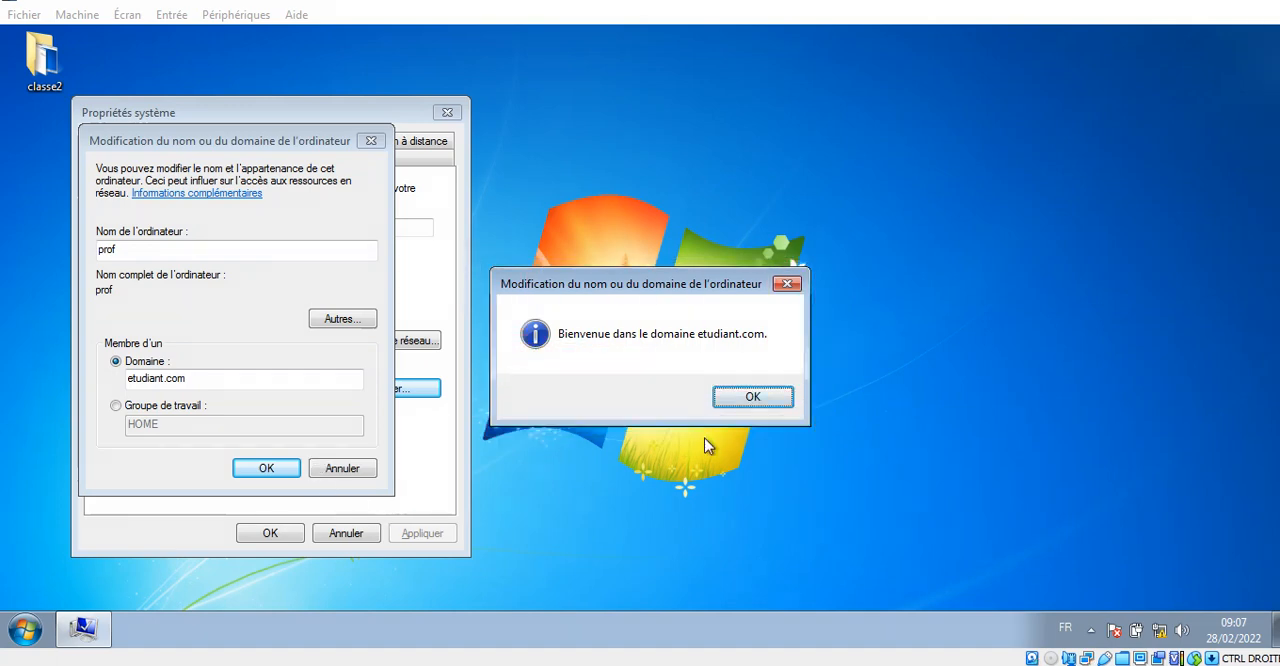
- Dismiss the domain welcome message, close the system properties and restart the computer immediately
{"action": "left_click", "coordinate": [786, 397]}
{"action": "left_click", "coordinate": [768, 354]}
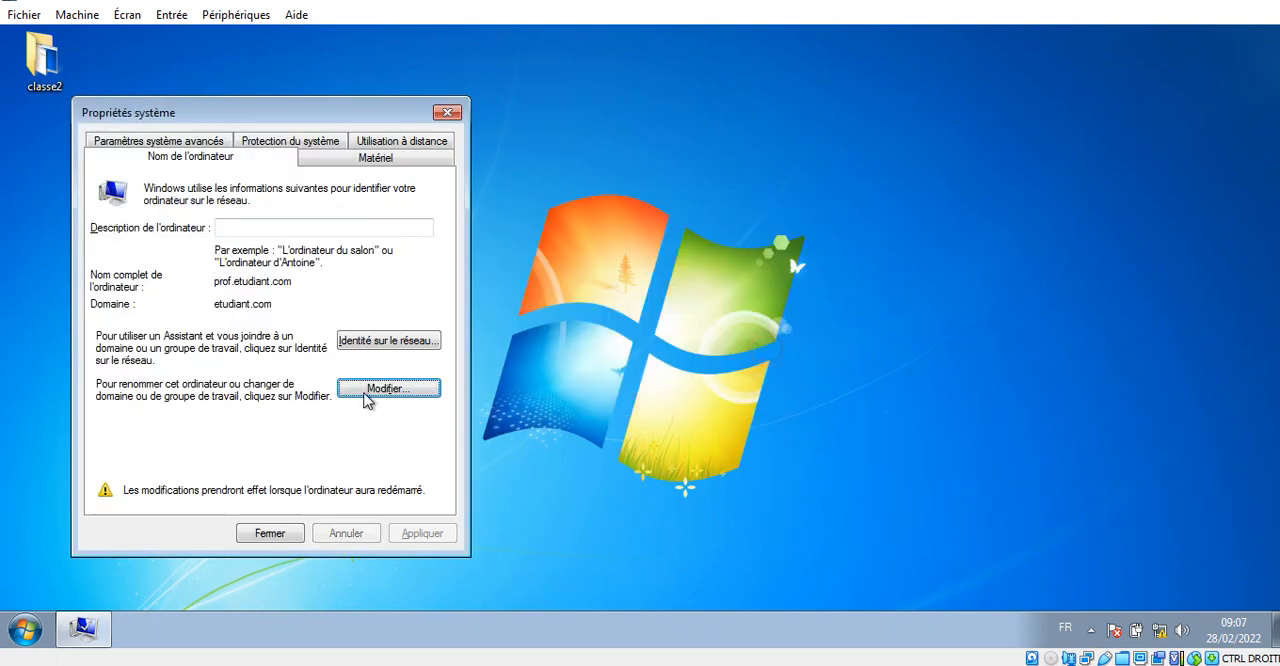
{"action": "left_click", "coordinate": [285, 532]}
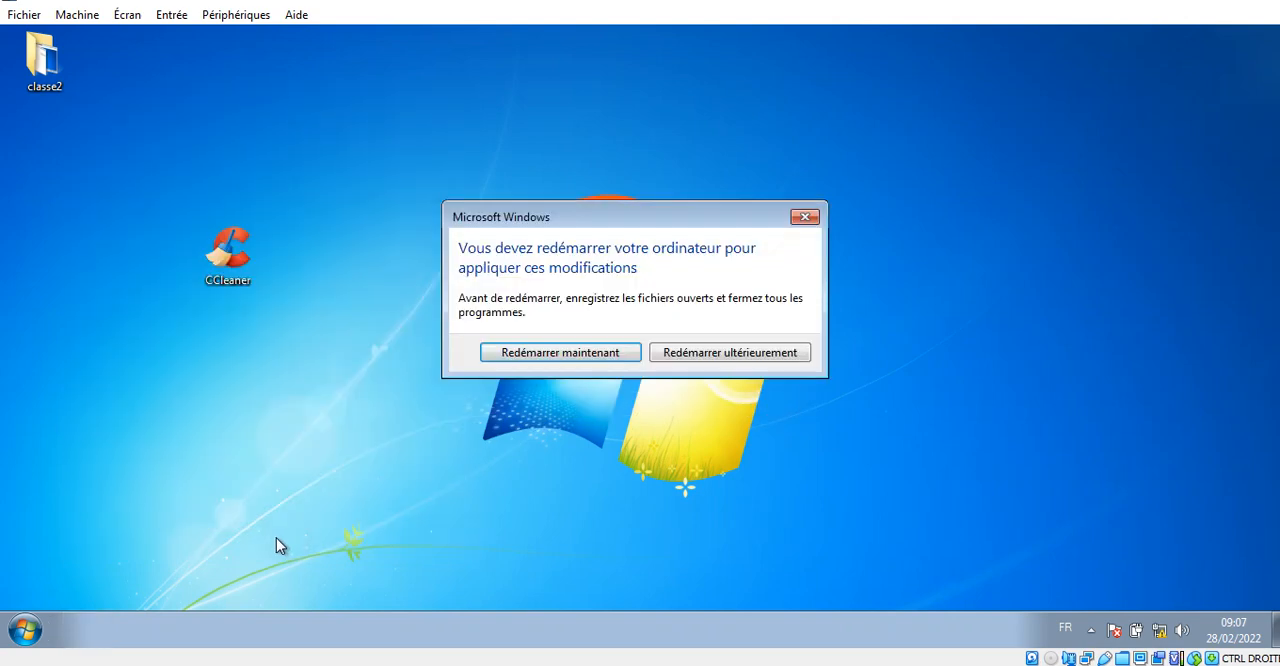
{"action": "left_click", "coordinate": [604, 361]}
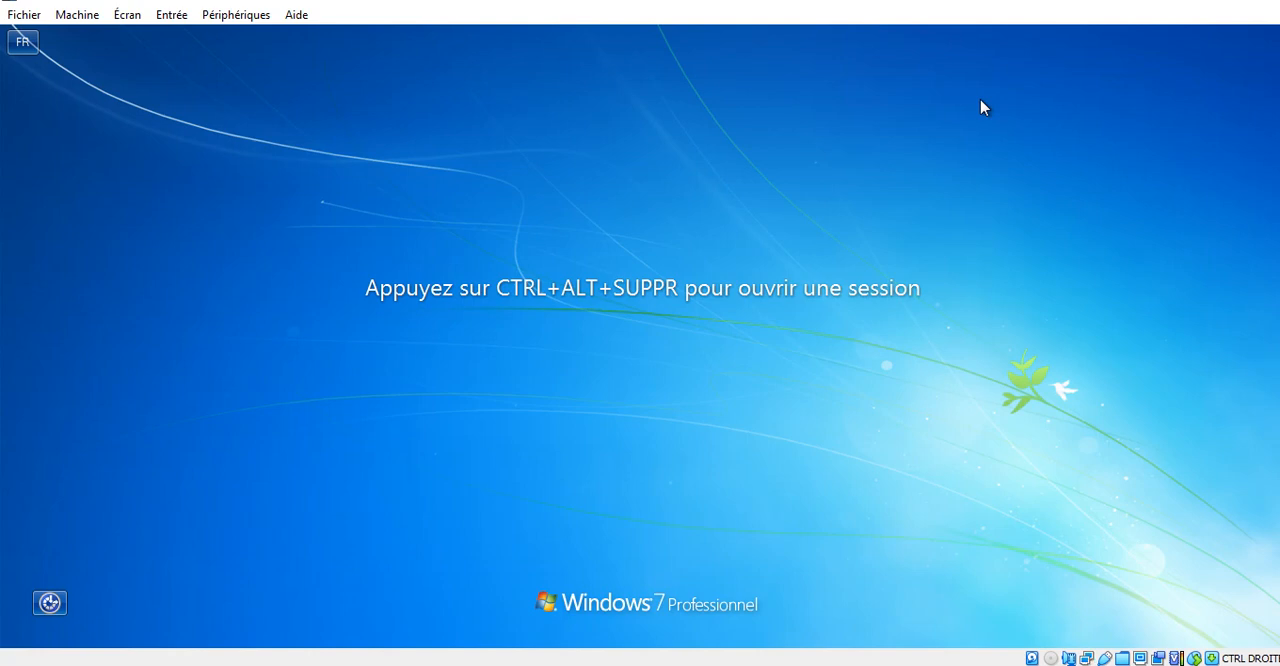
- Bring up the Windows 7 sign-in screen and switch from the local account to Autre utilisateur
{"action": "key", "text": "ctrl+alt+Delete"}
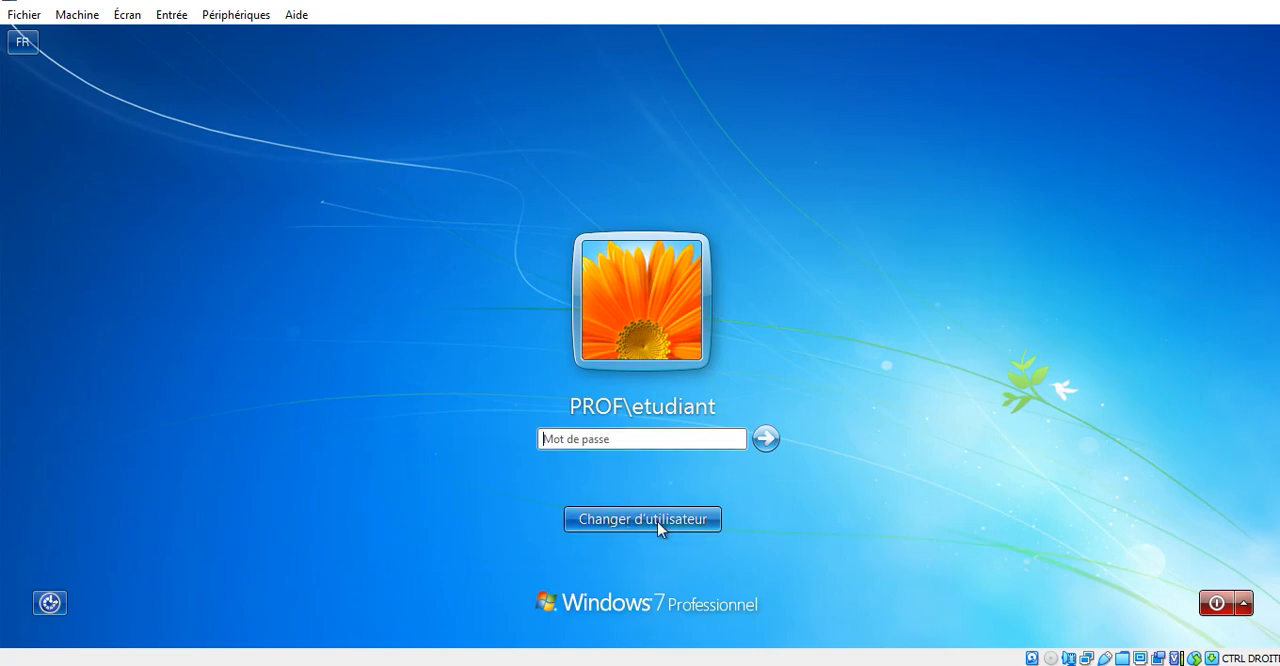
{"action": "mouse_move", "coordinate": [1249, 2]}
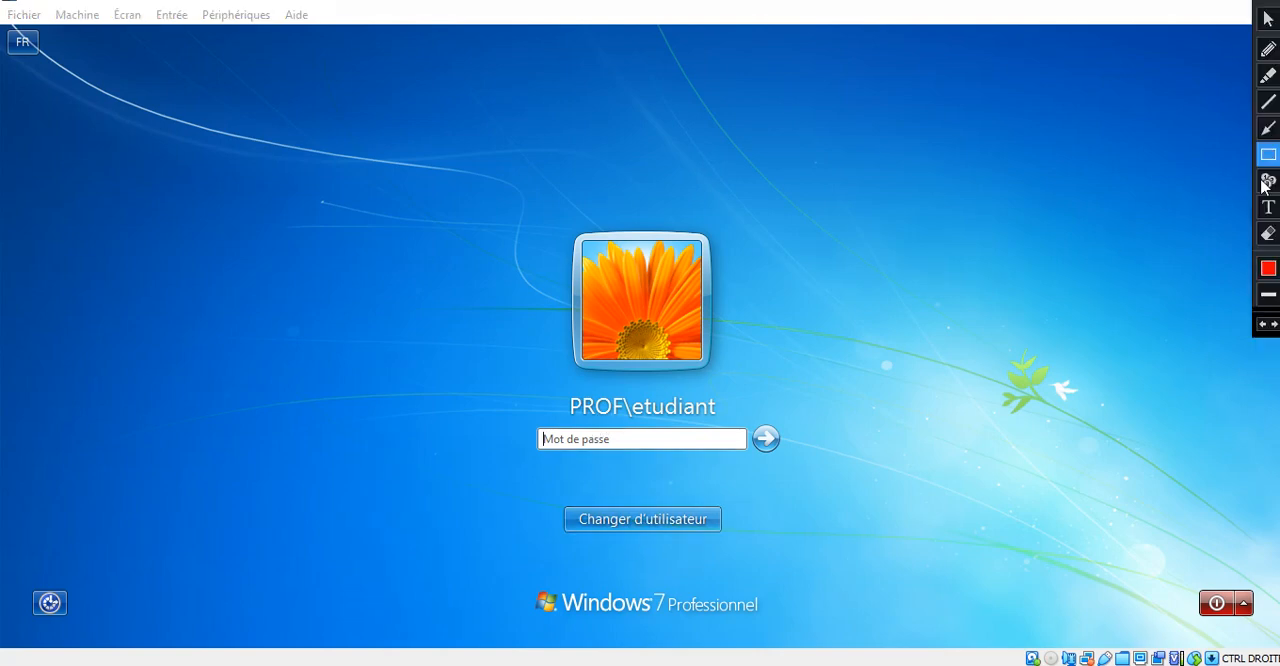
{"action": "left_click", "coordinate": [1268, 128]}
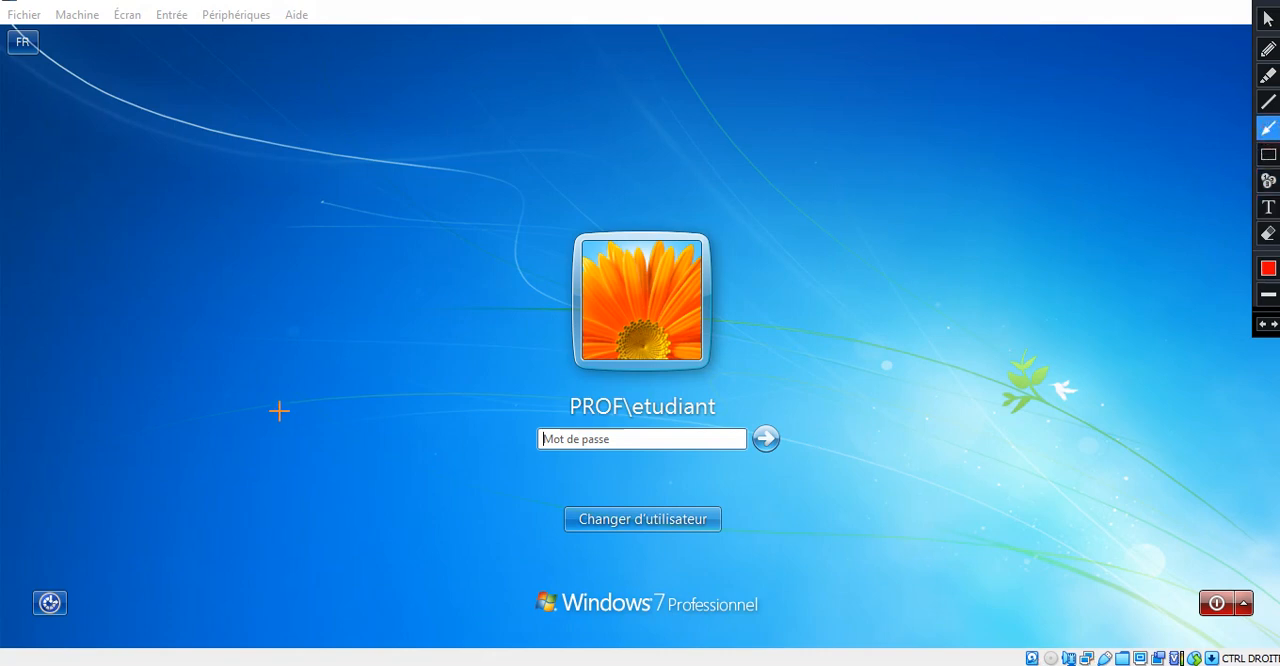
{"action": "mouse_move", "coordinate": [282, 407]}
{"action": "left_mouse_down"}
{"action": "mouse_move", "coordinate": [511, 511]}
{"action": "mouse_move", "coordinate": [577, 519]}
{"action": "left_mouse_up"}
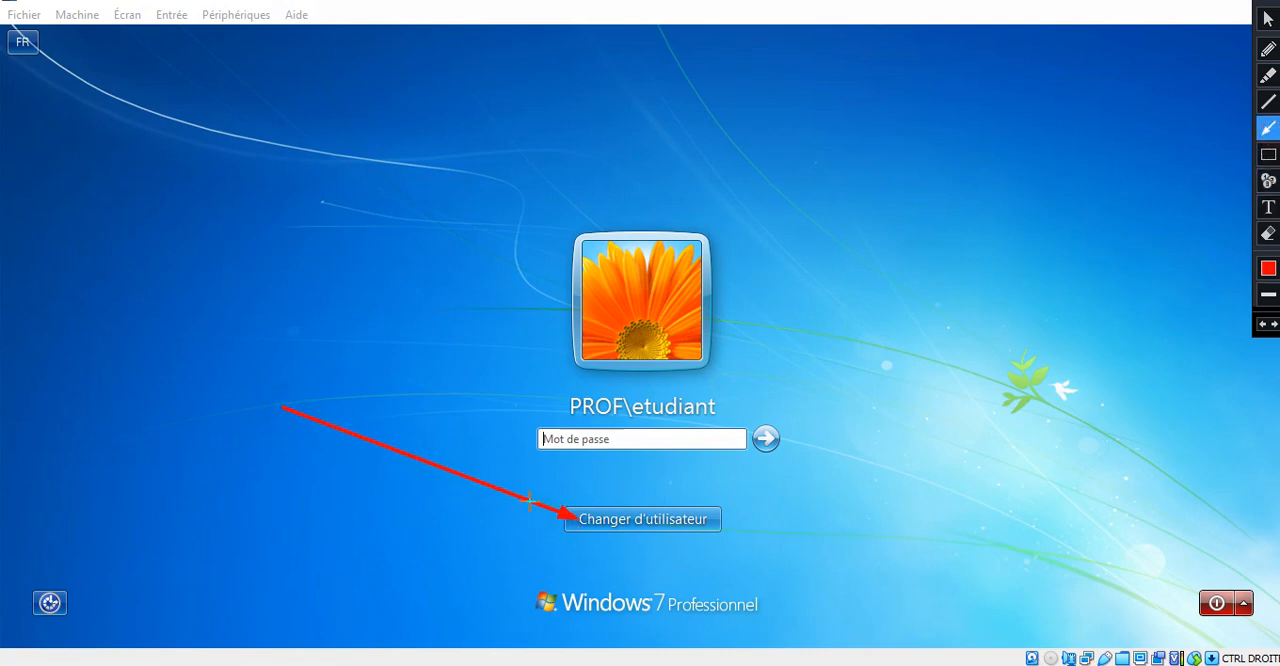
{"action": "left_click", "coordinate": [643, 524]}
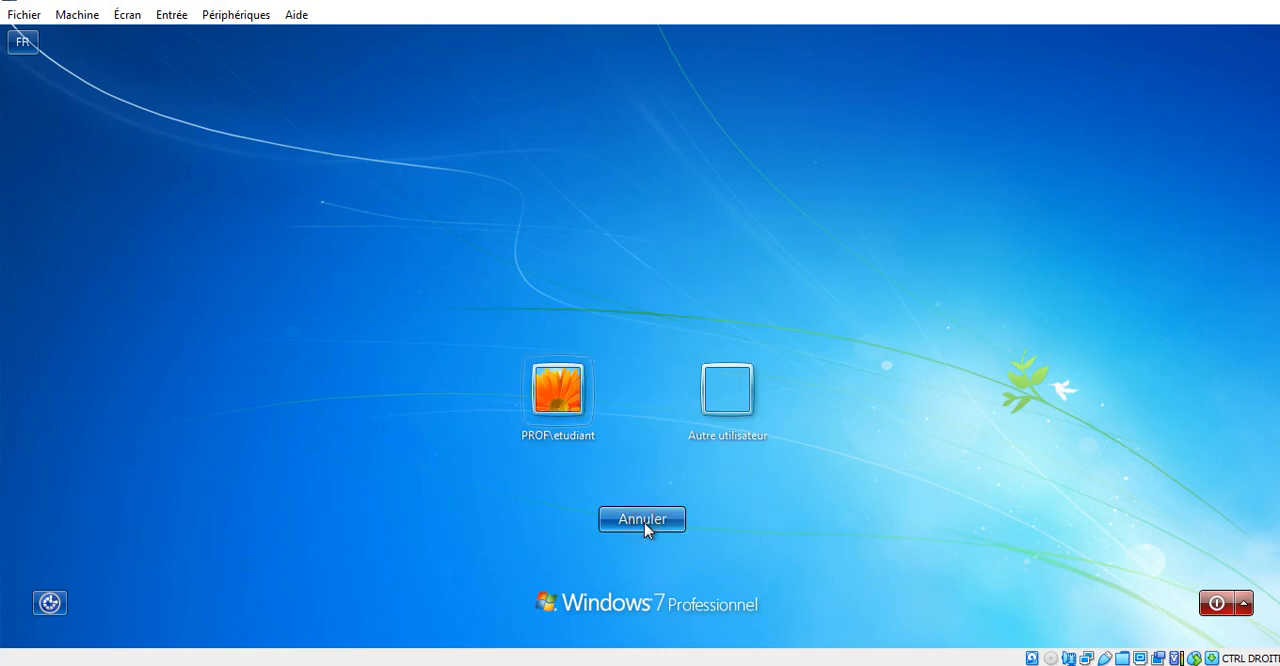
{"action": "left_click", "coordinate": [726, 397]}
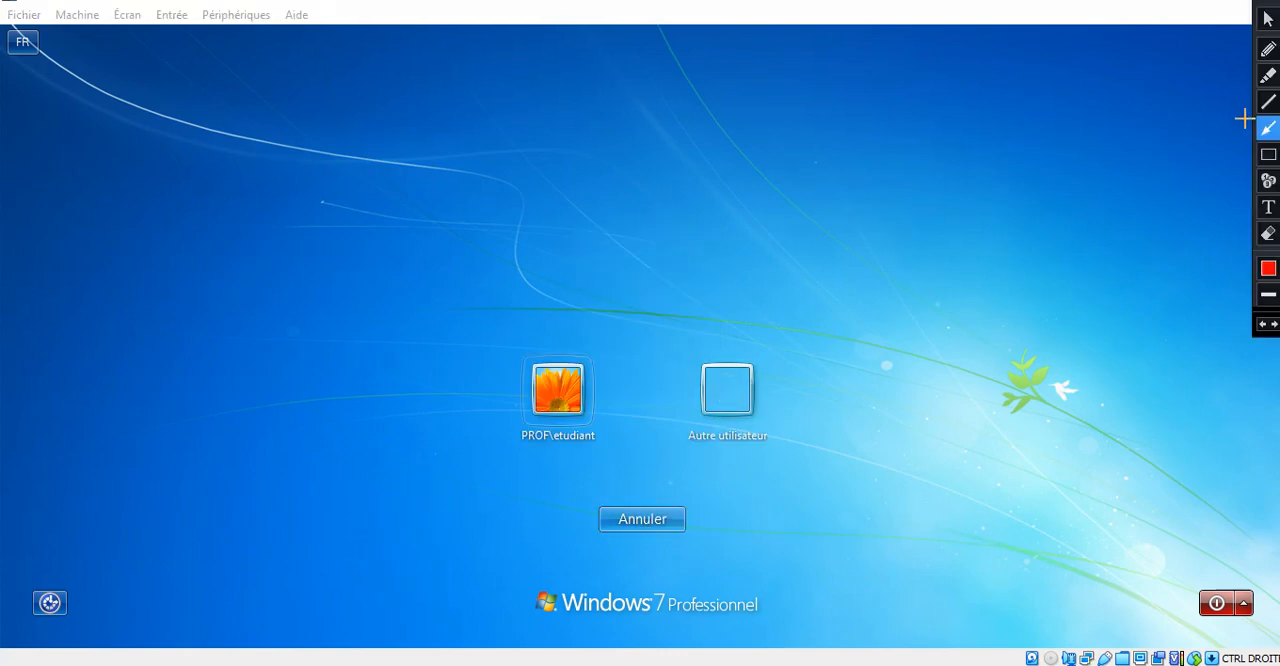
{"action": "left_click", "coordinate": [1268, 154]}
{"action": "mouse_move", "coordinate": [676, 354]}
{"action": "left_mouse_down"}
{"action": "mouse_move", "coordinate": [680, 414]}
{"action": "mouse_move", "coordinate": [784, 451]}
{"action": "left_mouse_up"}
{"action": "key", "text": "Escape"}
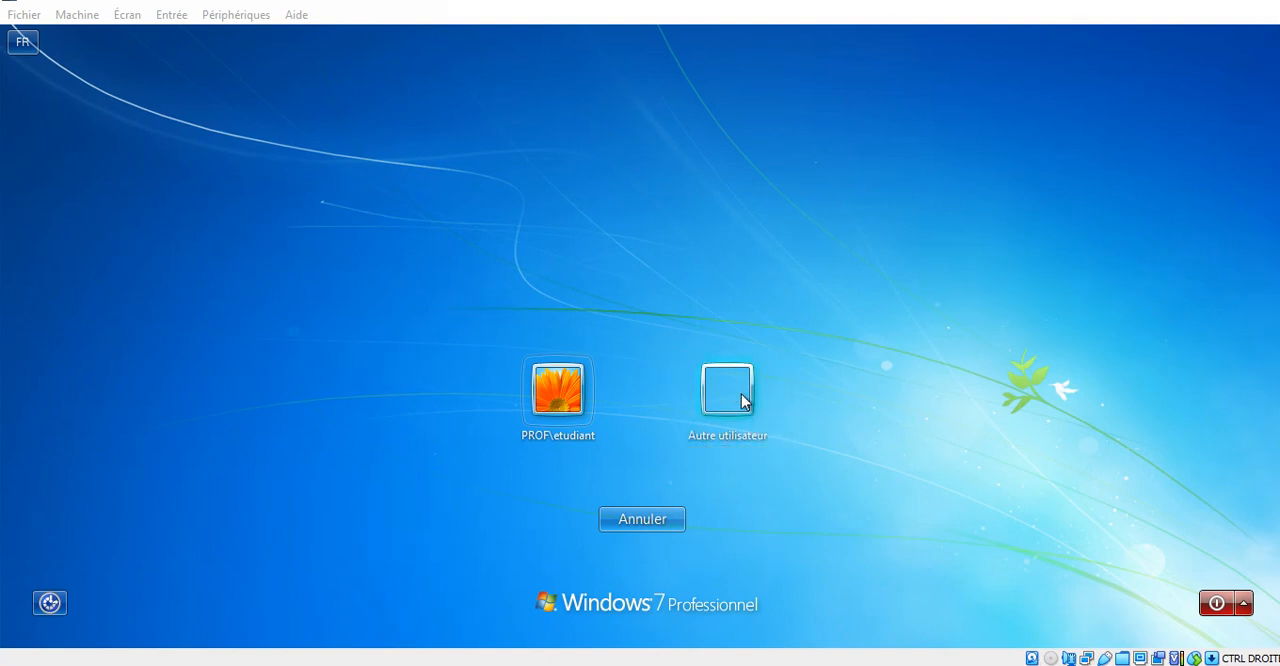
{"action": "left_click", "coordinate": [745, 400]}
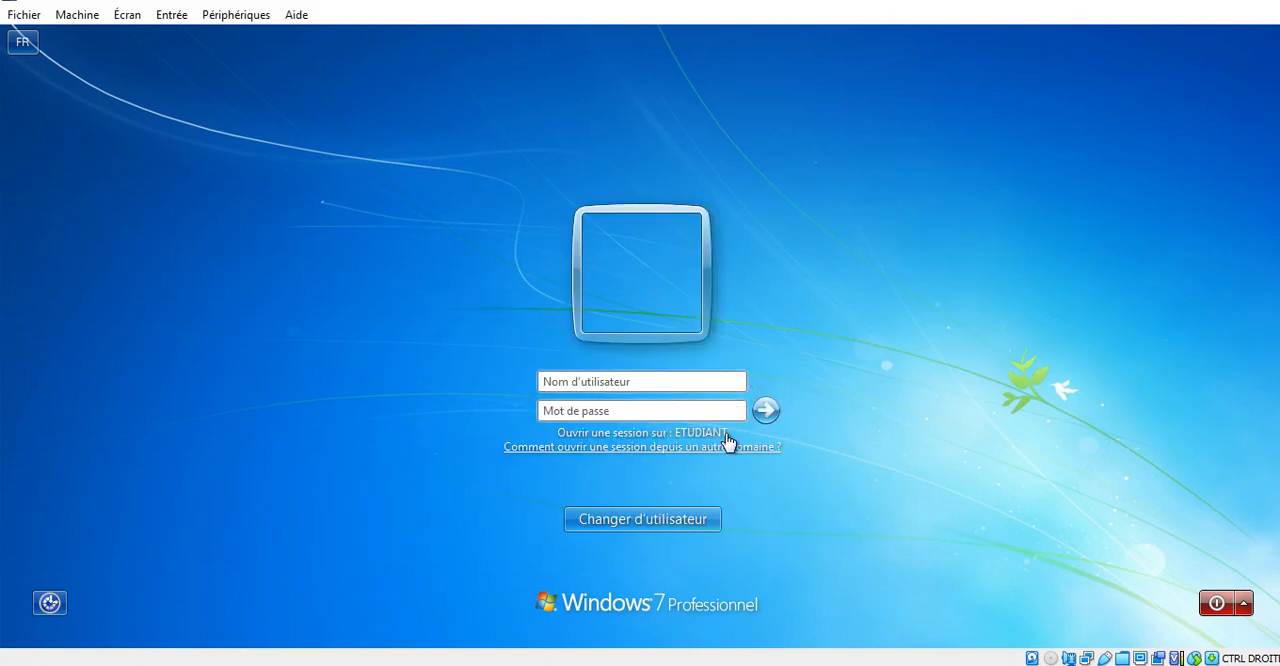
- Sign in to the ETUDIANT domain with the domain user's name and account password
{"action": "left_click", "coordinate": [611, 380]}
{"action": "key", "text": "Tab"}
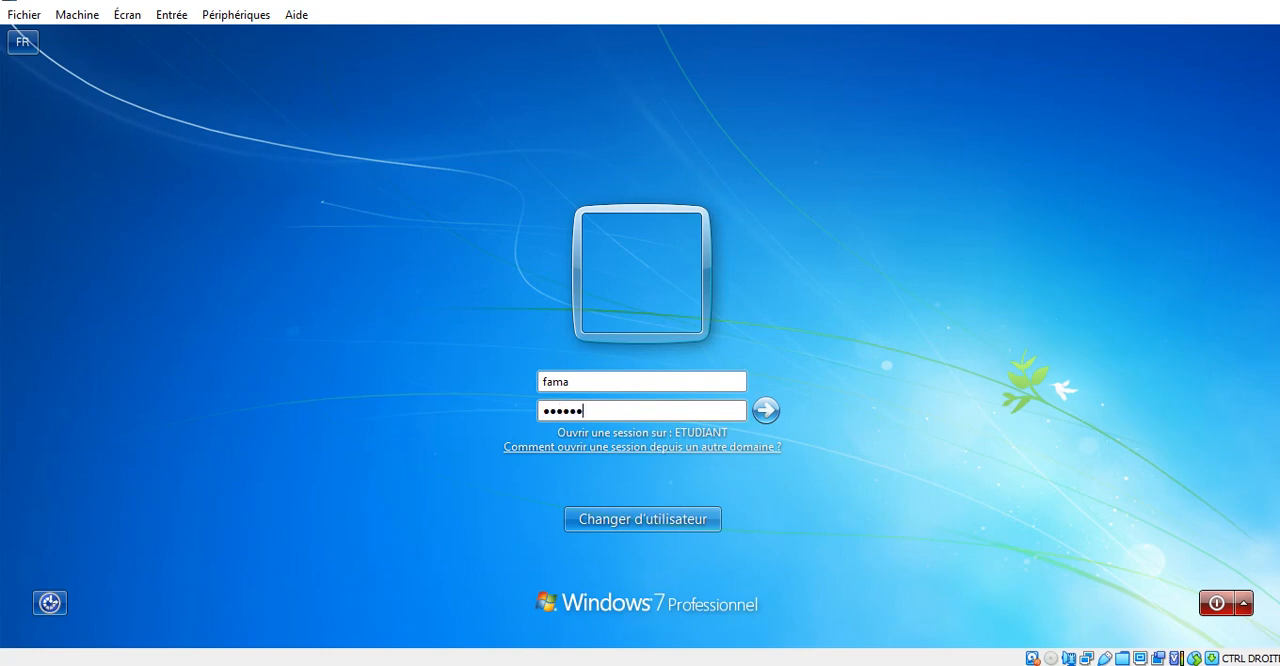
{"action": "key", "text": "Return"}
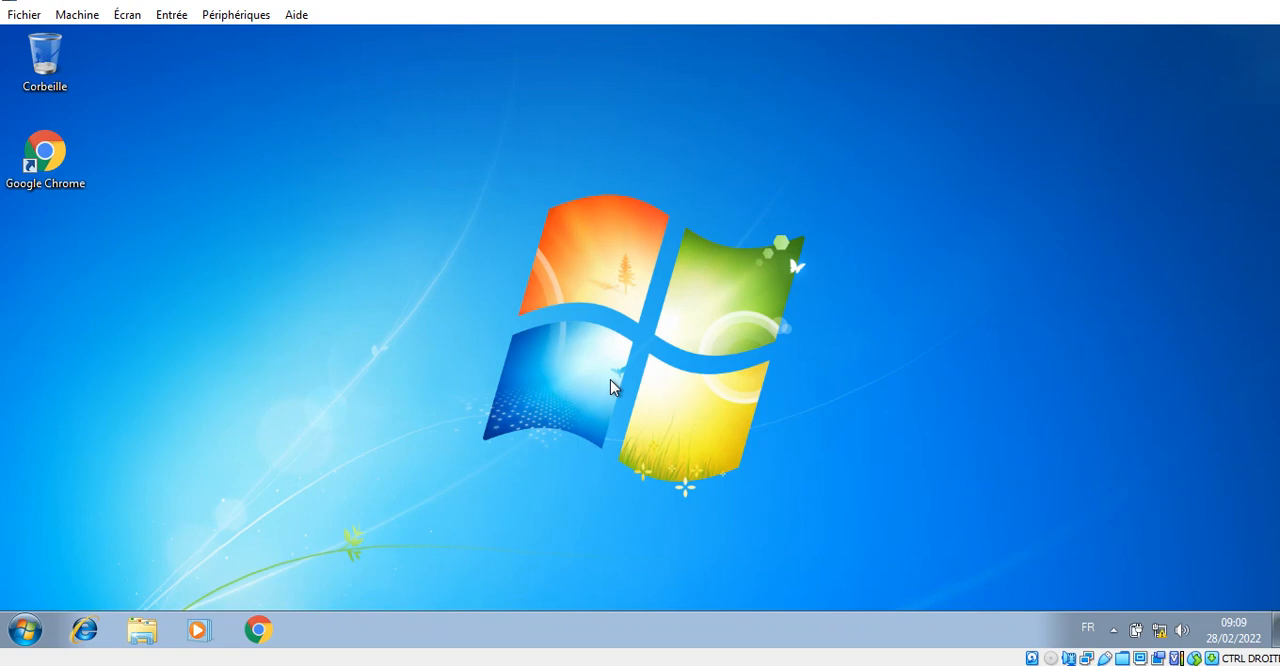
- Open the signed-in domain user's personal folder, examine its contents and close it
{"action": "left_click", "coordinate": [25, 630]}
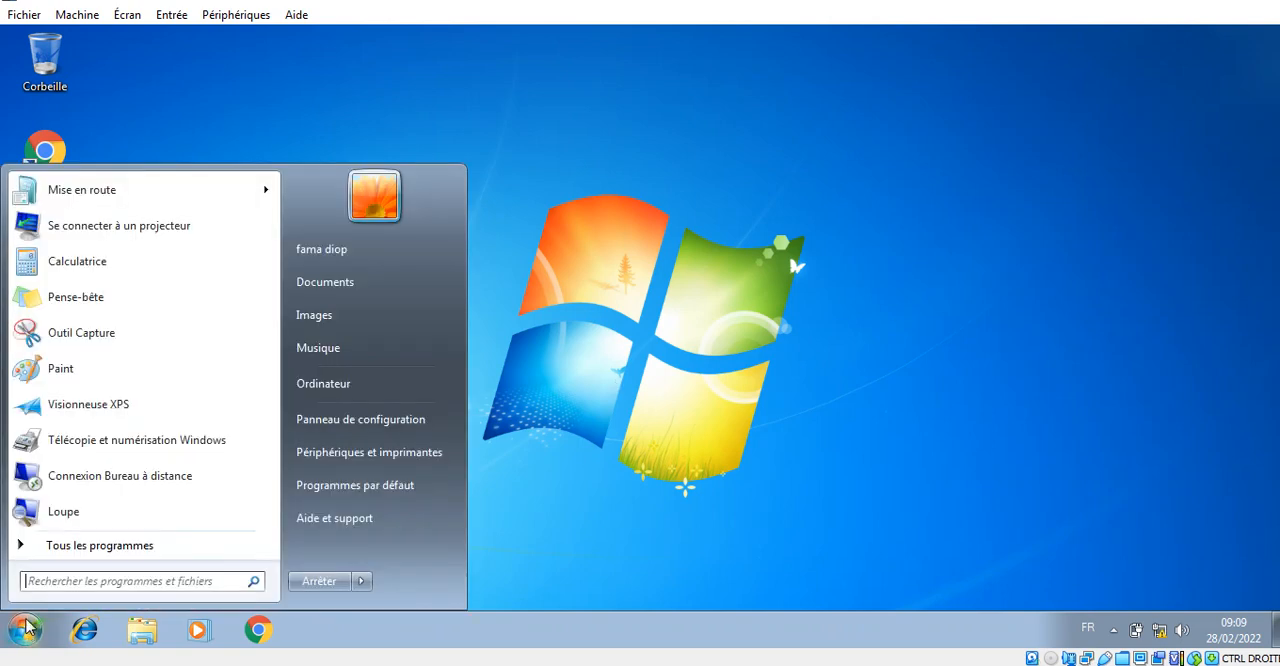
{"action": "left_click", "coordinate": [335, 255]}
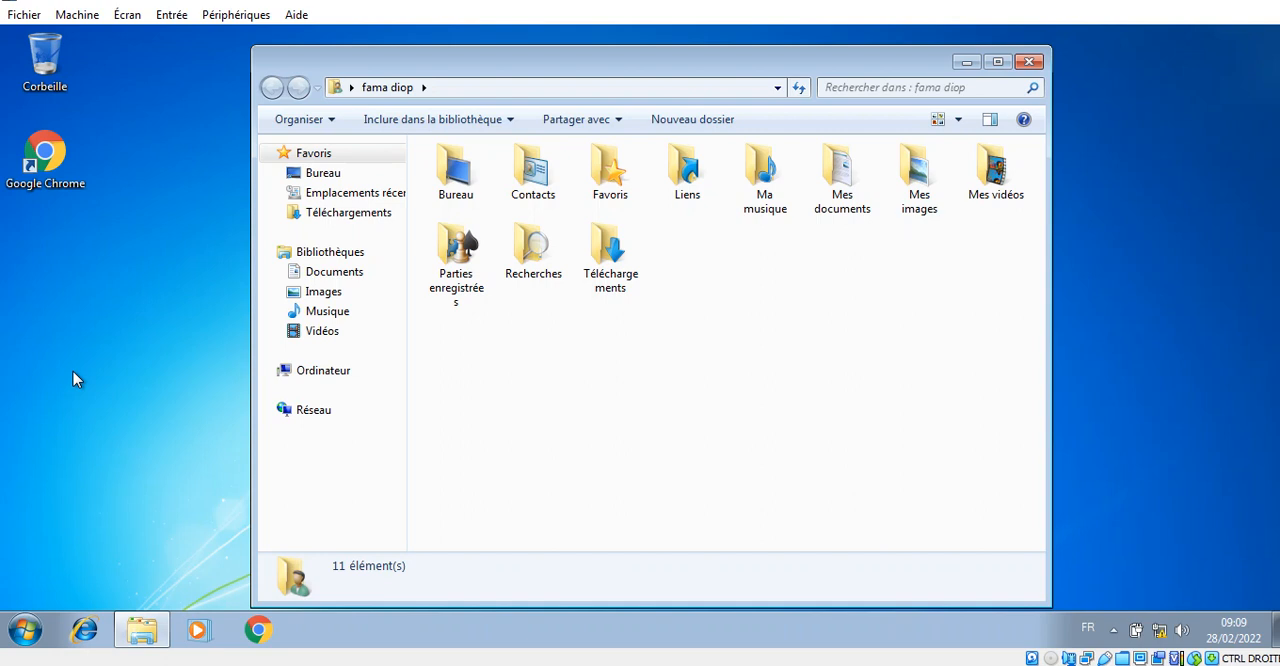
{"action": "left_click", "coordinate": [1029, 63]}
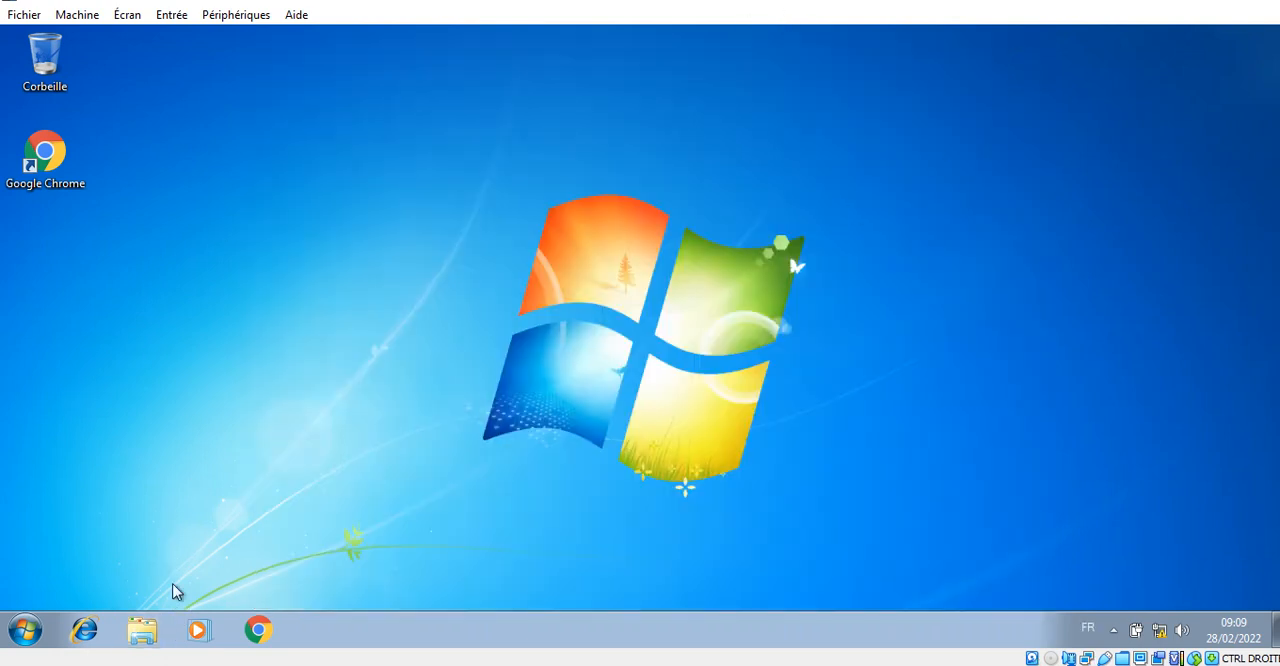
{"action": "left_click", "coordinate": [22, 632]}
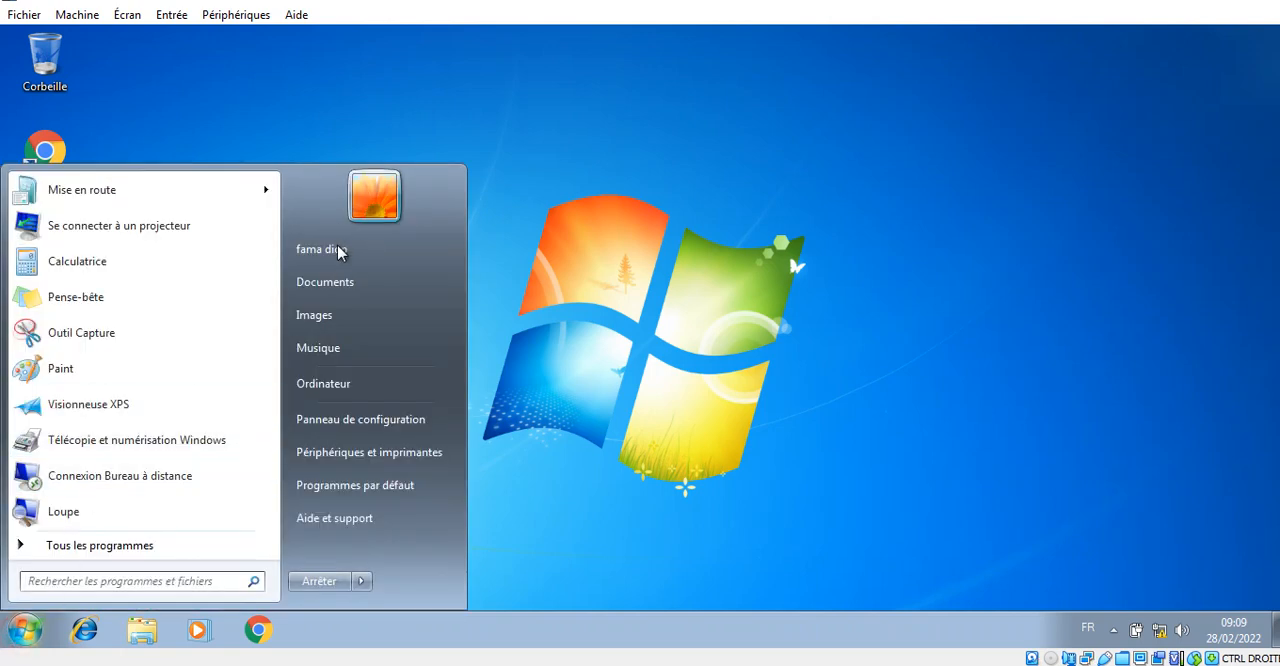
- Launch Google Chrome on the Windows 7 client
{"action": "left_click", "coordinate": [37, 160]}
{"action": "double_click", "coordinate": [36, 162]}
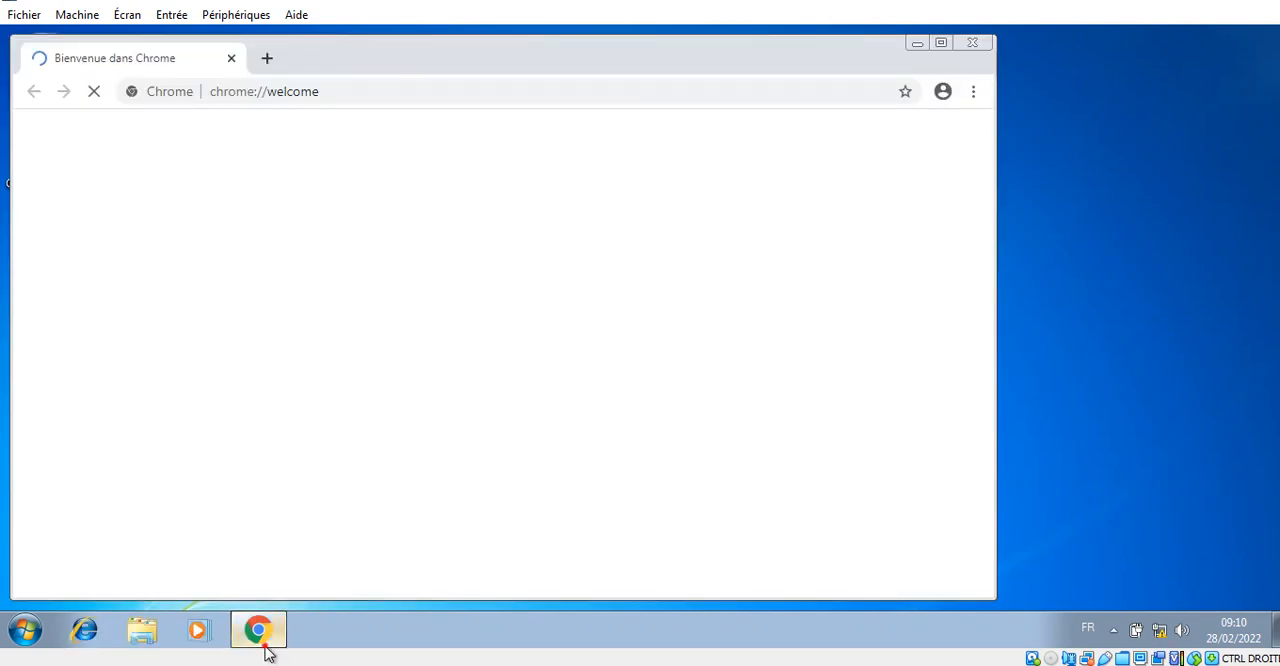
{"action": "left_click", "coordinate": [264, 637]}
{"action": "left_click", "coordinate": [263, 632]}
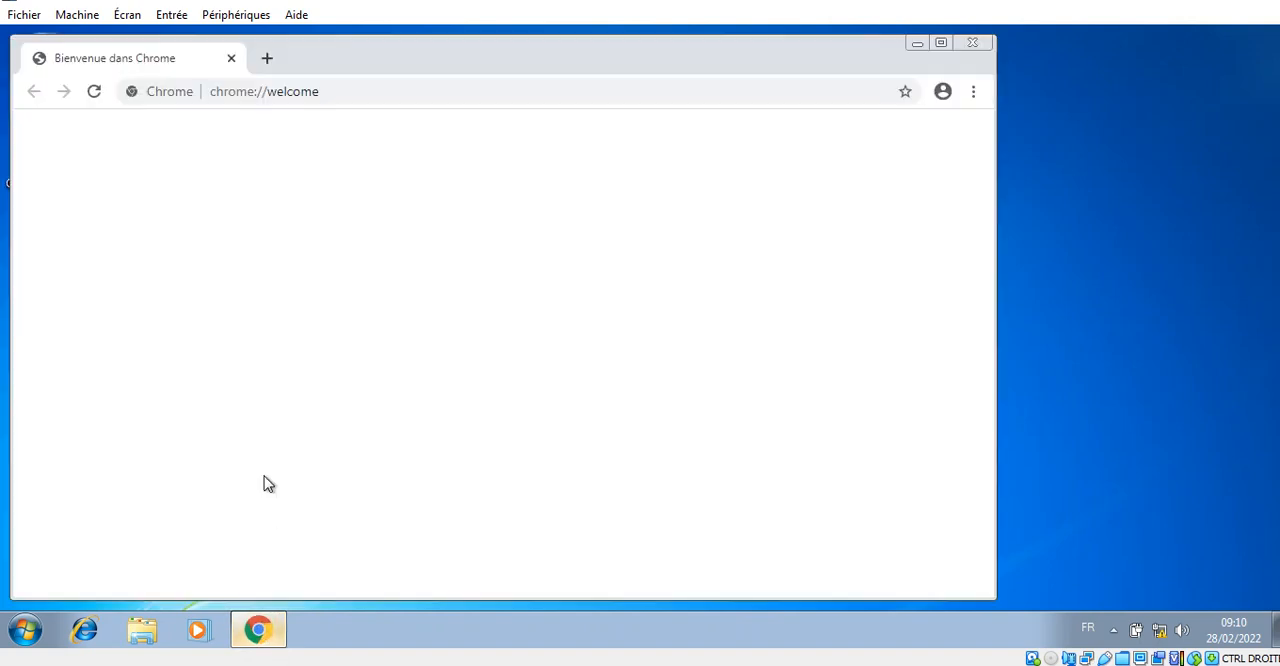
{"action": "left_click", "coordinate": [336, 99]}
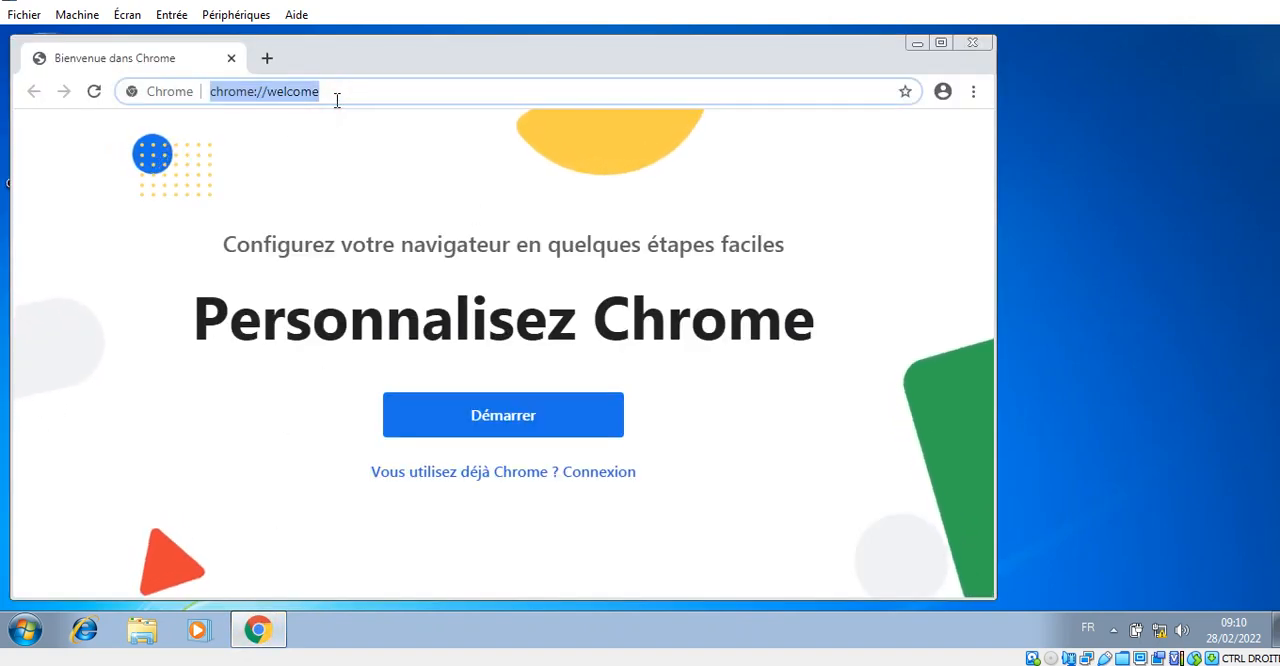
{"action": "type", "text": "www"}
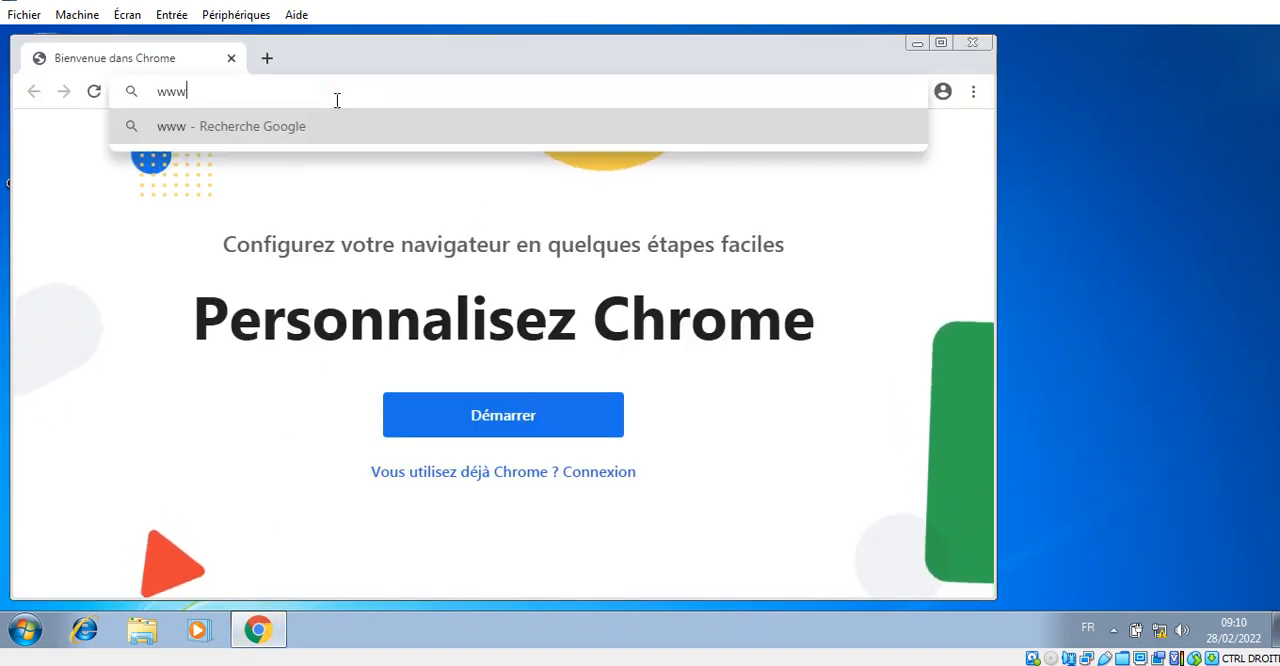
{"action": "type", "text": "."}
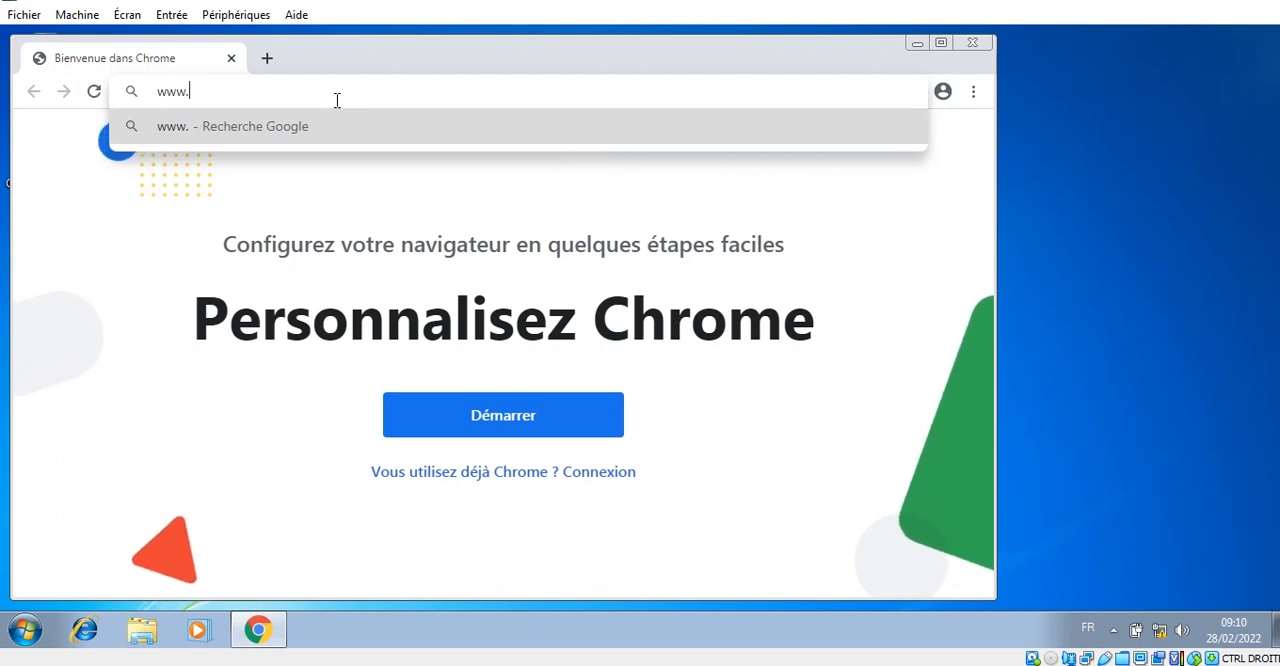
{"action": "type", "text": "etudia"}
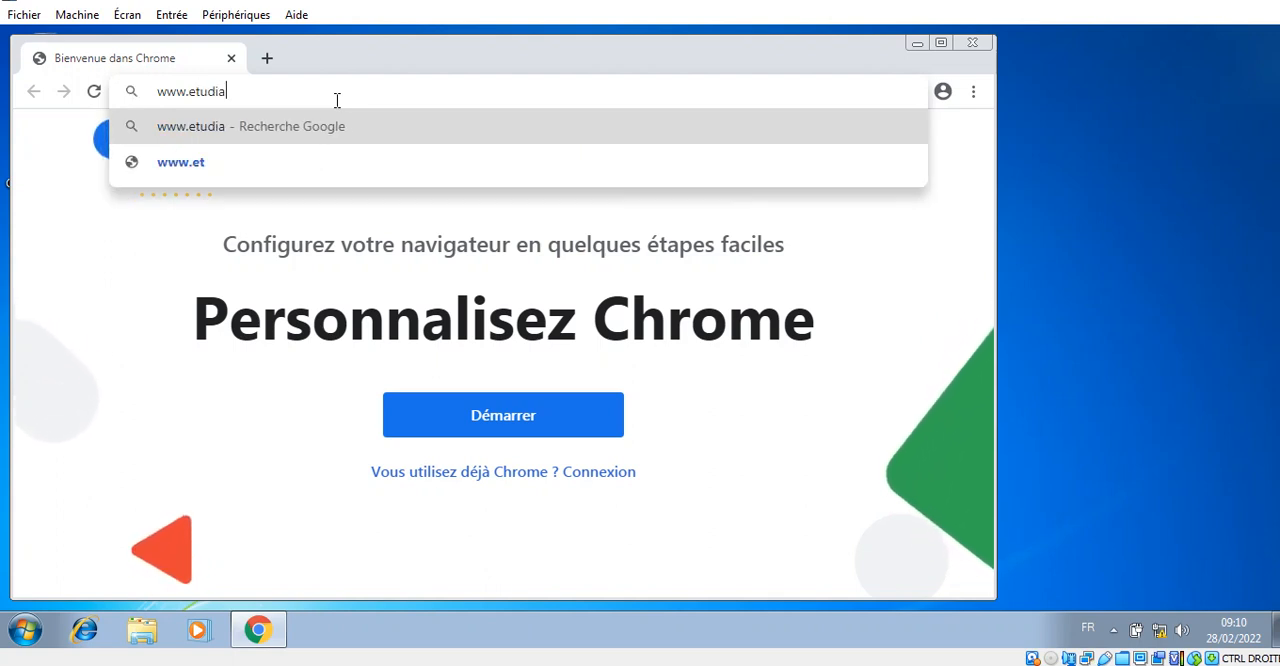
{"action": "type", "text": "nt.com"}
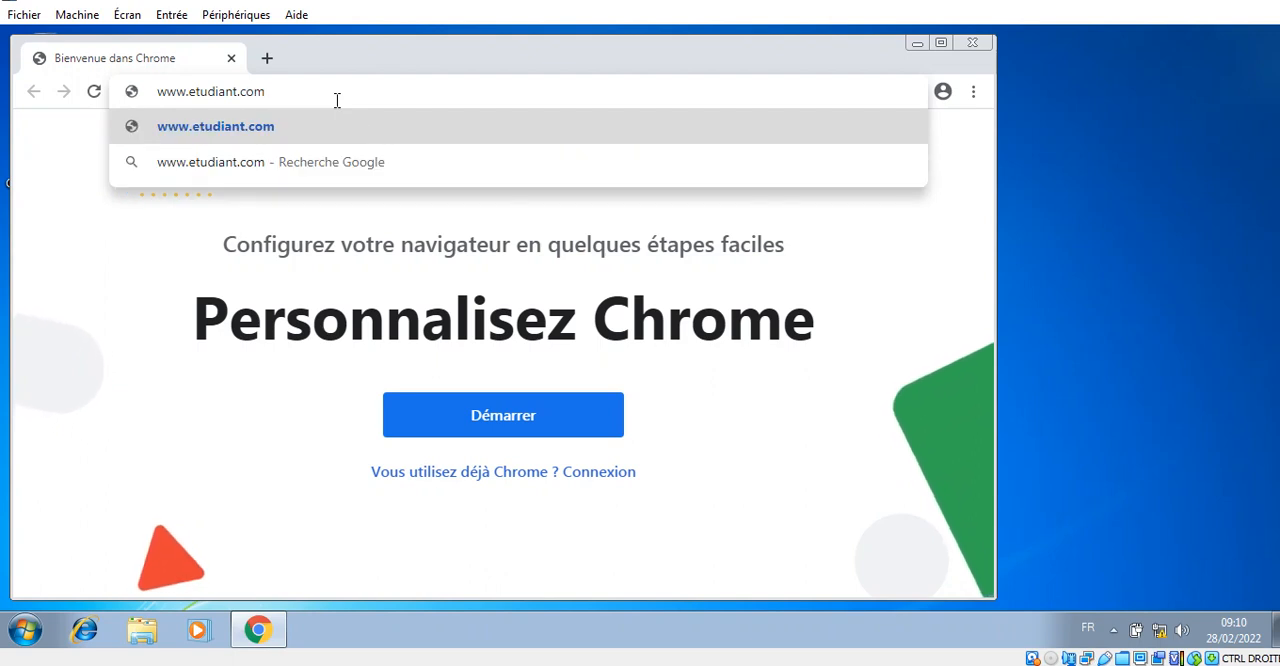
{"action": "key", "text": "Return"}
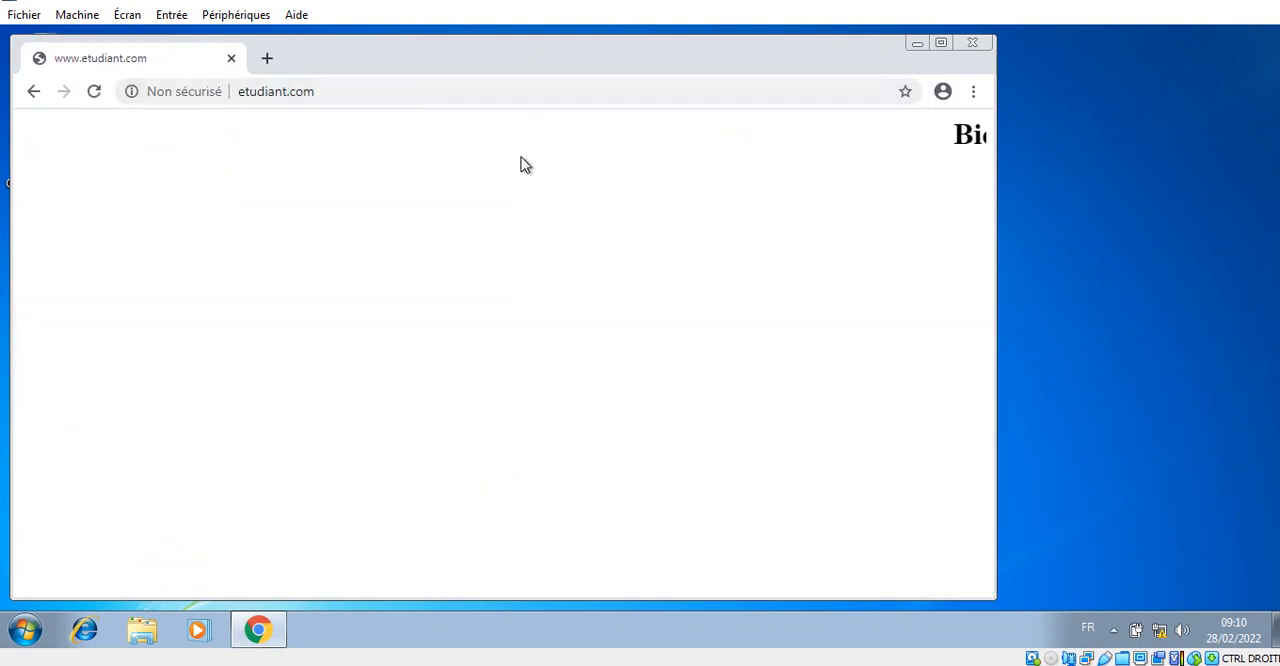
{"action": "left_click", "coordinate": [974, 45]}
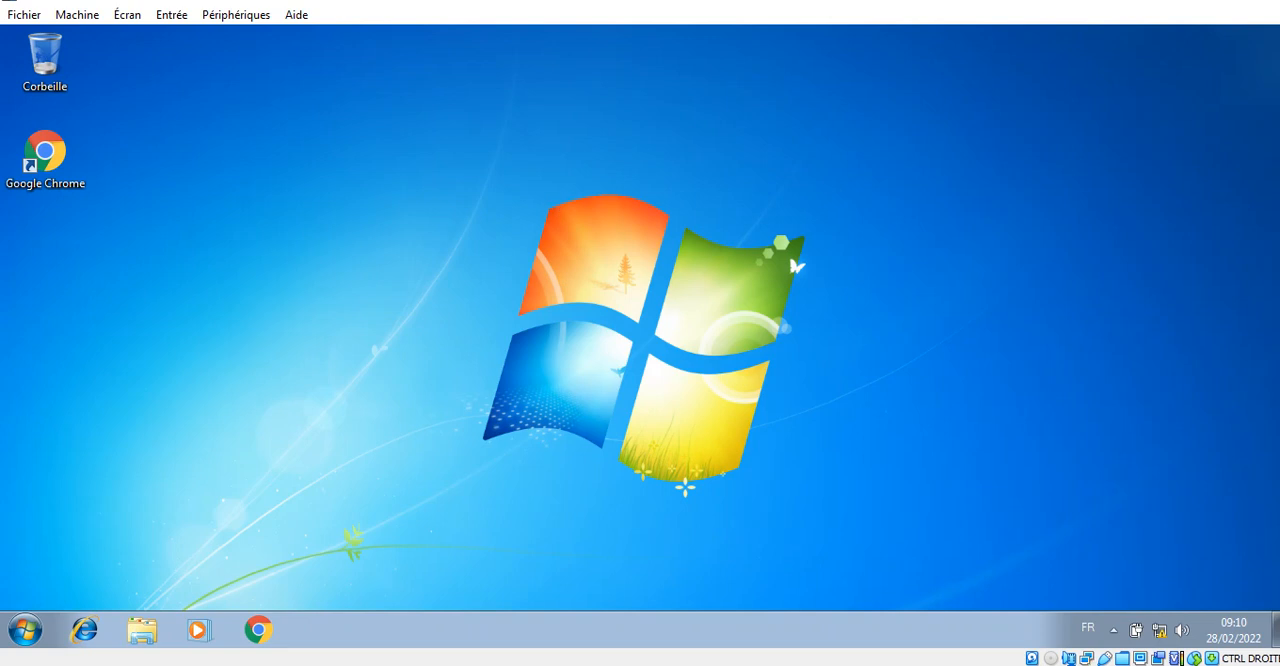
- Switch to the Windows Server machine and open the properties of computer PROF in the etudiant.com Computers container
{"action": "key", "text": "alt+Tab"}
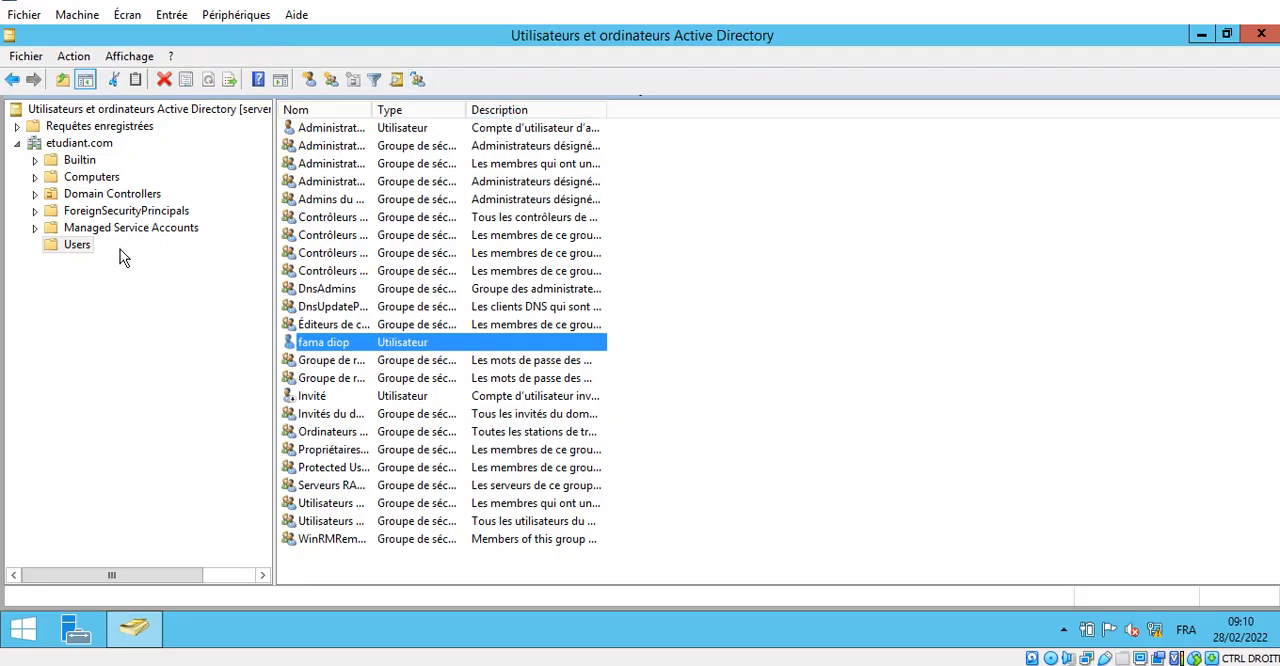
{"action": "left_click", "coordinate": [104, 178]}
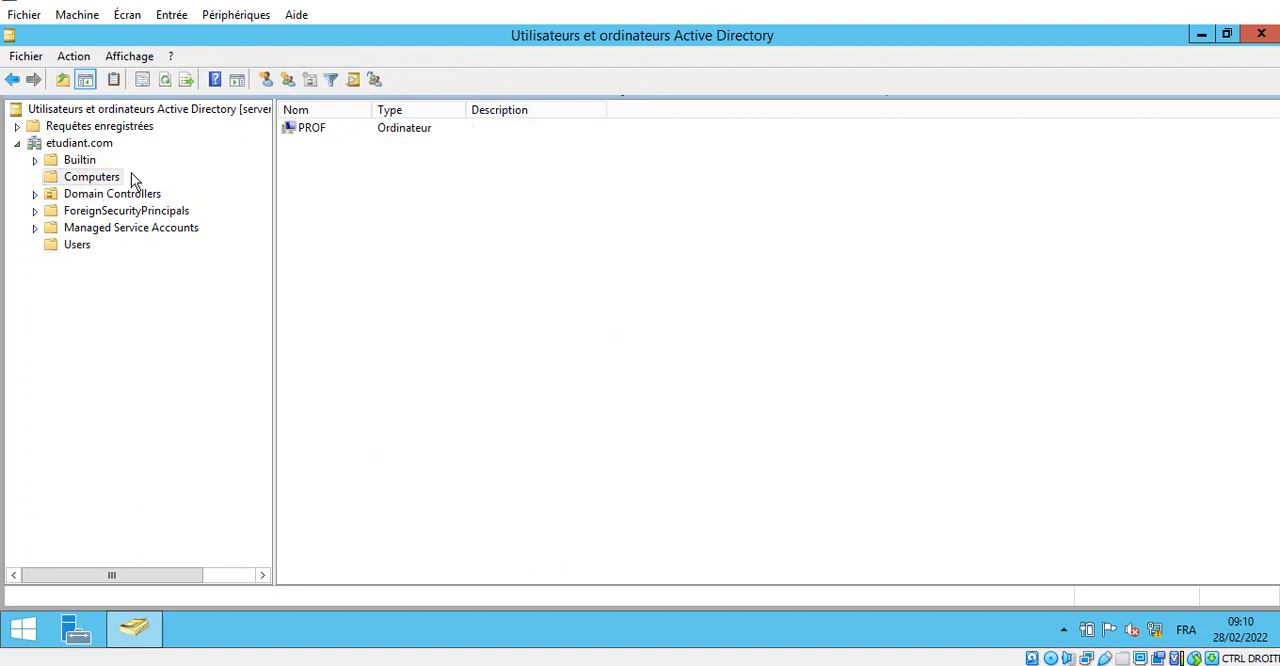
{"action": "right_click", "coordinate": [369, 215]}
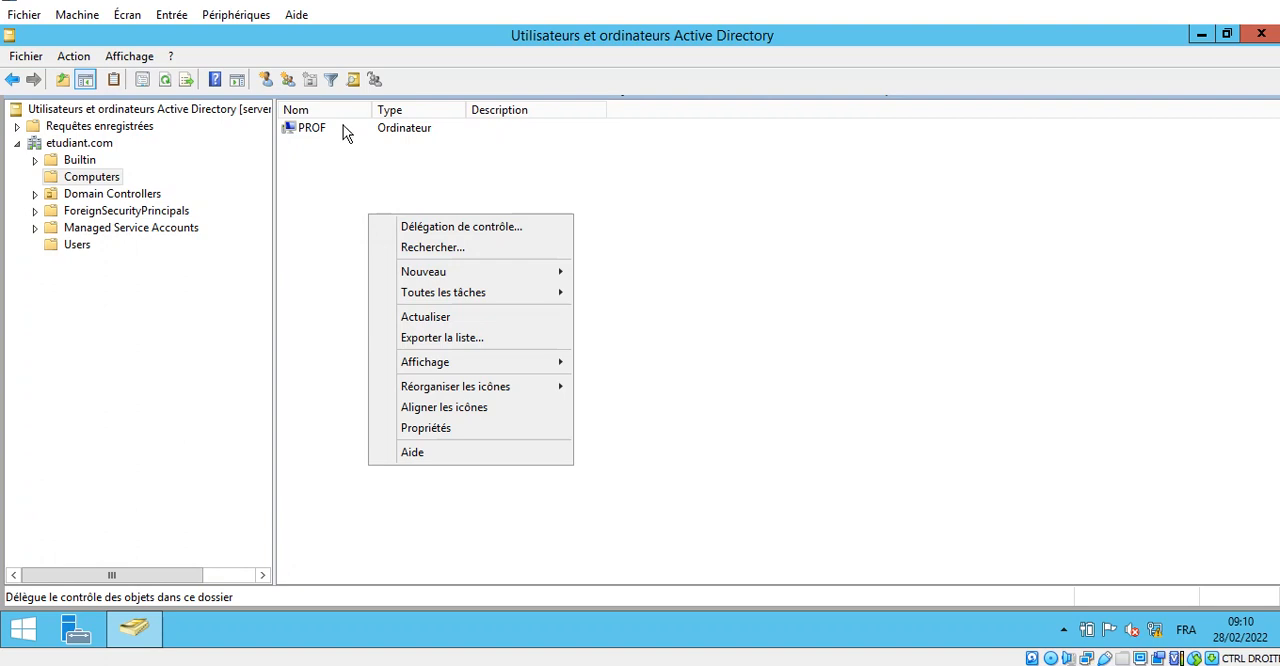
{"action": "double_click", "coordinate": [325, 130]}
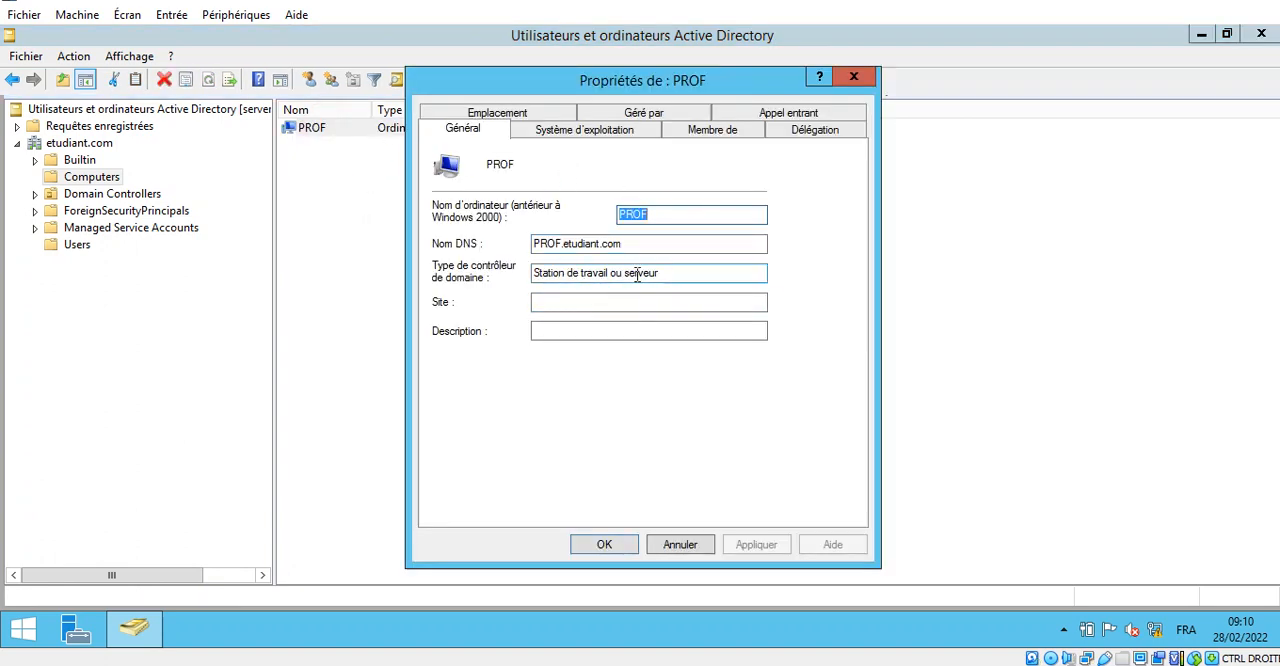
- Review PROF's operating system, group membership and delegation properties, then close them and the Active Directory console without changes
{"action": "left_click", "coordinate": [583, 135]}
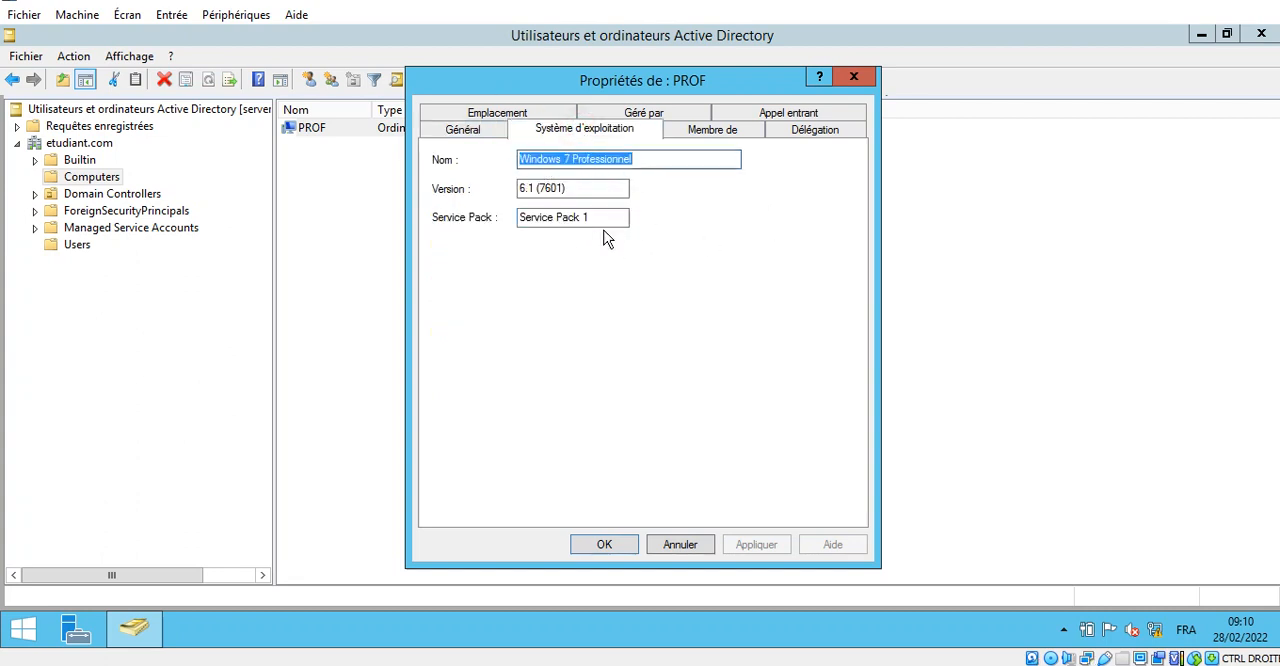
{"action": "left_click", "coordinate": [705, 135]}
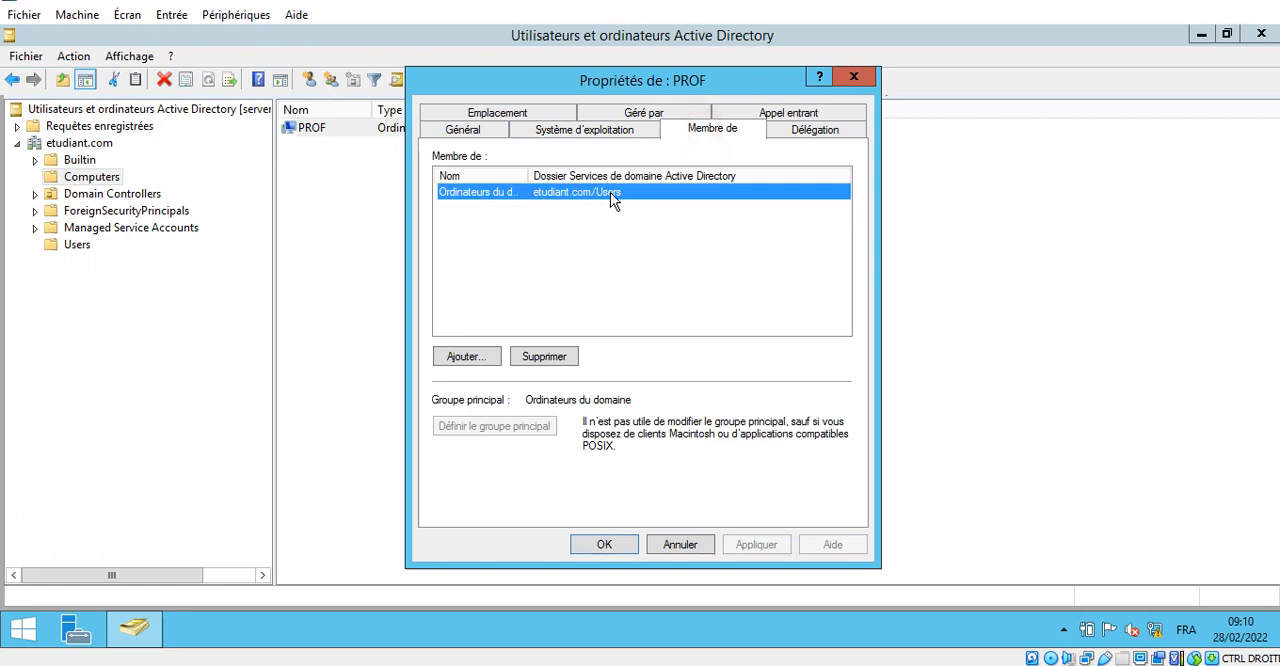
{"action": "left_click", "coordinate": [812, 131]}
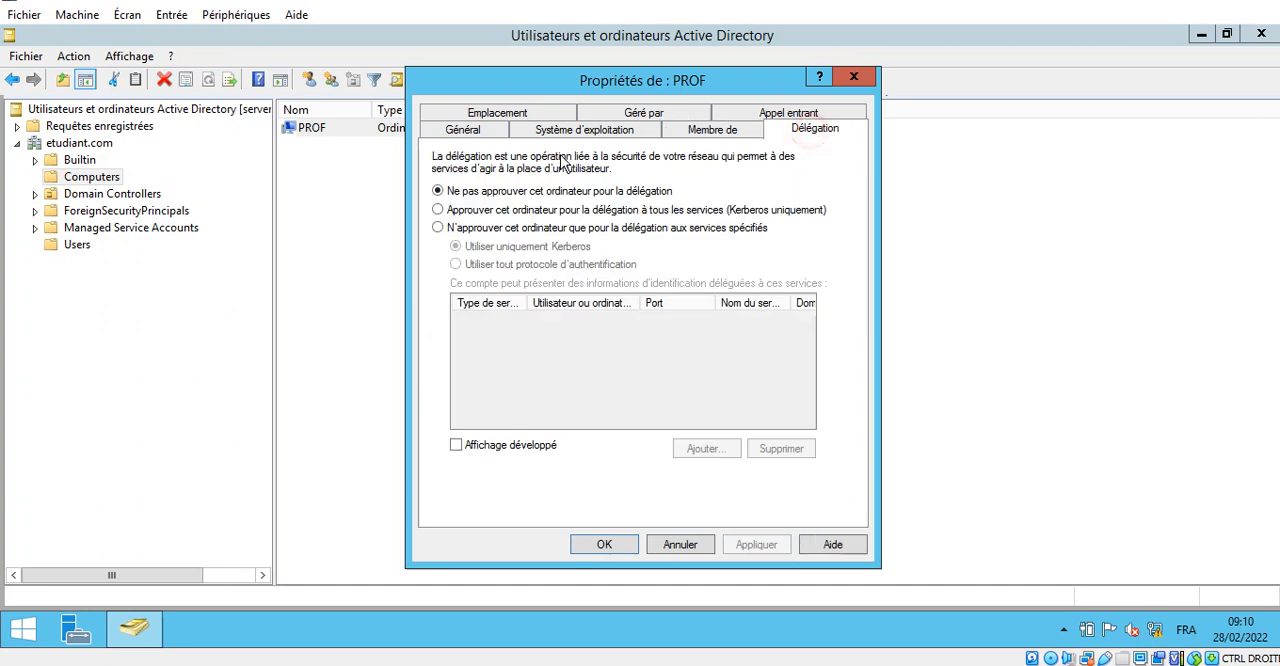
{"action": "left_click", "coordinate": [630, 113]}
{"action": "left_click", "coordinate": [463, 113]}
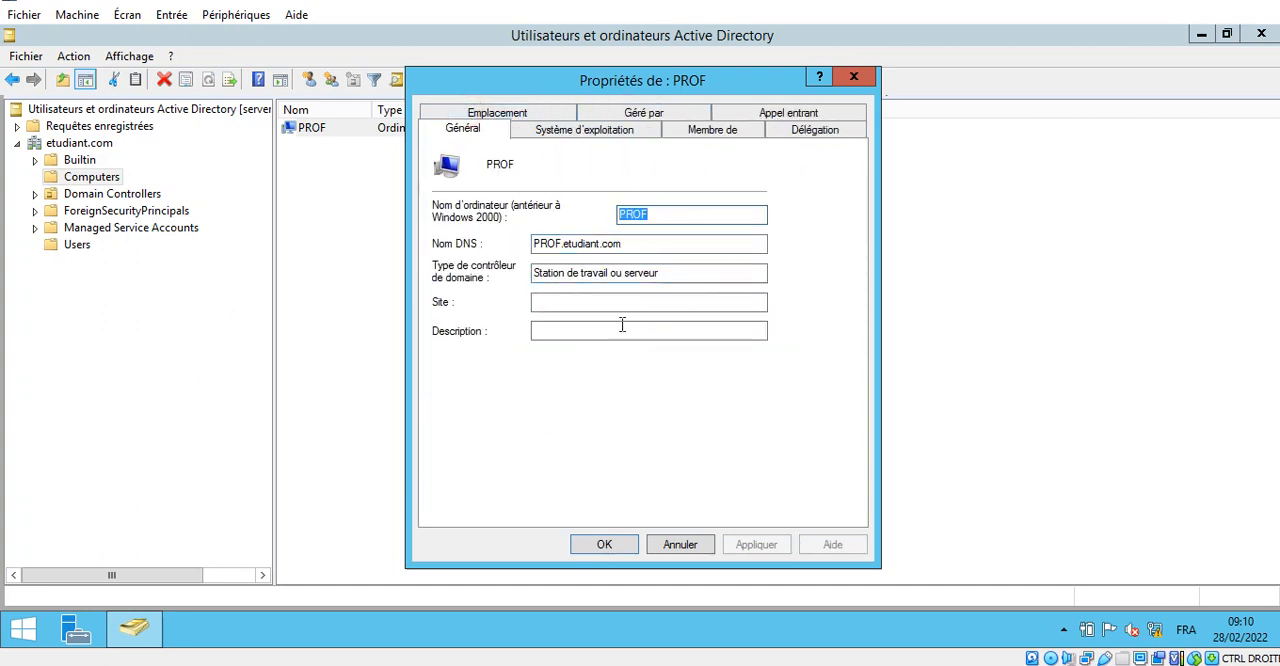
{"action": "left_click", "coordinate": [690, 545]}
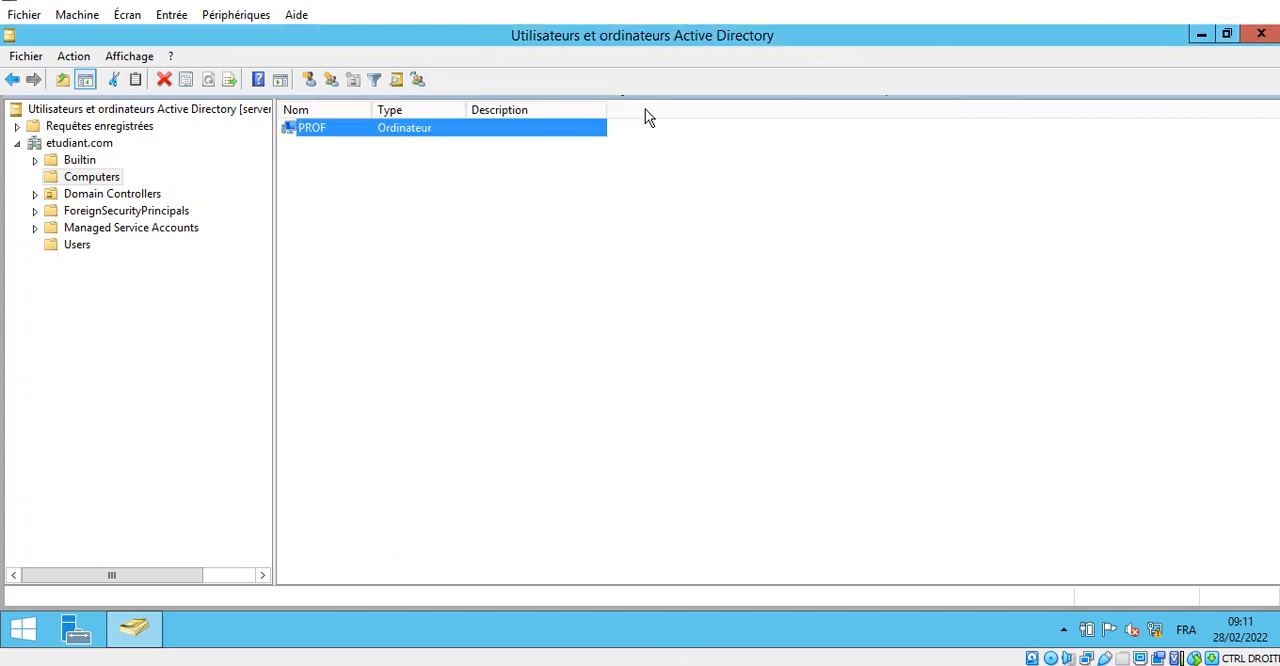
{"action": "left_click", "coordinate": [1261, 34]}
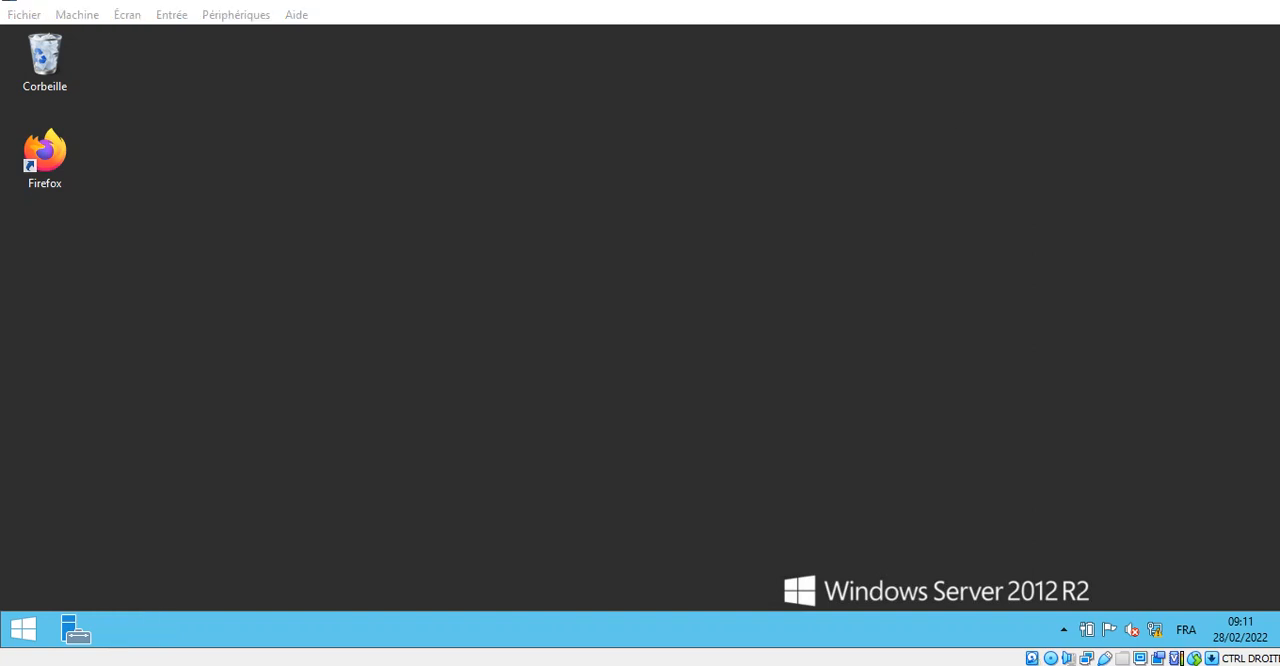
- Return to the Windows 7 client and run sysdm.cpl to request the system properties
{"action": "left_click", "coordinate": [180, 37]}
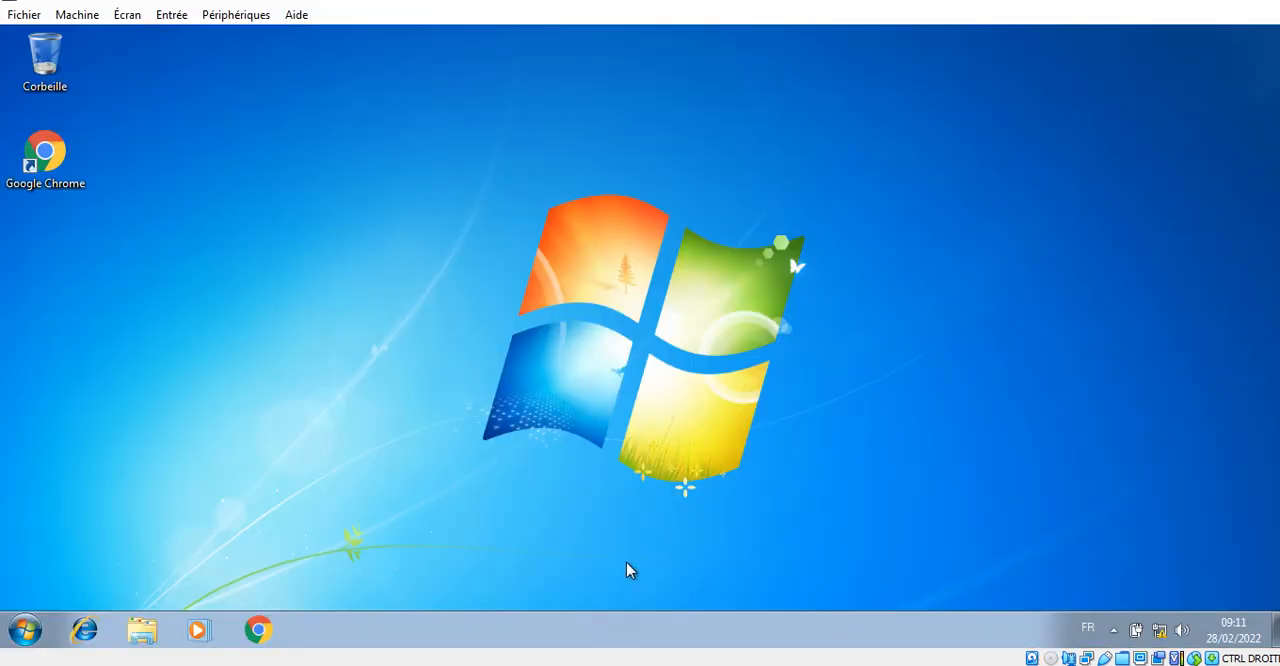
{"action": "key", "text": "super+r"}
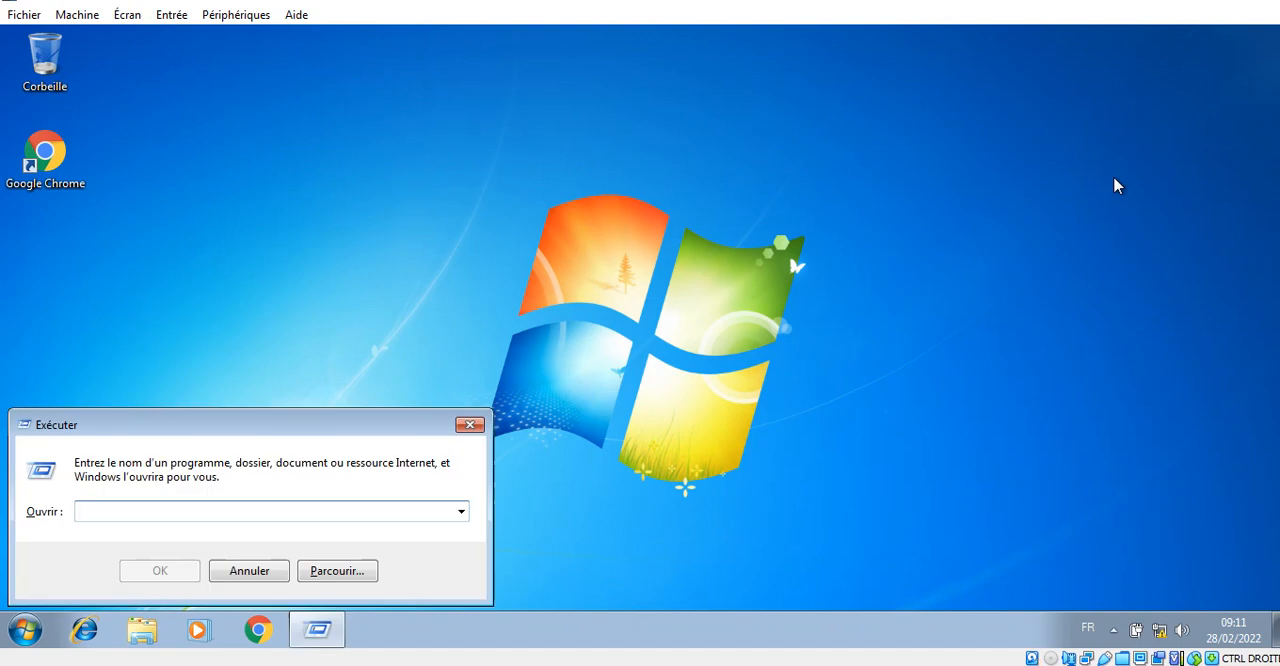
{"action": "type", "text": "sysdm"}
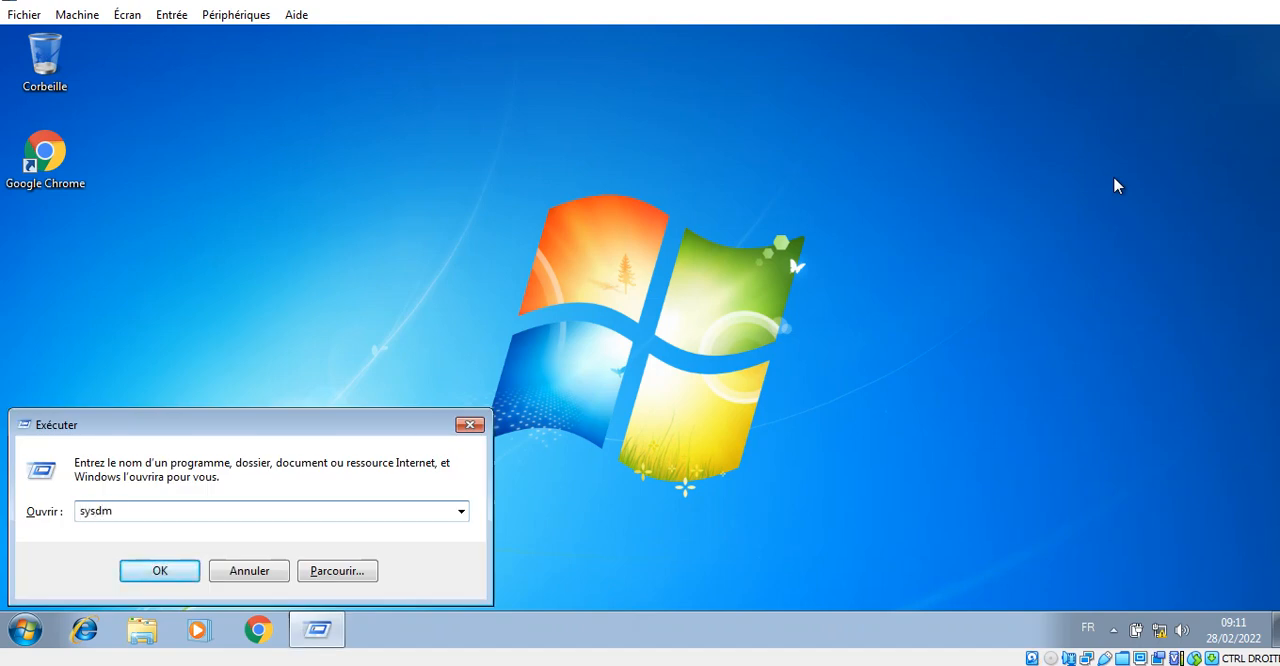
{"action": "type", "text": ".cpl"}
{"action": "key", "text": "Return"}
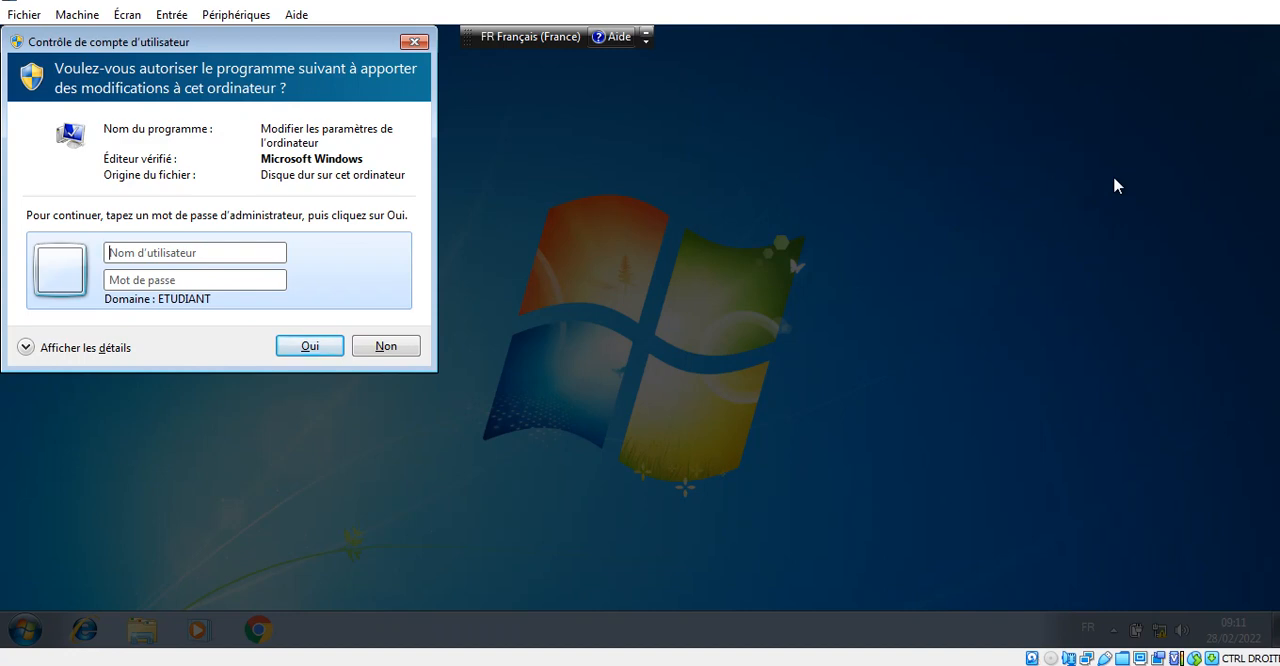
- Fill in the User Account Control prompt with the user name administrateur and its account password
{"action": "type", "text": "administrateur"}
{"action": "key", "text": "Tab"}
{"action": "type", "text": "******"}
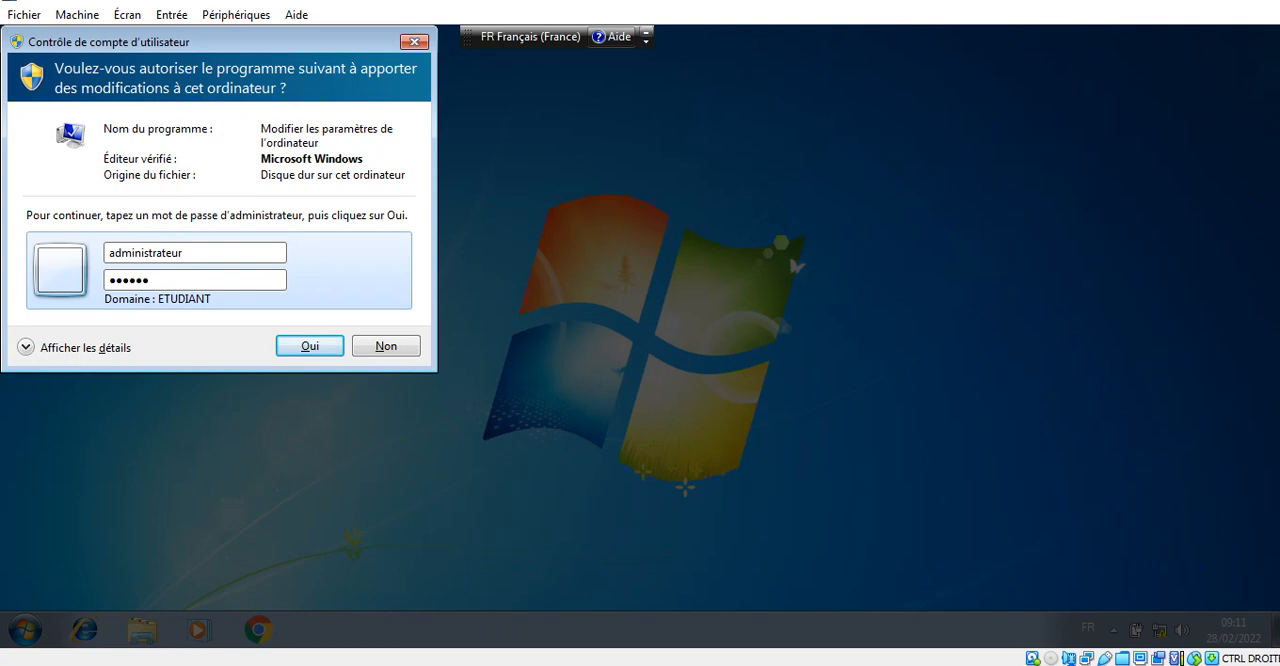
{"action": "type", "text": "**"}
- Replace the prompt's user name with etudiant, enter the account password and try to authorise the system change
{"action": "double_click", "coordinate": [199, 257]}
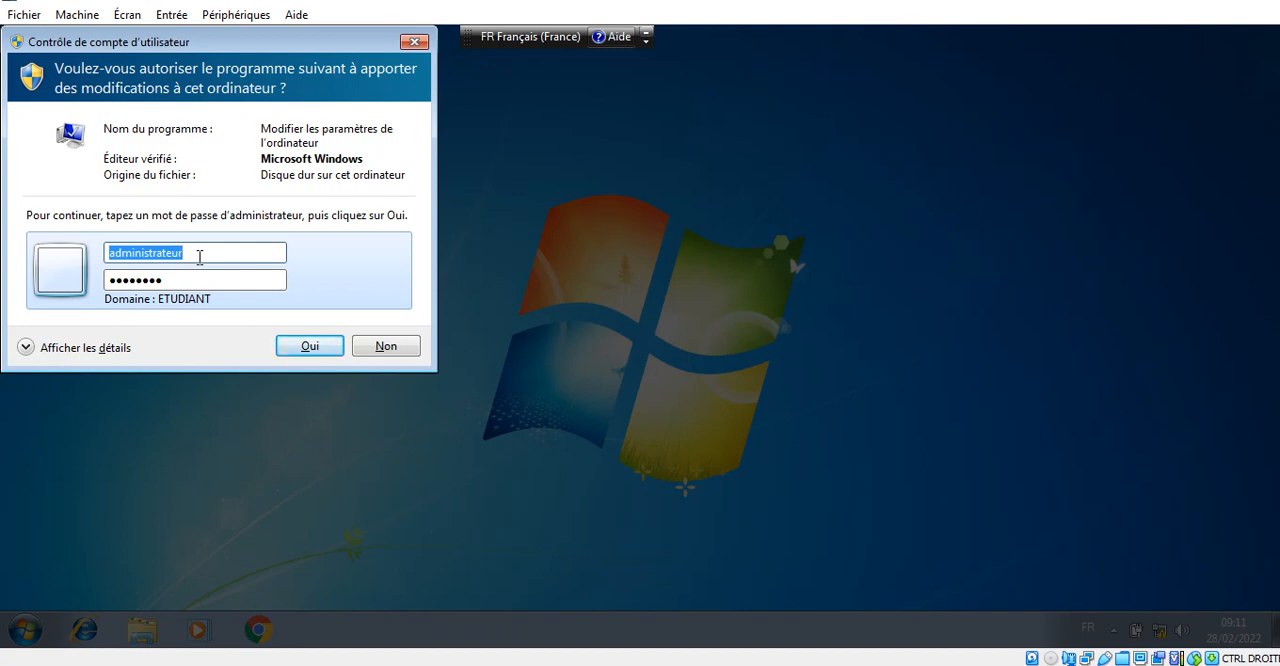
{"action": "type", "text": "etudi"}
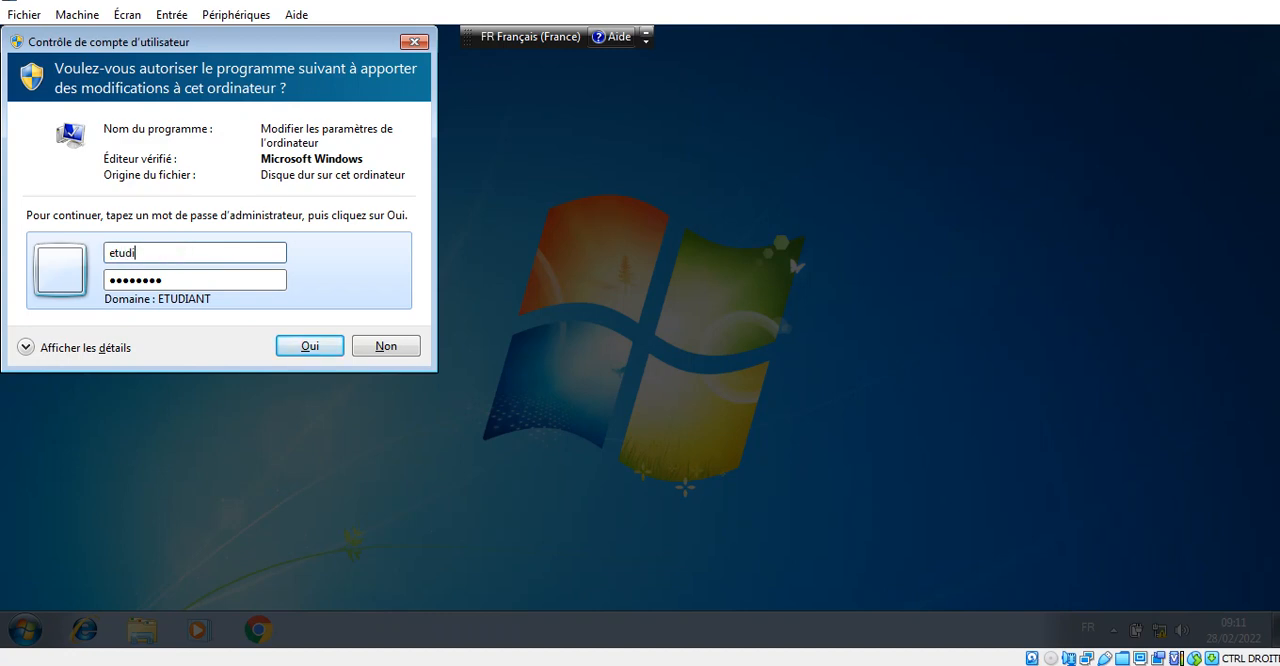
{"action": "type", "text": "ant"}
{"action": "key", "text": "Tab"}
{"action": "type", "text": "••••"}
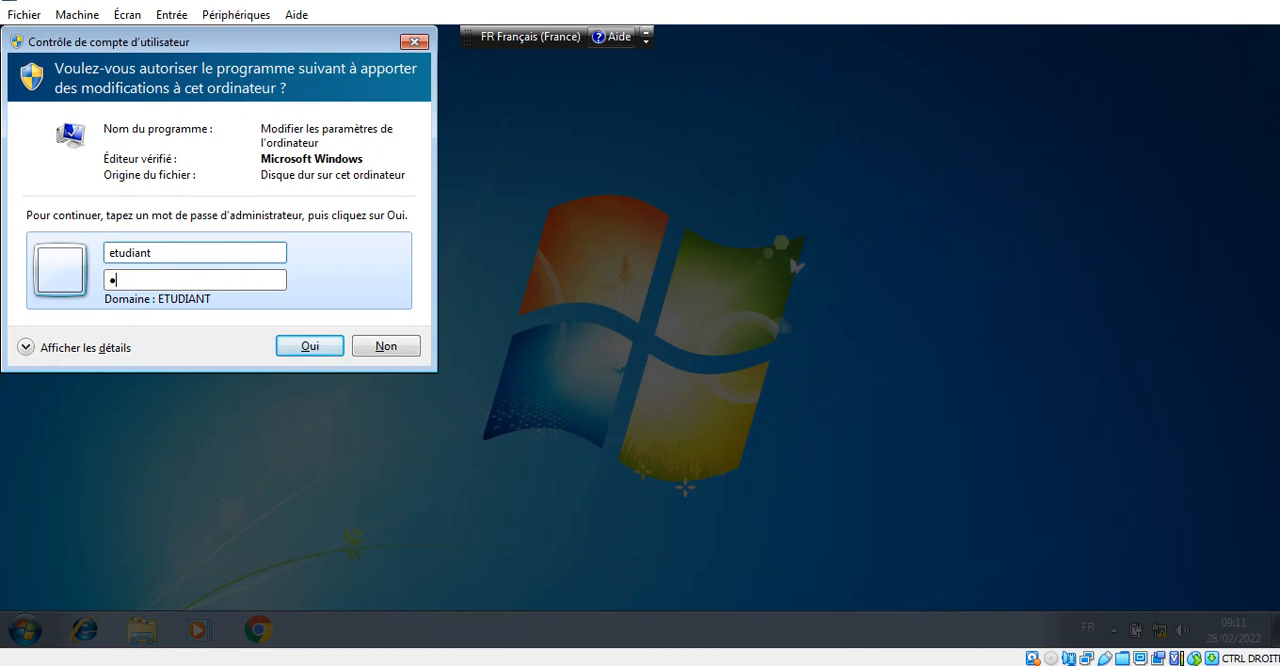
{"action": "key", "text": "Return"}
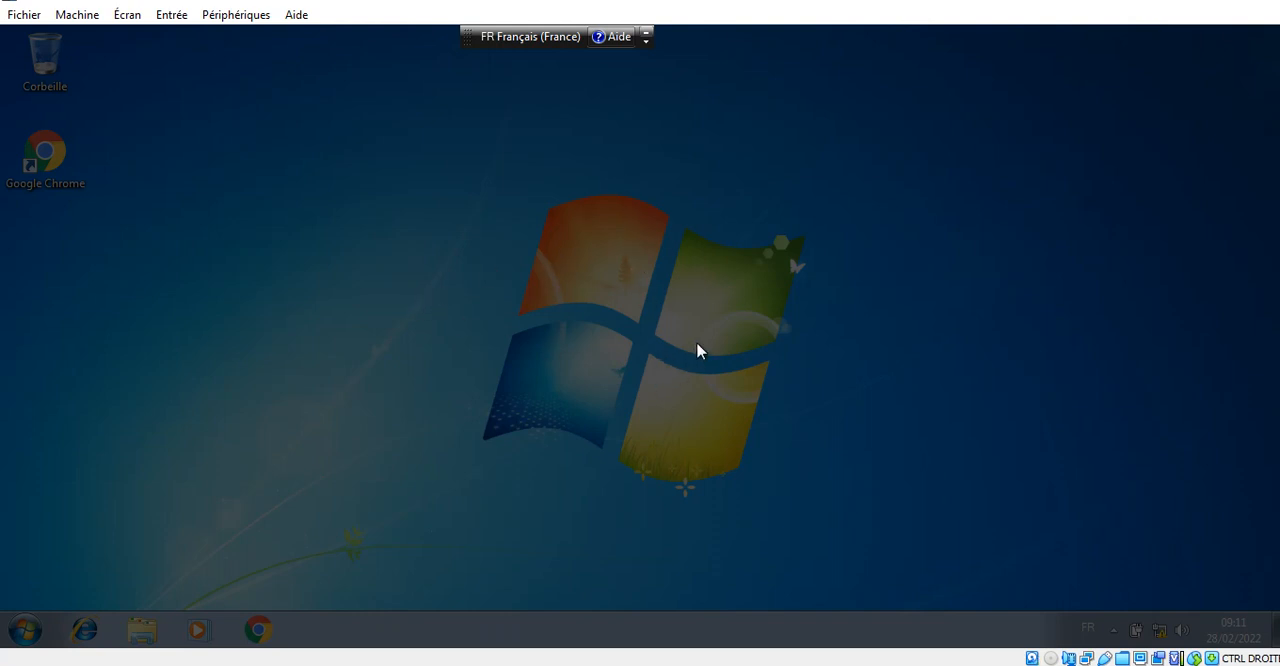
{"action": "left_click", "coordinate": [709, 306]}
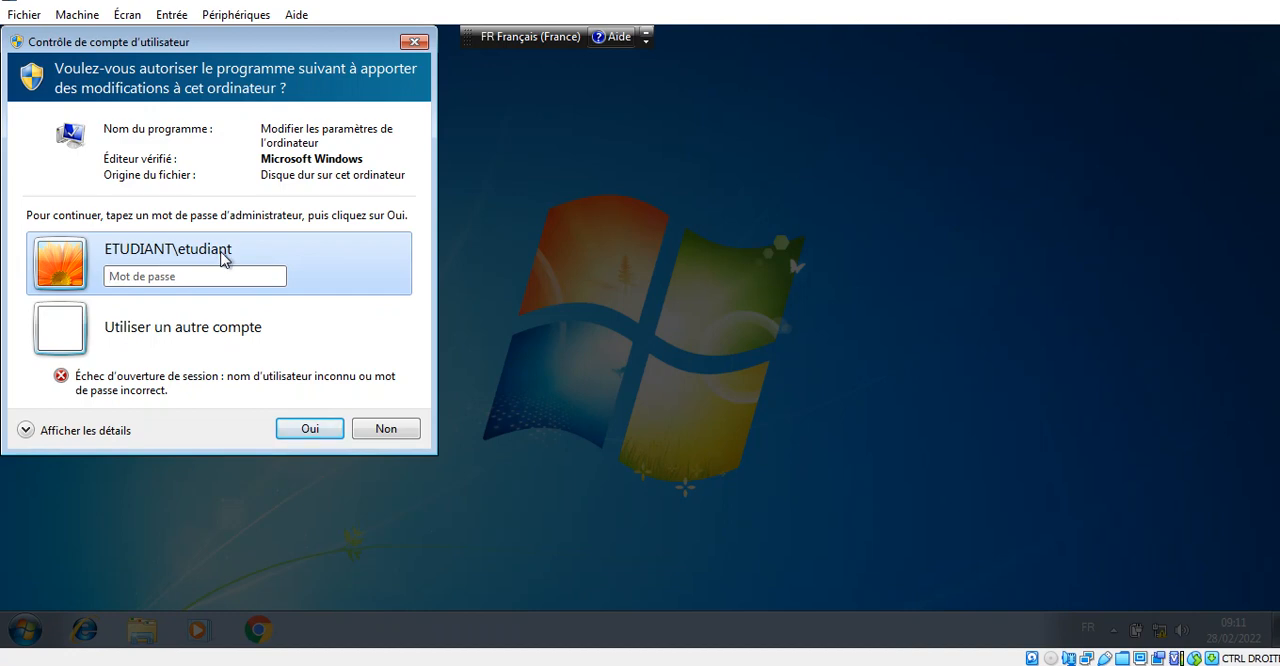
- Authorise the system change with another account, using the user name PROF\etudiant and its account password
{"action": "left_click", "coordinate": [240, 330]}
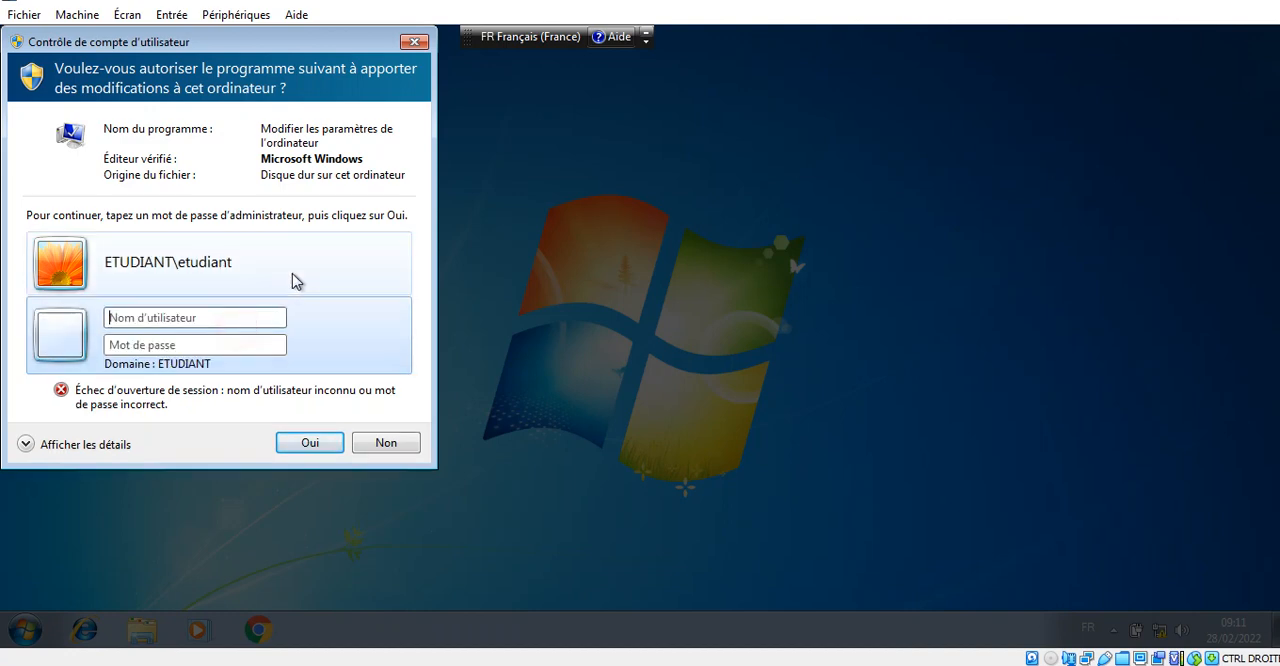
{"action": "left_click", "coordinate": [242, 319]}
{"action": "type", "text": "P"}
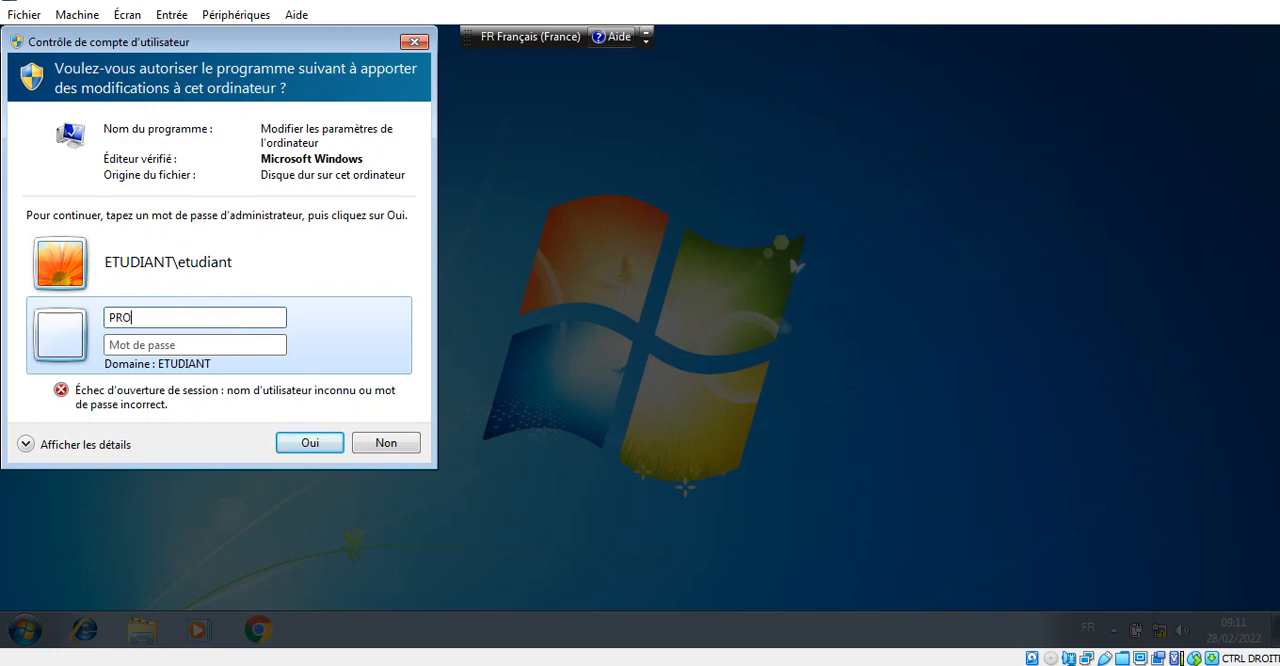
{"action": "type", "text": "ROF\\etudiant"}
{"action": "key", "text": "Tab"}
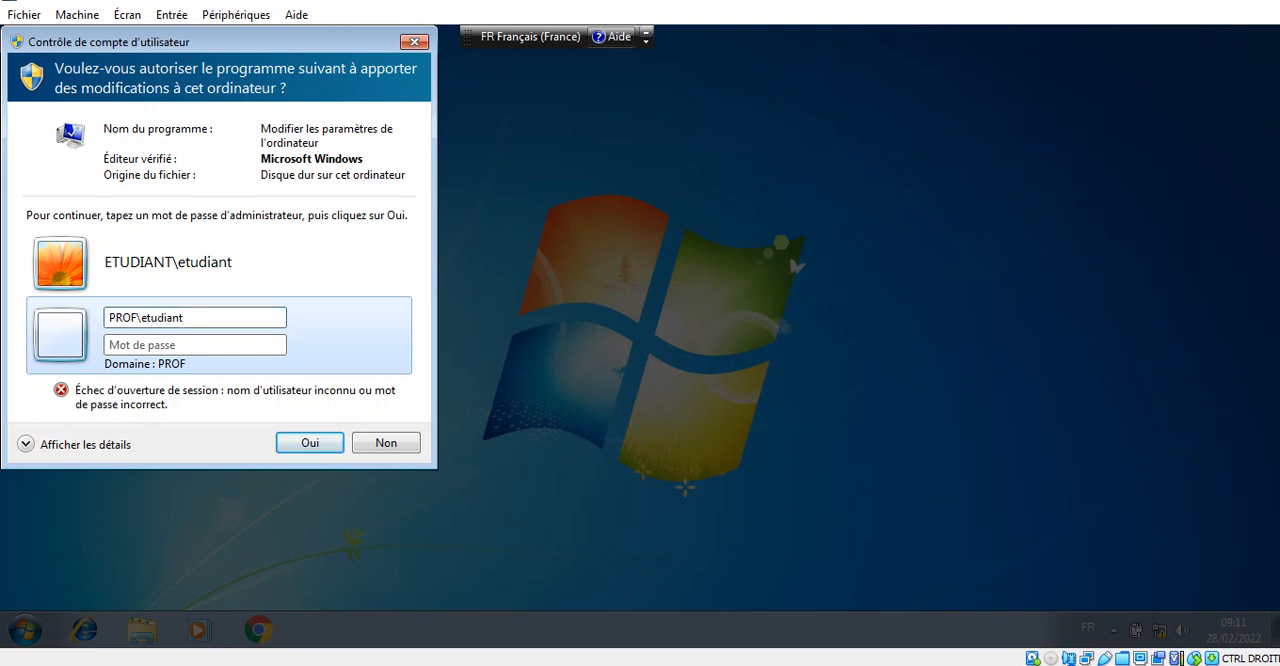
{"action": "type", "text": "••••••"}
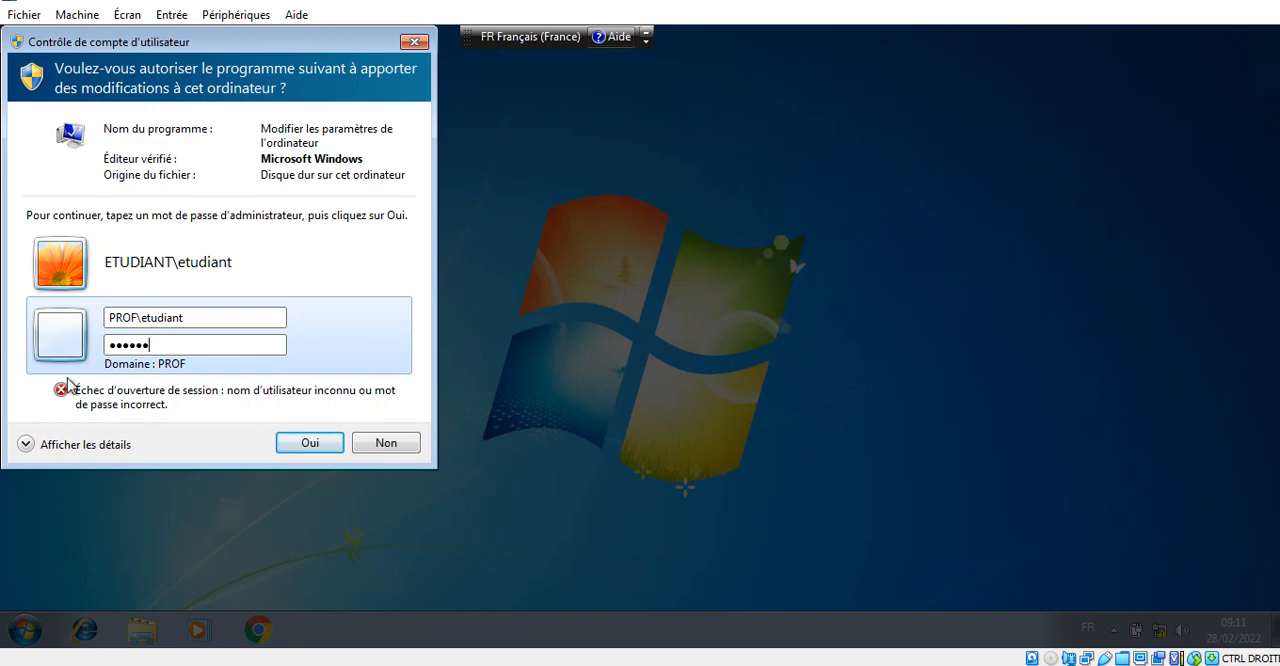
{"action": "left_click", "coordinate": [316, 446]}
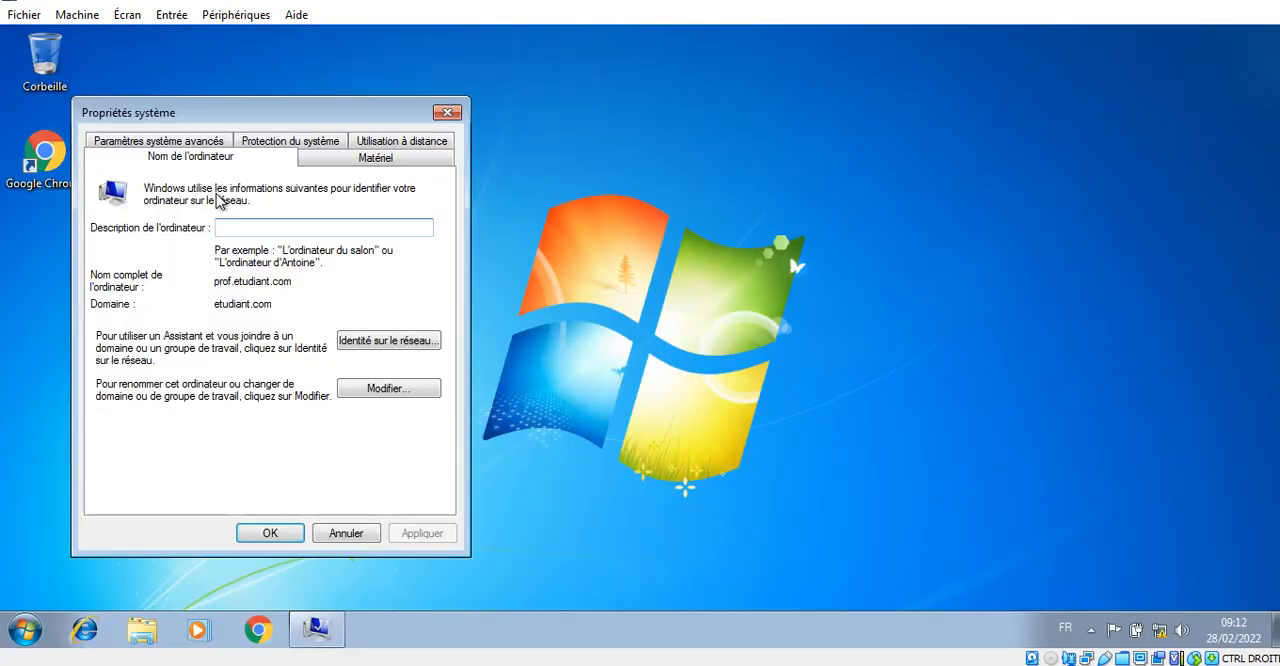
- Change the computer's membership from the domain to the workgroup WORKGROUP and accept the warning about leaving the domain
{"action": "left_click_drag", "start_coordinate": [230, 118], "coordinate": [610, 97]}
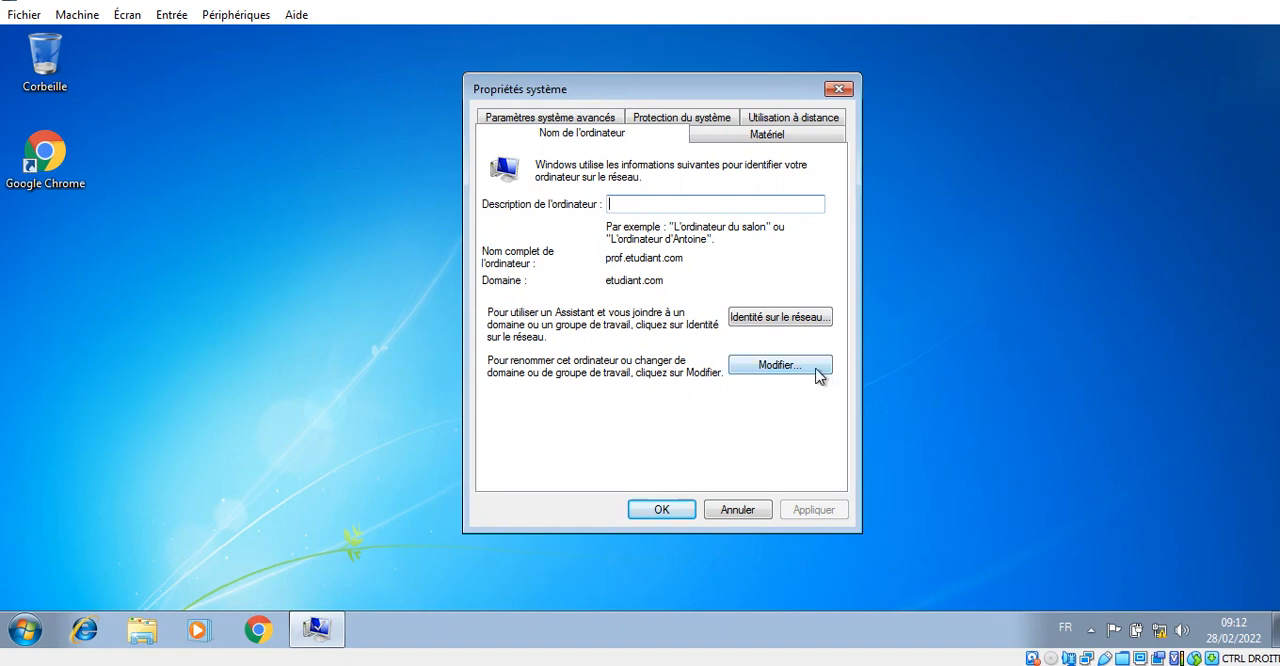
{"action": "left_click", "coordinate": [779, 365]}
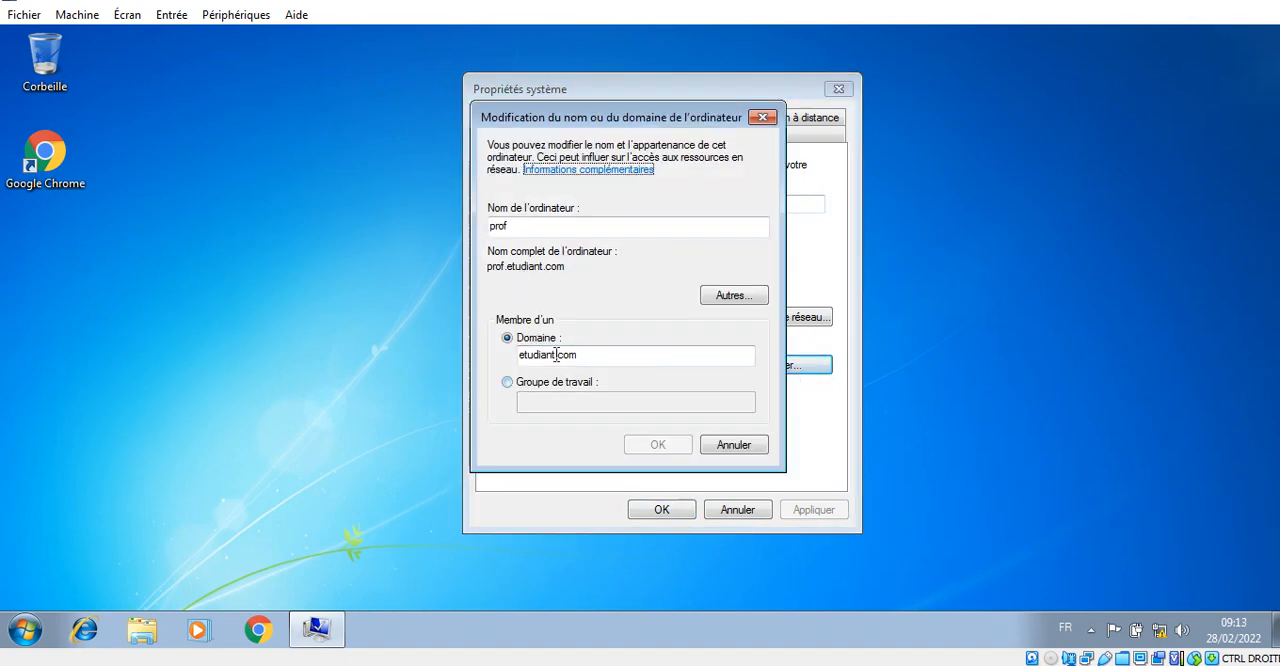
{"action": "left_click", "coordinate": [507, 382]}
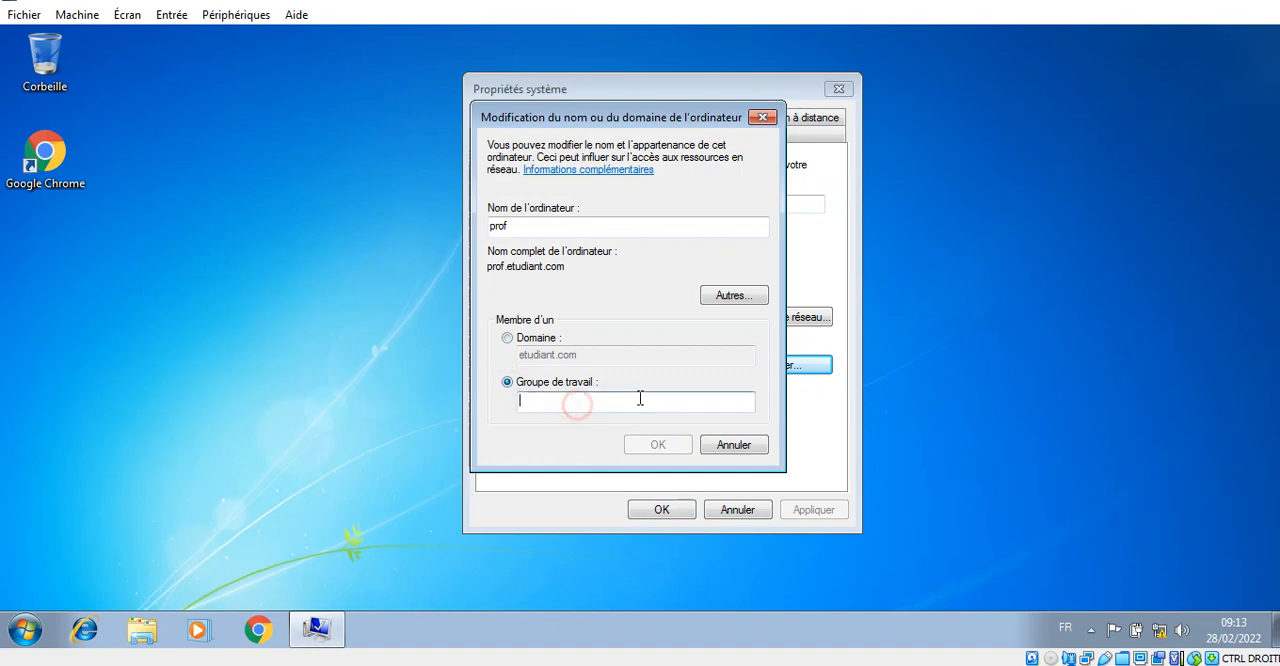
{"action": "type", "text": "WO"}
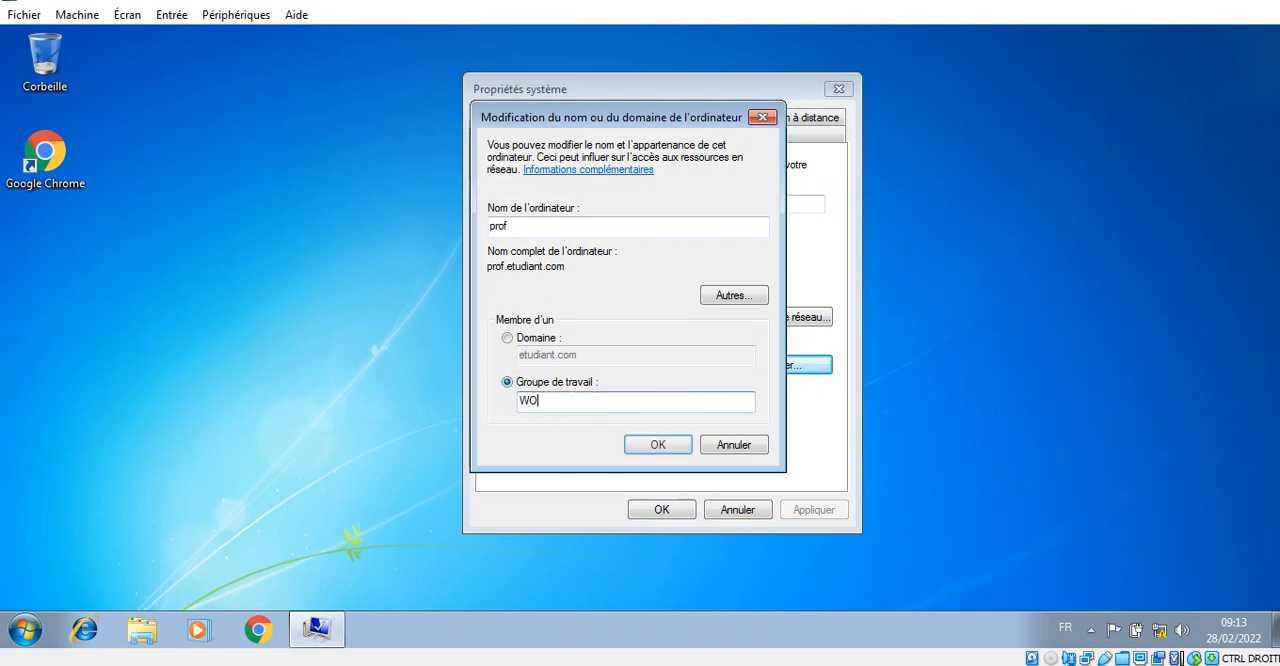
{"action": "type", "text": "RKGROUP"}
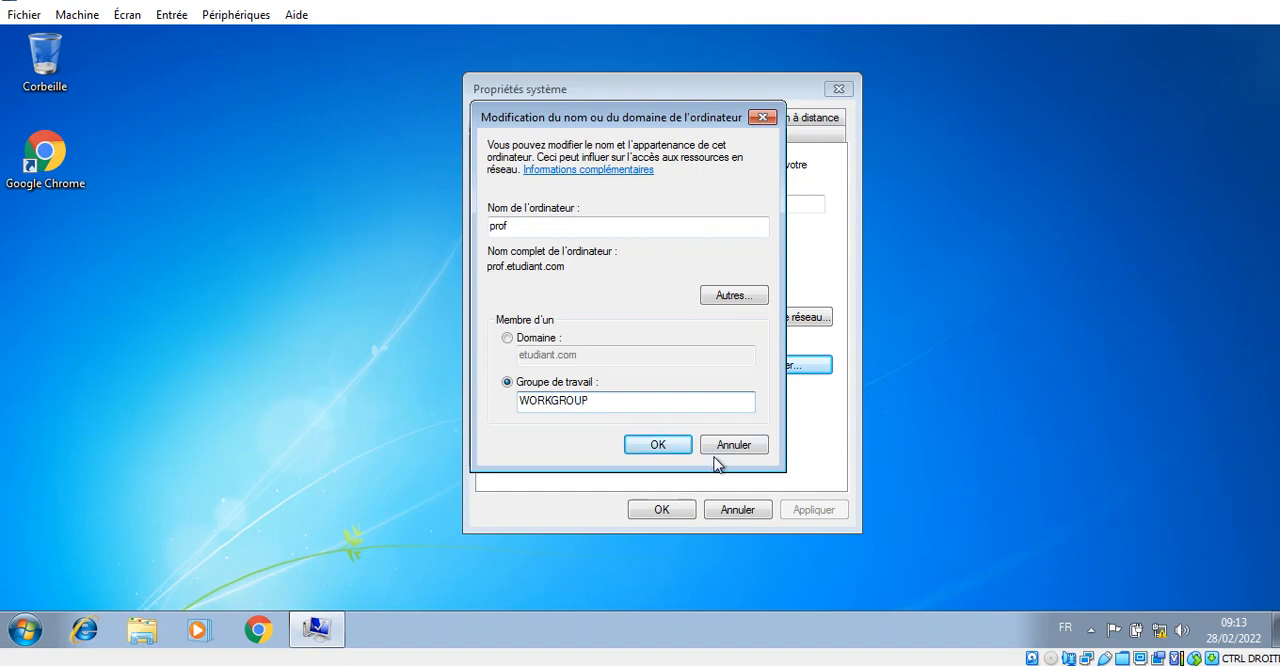
{"action": "left_click", "coordinate": [672, 451]}
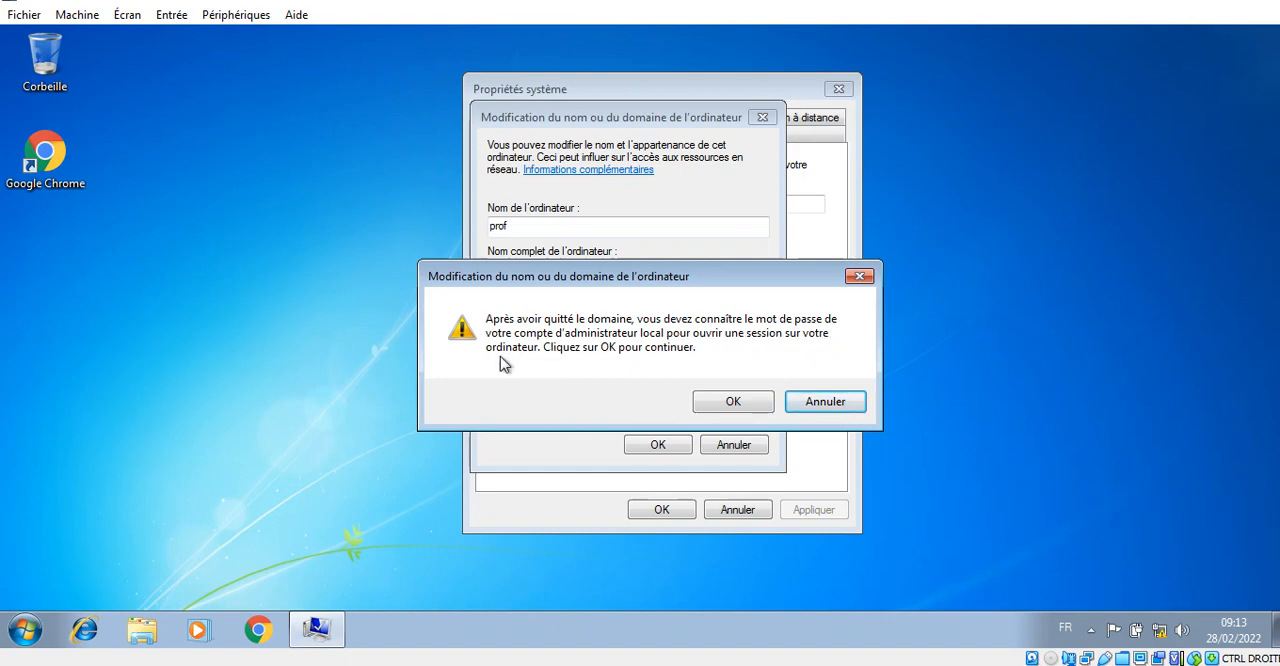
{"action": "left_click", "coordinate": [733, 400]}
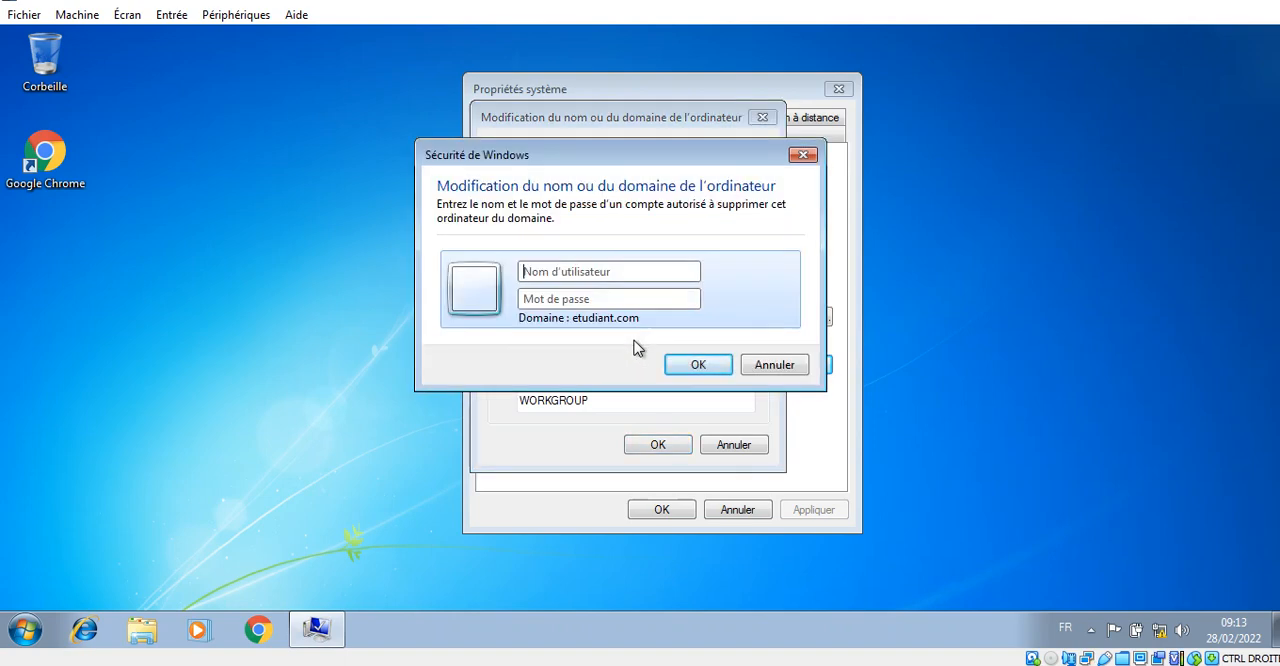
- Authorise removing the computer from etudiant.com with the user name administrateur and its account password
{"action": "type", "text": "admi"}
{"action": "type", "text": "nistrateur"}
{"action": "key", "text": "Tab"}
{"action": "type", "text": "•"}
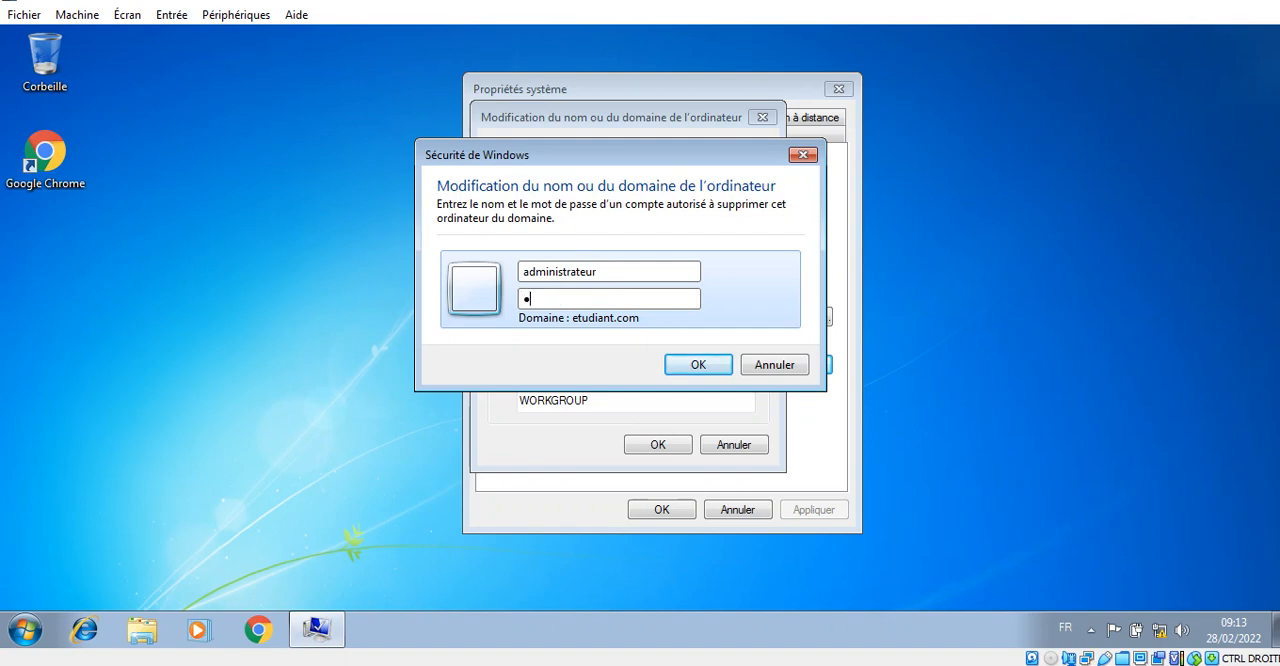
{"action": "type", "text": "•••••"}
{"action": "key", "text": "Return"}
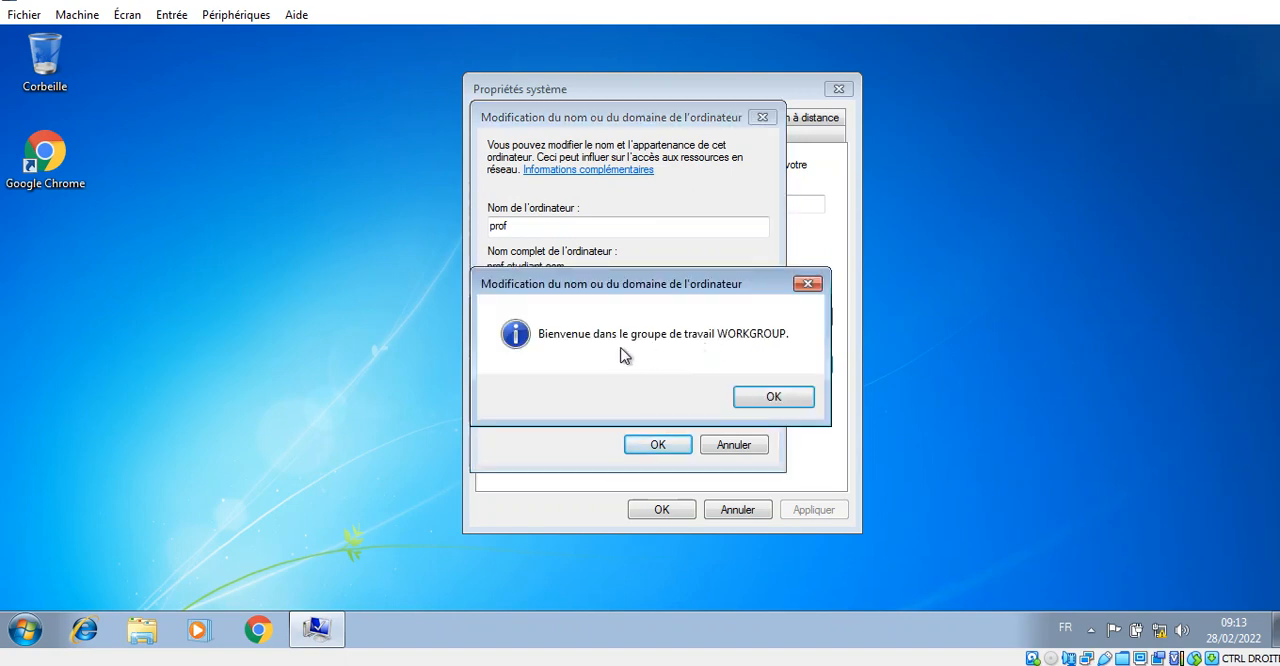
{"action": "left_click", "coordinate": [1255, 2]}
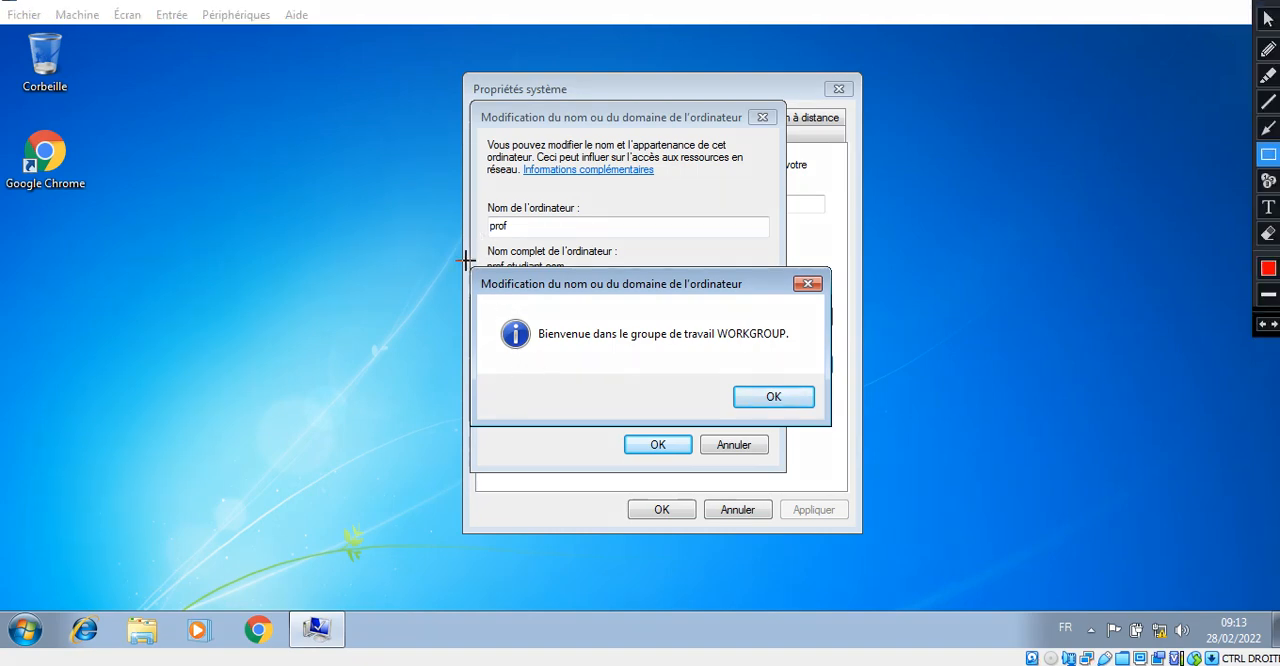
{"action": "mouse_move", "coordinate": [462, 262]}
{"action": "left_mouse_down"}
{"action": "mouse_move", "coordinate": [671, 409]}
{"action": "mouse_move", "coordinate": [860, 428]}
{"action": "mouse_move", "coordinate": [841, 433]}
{"action": "left_mouse_up"}
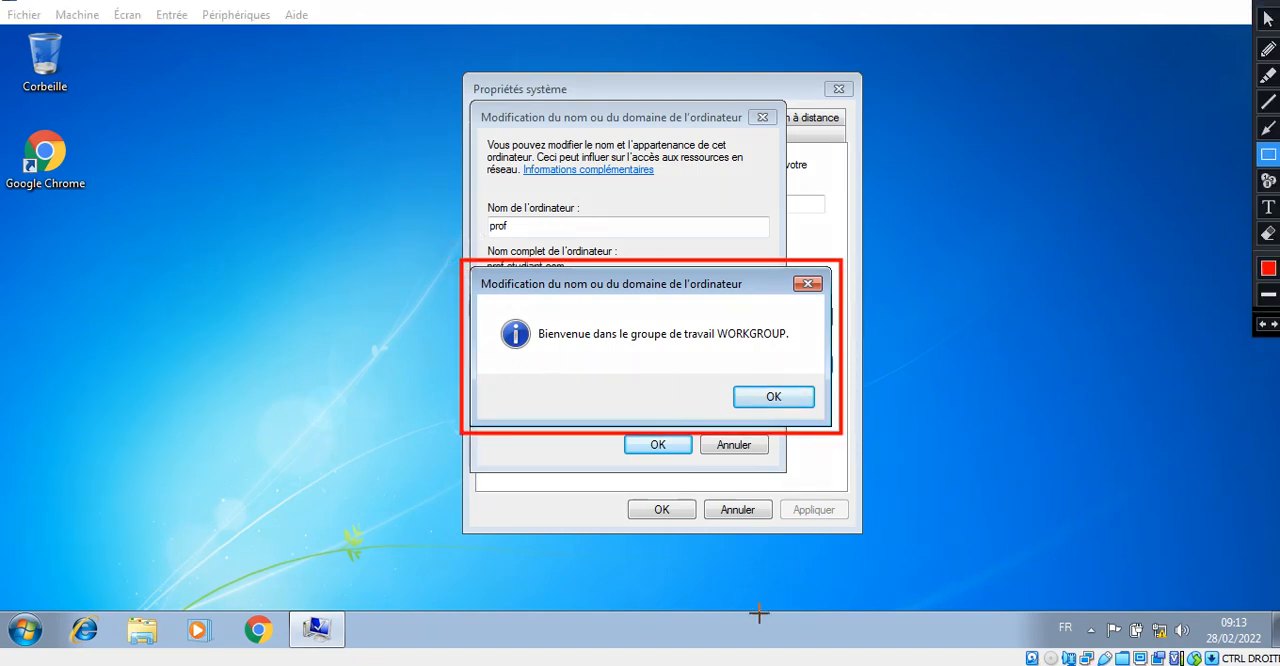
- Acknowledge the workgroup change and restart notices, close the system properties and restart the Windows 7 client immediately
{"action": "key", "text": "Escape"}
{"action": "left_click", "coordinate": [775, 398]}
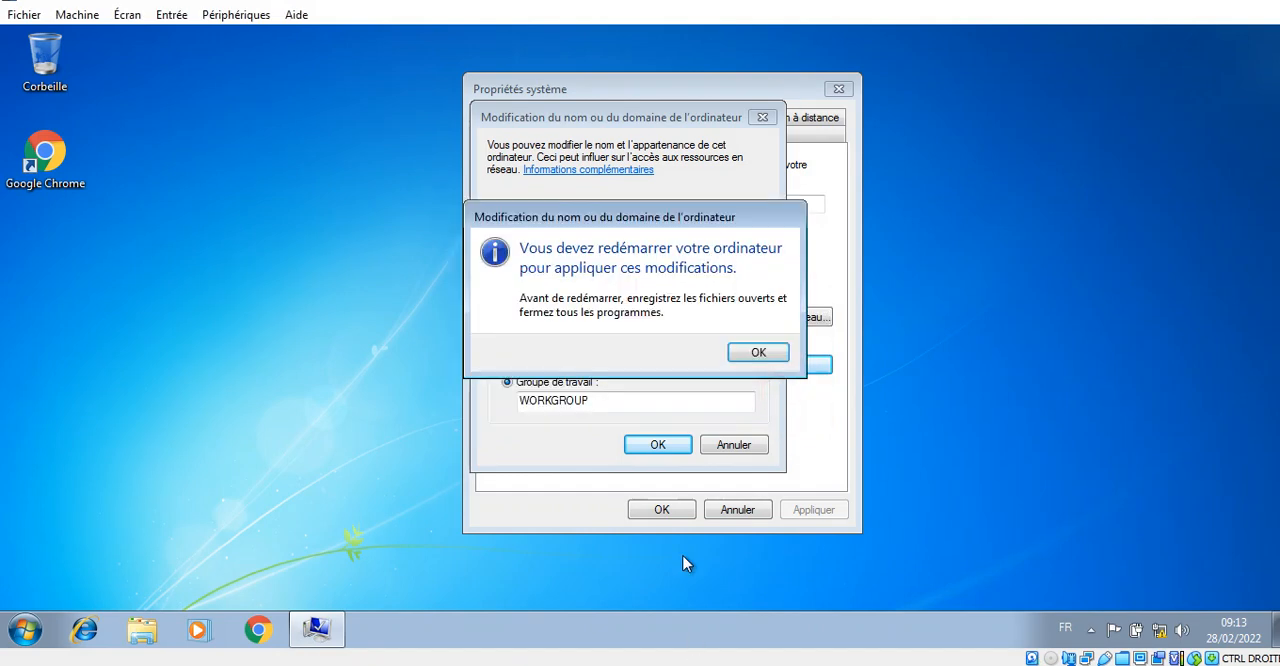
{"action": "left_click", "coordinate": [770, 354]}
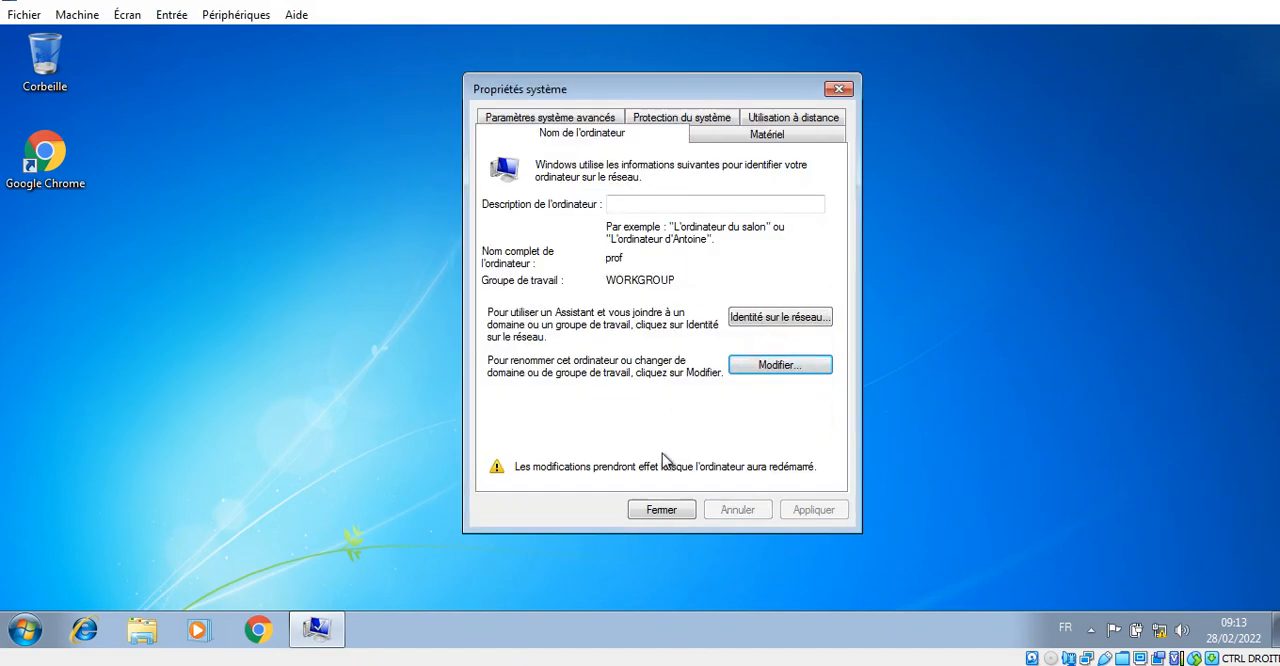
{"action": "left_click", "coordinate": [662, 512]}
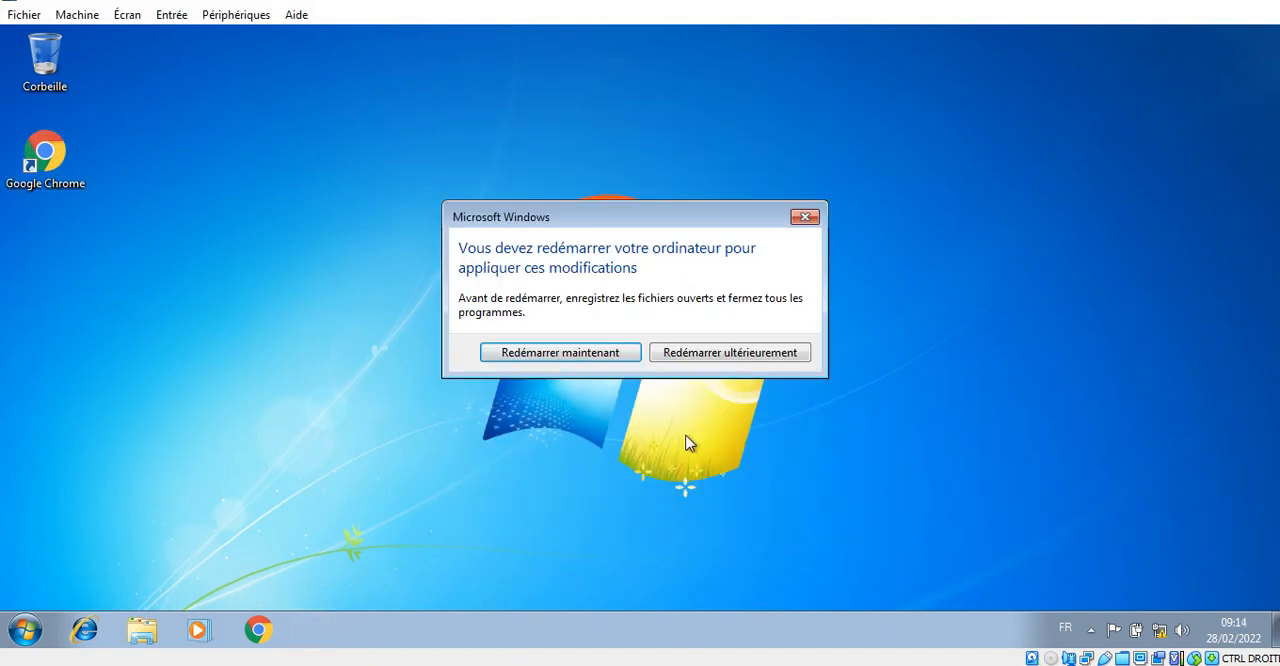
{"action": "left_click", "coordinate": [574, 358]}
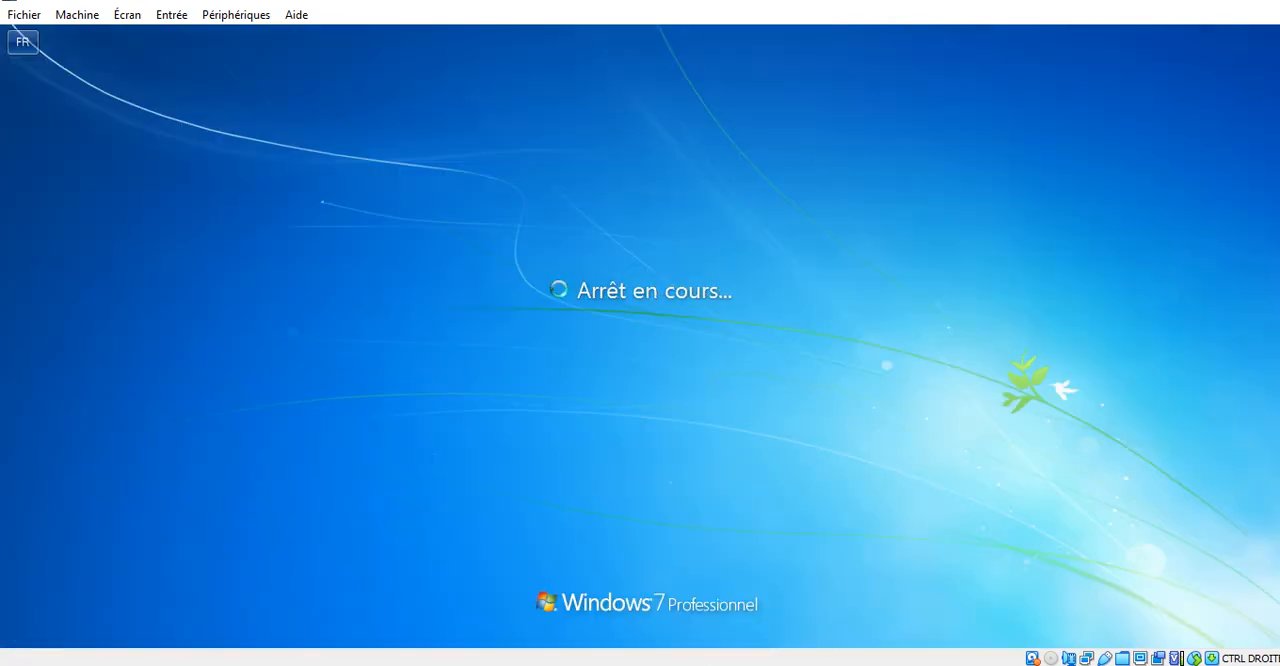
{"action": "mouse_move", "coordinate": [150, 1]}
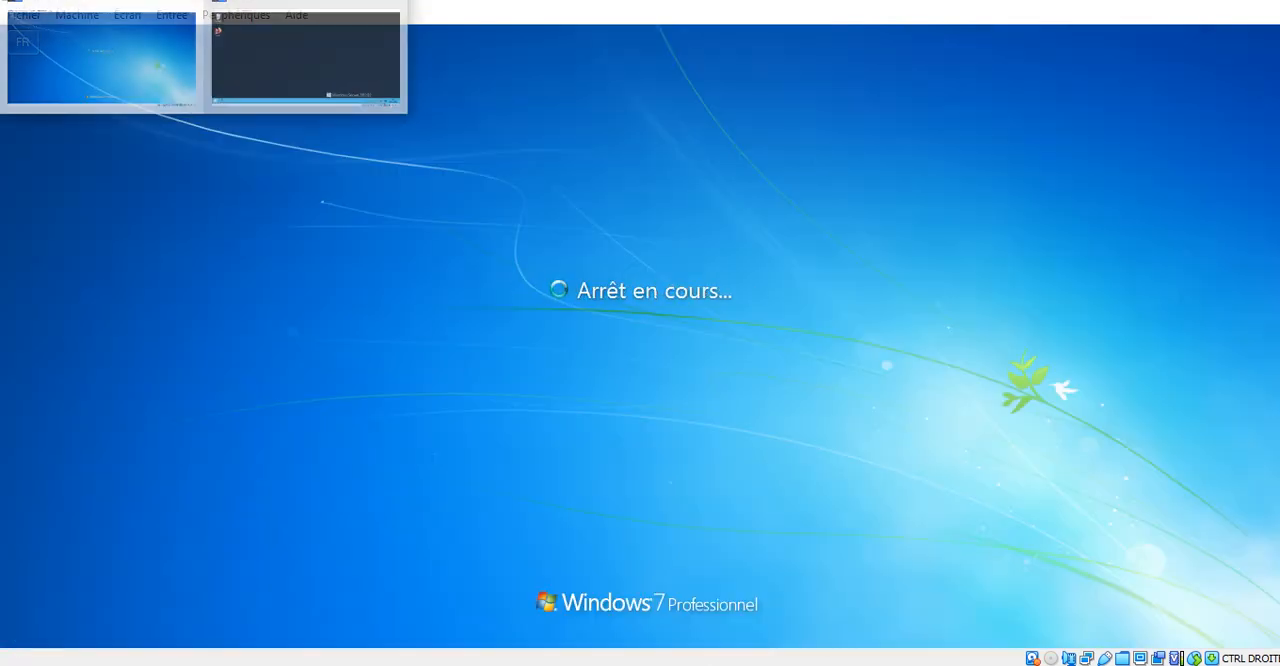
{"action": "left_click", "coordinate": [262, 50]}
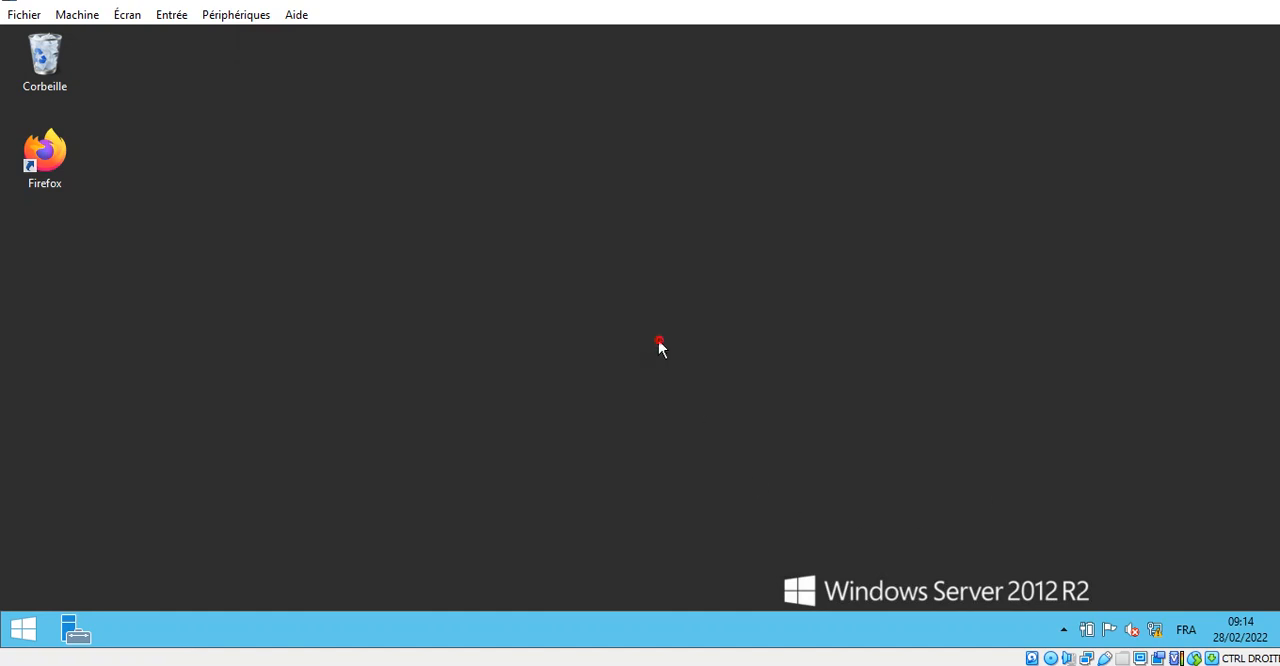
{"action": "right_click", "coordinate": [42, 59]}
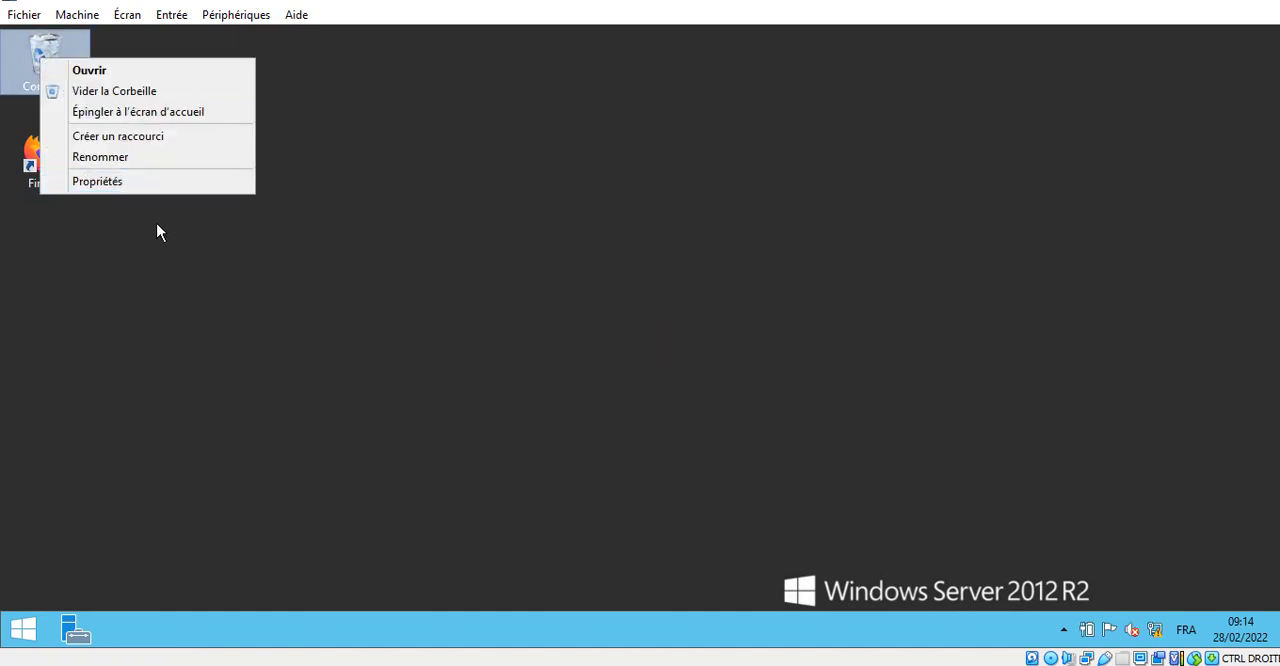
{"action": "left_click", "coordinate": [131, 181]}
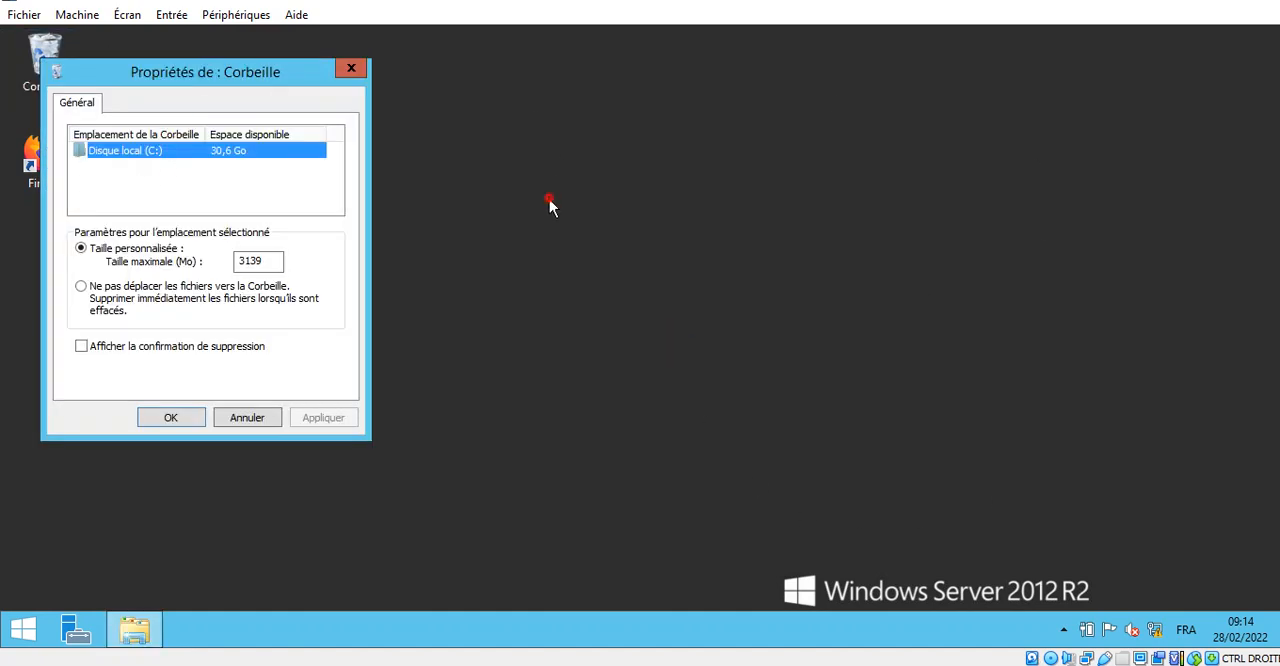
{"action": "left_click", "coordinate": [350, 69]}
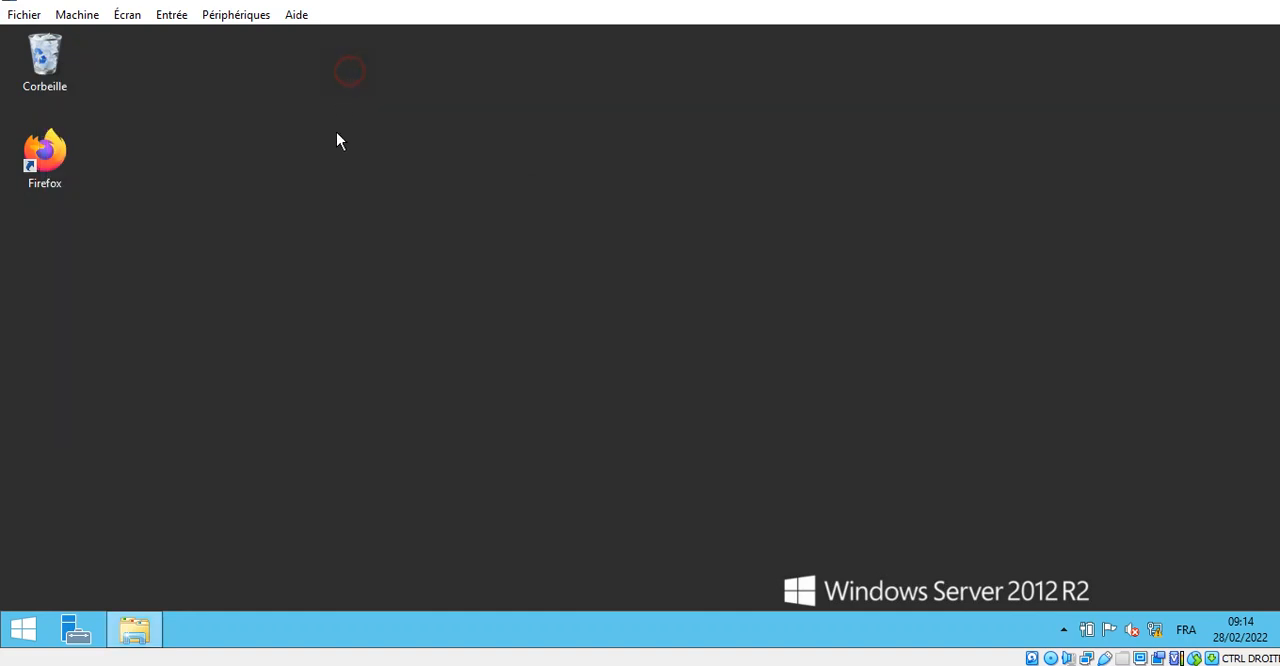
- Return to the Windows 7 virtual machine and sign in to the local etudiant account with its password
{"action": "mouse_move", "coordinate": [112, 0]}
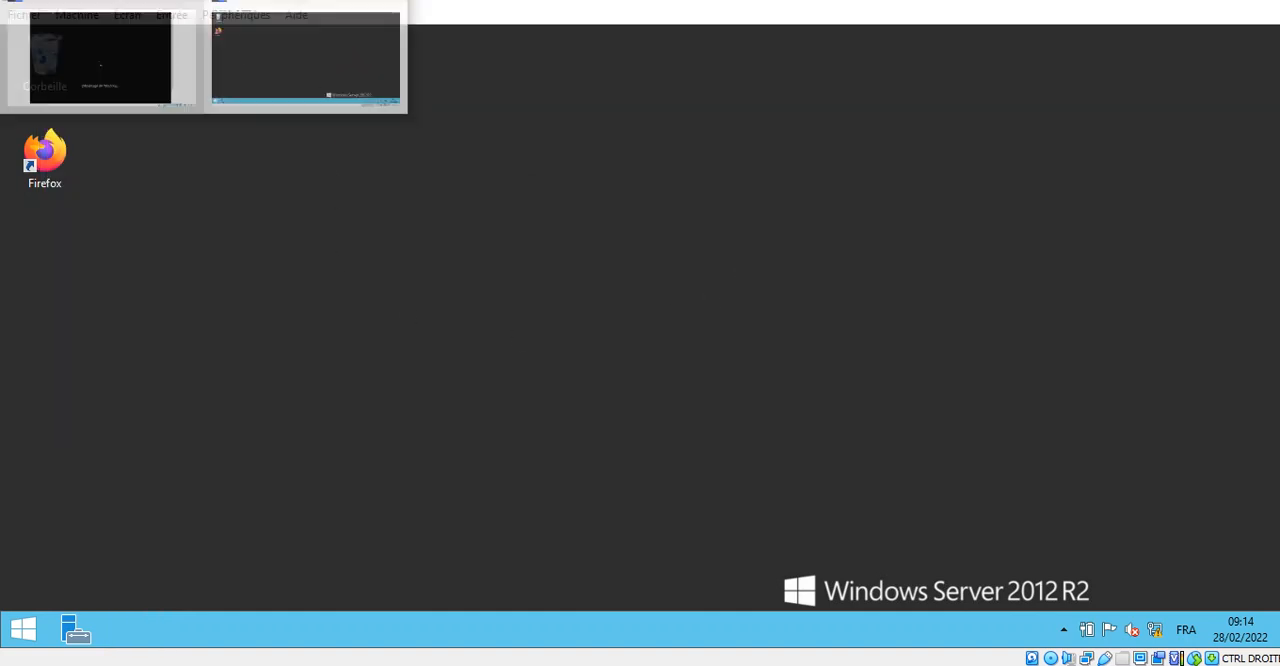
{"action": "left_click", "coordinate": [150, 90]}
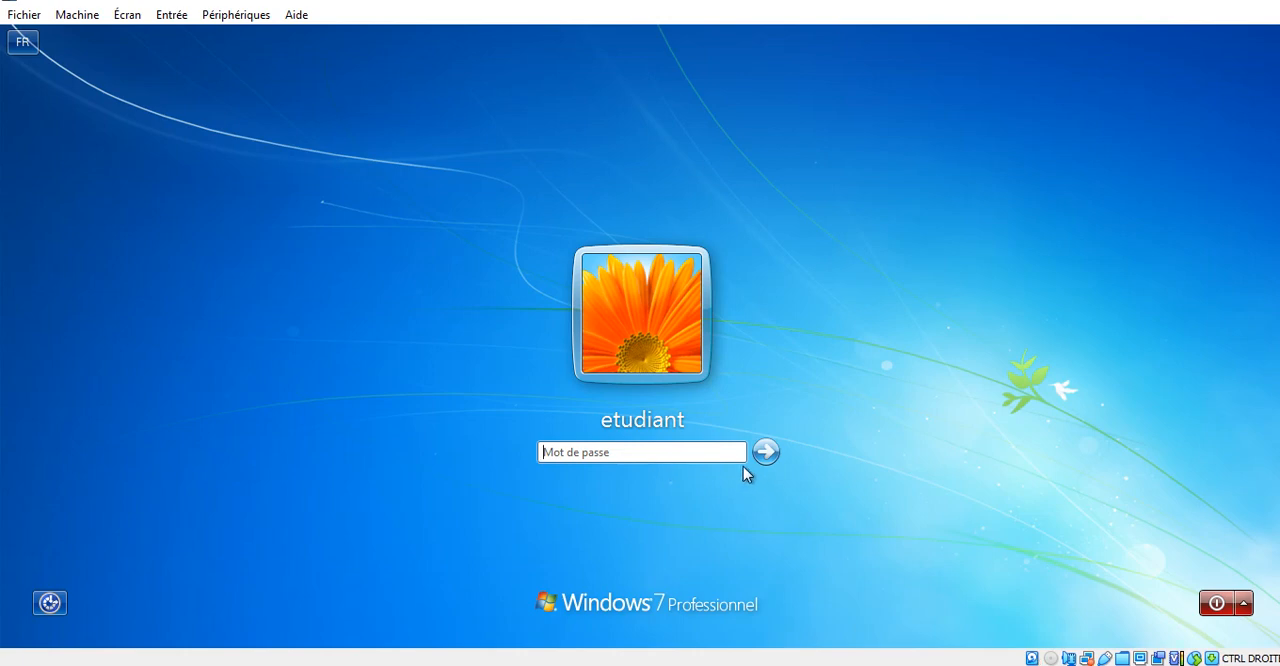
{"action": "type", "text": "••••"}
{"action": "key", "text": "Return"}
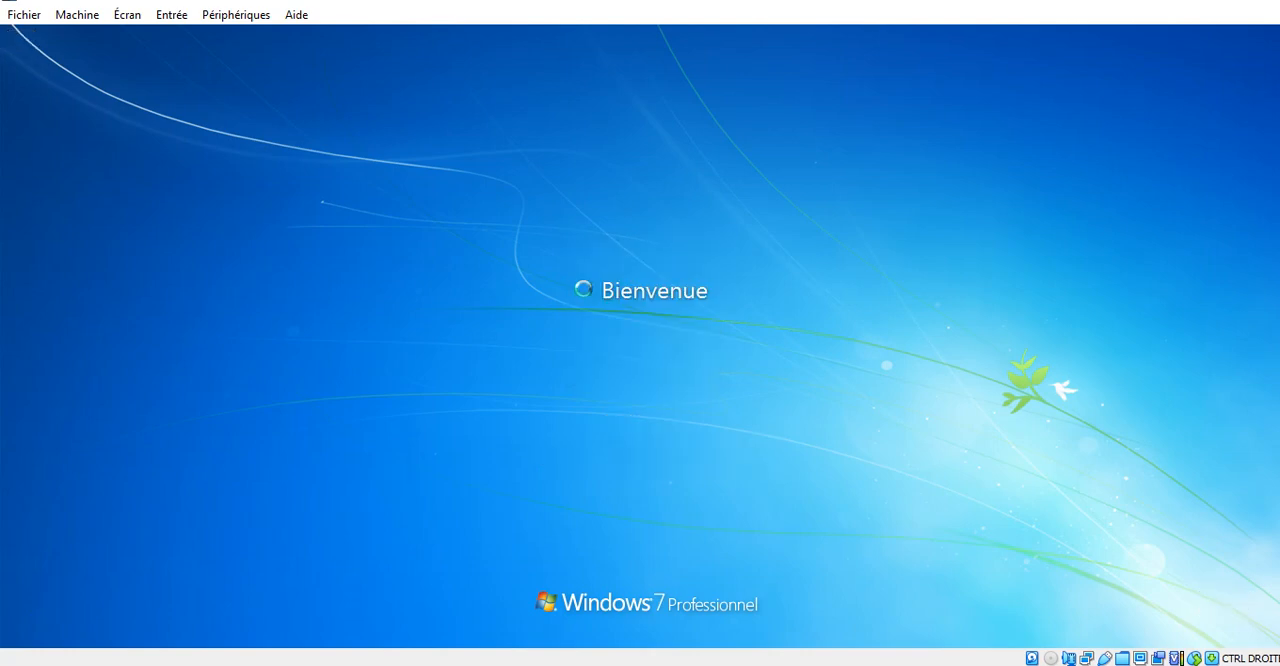